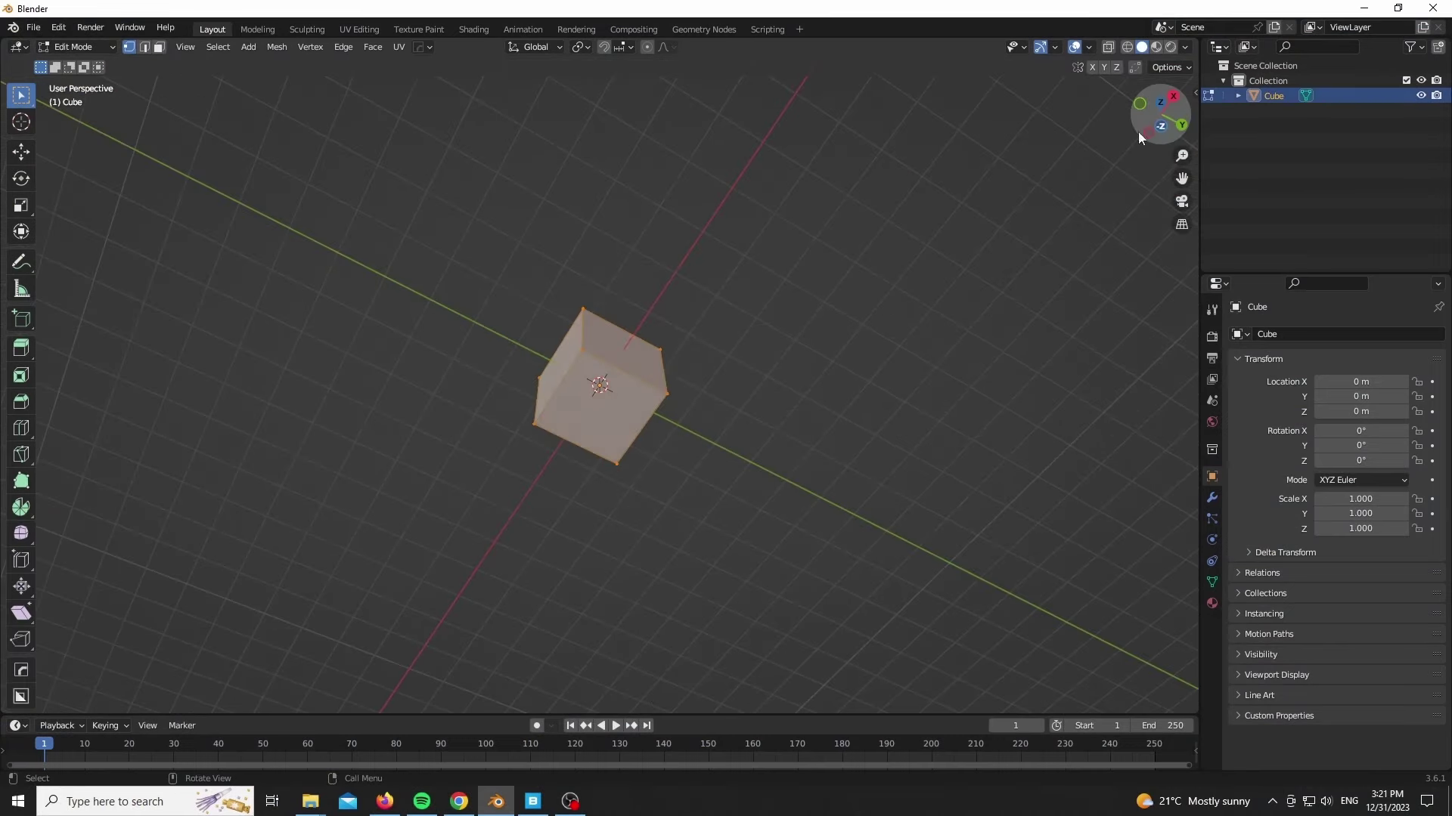
Delete the cube's bottom face.
click(589, 378)
key(x)
click(588, 401)
Scale the whole mesh by 5 in X and Y, and by 2 along Z.
key(a)
key(s)
key(shift+z)
text(5)
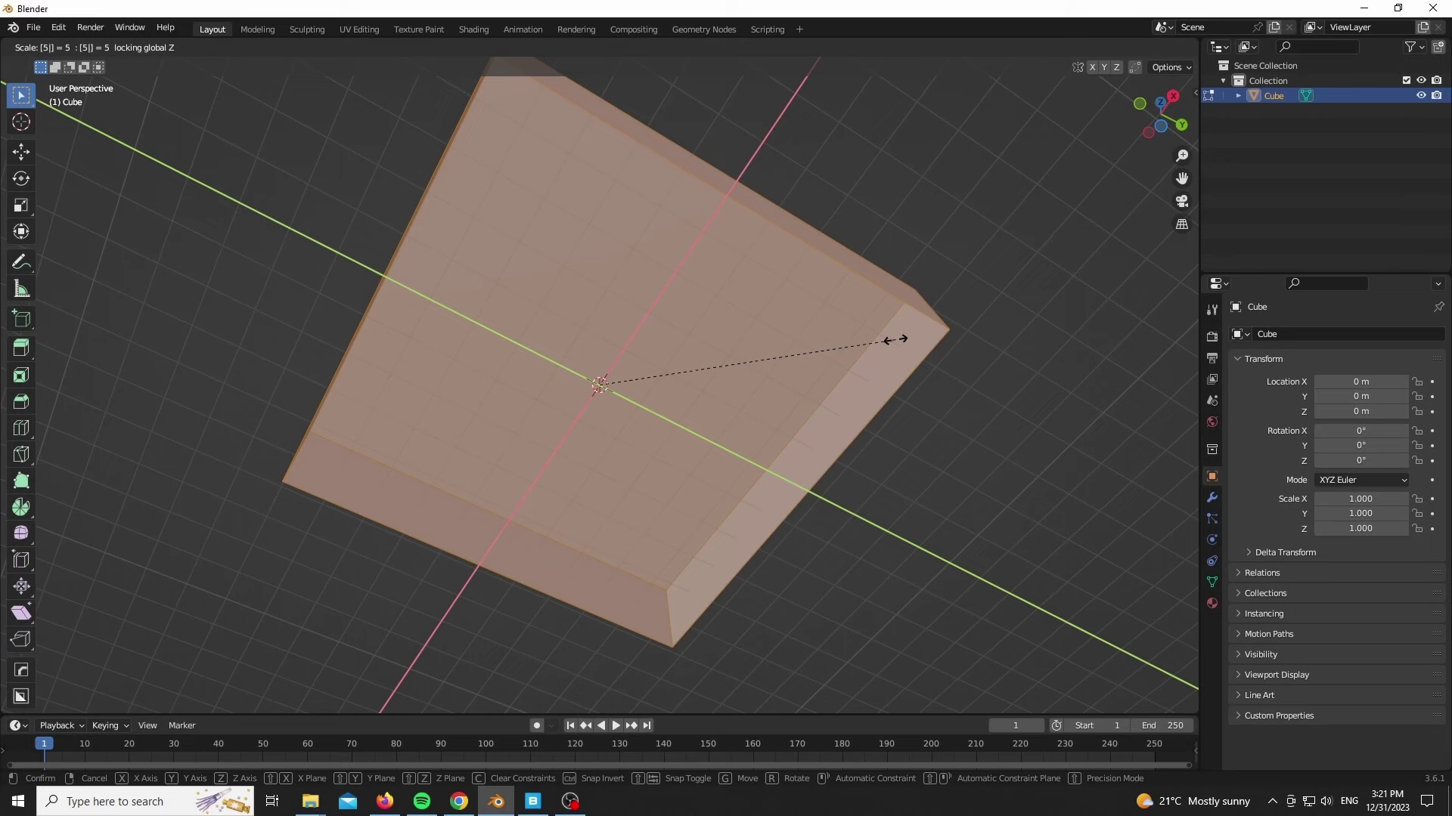
key(Return)
text(sz2)
key(Return)
Scale the open bottom edge loop outward by a factor of 3 to form sloping sides.
drag(1161, 114, 983, 318)
scroll(983, 318, down, 7)
click(145, 47)
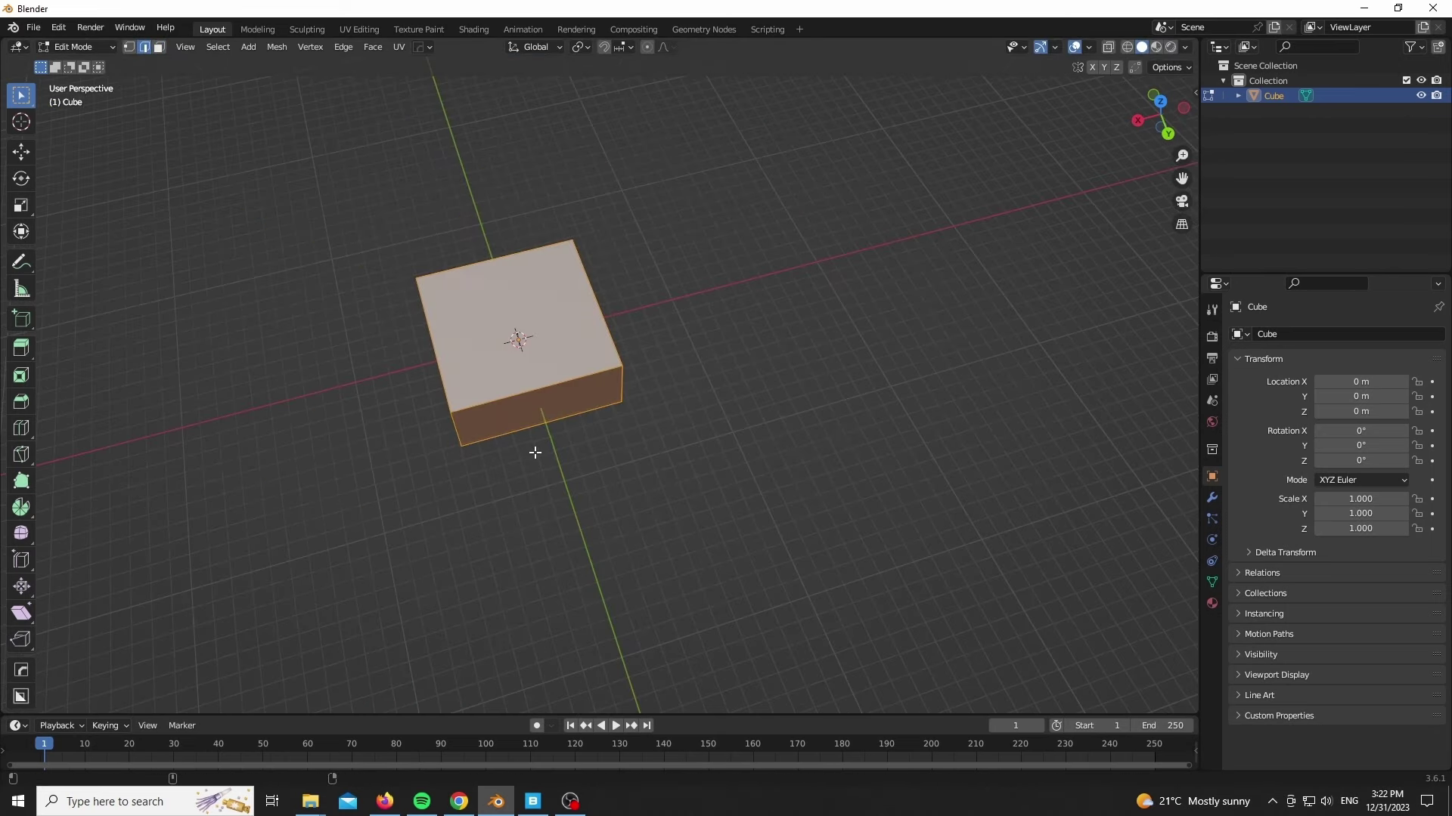
key(super)
key(super)
text(s)
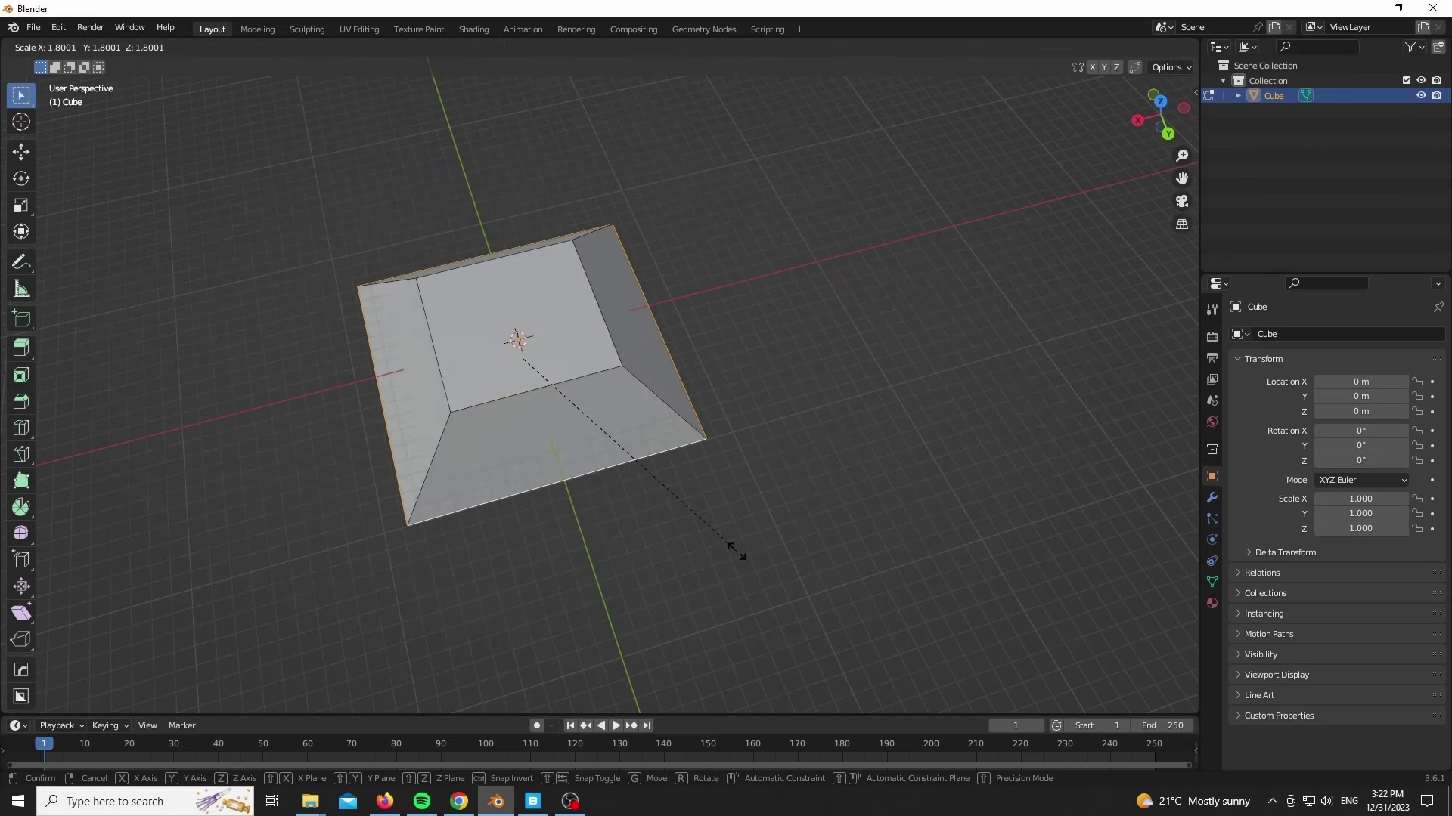
text(3)
key(Return)
Extrude the bottom edge loop outward with a scale of 10 and shift the new outer loop along Z.
scroll(689, 459, down, 3)
key(e)
key(Return)
text(s10)
key(Return)
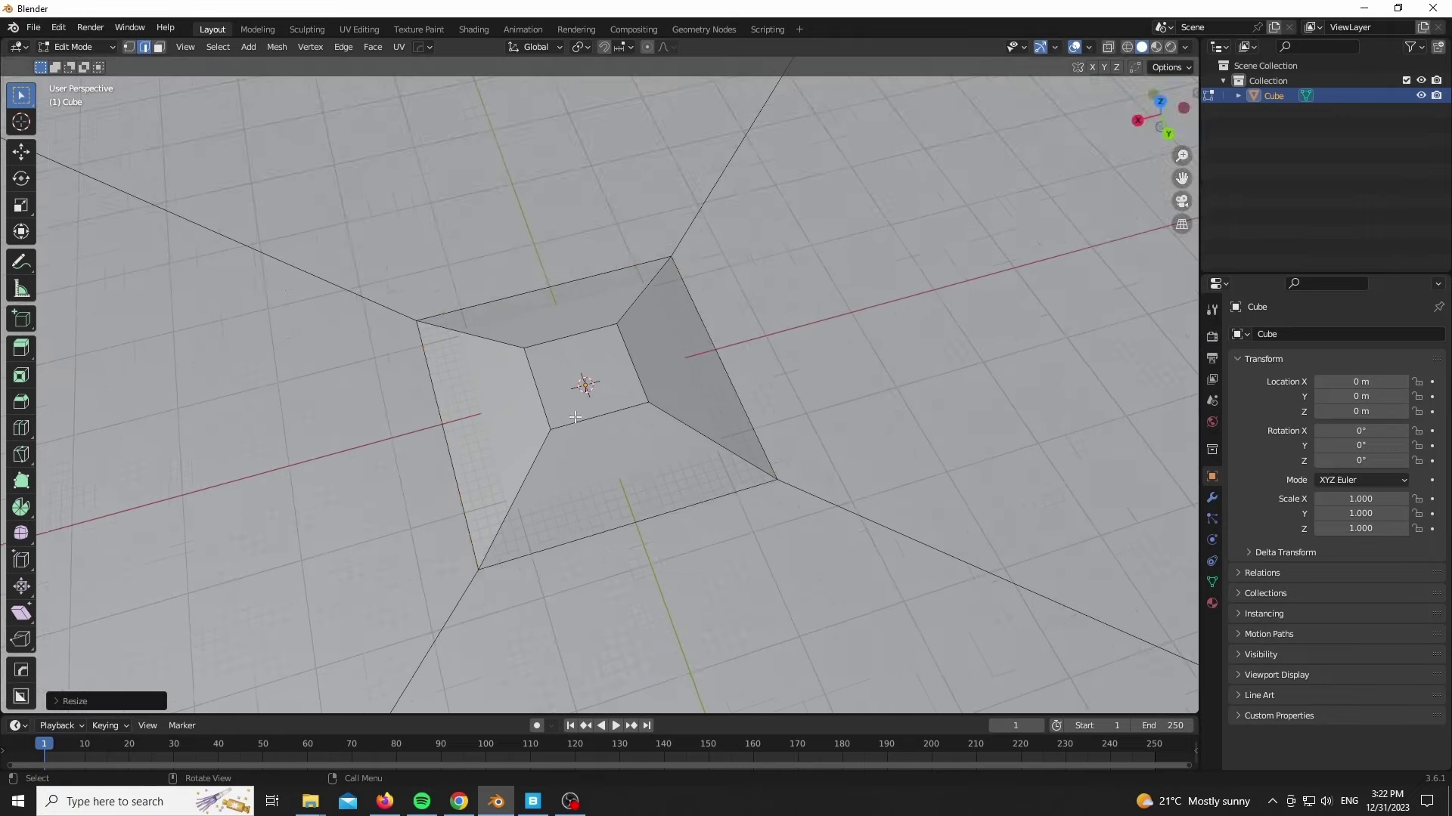
scroll(575, 418, down, 5)
key(g)
key(z)
click(624, 541)
Add one loop cut around the wide outer faces and enlarge the new loop freehand.
key(ctrl+r)
click(720, 465)
click(721, 465)
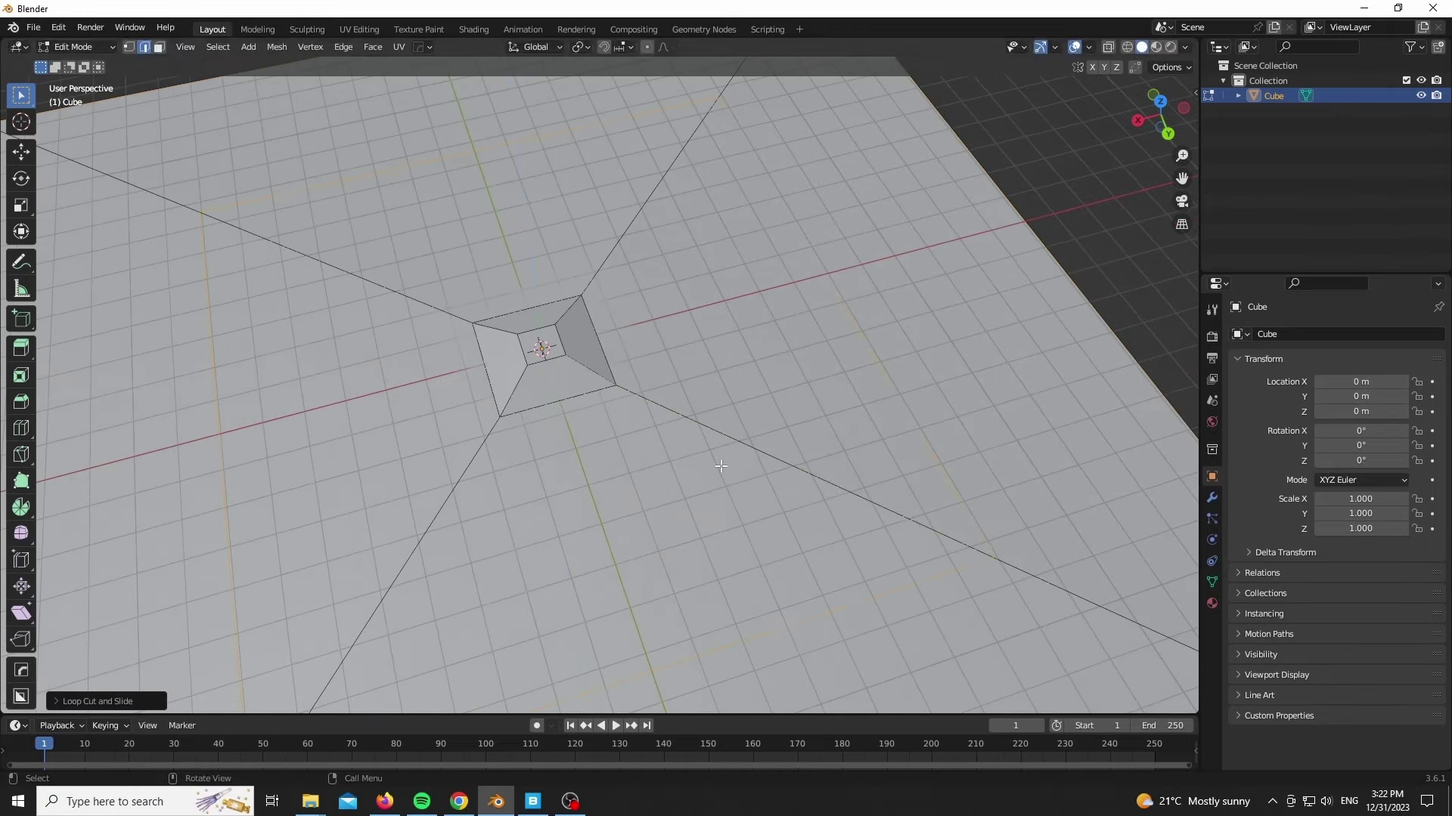
key(s)
click(870, 520)
Adjust the heights of the new loop and the outermost edge loop along Z and return to Object Mode.
middle_drag(820, 529, 858, 426)
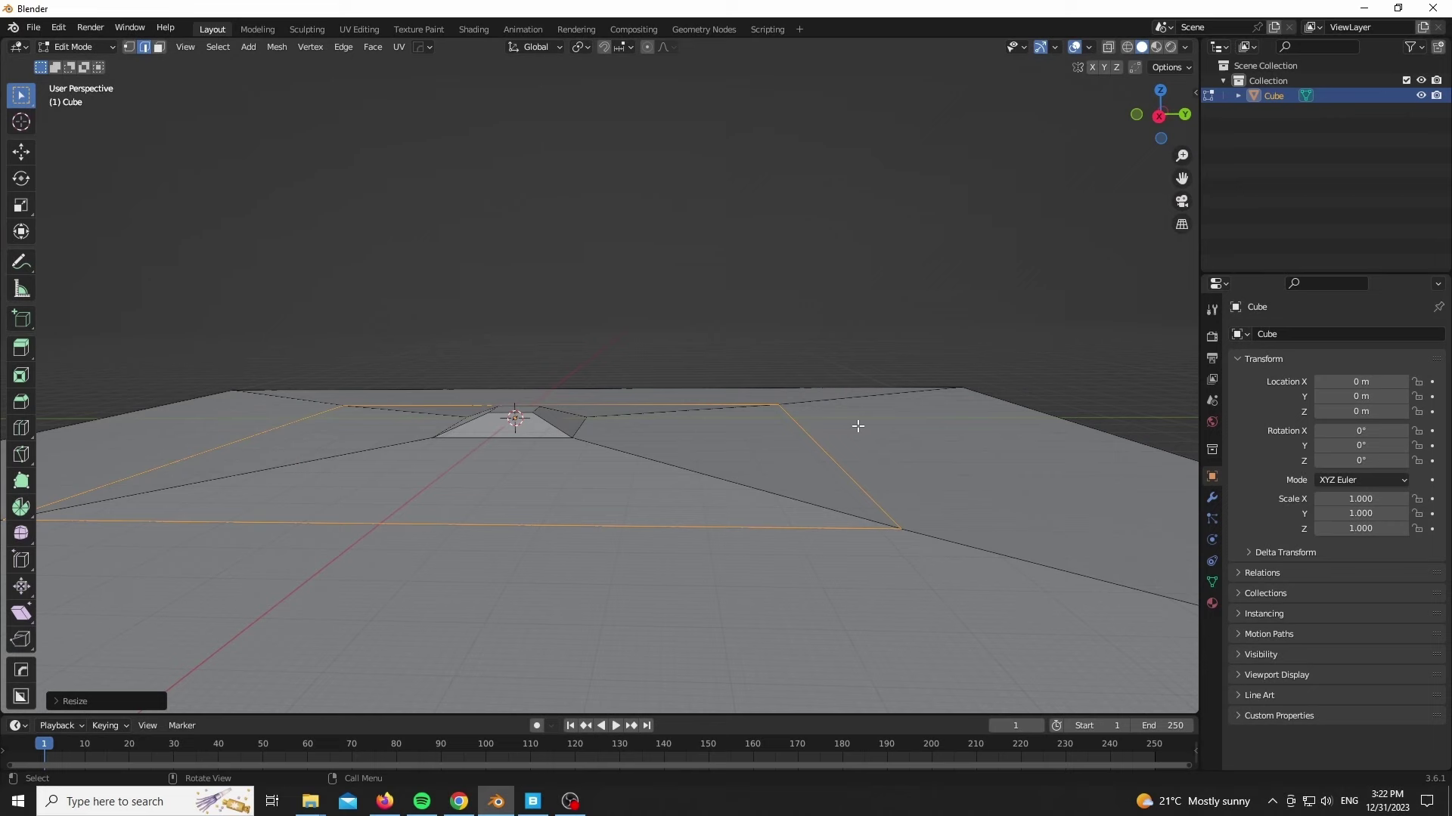
key(g)
key(z)
click(854, 393)
alt+click(968, 399)
key(g)
key(z)
click(1052, 469)
key(Tab)
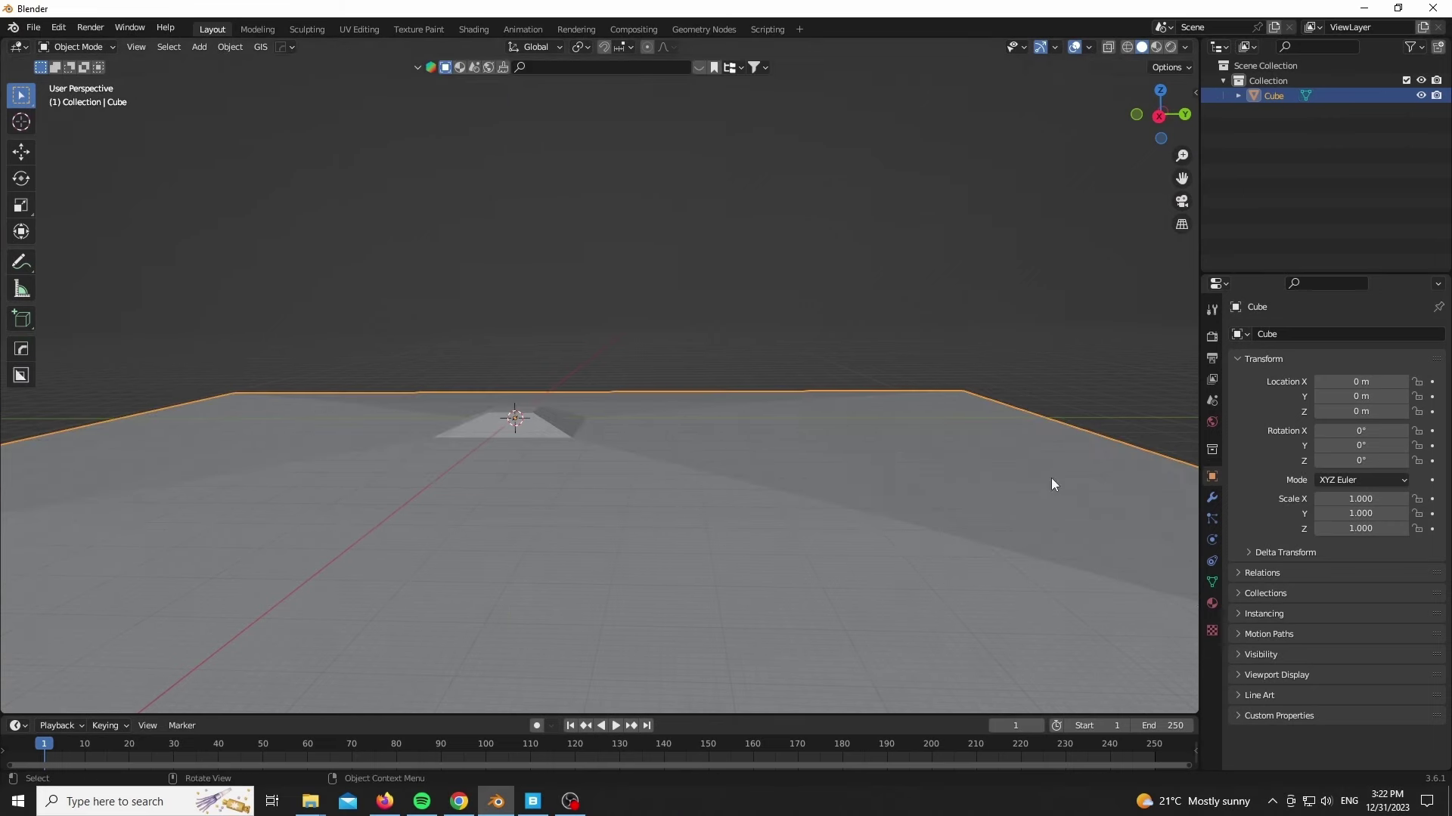
Add a Subdivision Surface modifier with viewport level 3 and shade the mesh smooth.
click(1212, 498)
click(1295, 333)
click(1089, 602)
drag(1354, 401, 1387, 401)
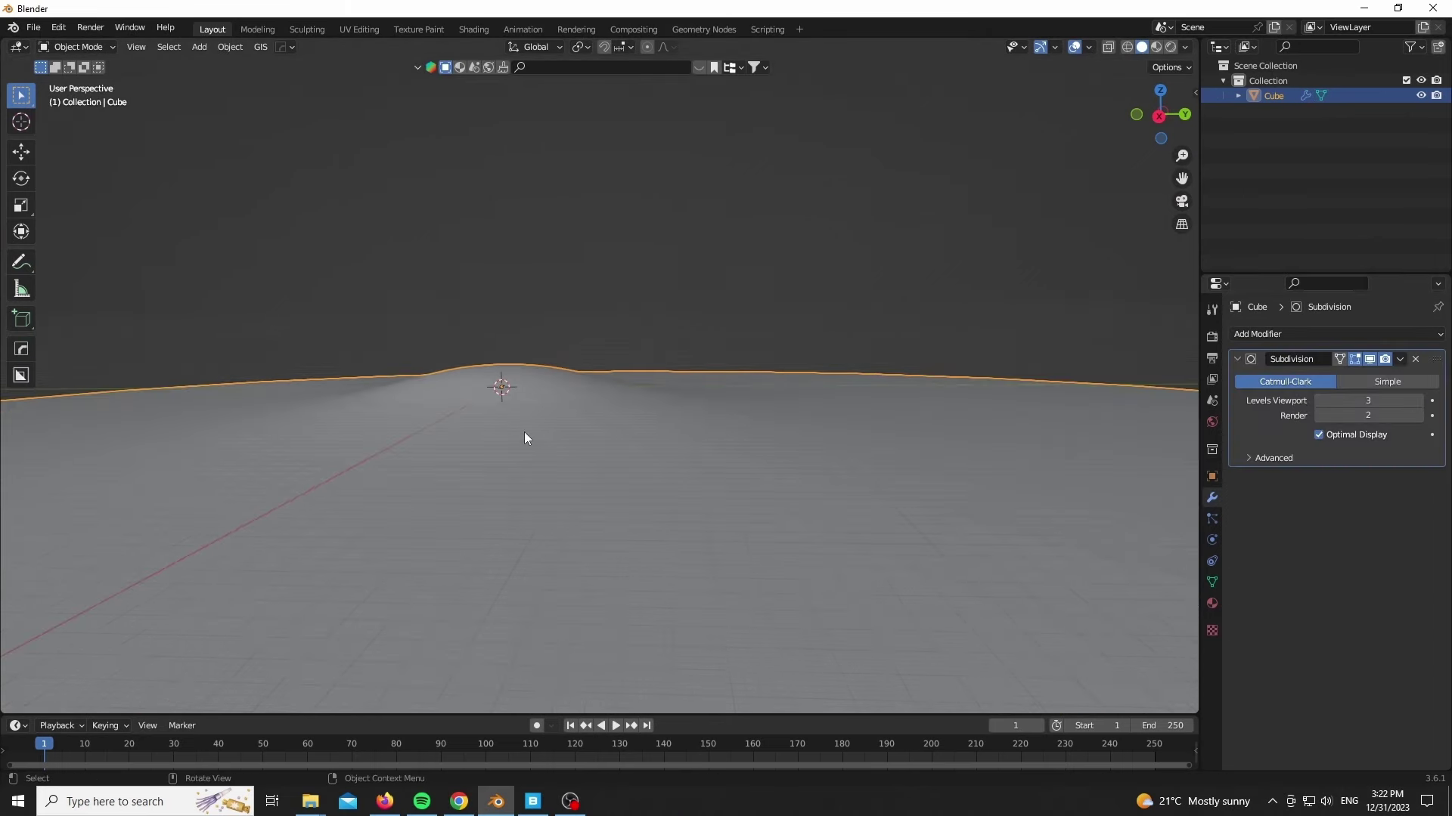
right_click(532, 398)
click(533, 394)
Select the top centre face in Edit Mode, adjust its height along Z and return to Object Mode.
drag(1140, 129, 1089, 173)
key(Tab)
key(3)
click(599, 293)
key(g)
key(z)
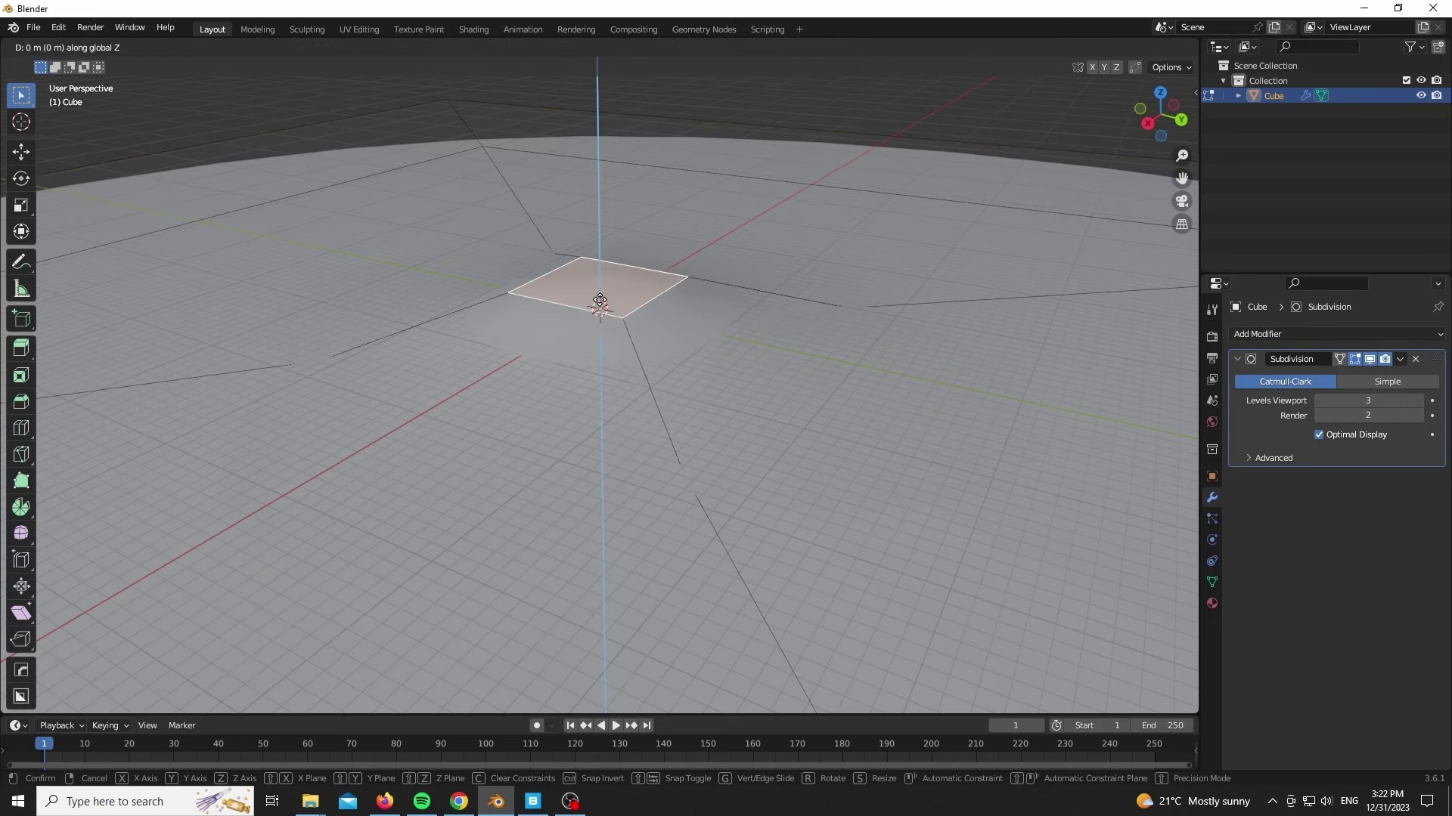
click(994, 300)
key(Tab)
Rename the cube object as Island.
double_click(1274, 95)
text(Island)
key(Return)
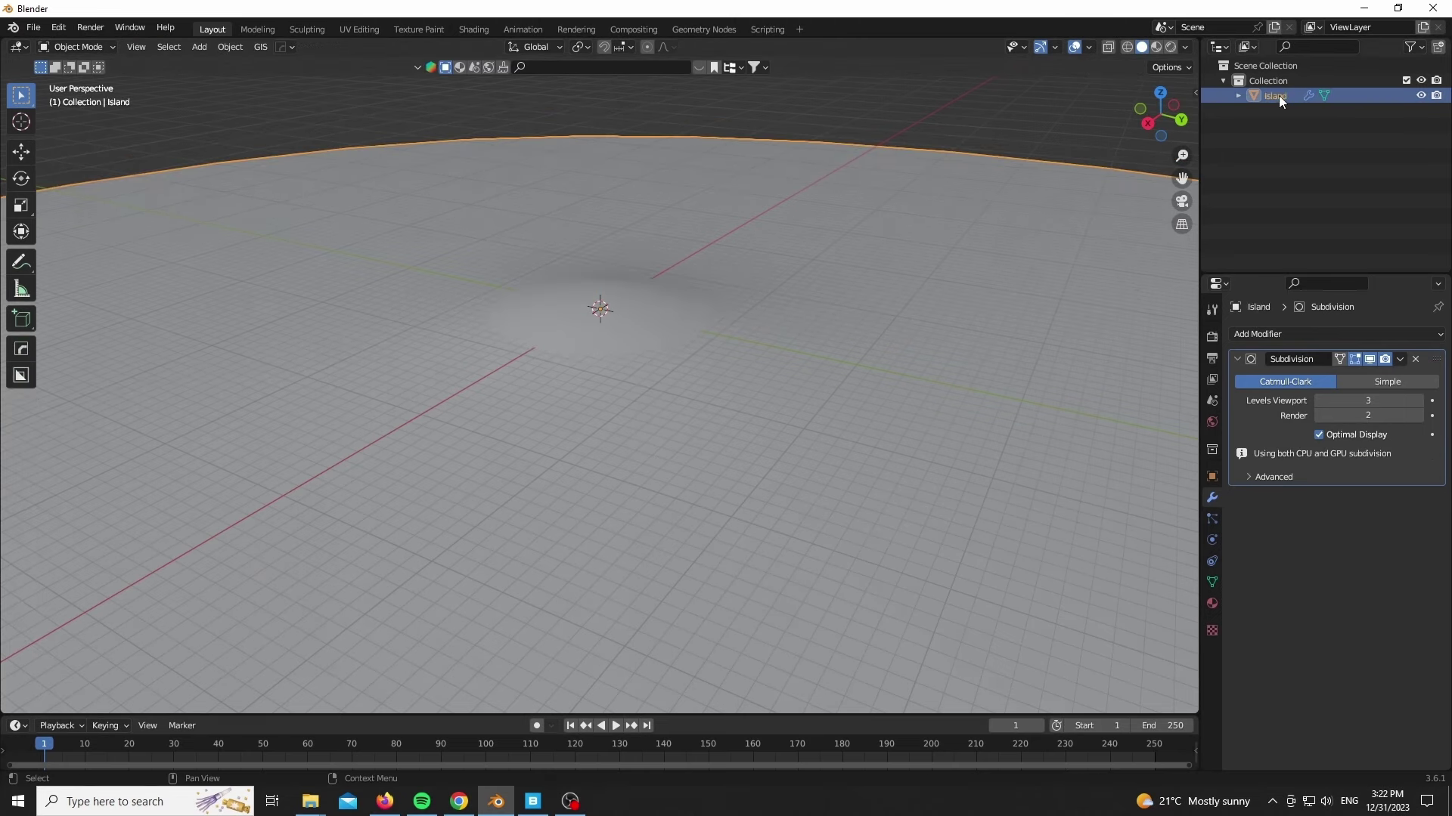
Add a plane at the origin and scale its mesh by 100 in Edit Mode.
key(shift+a)
mouse_move(499, 55)
click(614, 54)
key(Tab)
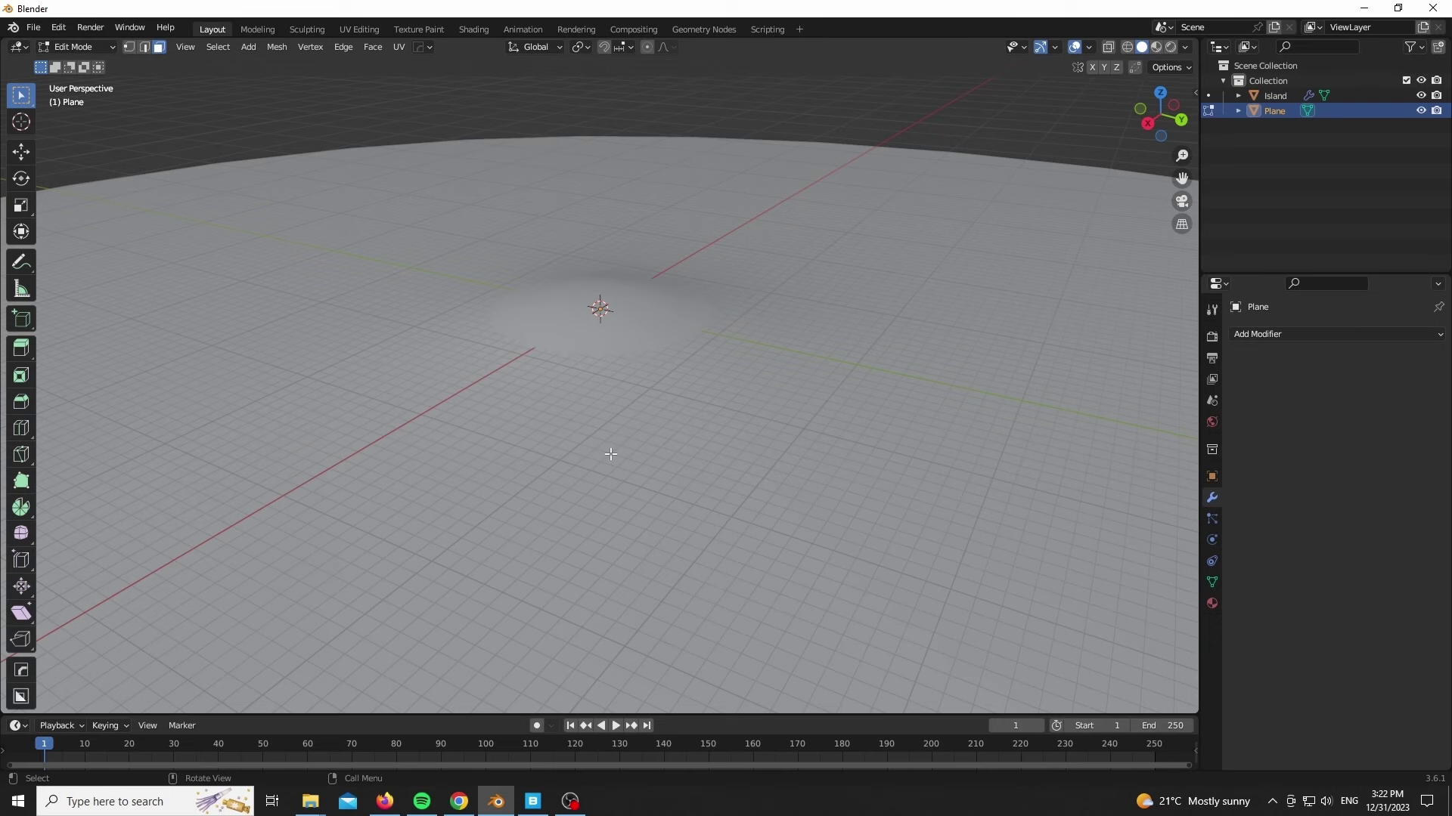
text(s100)
click(610, 456)
scroll(582, 441, down, 4)
key(Tab)
Rename the plane as ocean geo.
scroll(555, 228, up, 8)
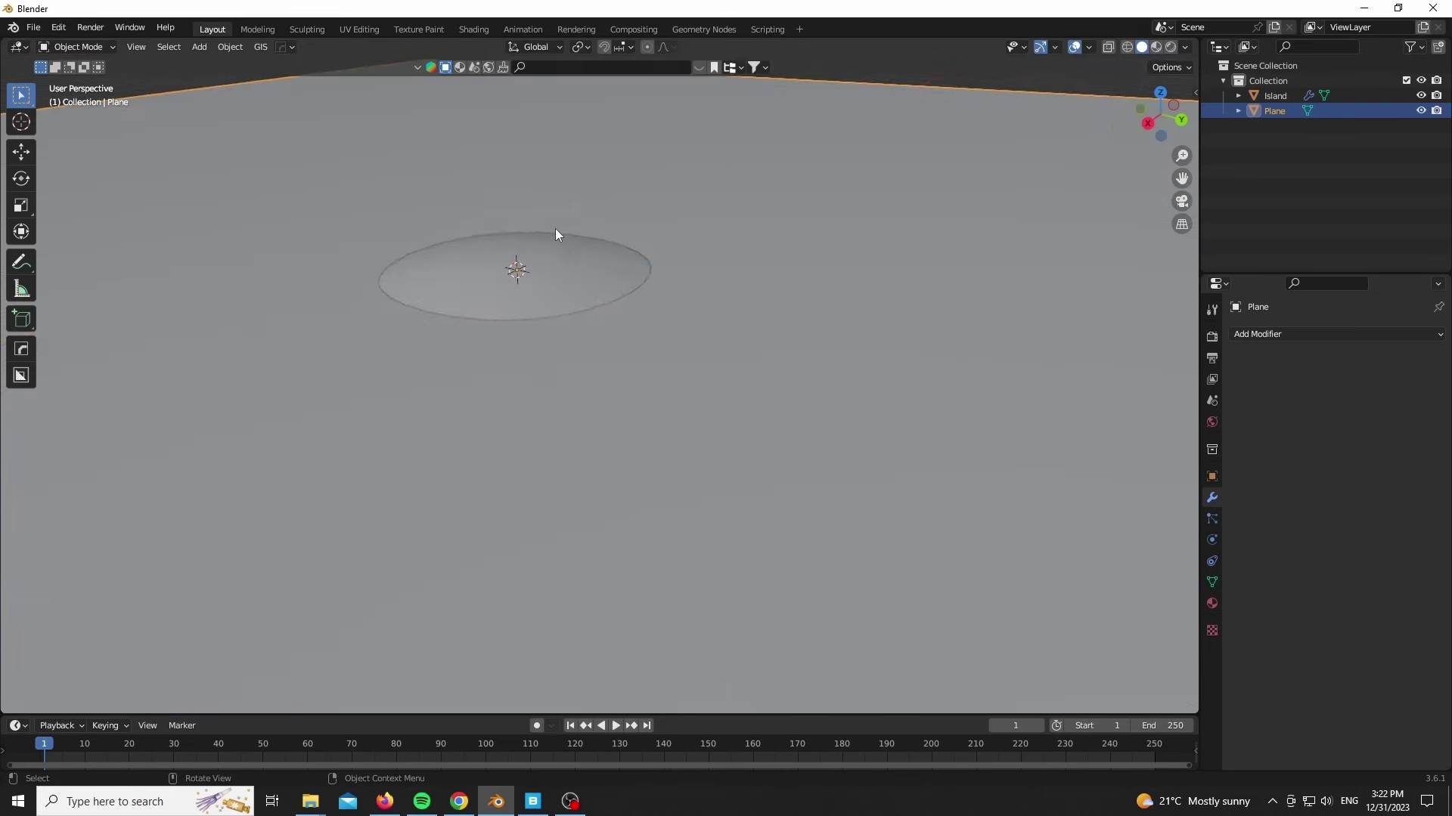
double_click(1275, 110)
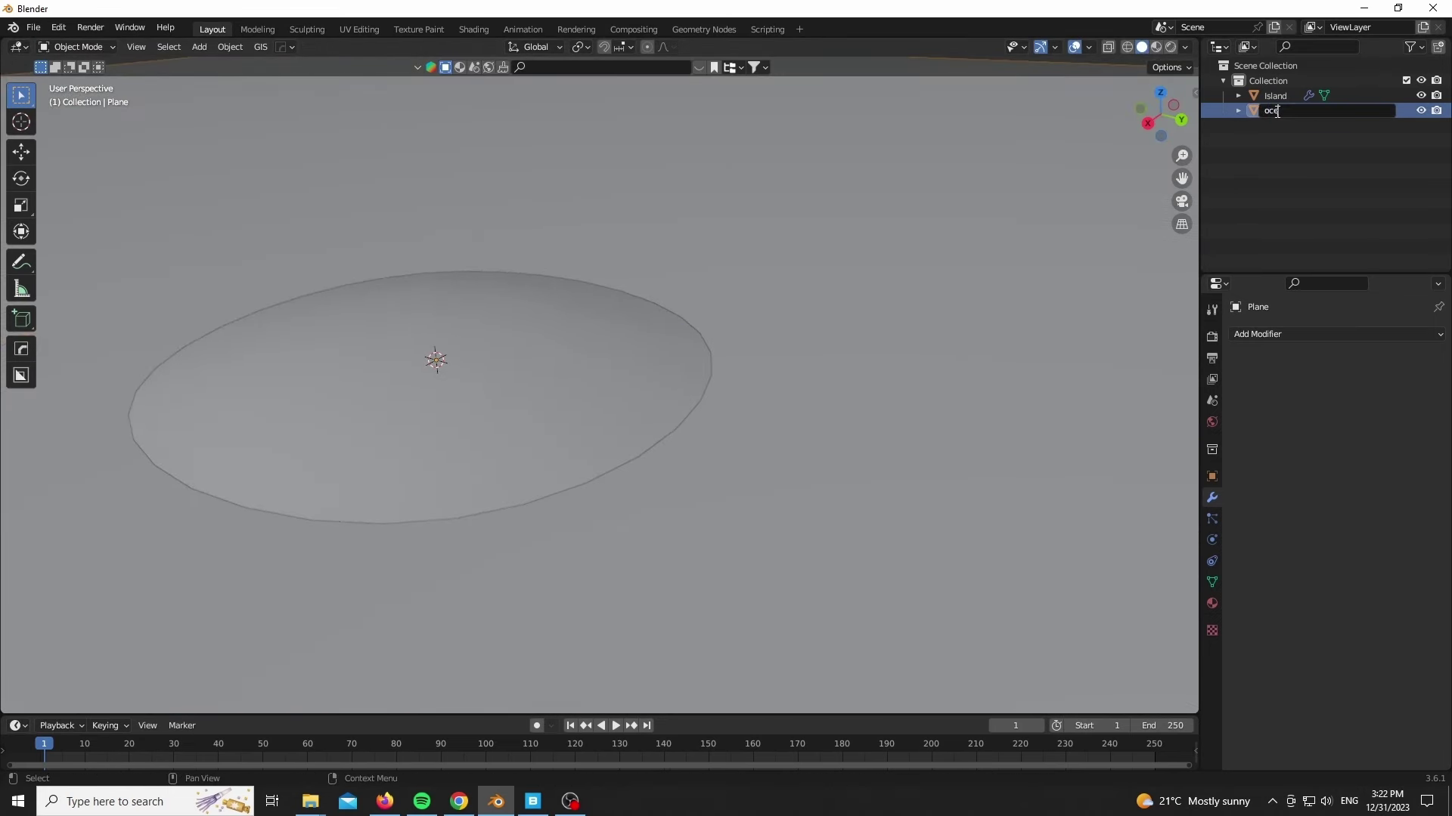
key(Return)
Add a camera, raise it along Z and move it near the island's shore, about X 5.2, Y 8.6, Z 2.6 m.
key(shift+a)
mouse_move(463, 472)
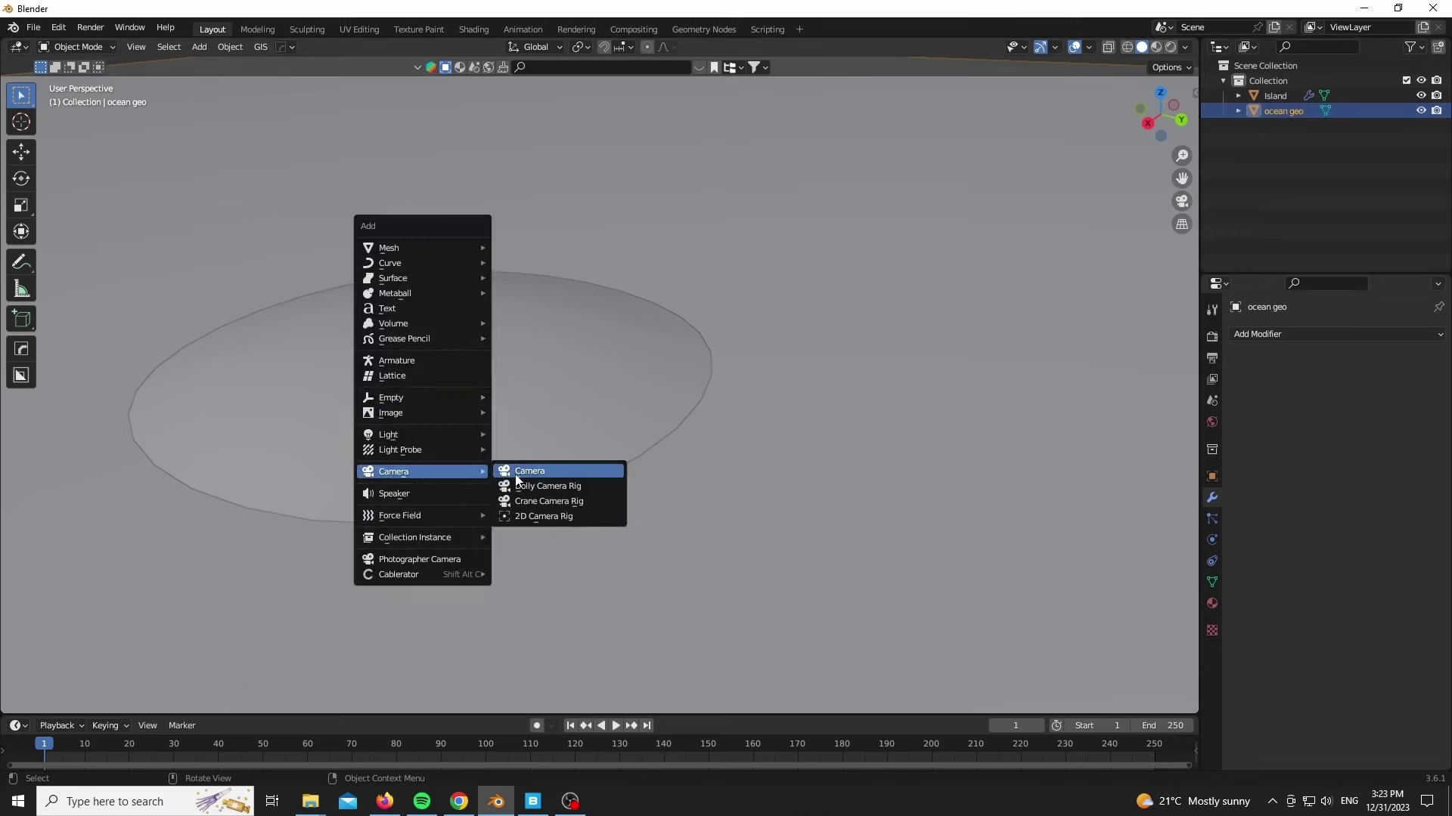
click(515, 474)
key(g)
key(z)
click(493, 394)
key(g)
click(653, 552)
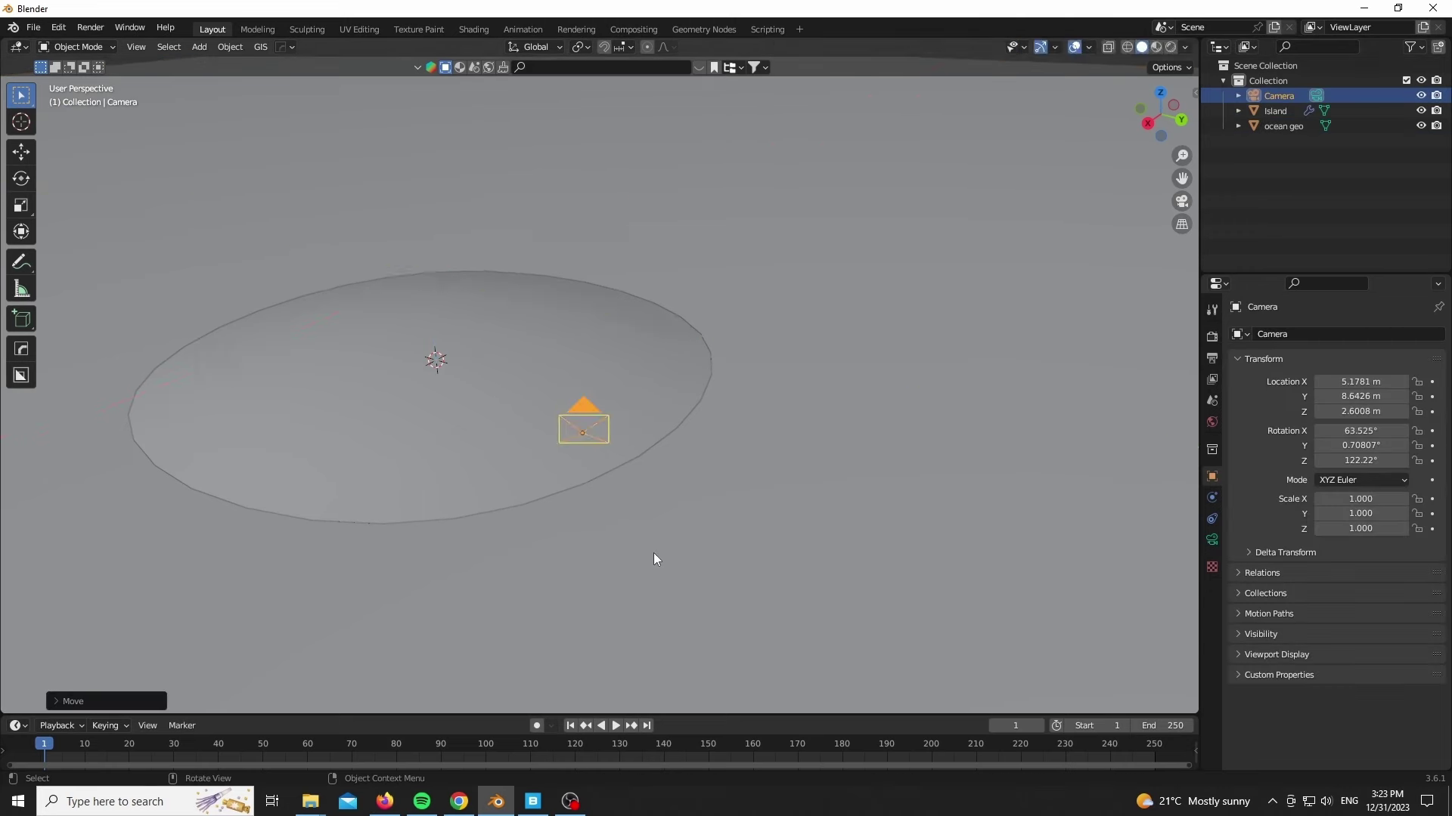
Look through the camera and set its focal length to 35 mm.
key(KP_0)
scroll(877, 426, up, 1)
click(1211, 540)
click(1373, 406)
text(35)
key(Return)
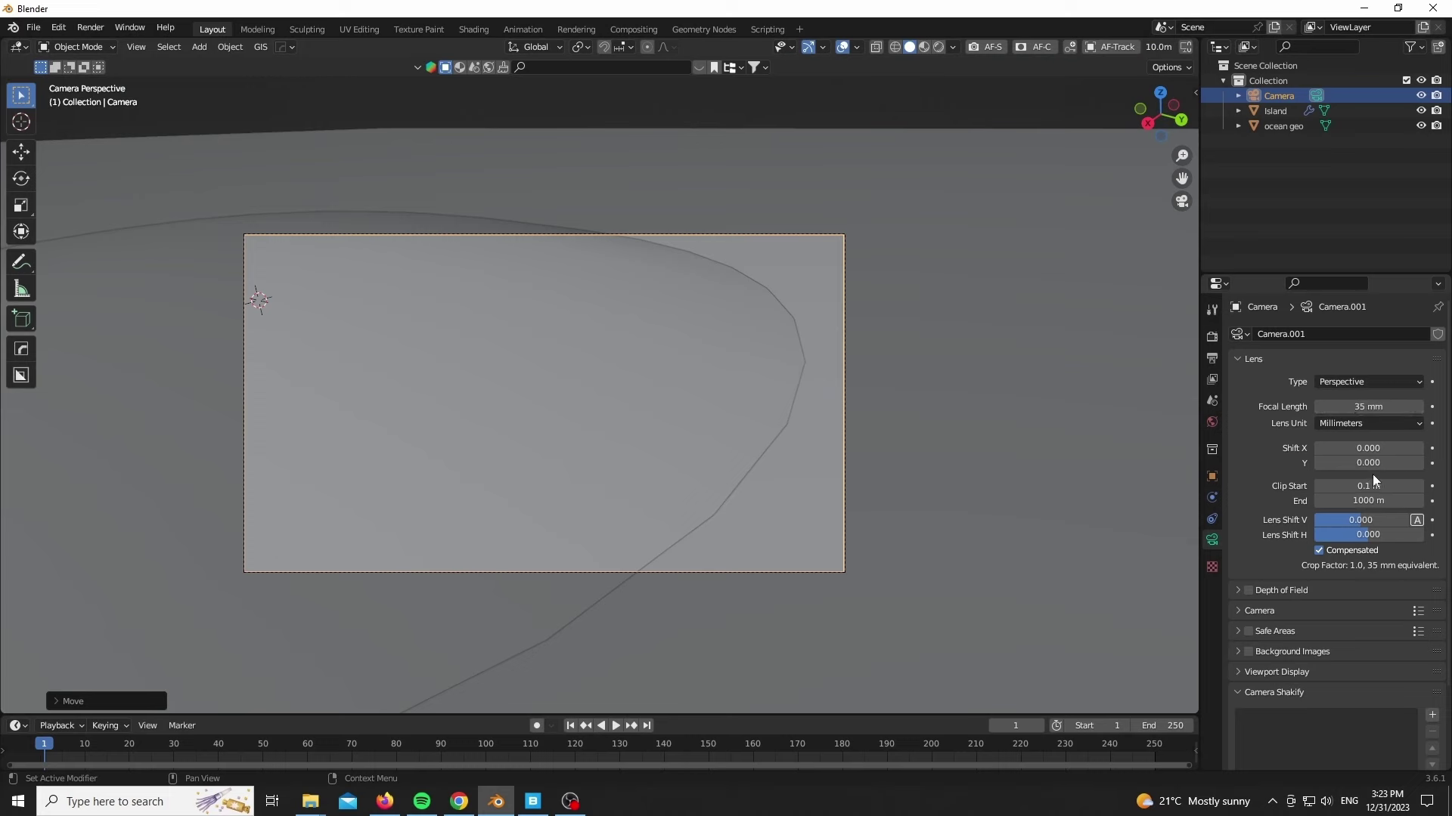
Rotate the camera to about 70° X, 0° Y and 103° Z, and move it to frame the island's shoreline.
click(1212, 476)
drag(1349, 445, 1336, 460)
click(1359, 446)
text(0)
key(Return)
key(g)
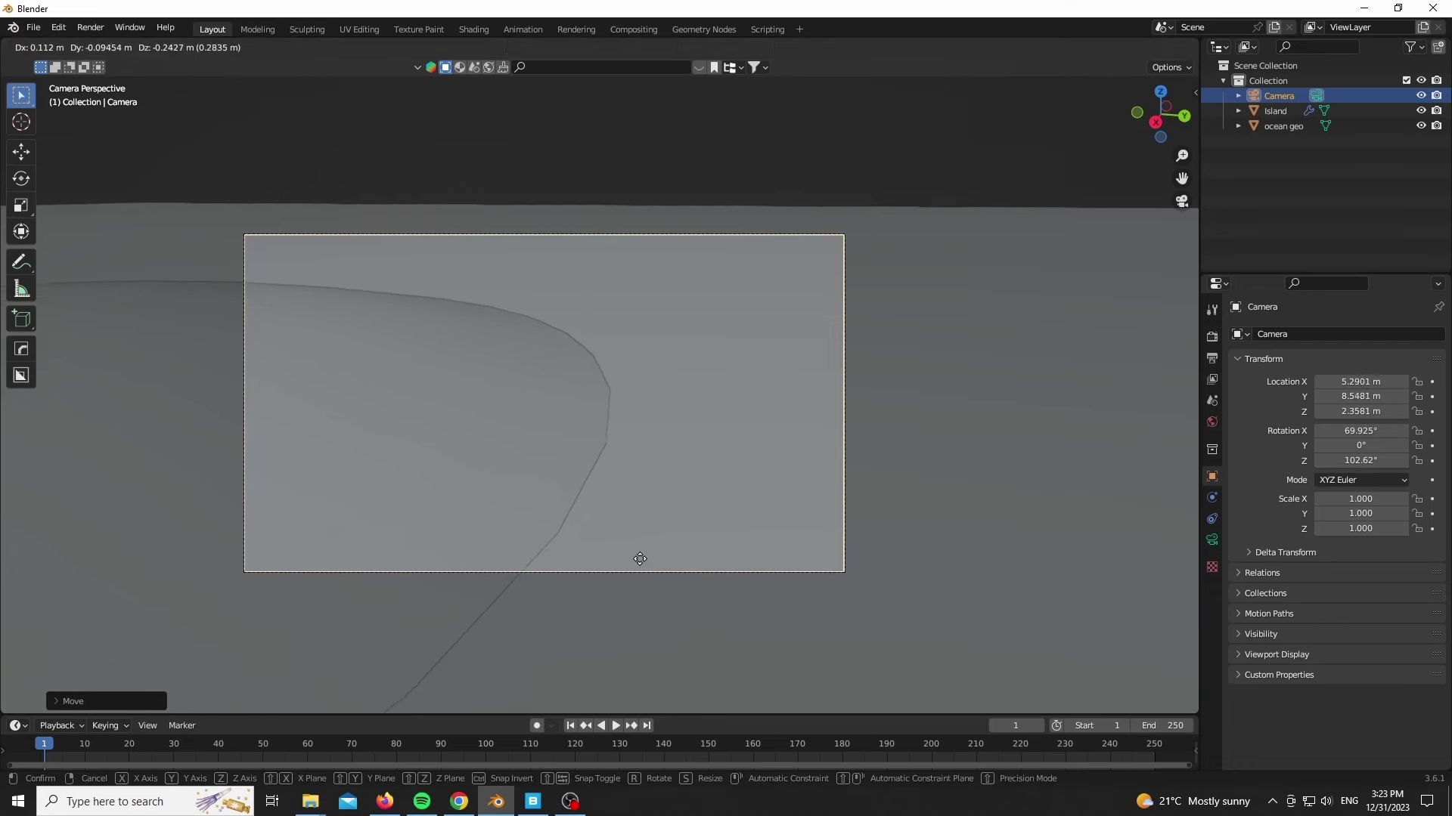
click(670, 424)
Apply the Subdivision modifier on the Island object.
shift+middle_drag(670, 419, 688, 408)
click(469, 393)
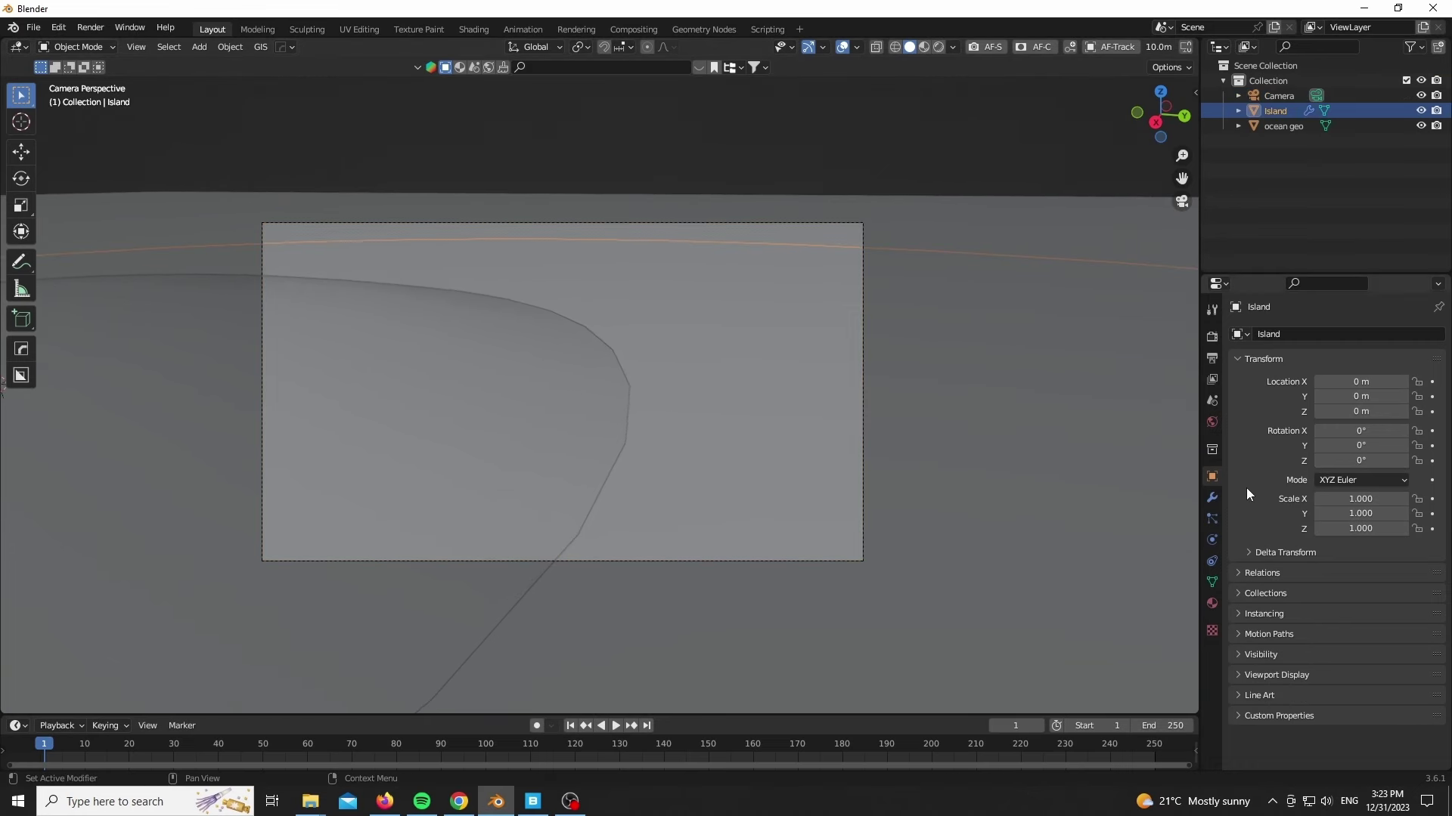
click(1211, 498)
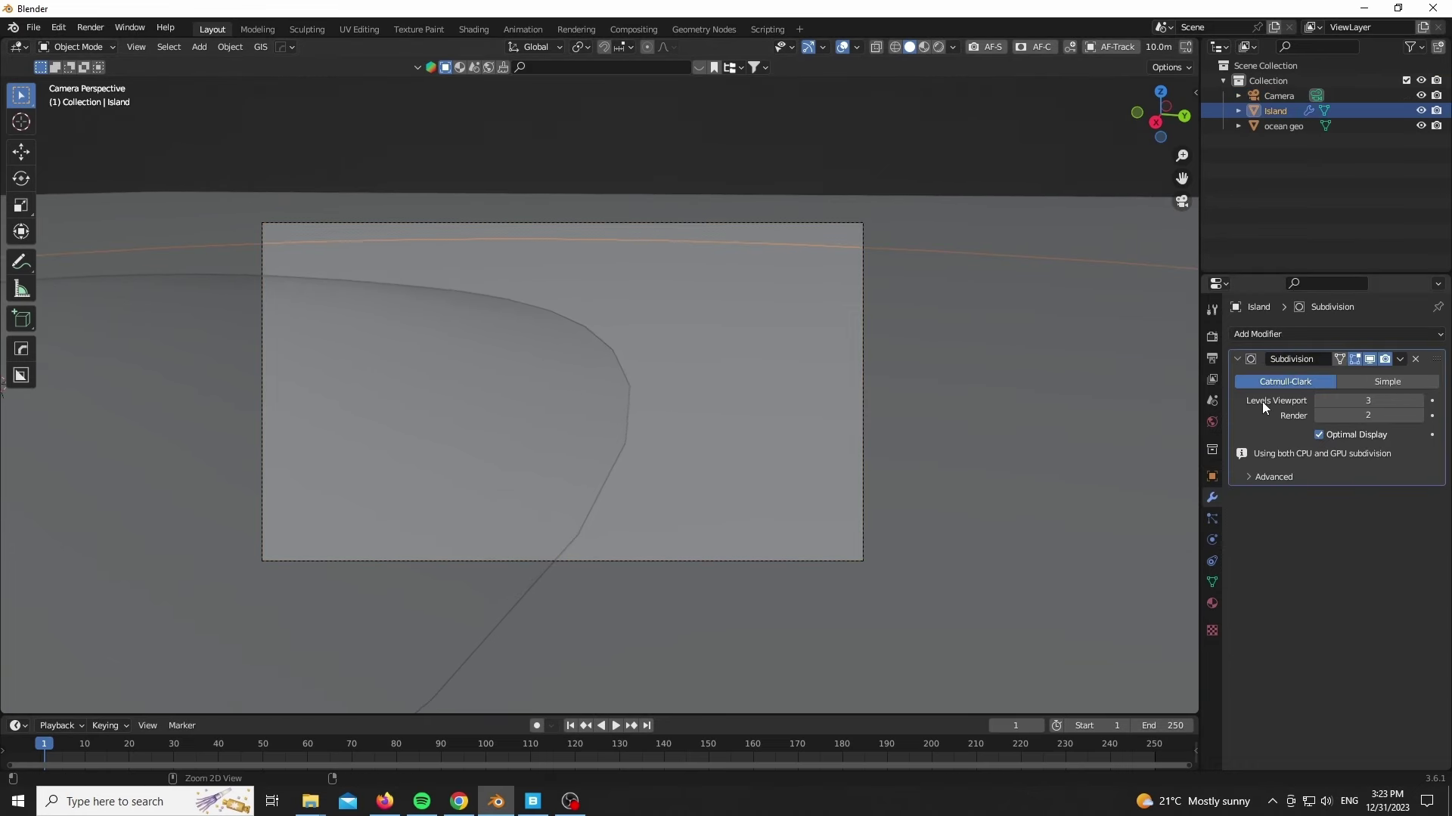
key(ctrl+a)
Switch the render engine to Cycles and the render device to GPU Compute.
click(1211, 337)
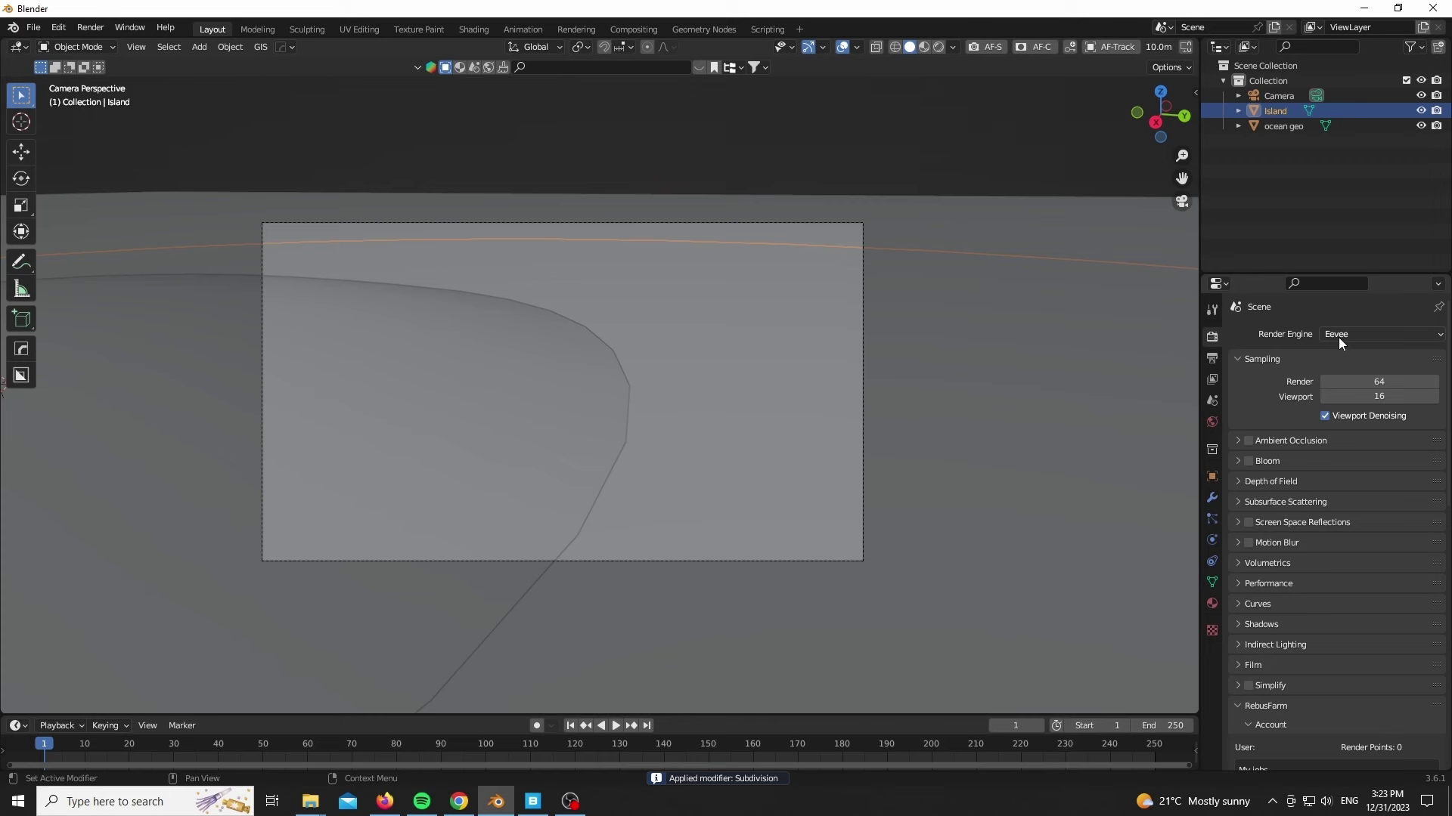
click(1238, 418)
scroll(1329, 338, down, 3)
scroll(1339, 337, up, 2)
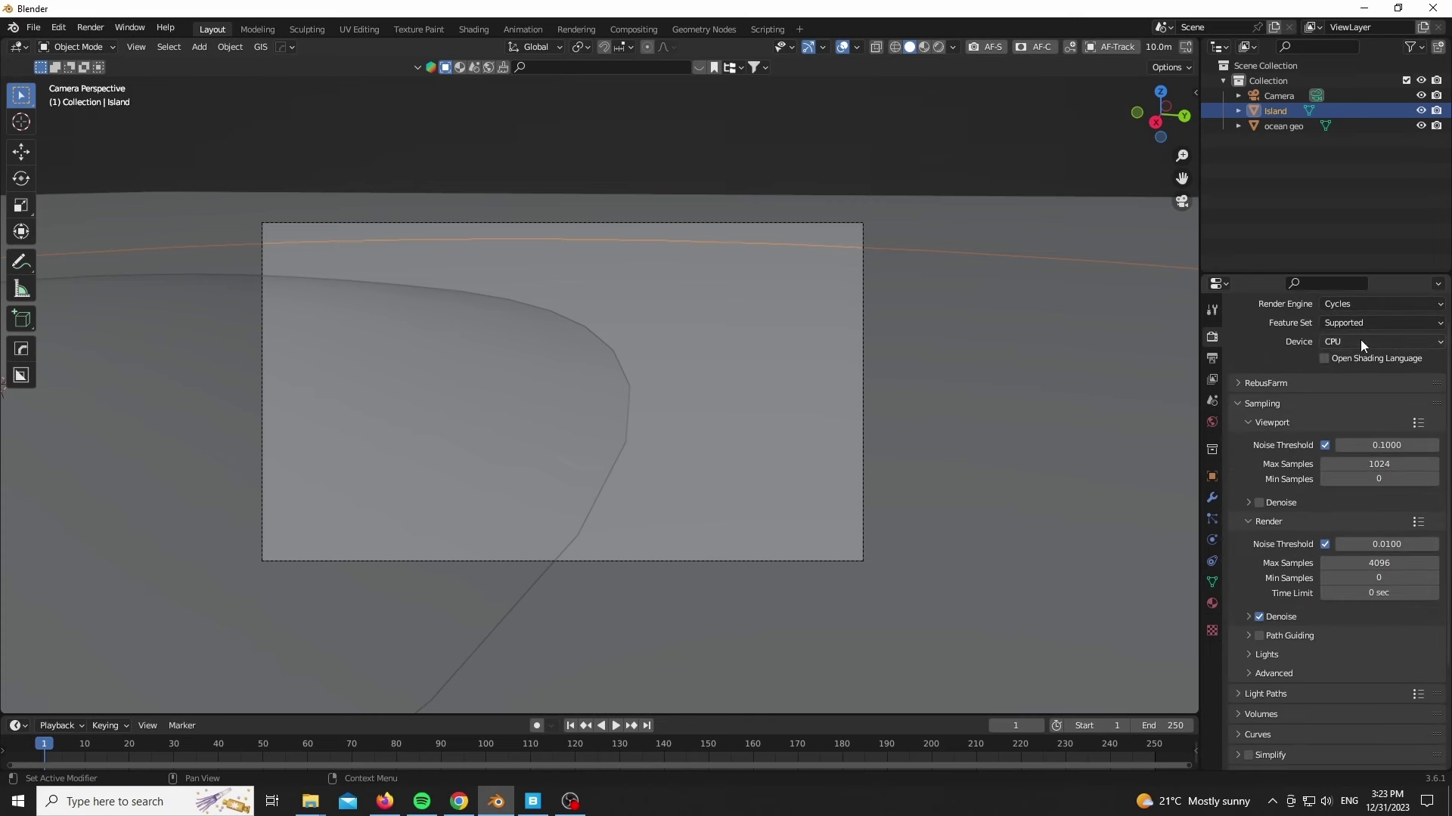
click(1360, 340)
click(1358, 391)
Use a Nishita Sky Texture as the world background colour, with ozone 5 and strength 0.5.
click(1212, 422)
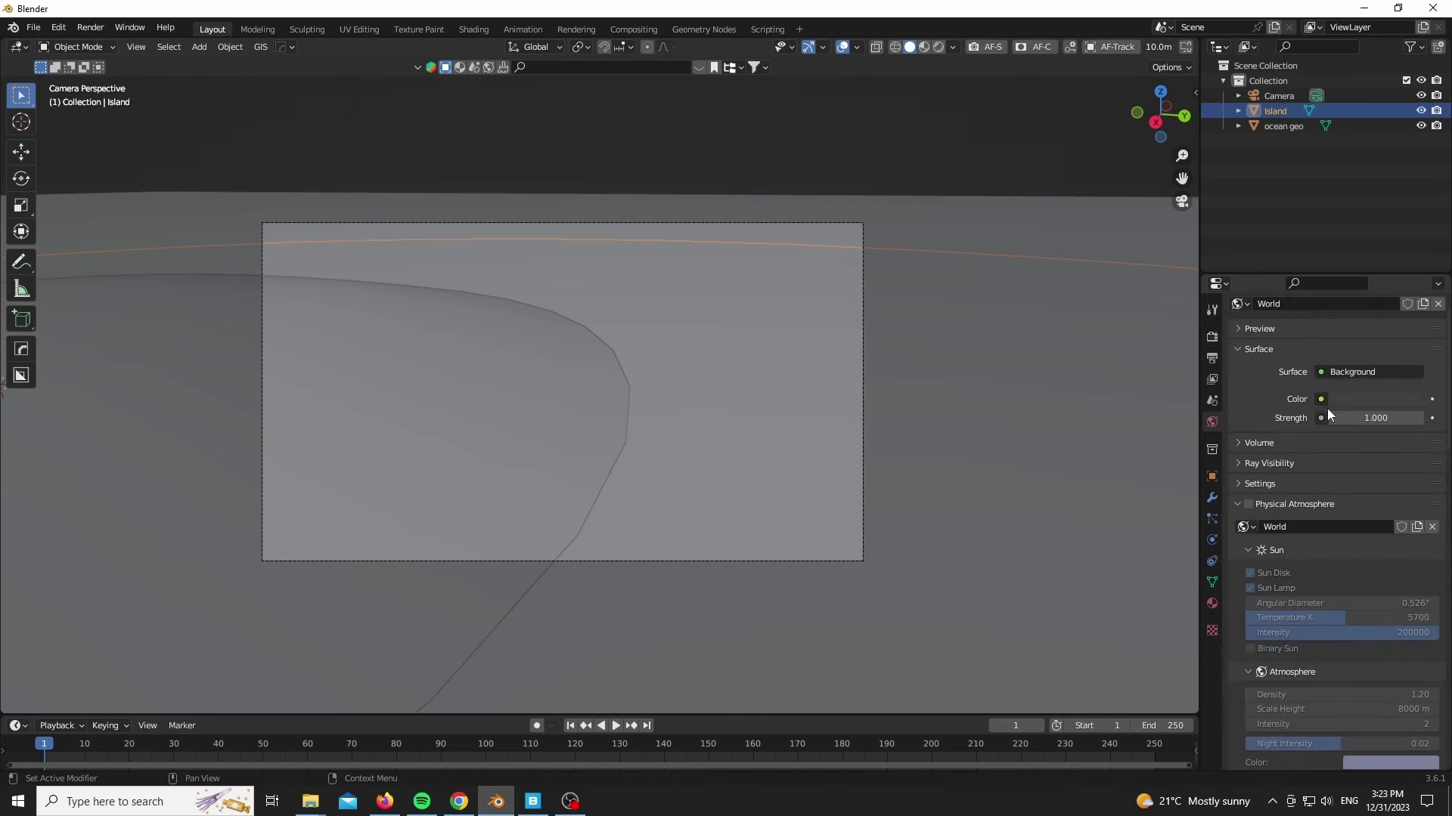
click(1320, 398)
click(1000, 568)
click(1391, 588)
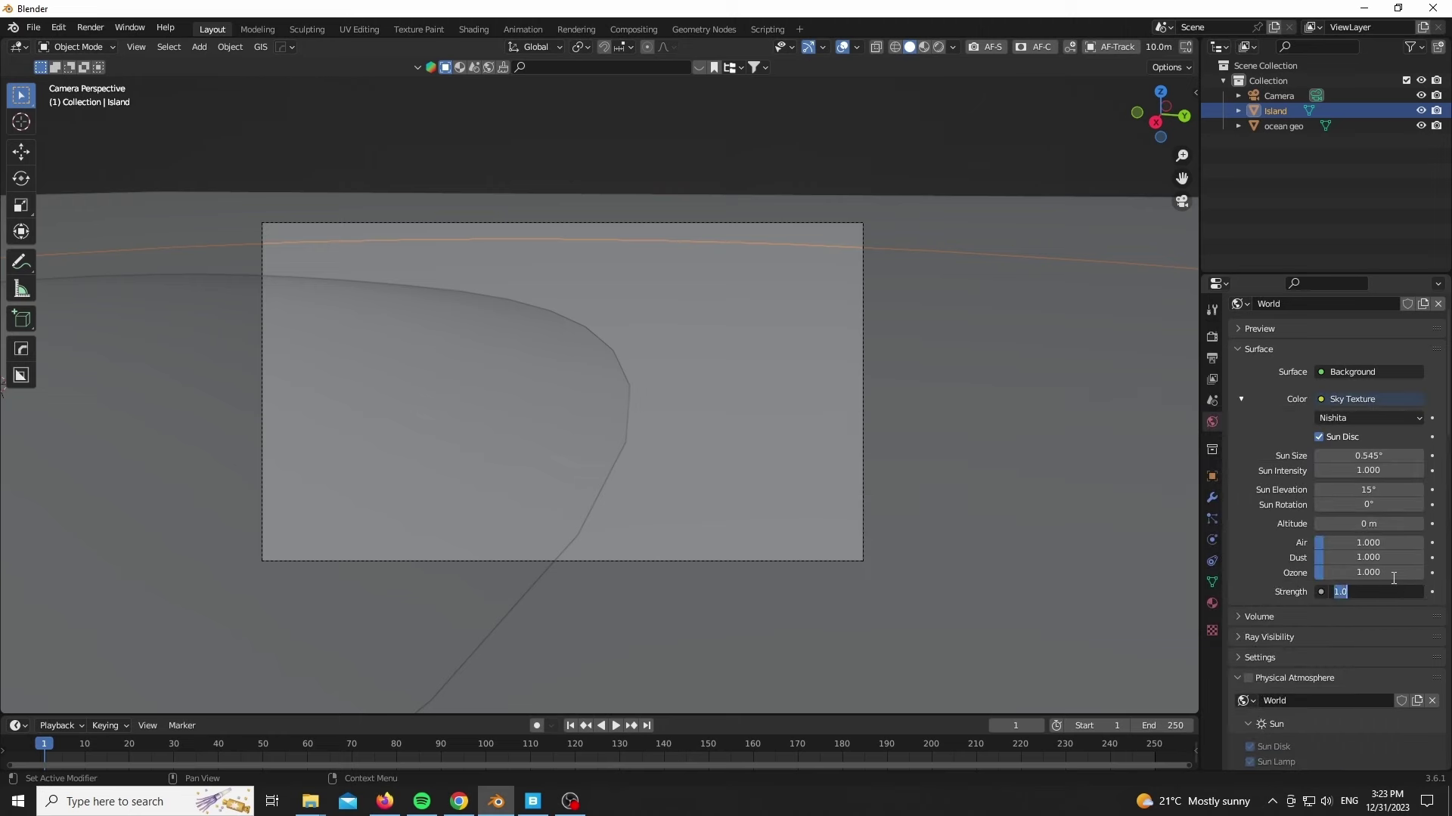
text(5)
key(Return)
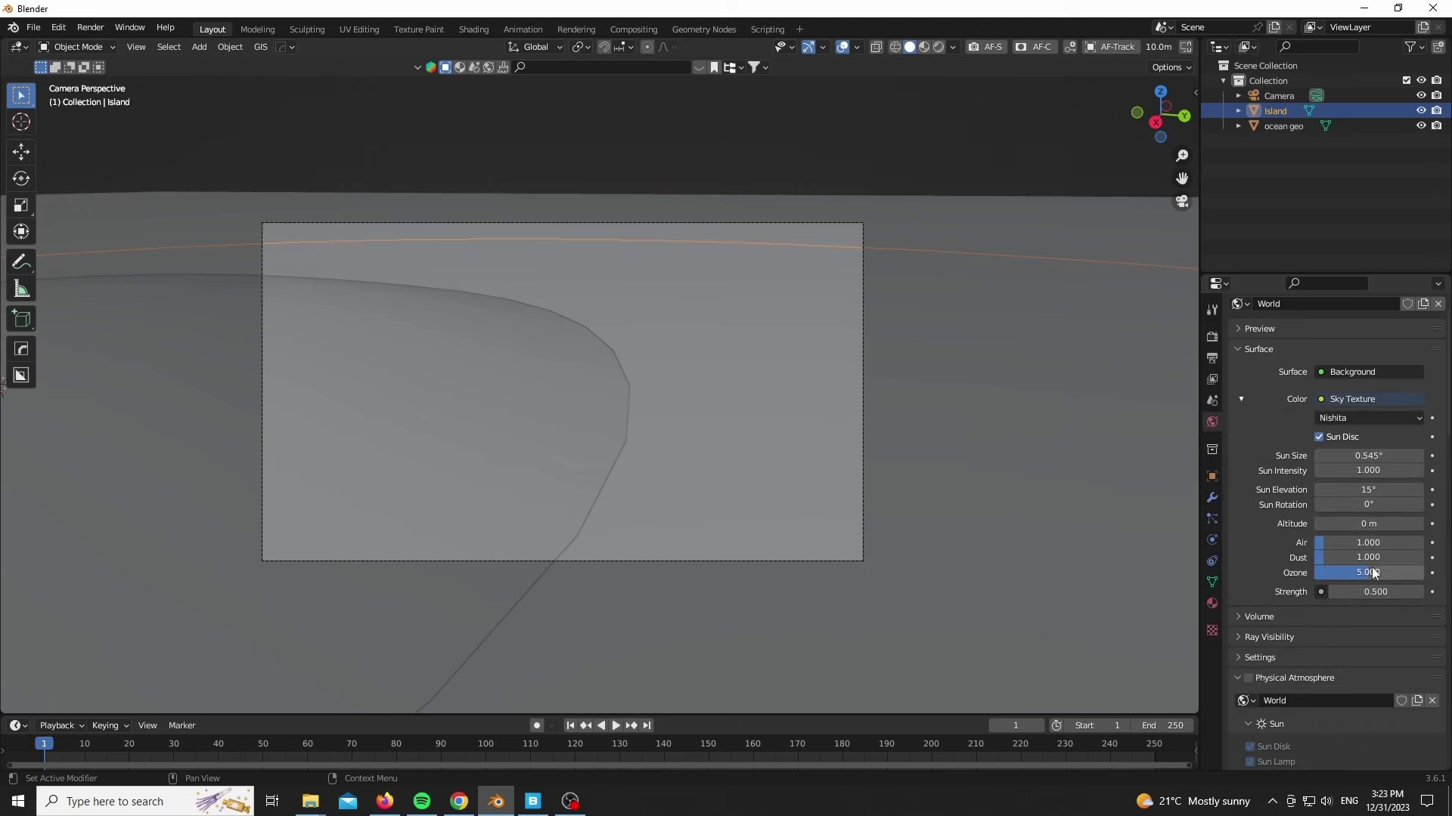
Preview the scene in rendered shading and set the sky's sun elevation to 23°.
key(z)
click(884, 414)
scroll(568, 328, up, 1)
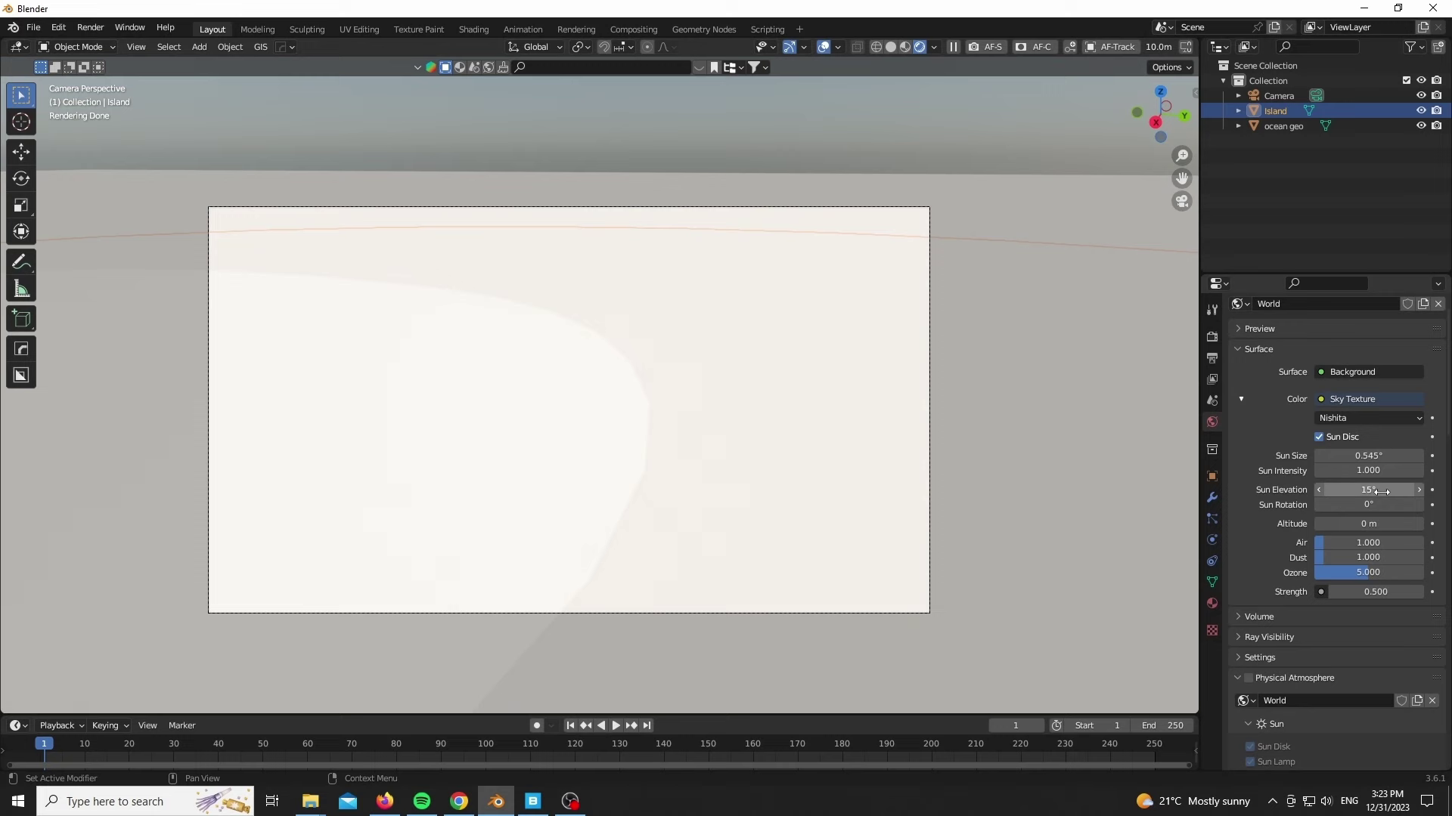
click(1382, 493)
text(2\)
key(Return)
click(1382, 493)
text(23)
key(Return)
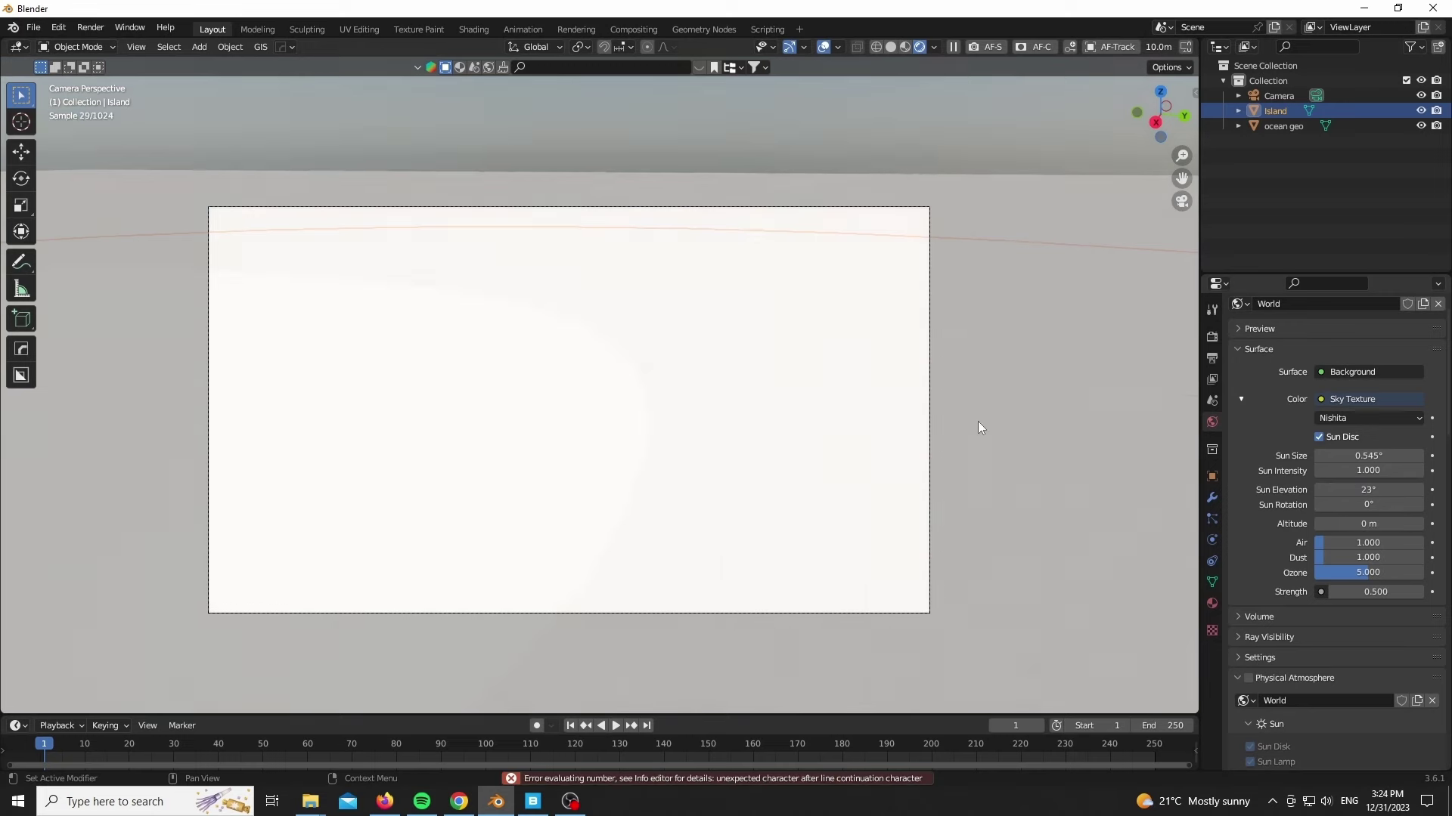
Return to solid shading, enter Edit Mode on the Island and isolate it in local view.
scroll(719, 366, down, 4)
scroll(554, 412, up, 2)
key(z)
click(619, 470)
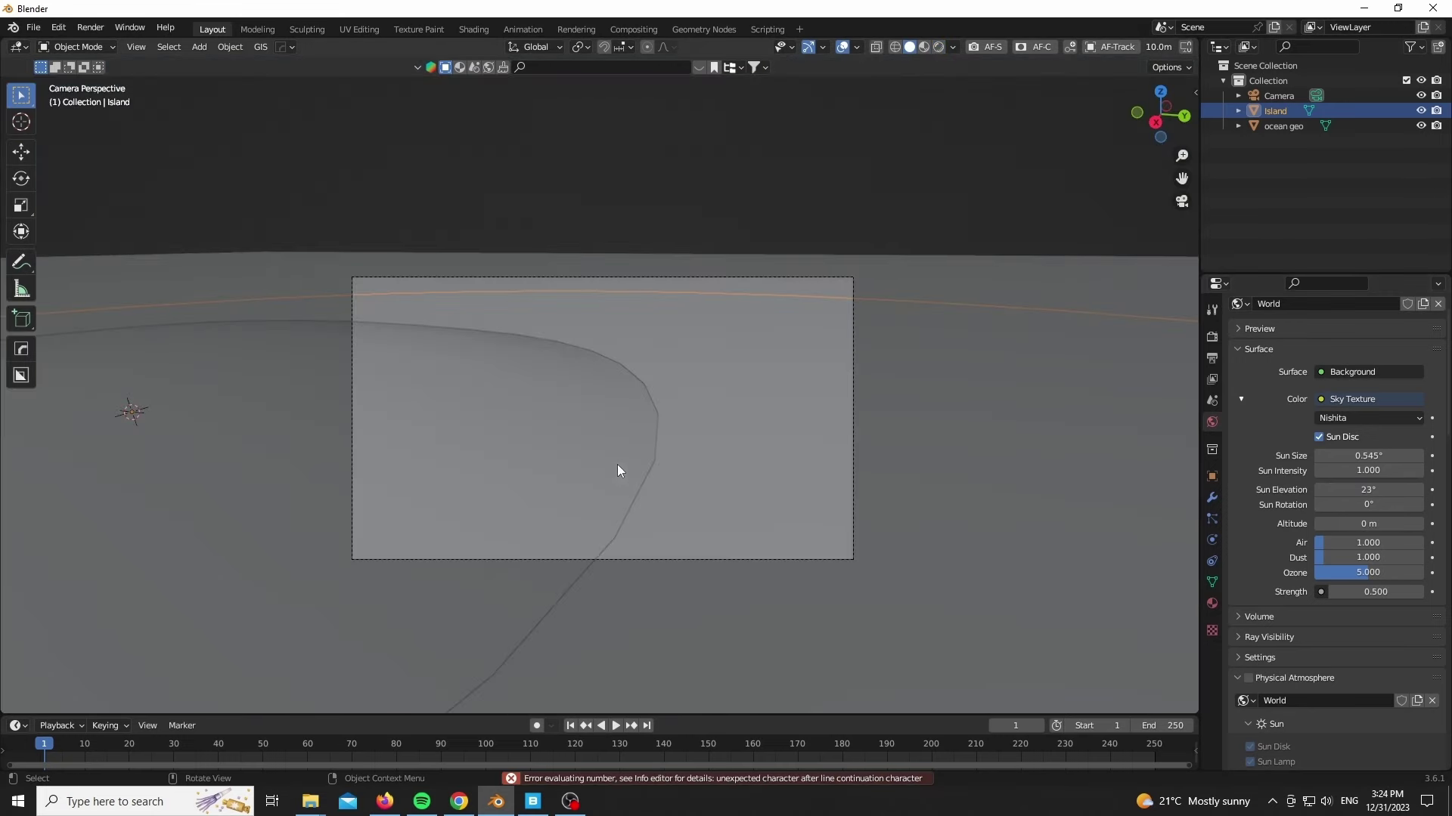
key(Tab)
middle_drag(593, 444, 415, 529)
scroll(423, 525, down, 8)
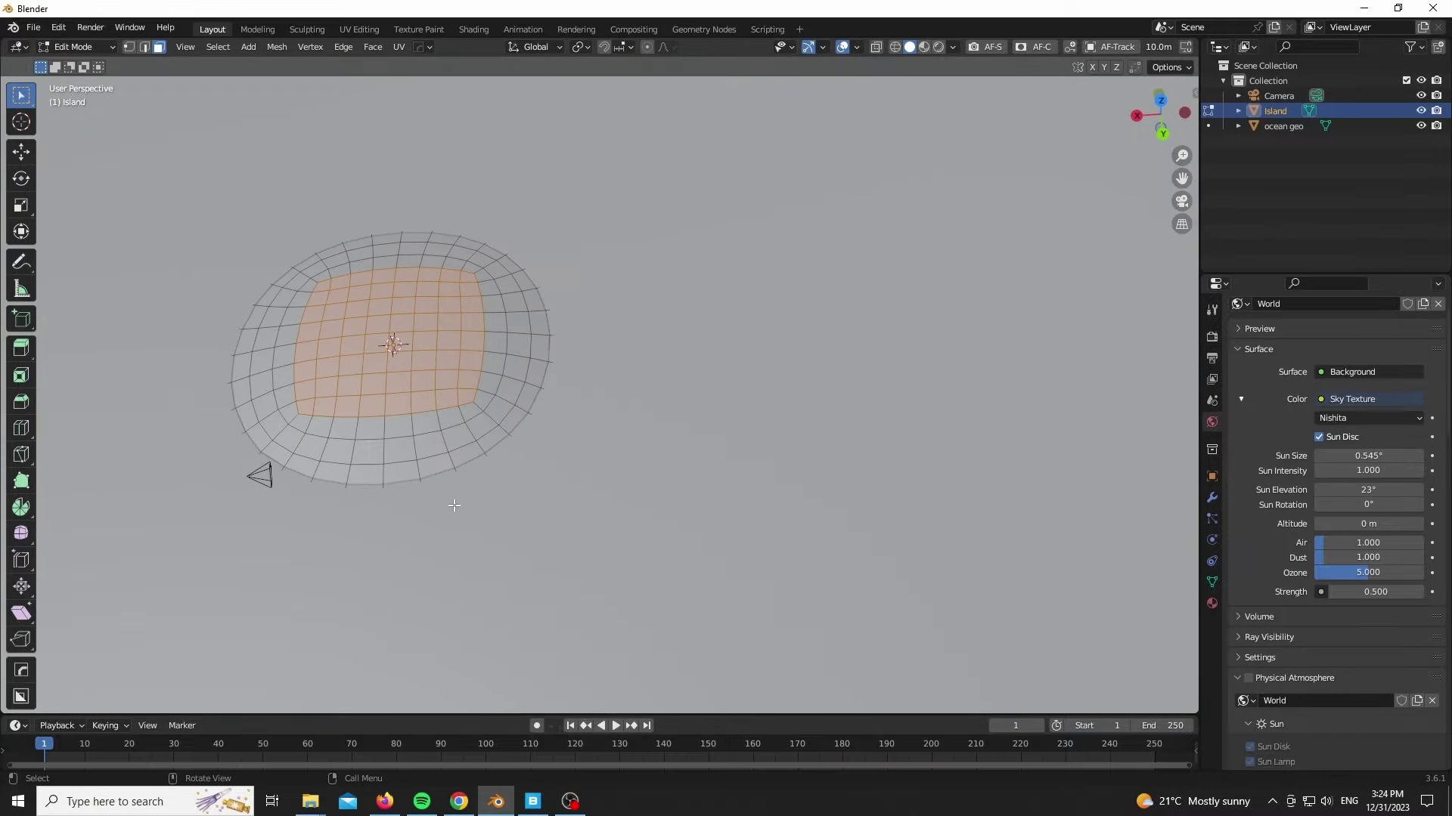
key(slash)
Circle-select the island faces inside the camera frame, extending the selection past the shoreline.
scroll(547, 396, up, 10)
click(512, 330)
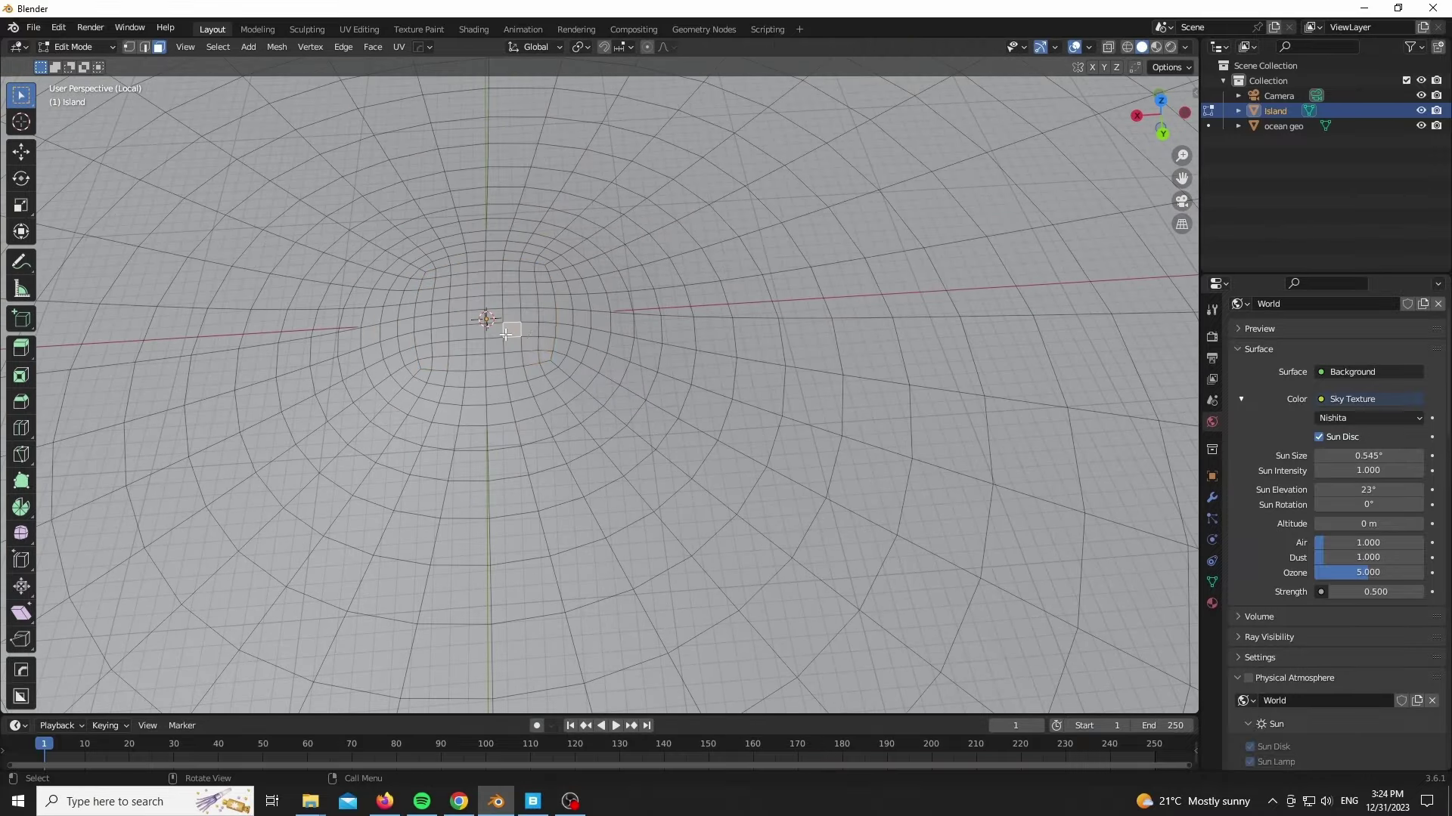
key(c)
drag(527, 342, 533, 346)
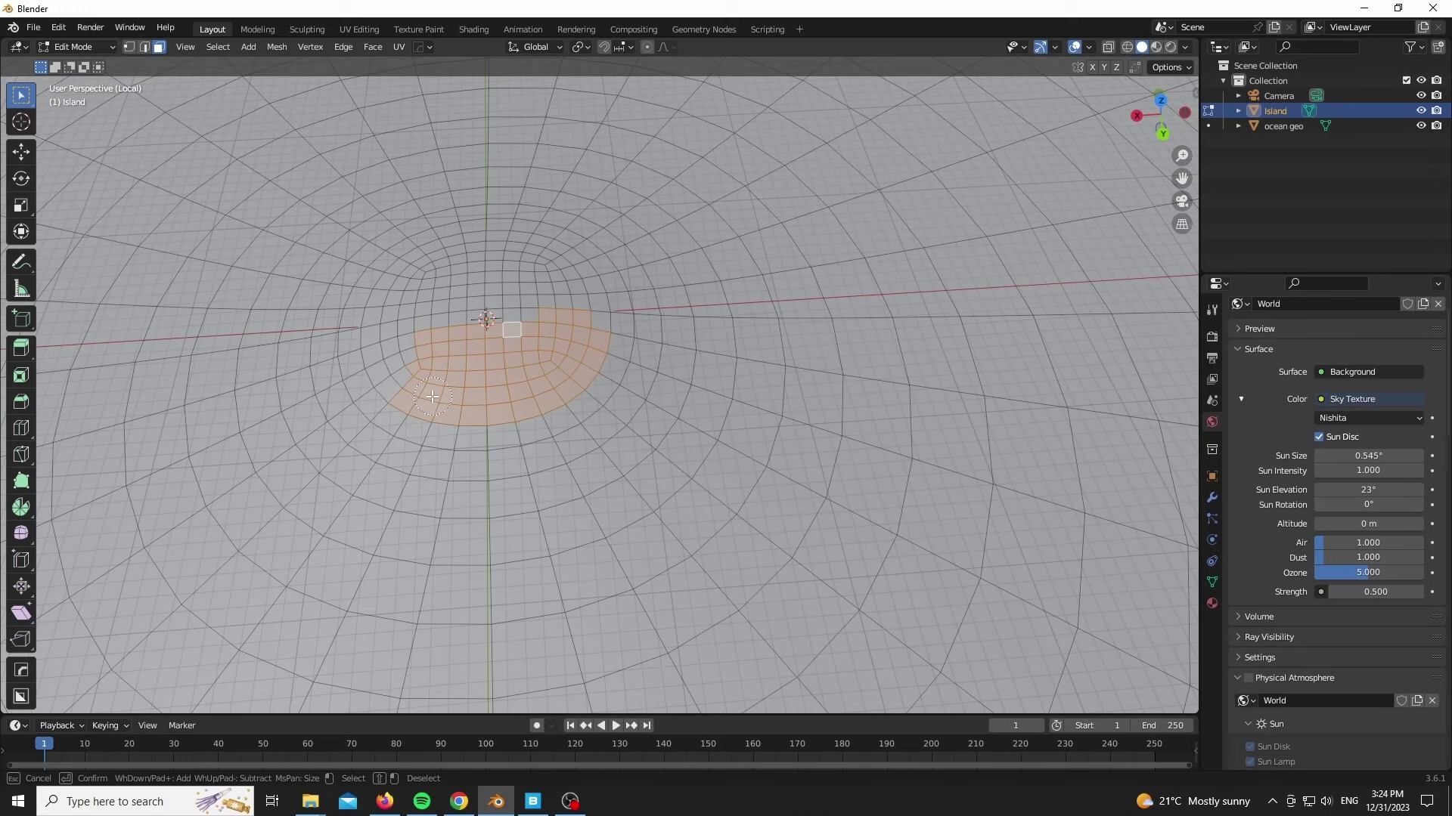
key(KP_0)
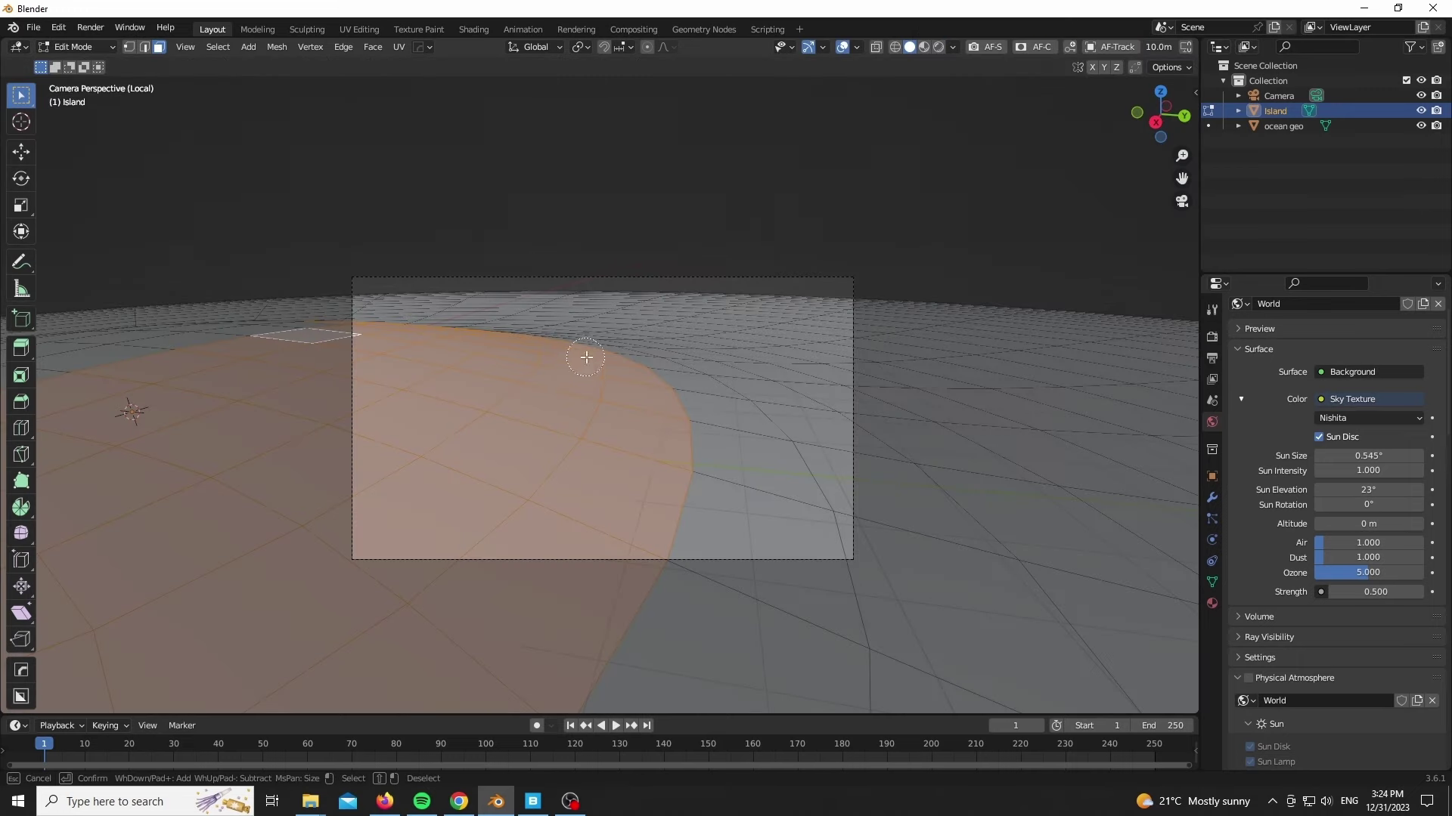
mouse_move(656, 420)
mouse_down()
mouse_move(688, 481)
mouse_move(665, 398)
mouse_up()
key(Escape)
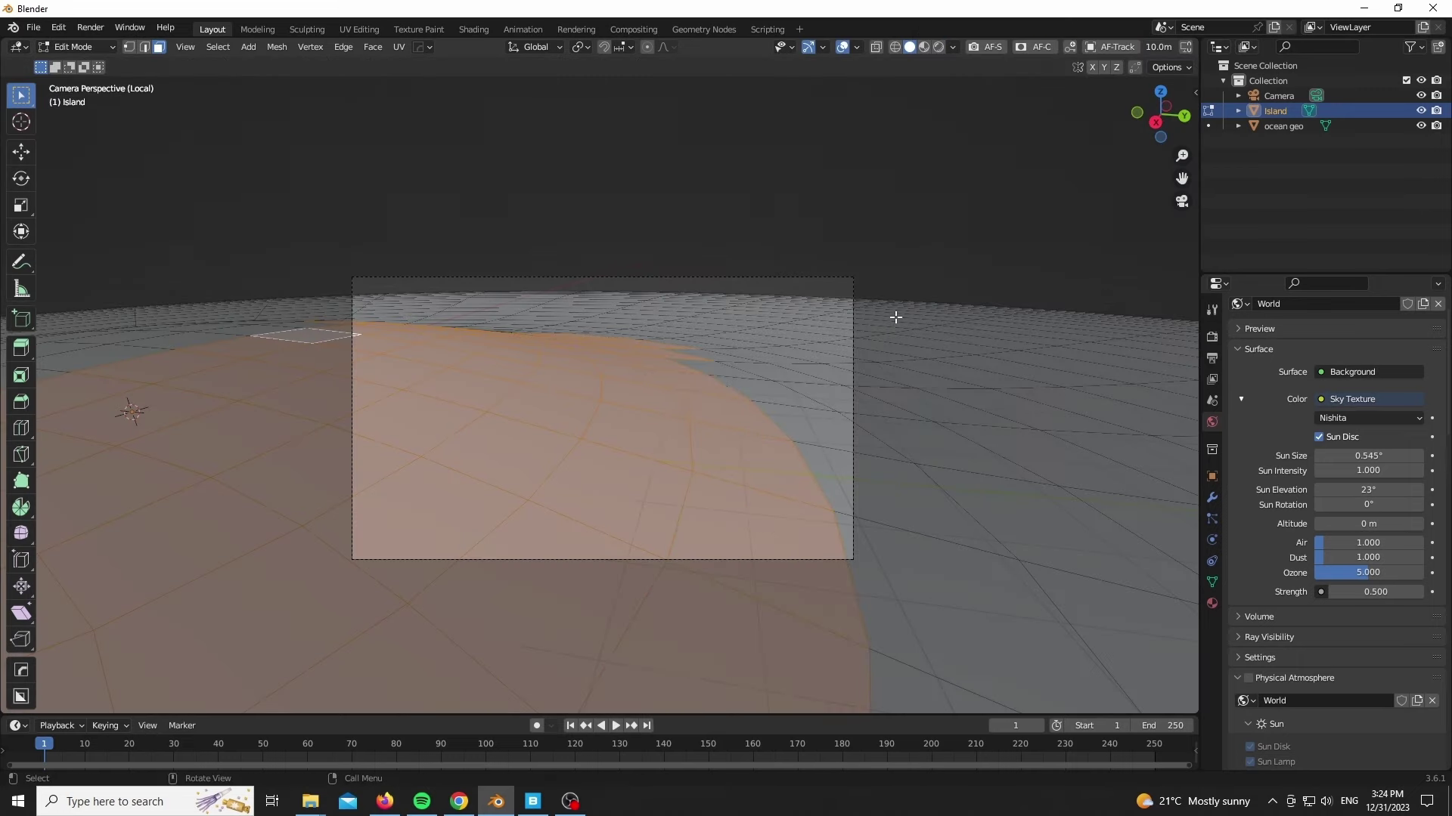
Leave local view, subdivide the selected island faces repeatedly from the camera view and return to Object Mode.
key(KP_Divide)
key(KP_0)
right_click(549, 422)
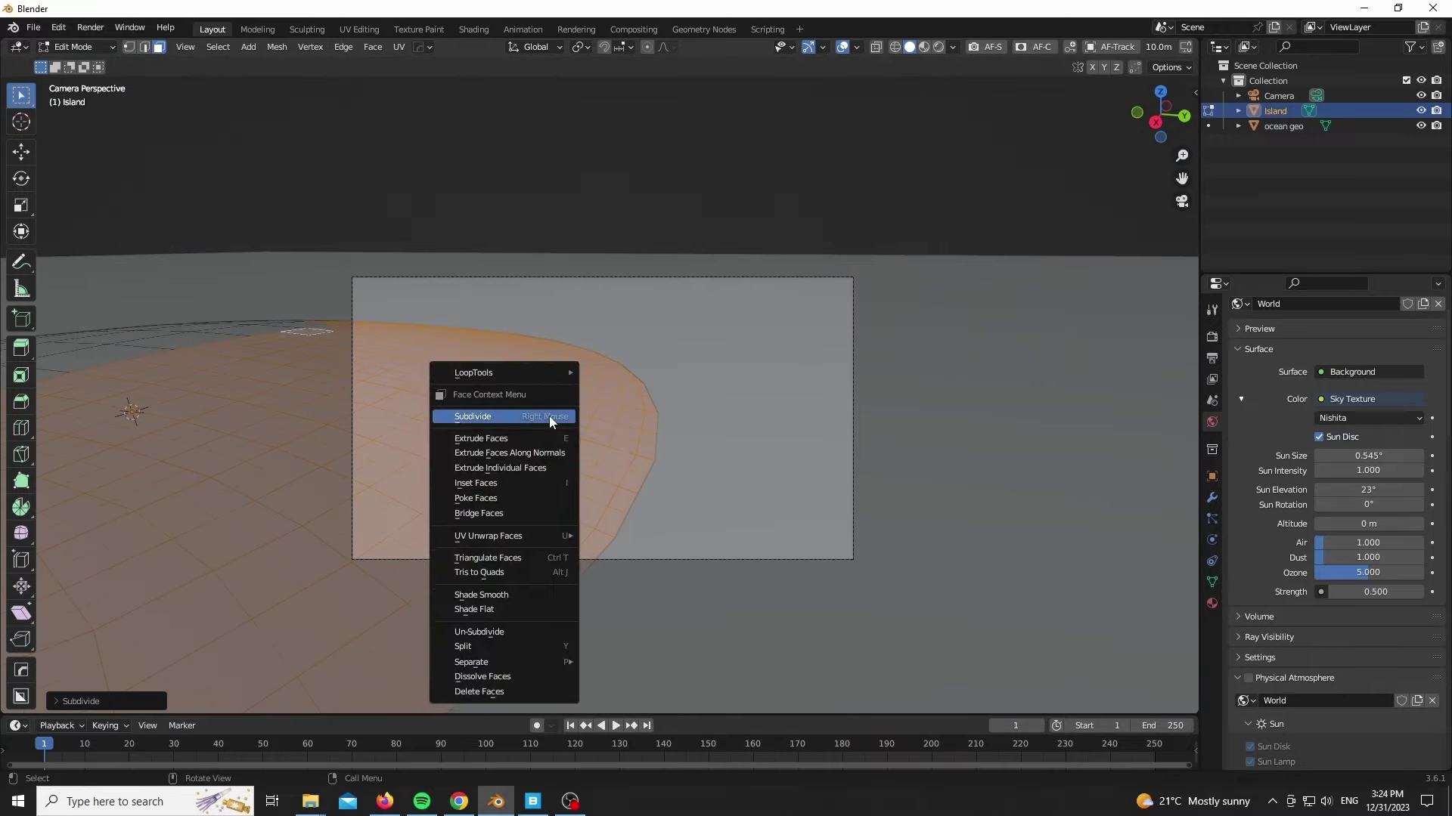
click(549, 417)
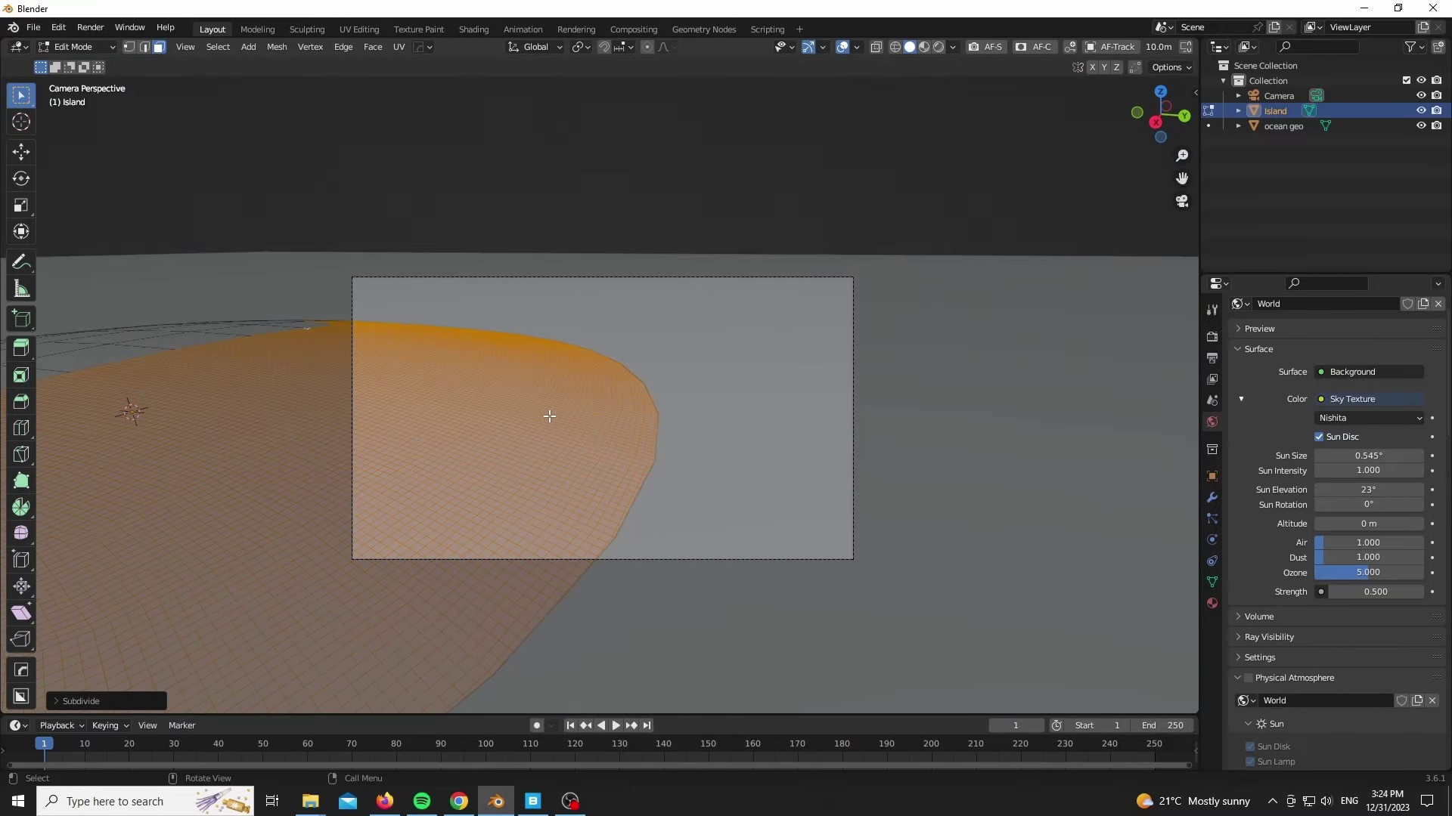
key(Tab)
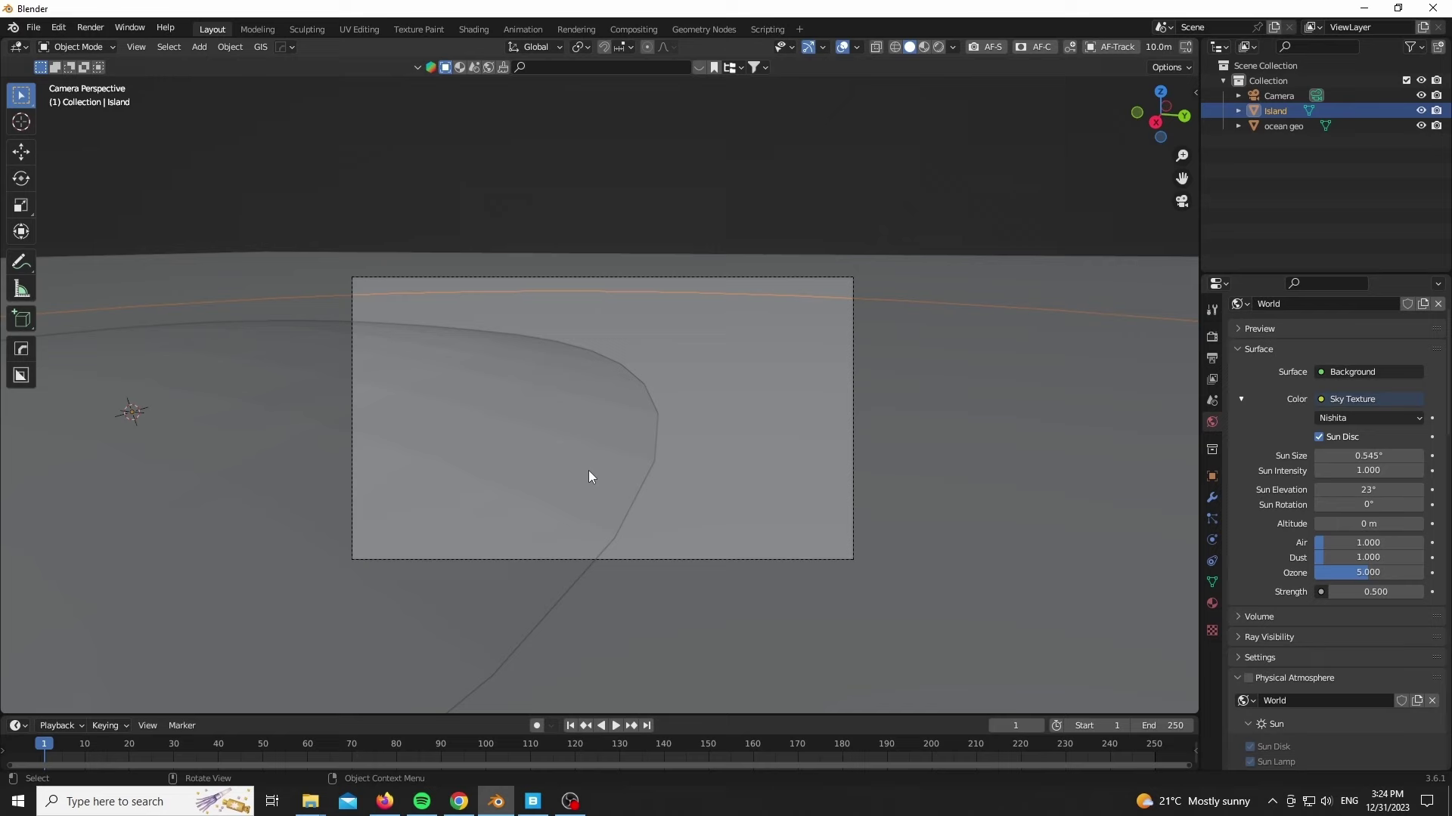
Reopen the Island in Edit Mode and undo the earlier subdivisions of the selected faces.
scroll(588, 471, up, 4)
scroll(589, 471, down, 2)
key(Tab)
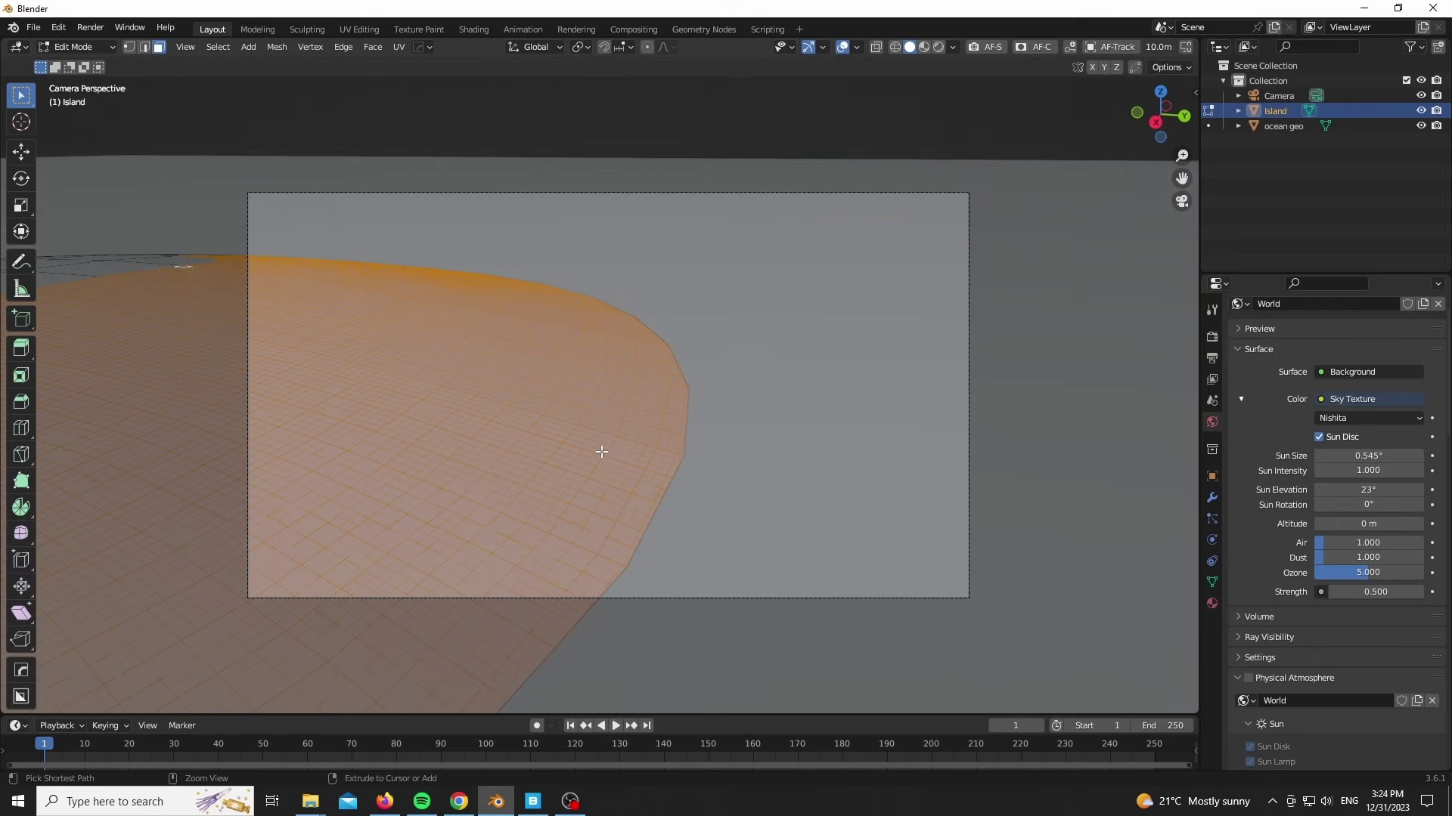
key(ctrl+z)
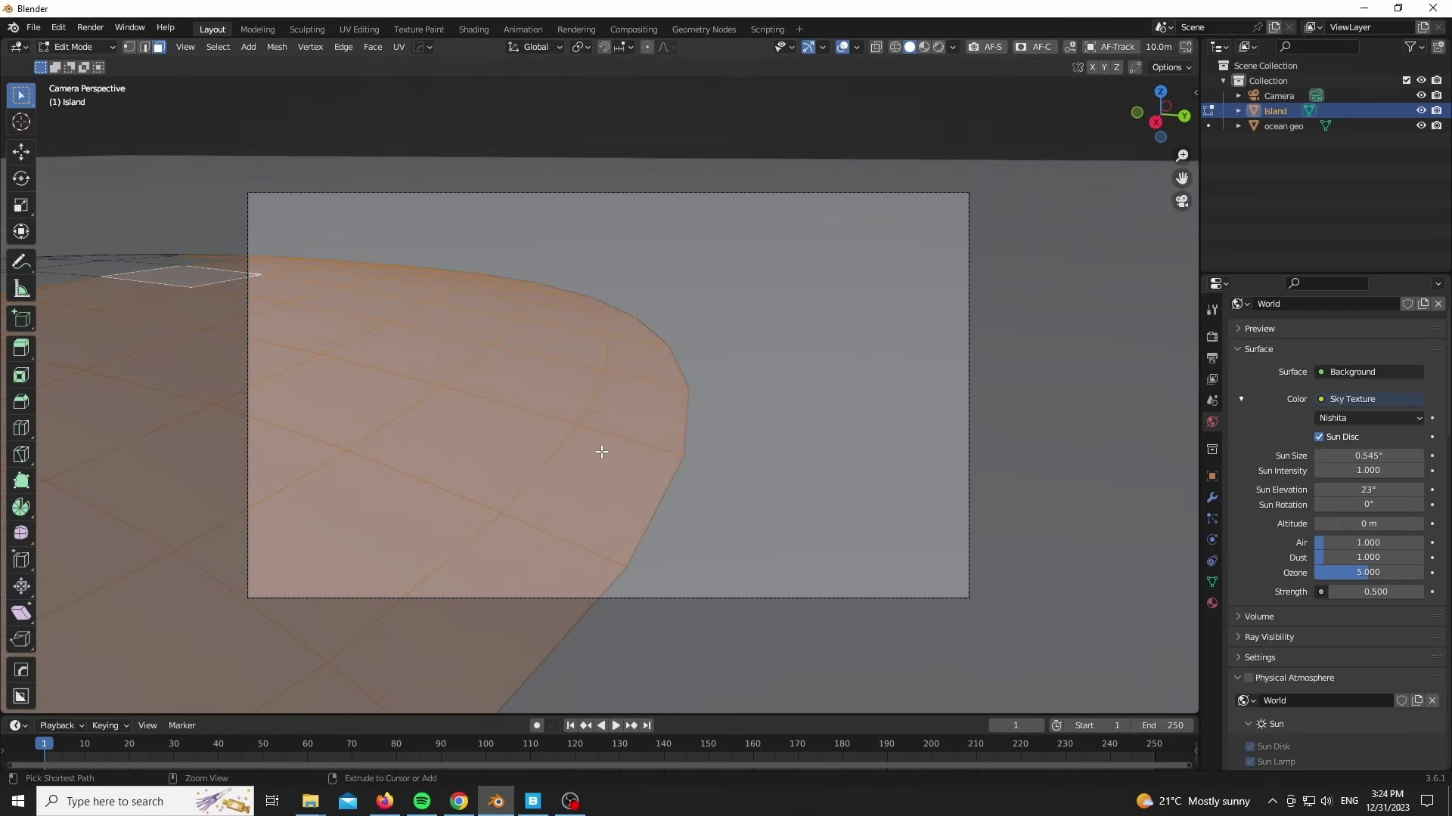
Subdivide the selected island faces with smoothness 1.000, then repeat the subdivision with the same settings.
right_click(565, 343)
click(565, 342)
click(54, 699)
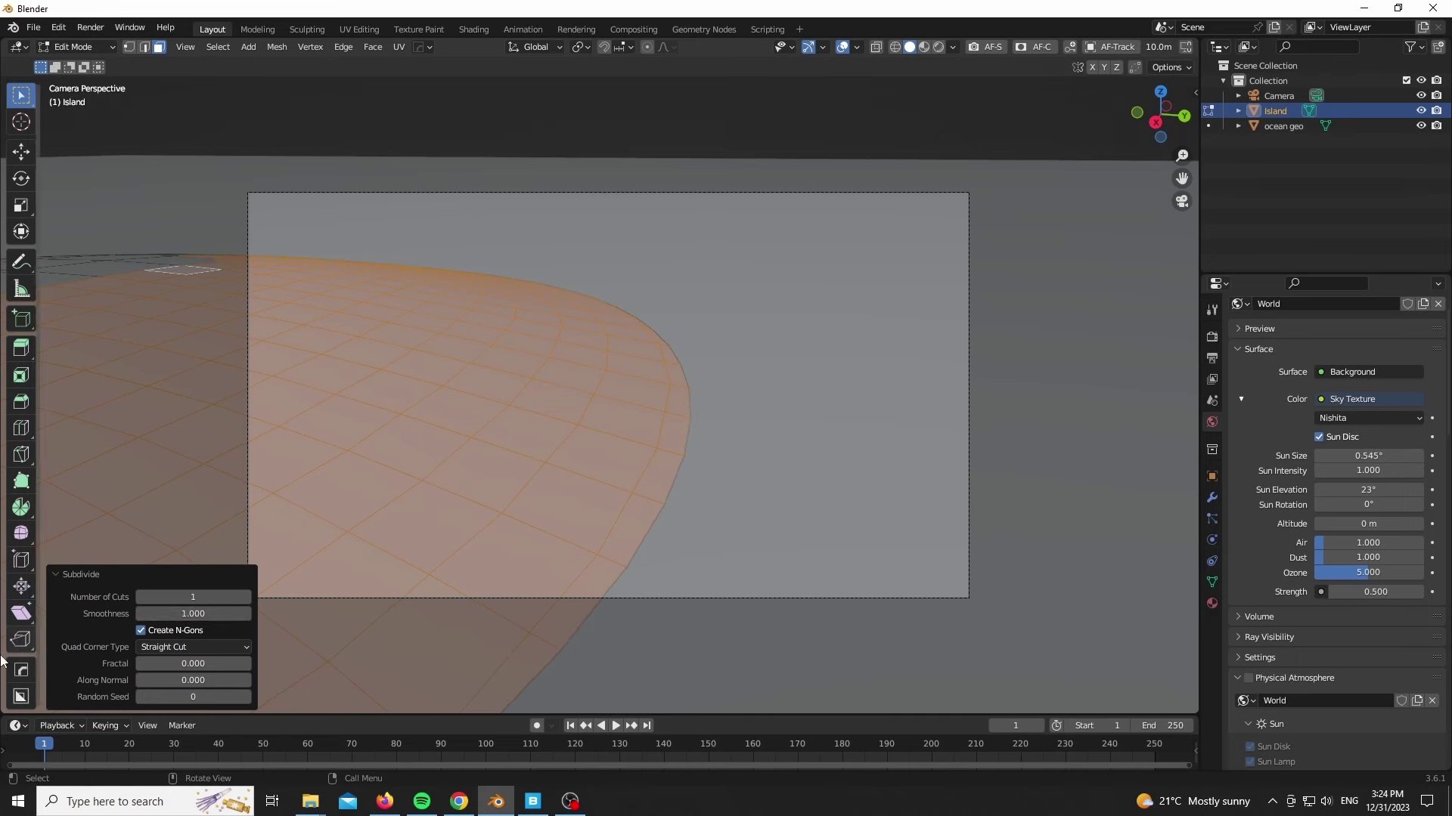
right_click(660, 467)
click(660, 466)
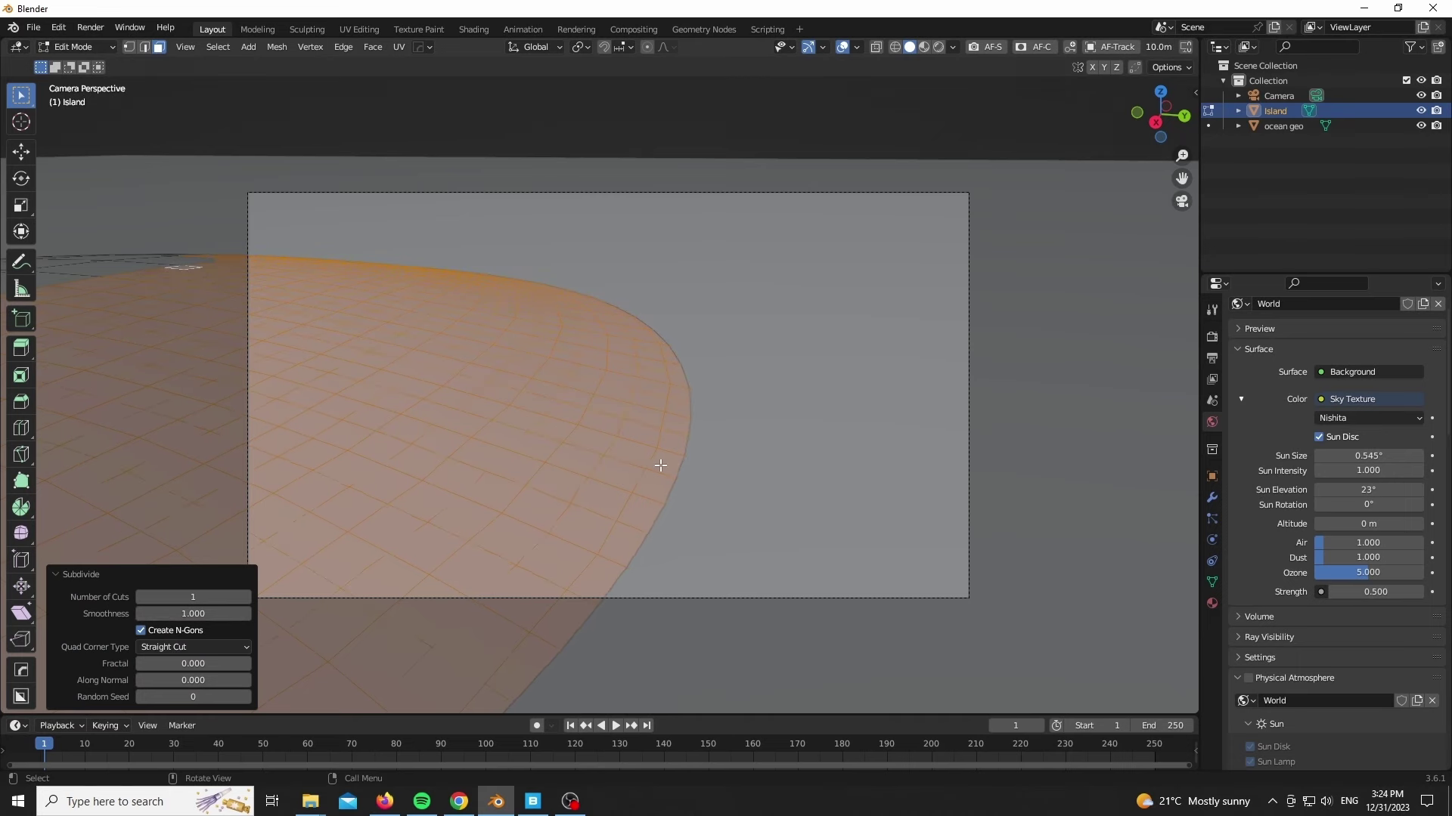
Set the latest subdivision to 5 cuts and return the Island to Object Mode.
scroll(532, 508, up, 2)
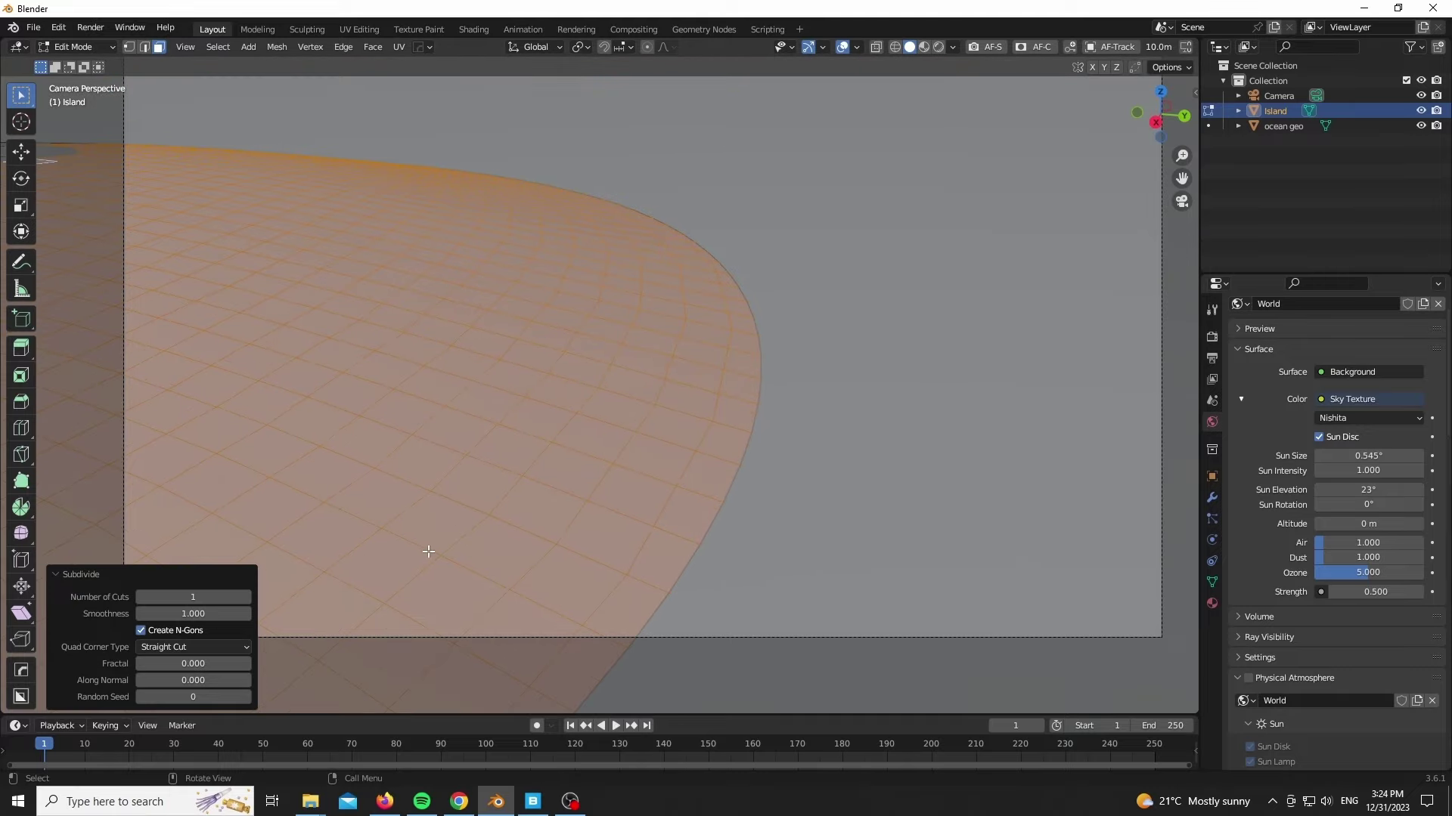
drag(191, 614, 732, 395)
click(247, 598)
click(246, 597)
scroll(752, 406, down, 4)
scroll(688, 426, up, 3)
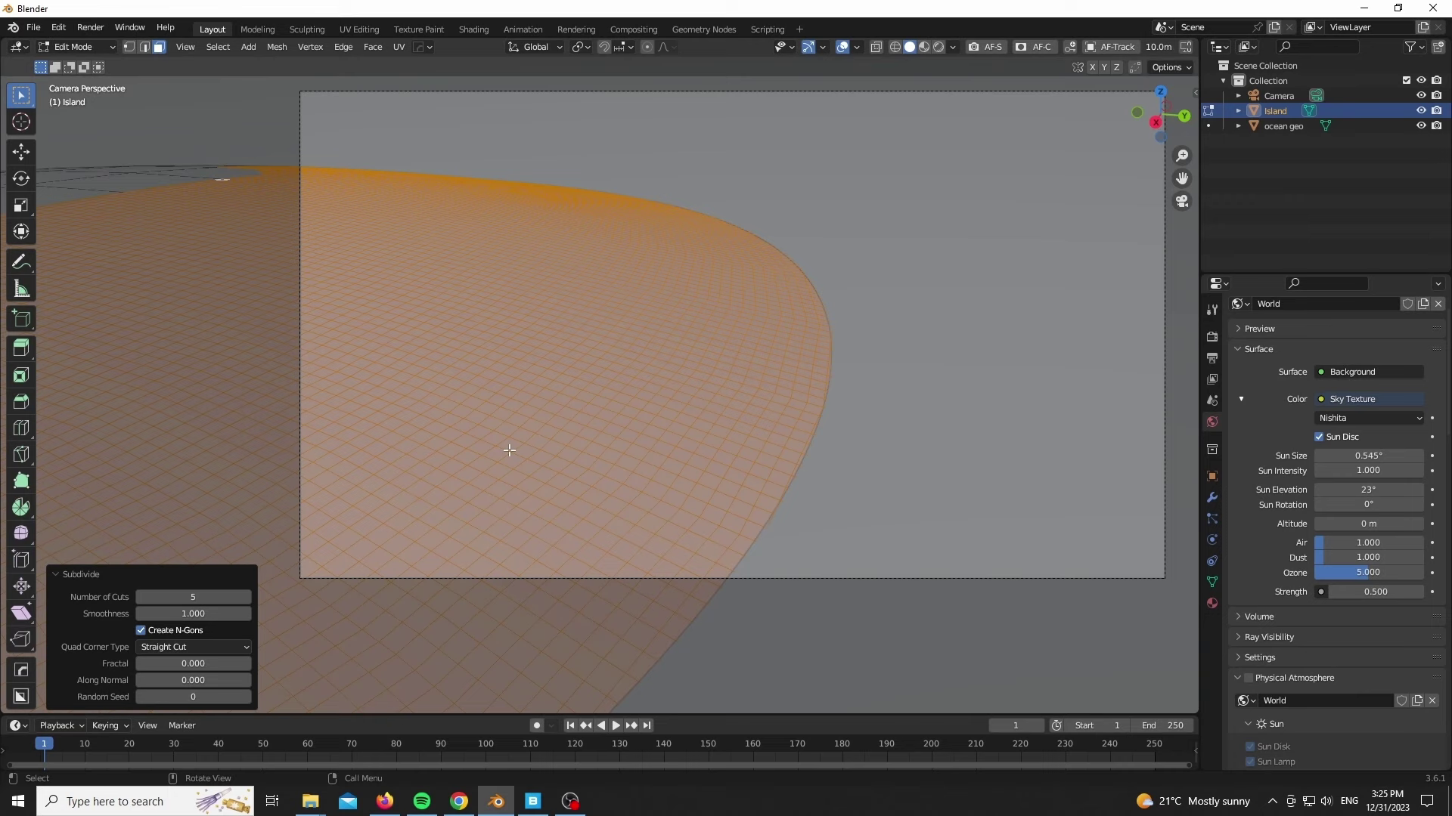
key(Tab)
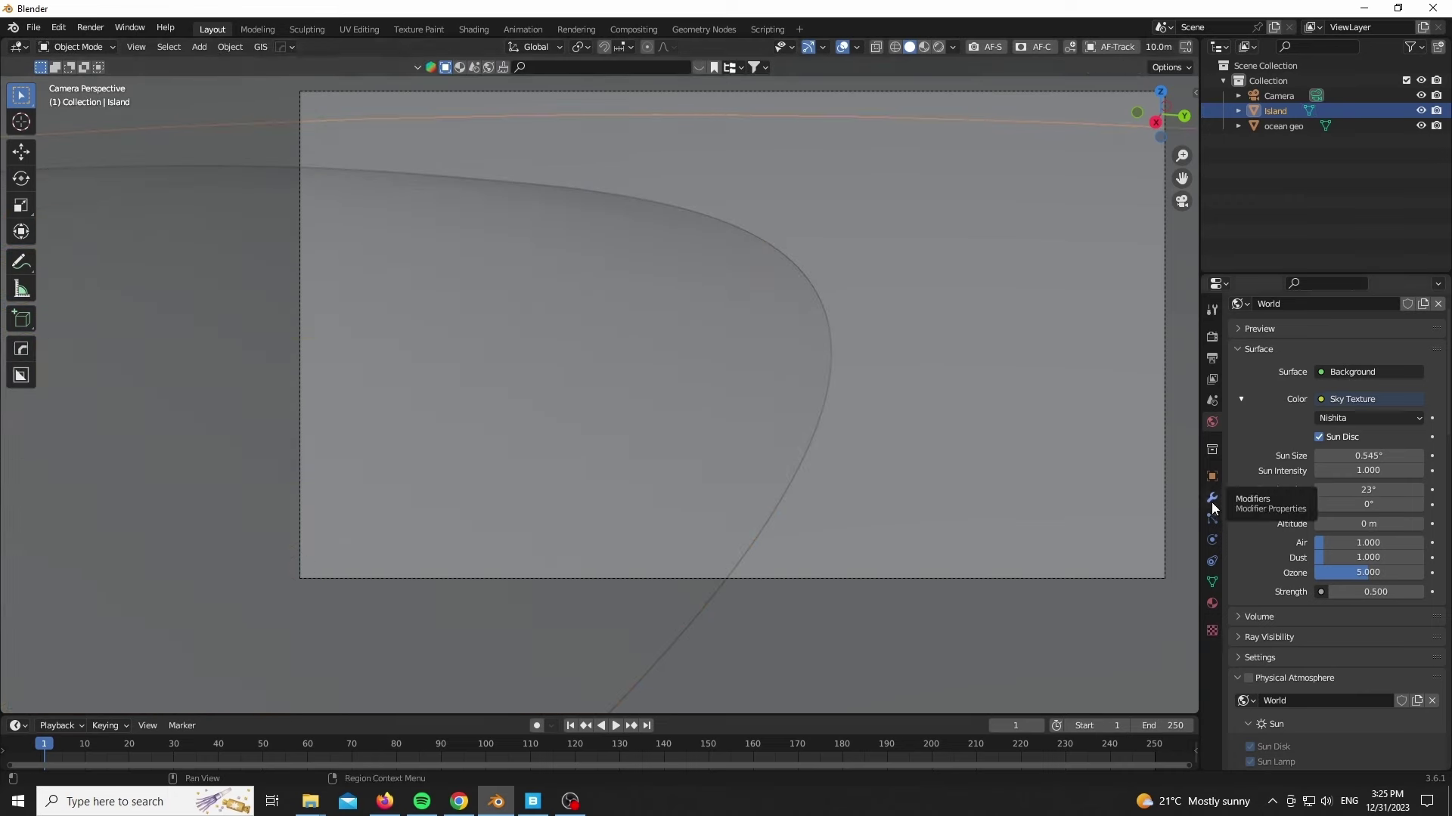
Add a Displace modifier to the Island and give it a new Clouds texture.
click(1212, 499)
click(1286, 334)
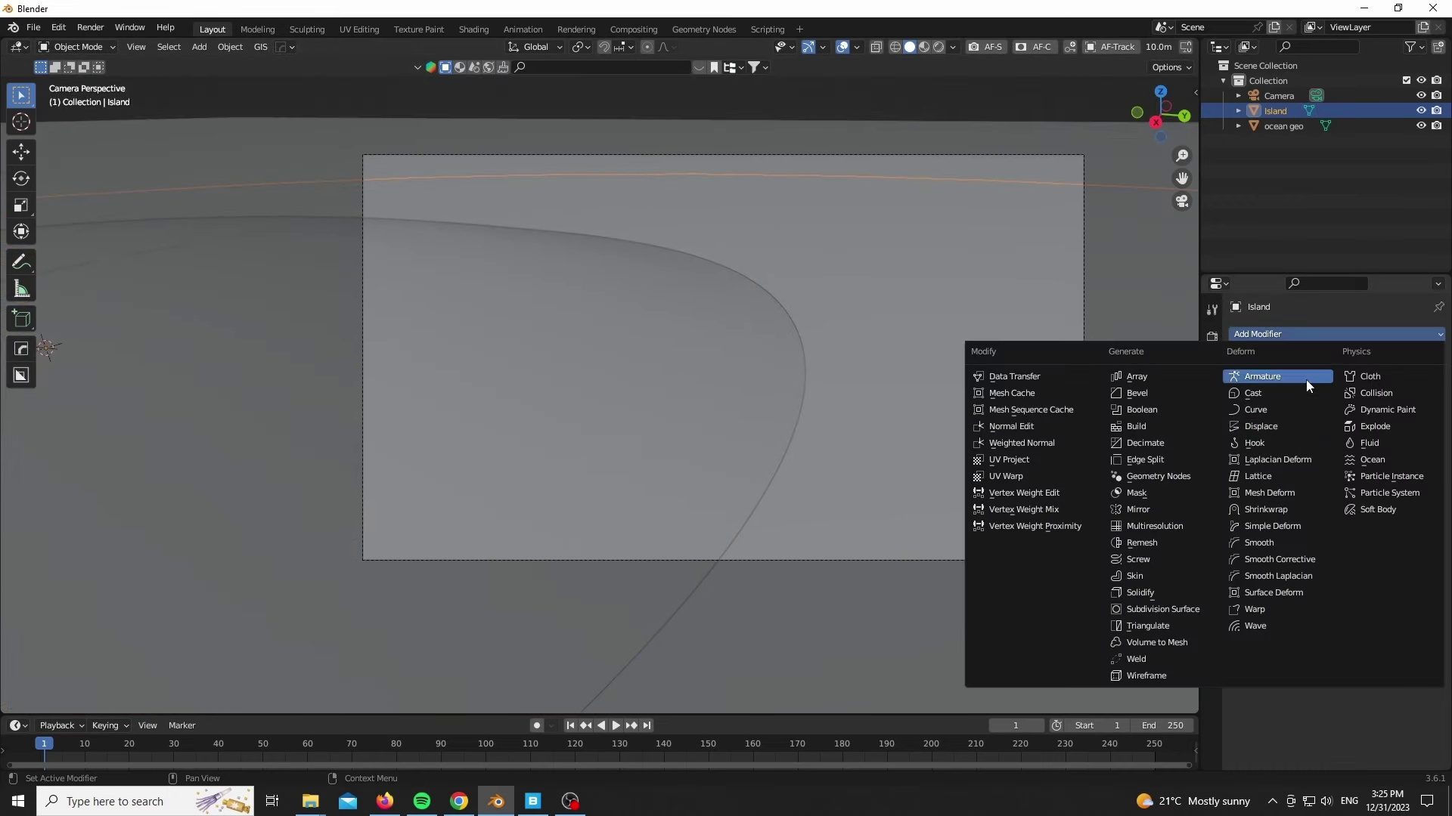
click(1305, 380)
click(1432, 383)
click(1354, 379)
click(1314, 433)
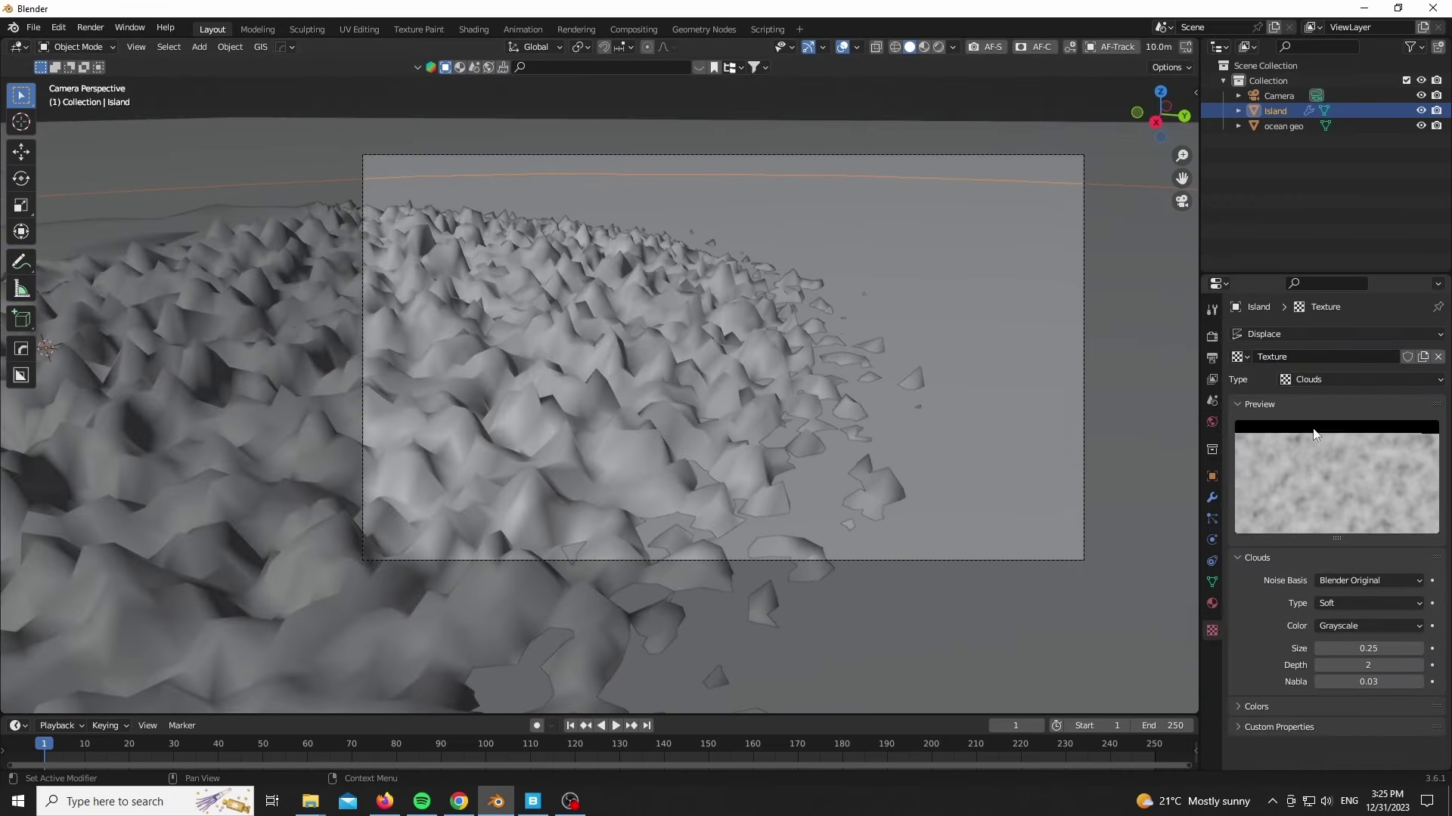
Apply the Island's scale and set the Clouds texture size to 2.00.
key(ctrl+a)
click(612, 387)
drag(1368, 649, 1436, 649)
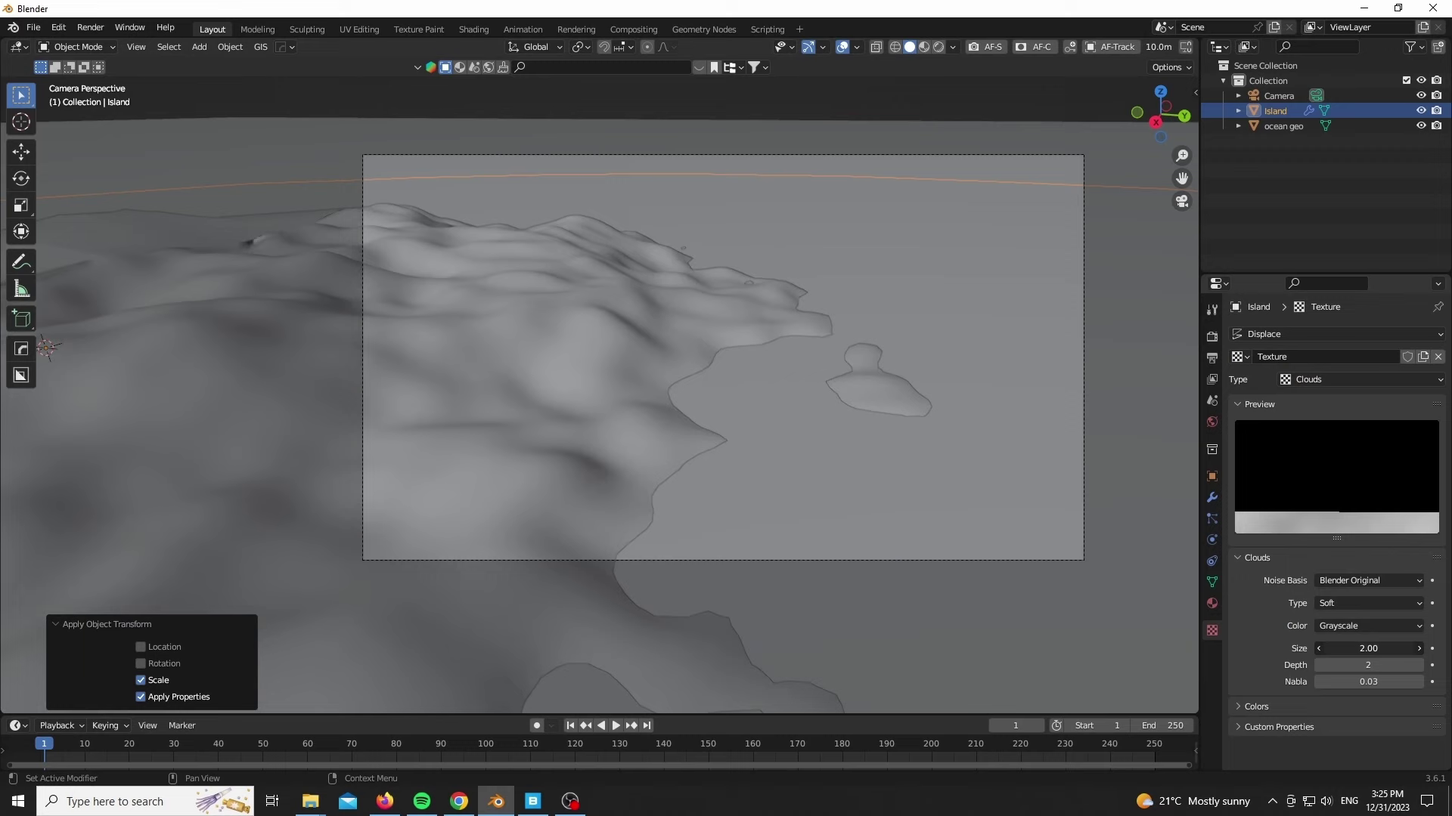
Set the Displace strength to 0.180 and preview the island in rendered shading before returning to solid.
click(1213, 498)
drag(1367, 455, 1305, 455)
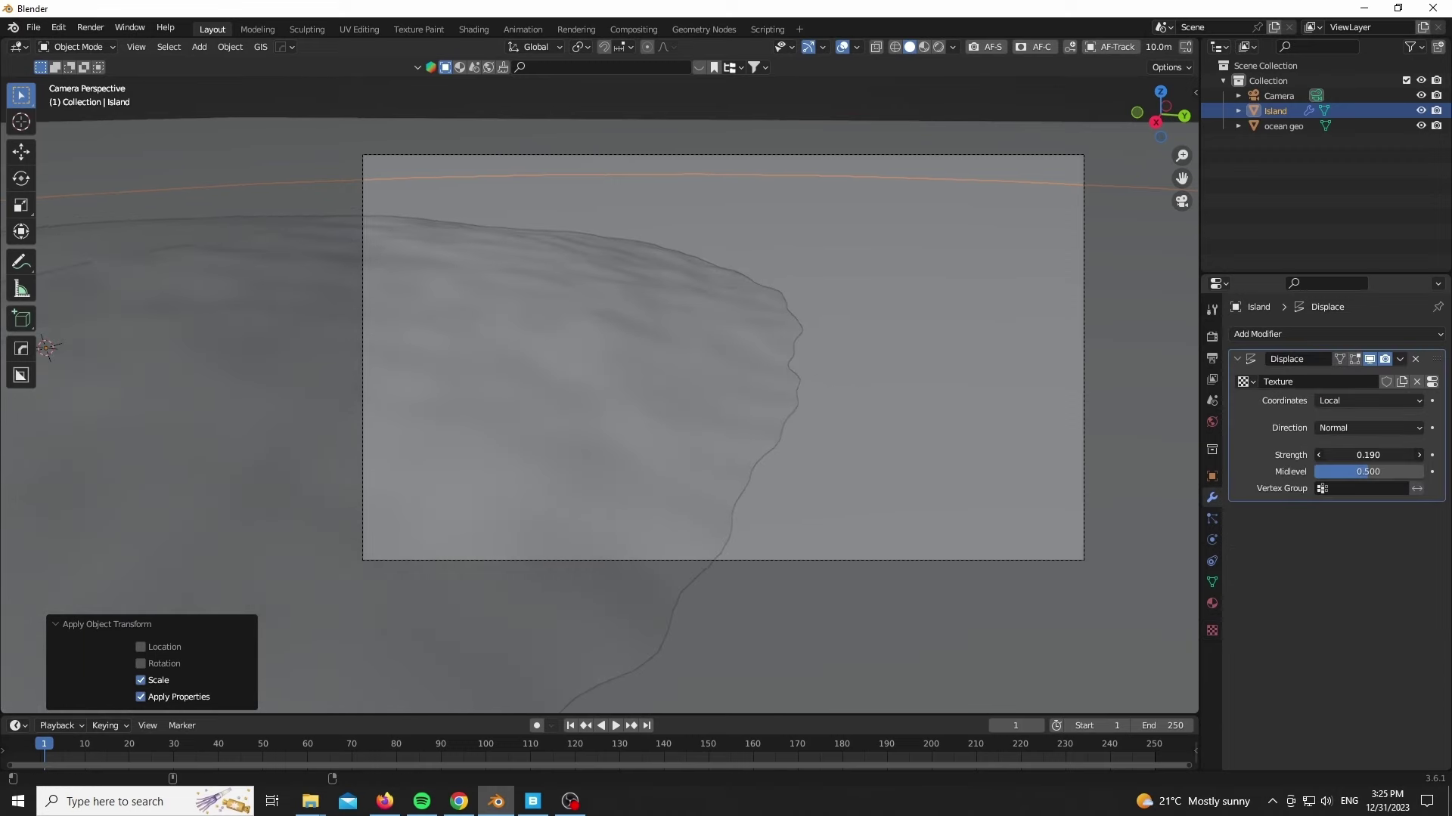
key(z)
scroll(250, 433, down, 2)
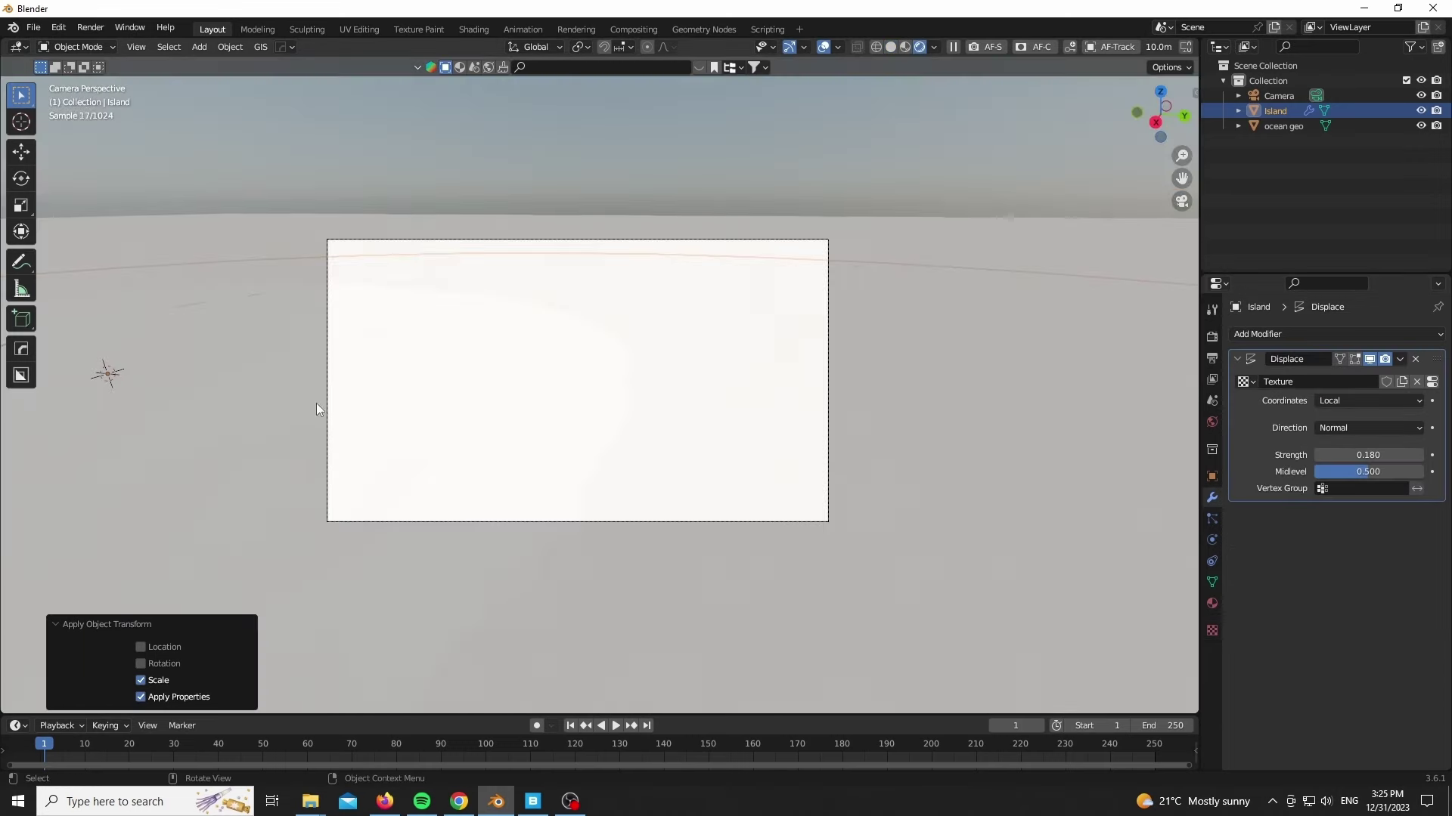
scroll(316, 409, up, 2)
key(z)
click(611, 452)
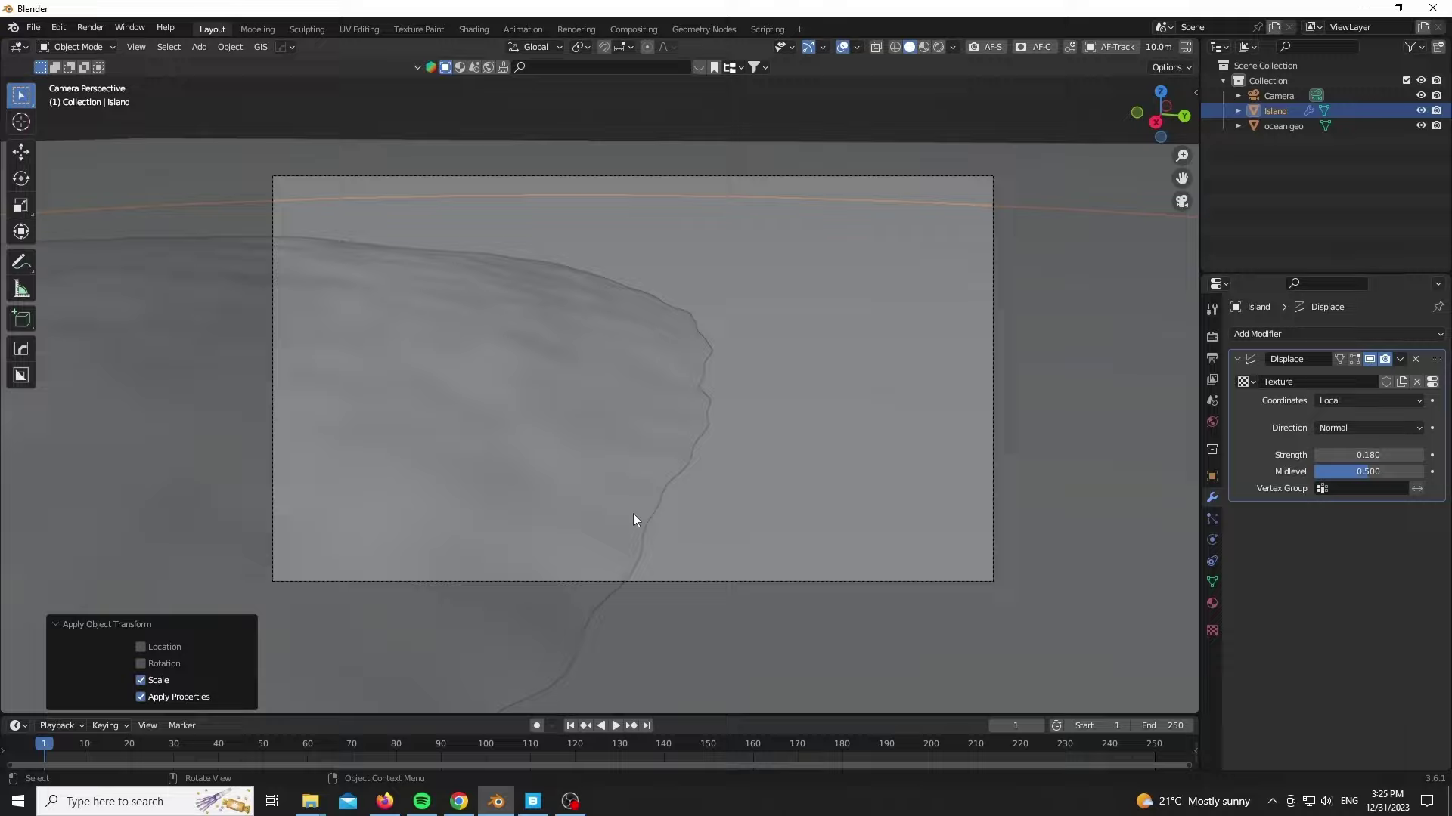
Define a render region around the camera frame in rendered shading, then switch back to solid shading.
key(z)
key(ctrl+b)
drag(244, 141, 1060, 603)
key(z)
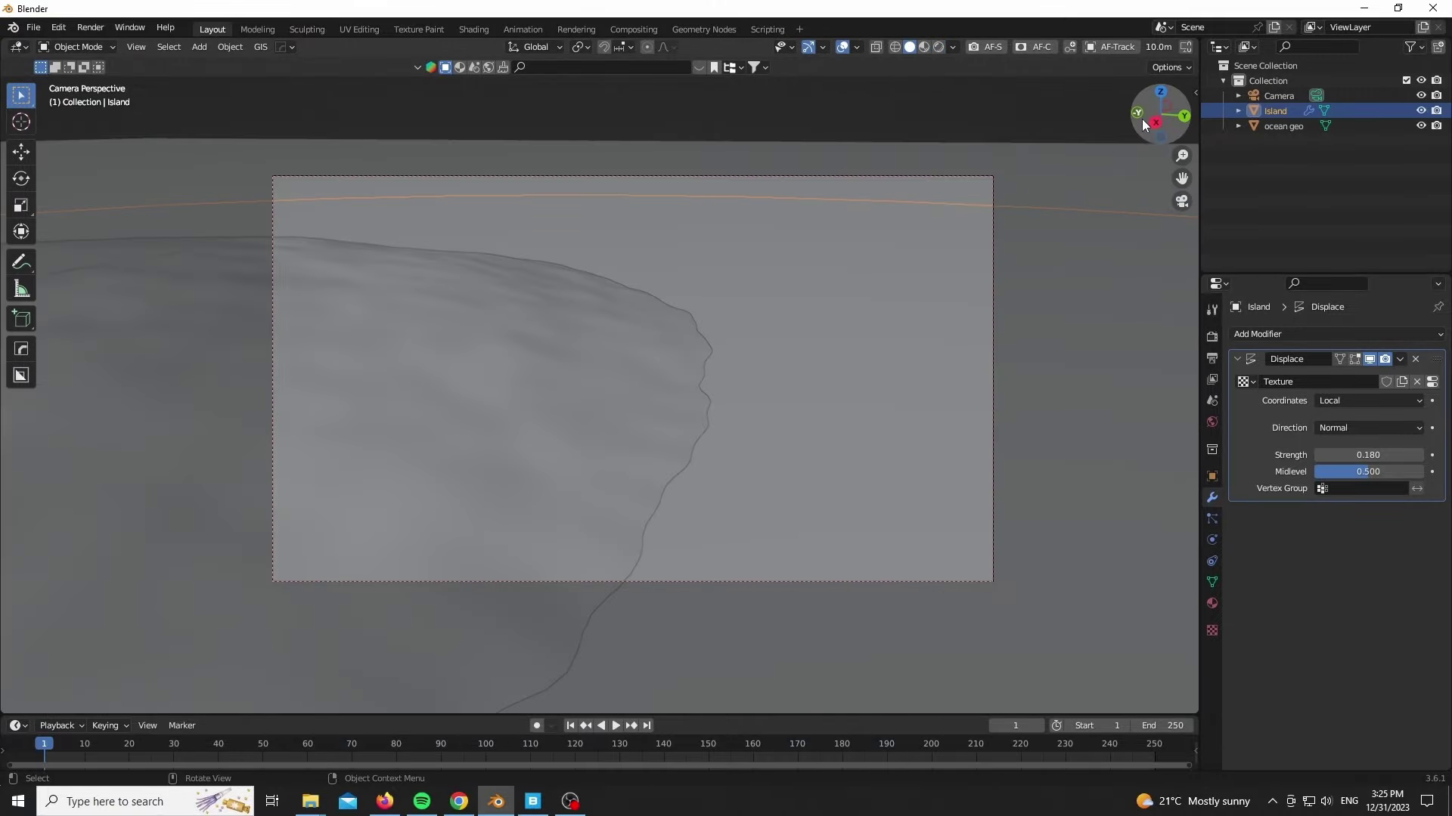
Leave the camera view, isolate the Island in local view and inspect its mesh in Edit Mode.
click(1182, 201)
key(KP_Divide)
scroll(637, 321, up, 5)
middle_drag(596, 390, 831, 556)
scroll(759, 552, down, 2)
key(Tab)
scroll(820, 533, up, 1)
key(Tab)
Add a Subdivision Surface modifier to the Island, placed above Displace, with 2 viewport levels.
click(1316, 335)
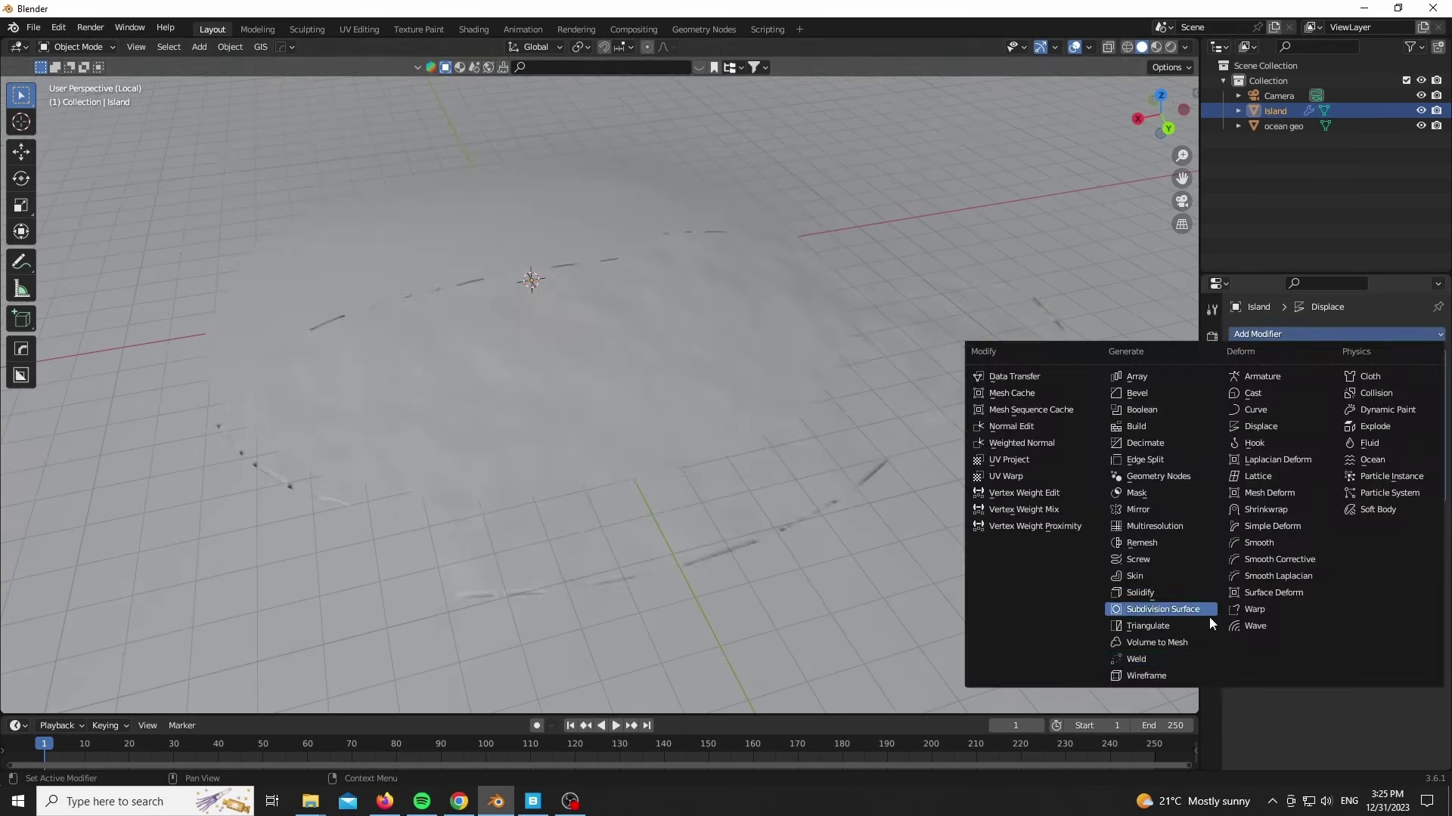
click(1206, 611)
drag(1434, 514, 1419, 334)
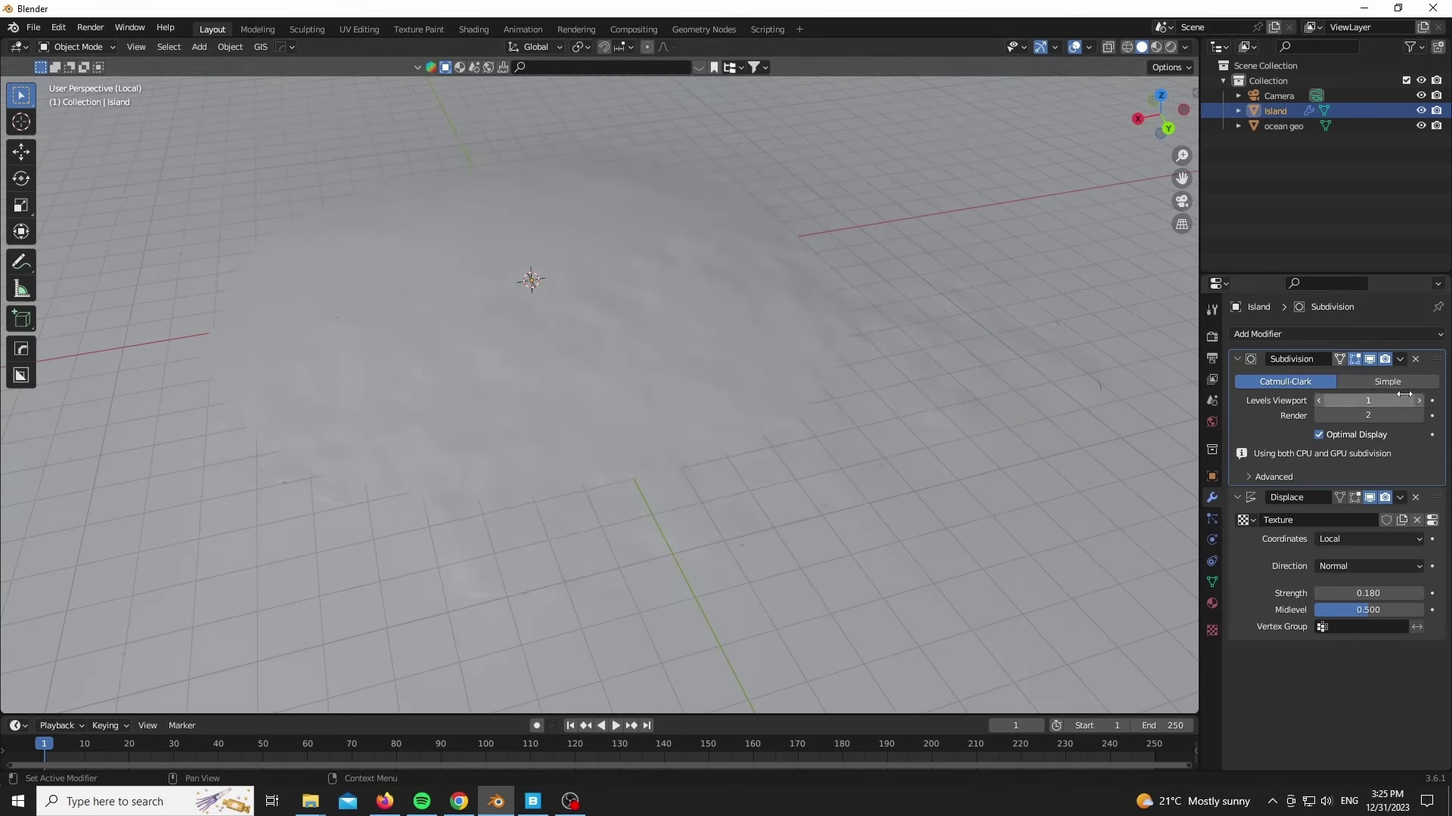
click(1417, 400)
Raise the Displace strength to 0.240 while judging the relief from the camera view.
key(KP_0)
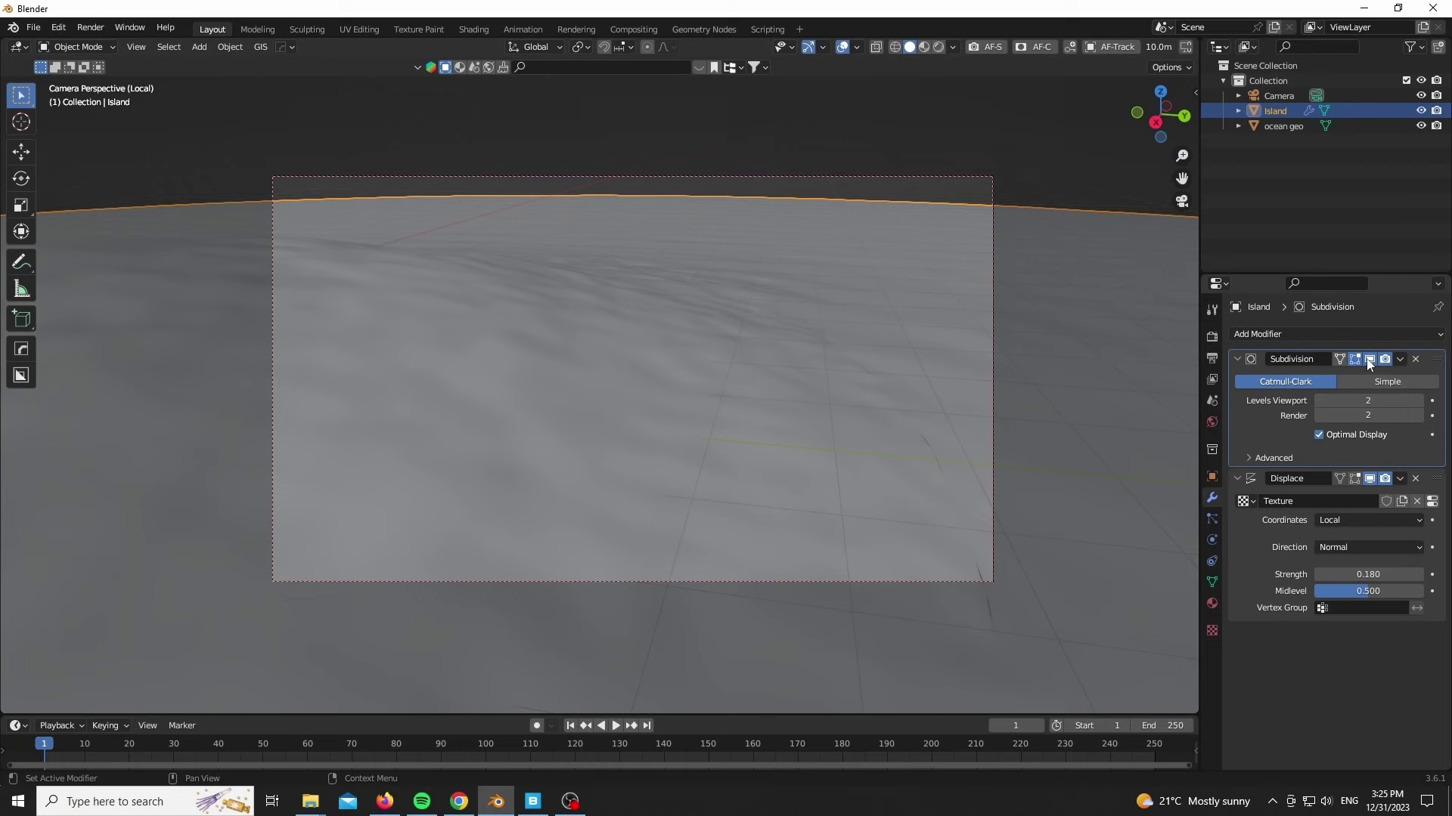
drag(1393, 575, 1400, 574)
scroll(1092, 153, down, 1)
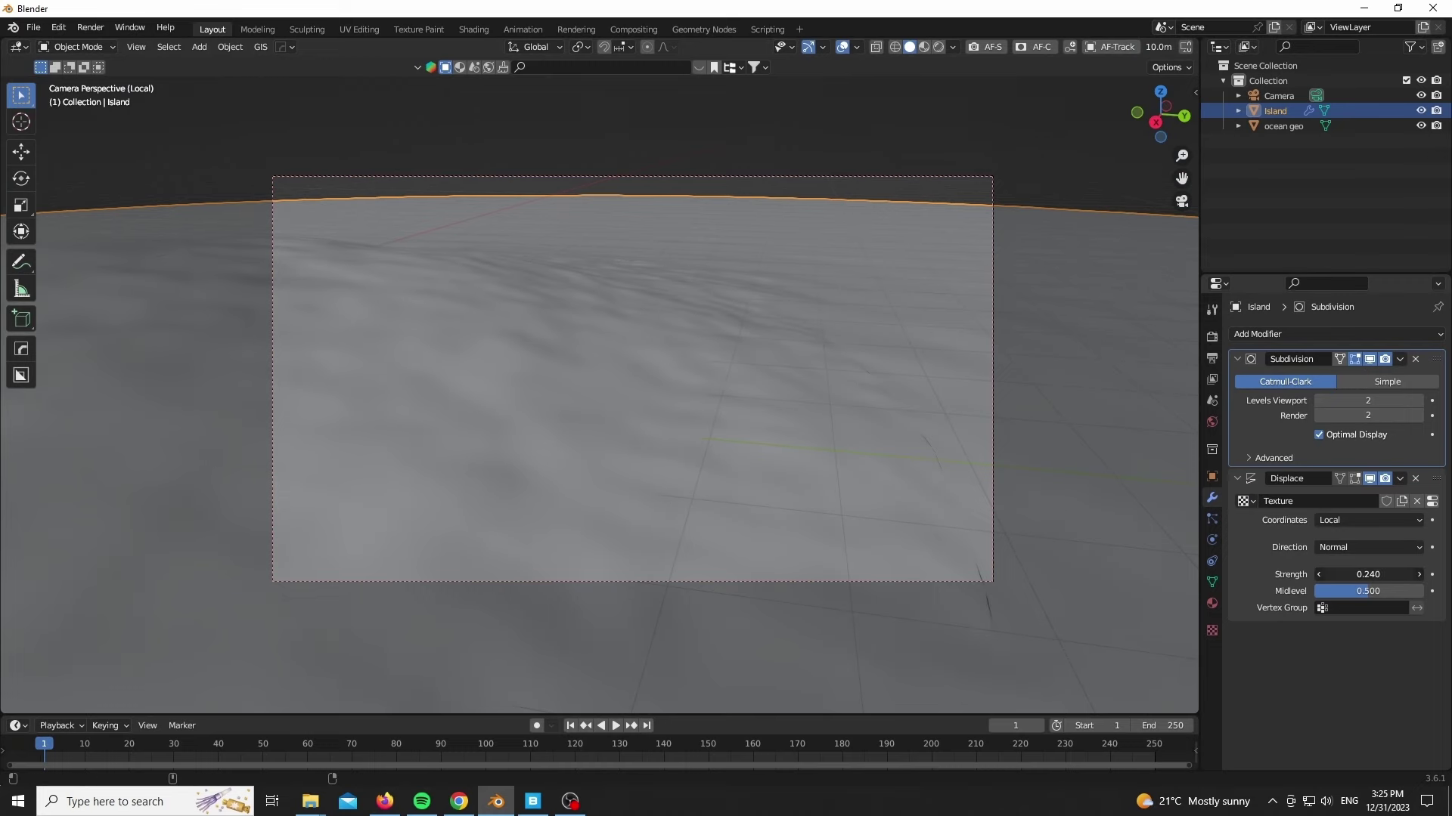
middle_drag(632, 344, 528, 411)
scroll(528, 411, down, 2)
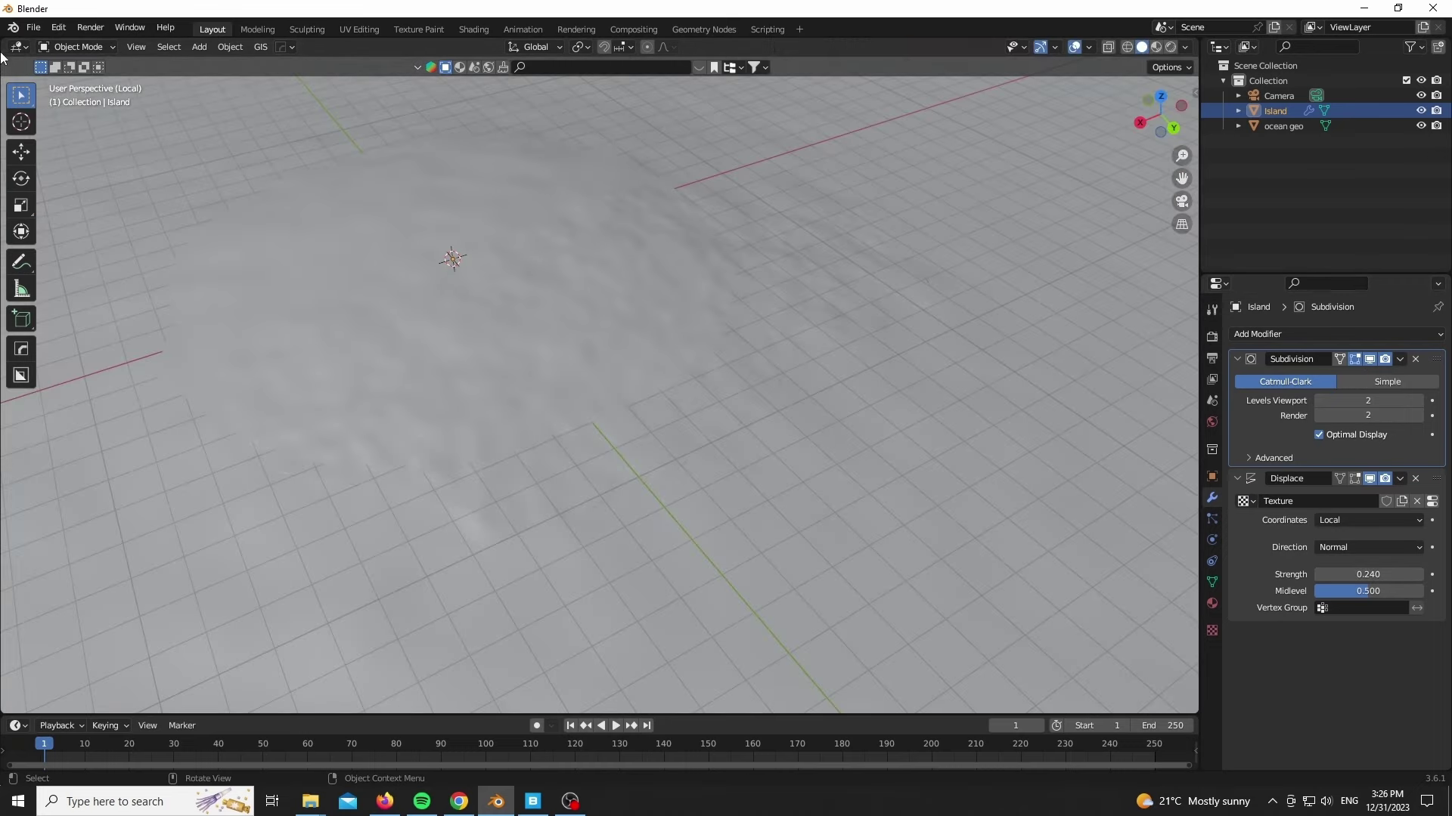
Split the viewport and show the Island's material nodes in a Shader Editor beside it.
drag(3, 41, 531, 87)
click(25, 49)
click(58, 189)
key(n)
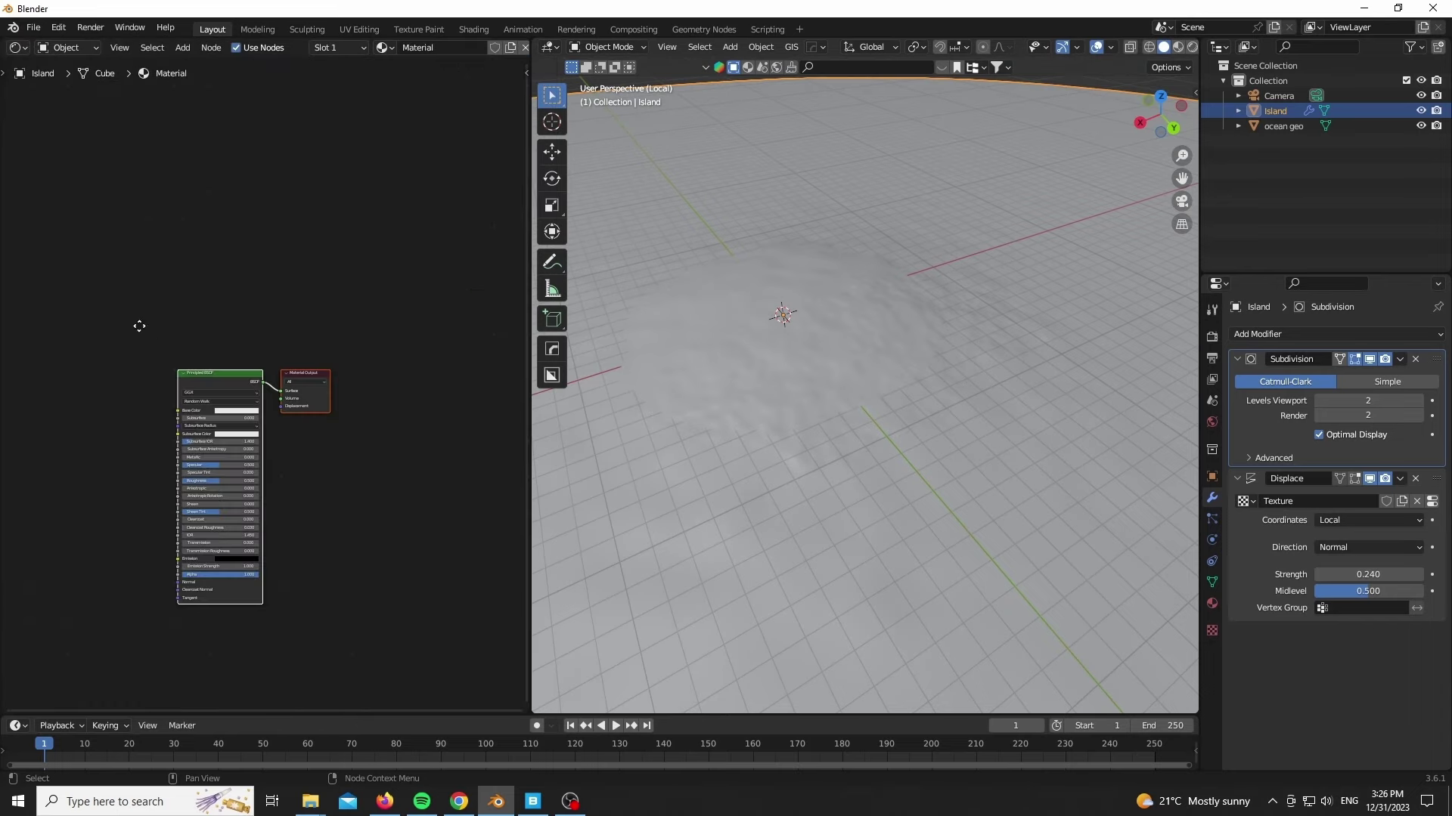
middle_drag(139, 325, 430, 244)
Bring tgrhebdk_4K_Albedo.jpg from the Sand_Fine_tgrhebdk folder in File Explorer into the Island's material as an image texture.
click(310, 802)
click(229, 737)
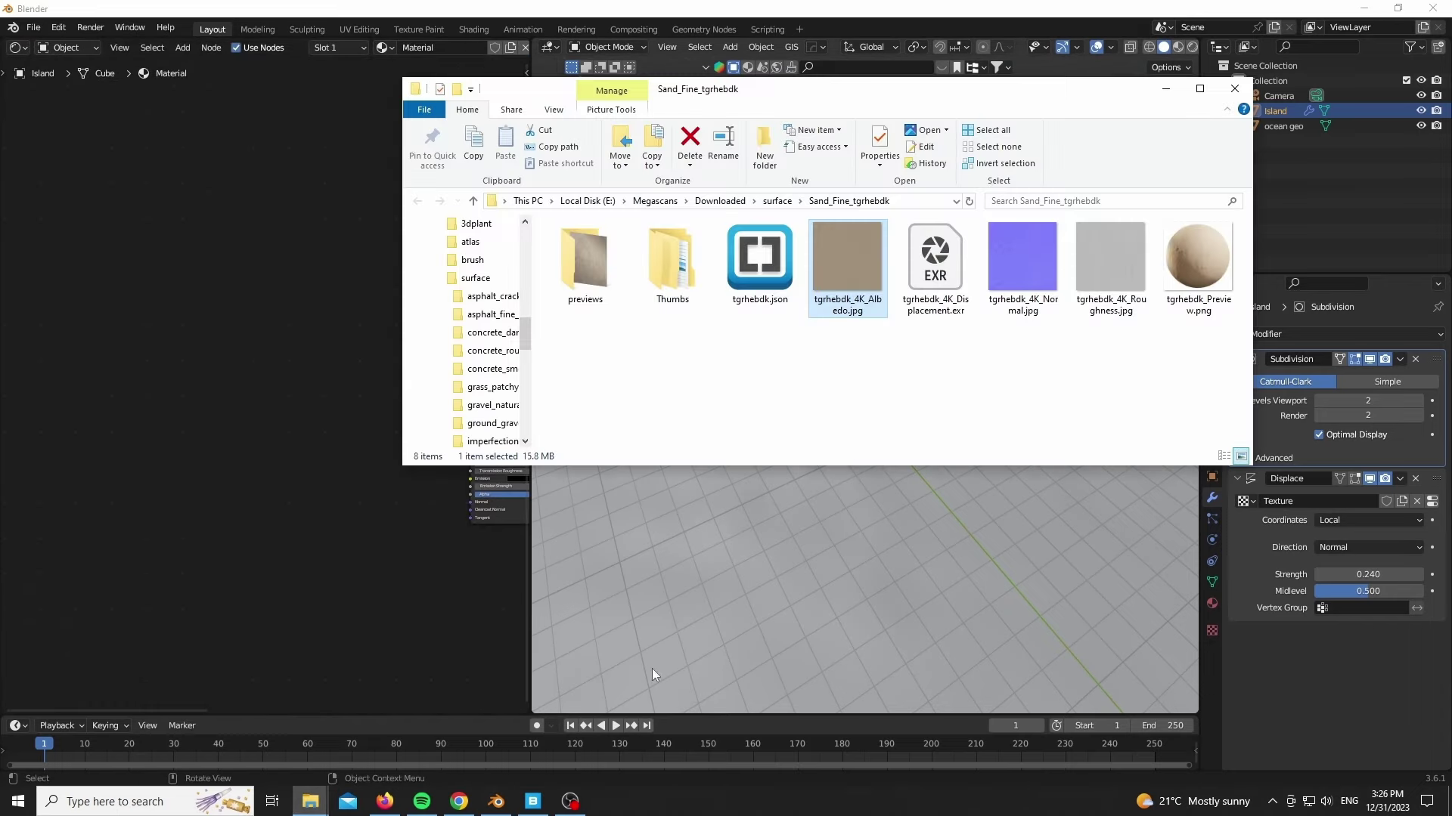
drag(845, 270, 234, 337)
click(340, 521)
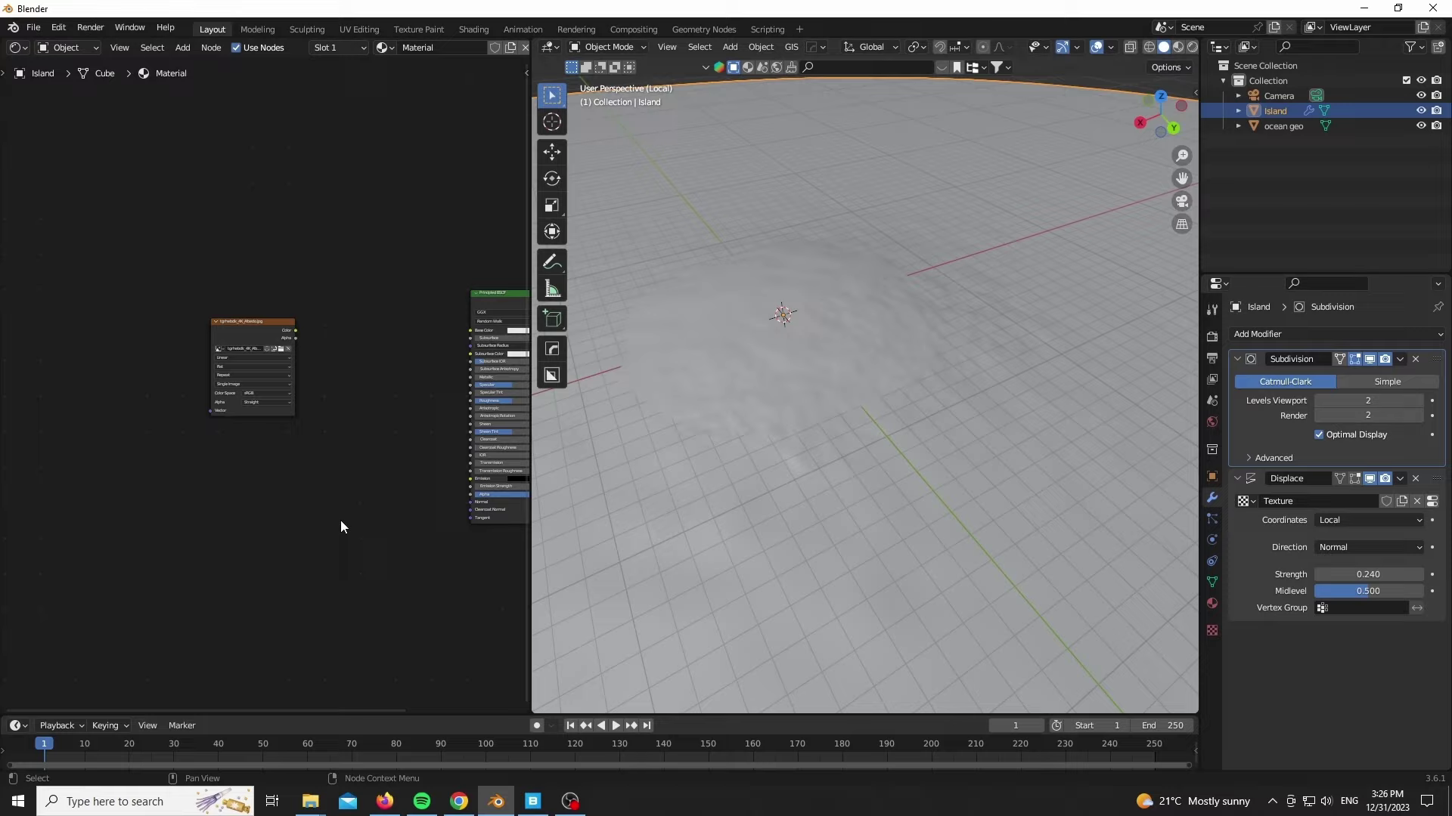
Switch to Chrome to view the Ground 057 and Aerial Beach 02 texture pages, then return to Blender.
click(467, 807)
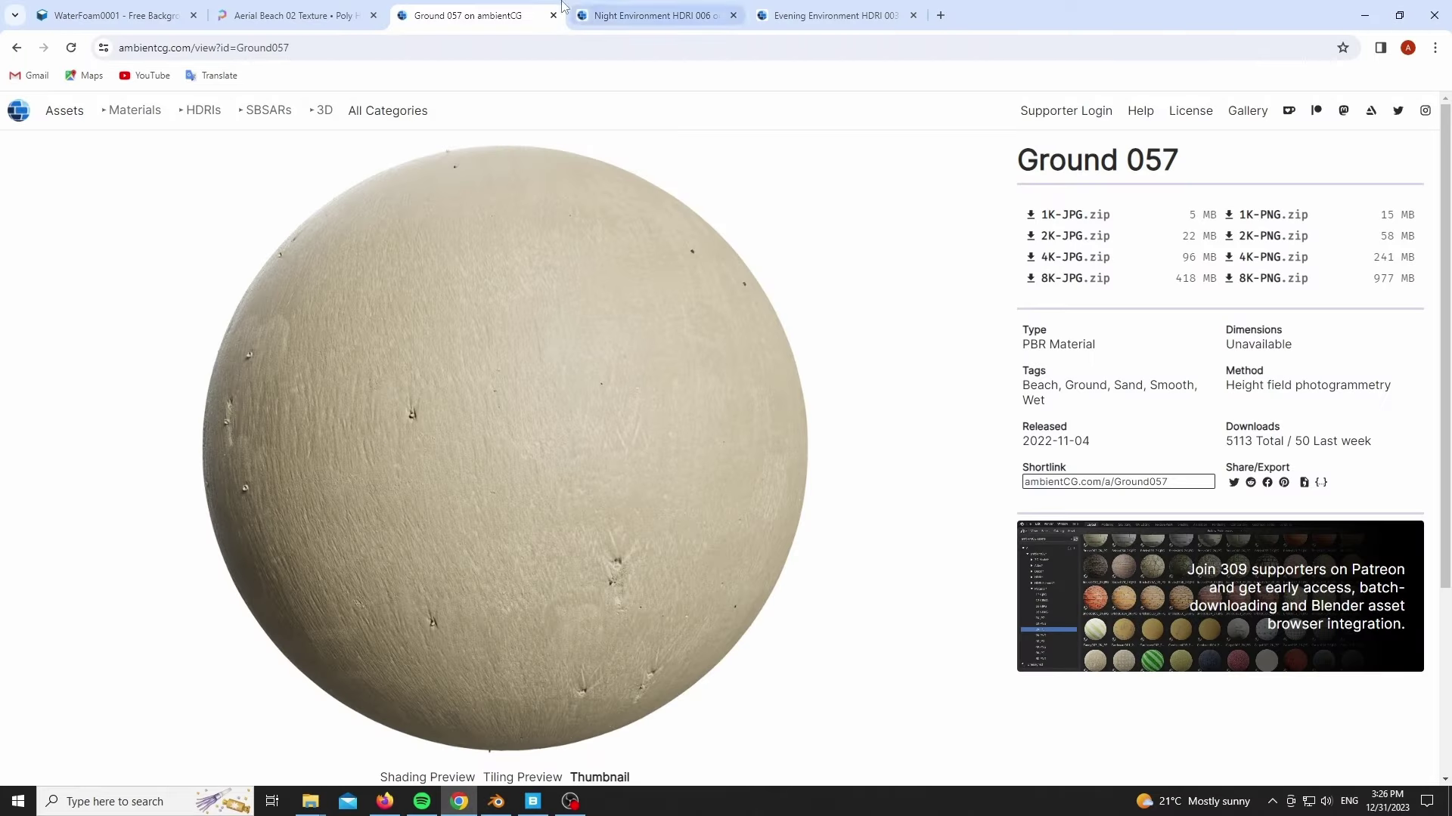
click(307, 9)
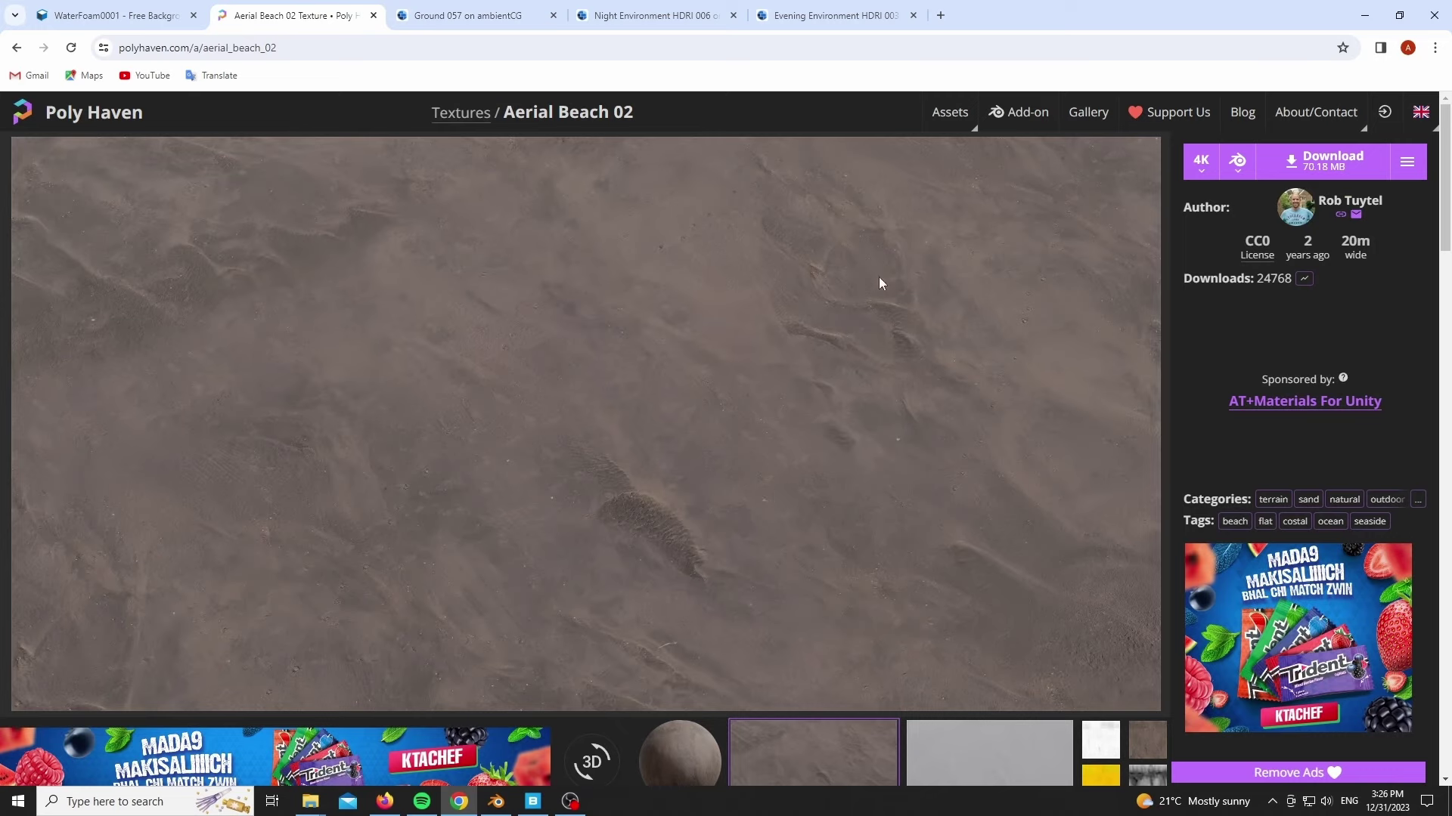
click(1364, 15)
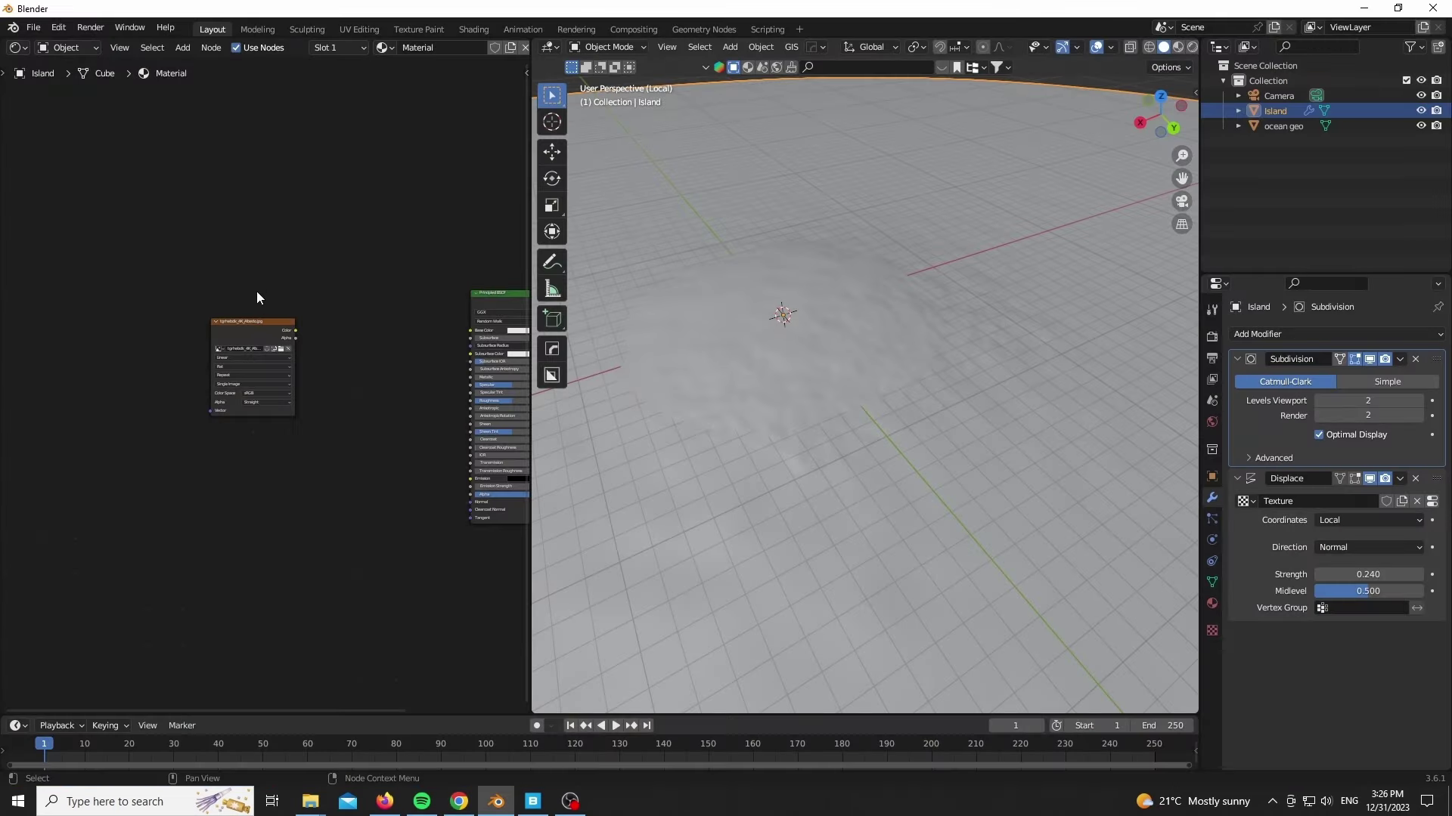
Connect the albedo texture's Color to the Principled BSDF Base Color and switch to material preview shading.
middle_drag(331, 405, 231, 382)
scroll(230, 382, up, 1)
drag(189, 284, 409, 285)
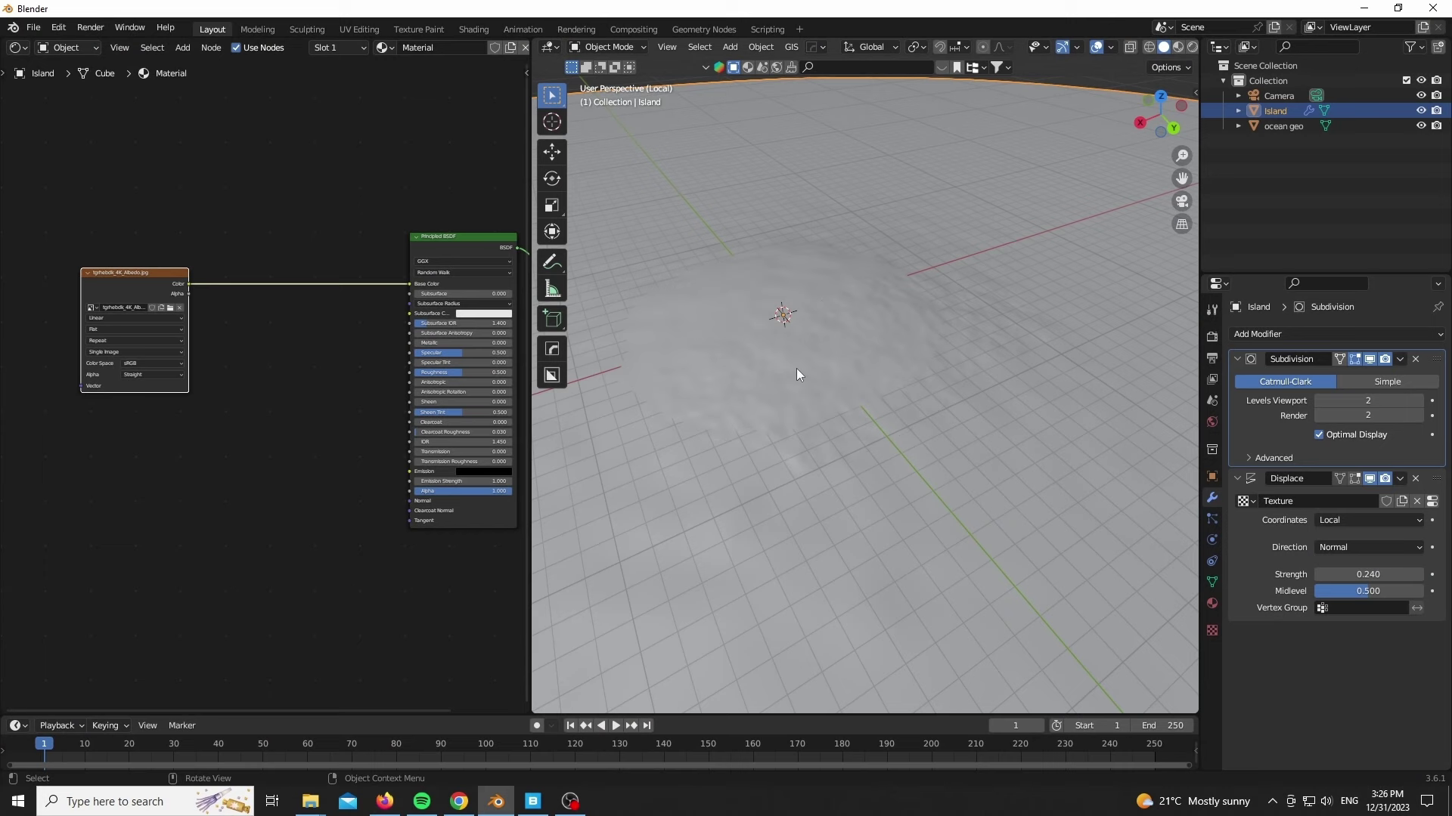
key(z)
Unwrap the Island's faces in Edit Mode with Project from View from the top orthographic view.
scroll(809, 365, up, 4)
key(Tab)
key(KP_7)
scroll(809, 340, down, 3)
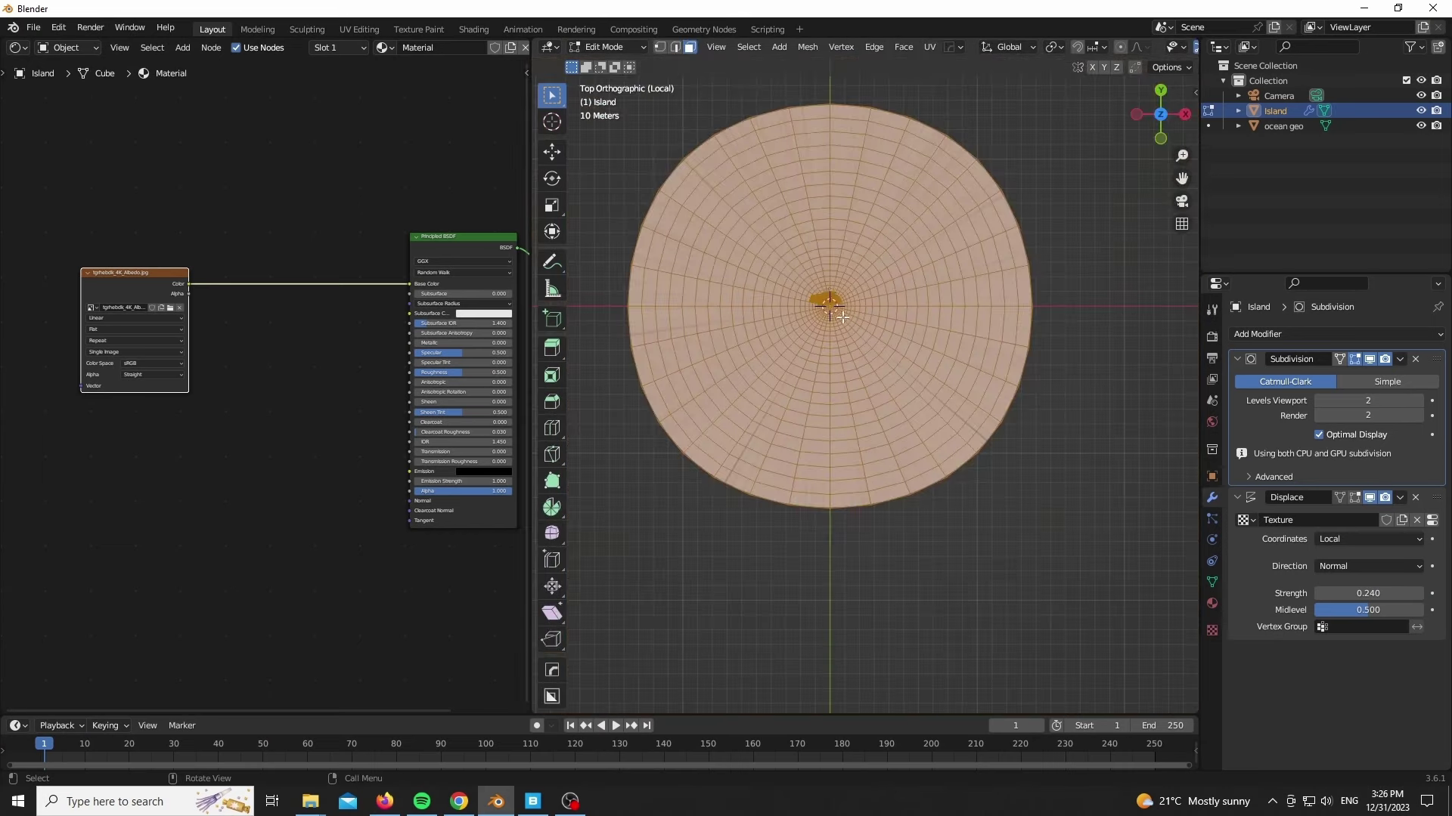
key(u)
click(805, 320)
Split off a UV Editor above the material nodes and scale up all of the Island's UVs.
drag(3, 40, 14, 205)
click(16, 48)
click(47, 116)
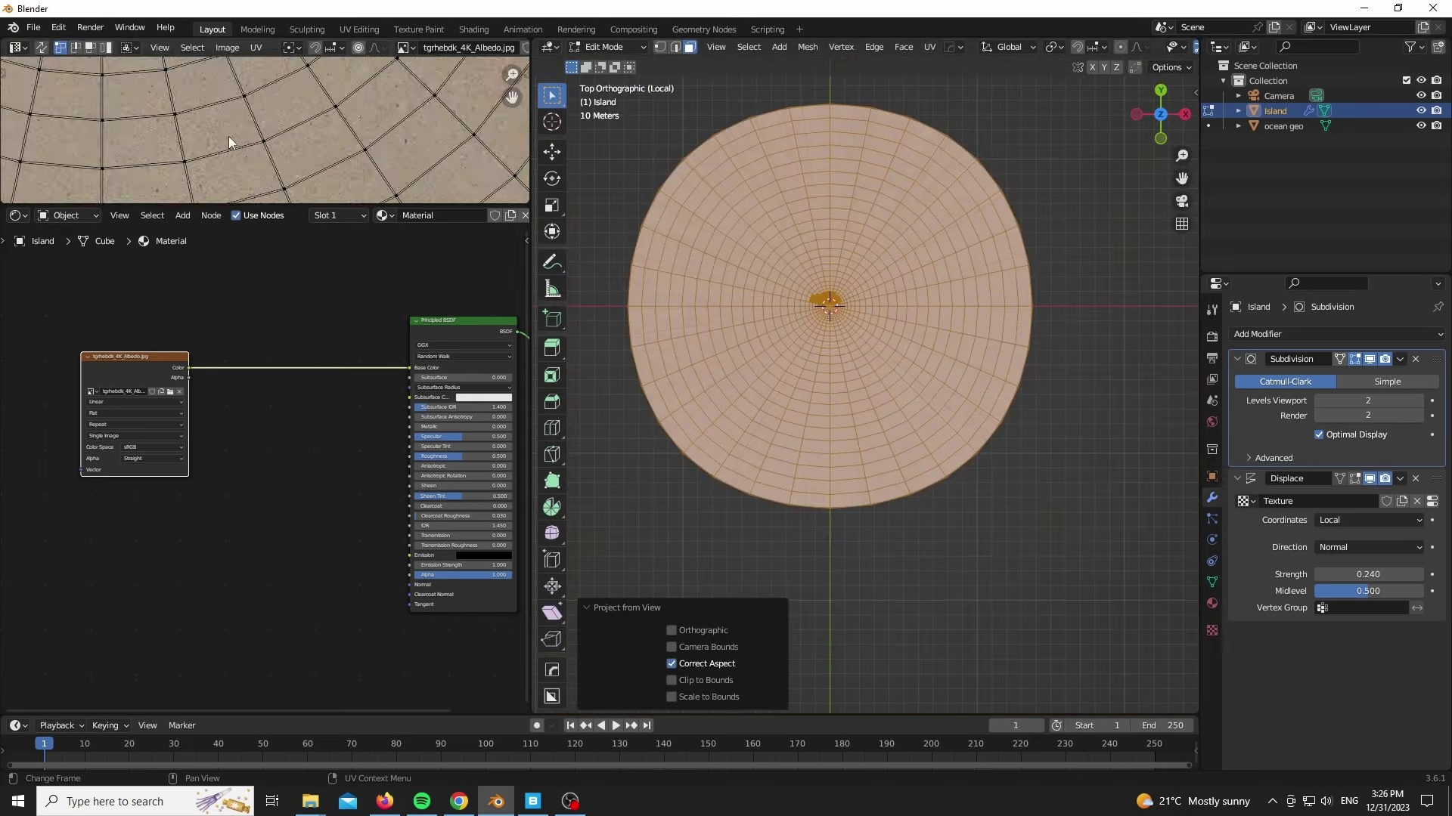
scroll(229, 133, down, 12)
key(a)
key(s)
click(419, 164)
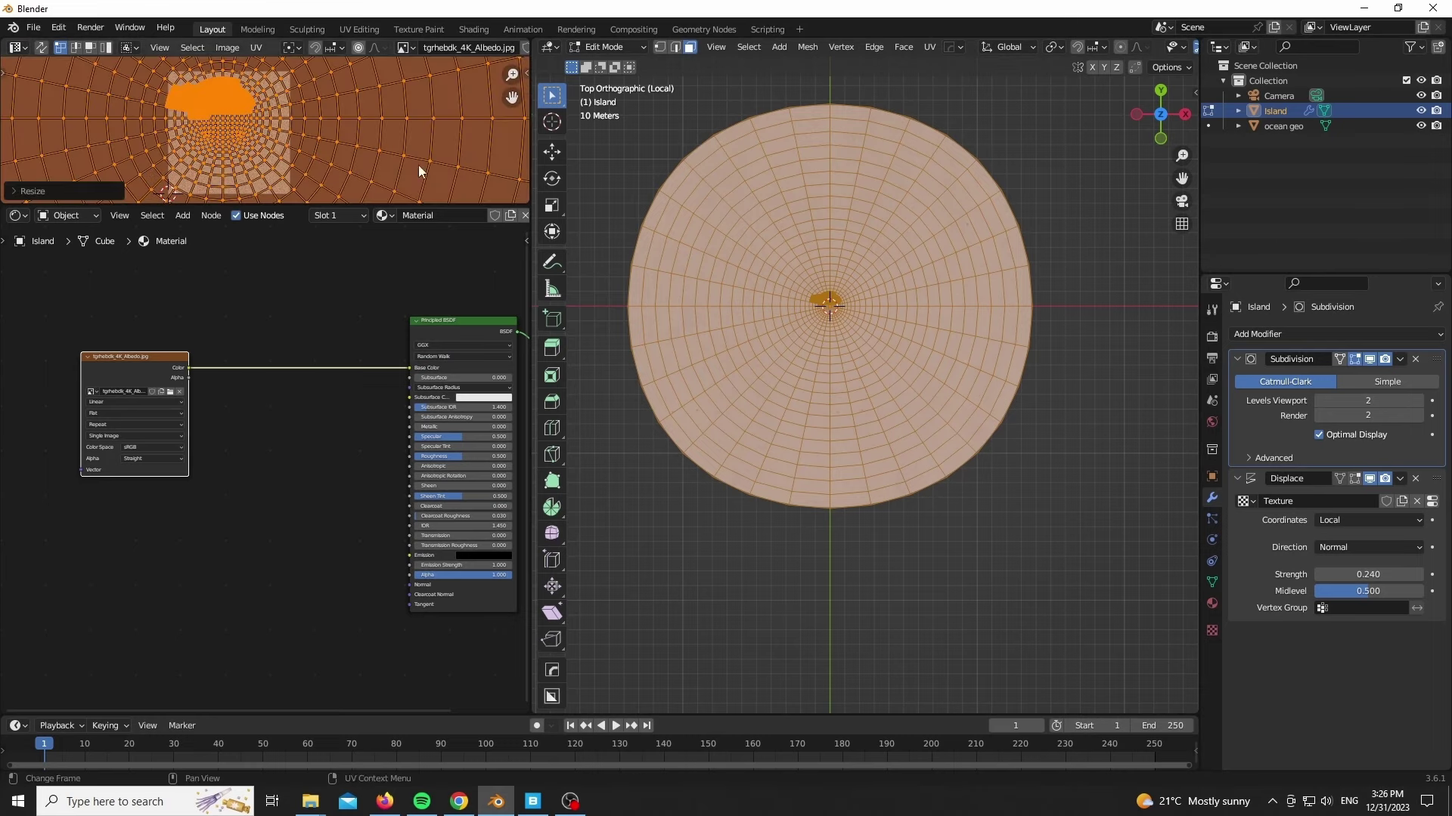
Scale the UVs further while viewing the sand through the camera, then return to Object Mode.
scroll(812, 306, up, 5)
key(KP_0)
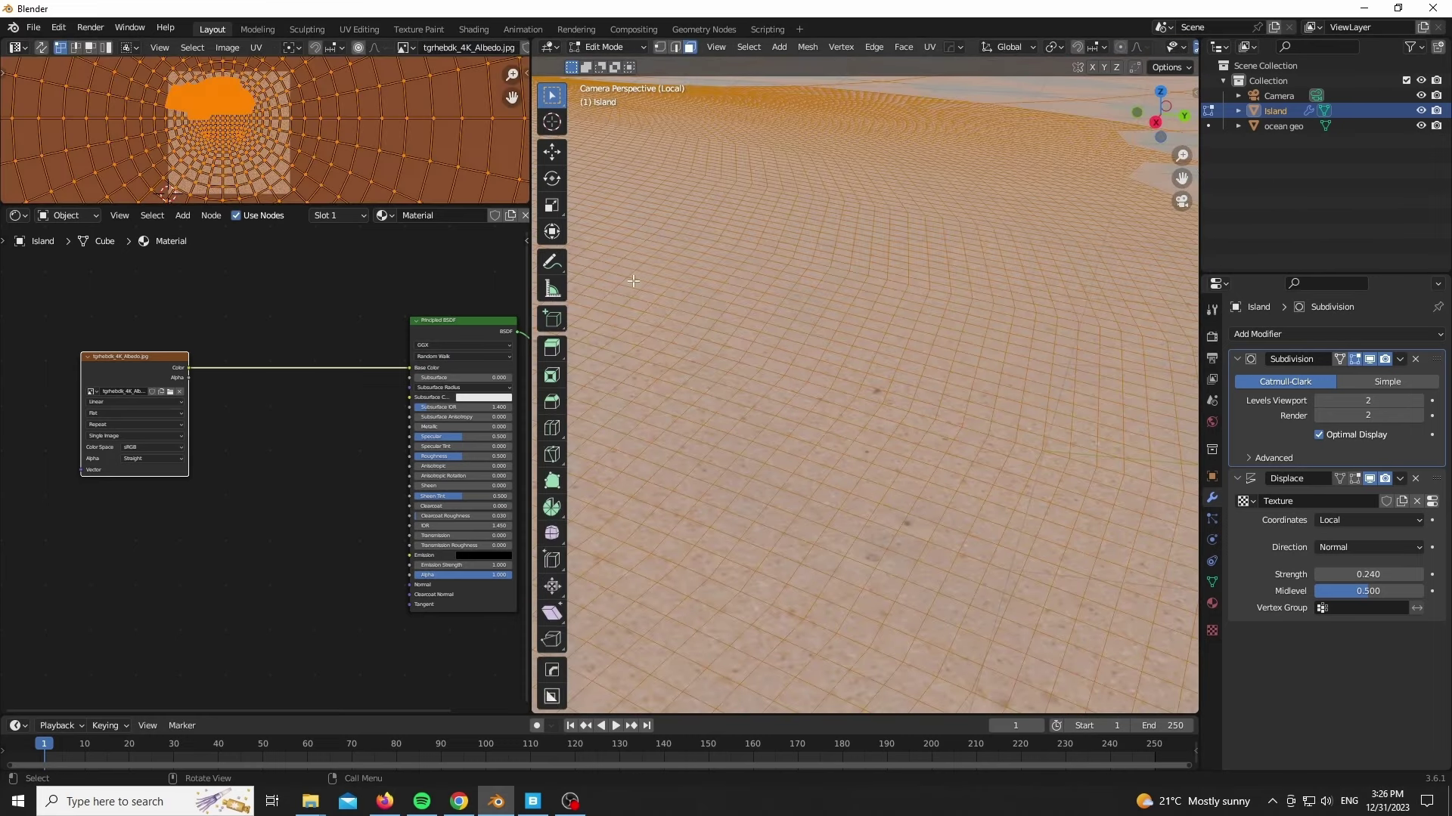
key(s)
click(395, 131)
key(Tab)
scroll(827, 448, down, 8)
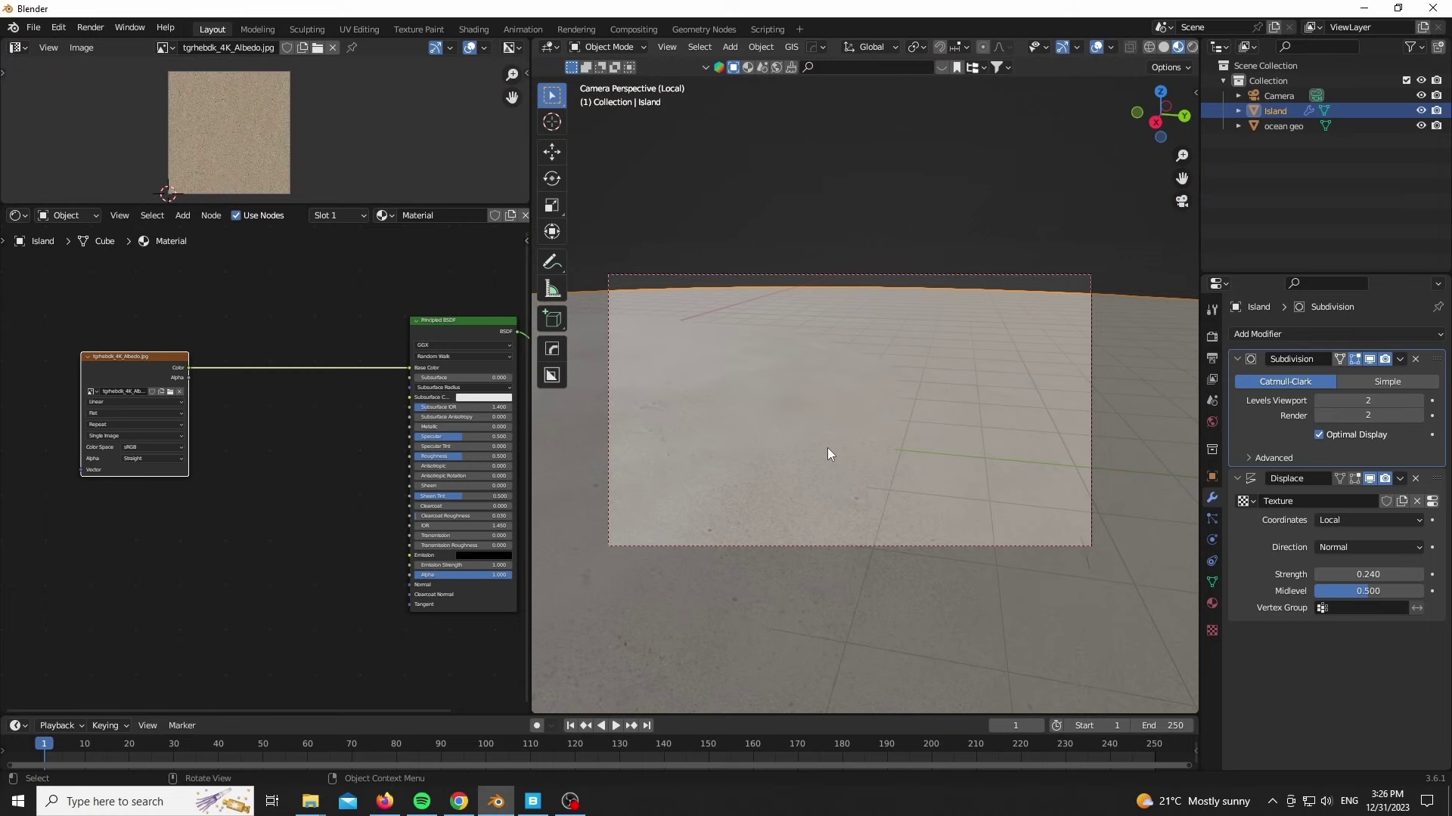
Scale the Island's UVs by 1.5 in Edit Mode and check the sand texture from the camera.
scroll(816, 496, up, 12)
key(Tab)
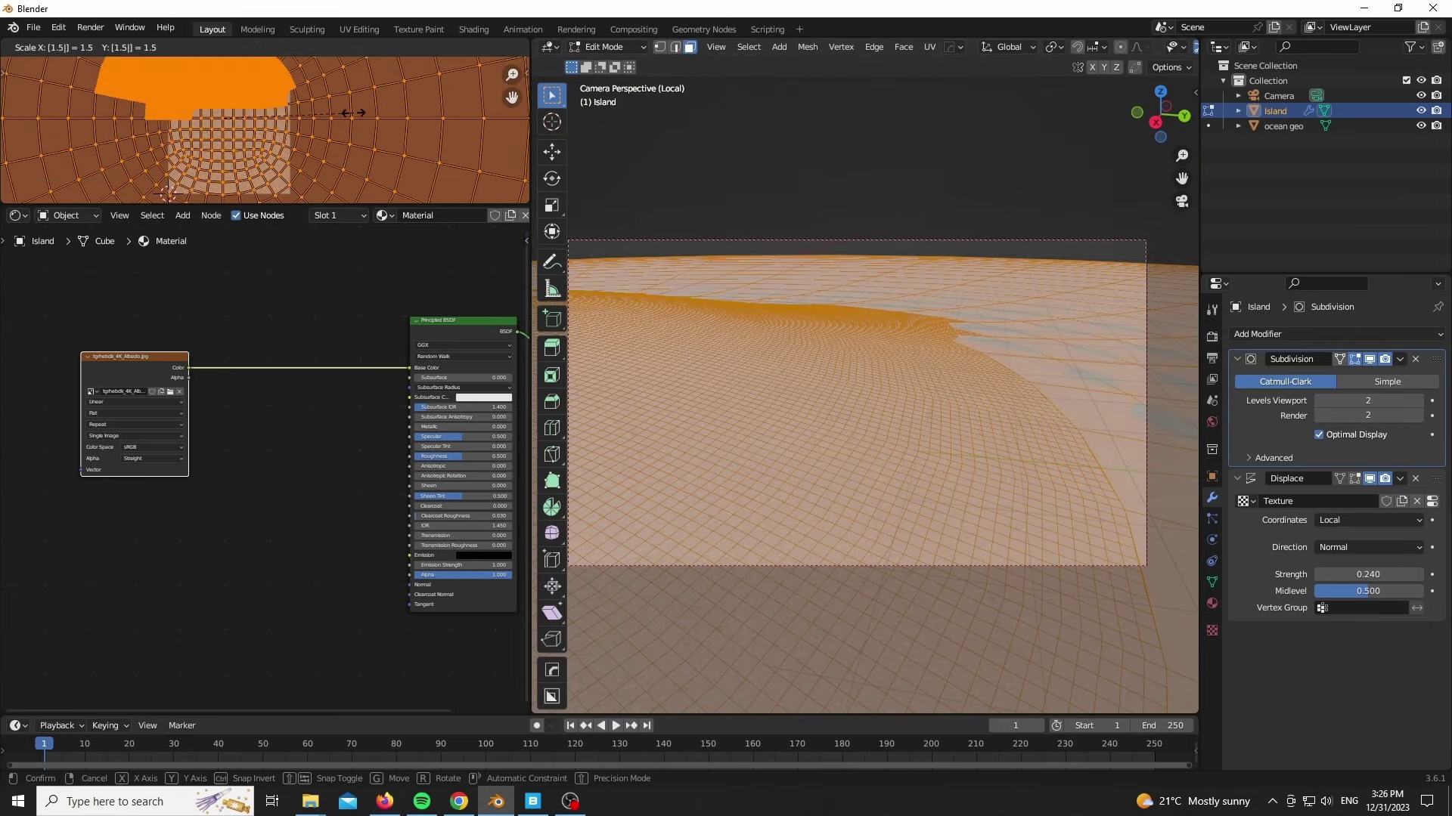
key(Tab)
scroll(827, 535, up, 6)
scroll(828, 542, down, 8)
Duplicate the albedo texture node twice below the original and set the duplicates' color space to Non-Color.
middle_drag(282, 511, 341, 418)
drag(178, 276, 63, 251)
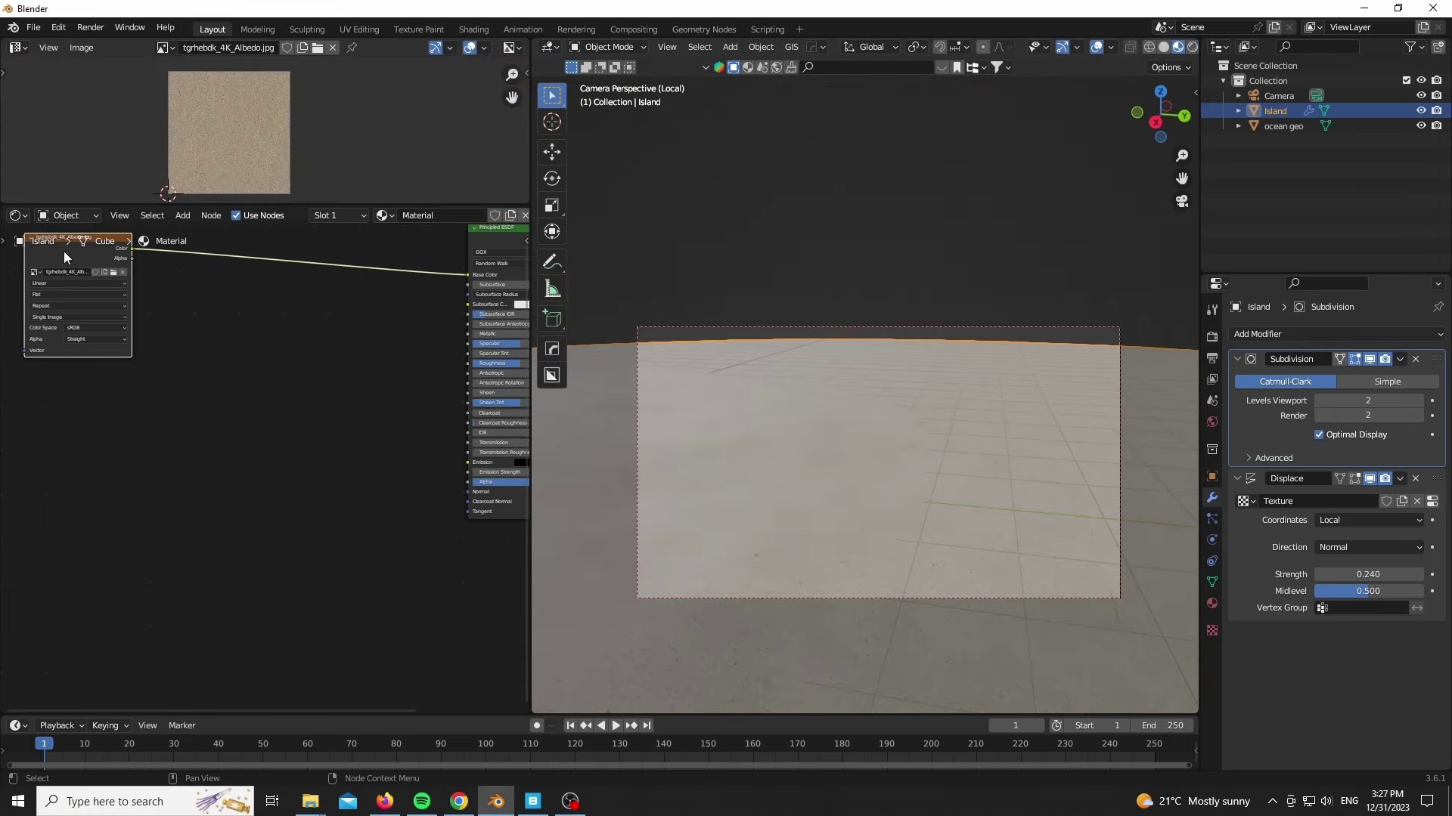
key(shift+d)
click(56, 434)
key(shift+d)
click(47, 591)
click(84, 512)
click(76, 577)
Load tgrhebdk_4K_Roughness.jpg into the first duplicate texture node and set the albedo texture's color space back to sRGB.
middle_drag(75, 669, 79, 527)
scroll(80, 527, down, 1)
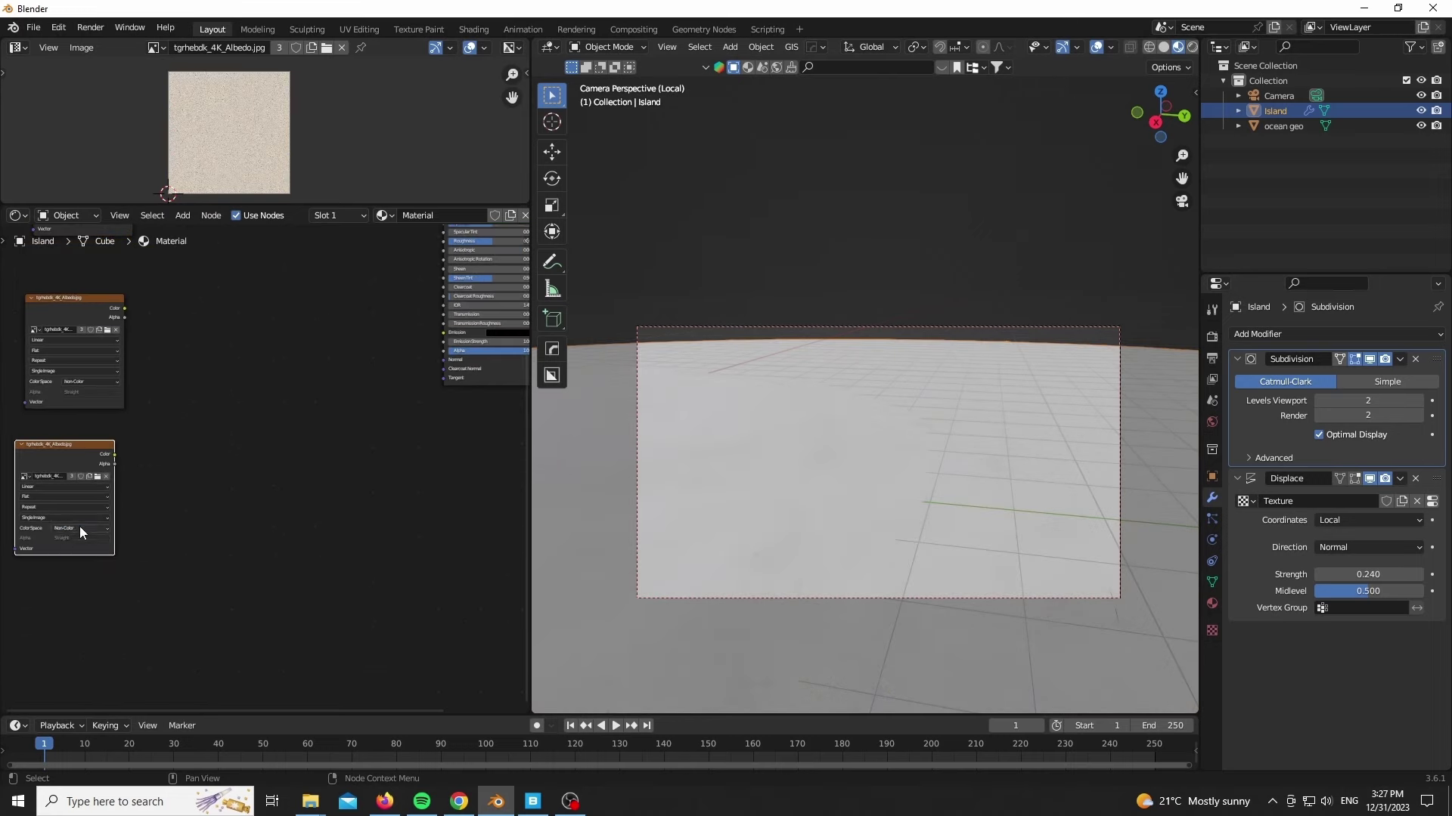
click(79, 527)
click(106, 330)
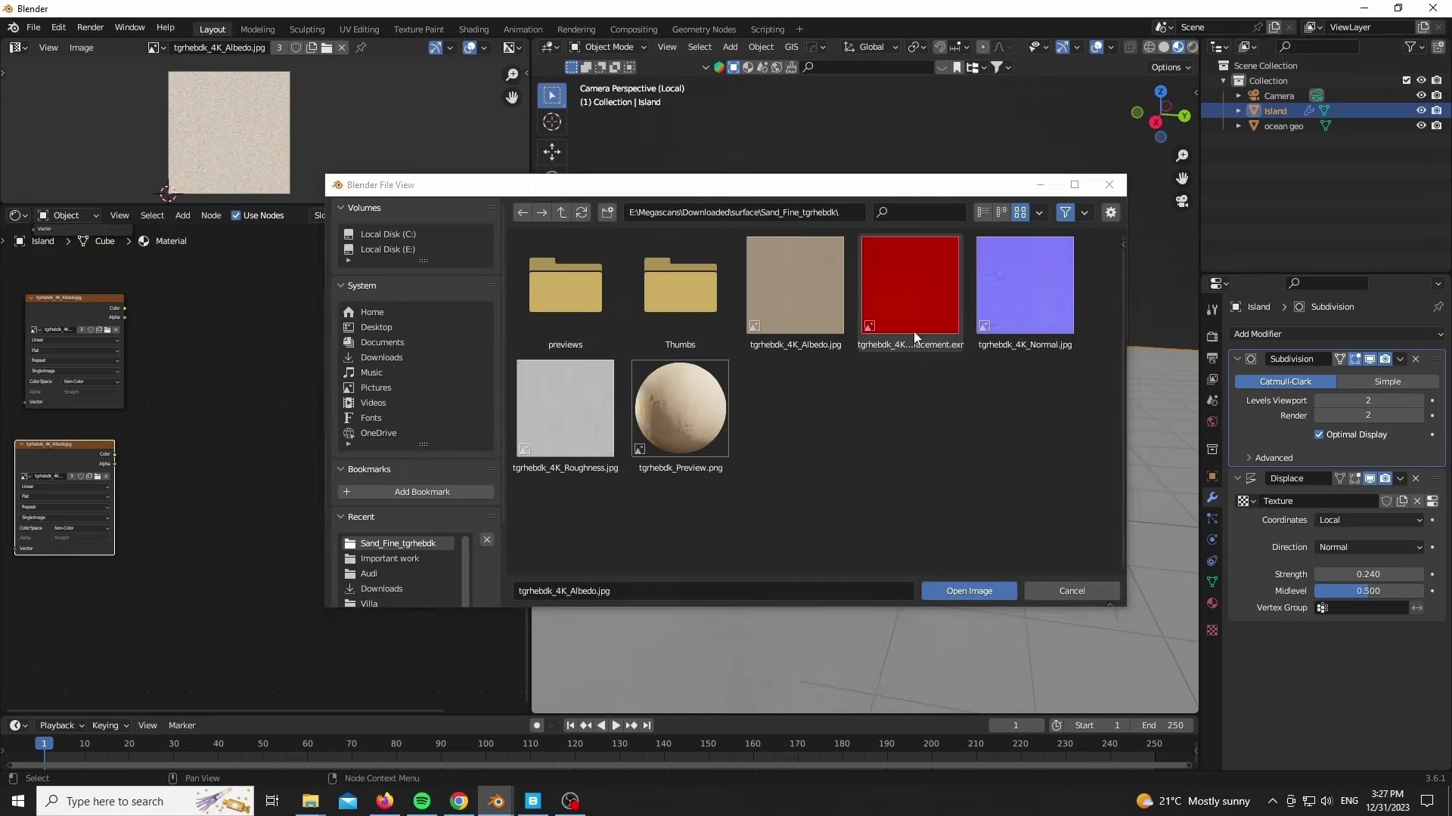
double_click(572, 423)
scroll(103, 353, up, 2)
click(111, 328)
click(98, 426)
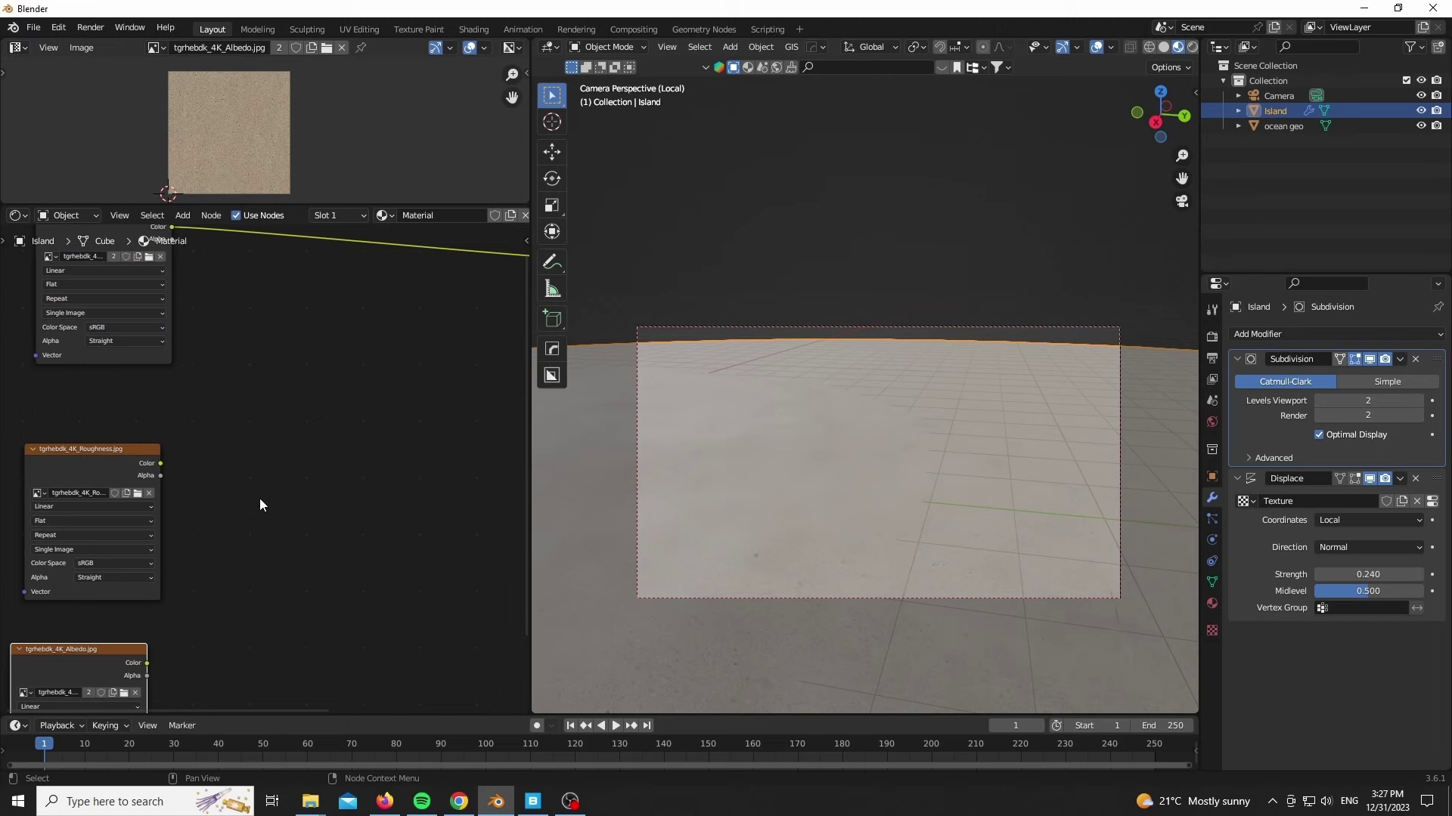
Set the roughness texture's color space to Non-Color and connect its Color output to the Principled BSDF's Roughness input.
middle_drag(260, 498, 217, 406)
drag(329, 438, 128, 404)
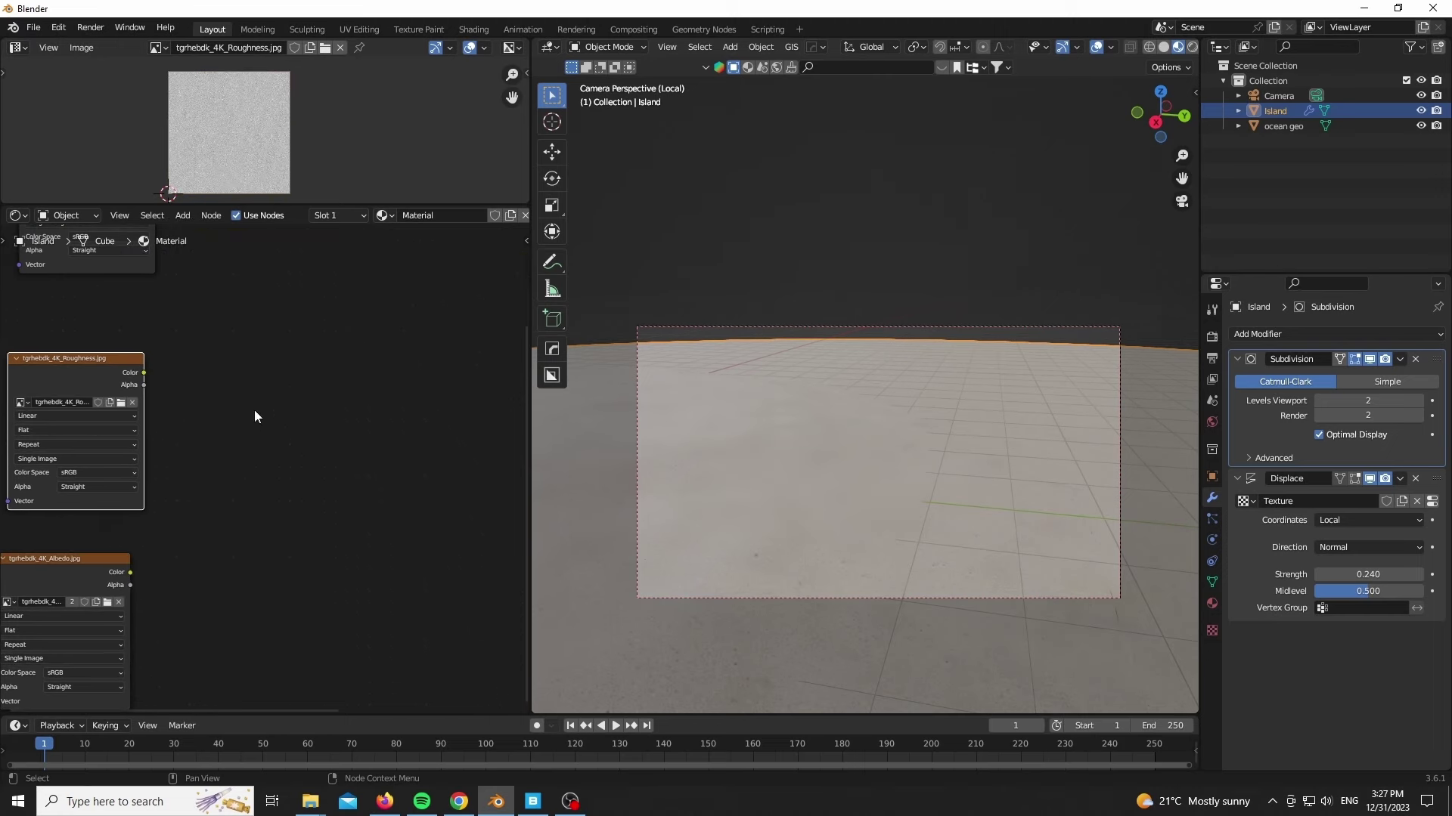
middle_drag(254, 410, 263, 442)
click(121, 506)
click(103, 578)
scroll(201, 492, down, 2)
scroll(201, 492, down, 1)
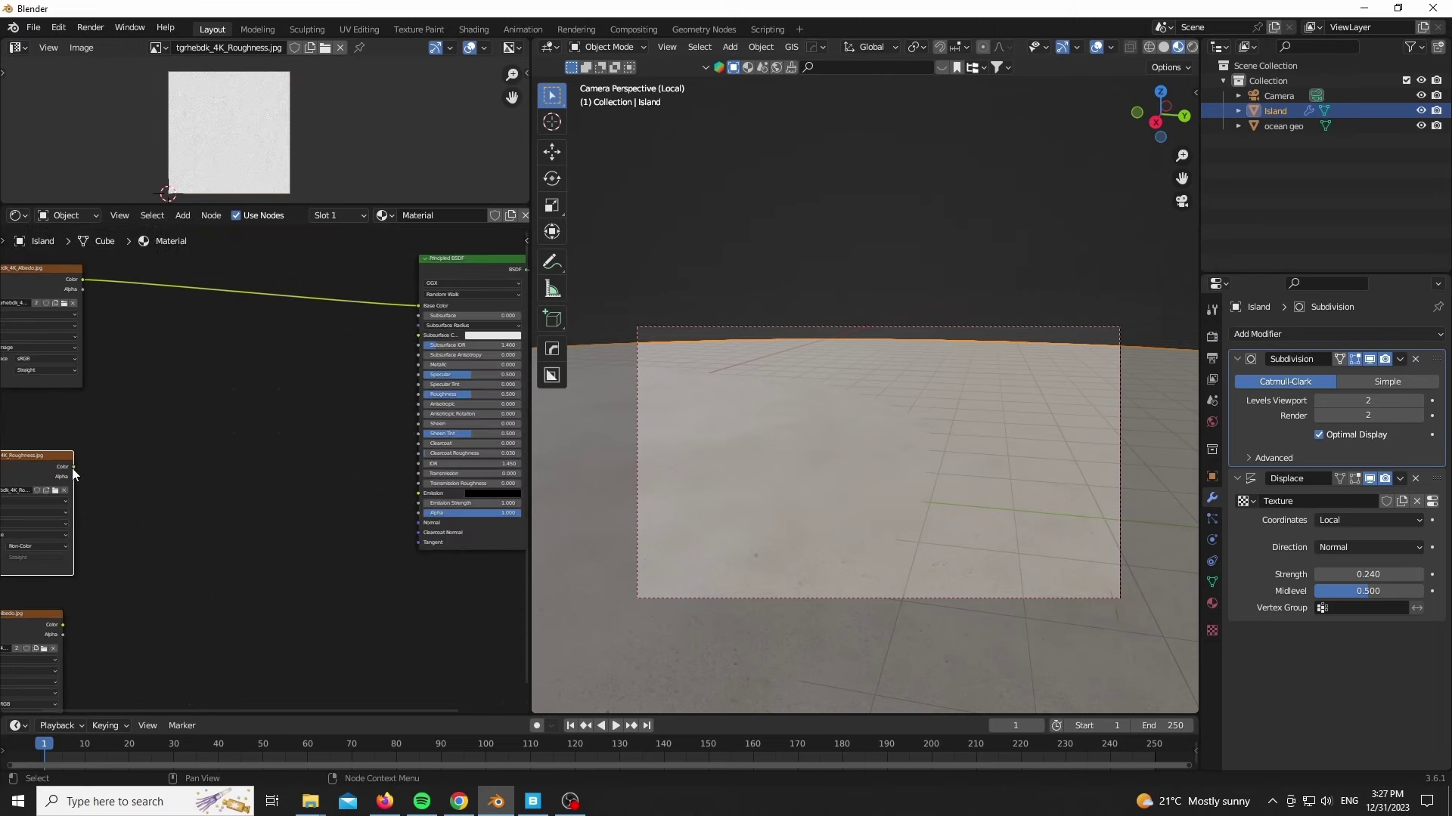
drag(71, 468, 420, 394)
Load tgrhebdk_4K_Normal.jpg into the remaining duplicate texture node.
middle_drag(50, 696, 92, 567)
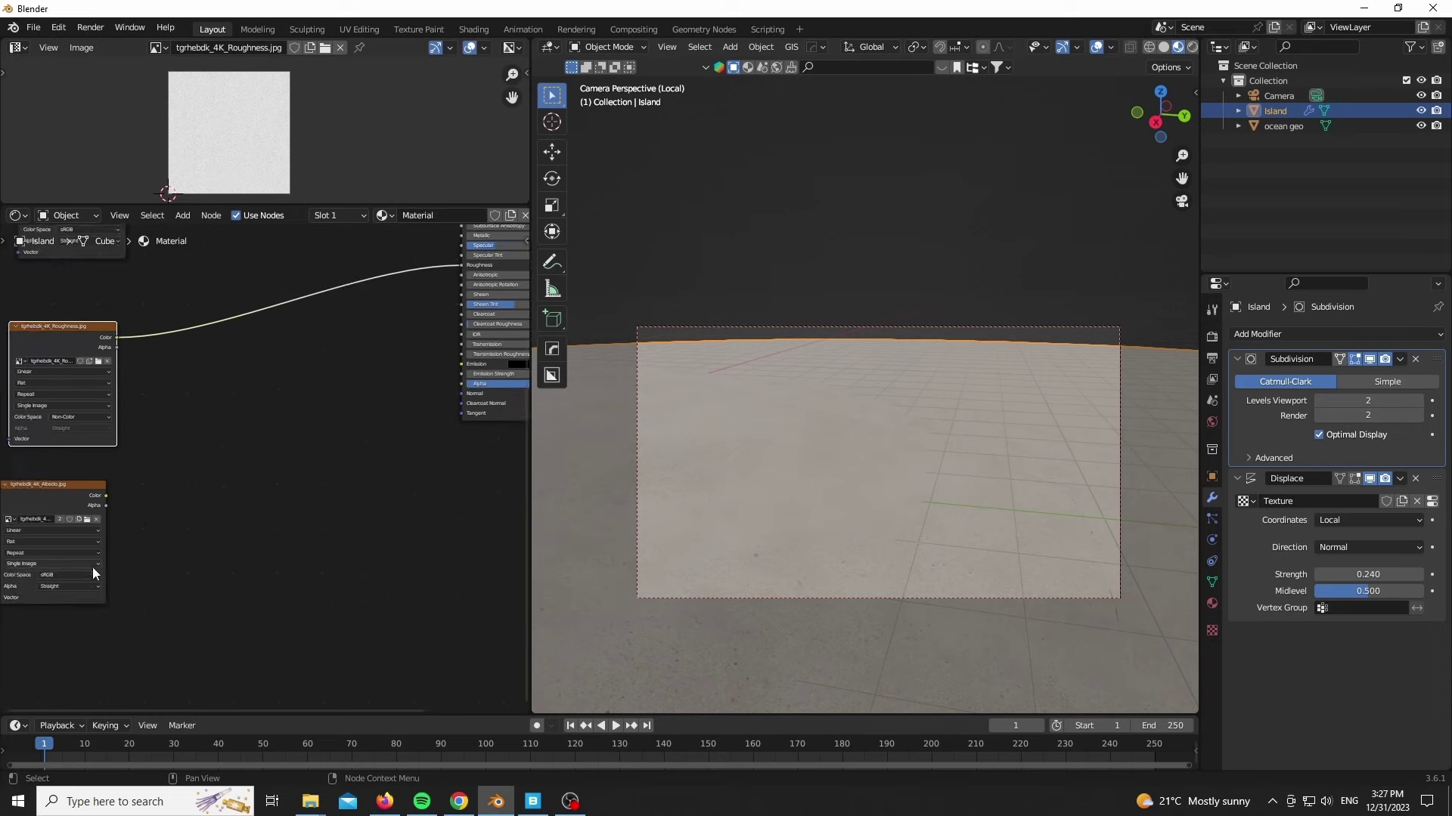
click(87, 521)
double_click(1043, 292)
Route the normal texture through a new Normal Map node into the Principled BSDF's Normal input, with Non-Color as its color space.
drag(106, 495, 277, 380)
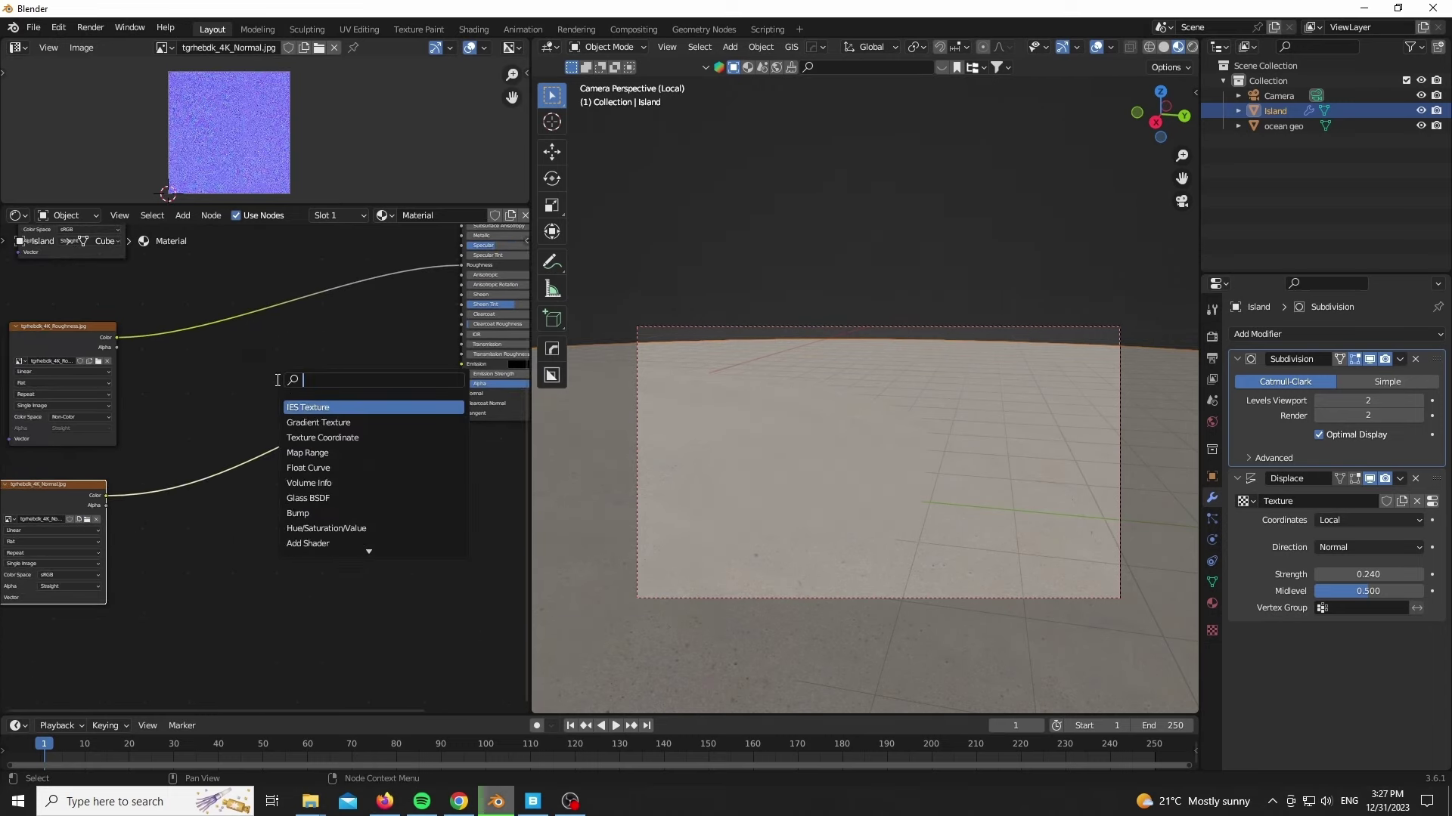
text(nor)
click(307, 423)
click(254, 461)
click(56, 633)
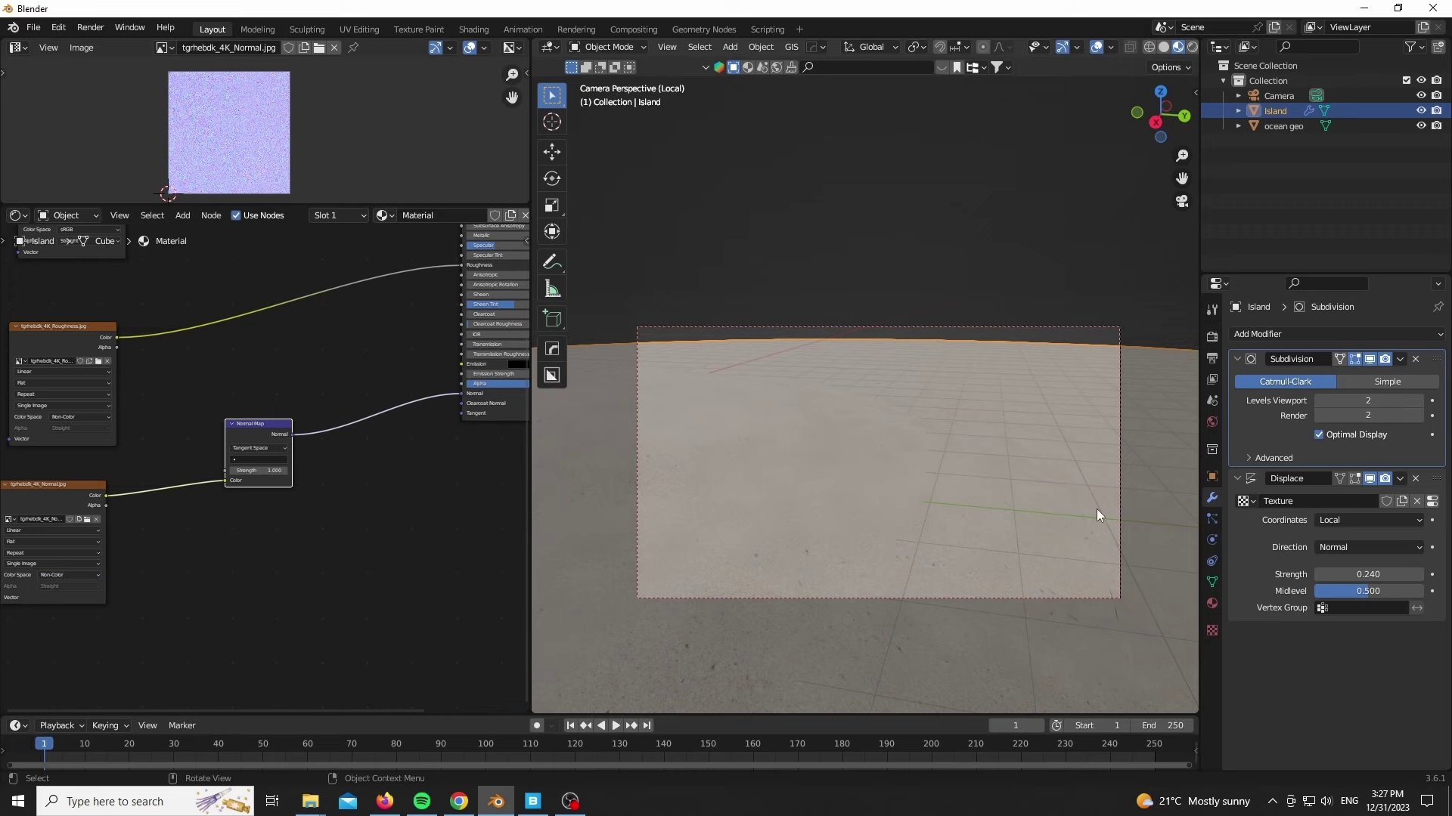
Examine the sand's surface detail through the camera and review the roughness and normal node connections.
scroll(756, 537, up, 5)
scroll(746, 522, down, 3)
scroll(718, 552, up, 4)
scroll(715, 561, down, 6)
scroll(162, 618, up, 1)
middle_drag(162, 617, 169, 614)
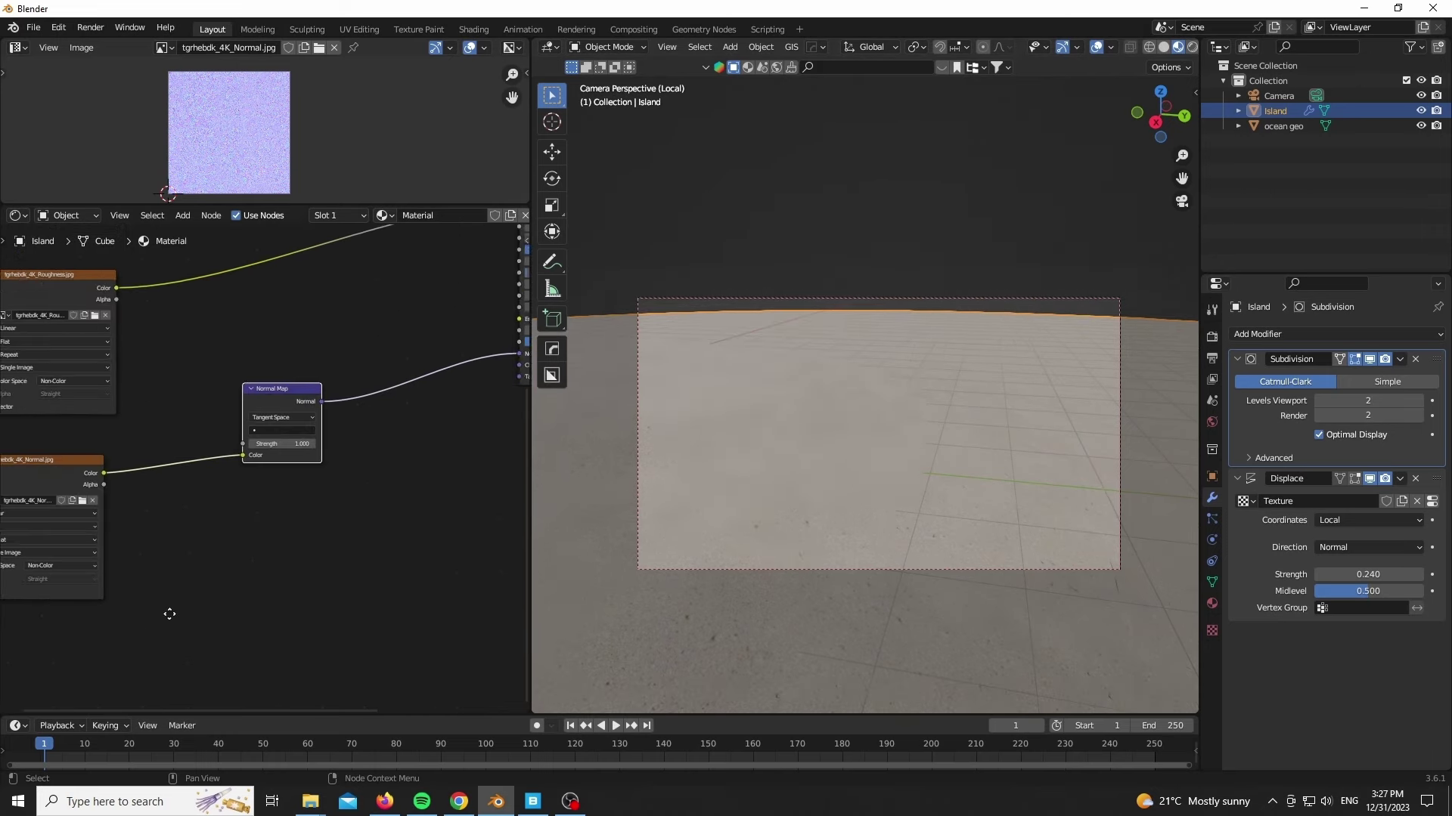
scroll(169, 614, down, 3)
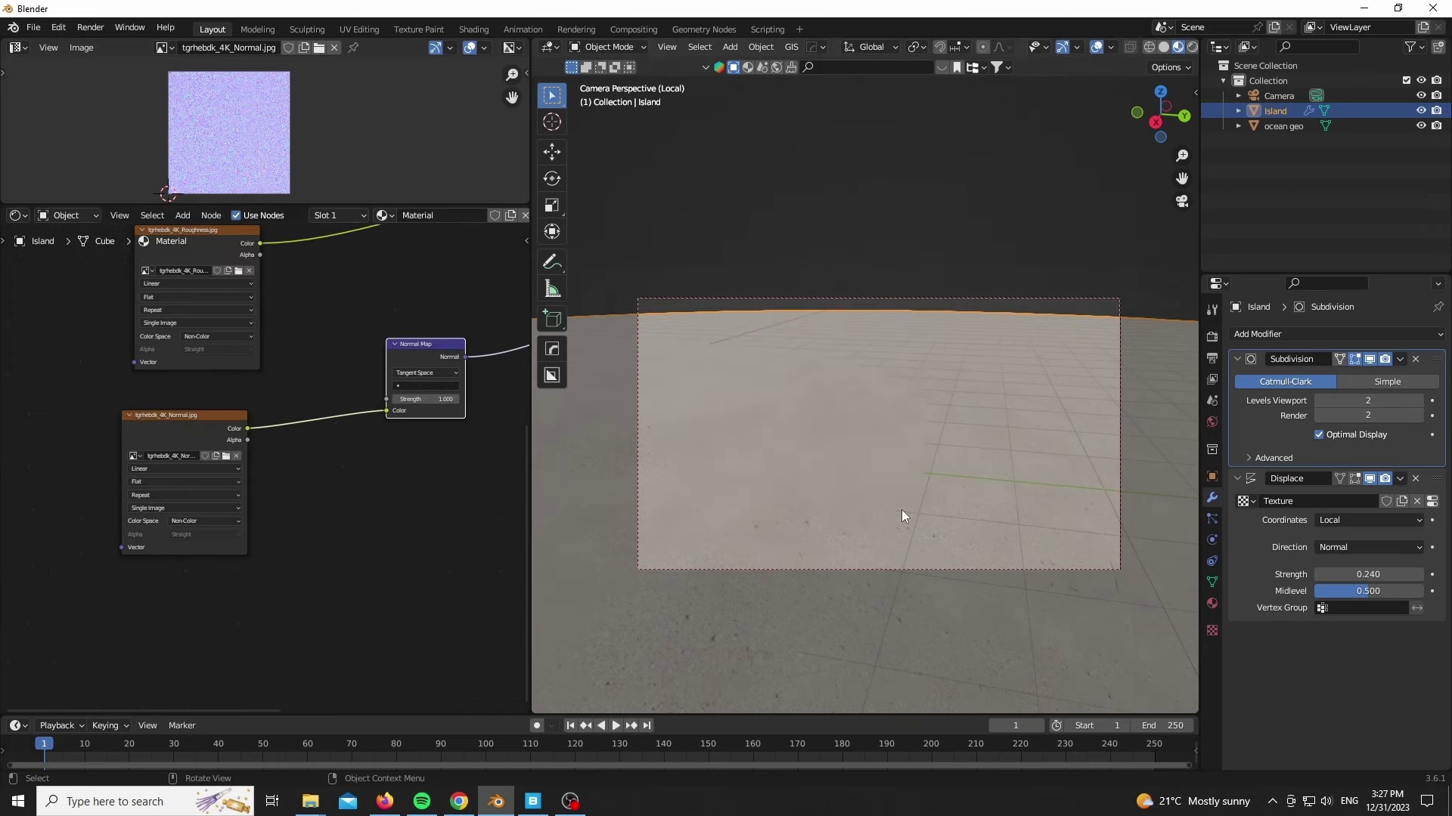
scroll(275, 594, down, 2)
Exit local view, give the ocean plane a new material, and darken its Base Color.
key(KP_Divide)
click(596, 320)
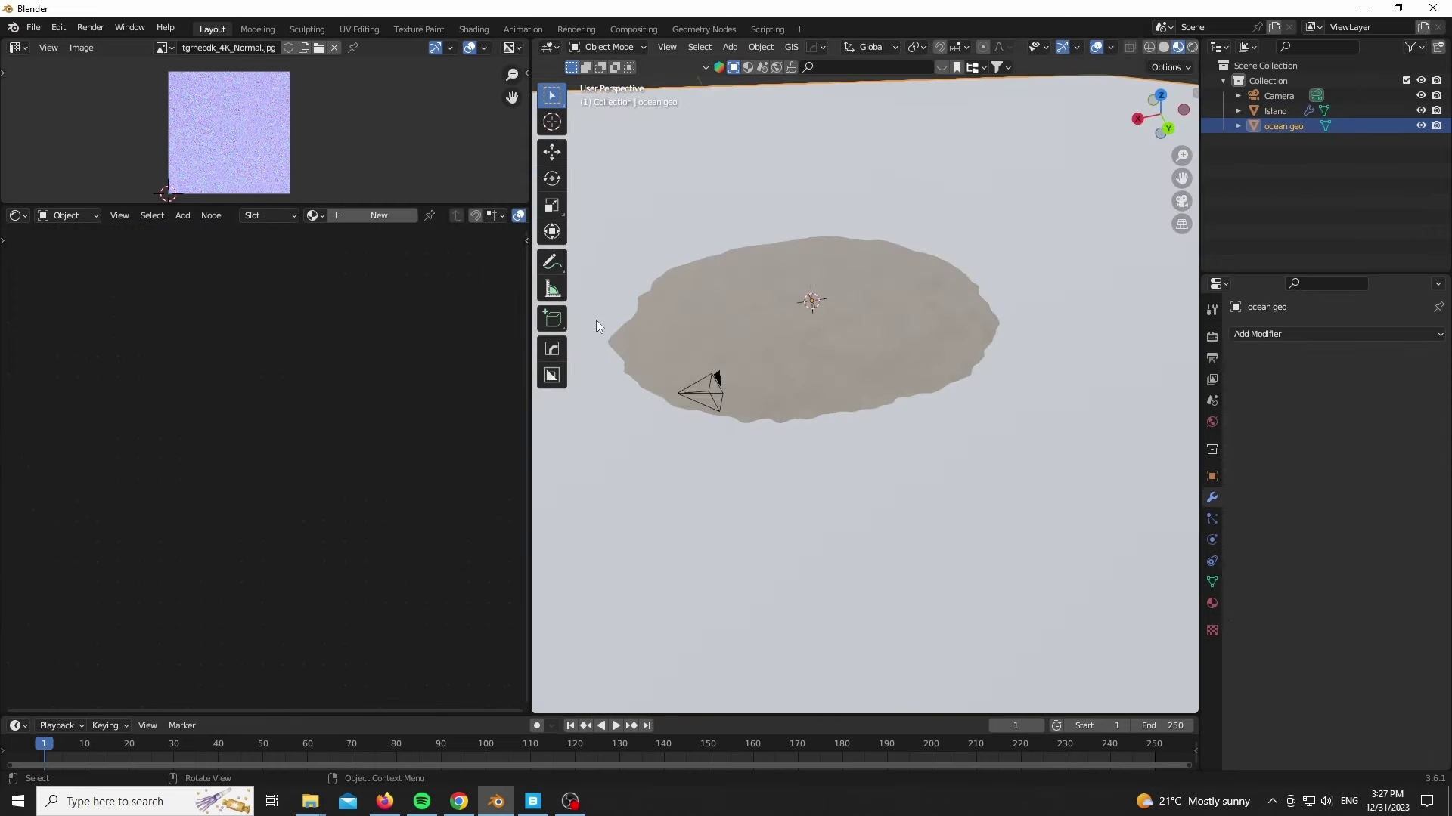
click(383, 218)
middle_drag(349, 396, 257, 387)
click(342, 377)
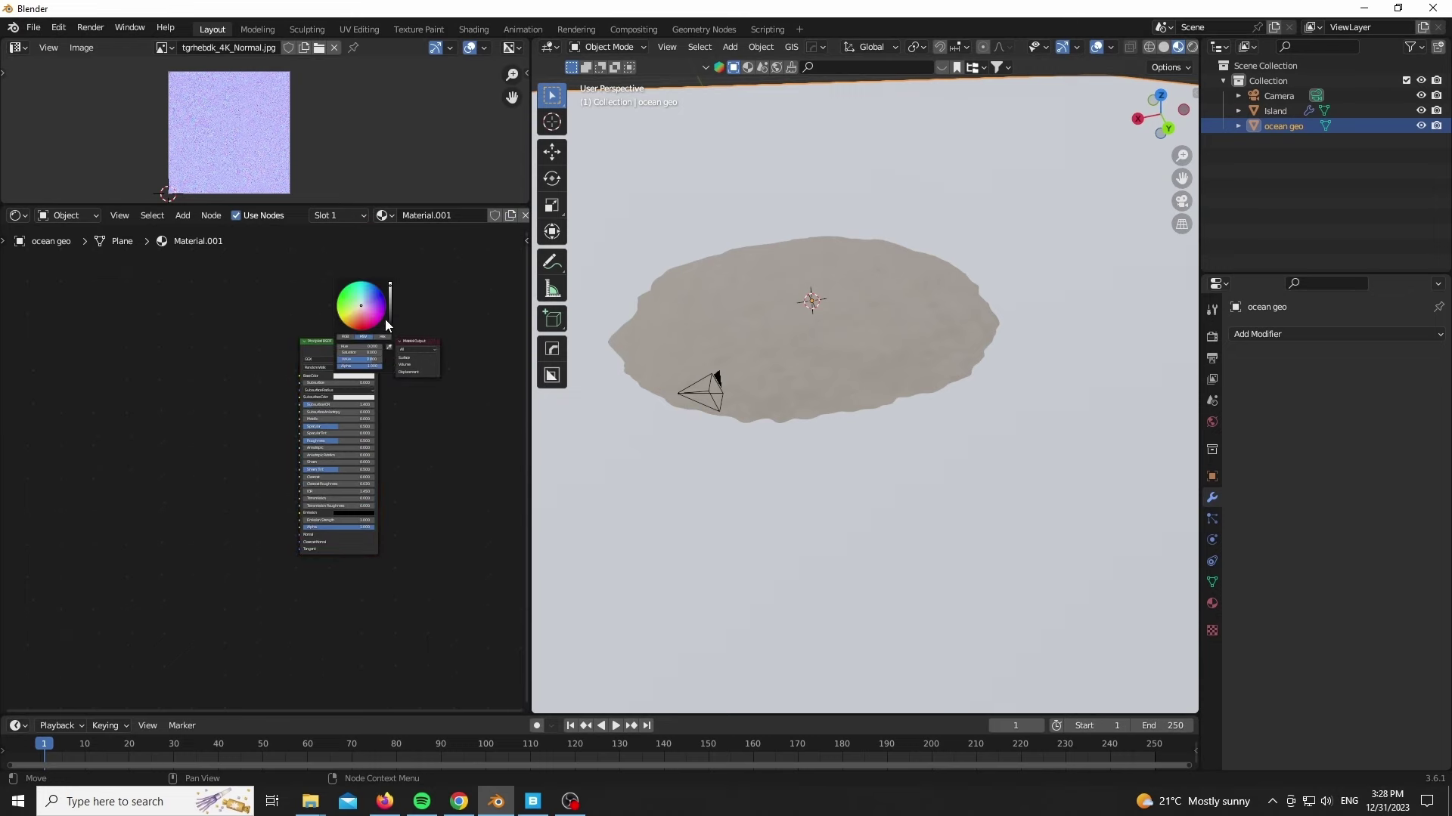
drag(386, 319, 386, 350)
Check the rendered island through the camera and move the Material Output node farther away from the Principled BSDF.
scroll(400, 464, up, 6)
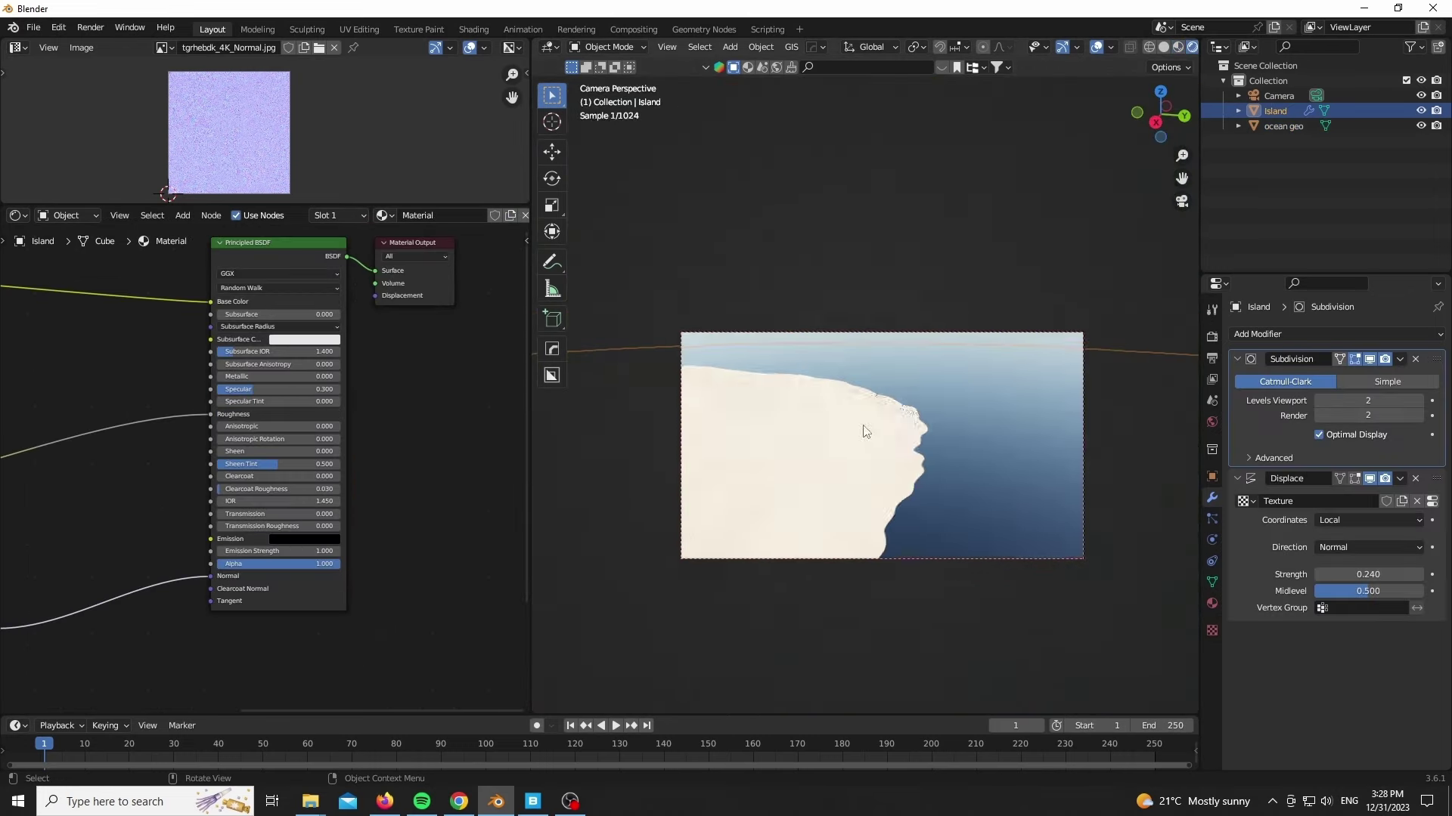
scroll(814, 529, up, 10)
scroll(815, 529, down, 9)
scroll(411, 428, down, 1)
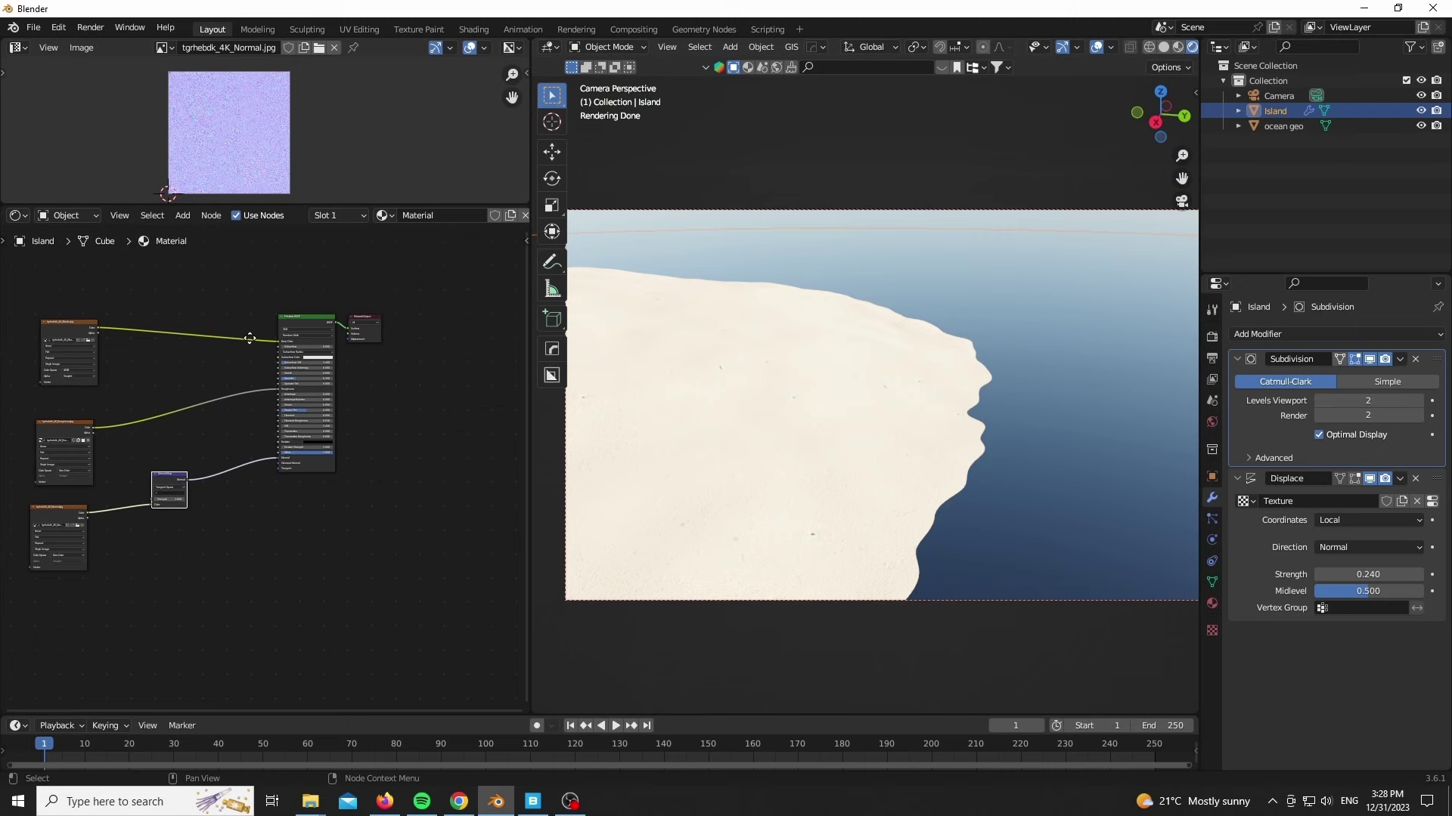
middle_drag(249, 338, 350, 351)
scroll(351, 351, down, 3)
drag(446, 353, 597, 352)
Duplicate the sand's three texture nodes, Normal Map and Principled BSDF as a second set below the originals.
drag(54, 309, 374, 571)
key(g)
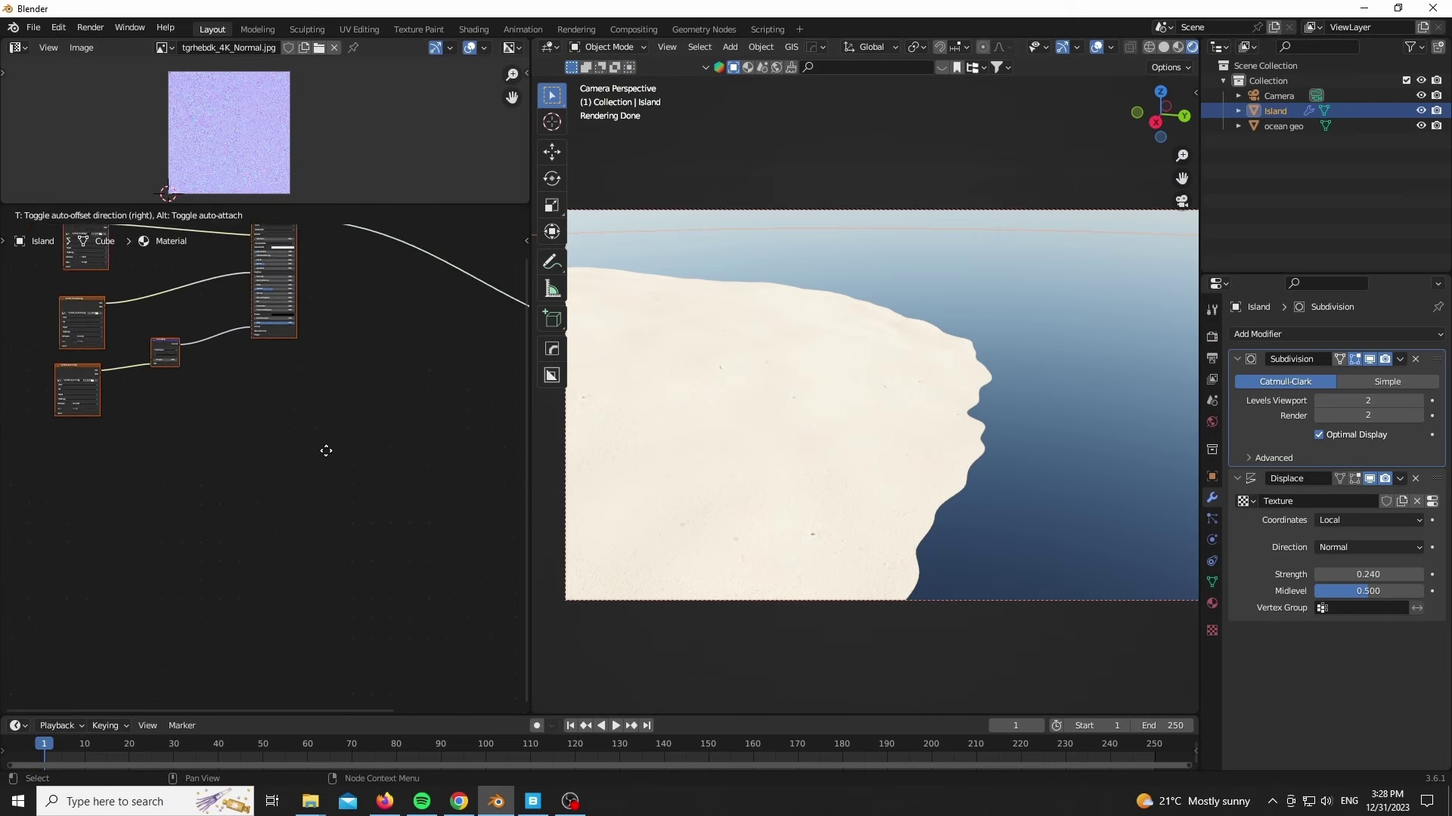
click(306, 442)
key(shift+d)
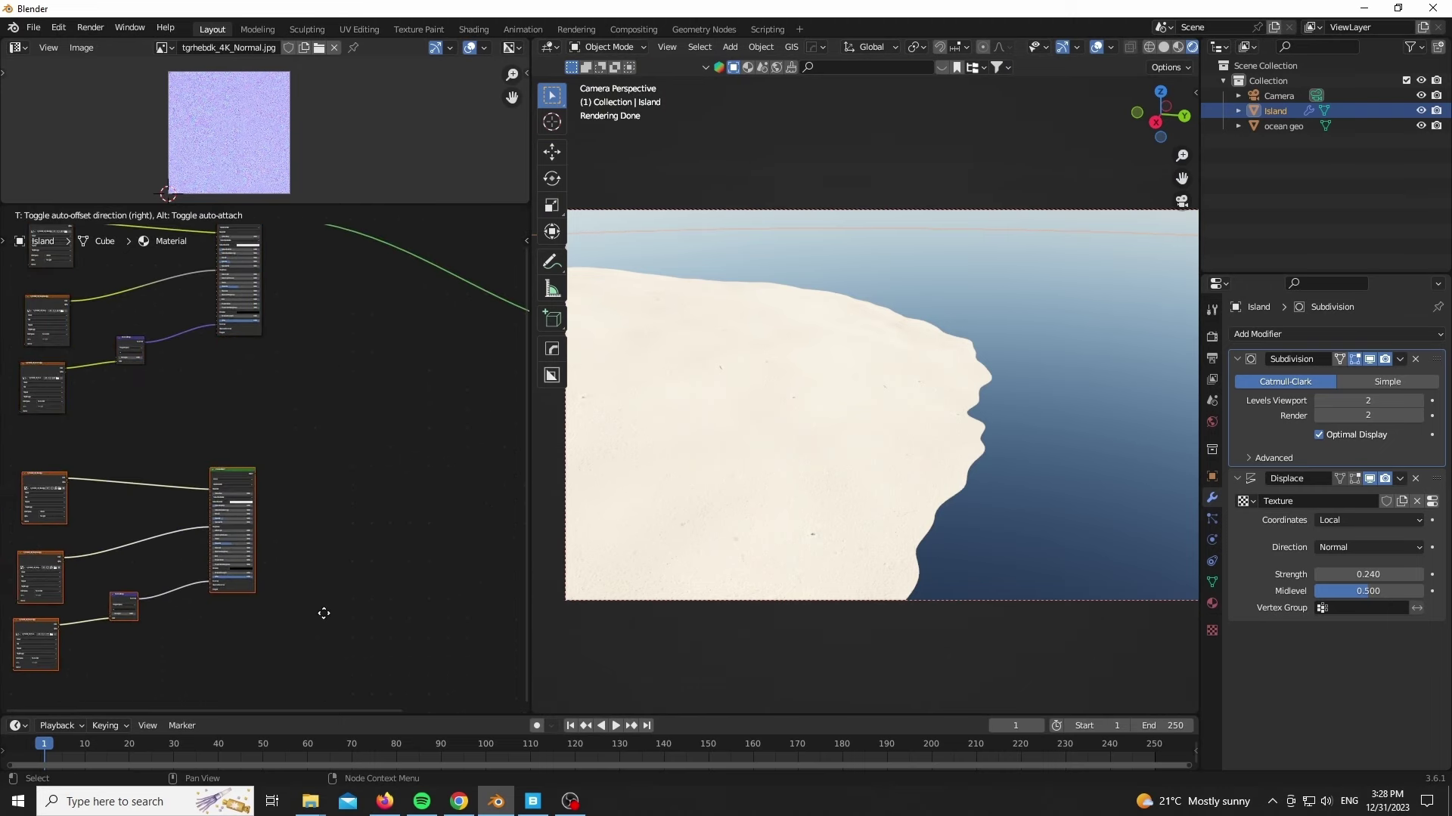
click(322, 611)
Insert a Hue/Saturation/Value node between the duplicated albedo texture and the duplicated shader's Base Color.
scroll(88, 551, up, 4)
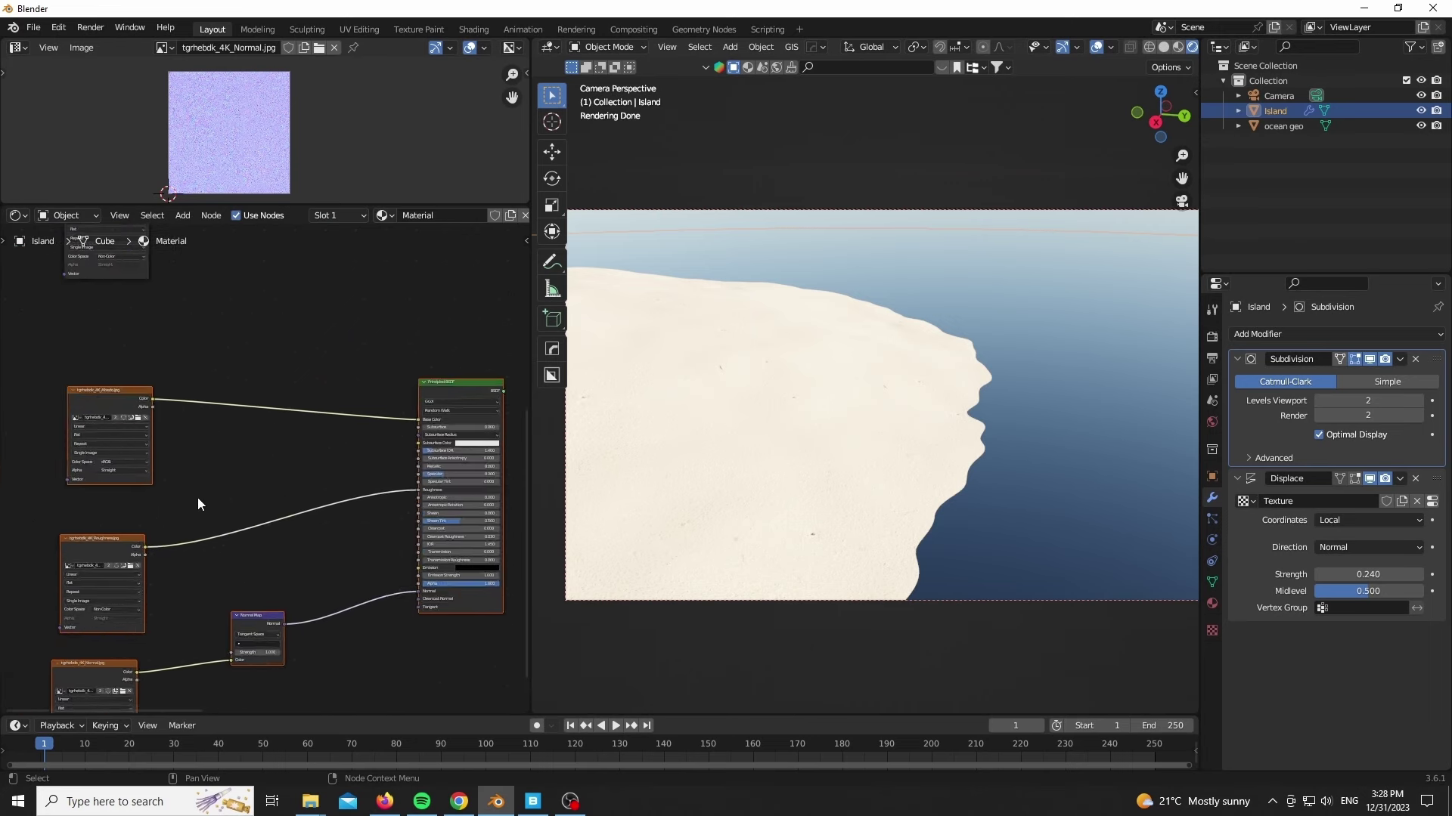
scroll(197, 503, up, 1)
key(shift+a)
click(257, 338)
text(hu)
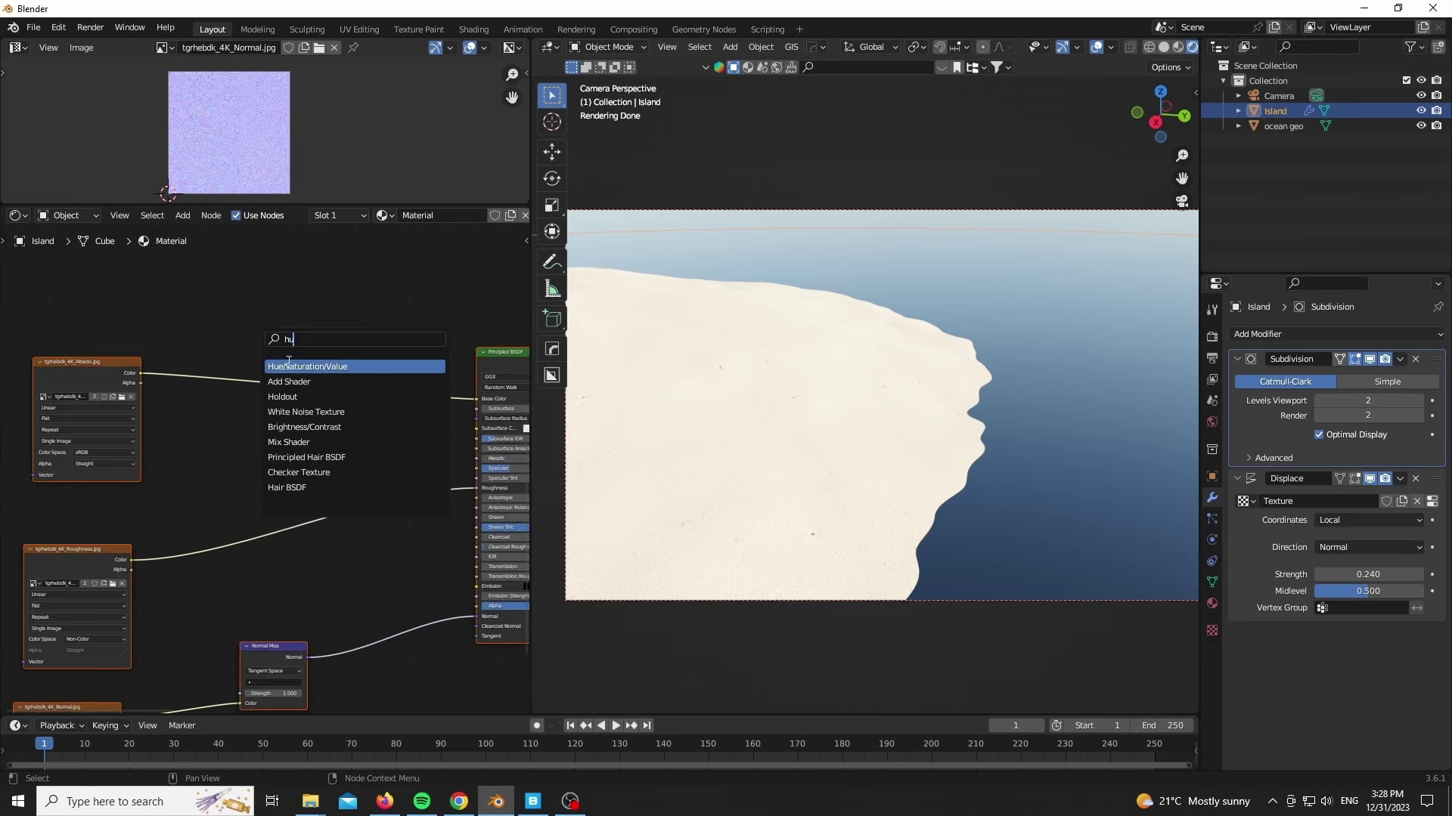
click(288, 364)
click(209, 383)
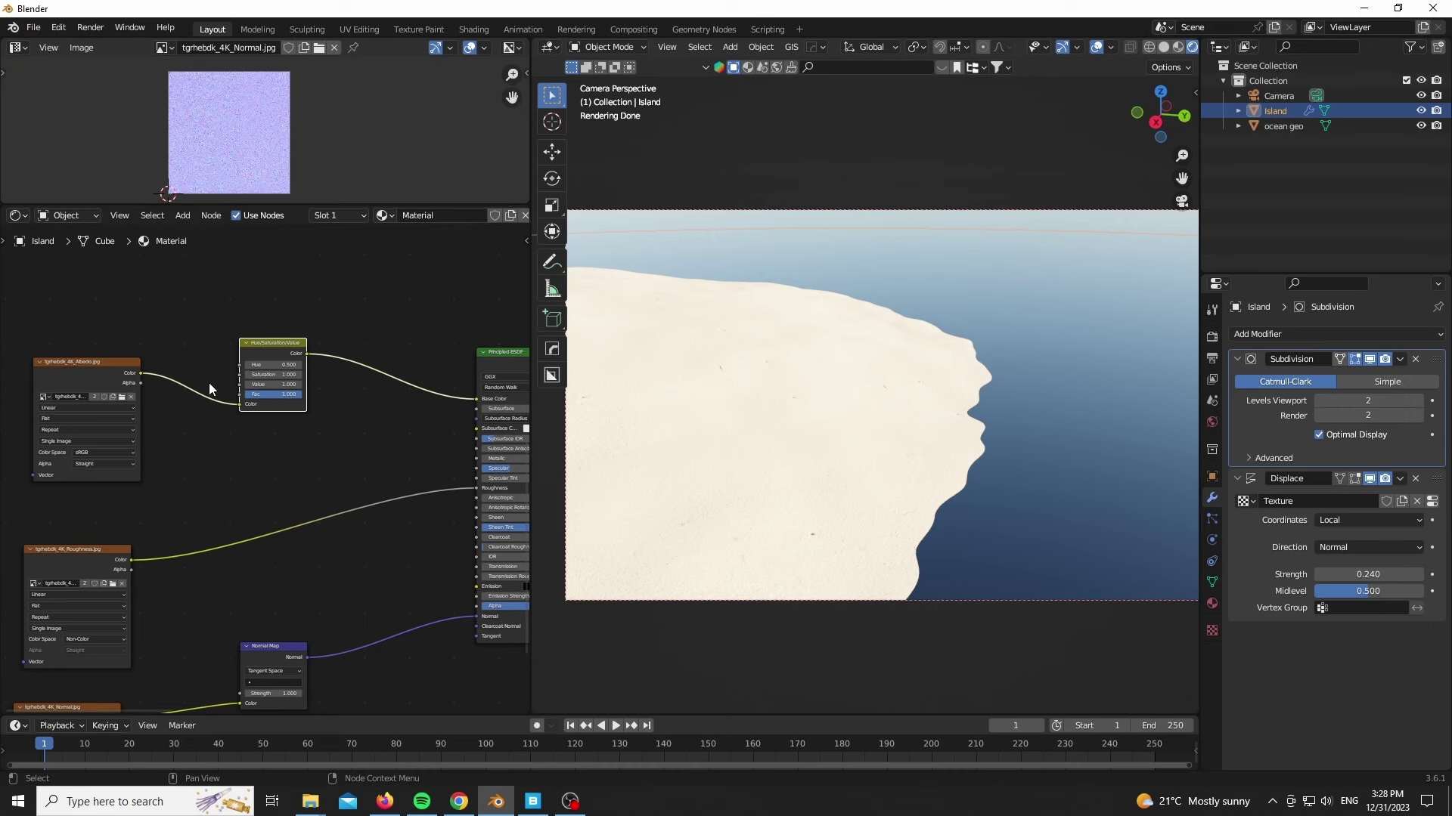
Set the Hue/Saturation/Value node's Value to 0.4 and preview the duplicated shader on the island.
scroll(209, 383, up, 3)
click(354, 385)
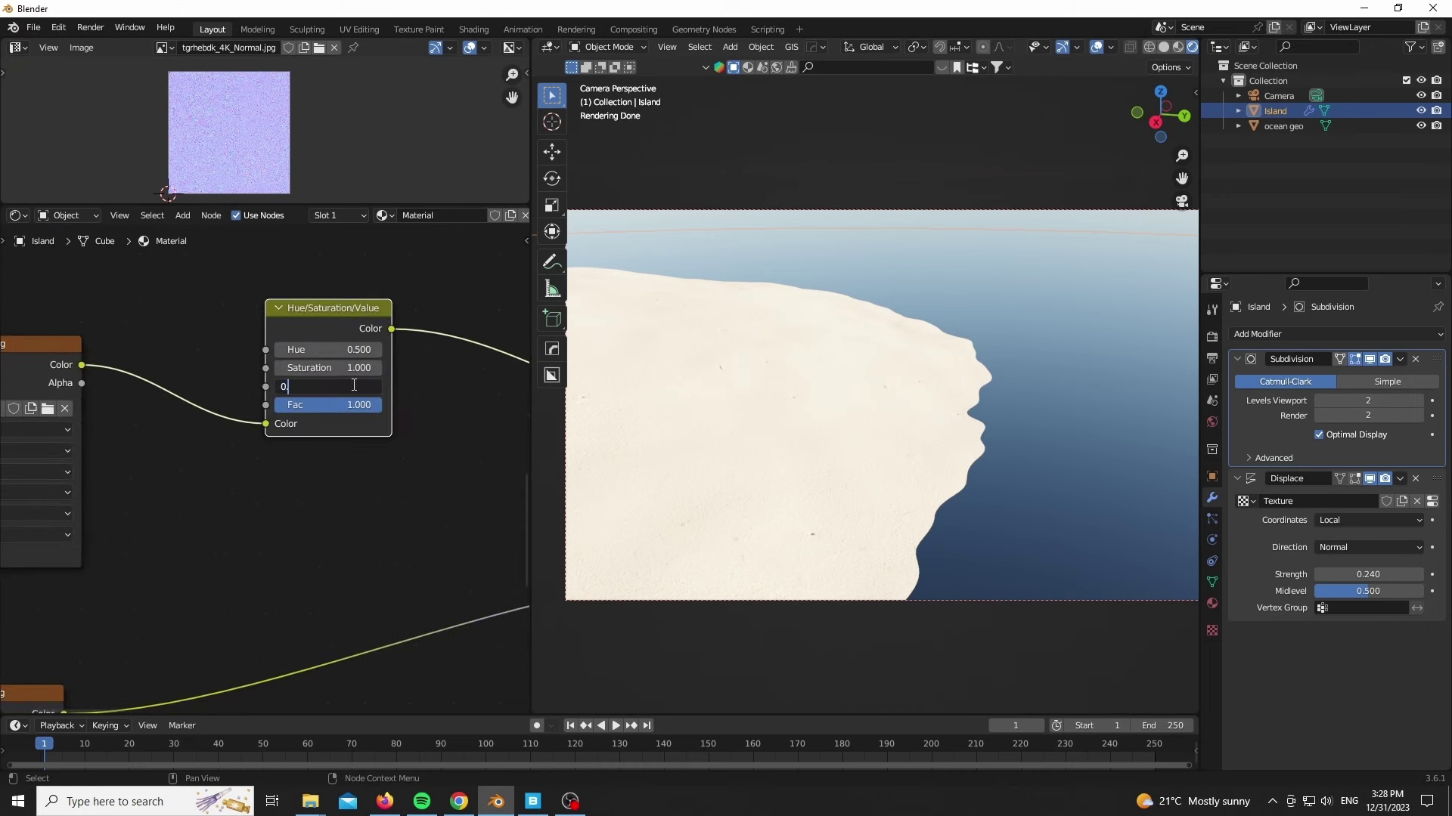
scroll(370, 523, down, 4)
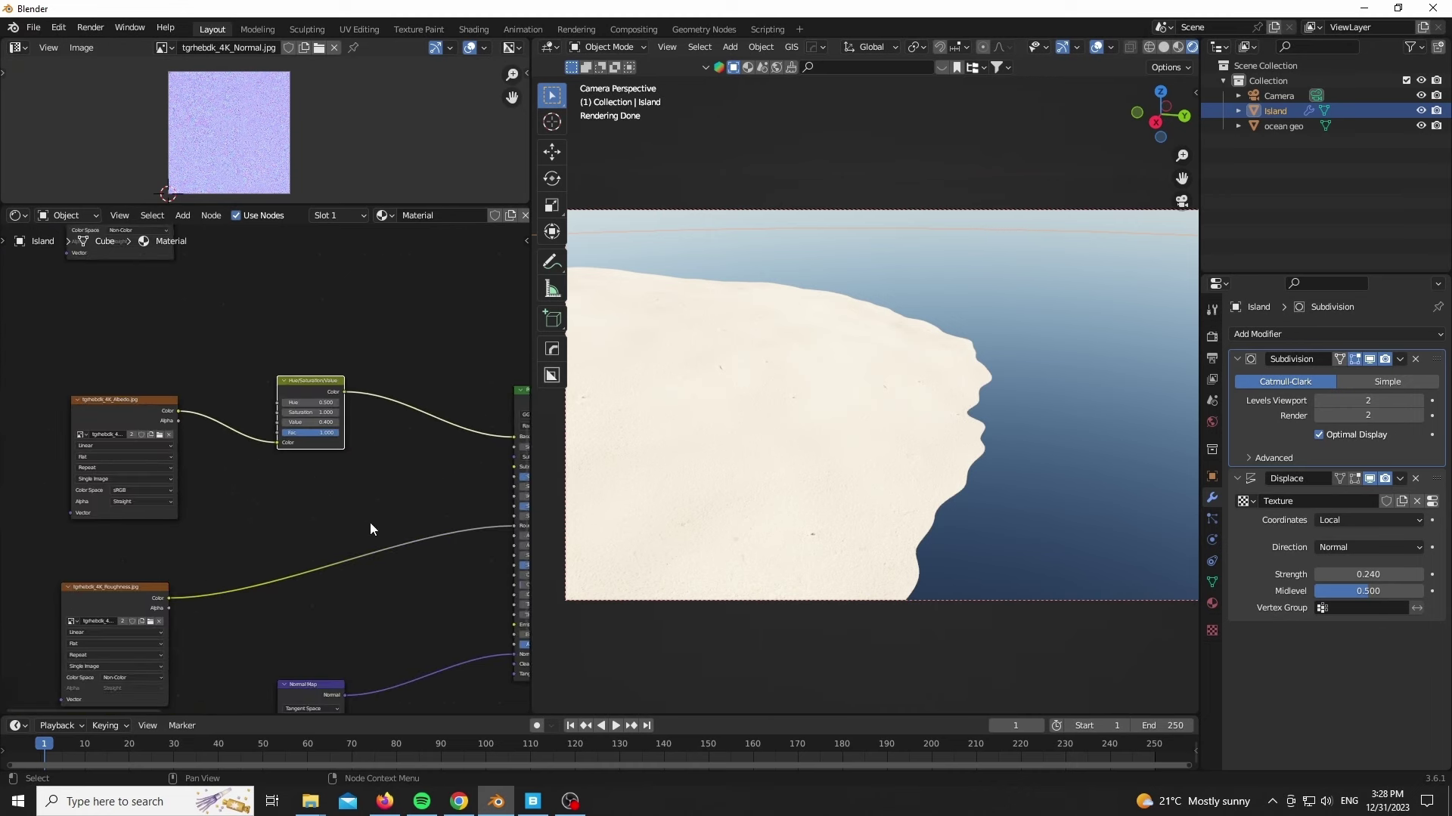
scroll(818, 525, up, 6)
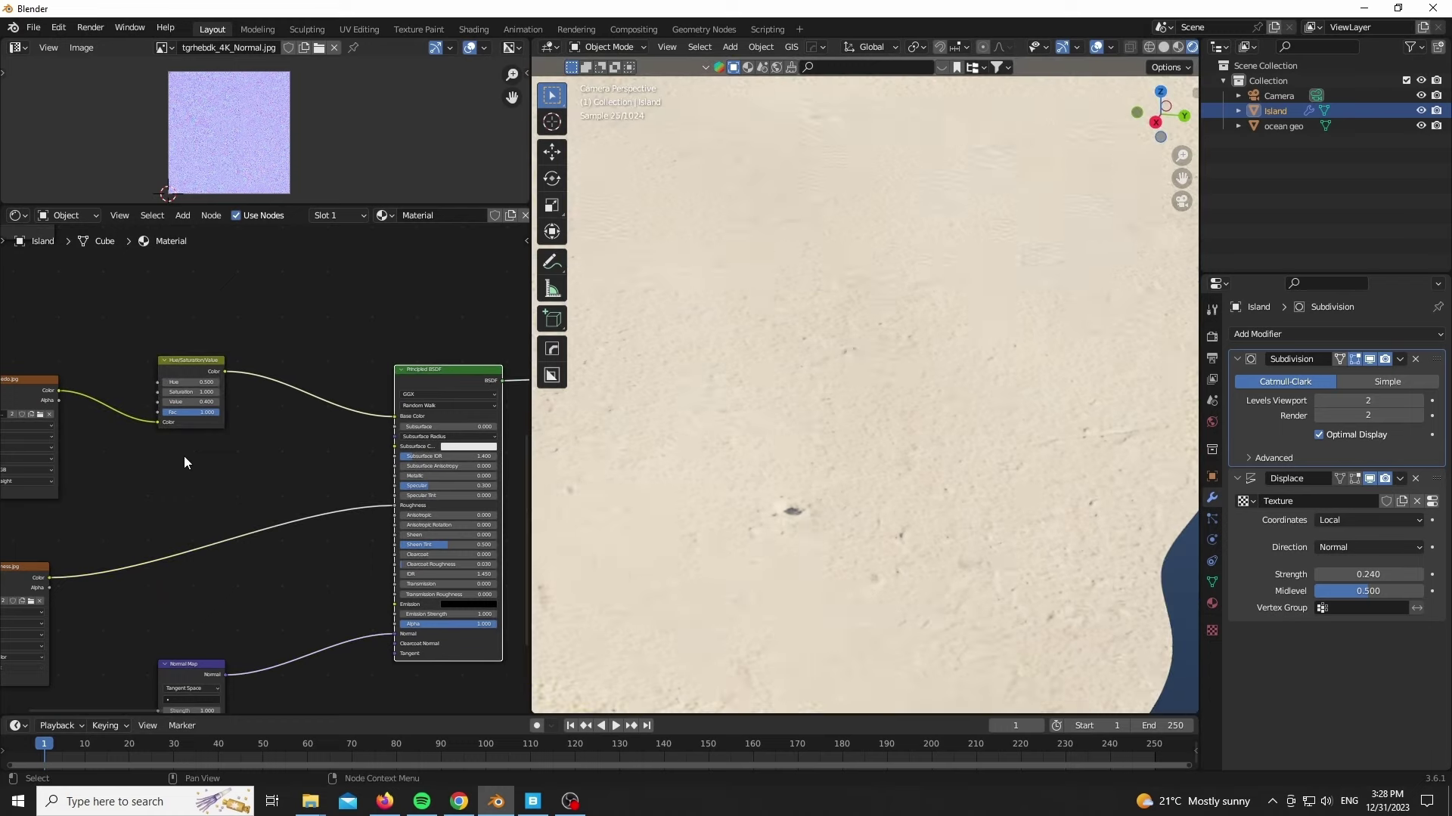
Darken the duplicated sand further by setting the Hue/Saturation/Value node's Value to 0.2, and check it from the camera.
scroll(184, 453, up, 4)
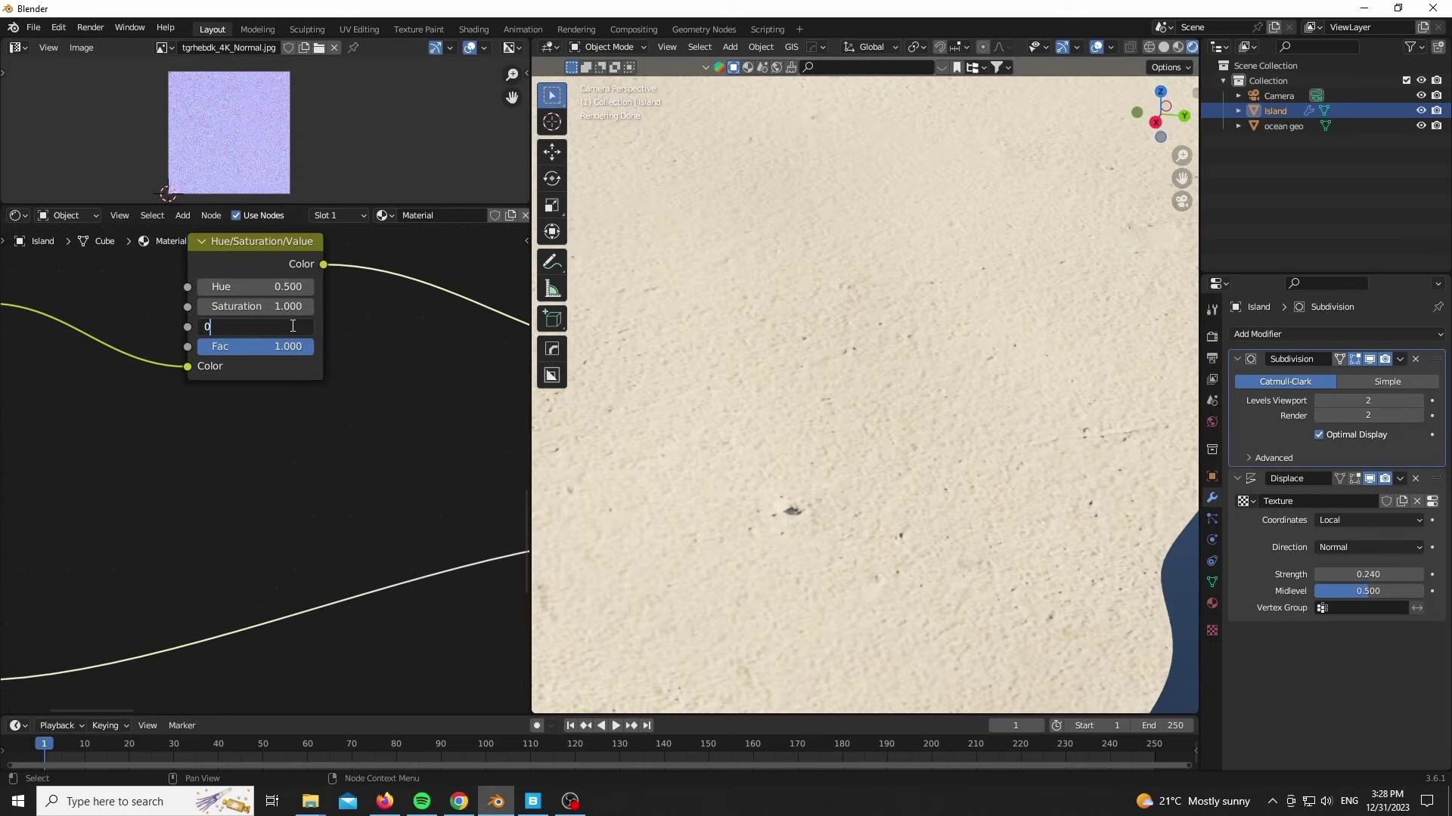
click(293, 326)
text(0.2)
key(Return)
scroll(813, 374, down, 6)
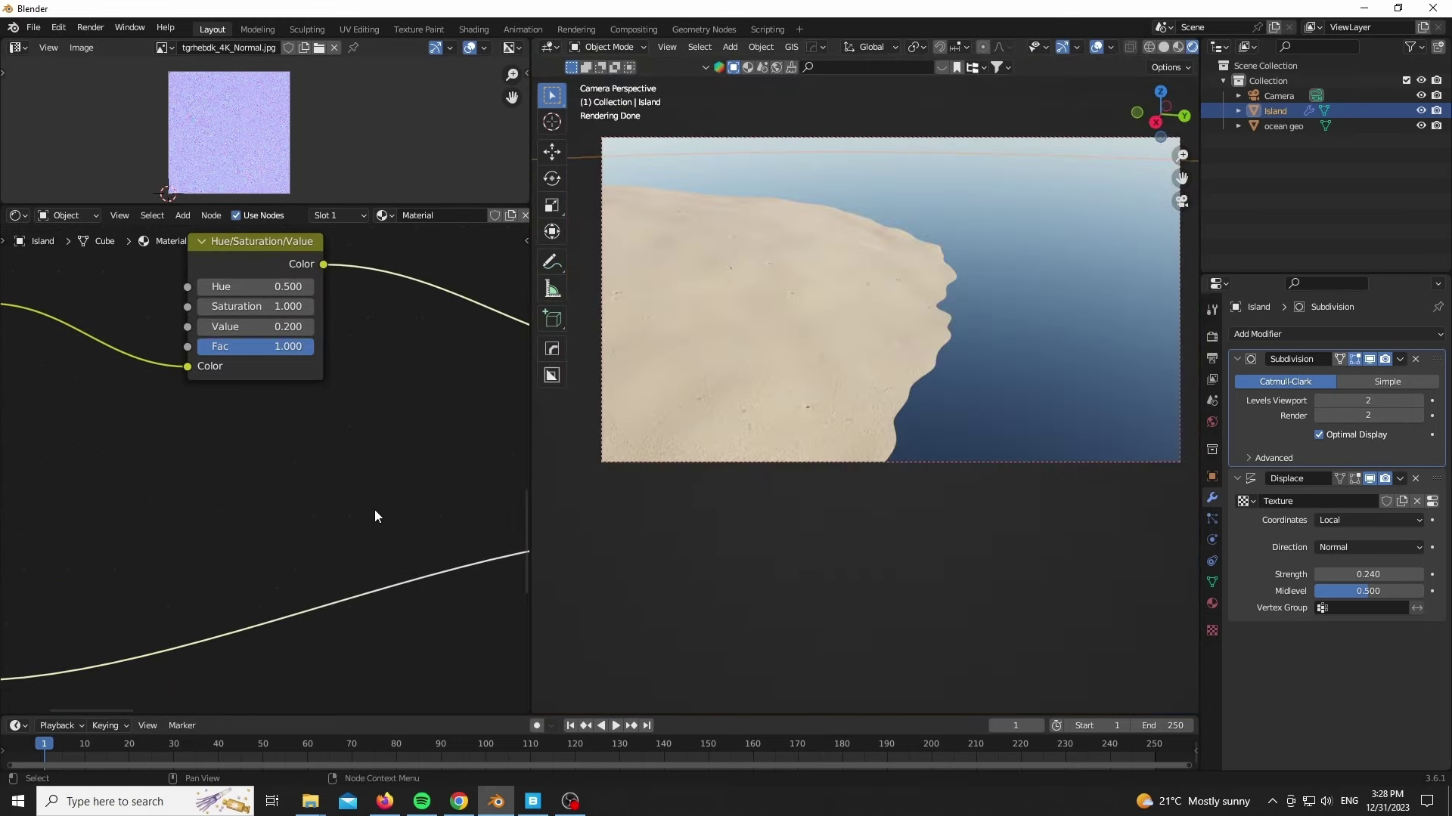
Insert a Color Ramp between the duplicated roughness texture and the duplicated shader's Roughness input.
scroll(374, 517, down, 3)
middle_drag(374, 518, 341, 317)
key(shift+a)
text(color)
key(Return)
click(250, 318)
Move the Color Ramp's black stop to about 0.741 while previewing the ramp, and switch the preview back to the shader.
drag(217, 366, 227, 366)
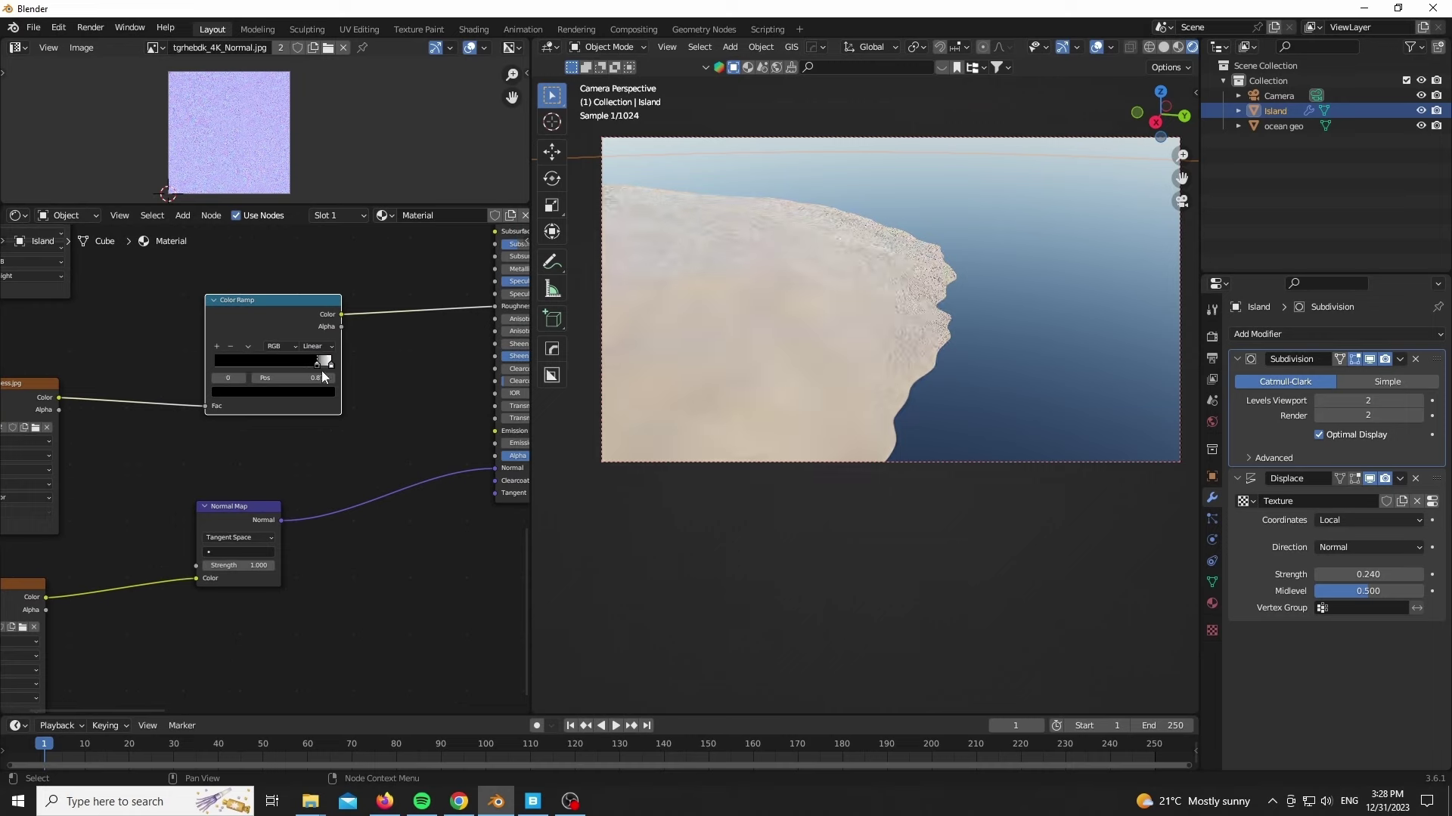
drag(323, 371, 307, 361)
scroll(353, 389, up, 3)
drag(244, 323, 242, 324)
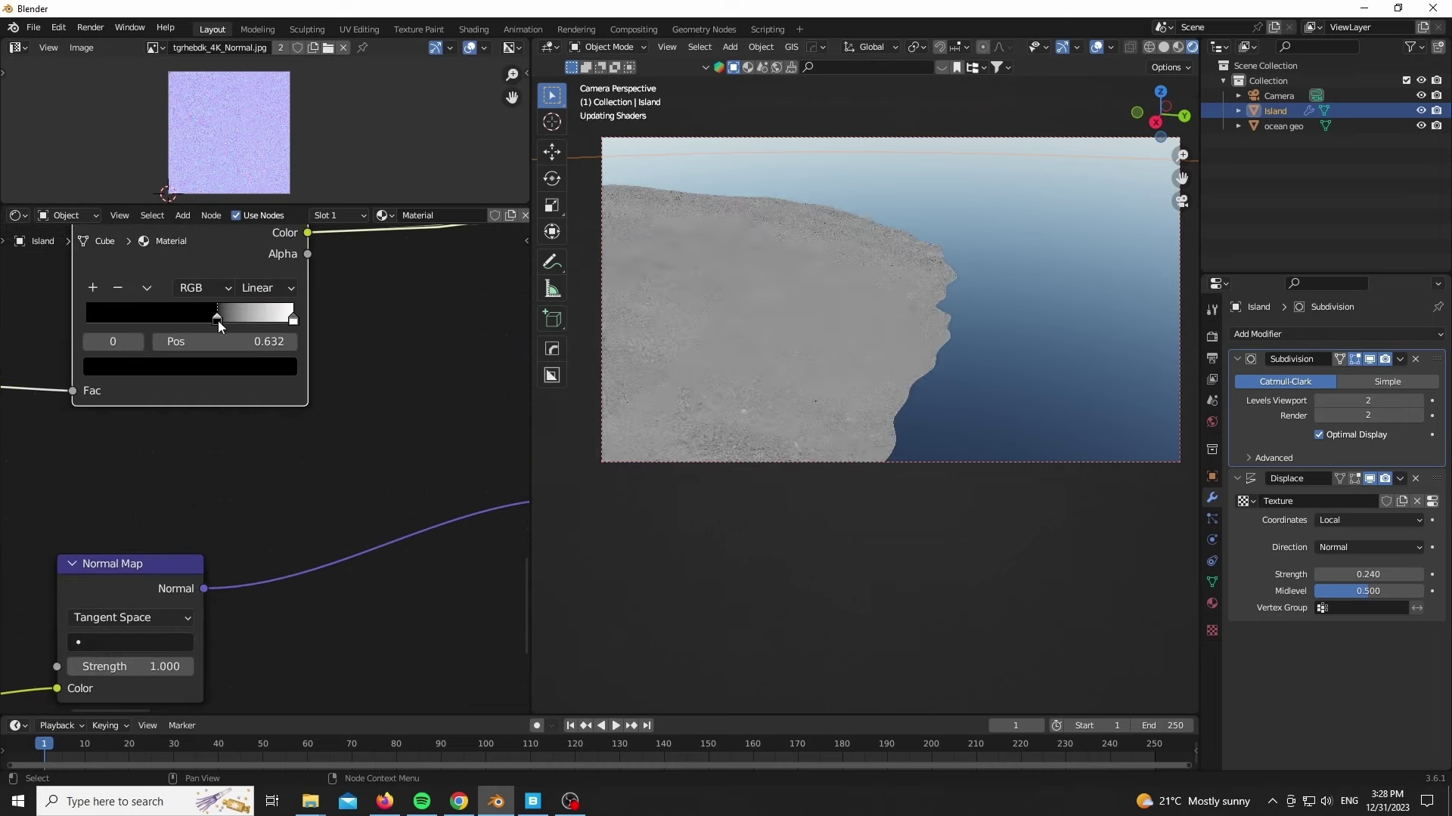
scroll(319, 464, down, 3)
scroll(319, 464, down, 3)
middle_drag(319, 464, 224, 494)
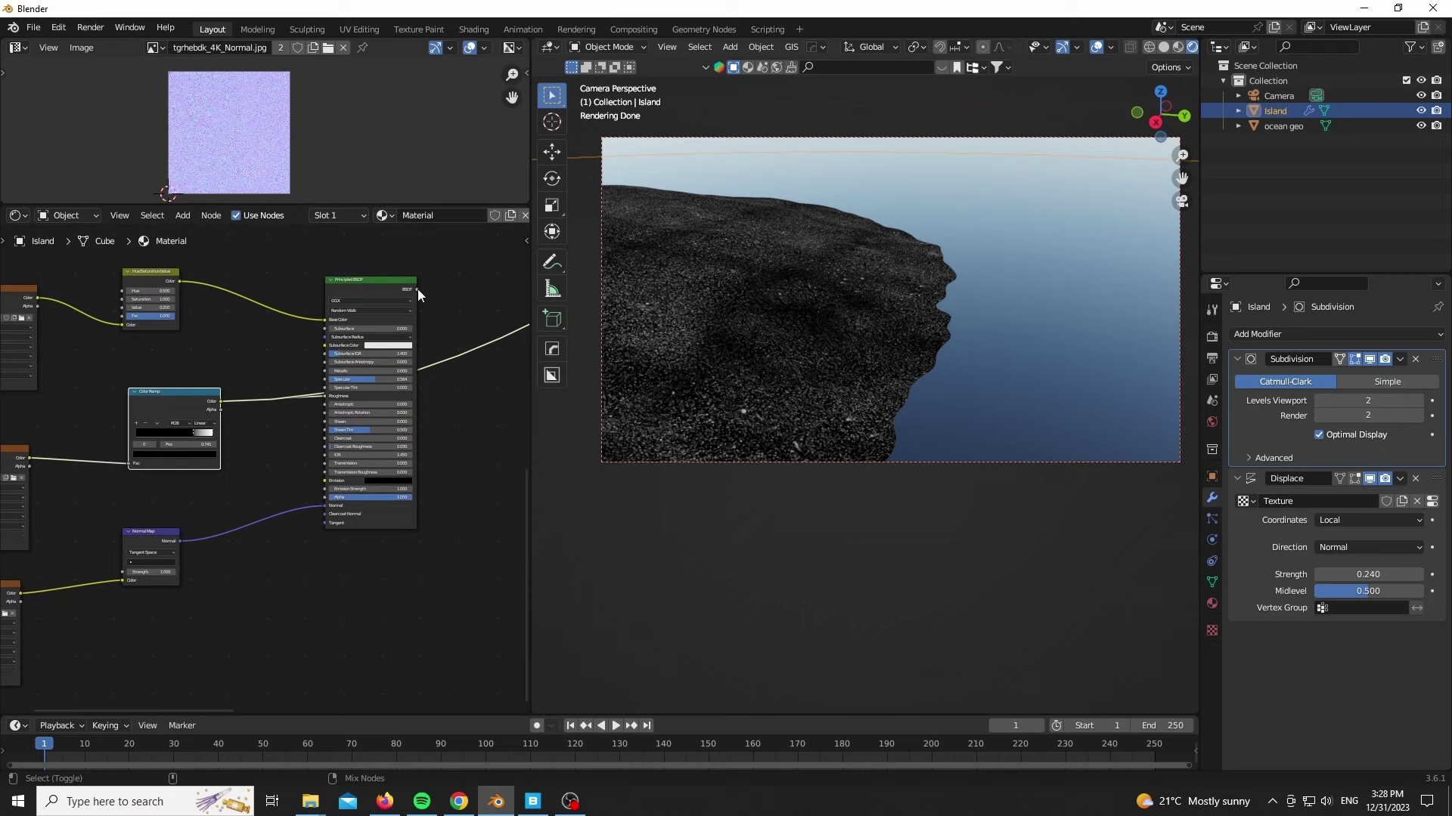
ctrl+shift+click(411, 292)
Inspect the glossy sand up close and set the duplicated Normal Map's Strength to 0.150.
scroll(892, 384, up, 10)
scroll(820, 479, down, 9)
scroll(820, 479, down, 3)
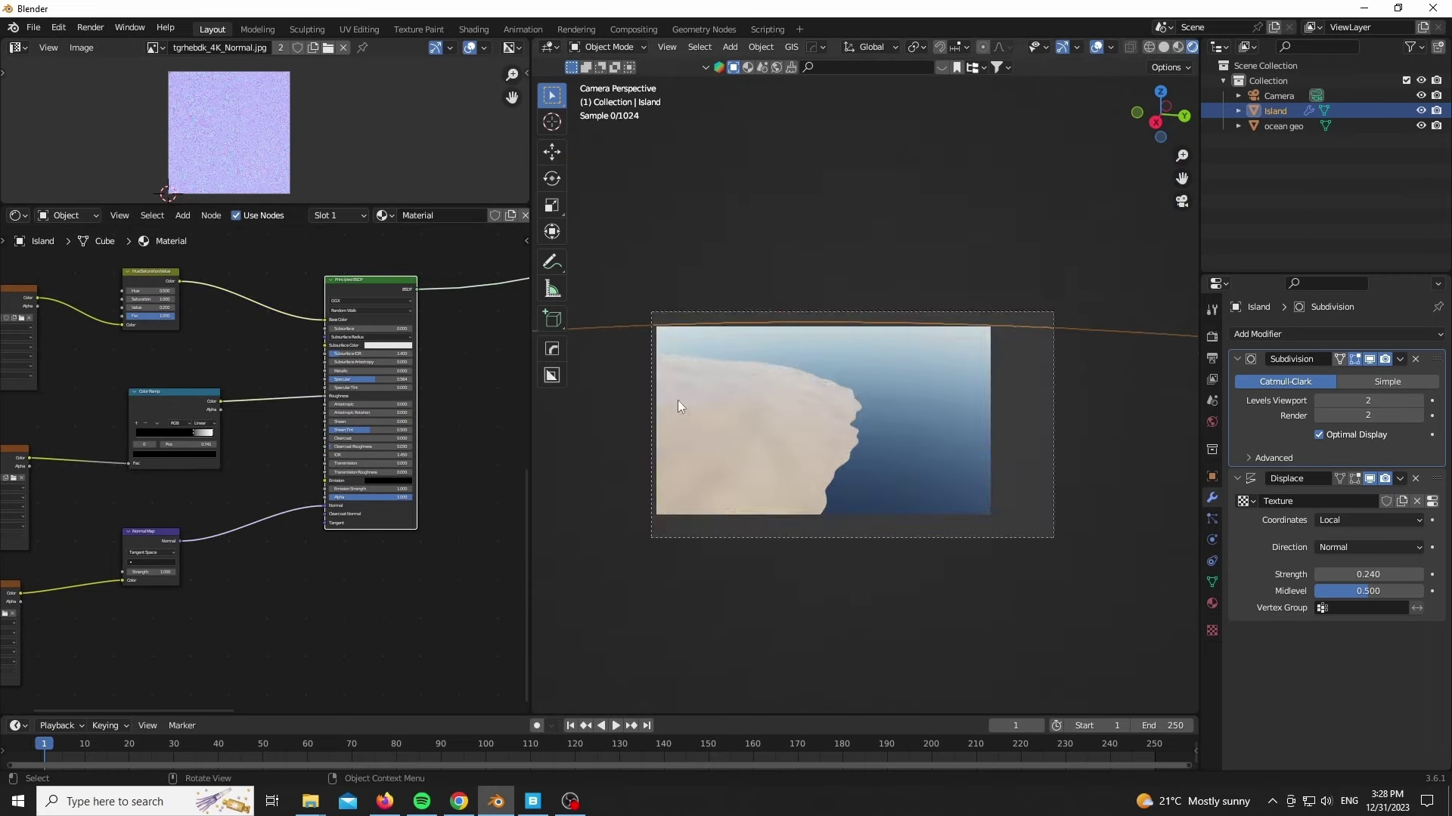
scroll(678, 401, up, 6)
scroll(842, 501, up, 4)
middle_drag(262, 596, 391, 468)
scroll(226, 438, up, 4)
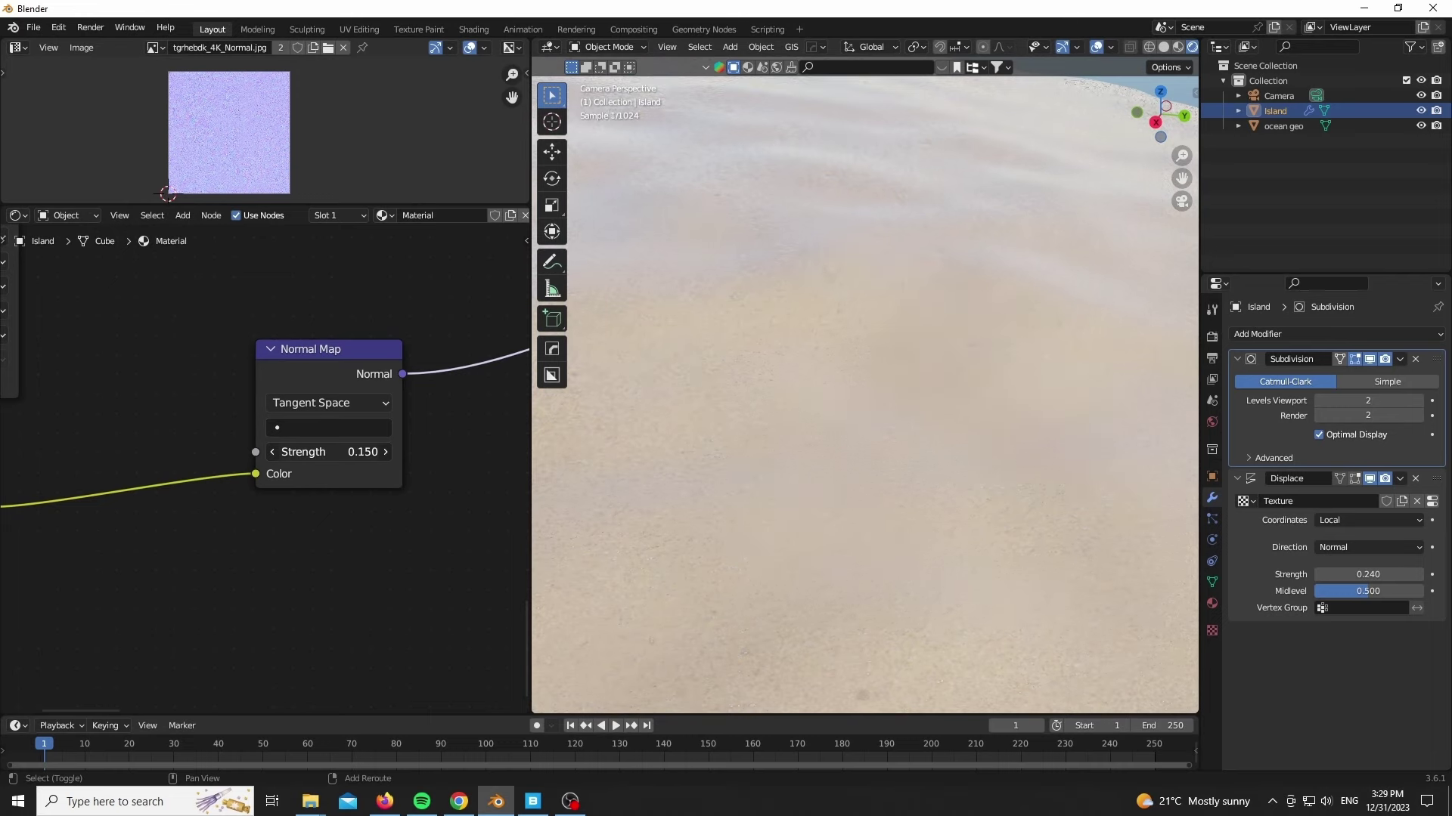
Examine the smoothed wet sand through the camera and in the material's sphere preview.
scroll(647, 428, up, 5)
scroll(647, 429, down, 12)
scroll(706, 459, up, 2)
scroll(325, 564, down, 6)
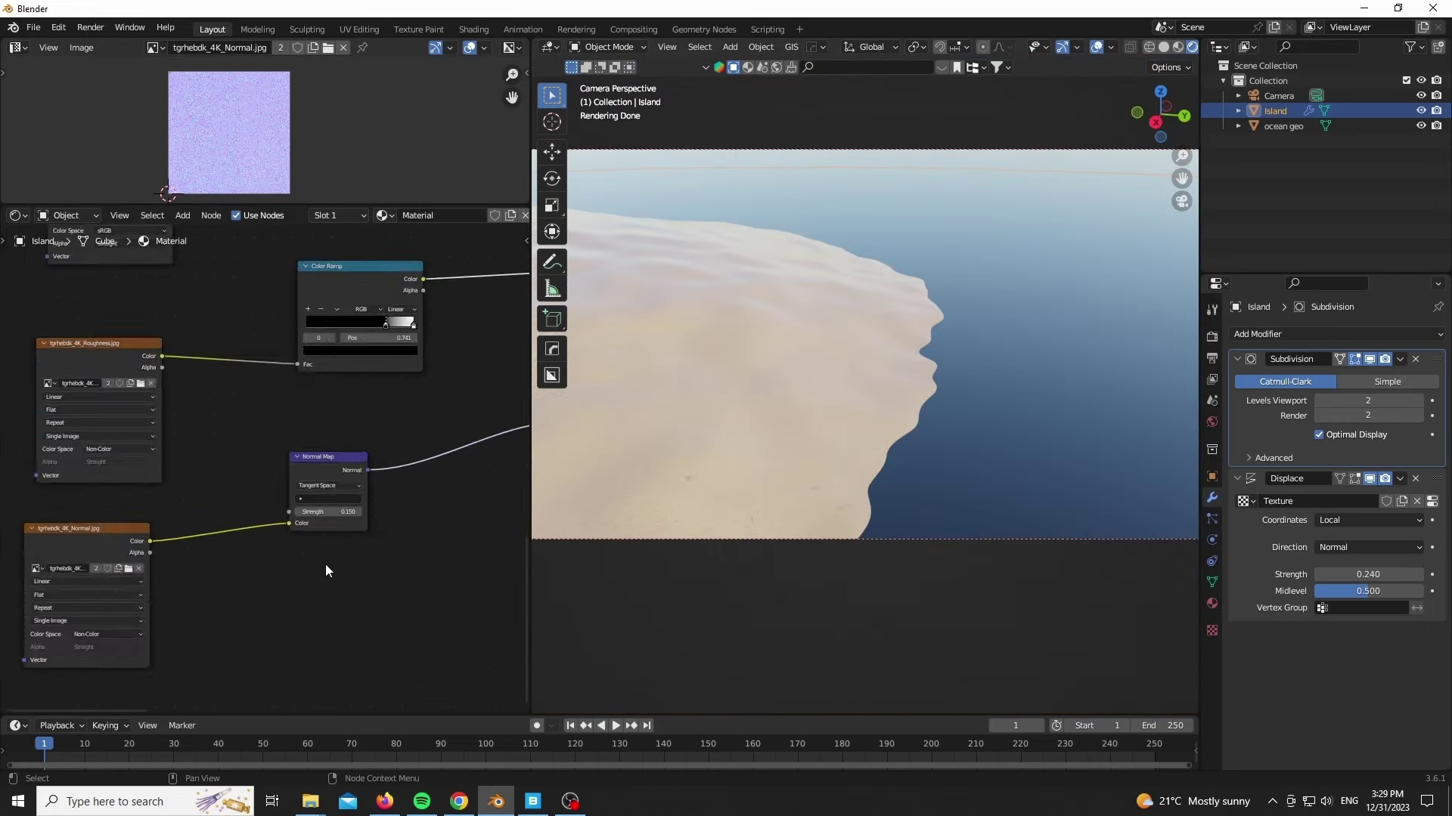
scroll(314, 560, down, 2)
click(1211, 604)
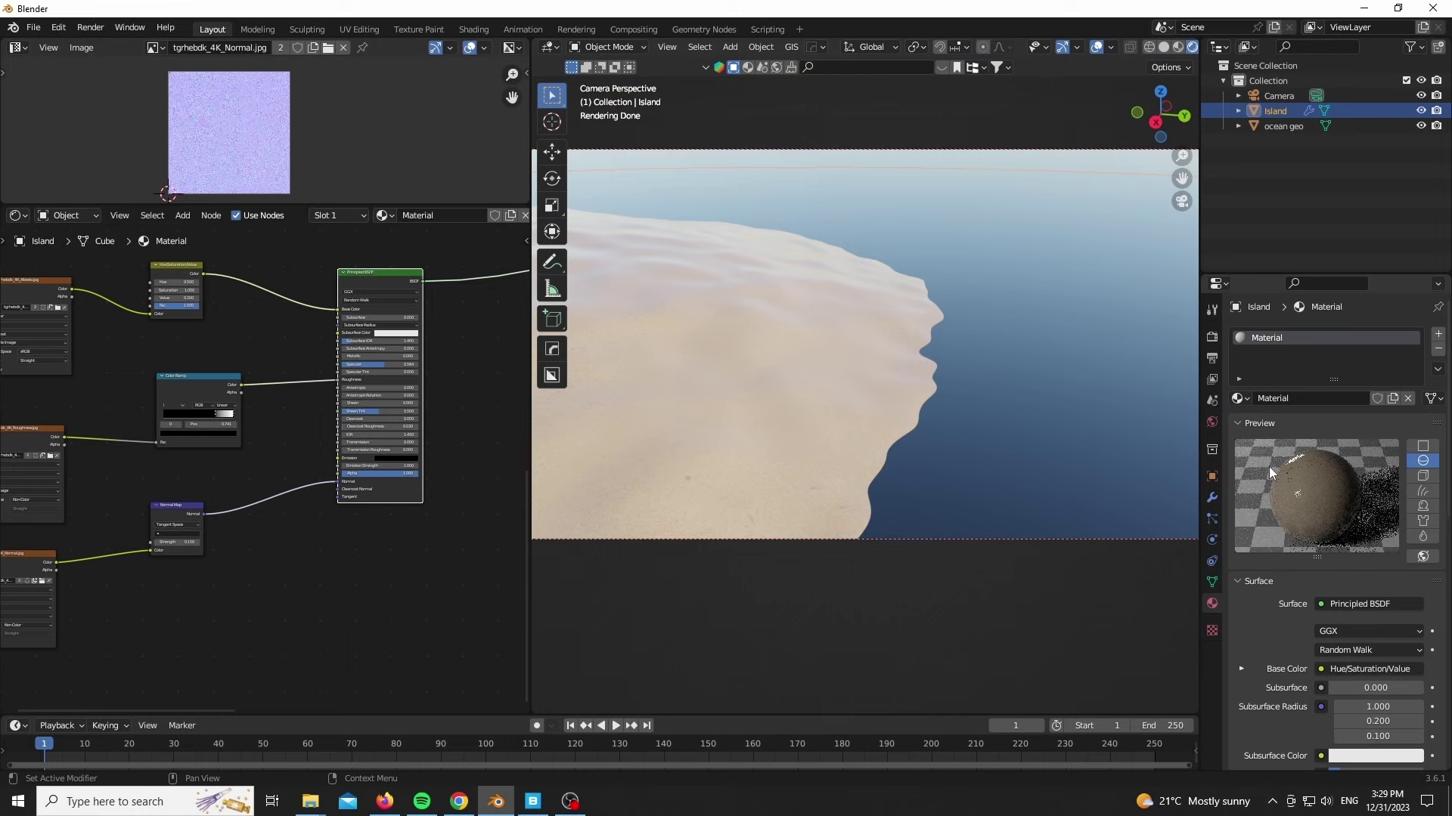
scroll(261, 597, up, 3)
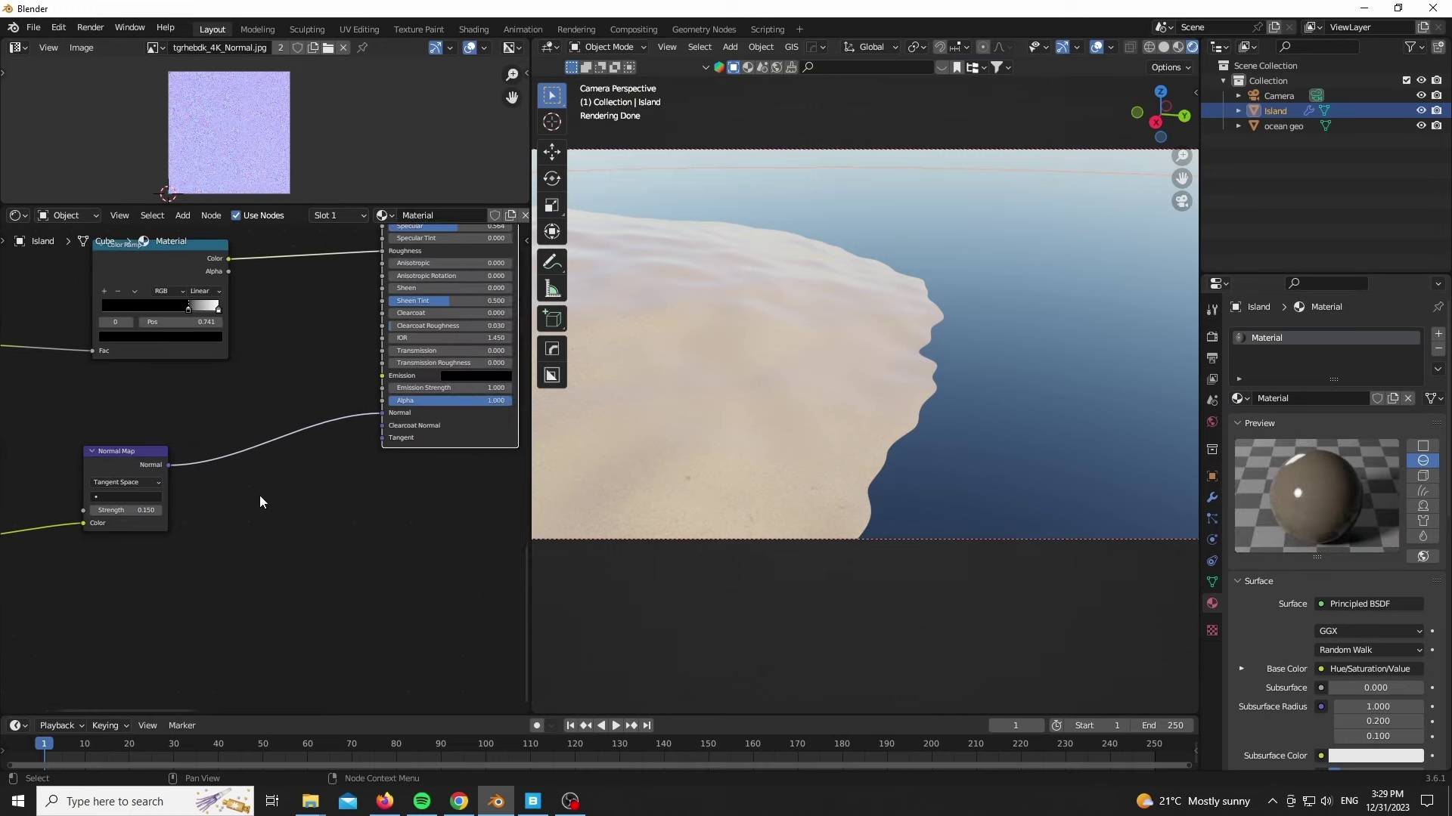
Shift the Color Ramp's black stop to 0.709 and check the wet sand in the camera render.
drag(239, 353, 235, 353)
scroll(952, 473, down, 2)
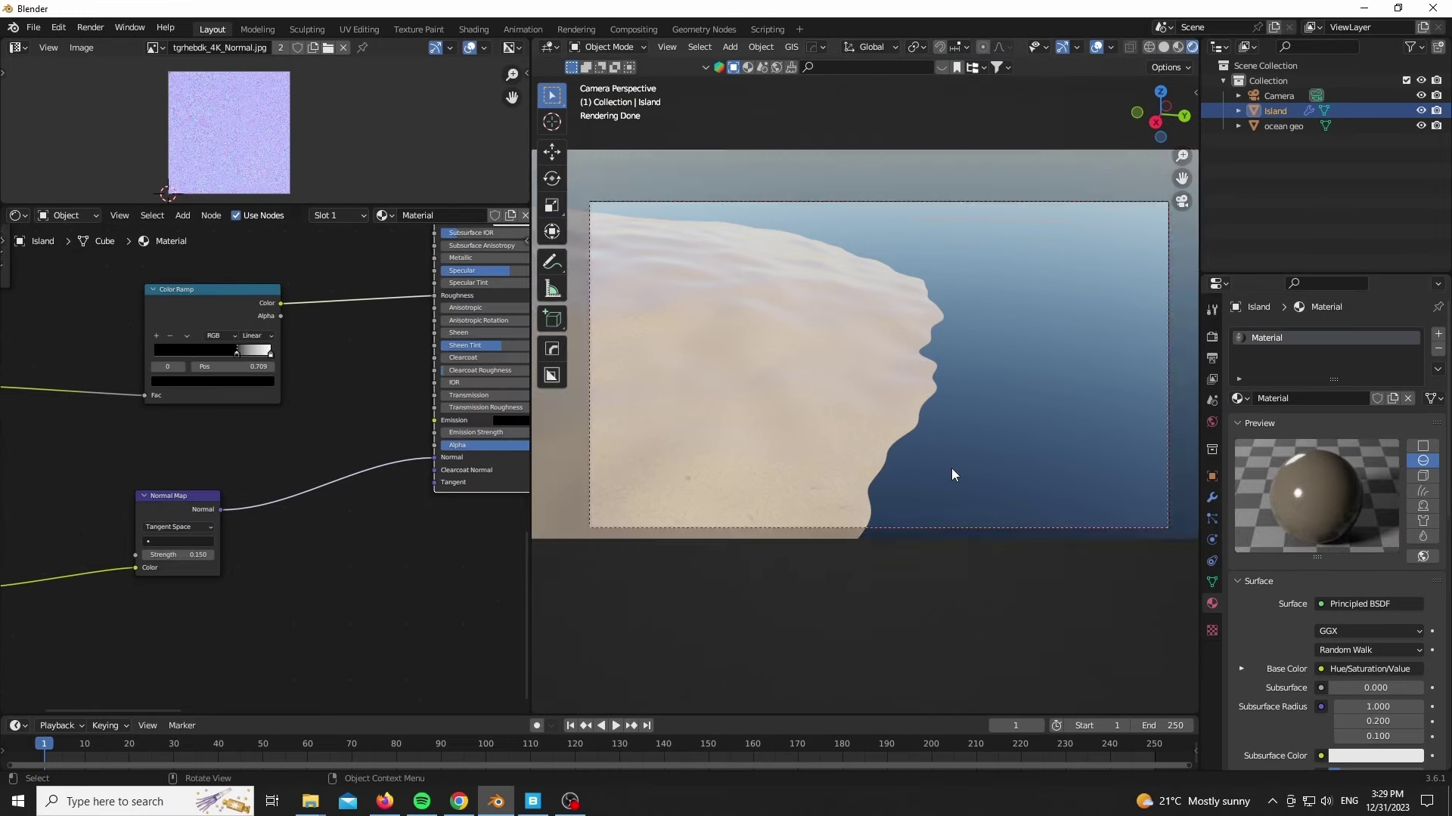
scroll(791, 444, up, 2)
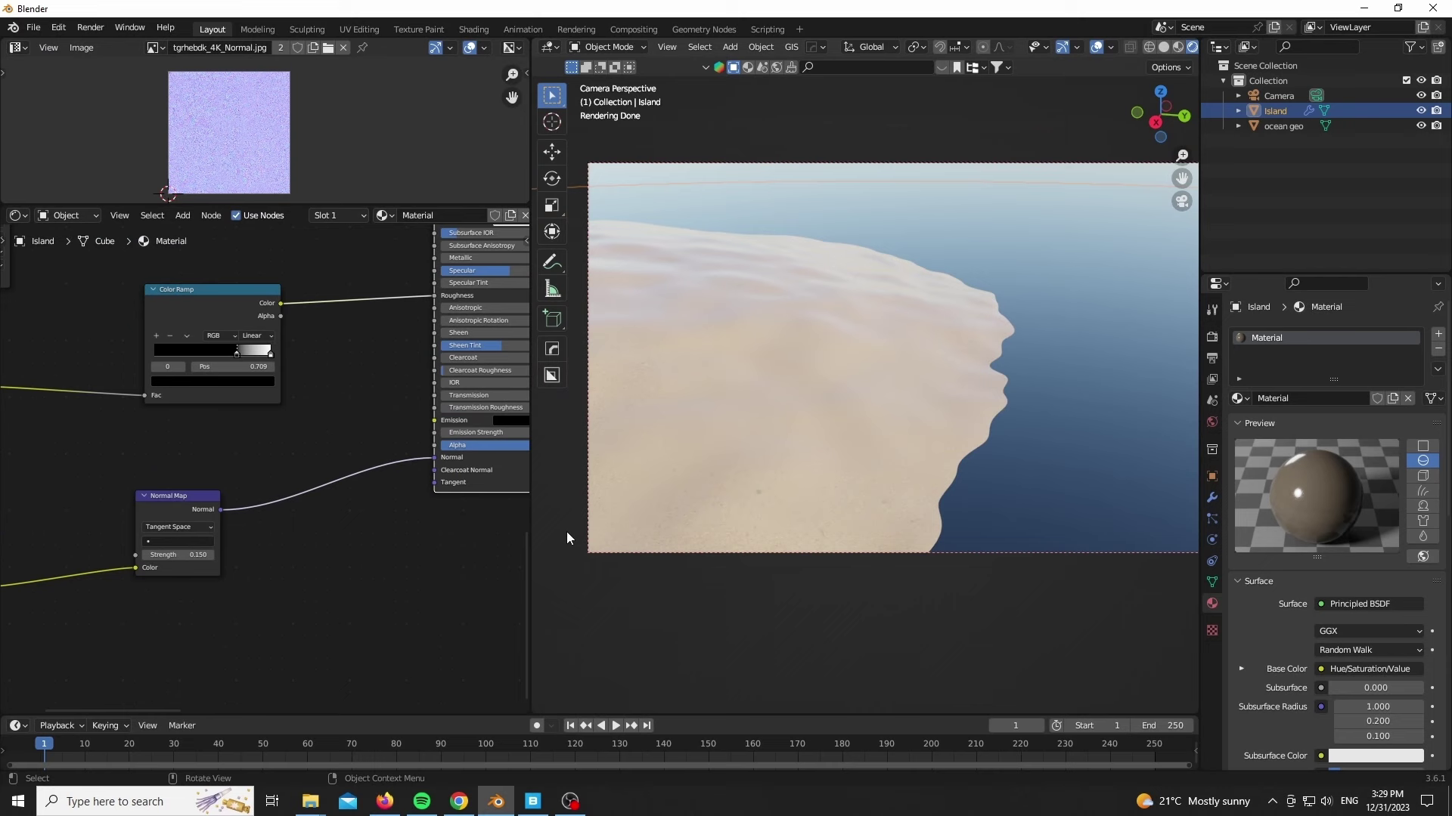
scroll(424, 616, down, 3)
scroll(107, 551, up, 3)
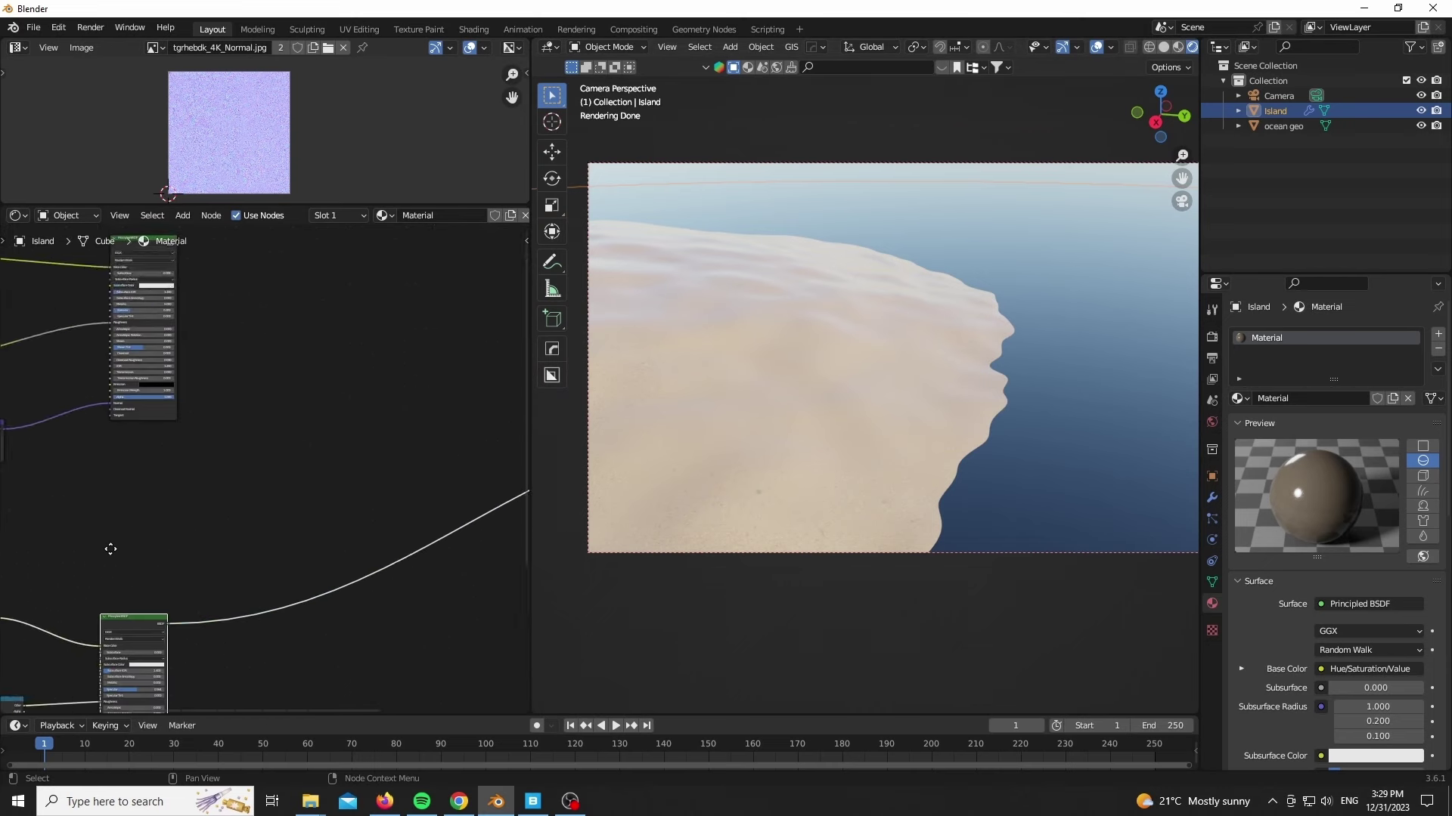
Keep the island selected and preview its dry sand Principled BSDF as the material output.
click(993, 508)
click(684, 392)
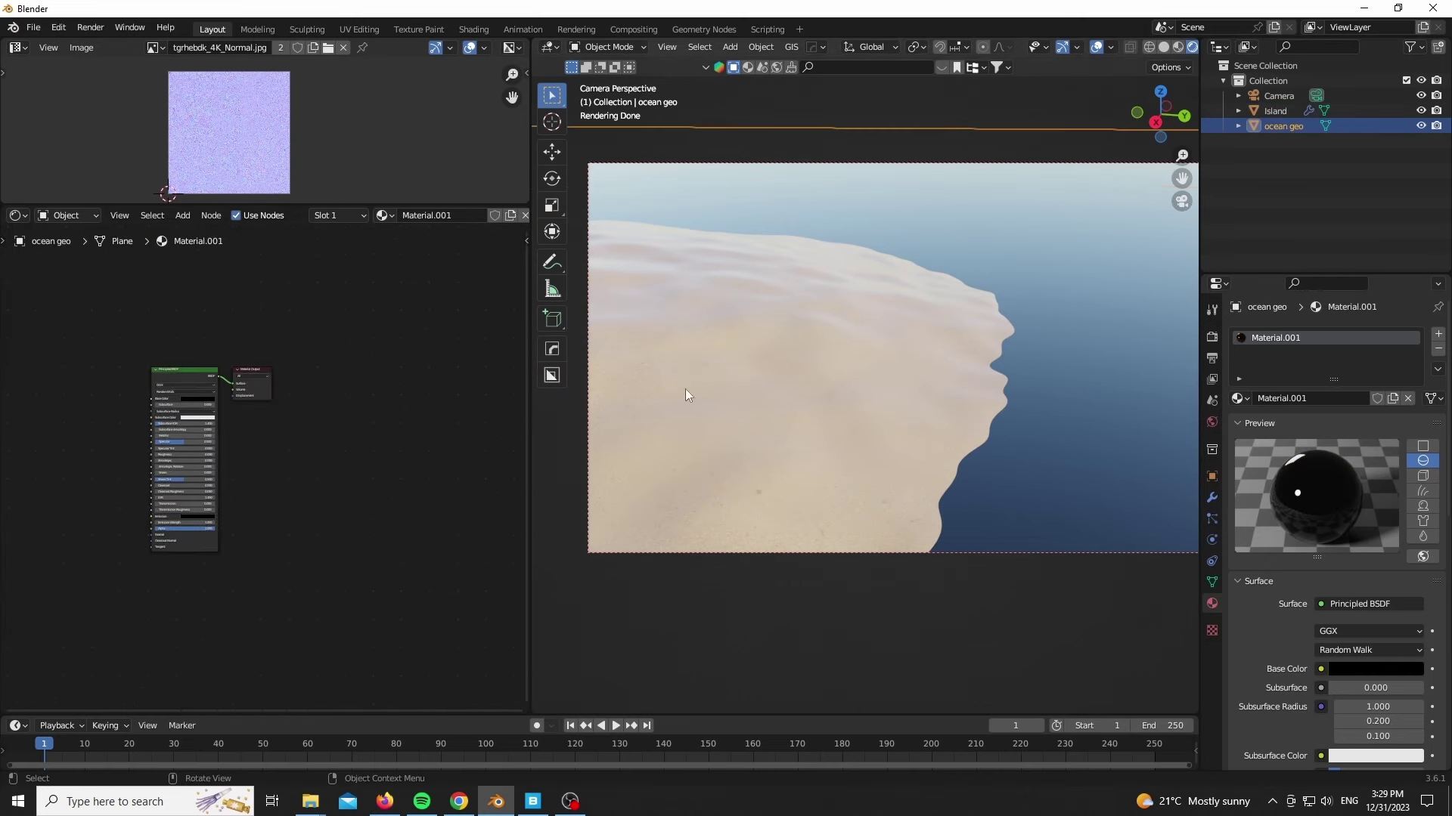
middle_drag(211, 429, 324, 357)
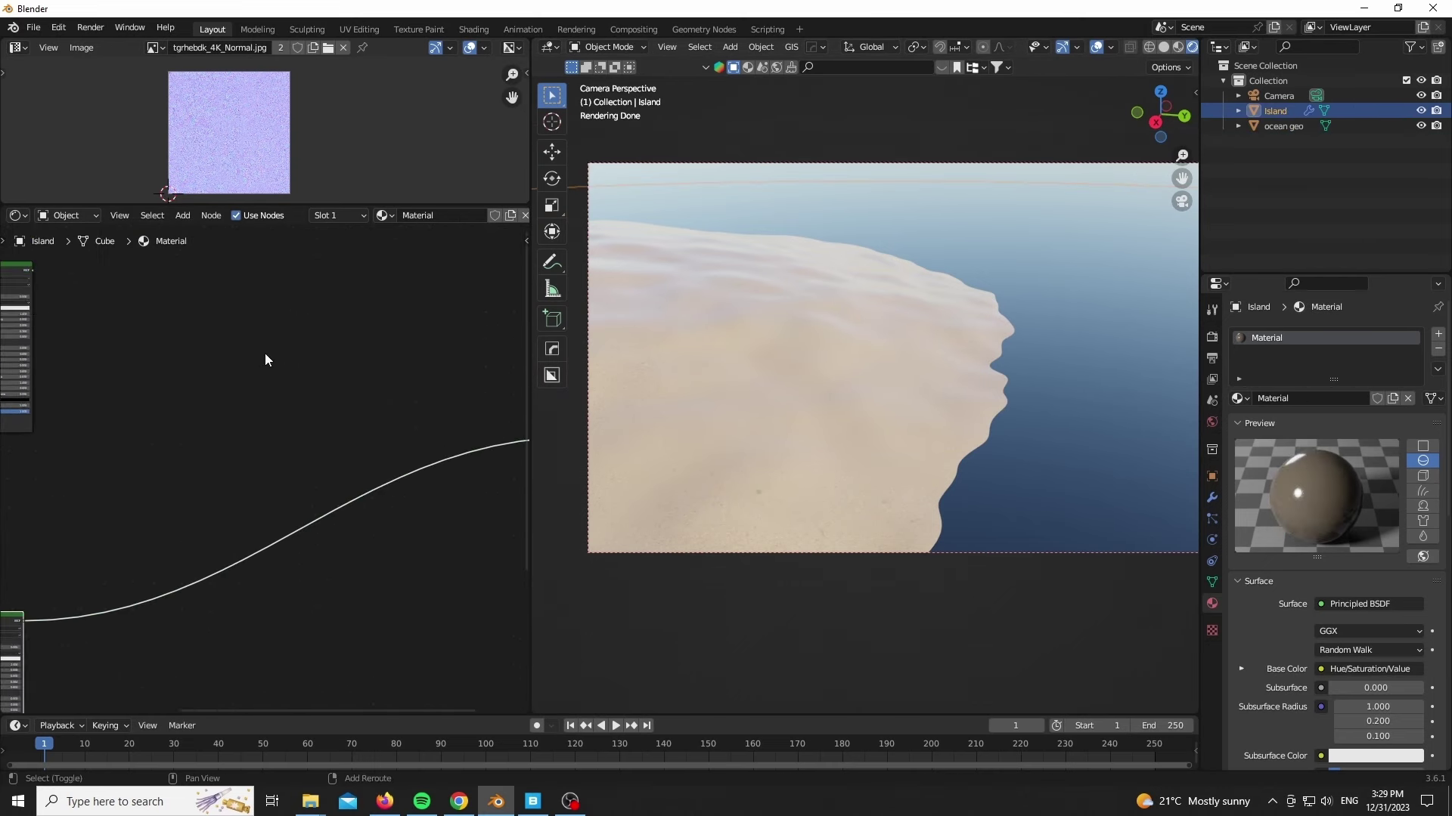
ctrl+shift+click(7, 275)
Add a Mix Shader after the dry sand shader and connect the wet sand shader to its second Shader input.
key(shift+a)
text(sm)
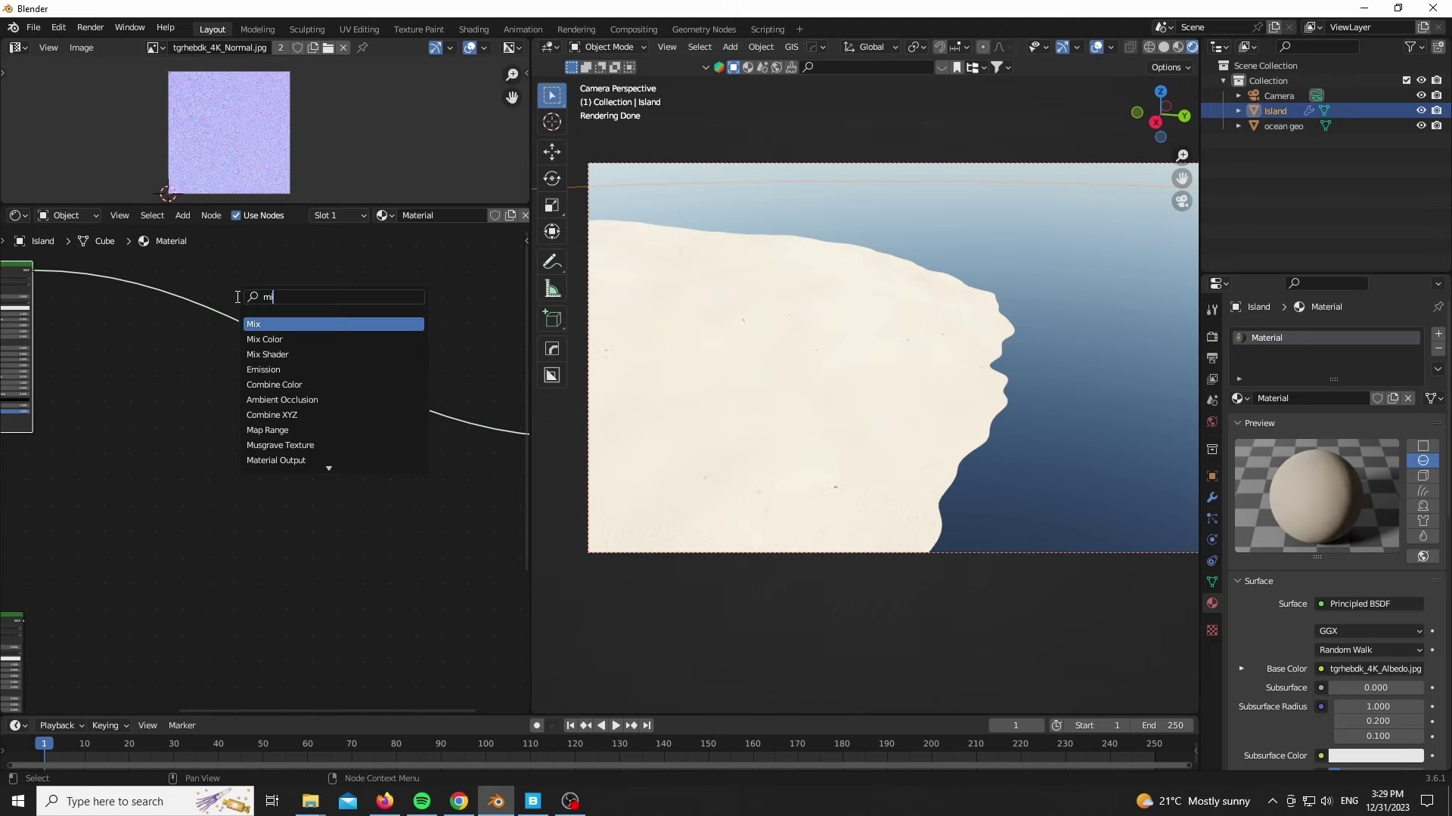
text(ix)
click(280, 355)
click(427, 425)
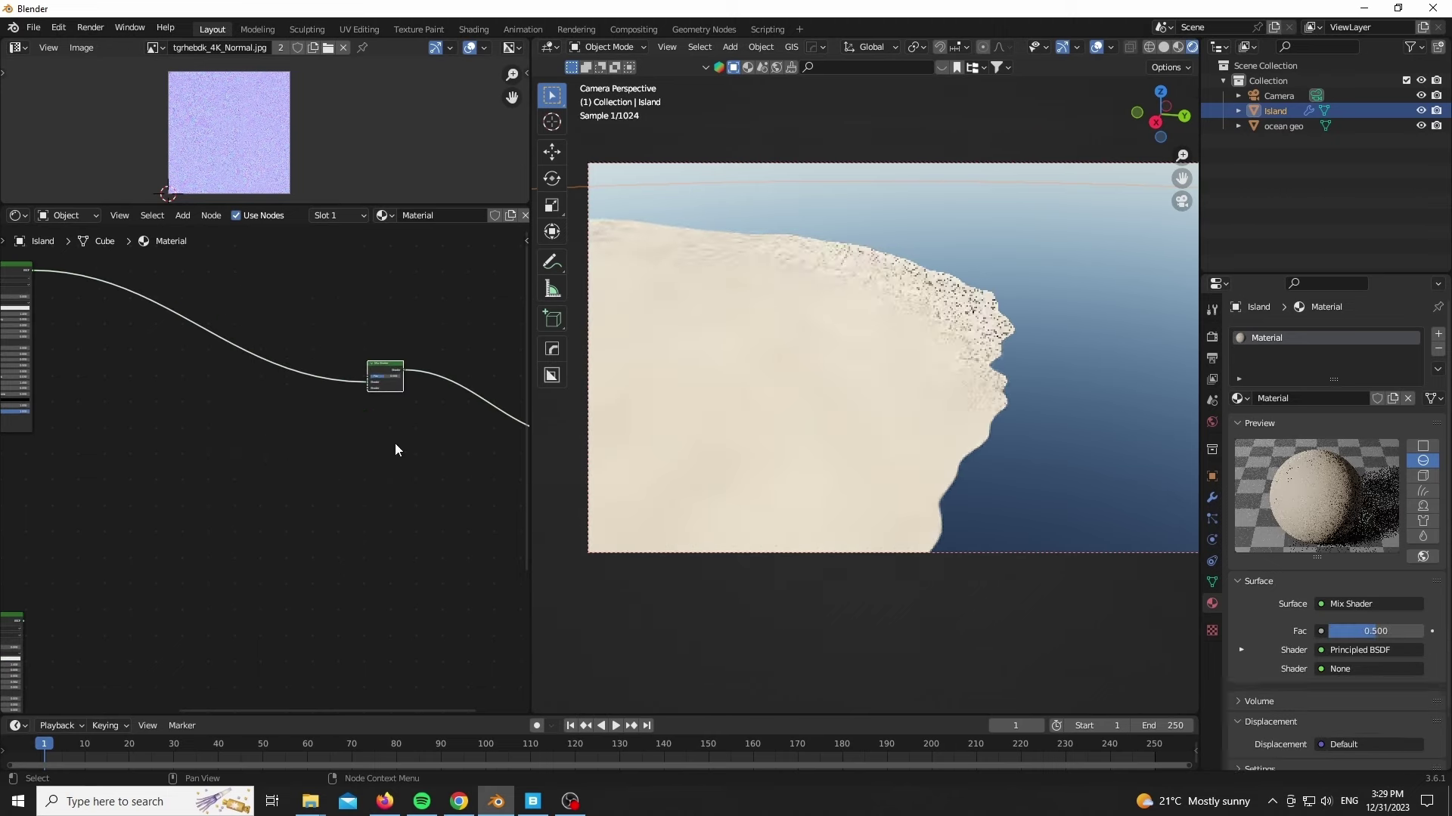
drag(25, 620, 366, 388)
middle_drag(296, 302, 365, 405)
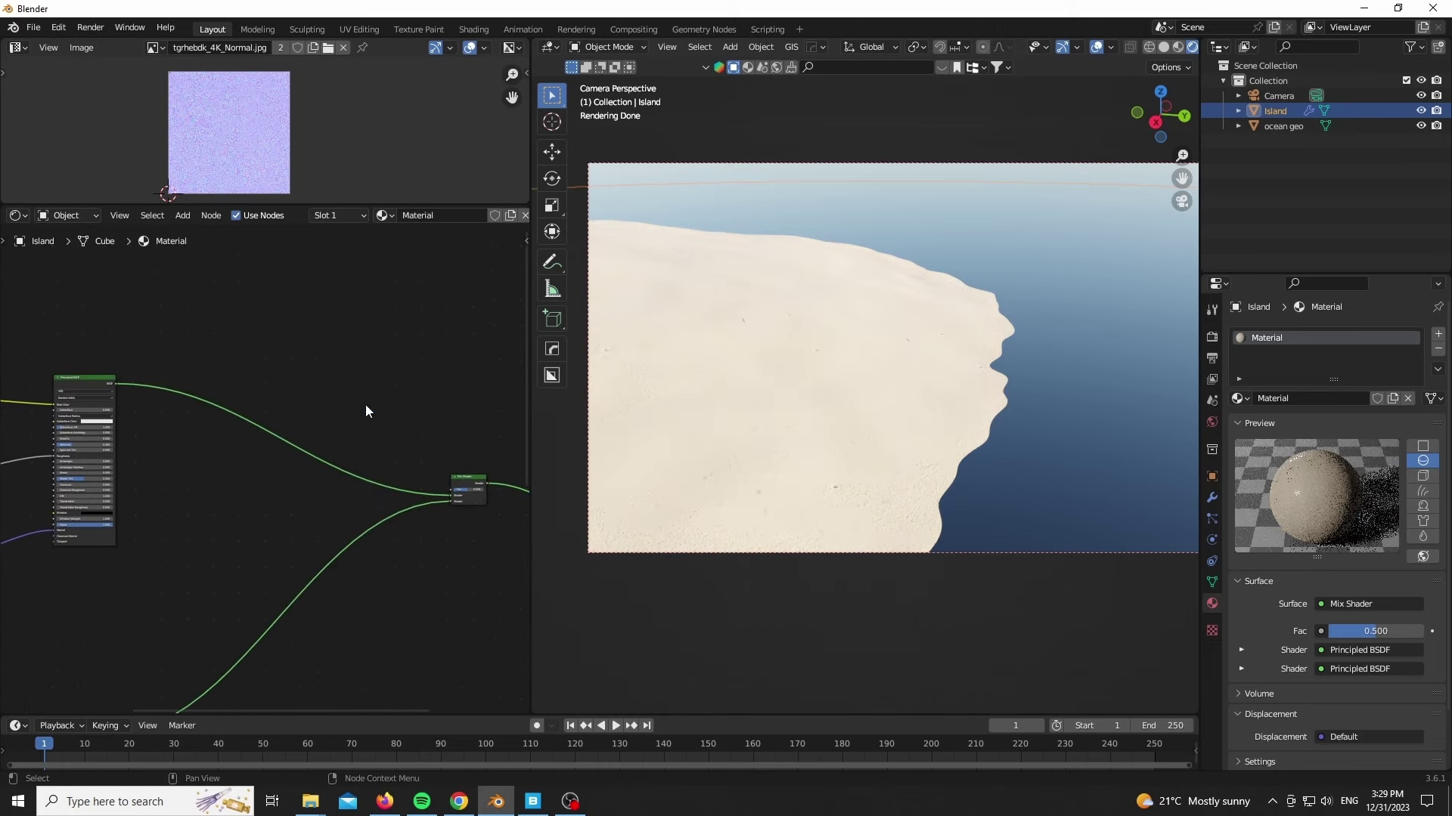
Add an Ambient Occlusion node above the sand shaders and preview its output on the island.
key(shift+a)
click(346, 351)
text(c)
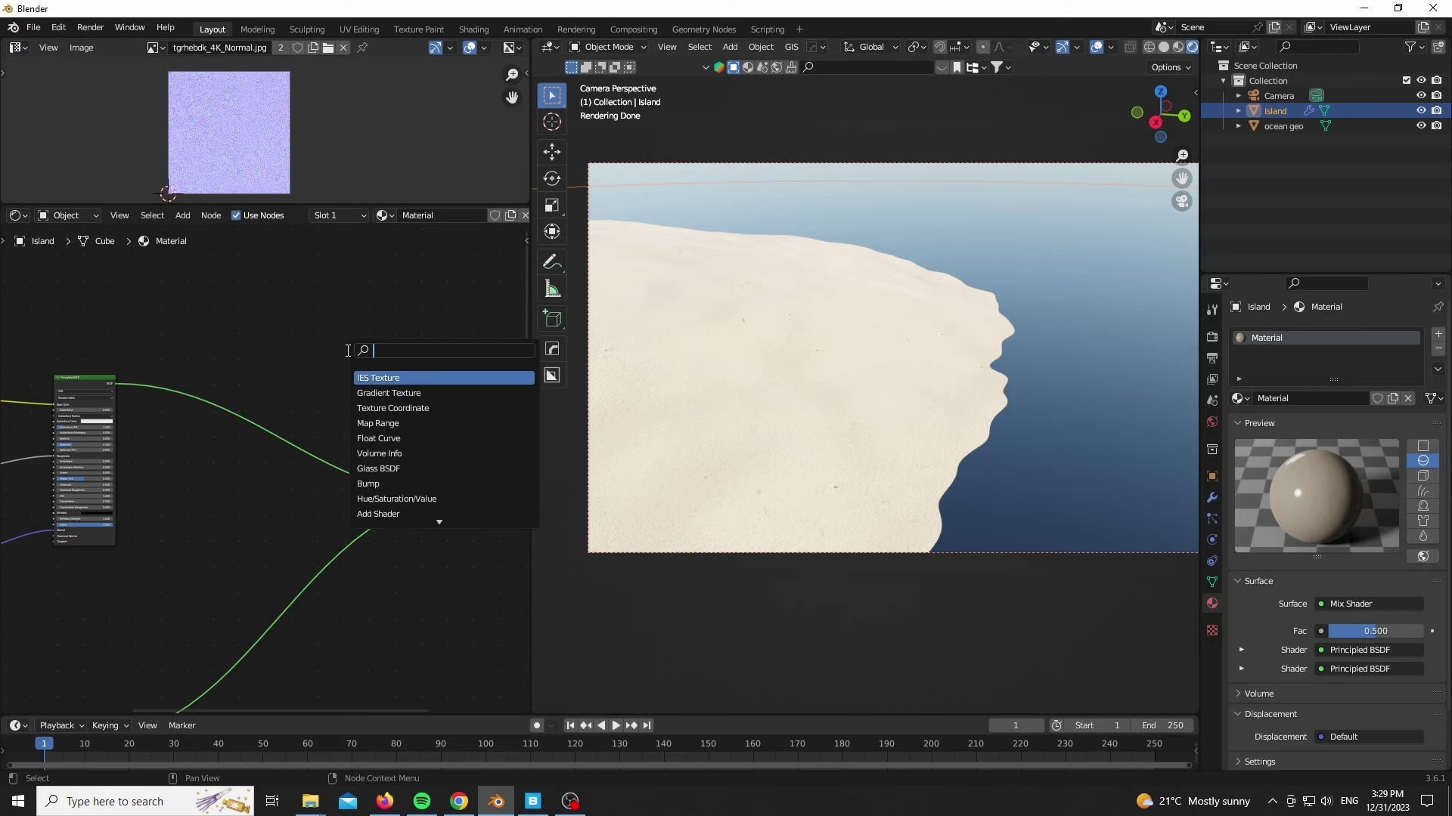
text(ao)
click(375, 393)
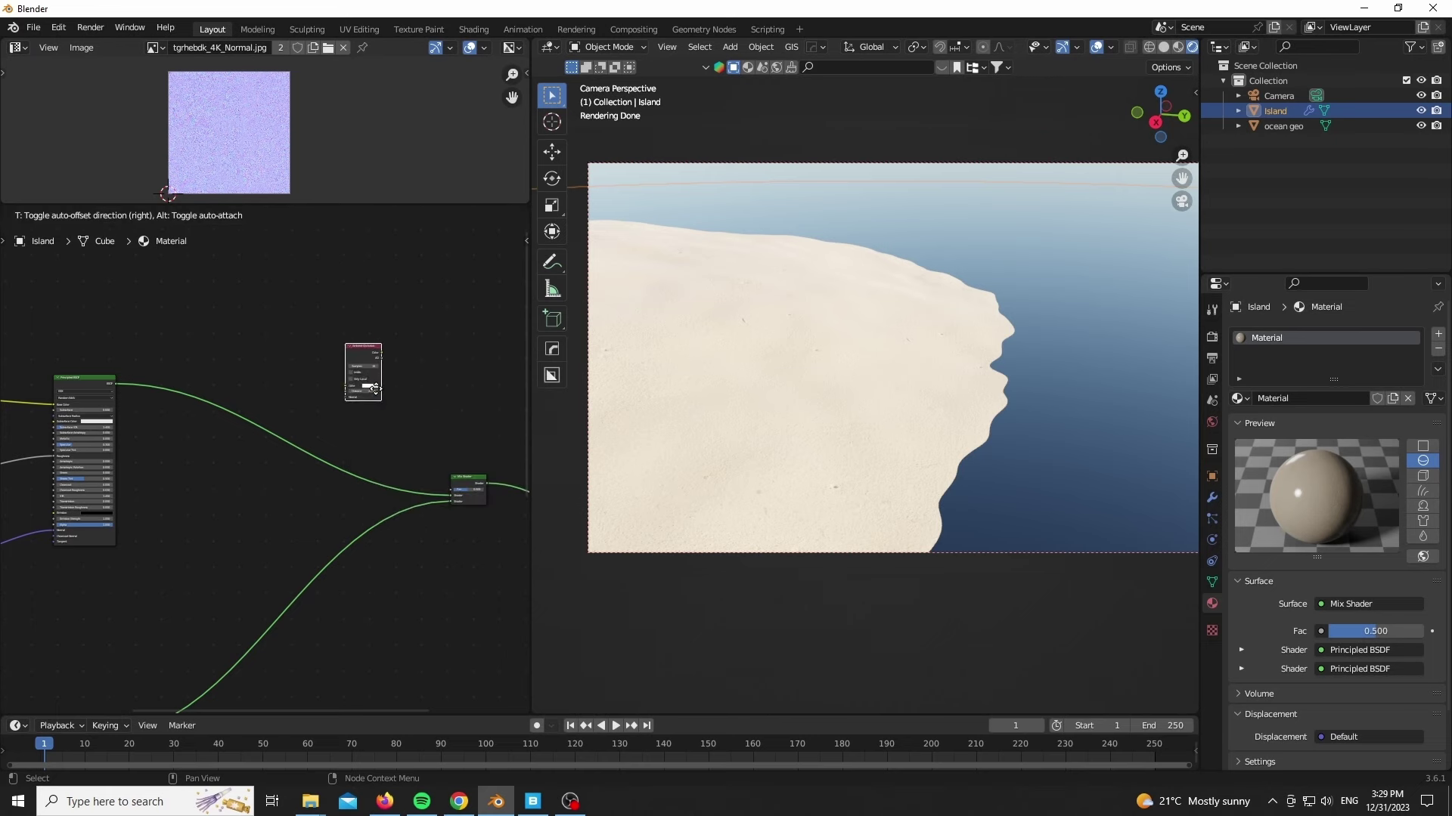
click(282, 351)
middle_drag(282, 350, 341, 426)
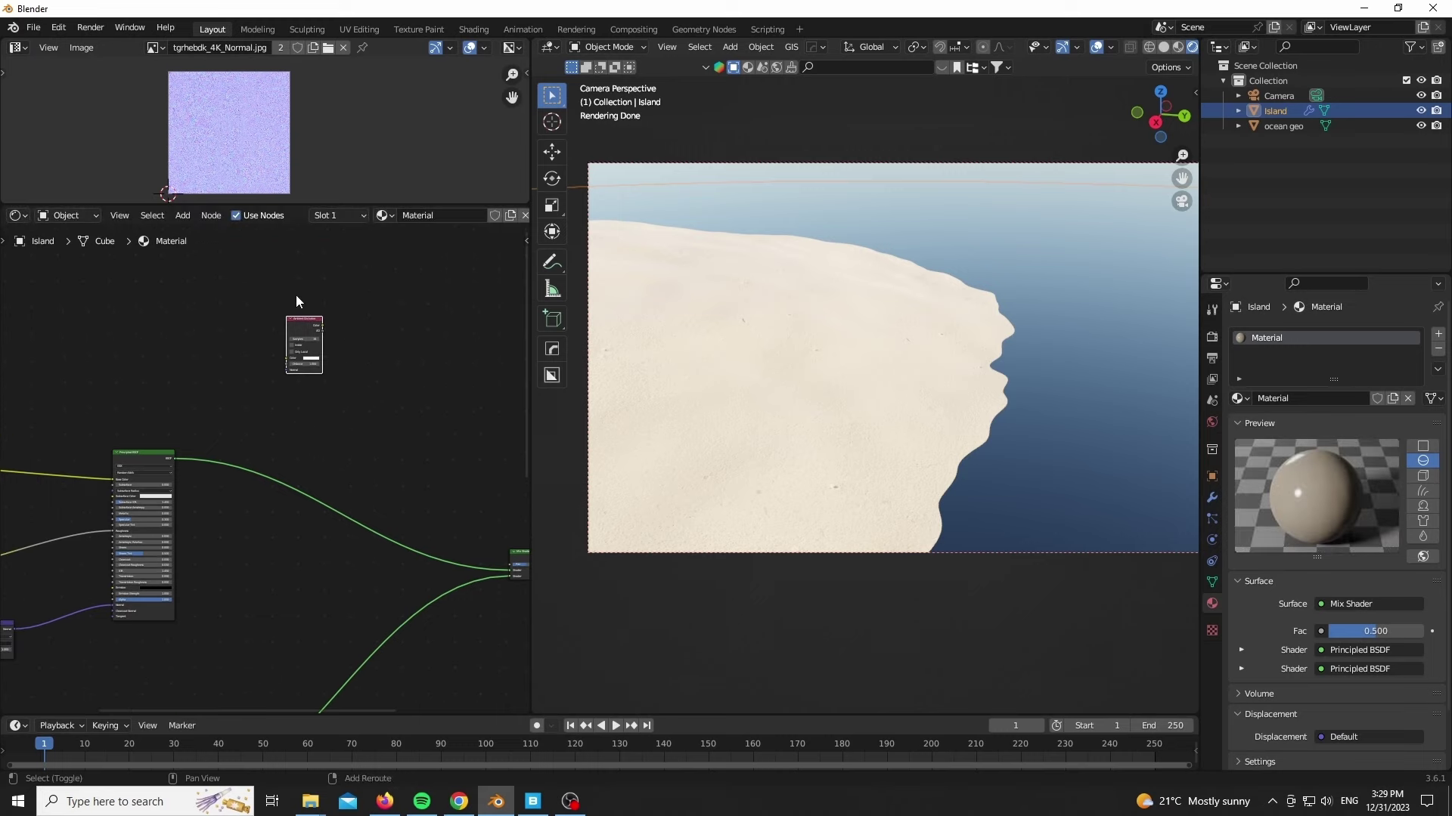
ctrl+shift+click(312, 332)
Enable Inside on the Ambient Occlusion node and check the island's shading up close and through the camera.
scroll(884, 451, up, 3)
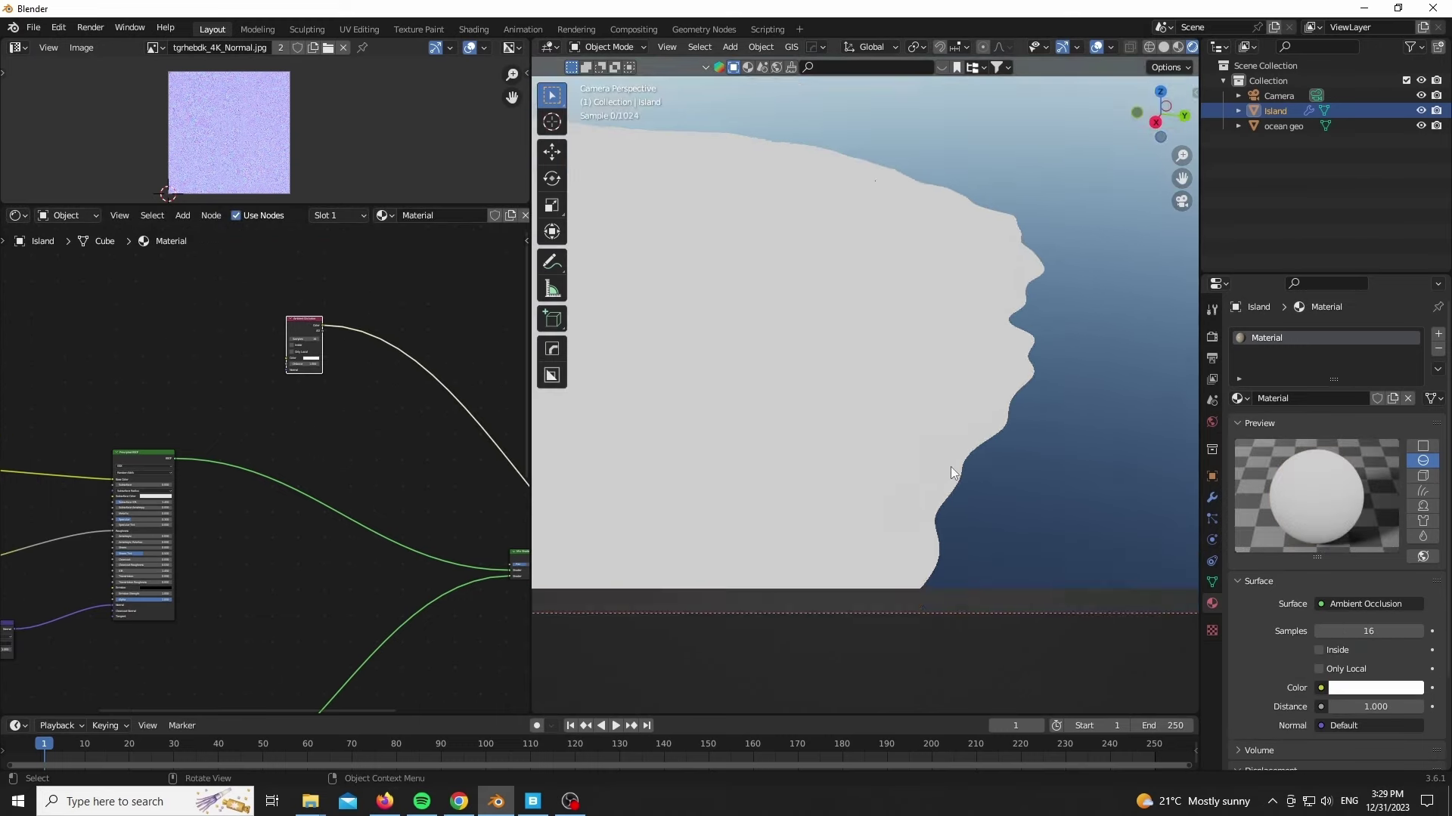
drag(1163, 134, 1137, 143)
scroll(680, 465, down, 8)
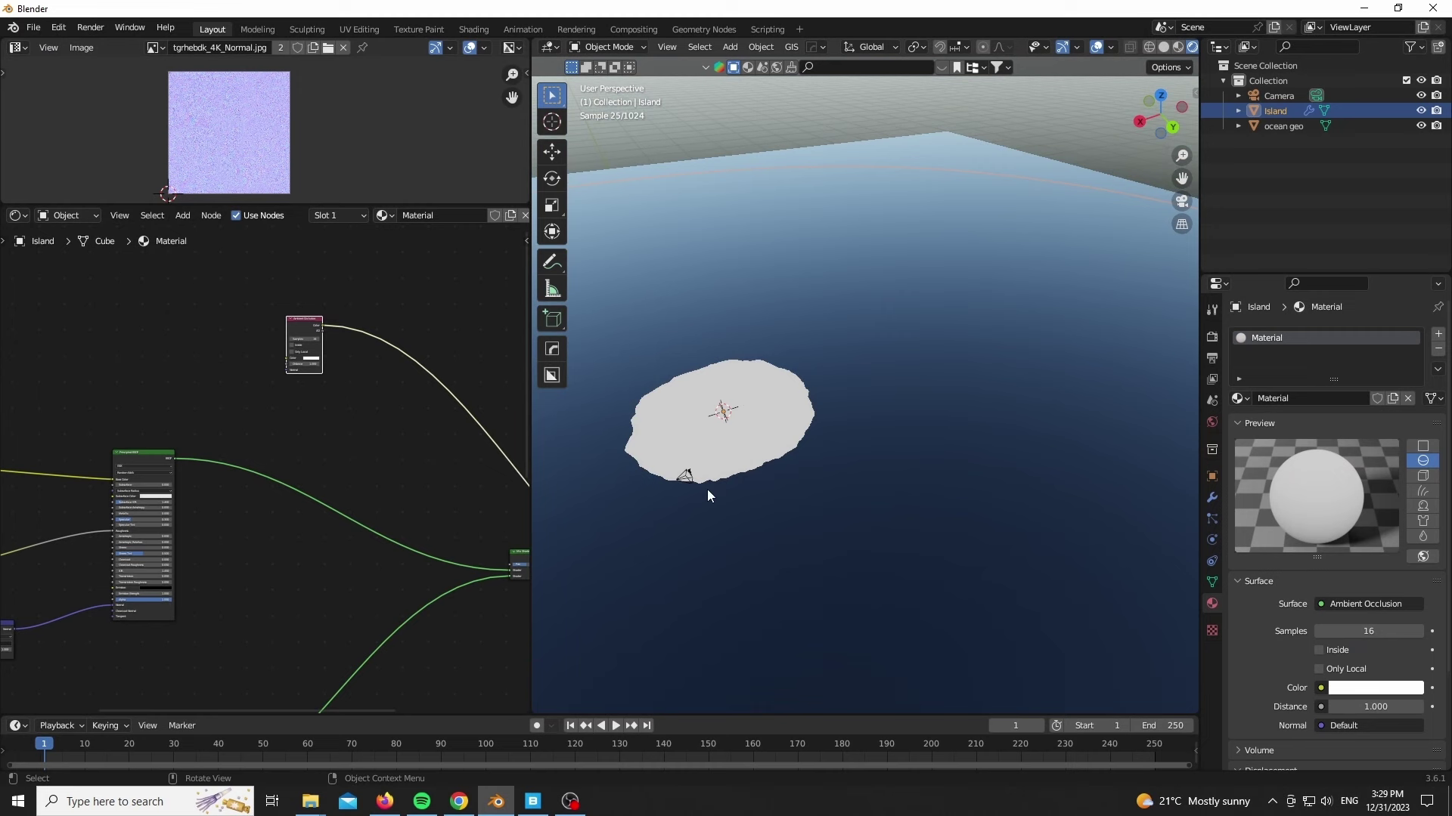
scroll(708, 495, up, 4)
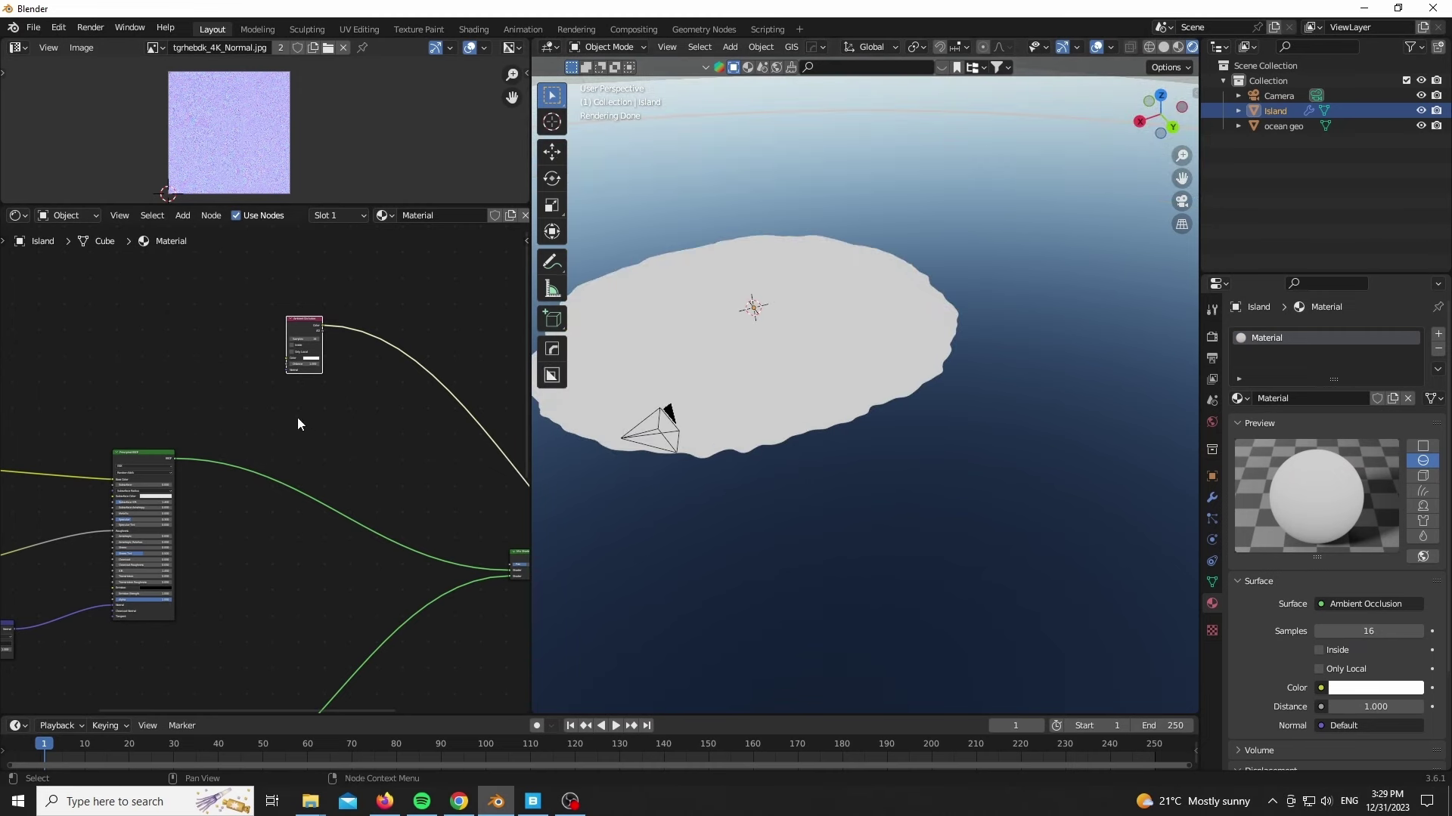
scroll(298, 425, up, 2)
scroll(373, 448, up, 2)
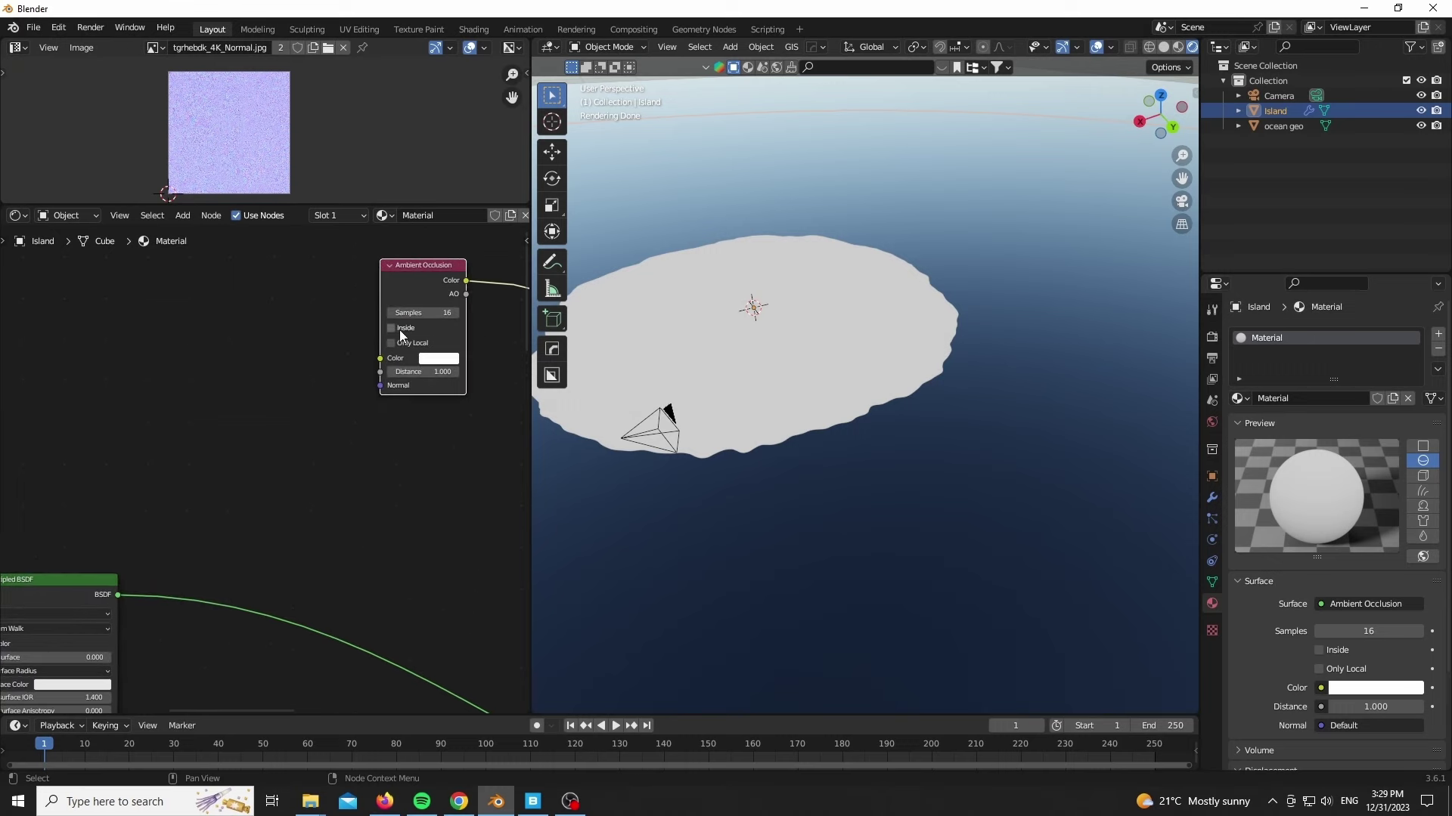
click(400, 331)
scroll(814, 437, up, 4)
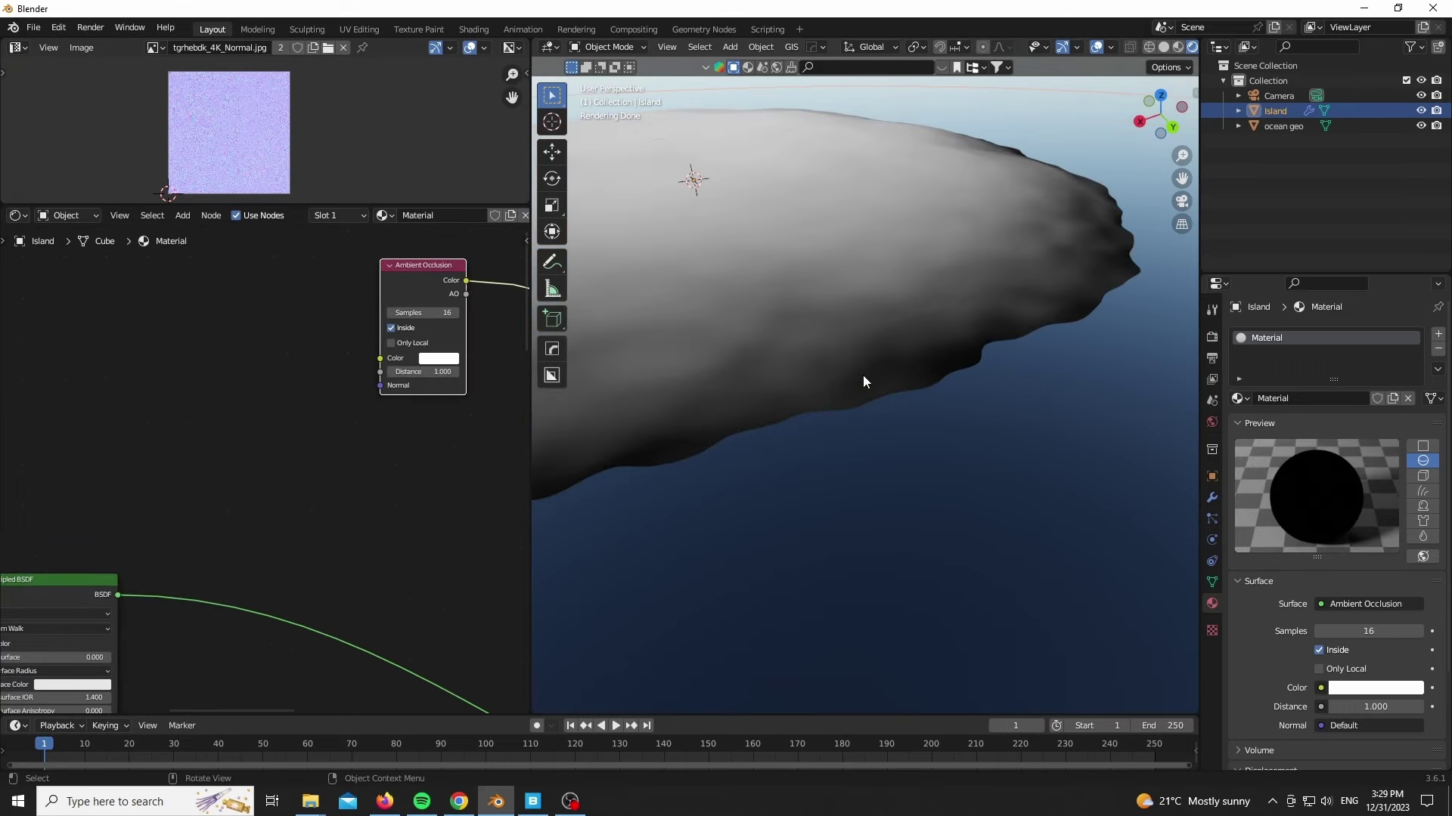
key(KP_0)
scroll(933, 502, down, 3)
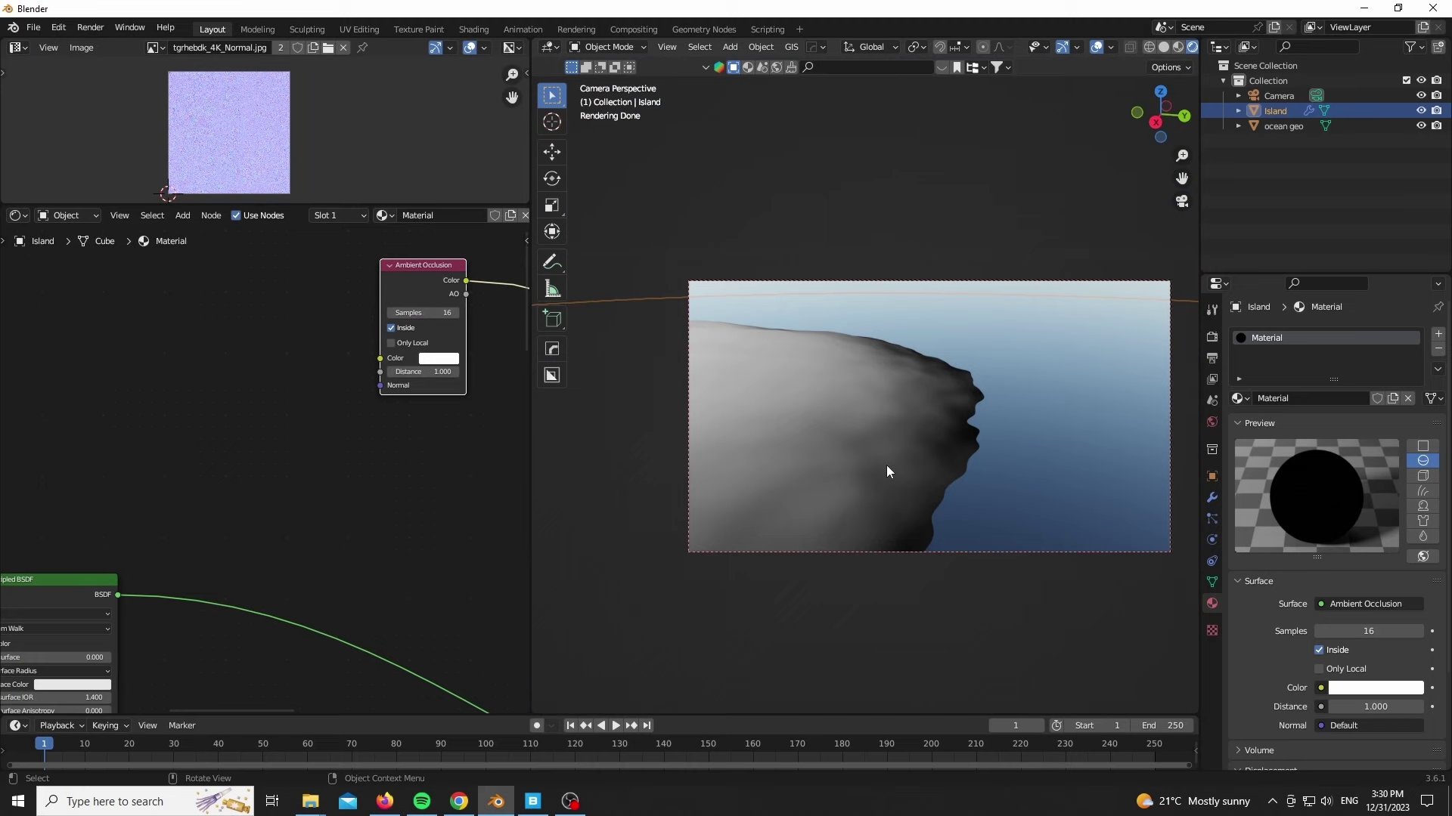
scroll(822, 543, up, 2)
scroll(822, 543, down, 2)
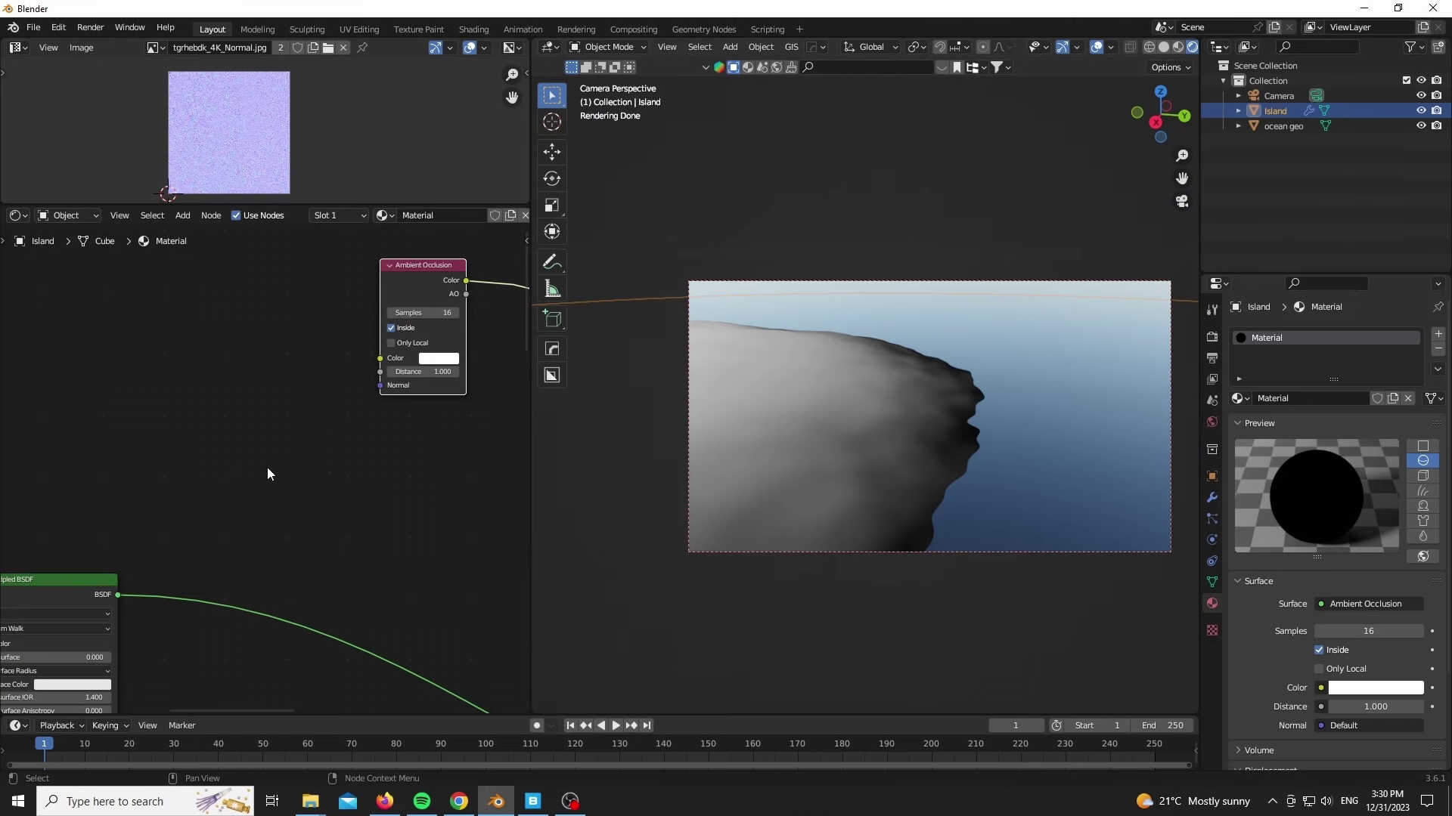
Add a Noise Texture before the Ambient Occlusion node and preview the noise on the island.
middle_drag(267, 469, 337, 488)
middle_drag(351, 339, 341, 369)
key(shift+a)
click(66, 292)
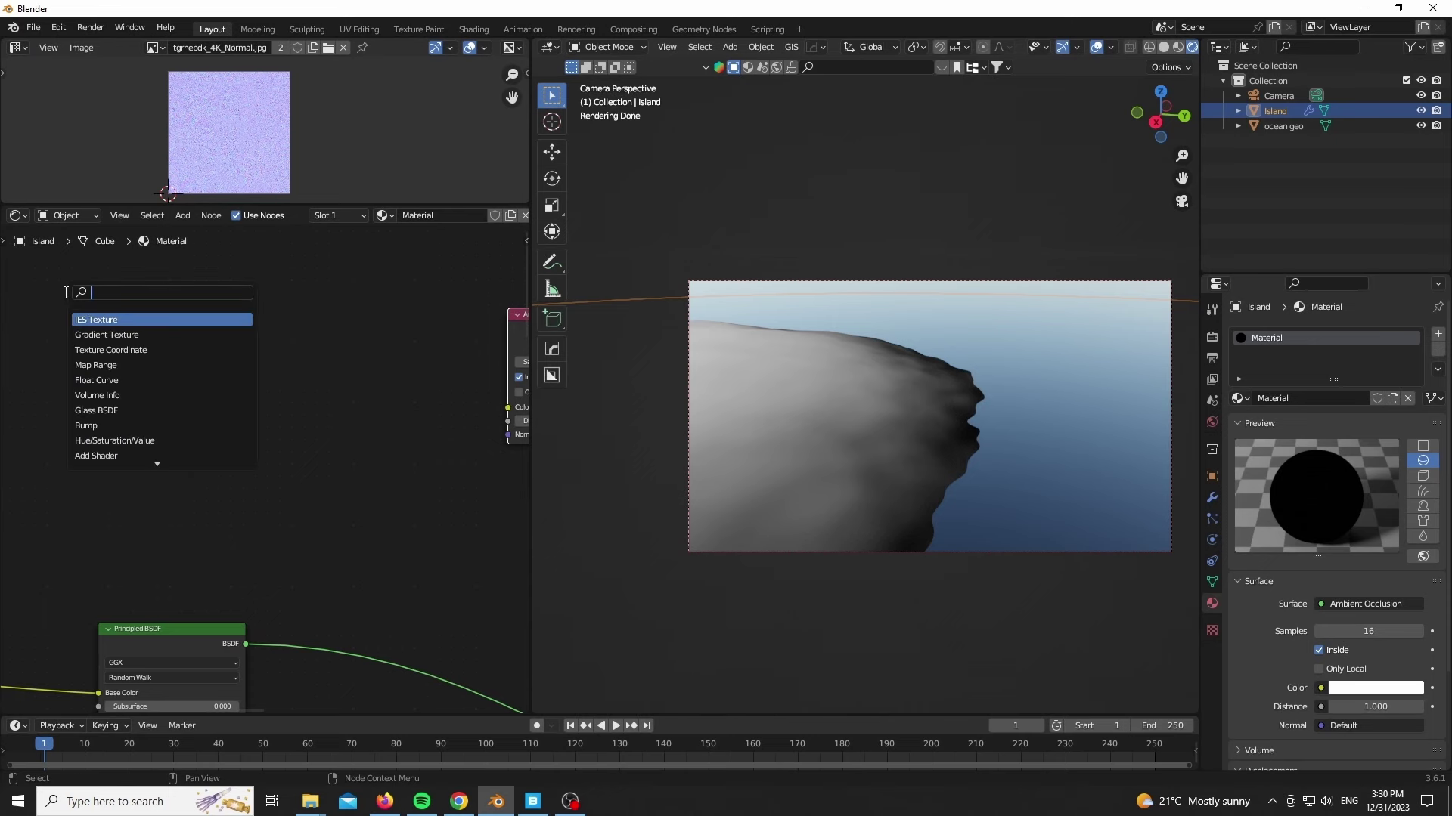
text(noi)
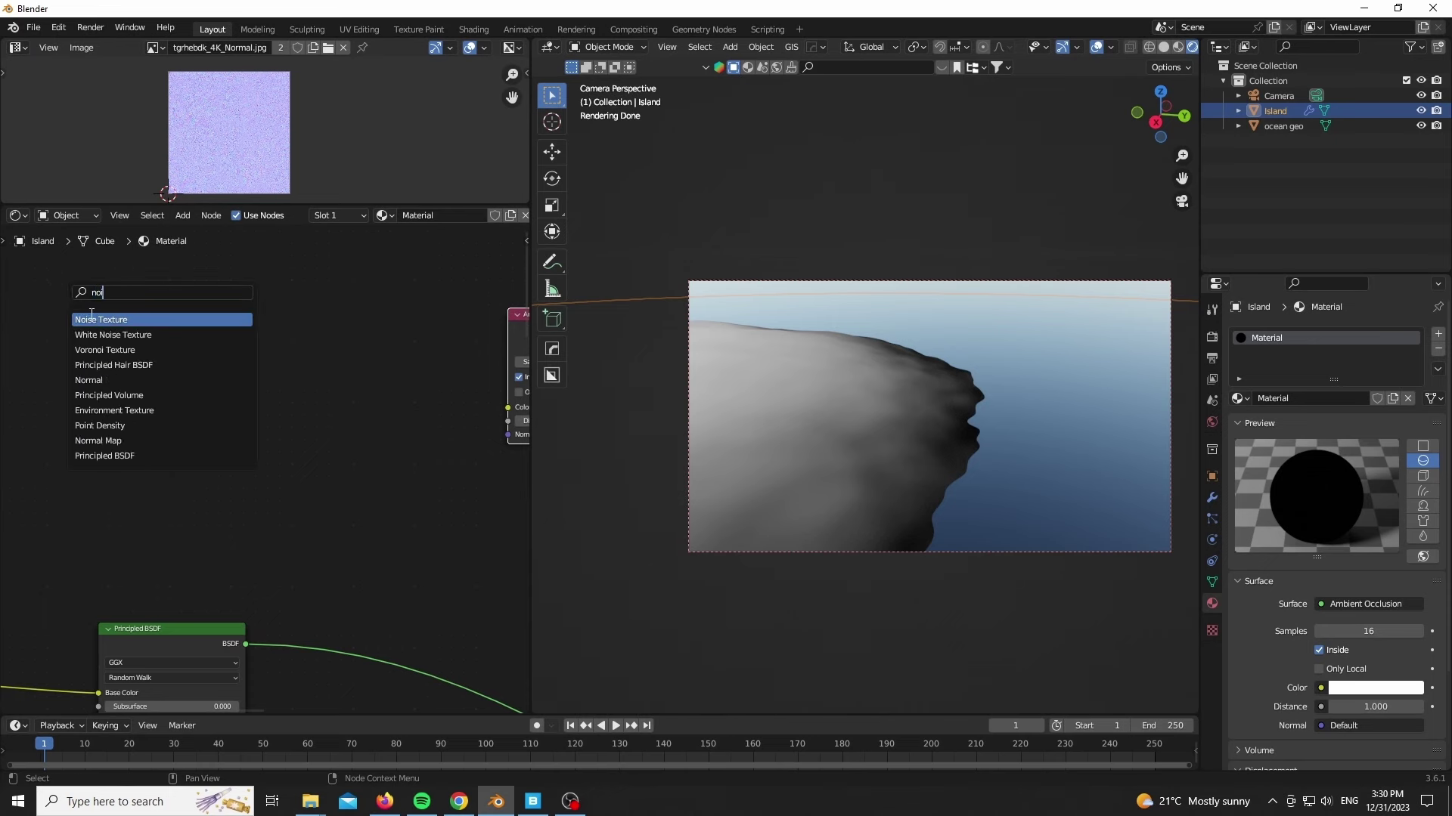
click(98, 319)
click(121, 307)
drag(162, 295, 507, 407)
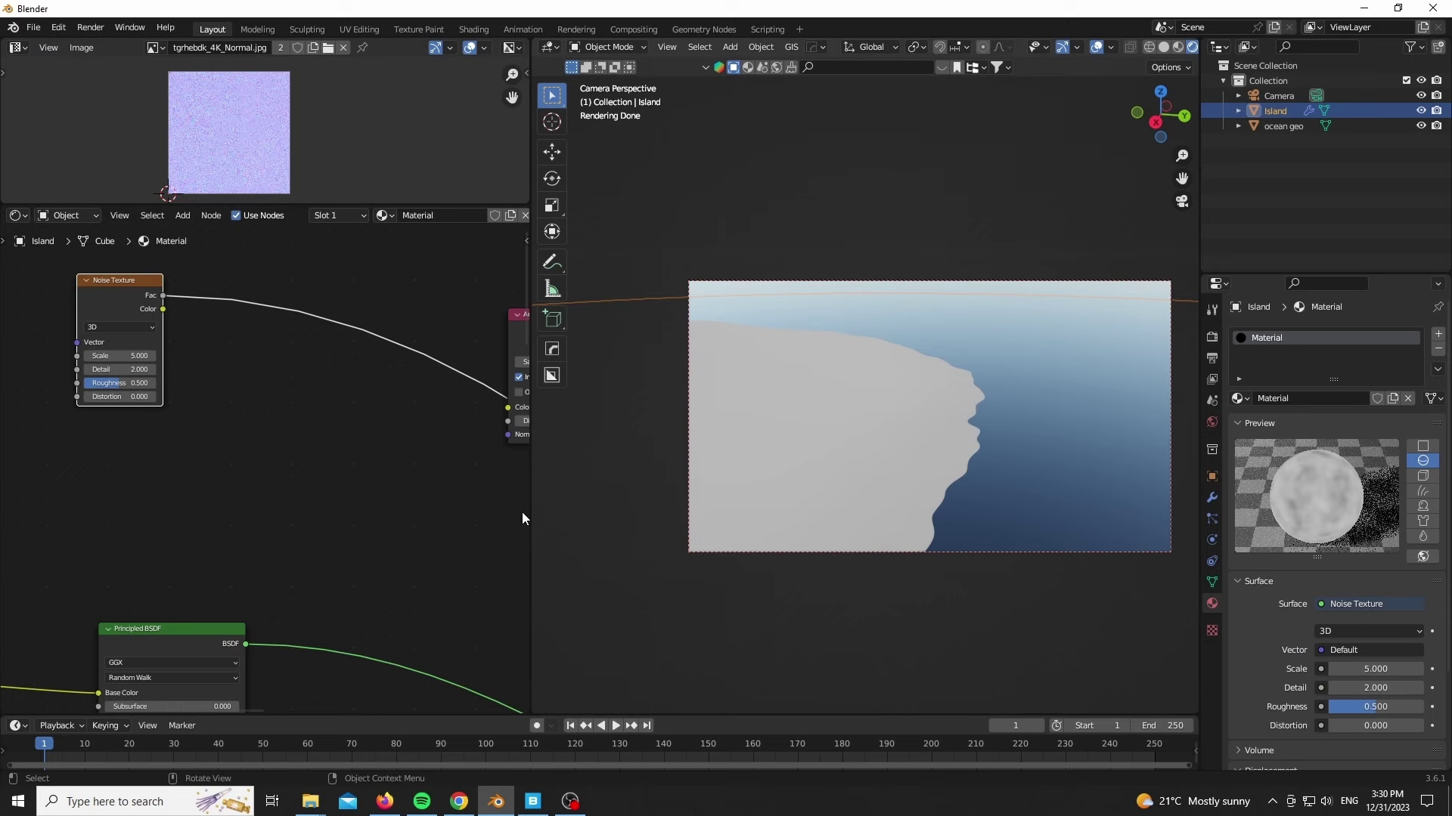
Add Texture Coordinate and Mapping nodes to the Noise Texture and drive the mapping with Object coordinates.
middle_drag(38, 510, 161, 481)
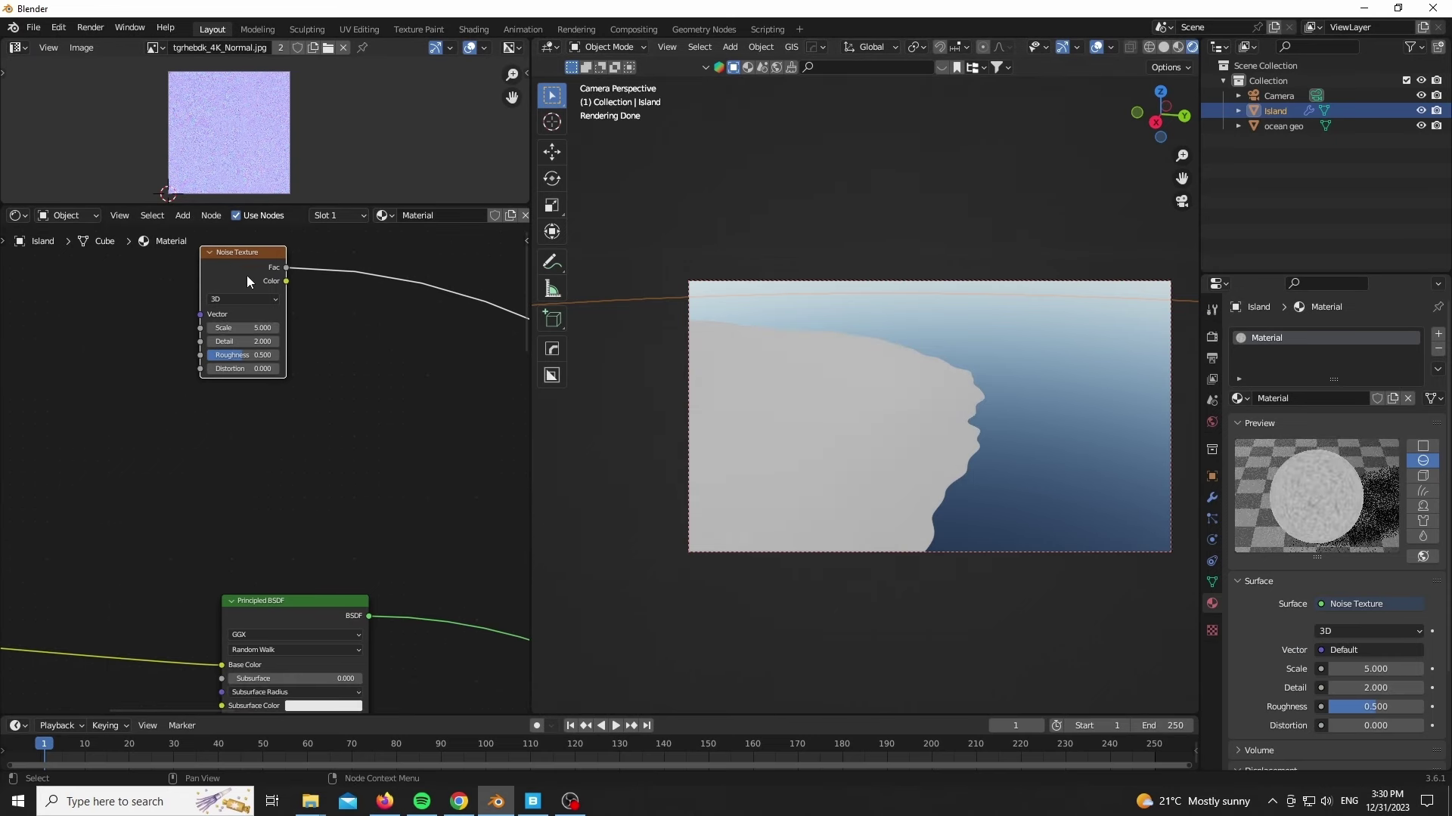
key(ctrl+t)
middle_drag(178, 466, 329, 481)
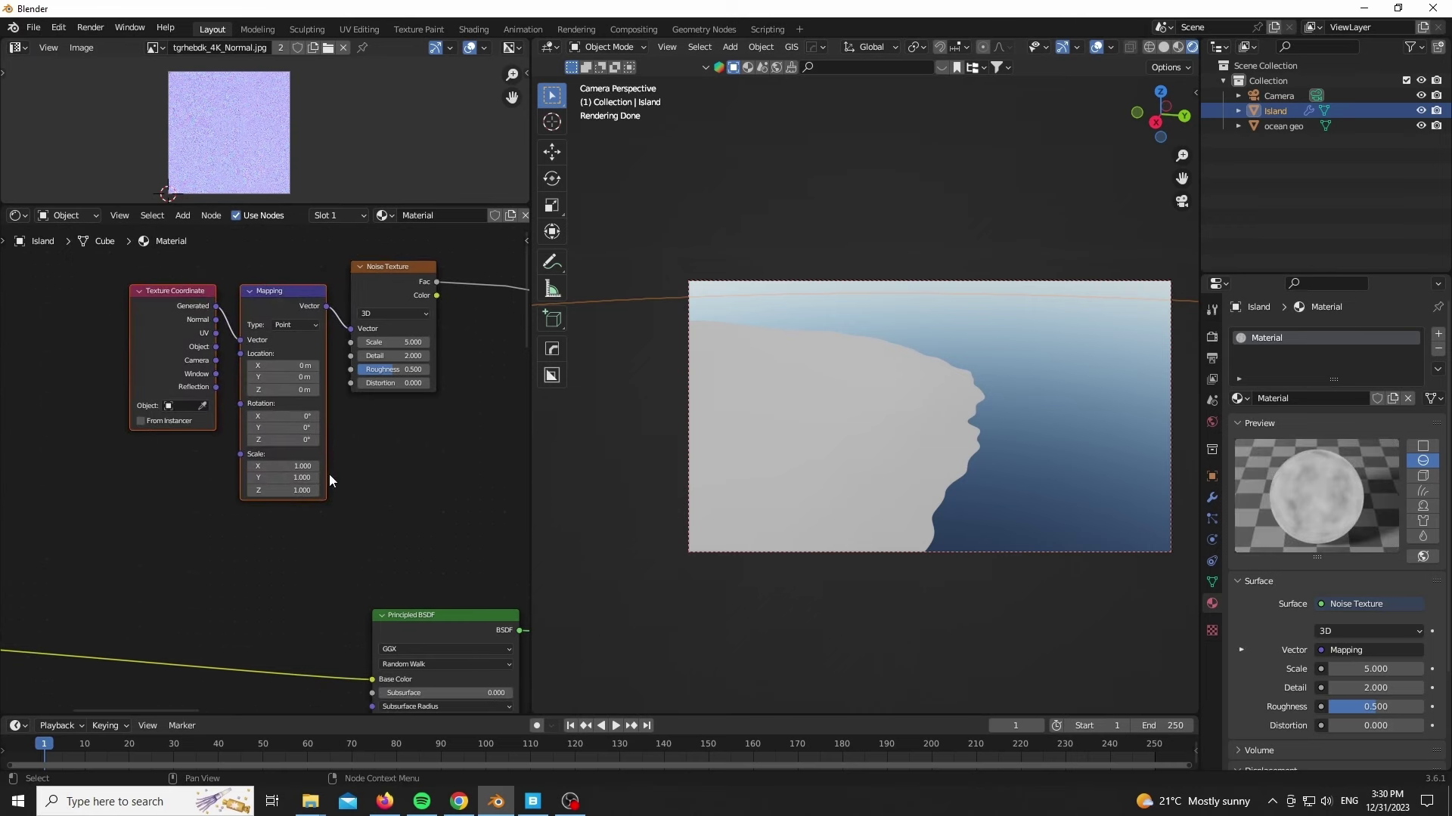
drag(239, 344, 241, 343)
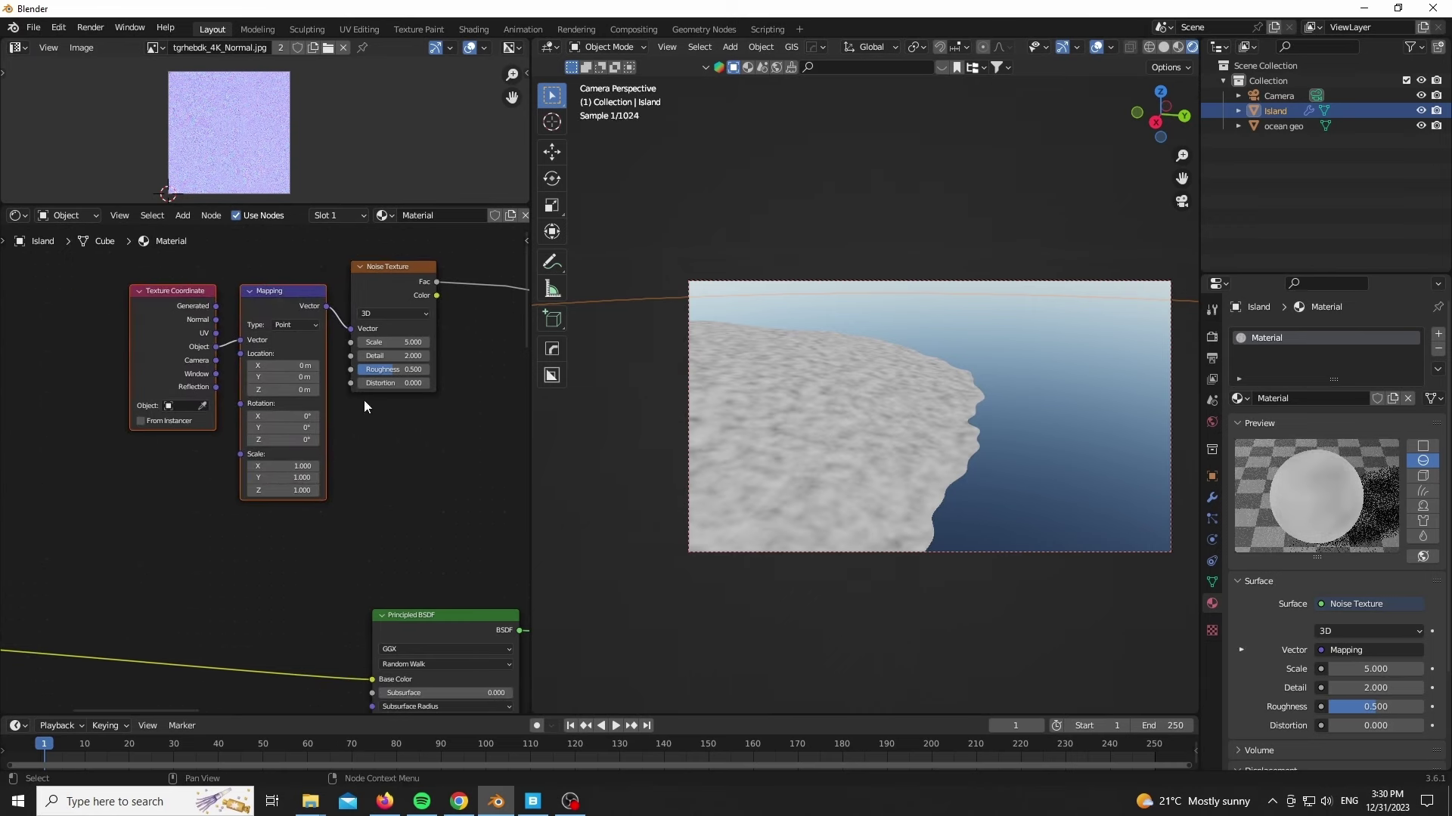
Set the Noise Texture's Scale to 5.190 and Detail to 15, and inspect the pattern in the camera view.
middle_drag(379, 437, 234, 452)
scroll(307, 463, up, 5)
drag(226, 305, 317, 325)
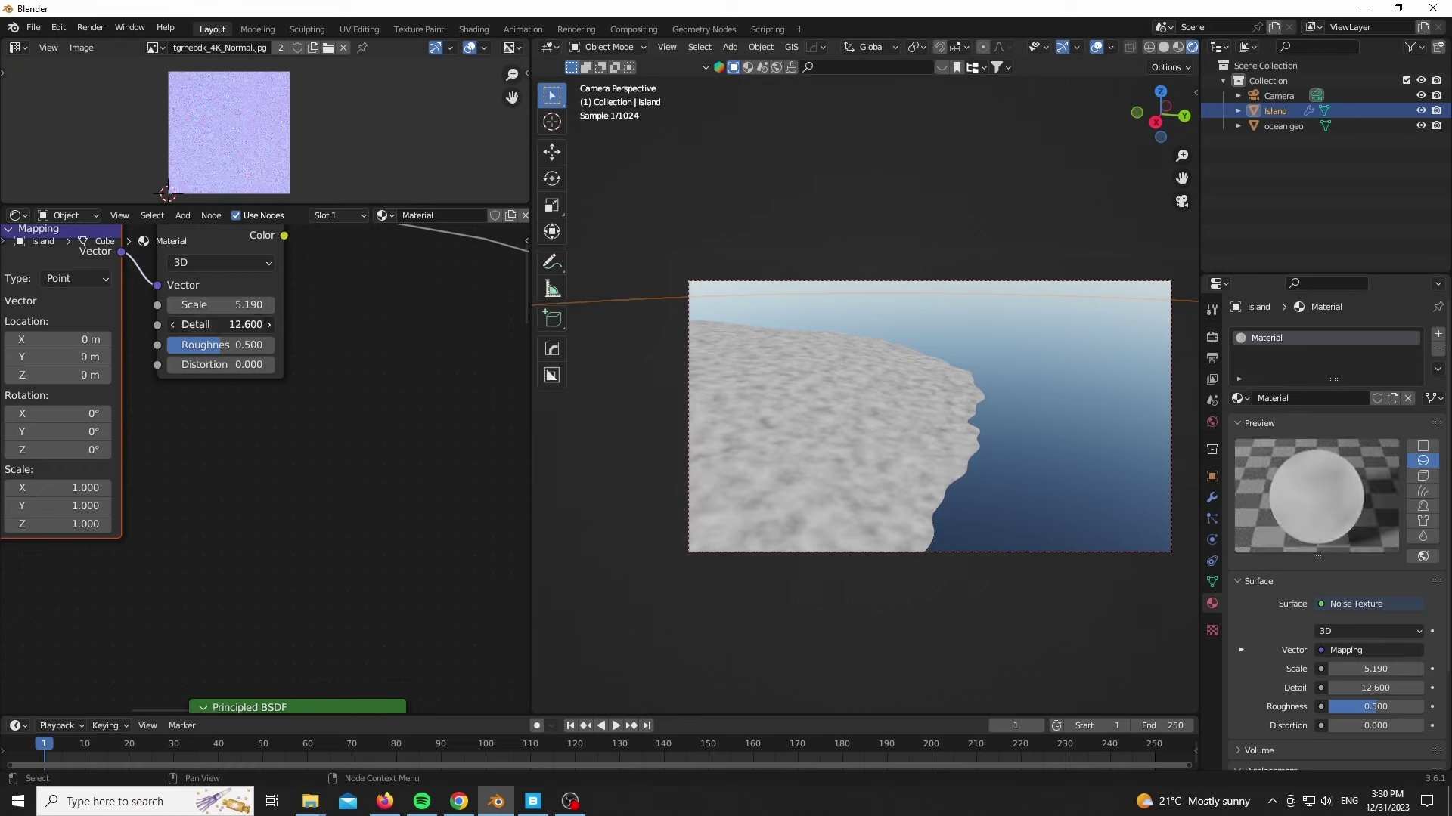
scroll(914, 559, up, 10)
scroll(734, 615, down, 5)
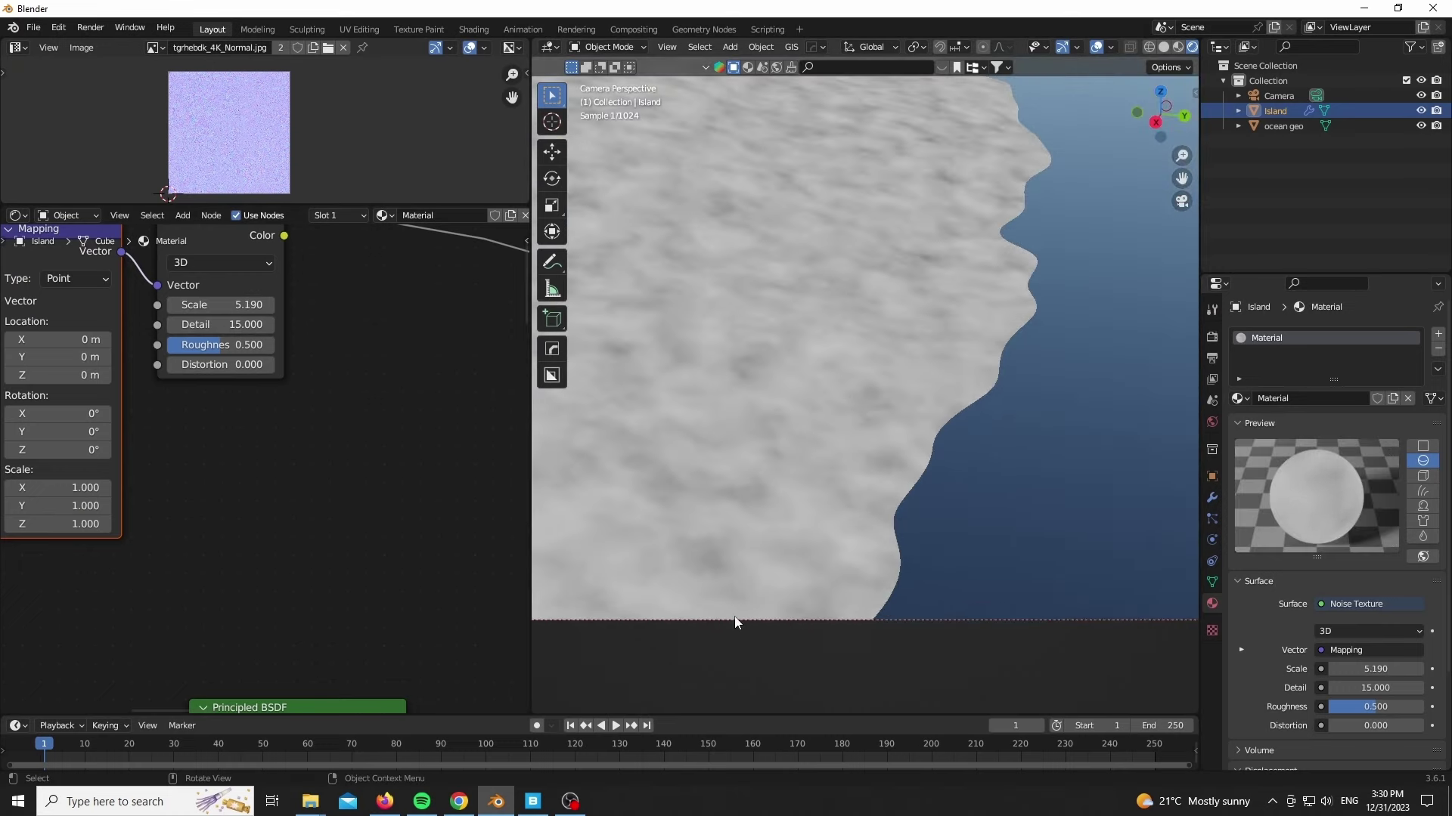
scroll(130, 516, down, 3)
Connect the Noise Texture's Fac to the Ambient Occlusion node's Distance and preview the occlusion on the island.
middle_drag(274, 529, 123, 518)
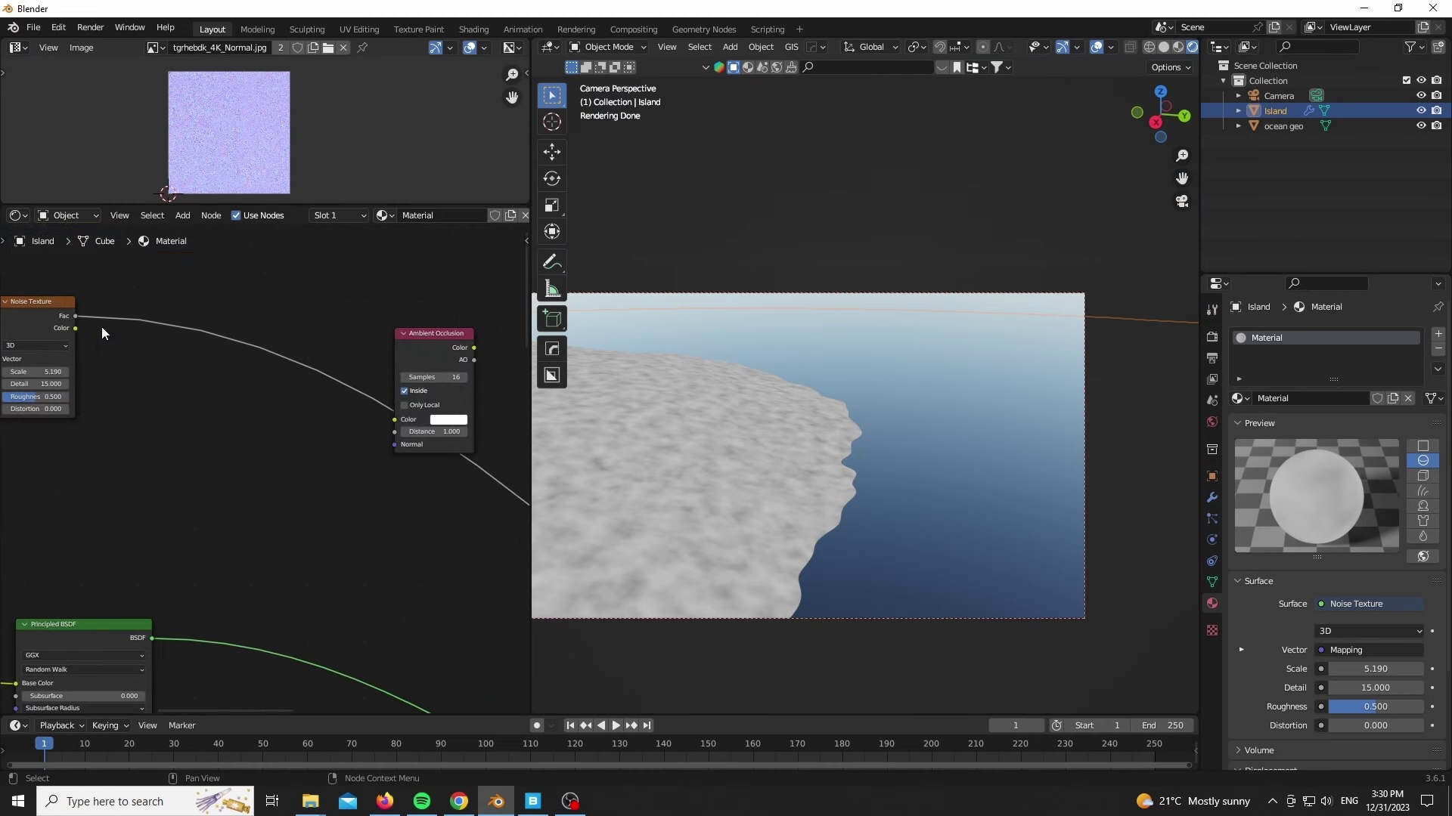
drag(76, 316, 404, 440)
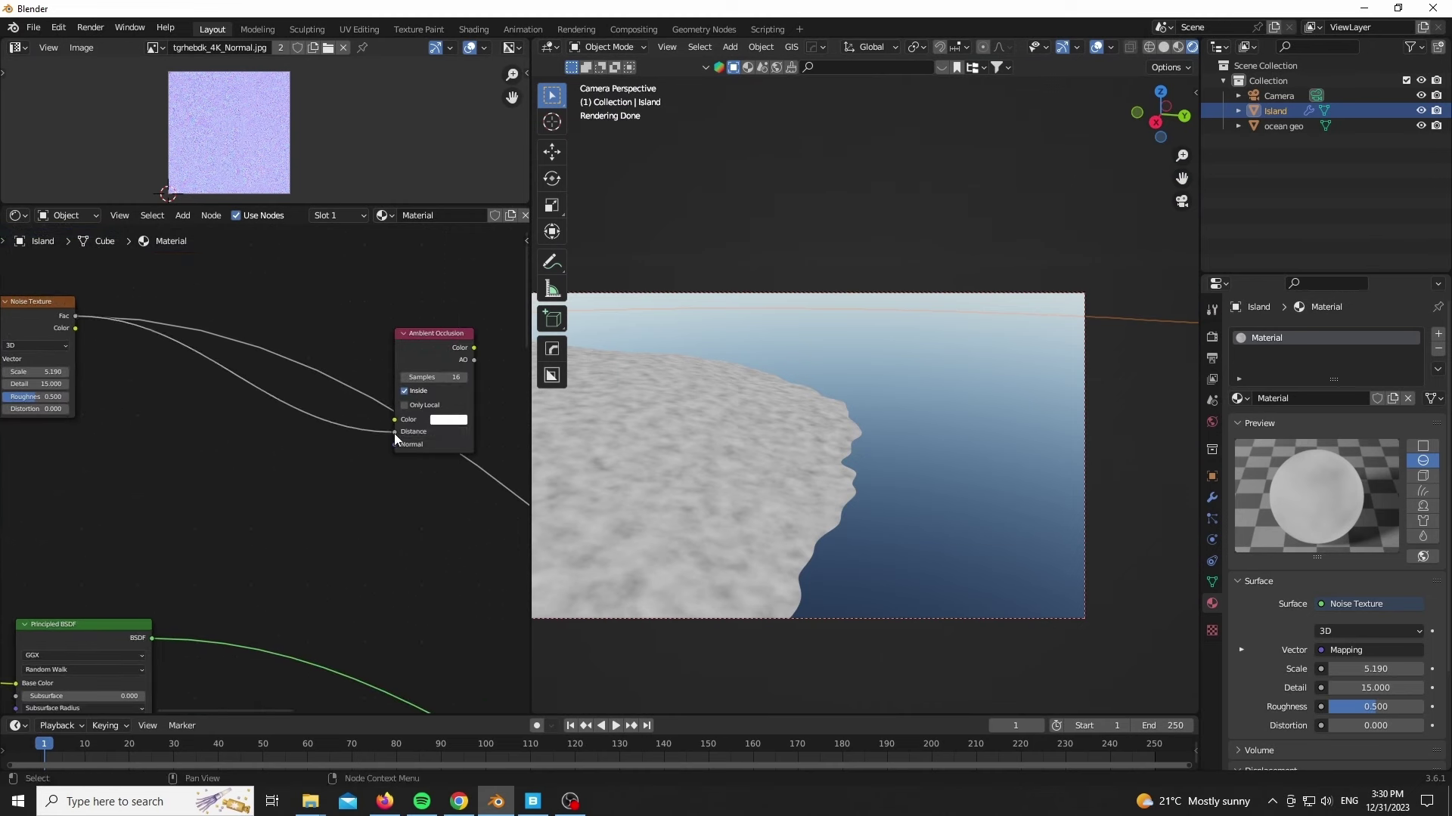
ctrl+shift+click(440, 345)
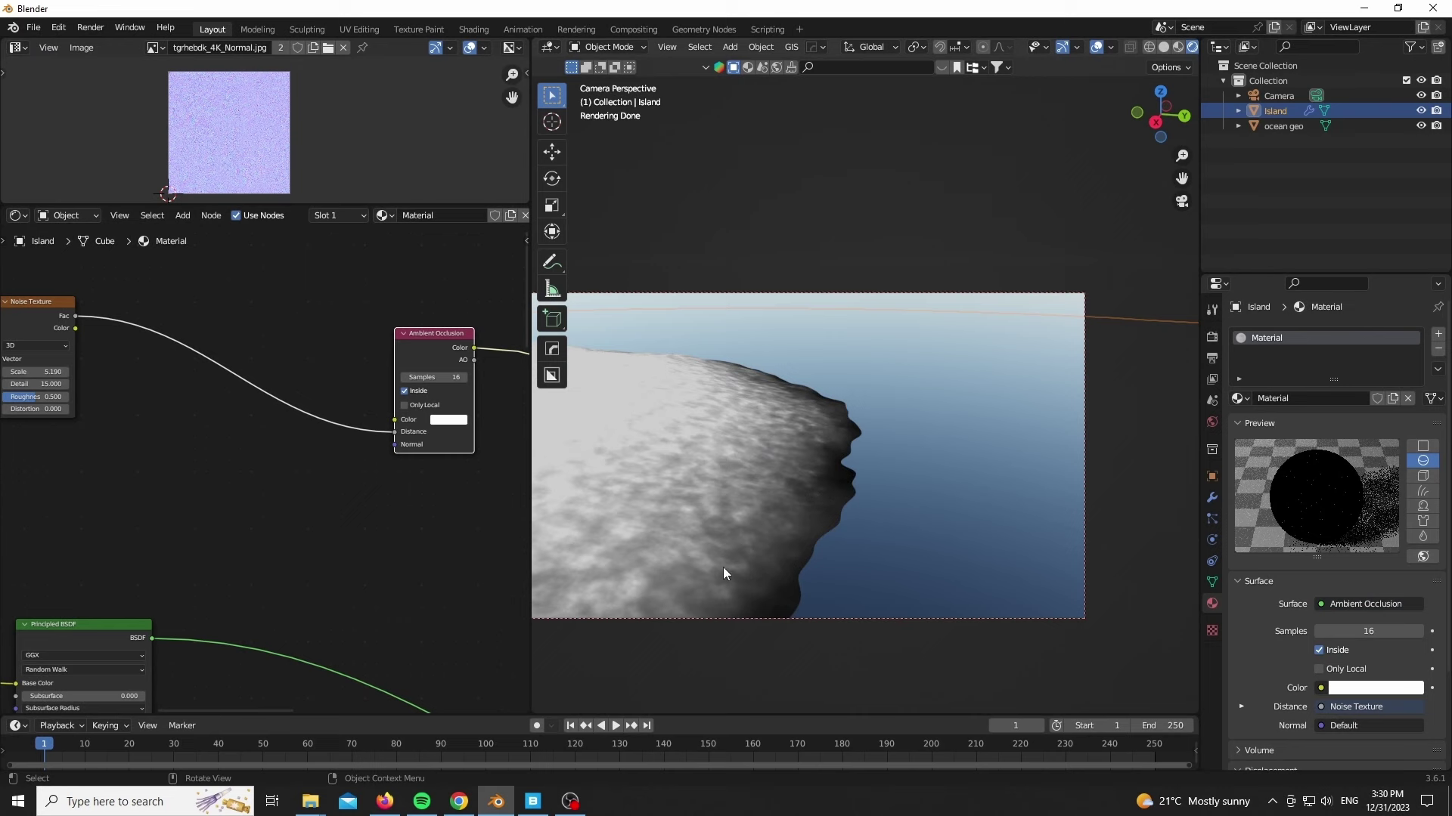
scroll(723, 567, up, 2)
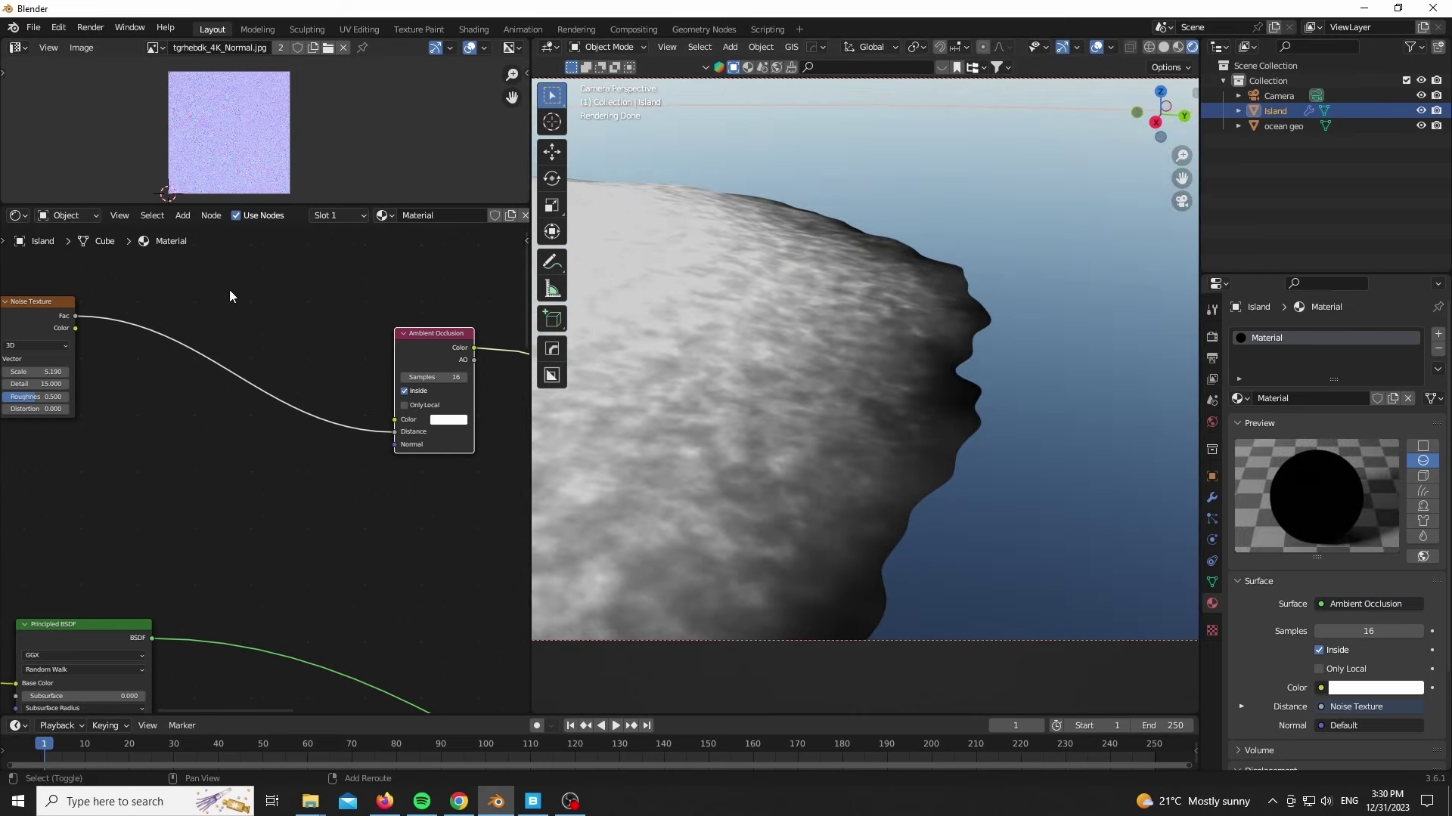
Insert a Color Ramp on the Ambient Occlusion node's Color output.
key(shift+a)
scroll(270, 397, down, 2)
middle_drag(362, 477, 139, 479)
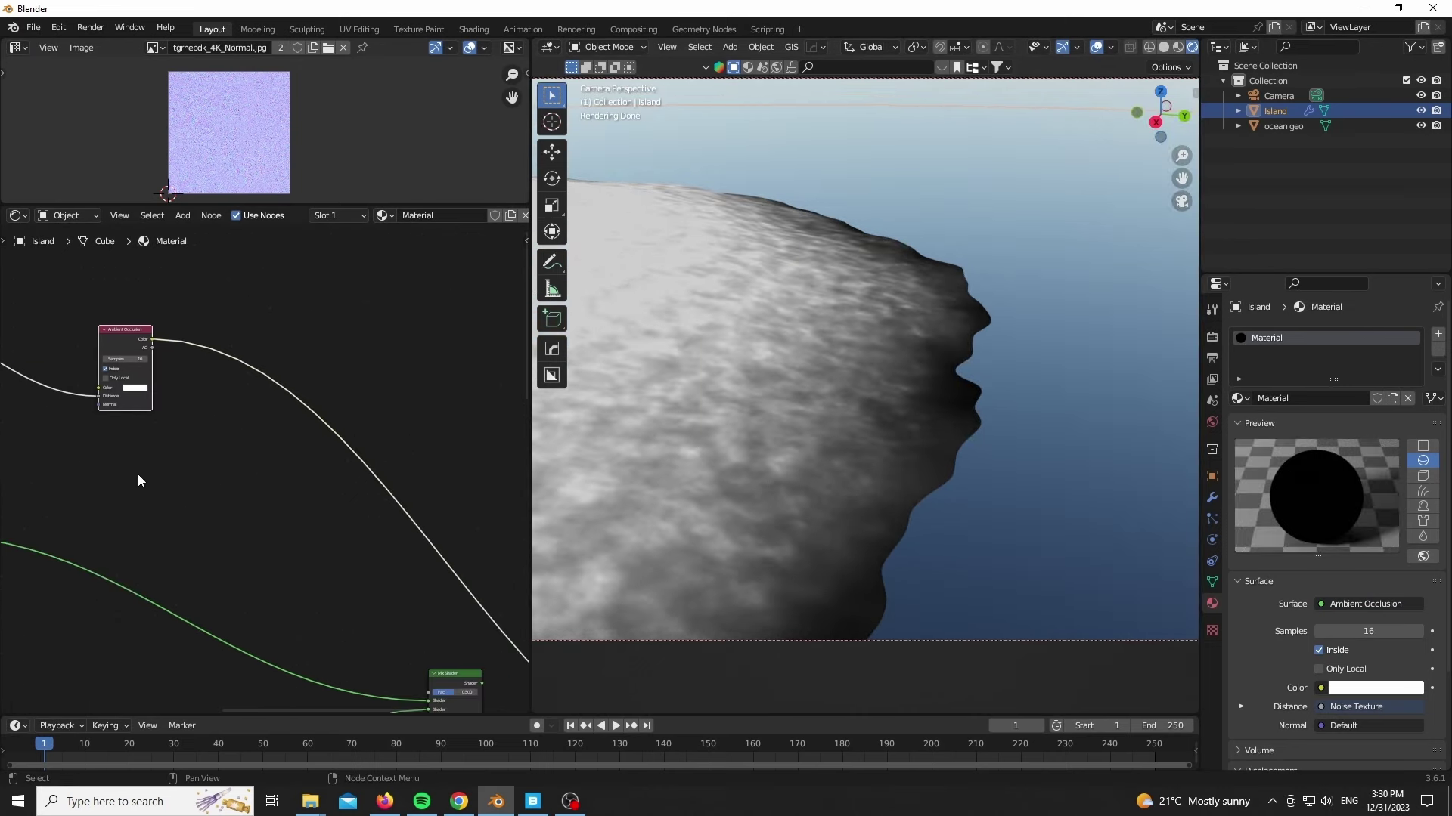
key(shift+a)
text(colo)
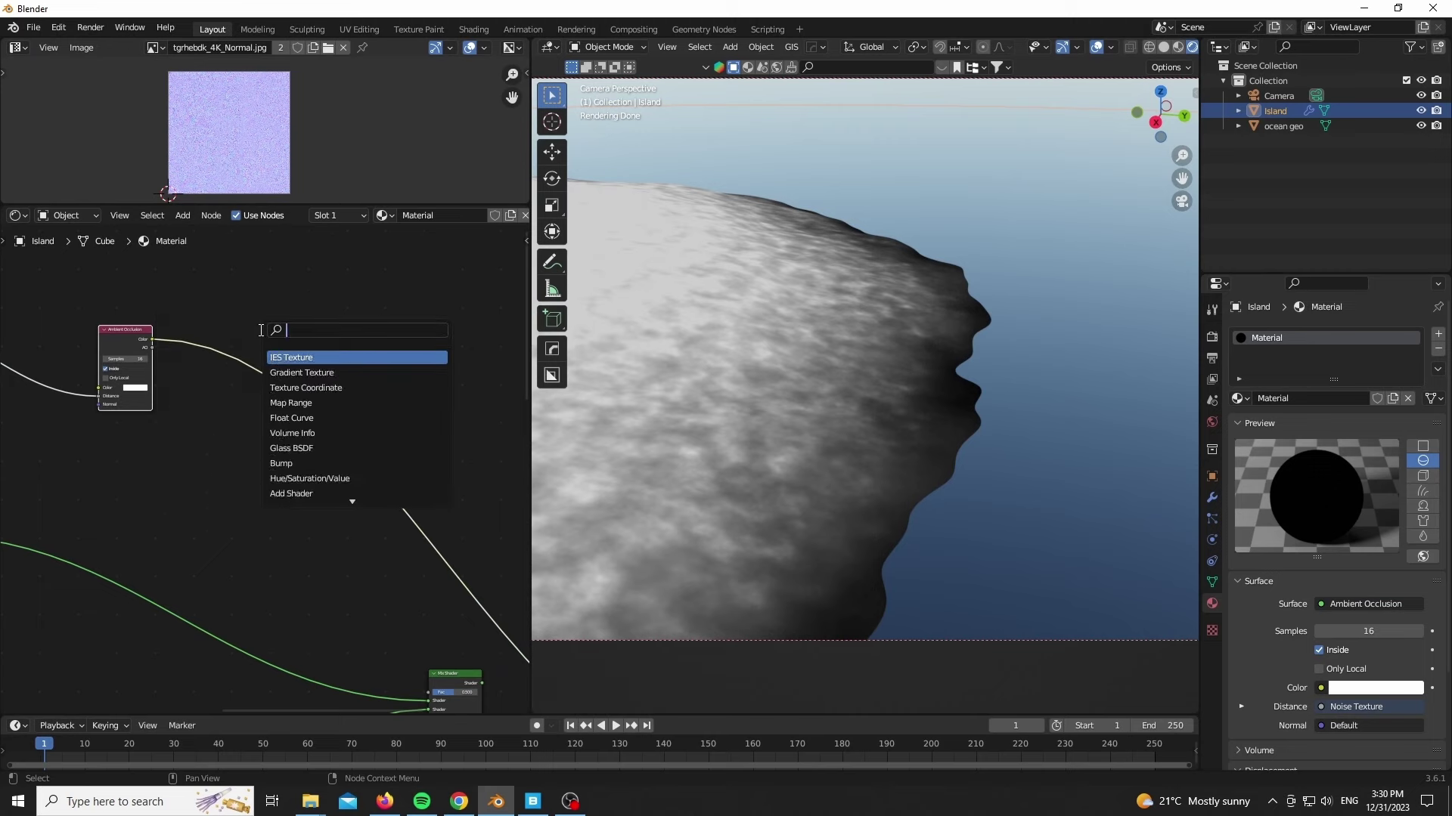
click(303, 373)
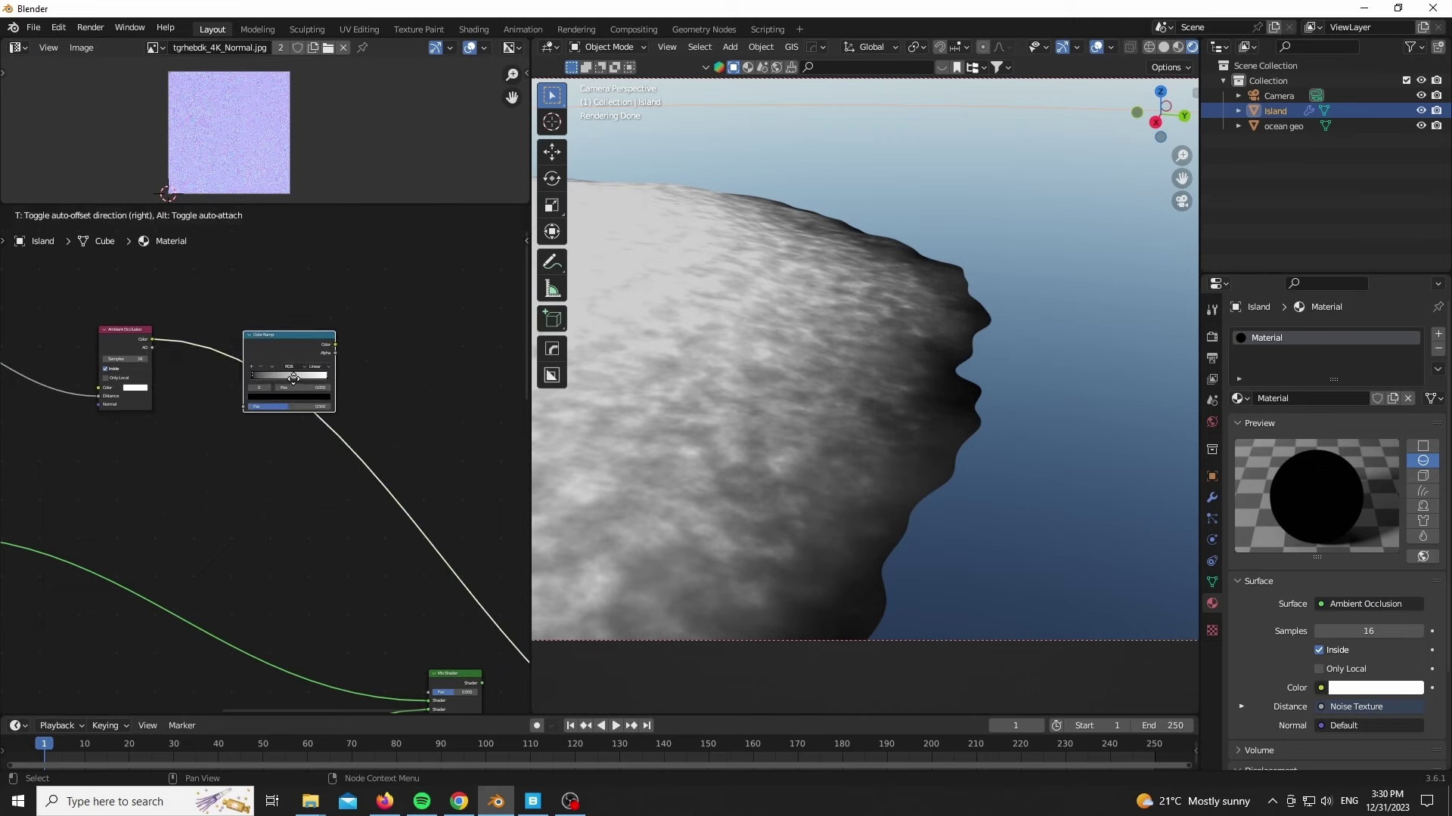
click(276, 374)
scroll(350, 298, up, 1)
scroll(252, 341, up, 3)
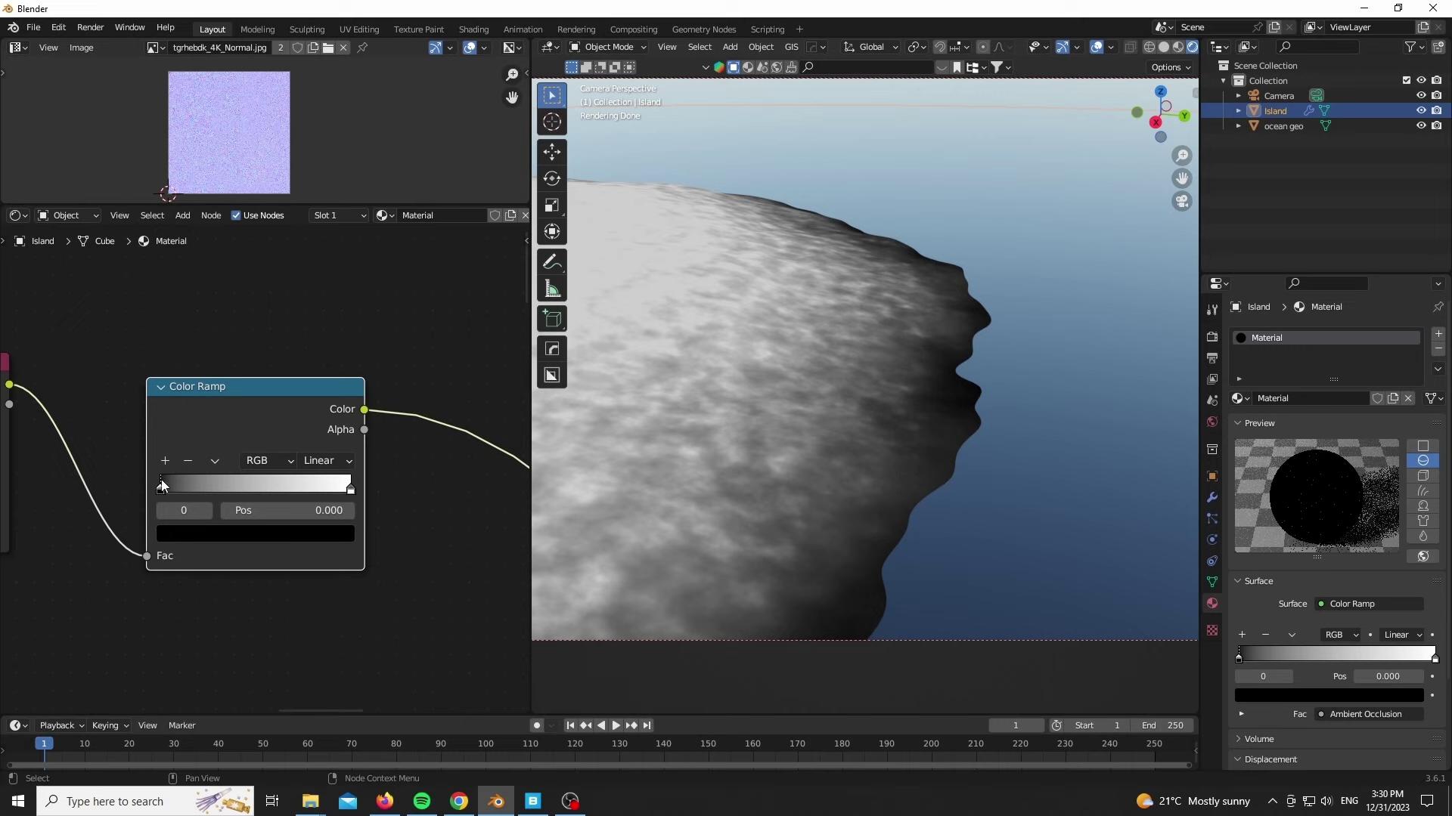
Tighten the Color Ramp by moving the black stop to 0.123 and the white stop to 0.291.
drag(160, 493, 184, 491)
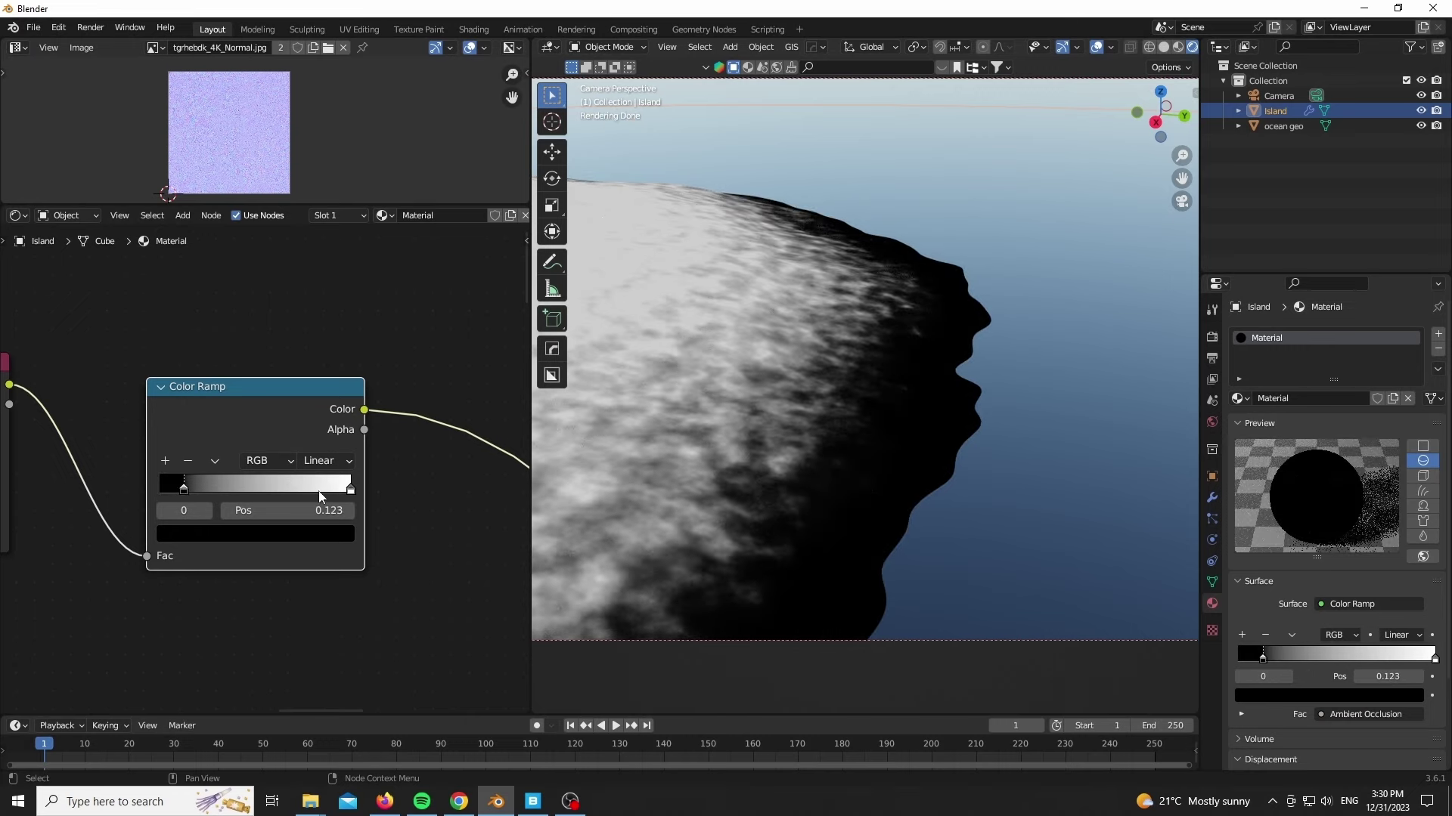
drag(351, 492, 216, 492)
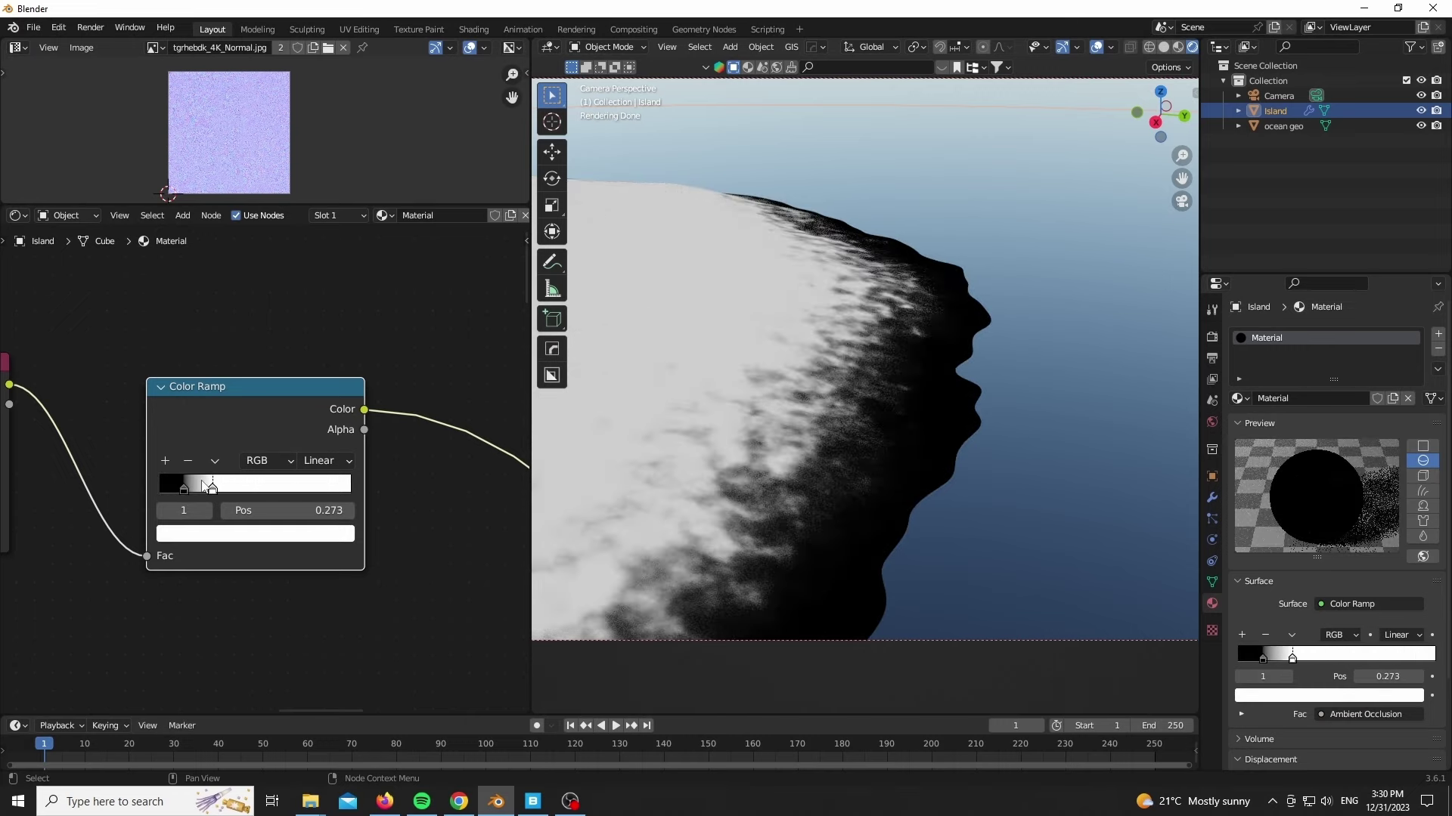
scroll(904, 447, down, 2)
scroll(158, 674, down, 5)
Set the Noise Texture's Scale to 5.240 and Distortion to 0.110 to vary the shoreline mask.
middle_drag(151, 657, 460, 521)
middle_drag(123, 515, 456, 453)
scroll(275, 315, up, 5)
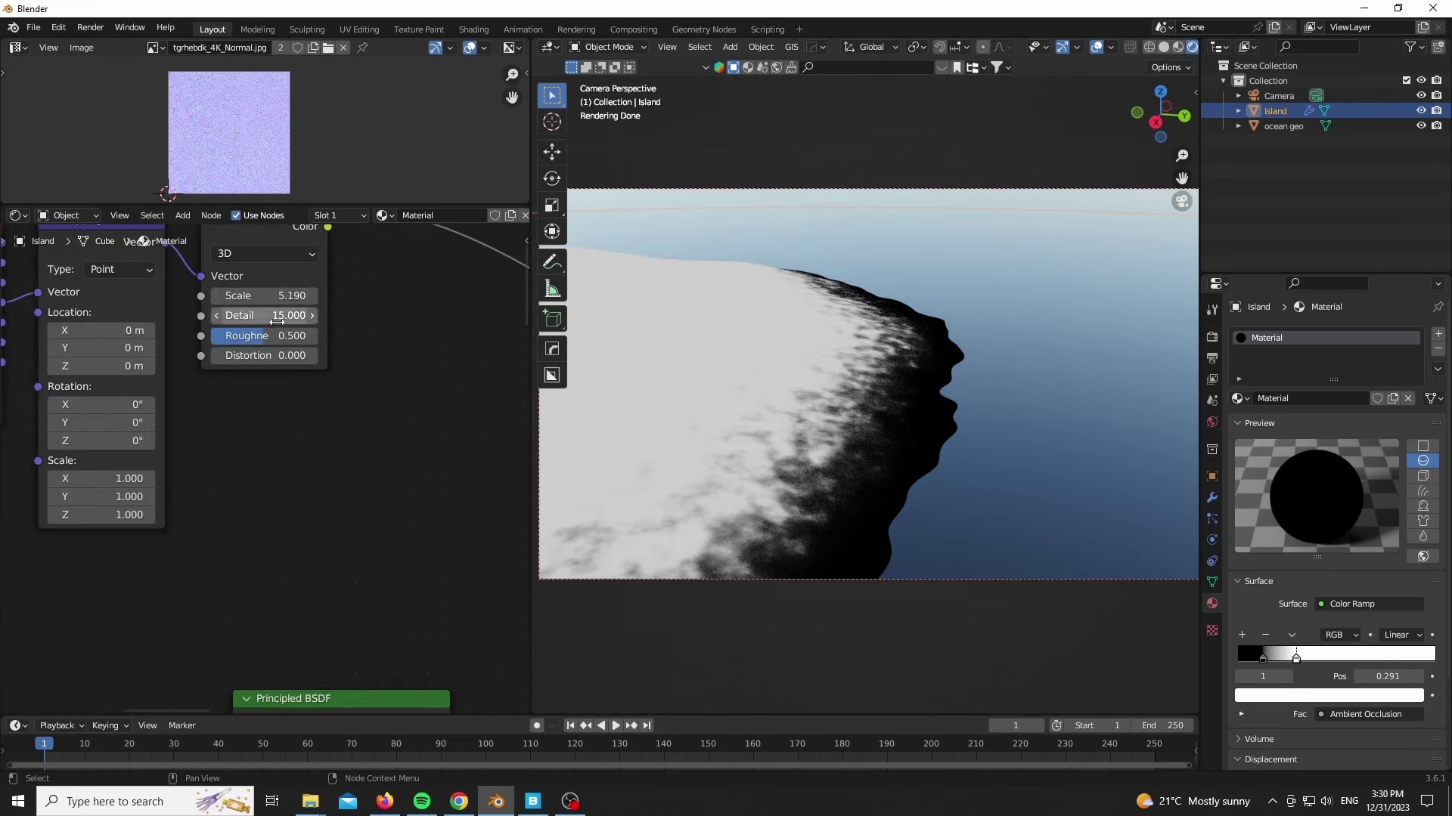
shift+drag(275, 296, 278, 296)
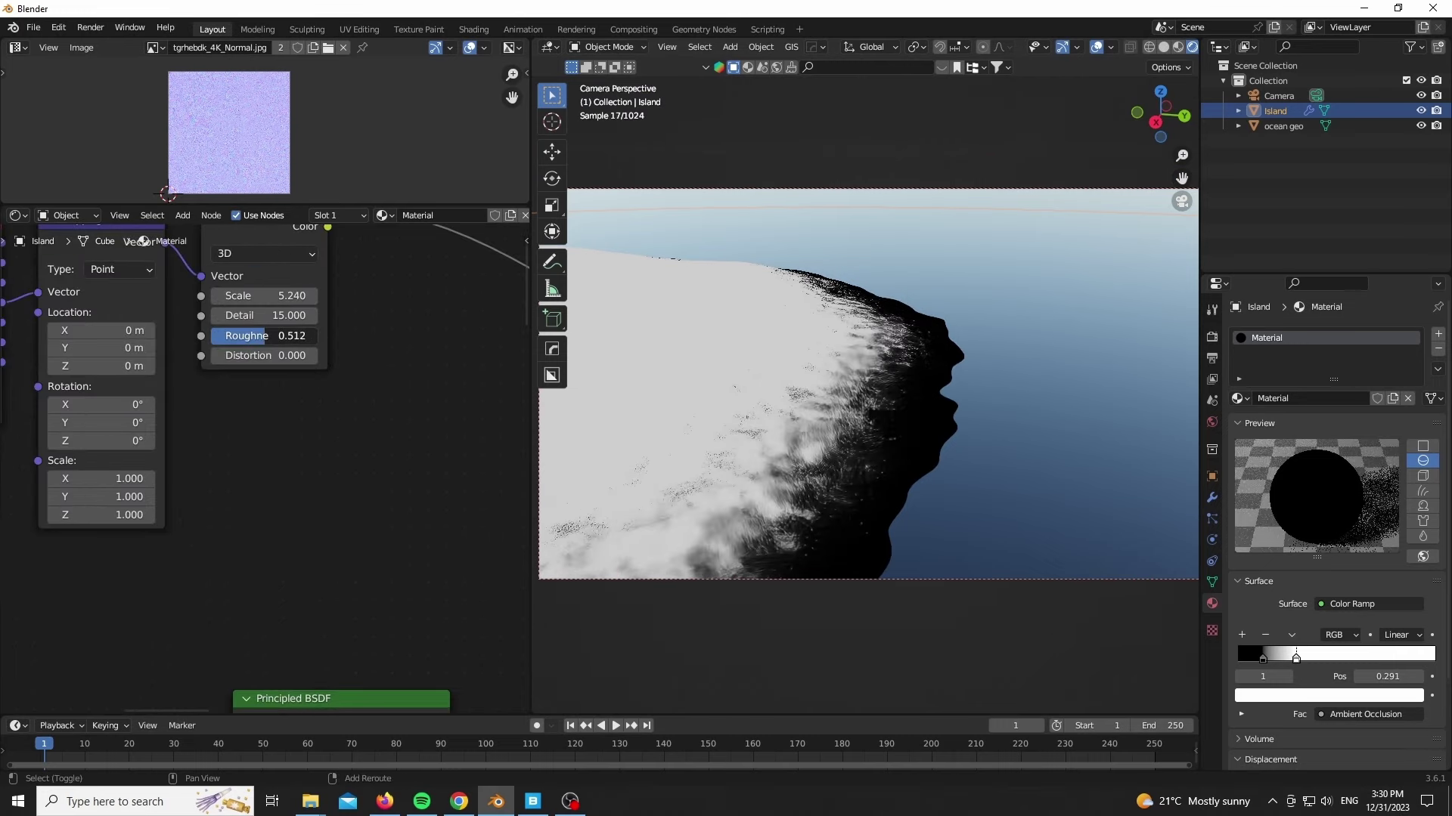
drag(261, 355, 277, 356)
scroll(854, 598, up, 5)
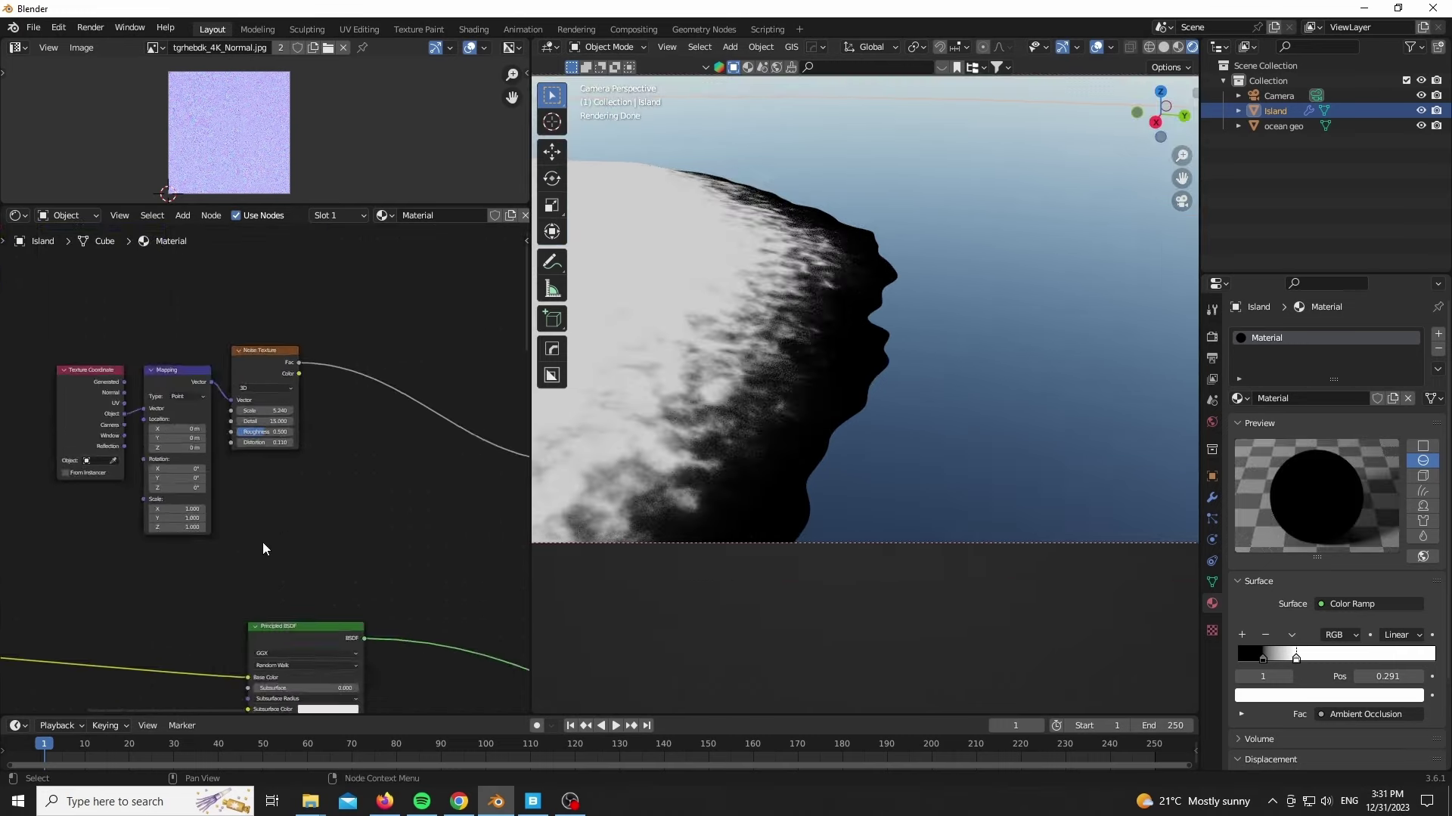
Lower the Noise Texture's Scale to 4.000 and check the occlusion mask in the camera view.
middle_drag(483, 582, 198, 512)
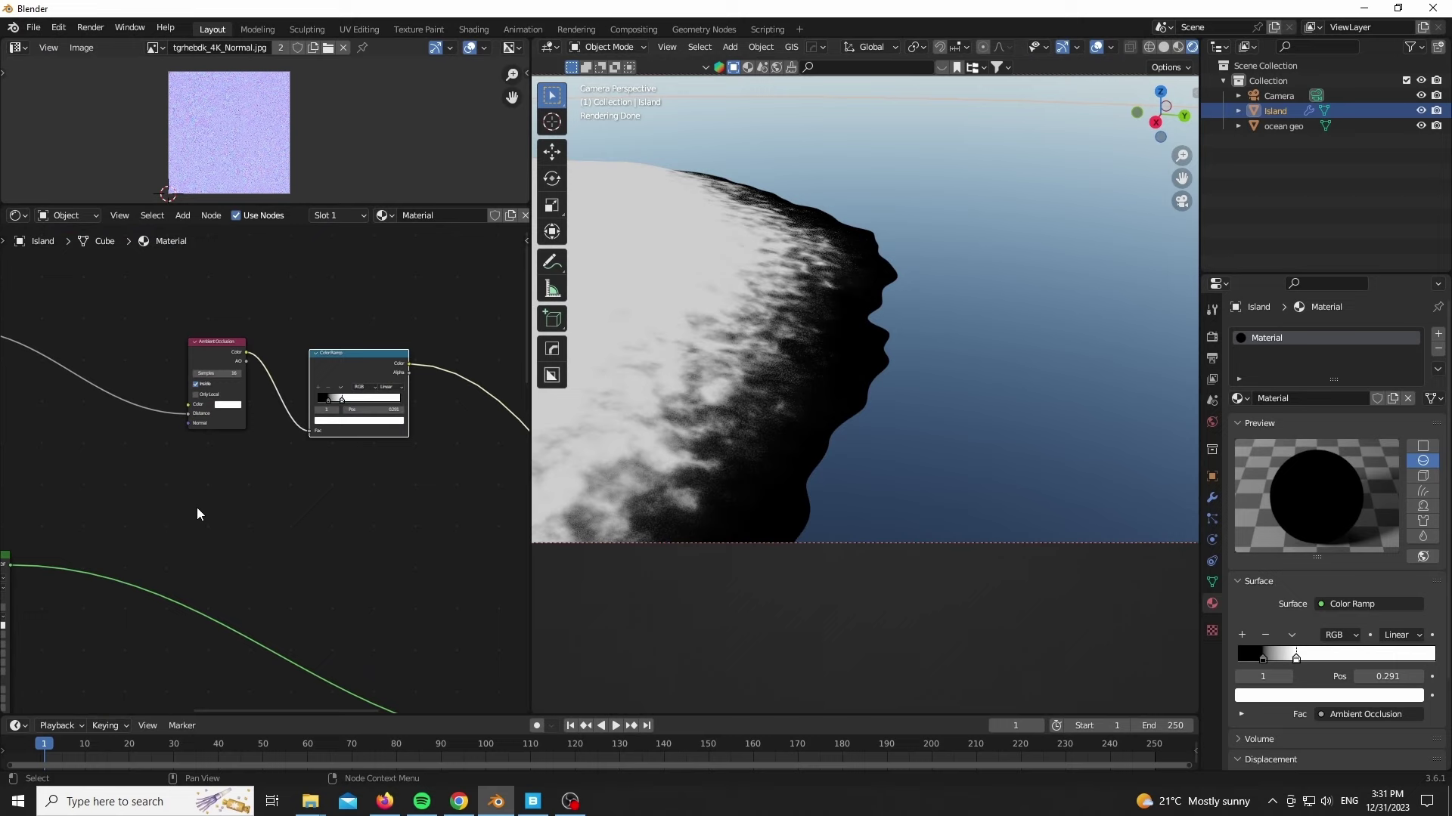
scroll(216, 393, up, 3)
scroll(589, 625, up, 6)
scroll(664, 473, down, 8)
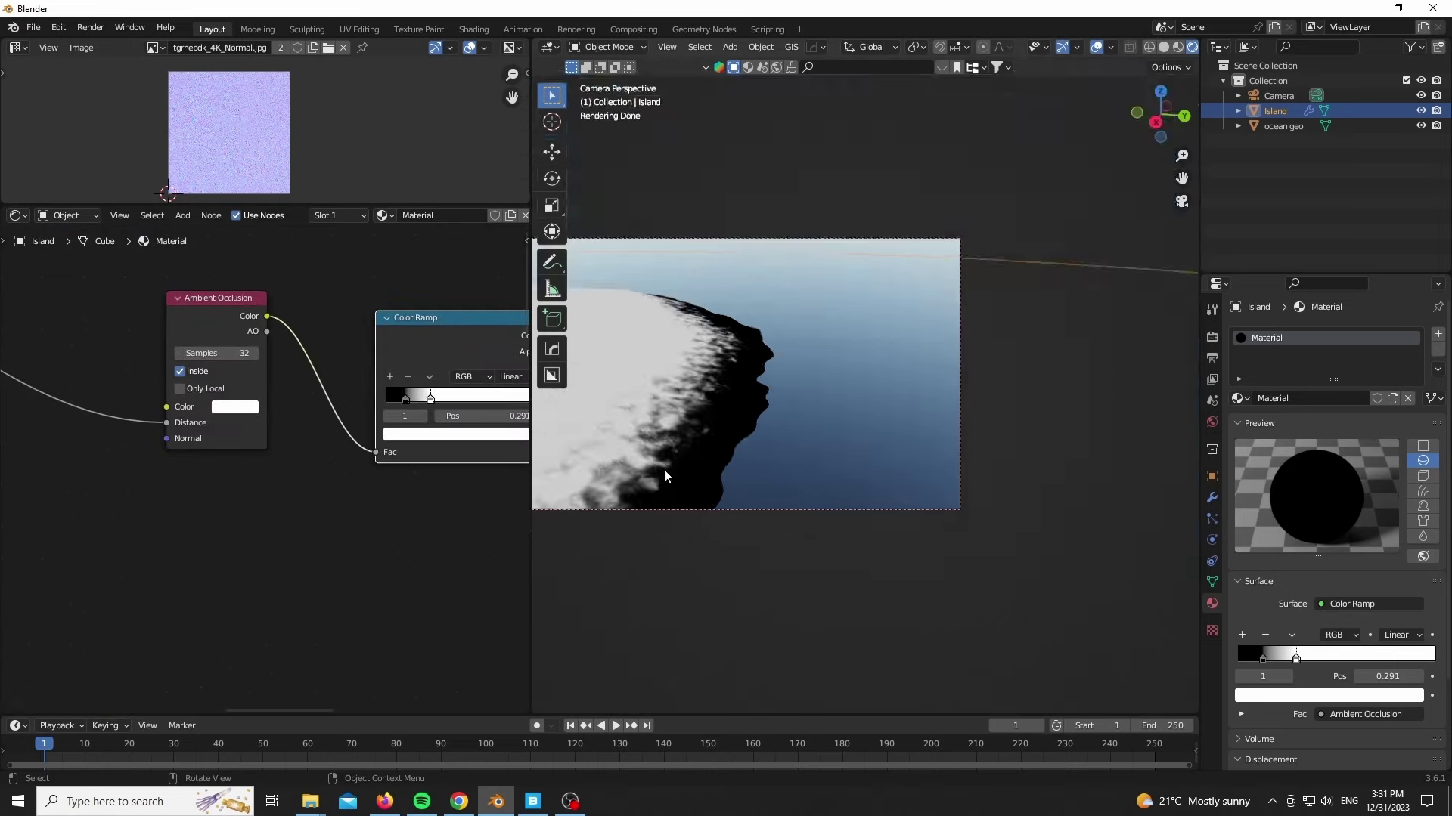
scroll(678, 431, up, 5)
middle_drag(45, 658, 441, 583)
scroll(719, 469, down, 4)
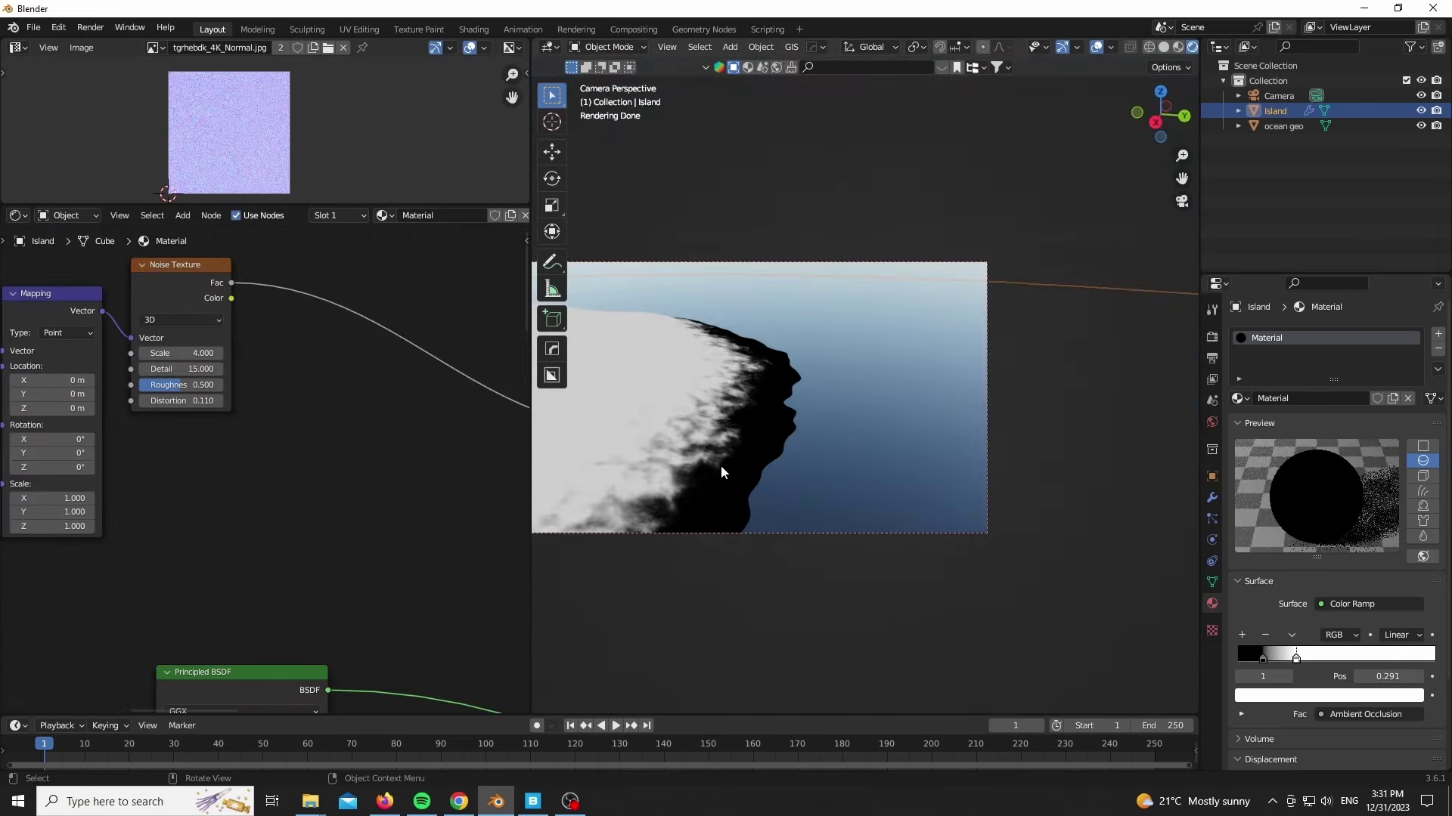
Move the white stop of the mask's Color Ramp to 0.241.
scroll(65, 486, down, 2)
scroll(220, 477, up, 3)
scroll(260, 303, up, 2)
drag(381, 331, 372, 336)
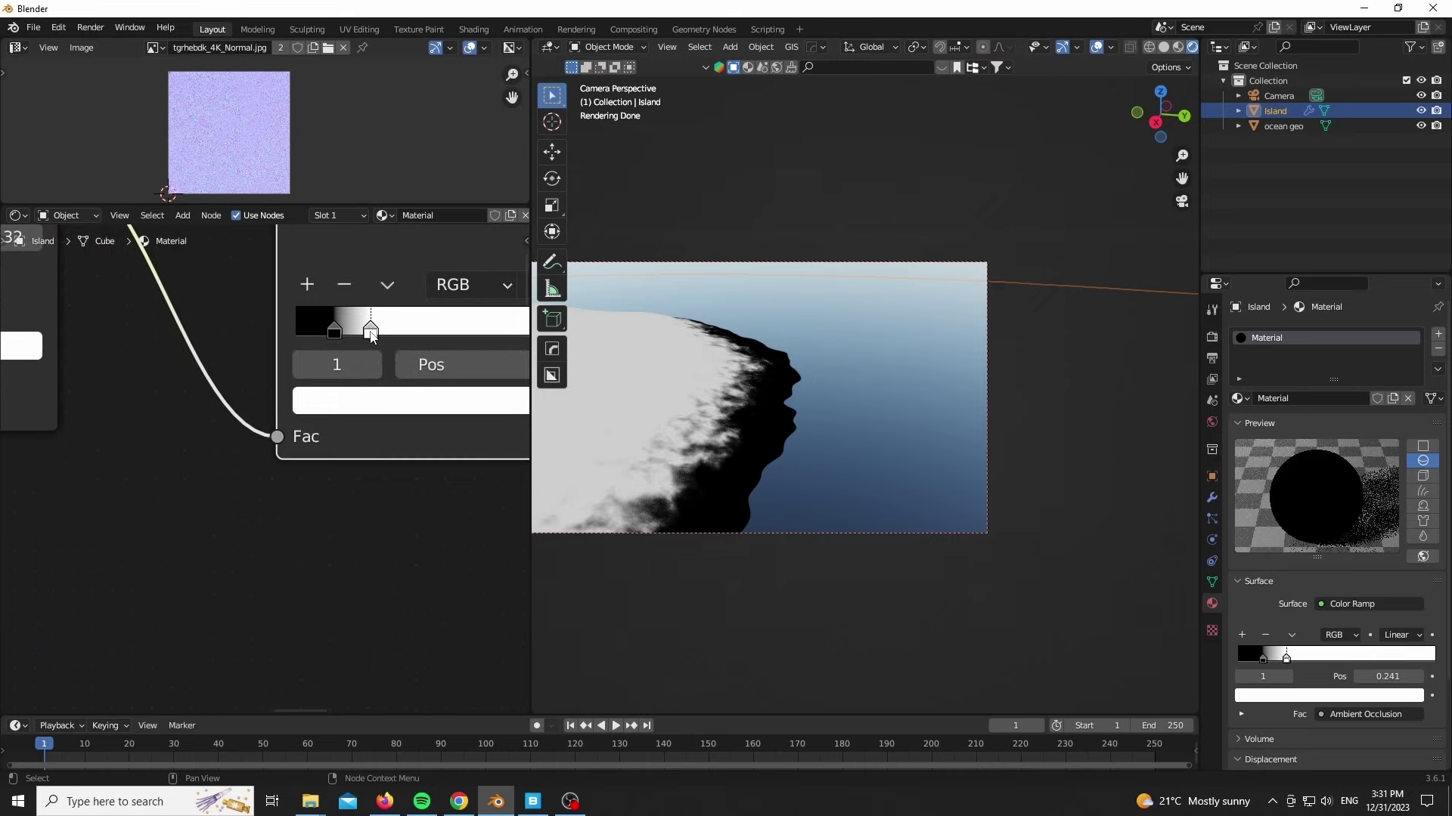
Output the Mix Shader to the material and connect the mask Color Ramp's Color to its Fac.
scroll(197, 534, down, 5)
drag(530, 492, 445, 505)
scroll(123, 609, down, 10)
middle_drag(266, 654, 20, 259)
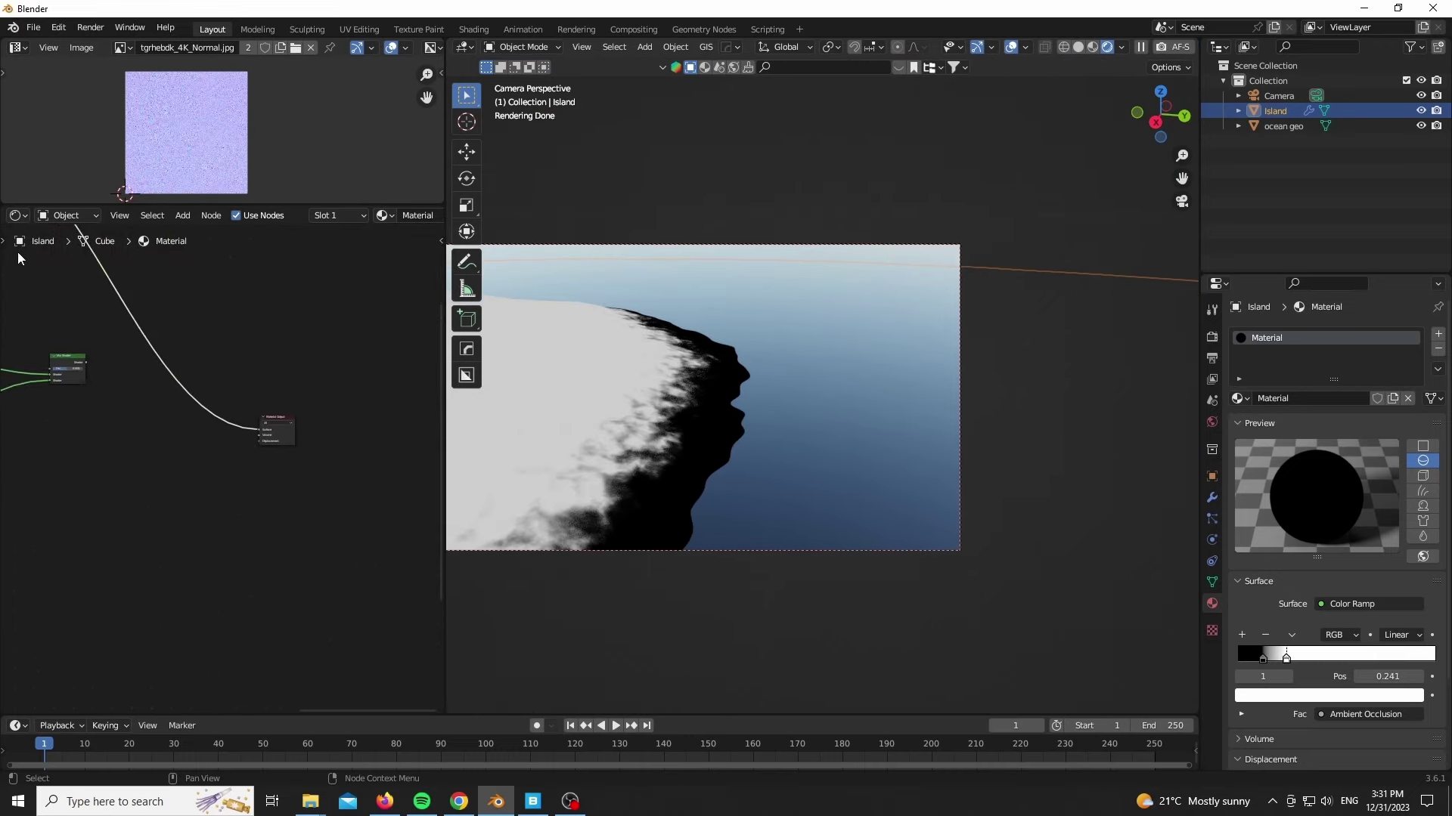
ctrl+shift+click(72, 362)
middle_drag(99, 344, 344, 494)
mouse_move(208, 283)
mouse_down()
mouse_move(233, 303)
mouse_move(215, 287)
mouse_up()
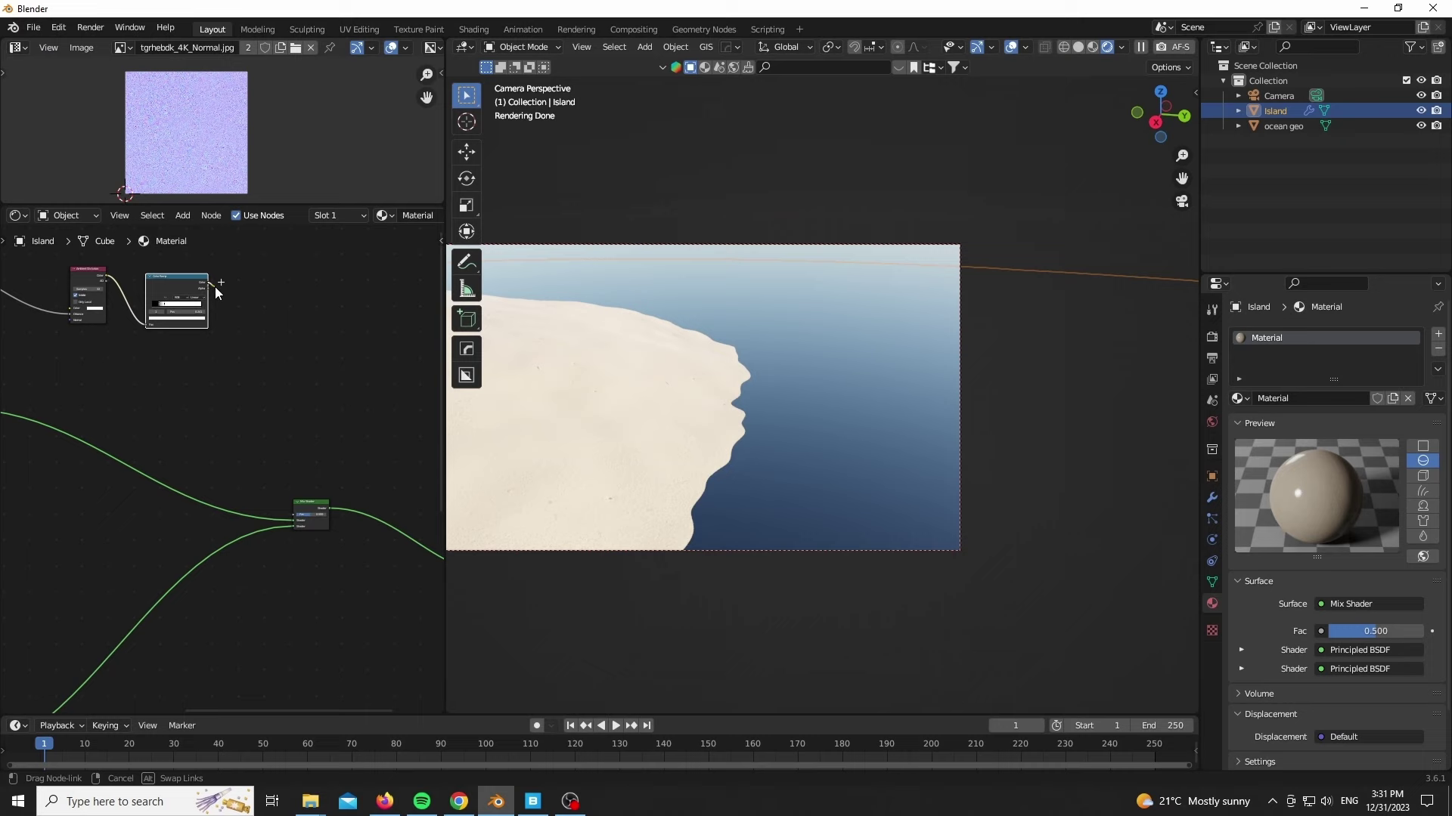
drag(291, 522, 291, 520)
Insert an Invert Color node between the Color Ramp and the Mix Shader's Fac, and inspect the sand blend.
scroll(198, 332, up, 3)
key(shift+a)
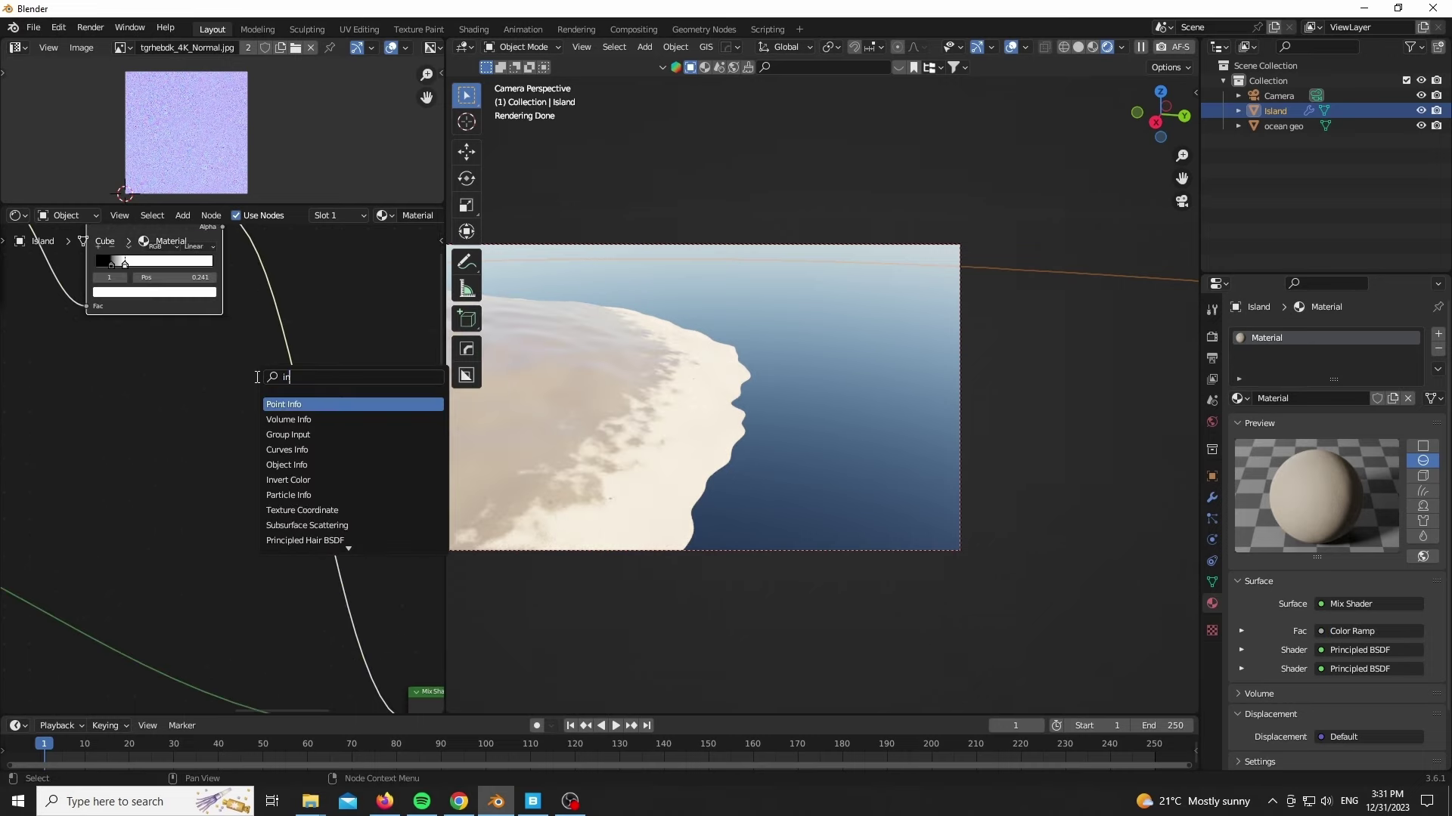
click(326, 446)
click(329, 433)
middle_drag(431, 680, 246, 434)
scroll(683, 475, up, 4)
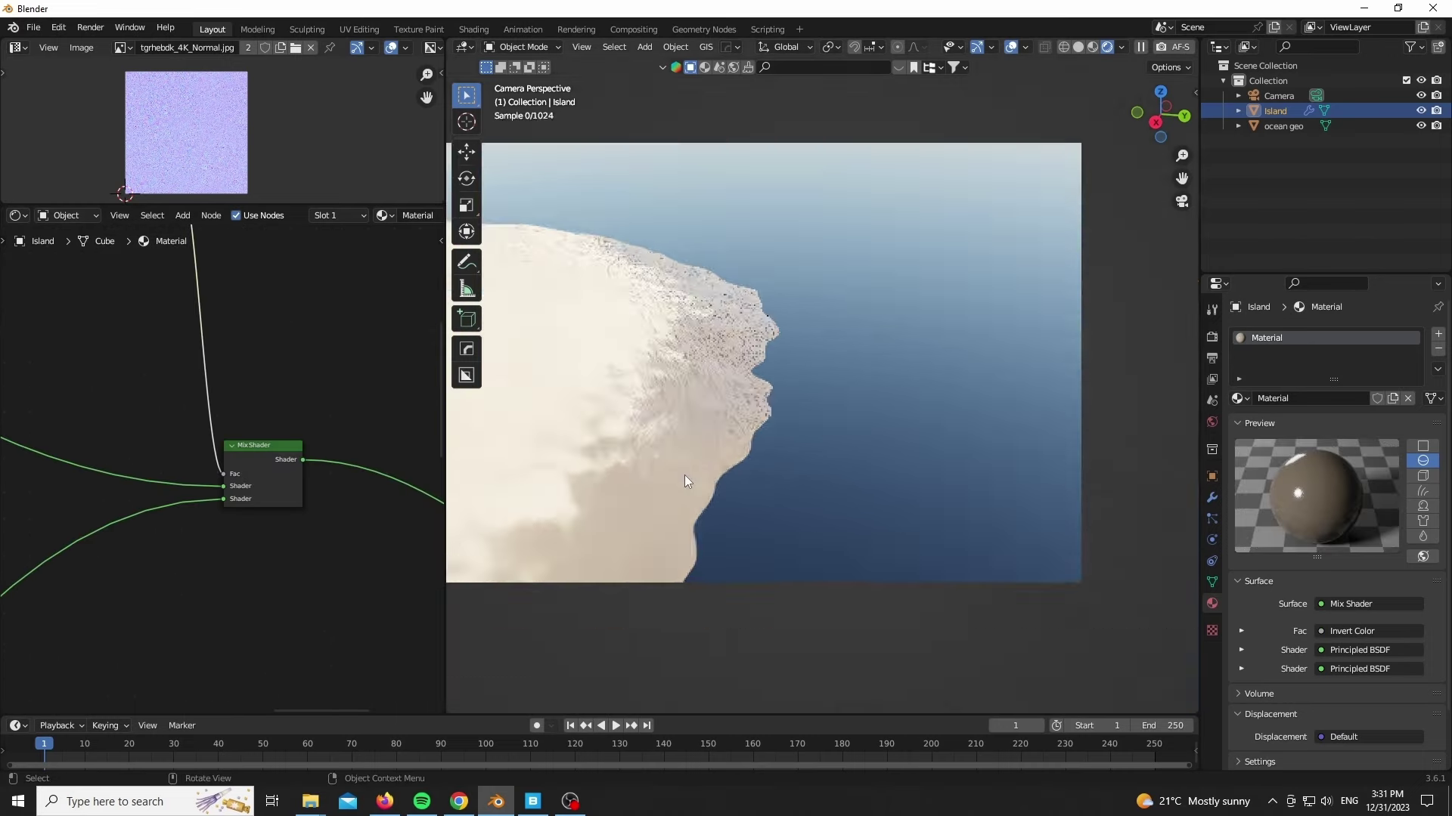
scroll(683, 475, down, 3)
scroll(670, 532, up, 1)
scroll(609, 478, down, 3)
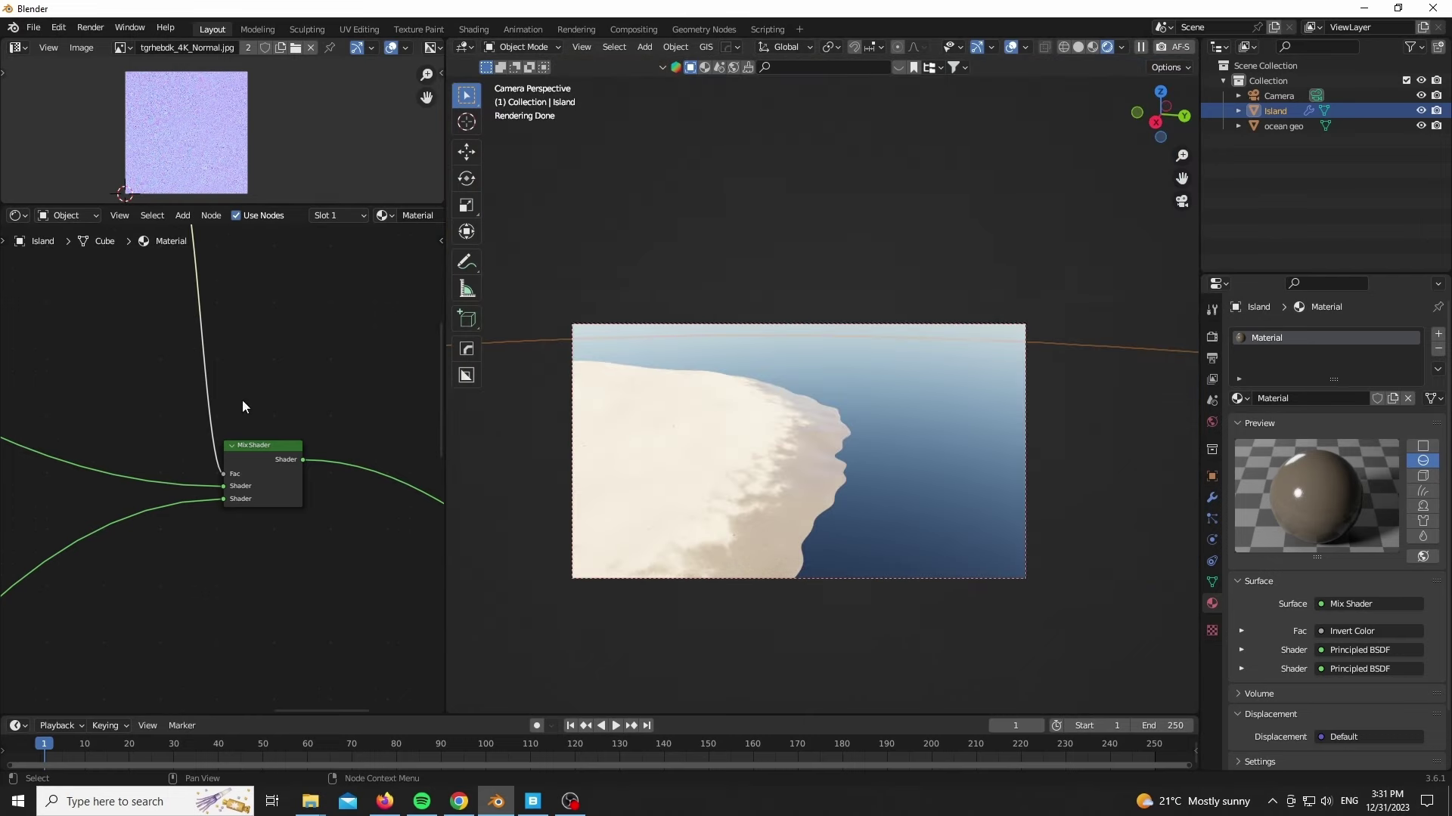
Set the Value of the wet sand's Hue/Saturation/Value node to 0.140.
scroll(261, 452, down, 2)
middle_drag(114, 265, 302, 486)
scroll(301, 486, up, 5)
scroll(194, 509, down, 2)
scroll(195, 508, down, 5)
middle_drag(333, 635, 247, 275)
scroll(113, 422, up, 8)
middle_drag(113, 421, 217, 505)
drag(237, 402, 232, 401)
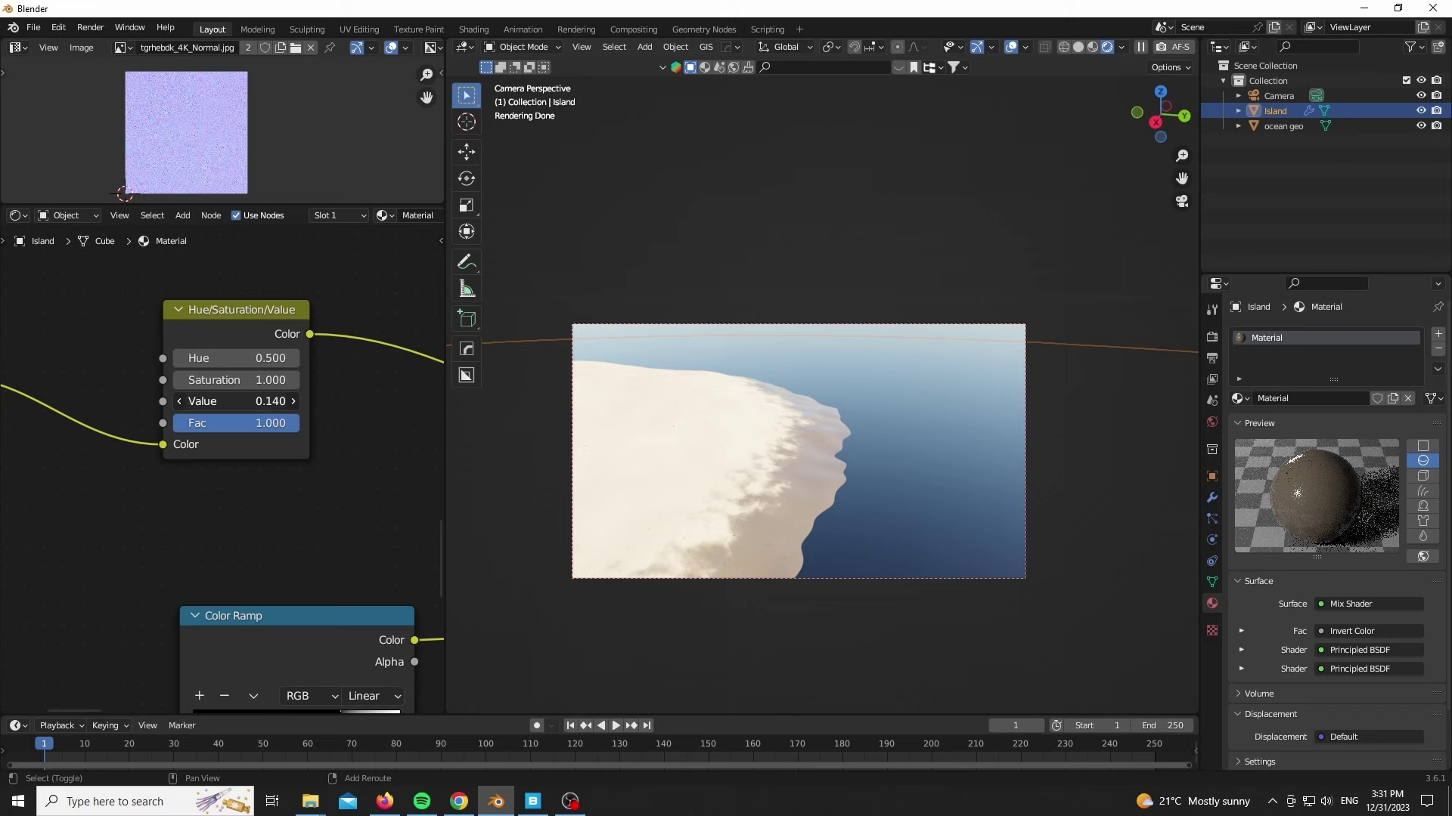
Switch the 3D viewport to solid shading and widen it across the node editor area.
scroll(243, 482, down, 7)
scroll(242, 484, down, 1)
mouse_move(416, 423)
middle_down()
mouse_move(219, 455)
mouse_move(243, 412)
middle_up()
scroll(356, 446, down, 3)
key(z)
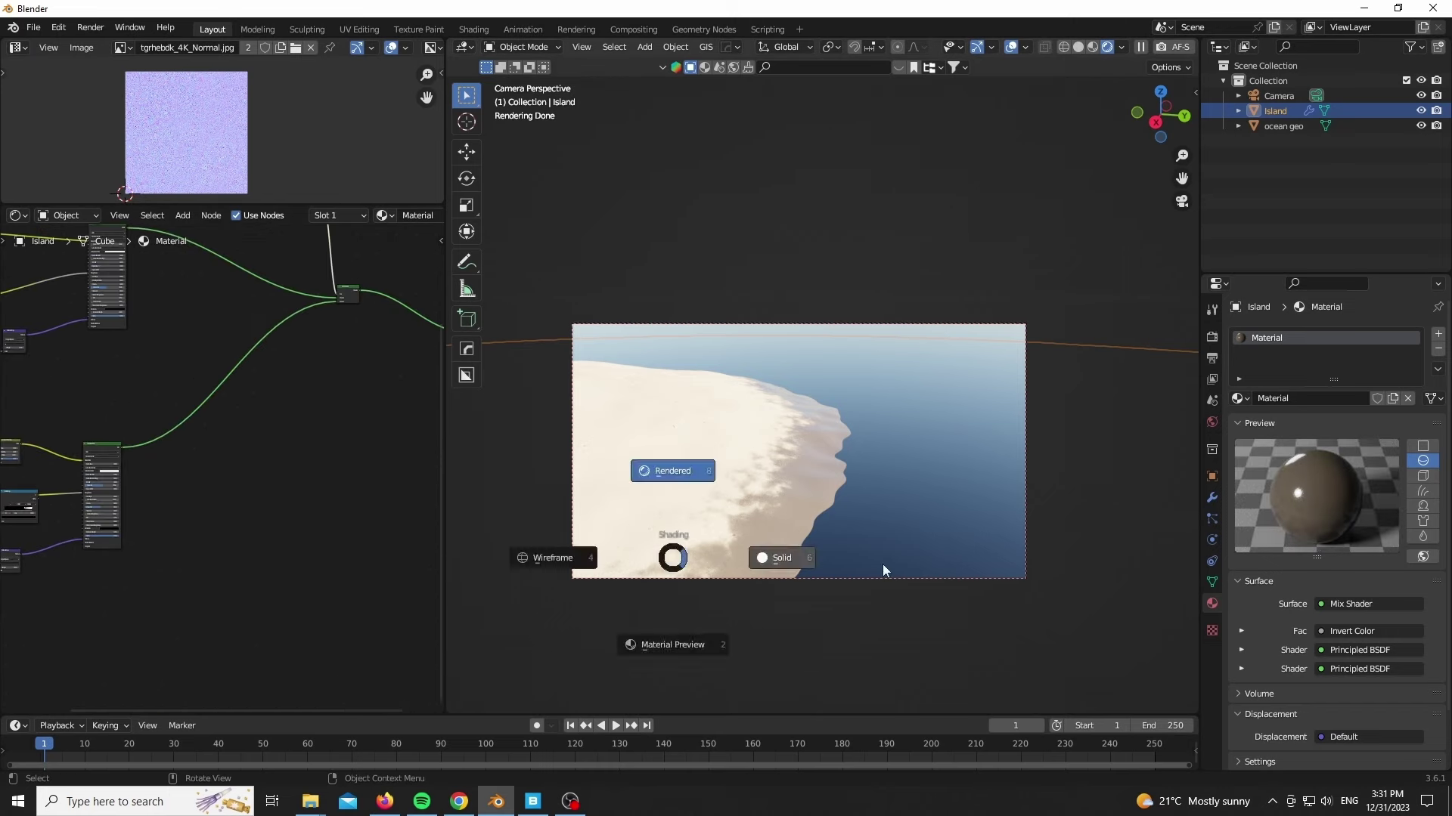
click(884, 570)
drag(446, 535, 23, 505)
Add a second Displace modifier to the island and give it a new texture.
click(1212, 498)
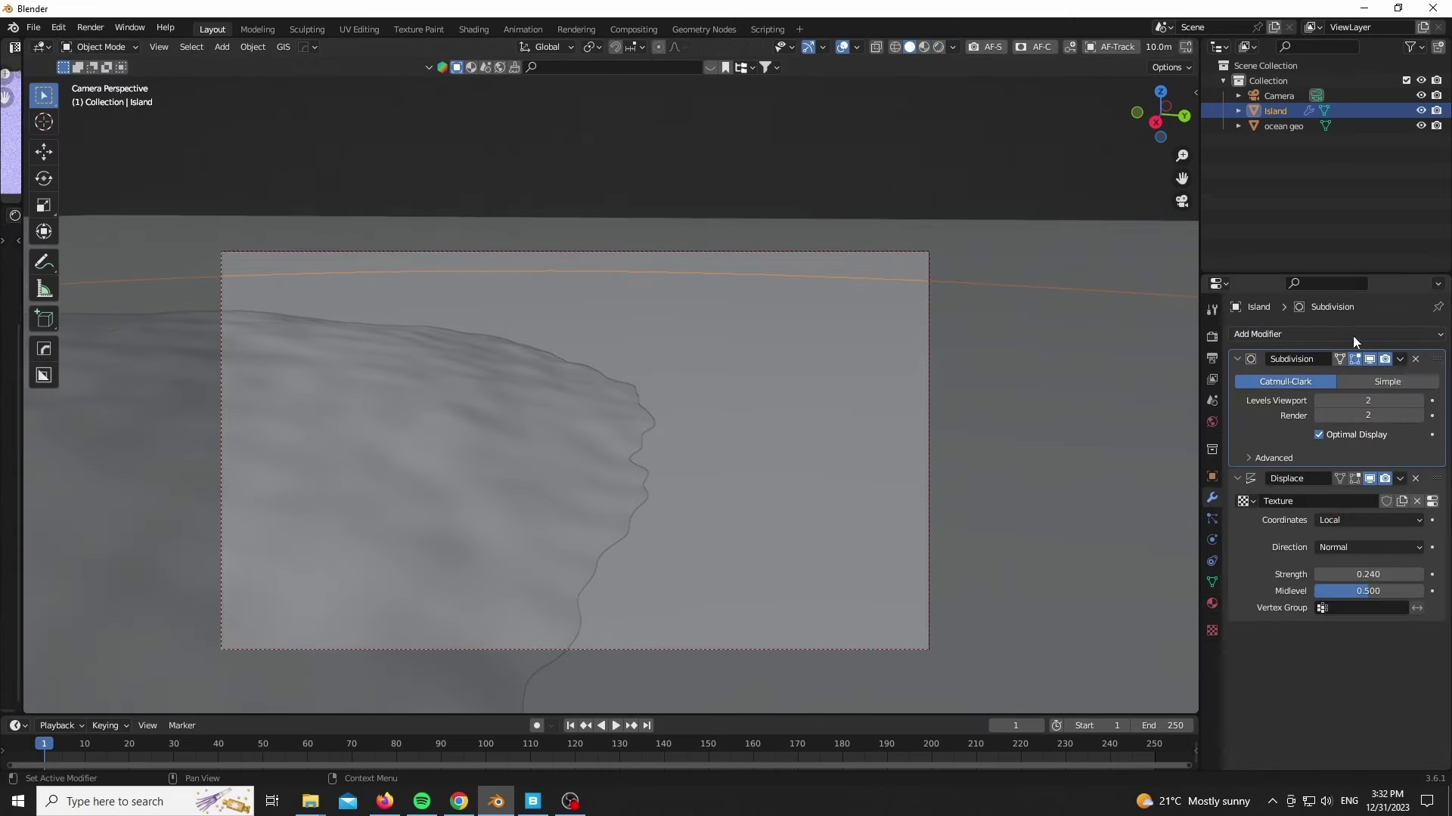
click(1335, 331)
click(1282, 425)
click(1310, 648)
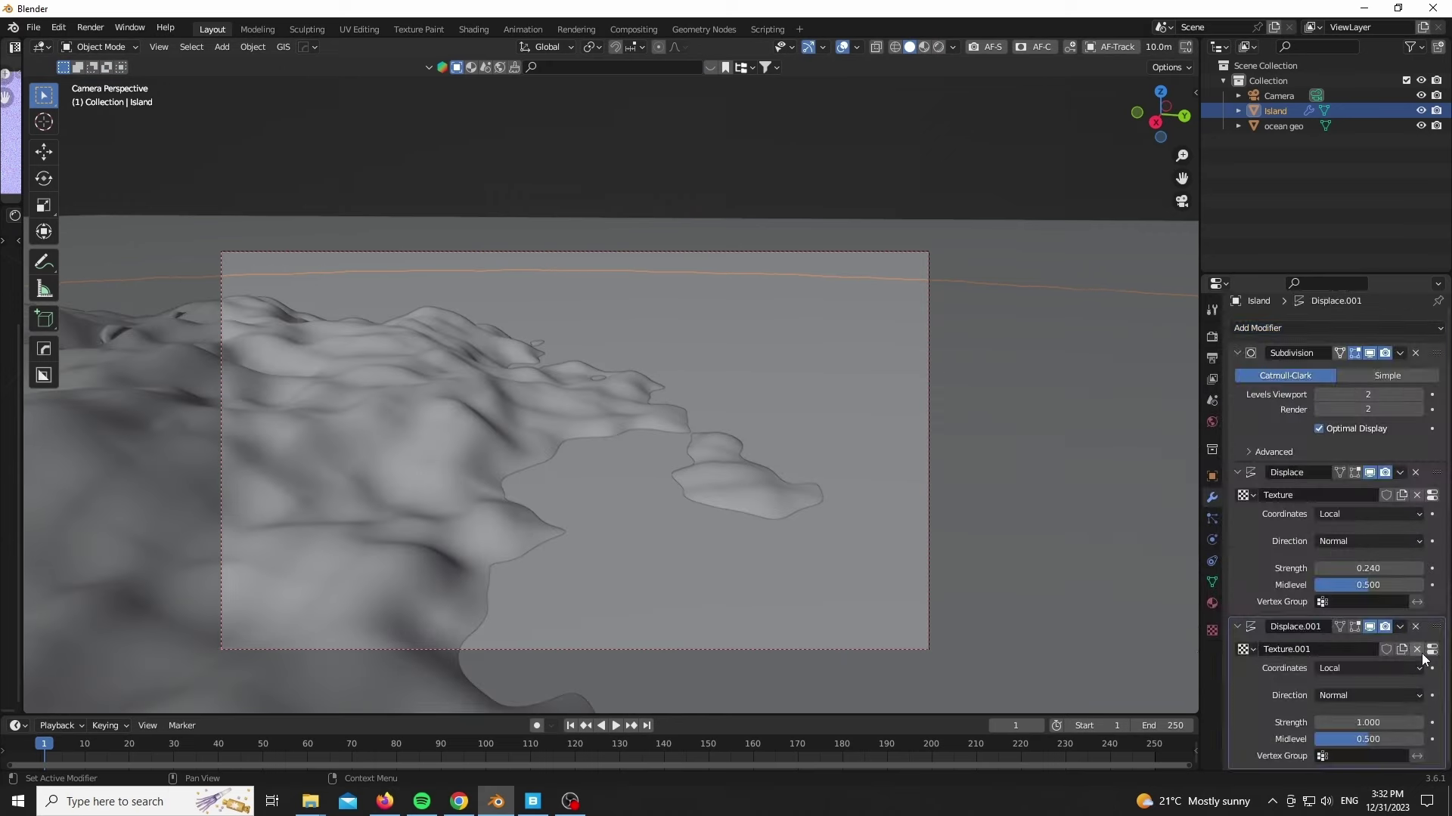
Make the new displacement texture an Image or Movie type and load tgrhebdk_4K_Displacement.exr into it.
click(1419, 648)
click(1331, 380)
click(1318, 465)
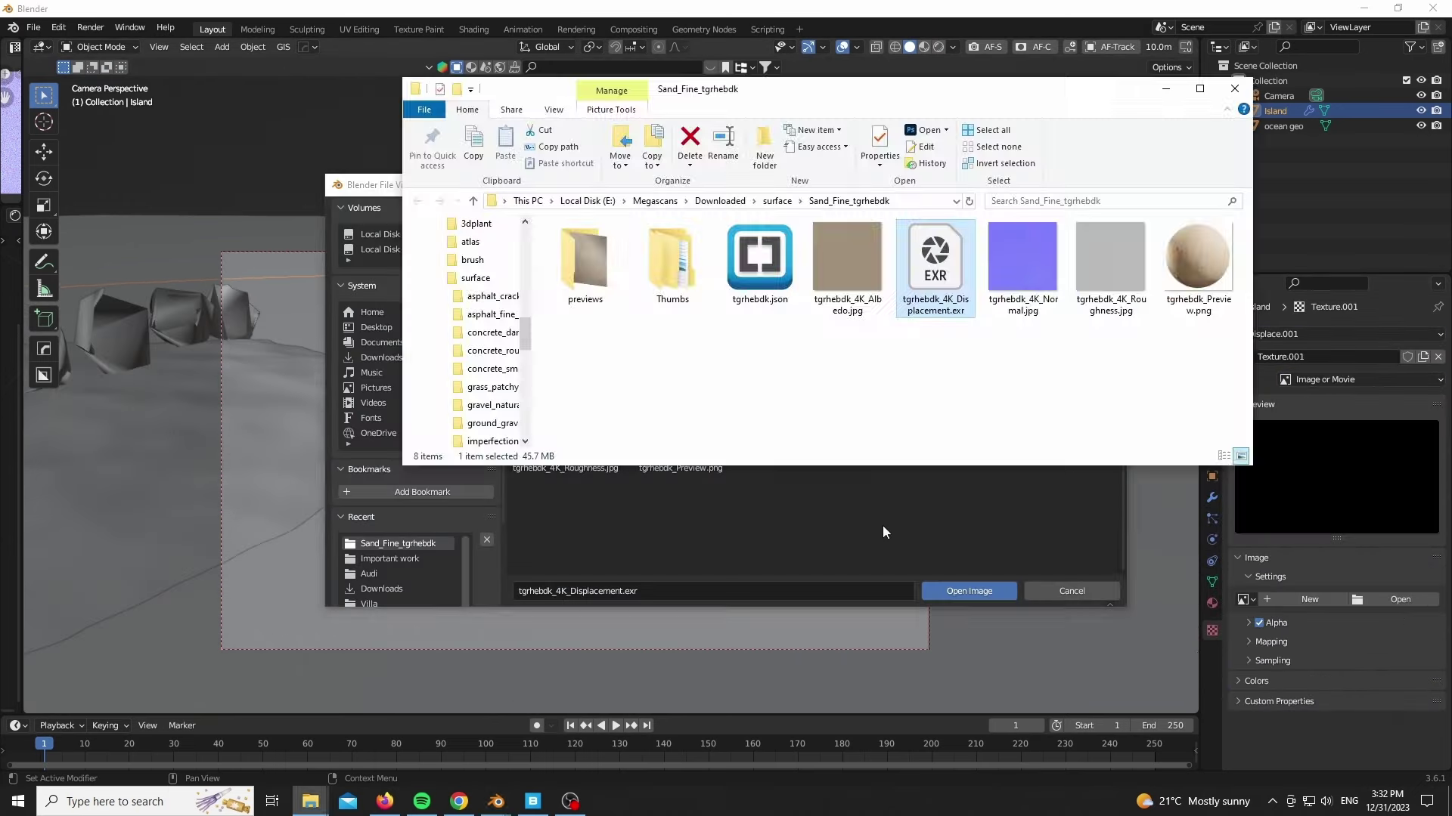
click(882, 525)
double_click(924, 314)
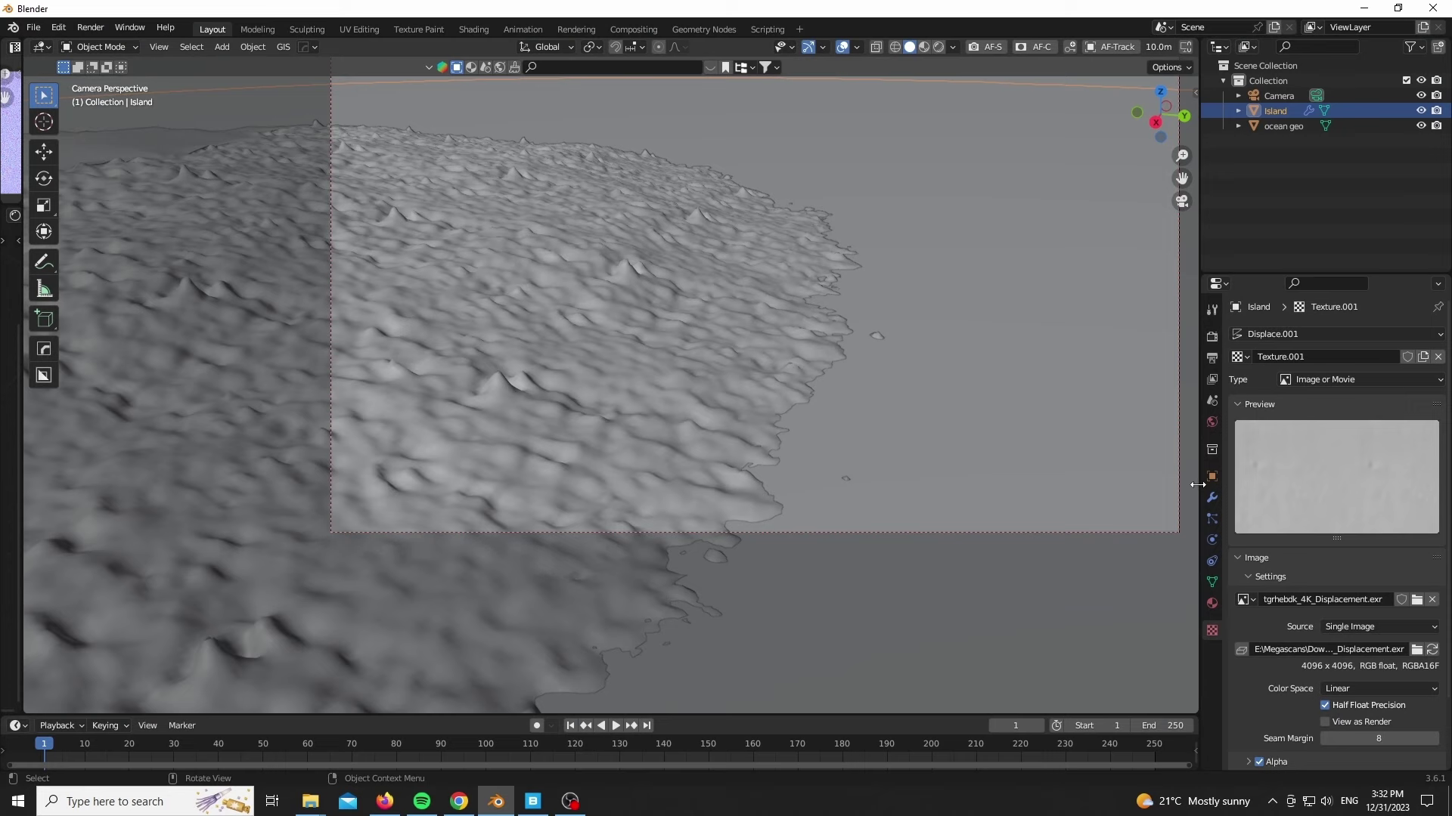
Set the second Displace modifier's Coordinates to UV and raise the Subdivision viewport and render levels to 3.
click(1212, 499)
click(1368, 669)
click(1326, 738)
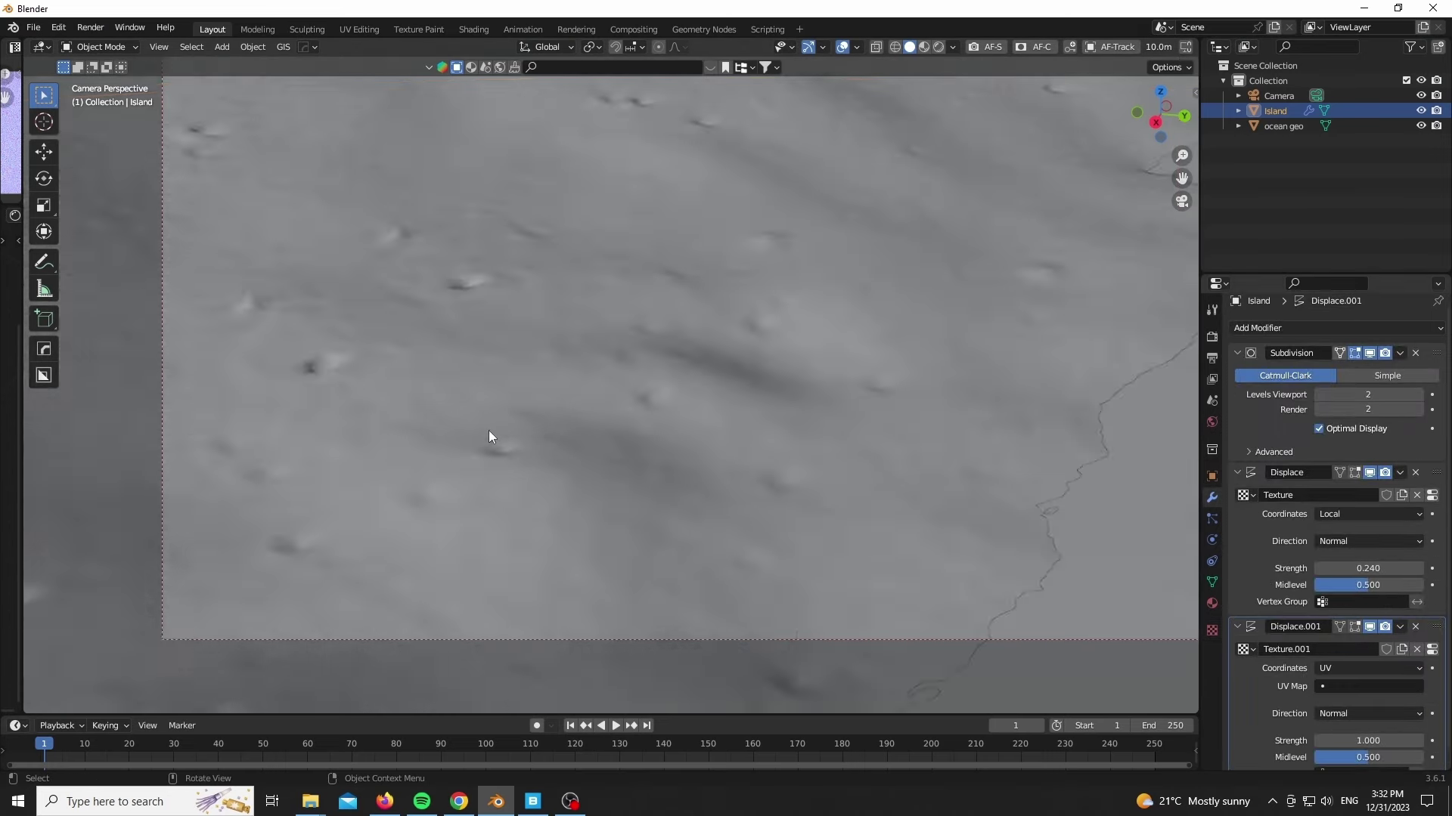
scroll(1393, 723, down, 1)
Set the second Displace modifier's Strength to 0.3 and check the island in rendered shading.
double_click(1393, 723)
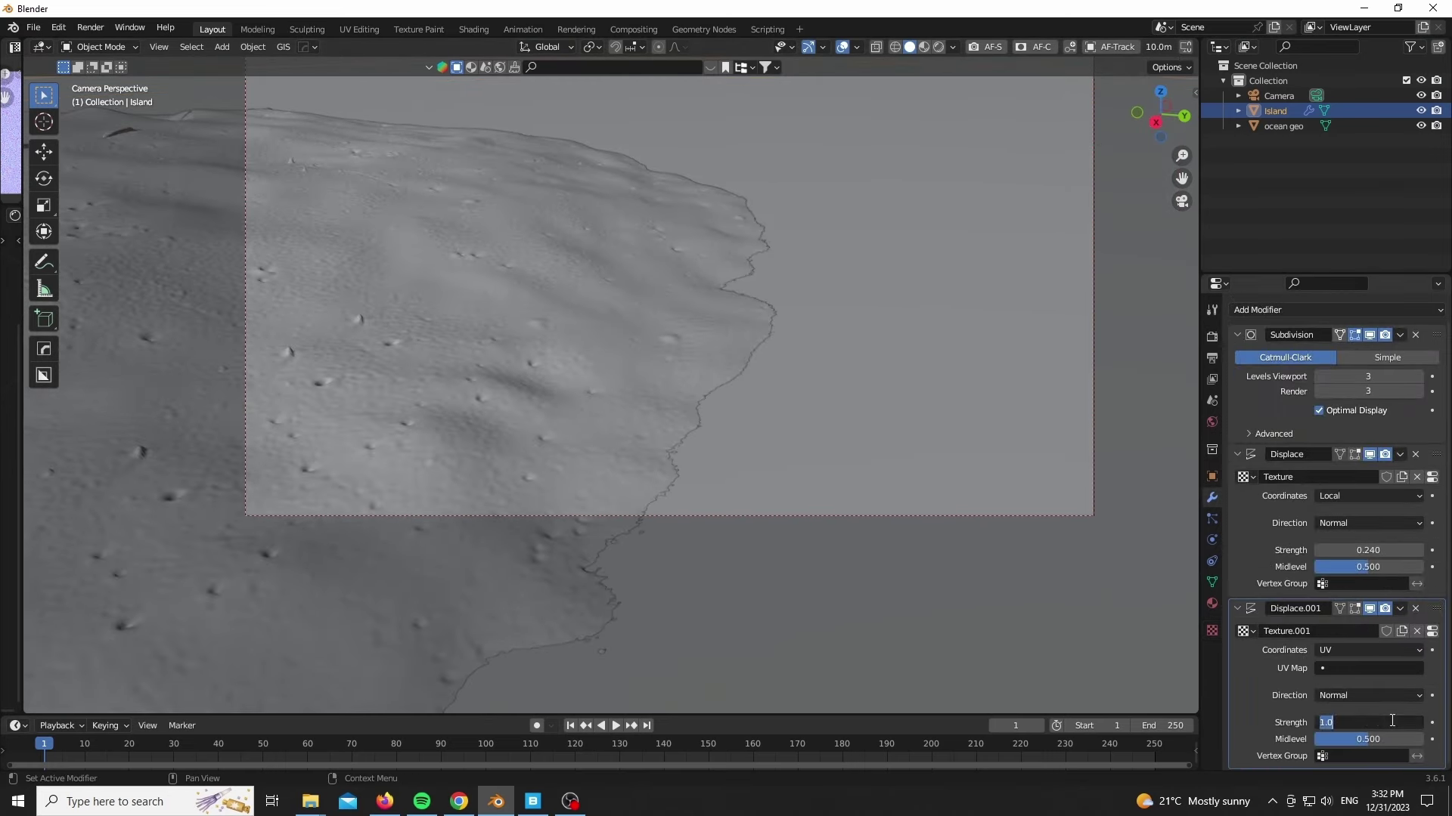
text(0.3)
key(Return)
key(z)
shift+middle_drag(589, 486, 564, 578)
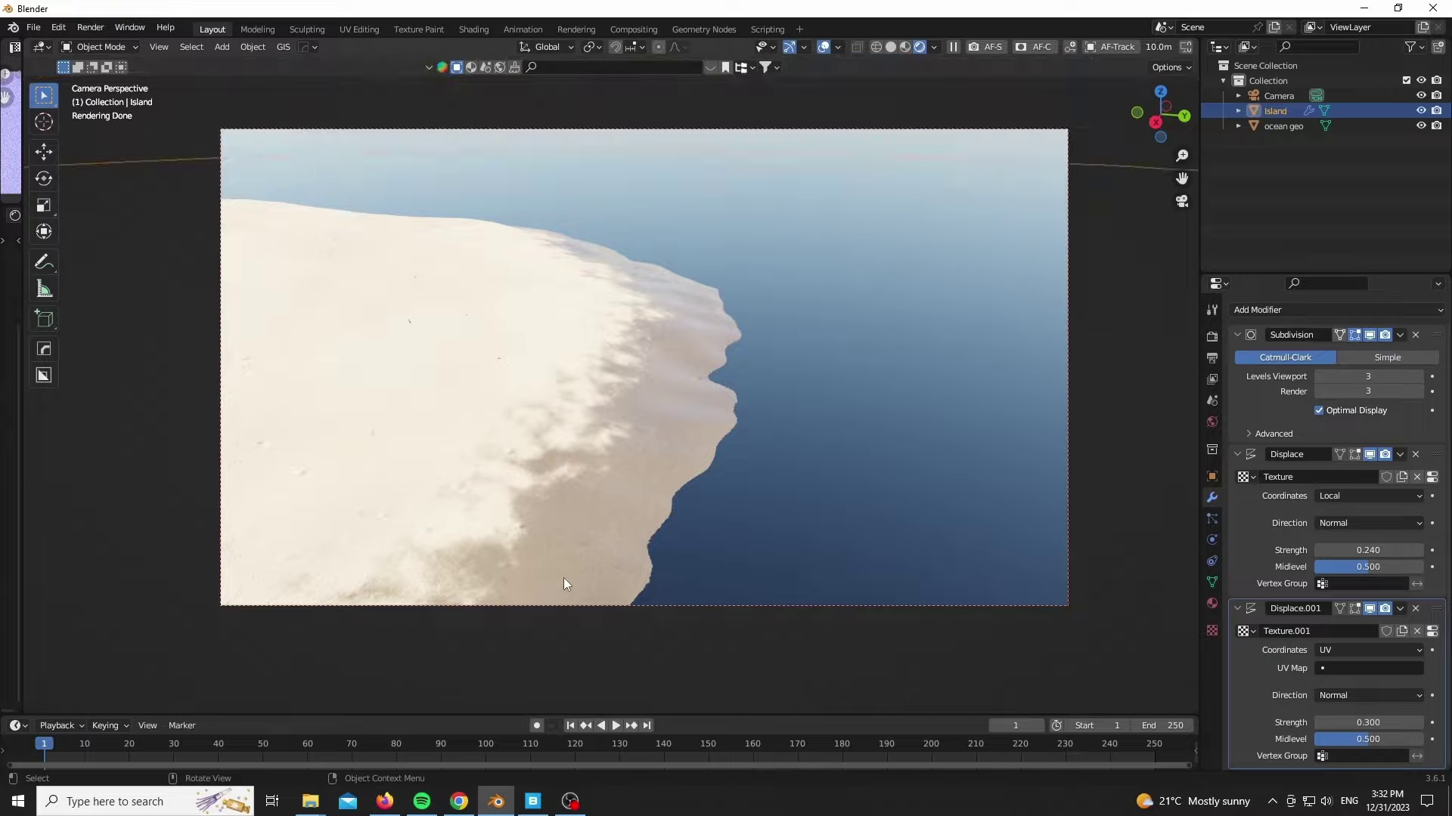
scroll(740, 412, down, 1)
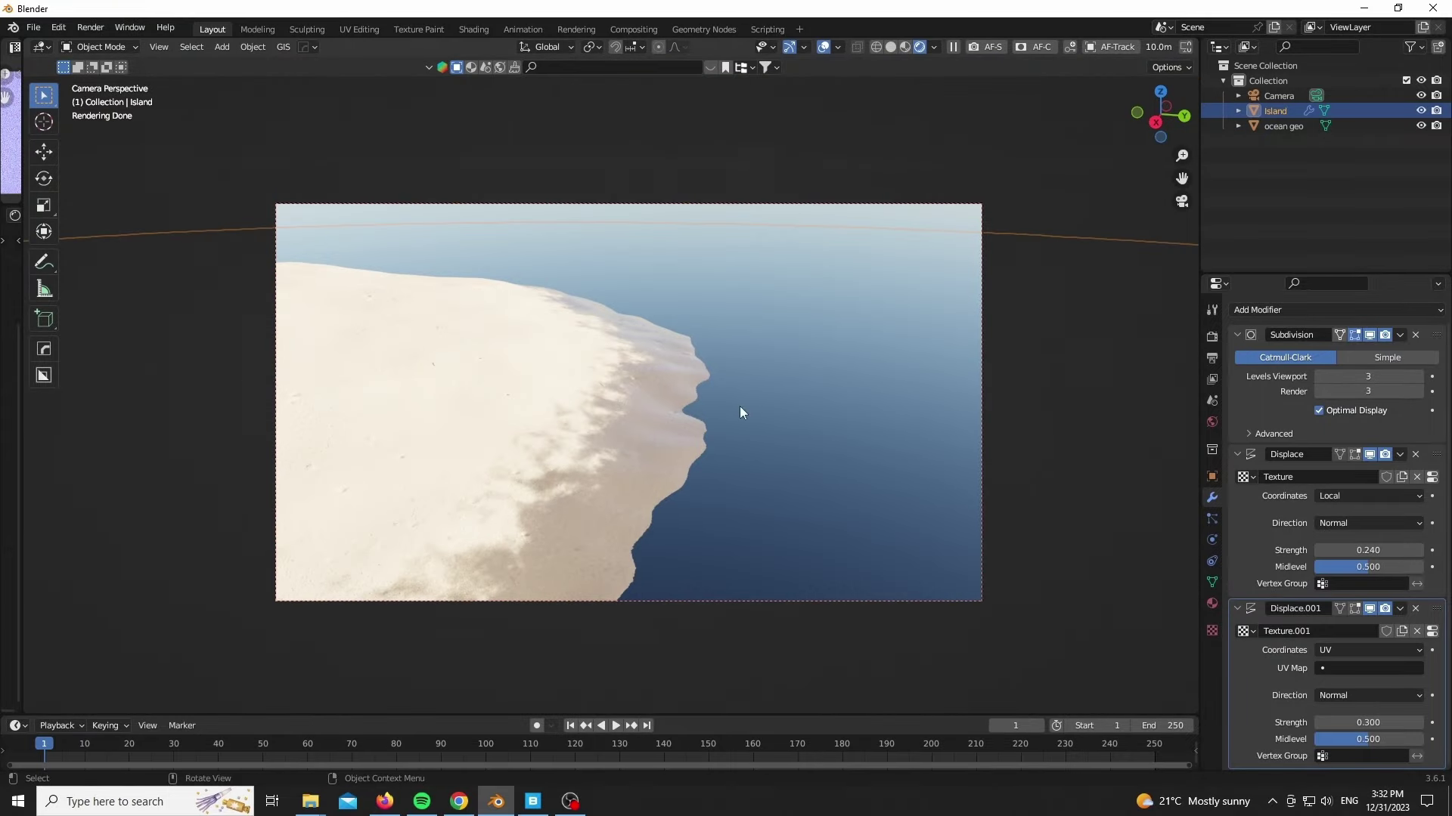
Weight paint the island's shoreline around the camera side with weight 0.422, then return to Object Mode.
key(z)
key(KP_0)
scroll(388, 461, up, 2)
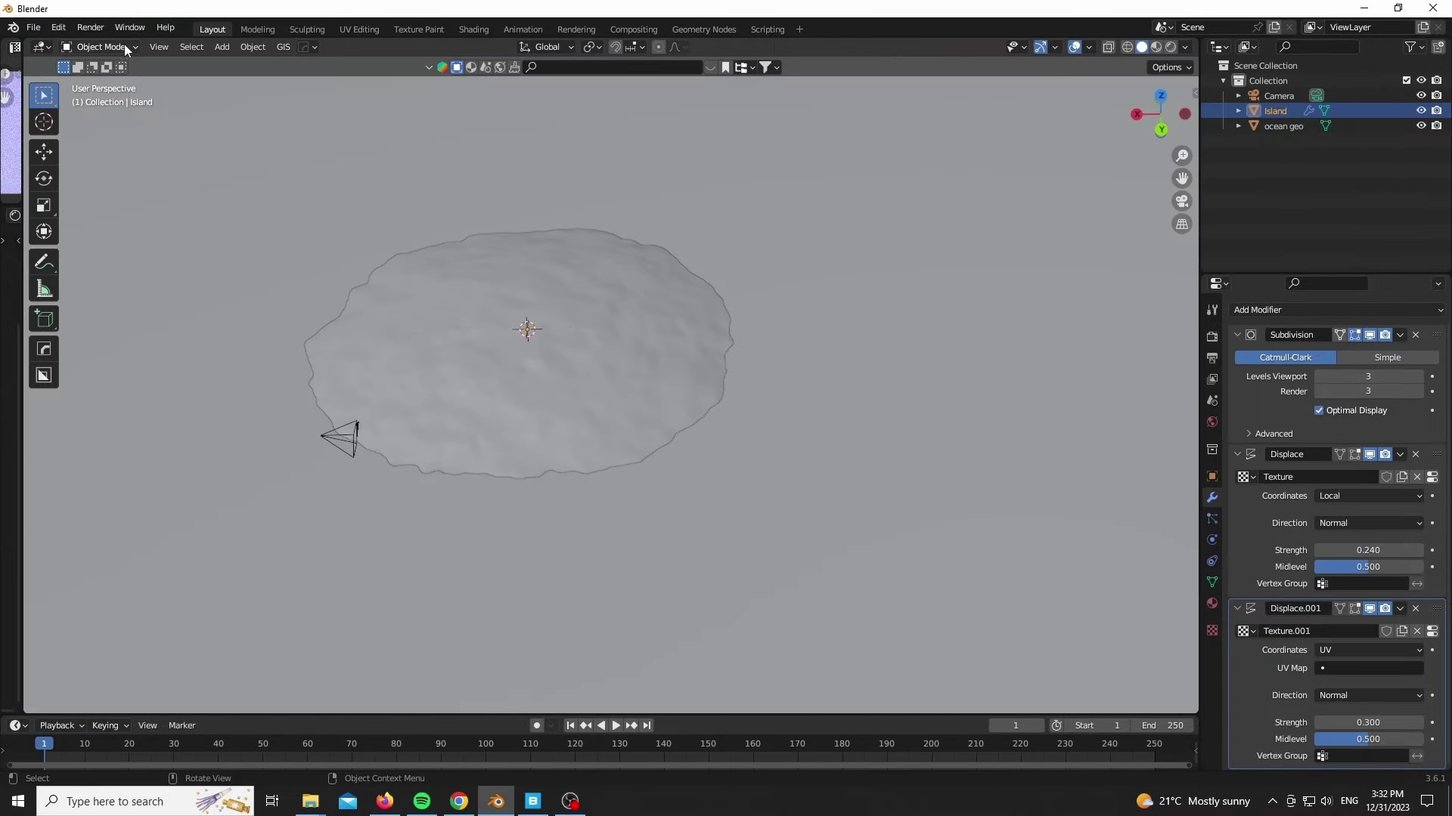
click(84, 48)
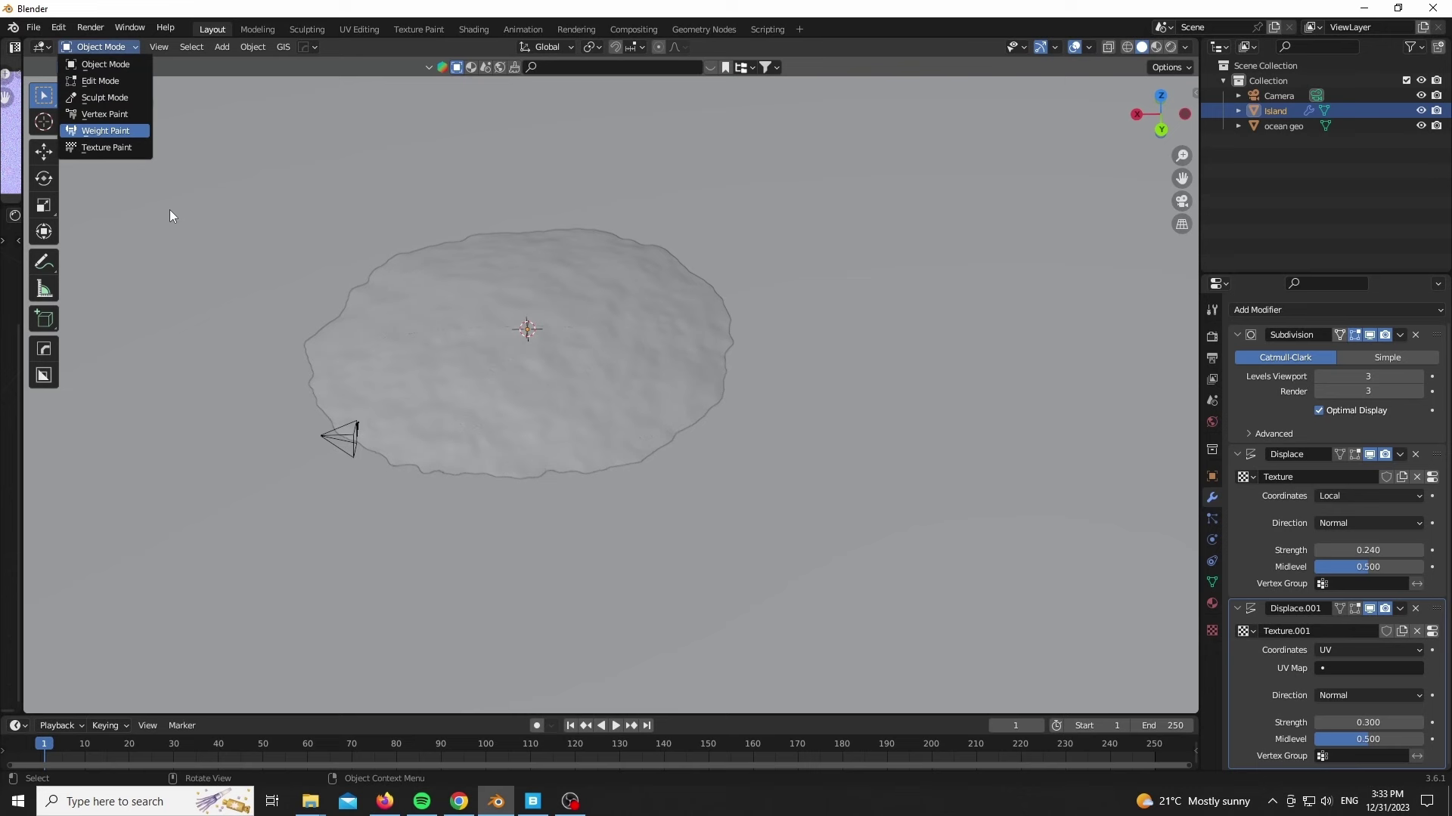
click(100, 131)
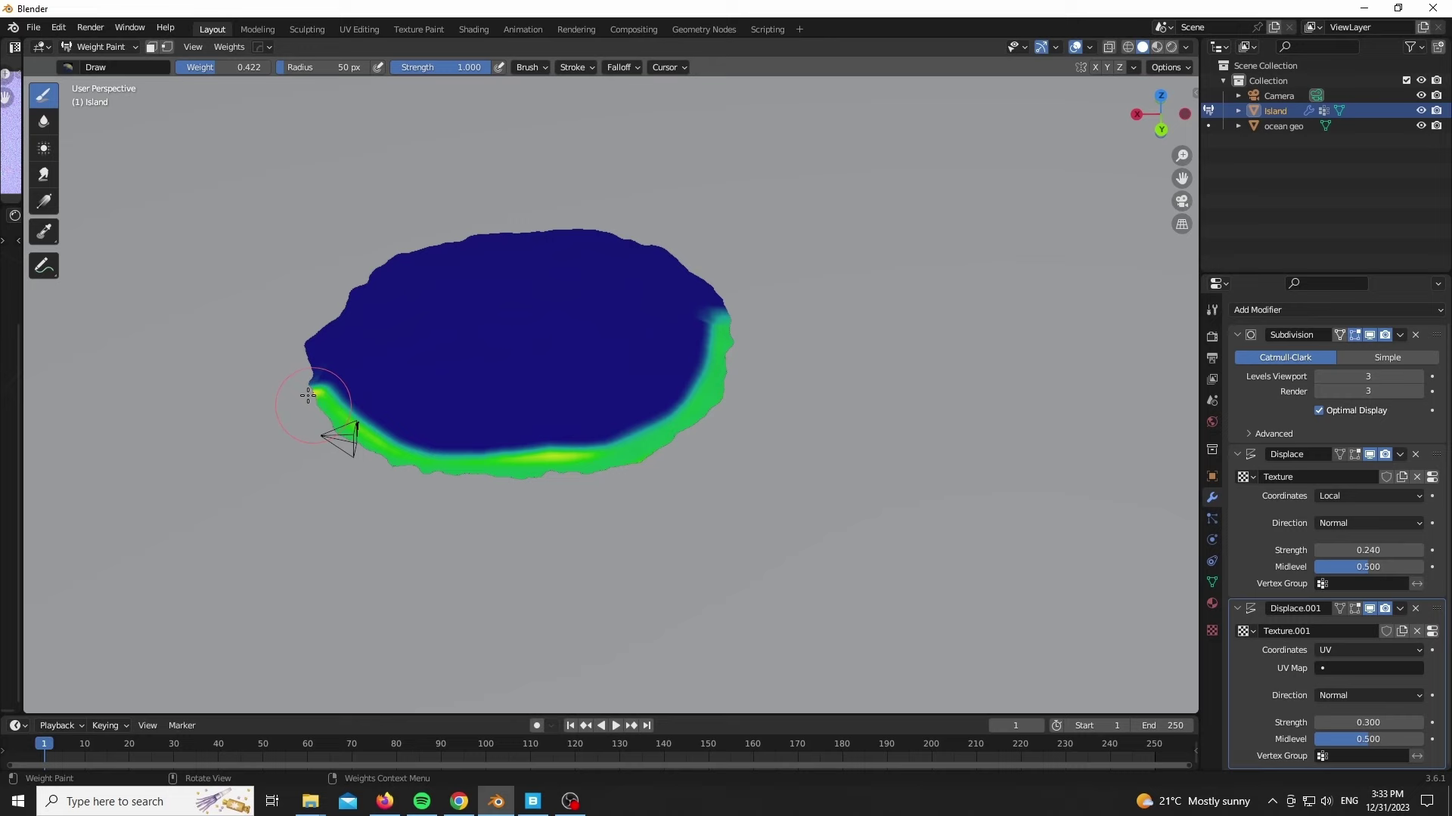
key(KP_0)
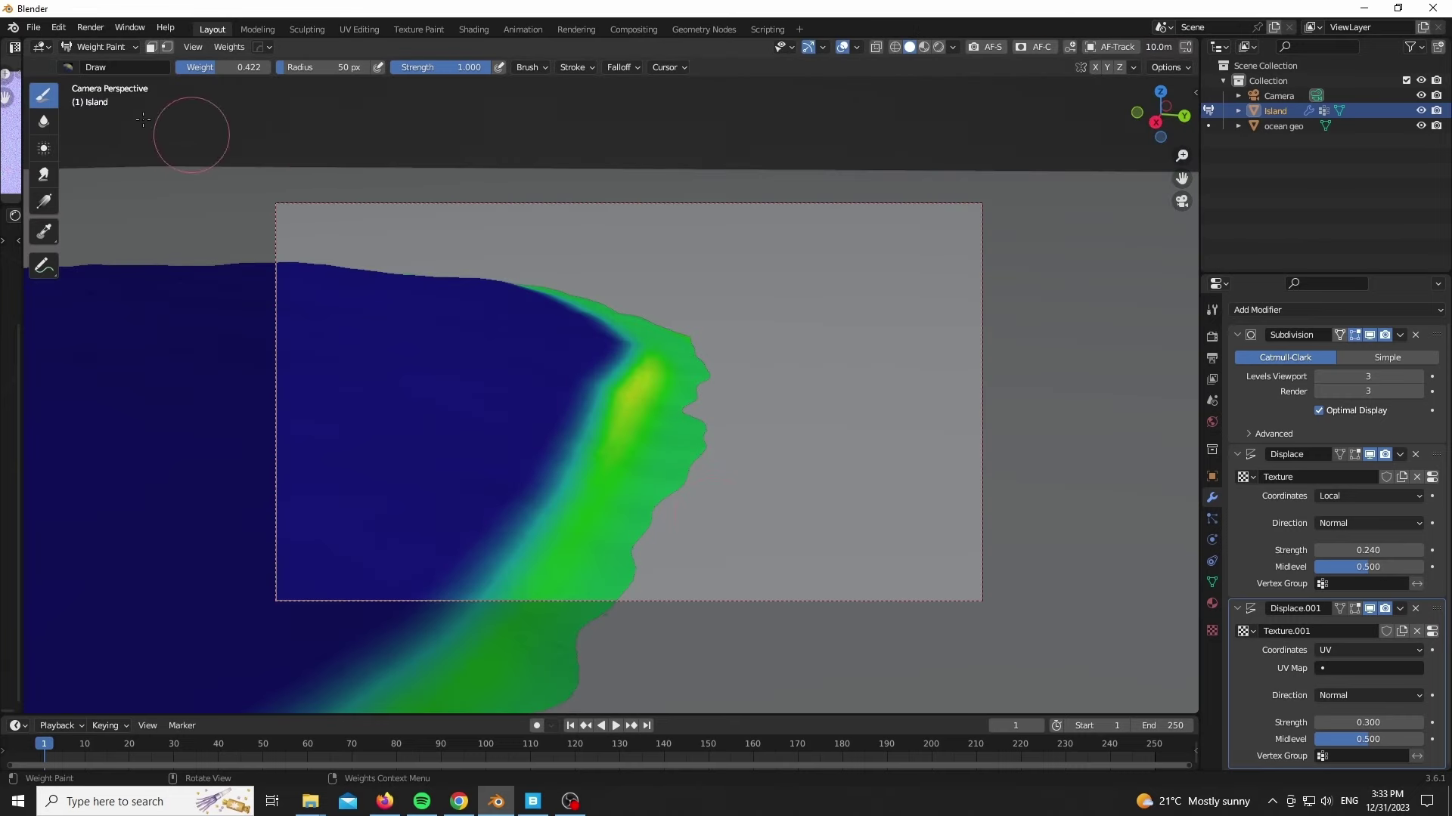
click(107, 48)
key(Return)
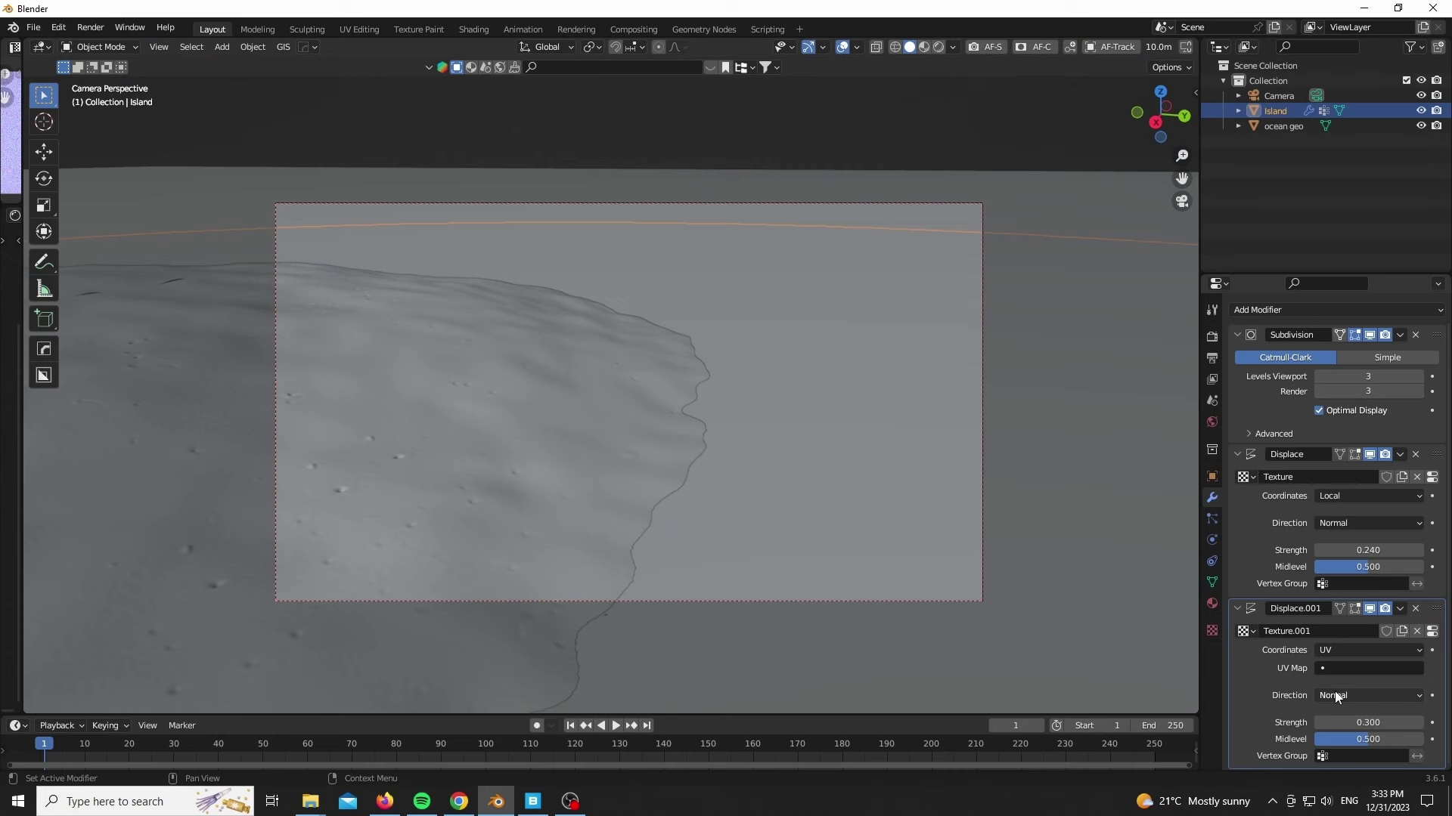
Assign the painted vertex group "Group" to the second Displace modifier and invert its influence.
click(1349, 757)
click(1350, 601)
shift+middle_drag(679, 585, 750, 503)
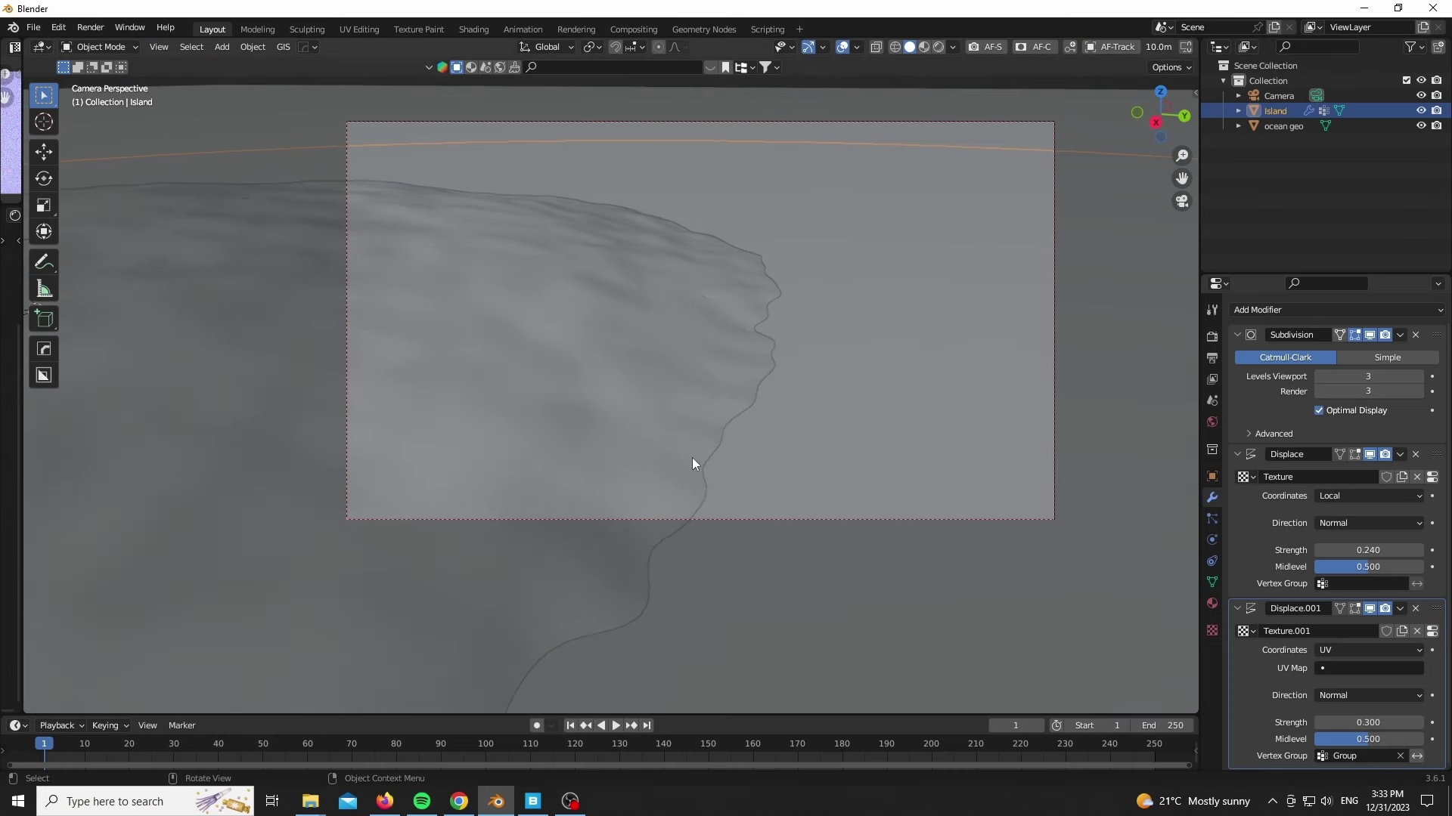
click(1419, 758)
scroll(740, 175, up, 4)
scroll(741, 176, down, 5)
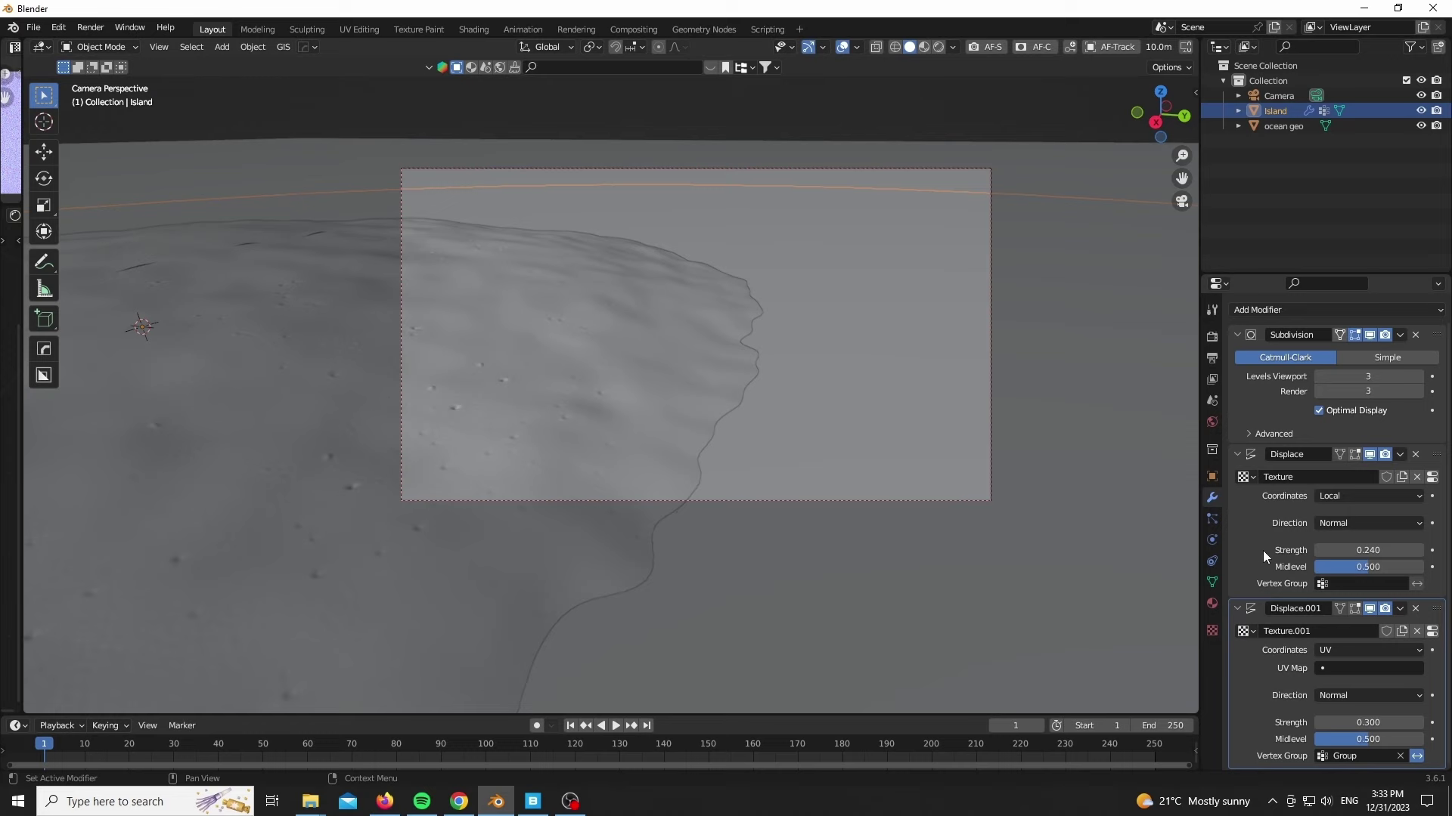
Assign the vertex group "Group" to the first Displace modifier and invert its influence.
click(1361, 584)
click(1356, 603)
click(1417, 584)
Shade the island smooth and inspect the sand surface in rendered shading.
scroll(674, 405, up, 5)
right_click(674, 406)
click(672, 406)
scroll(652, 620, down, 4)
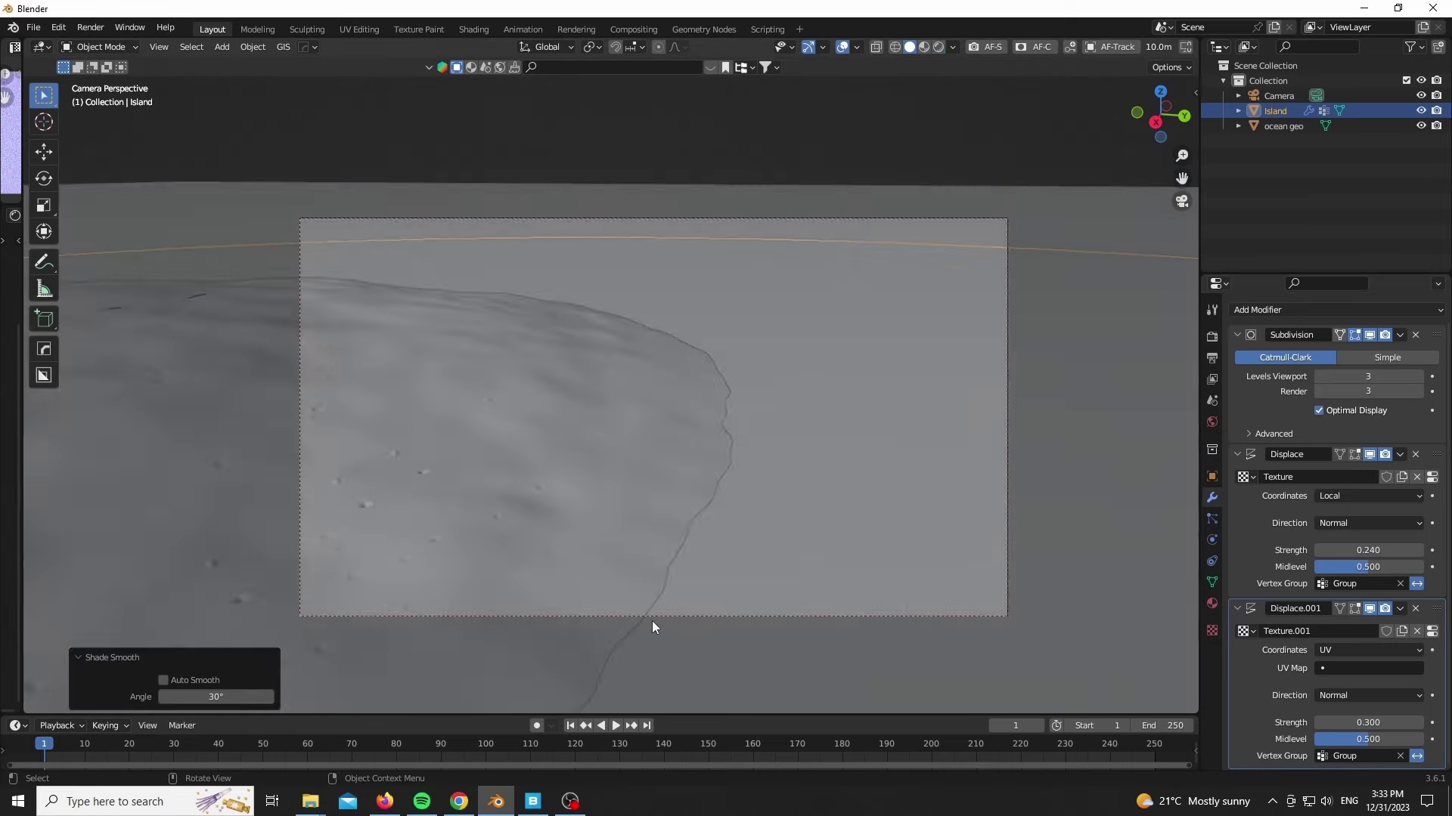
key(z)
click(480, 411)
scroll(564, 416, up, 4)
scroll(340, 557, down, 2)
scroll(344, 487, up, 2)
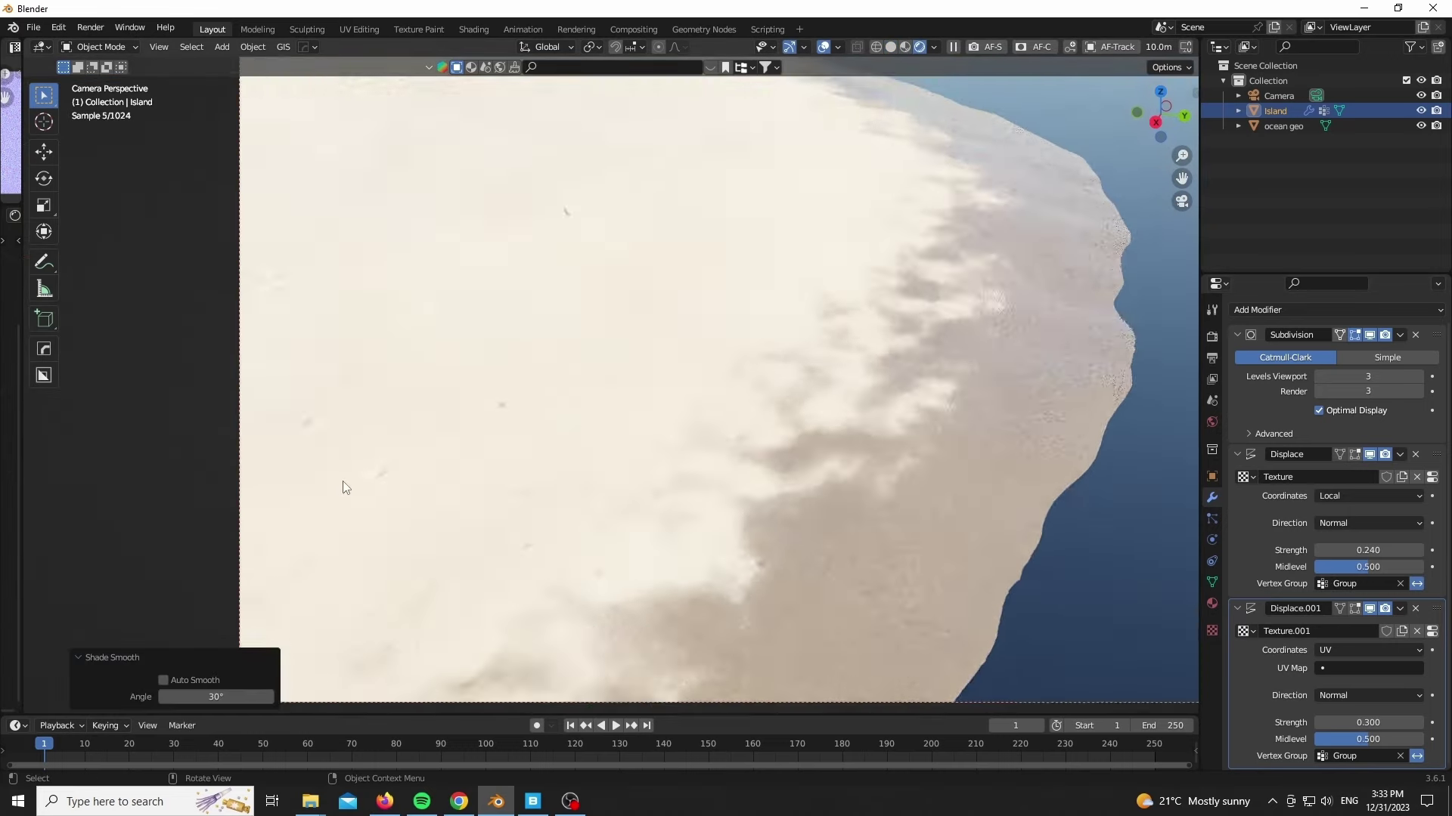
scroll(344, 488, down, 3)
Return to solid shading and enable the Statistics overlay to check the scene's geometry.
key(z)
click(605, 527)
click(606, 530)
scroll(440, 513, down, 1)
scroll(440, 512, up, 2)
click(857, 47)
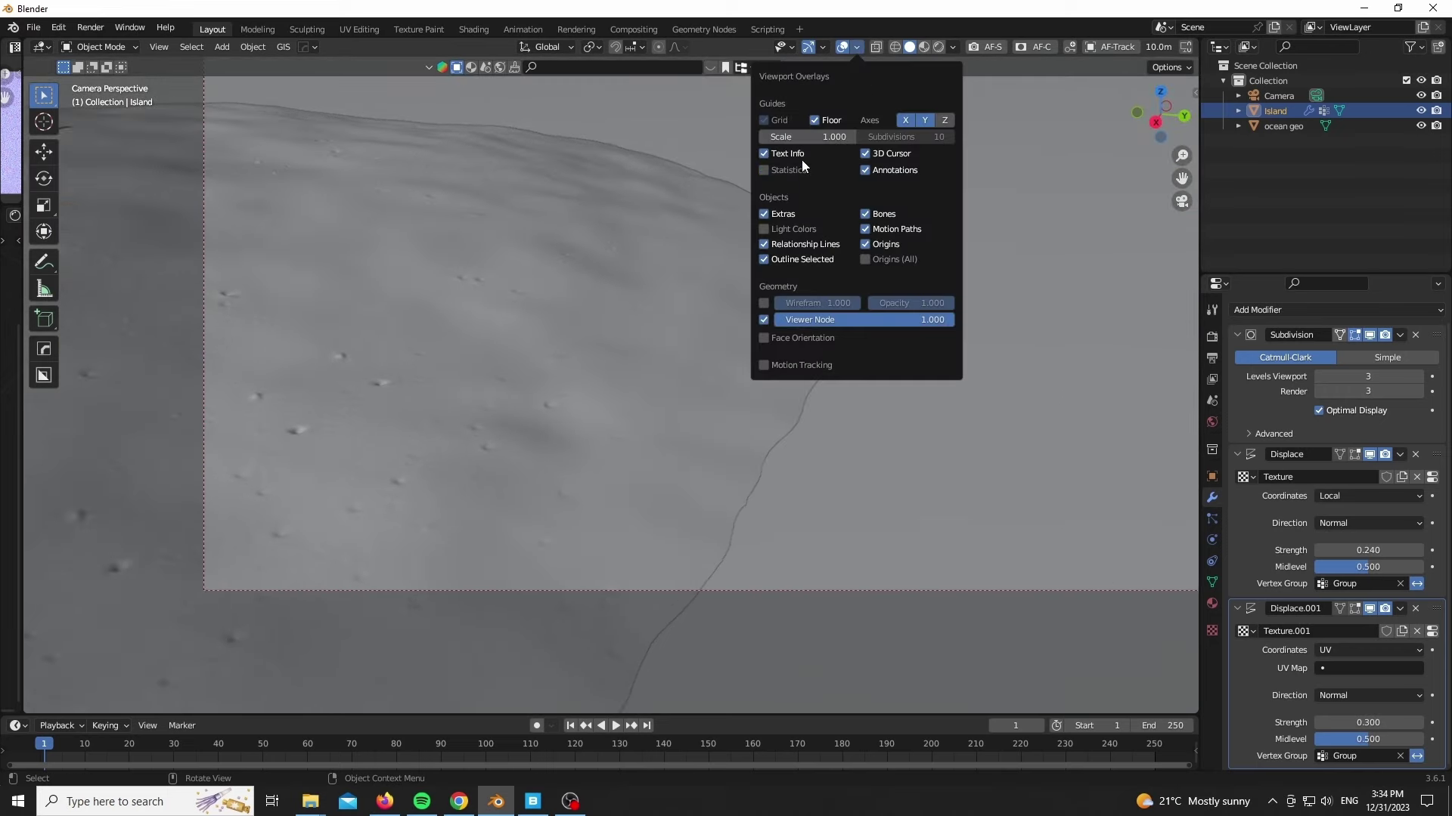
click(801, 167)
scroll(724, 305, up, 2)
scroll(822, 341, down, 3)
Subdivide the ocean plane in Edit Mode with 20 cuts.
click(823, 341)
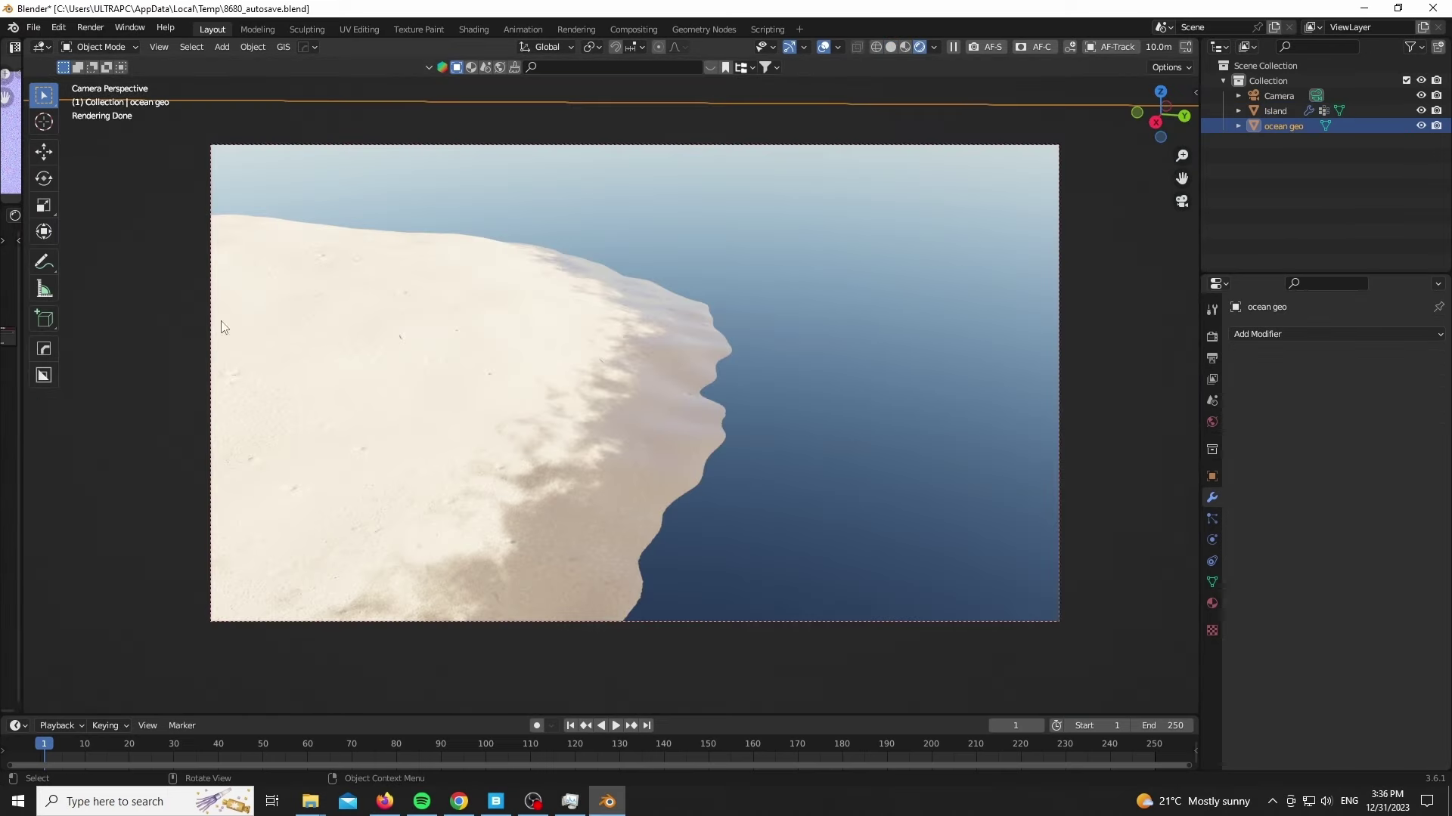
click(891, 48)
key(Tab)
scroll(679, 331, down, 3)
right_click(682, 328)
click(672, 348)
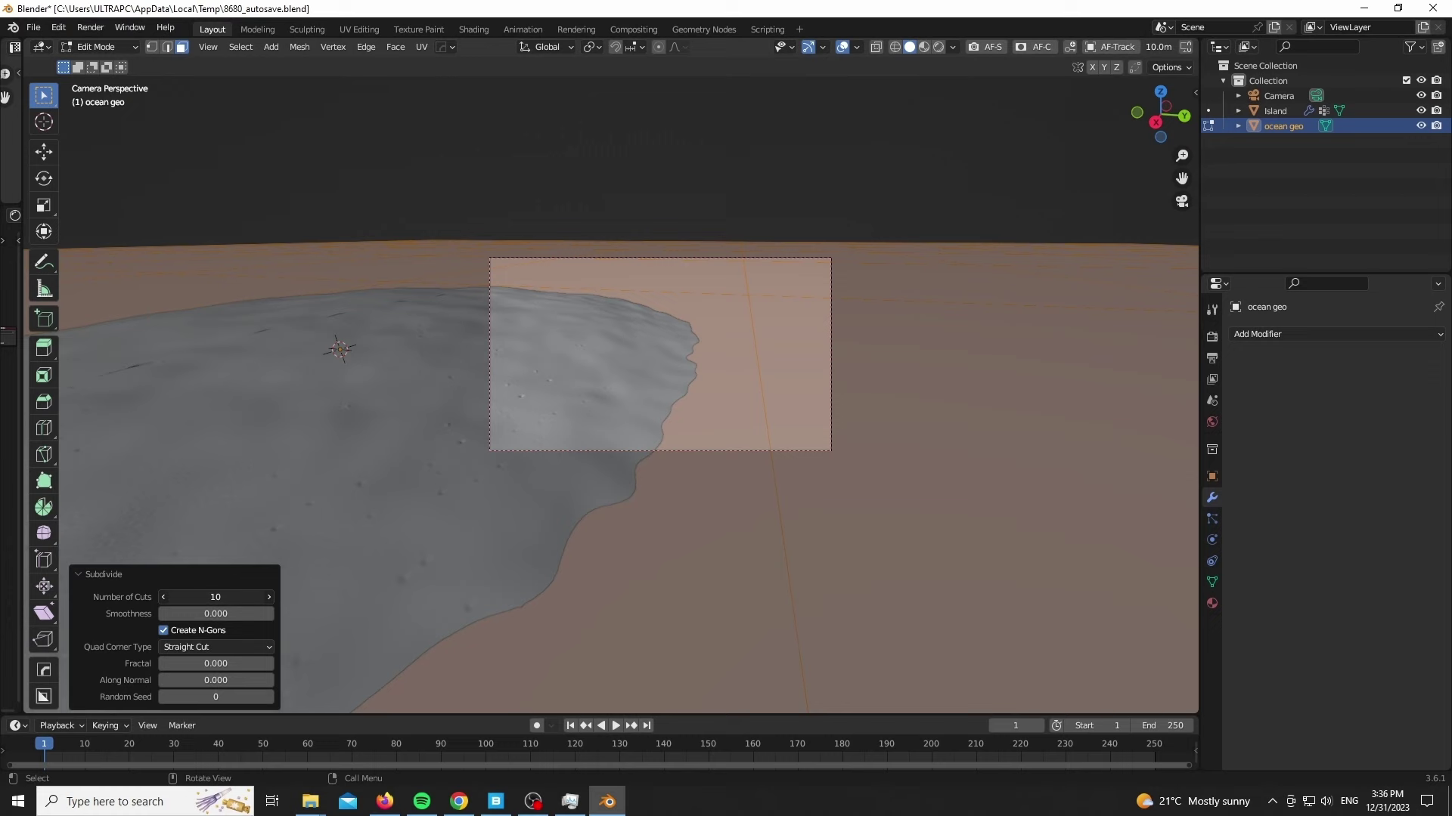
scroll(619, 306, up, 2)
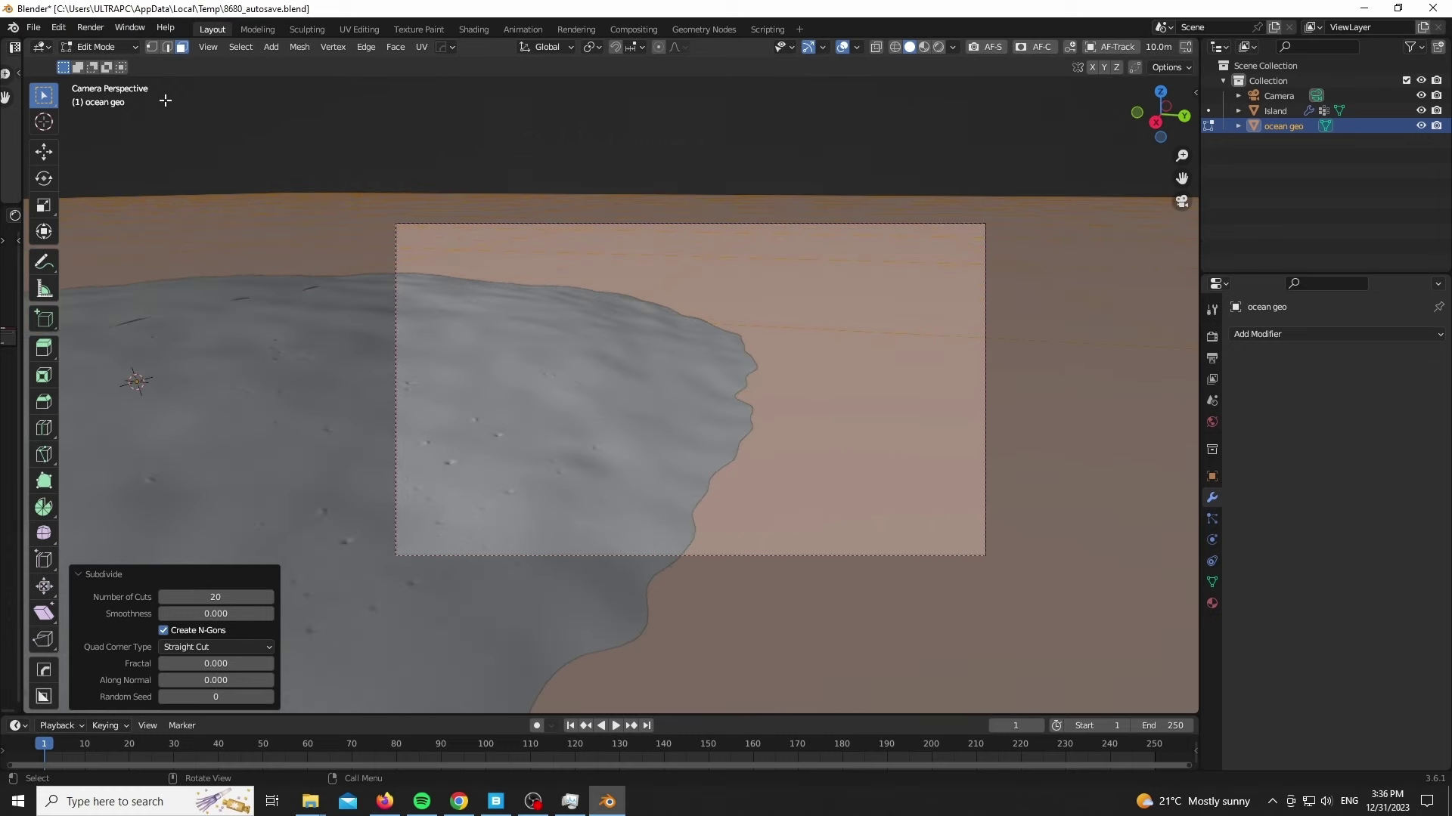
Select the ocean faces around the camera view, subdivide them three times with one cut each, and leave Edit Mode.
click(401, 221)
drag(908, 599, 1000, 597)
scroll(639, 465, down, 3)
scroll(656, 470, up, 3)
right_click(698, 440)
click(698, 440)
right_click(698, 440)
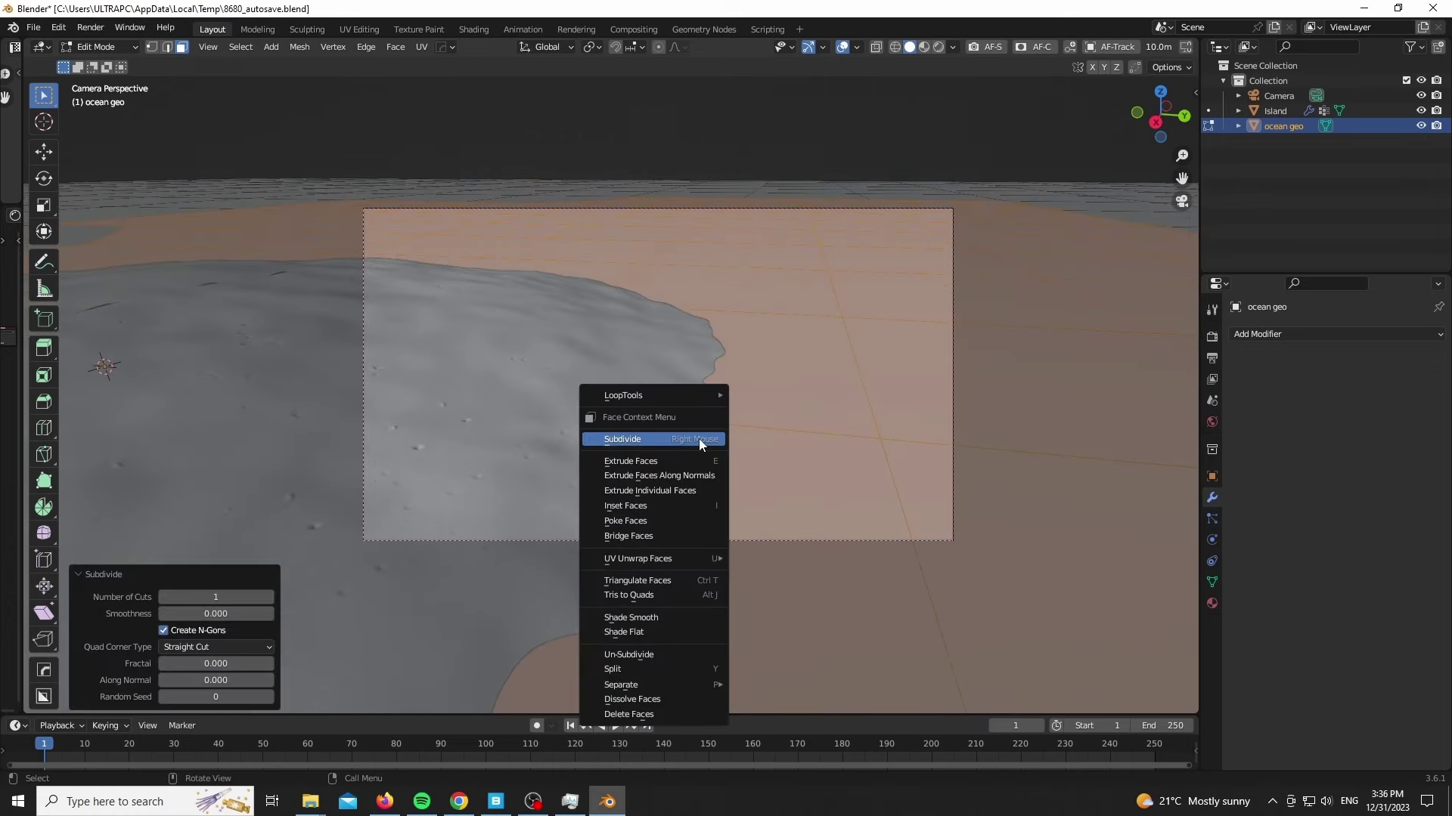
click(698, 440)
right_click(698, 440)
click(699, 440)
key(Tab)
Add a Displace modifier to the ocean plane and apply the object's transforms.
click(1313, 334)
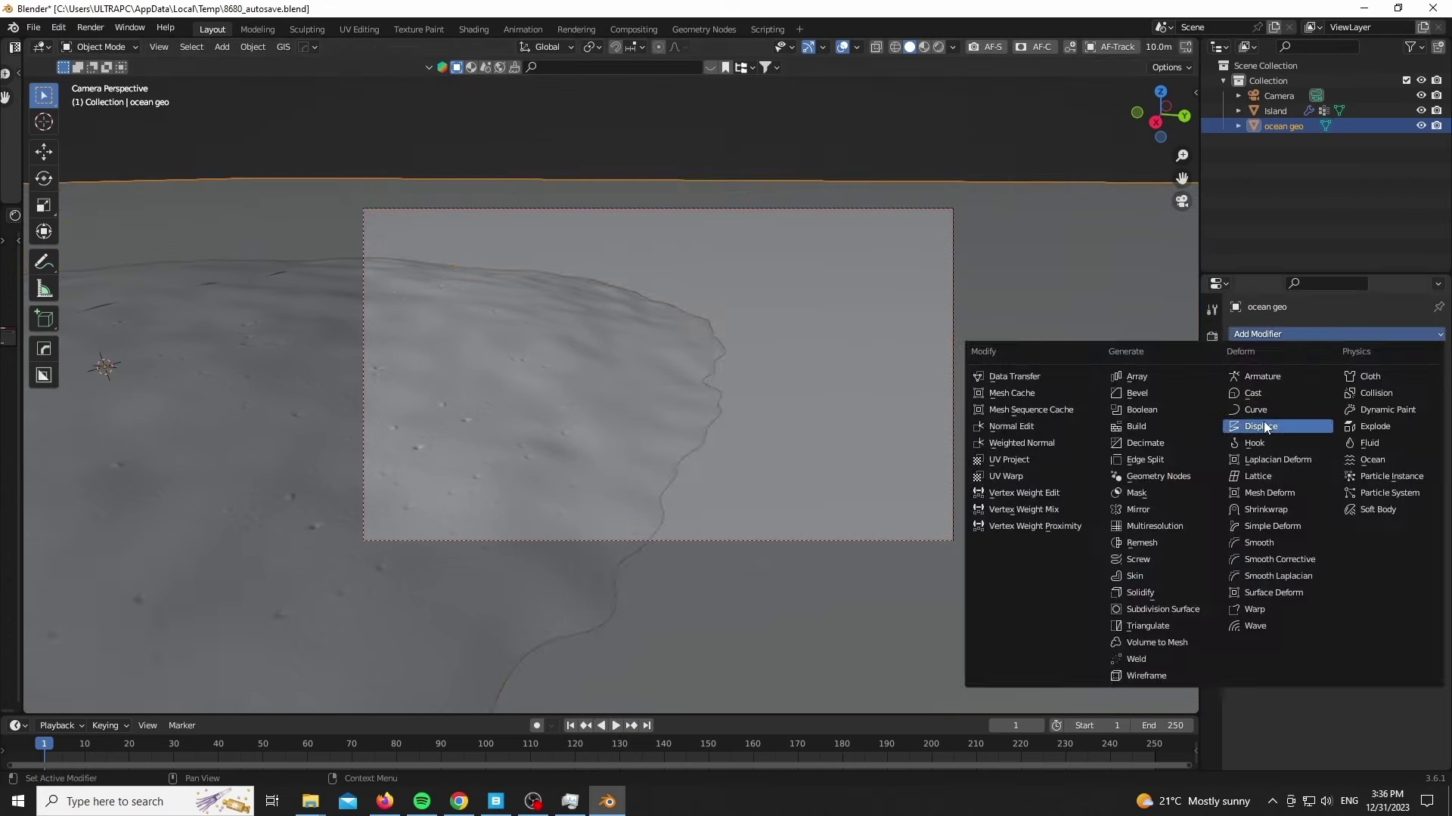
click(1267, 427)
key(ctrl+a)
click(618, 293)
key(ctrl+a)
click(618, 322)
Create a new Clouds texture for the ocean's Displace modifier and set its size to 2.00.
click(1357, 381)
click(1431, 383)
click(1358, 379)
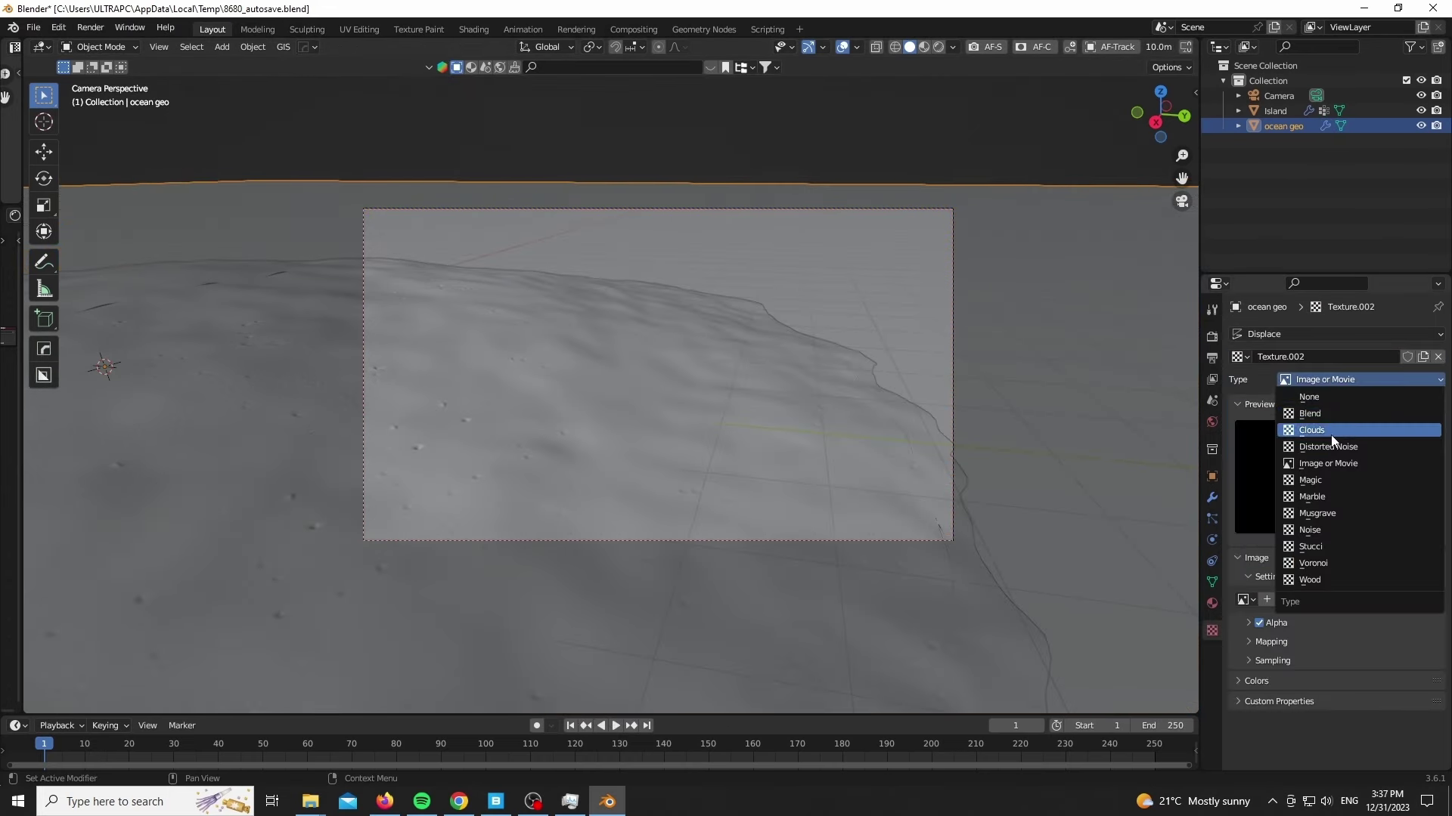
click(1331, 430)
drag(1357, 649, 1421, 648)
Shade the ocean plane smooth and set its Displace strength to 0.1.
right_click(824, 376)
click(827, 382)
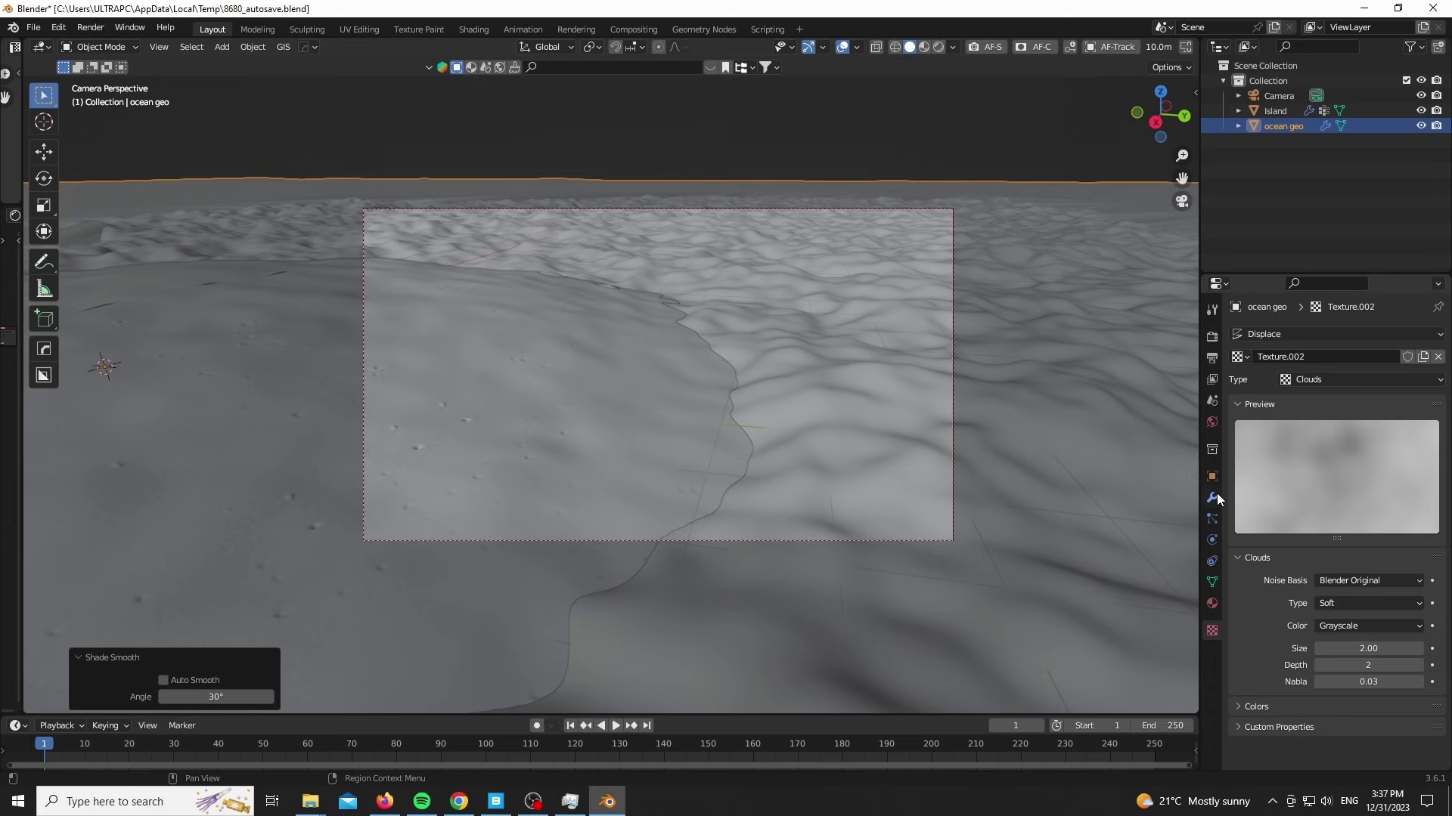
click(1212, 497)
double_click(1401, 453)
text(0.1)
key(Return)
Inspect the waves in rendered shading, compare them with zero displacement, and set the Displace strength to 0.12.
scroll(861, 409, down, 1)
key(z)
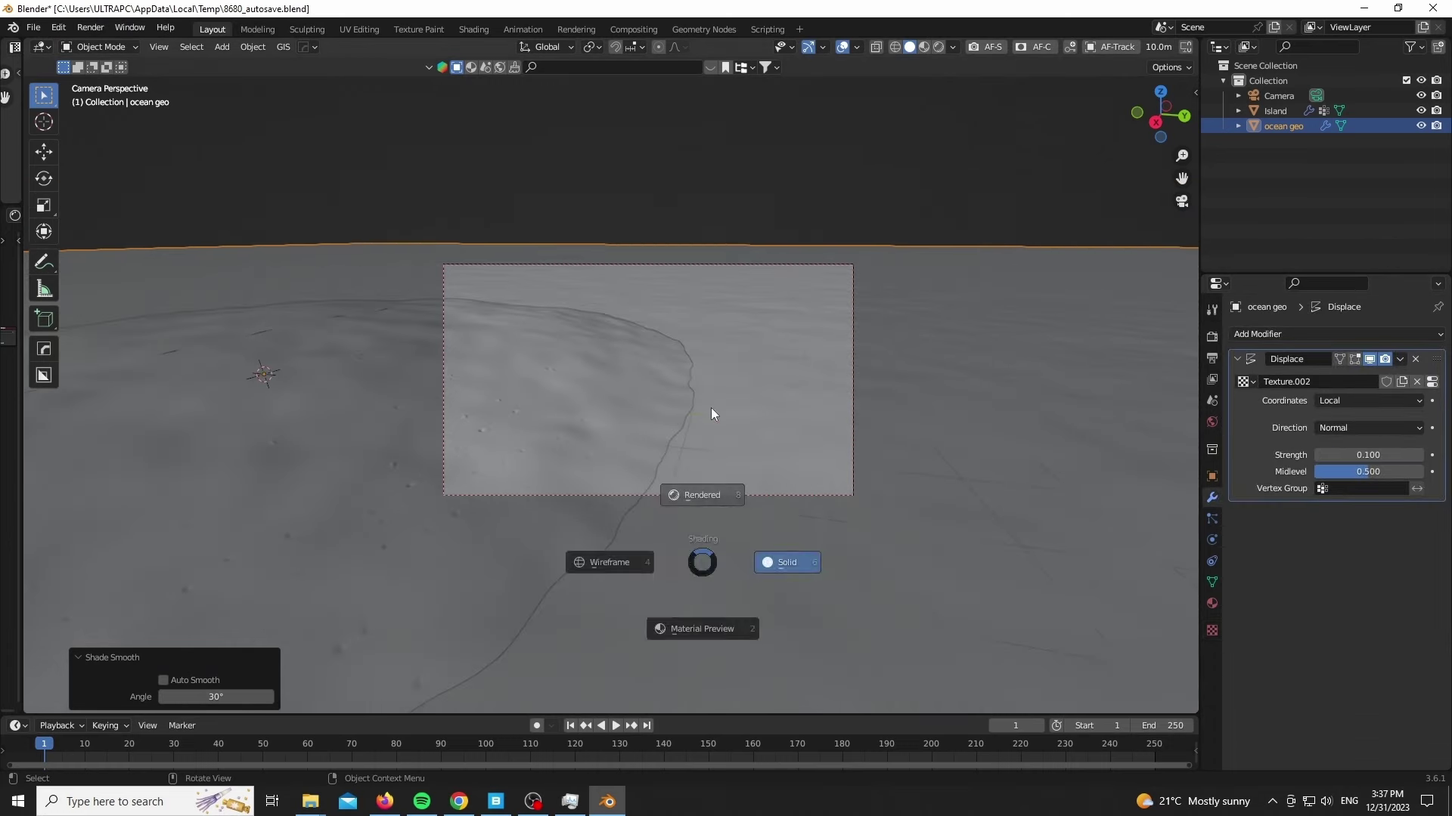
click(711, 405)
scroll(720, 366, up, 3)
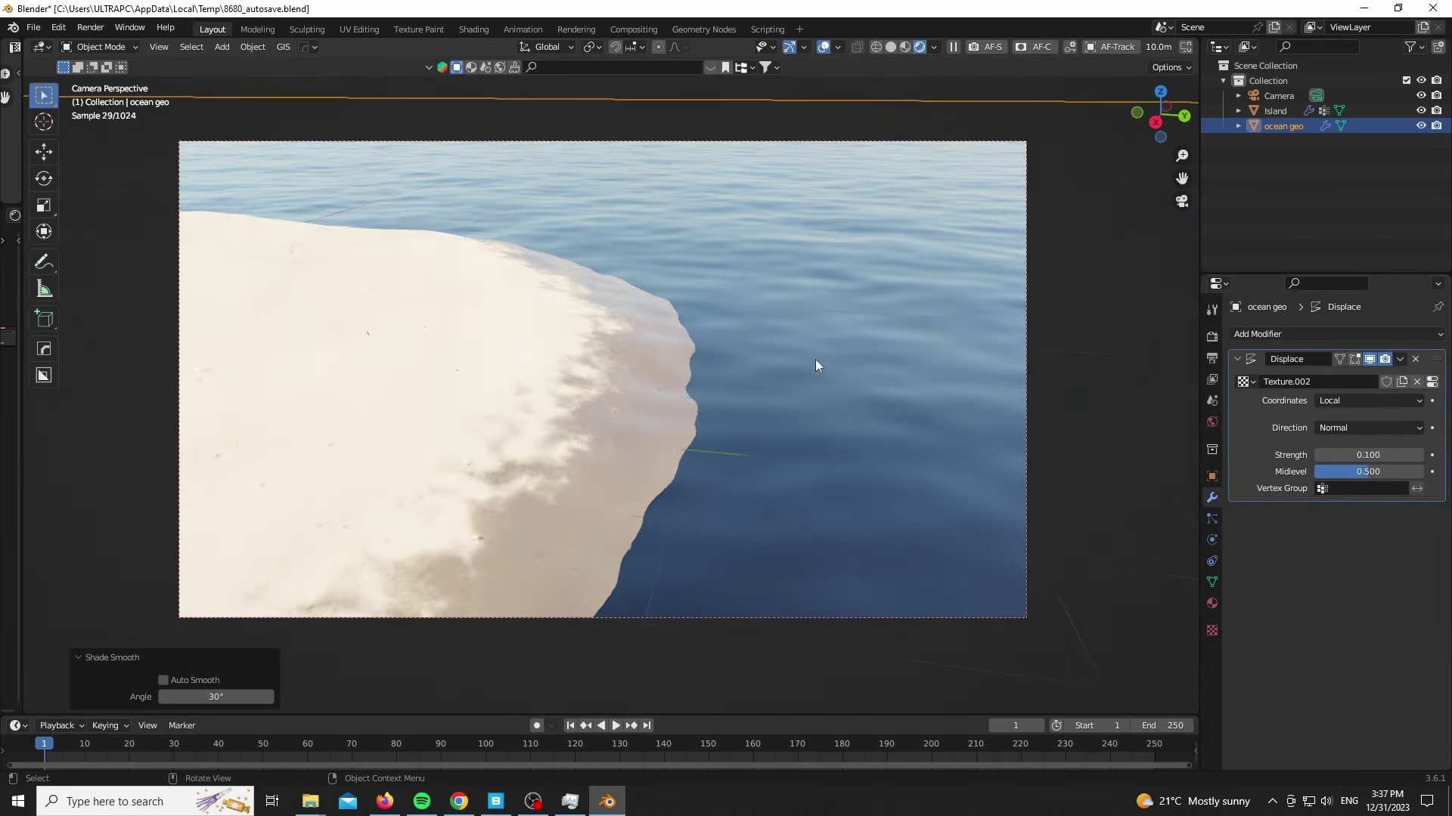
scroll(815, 366, up, 1)
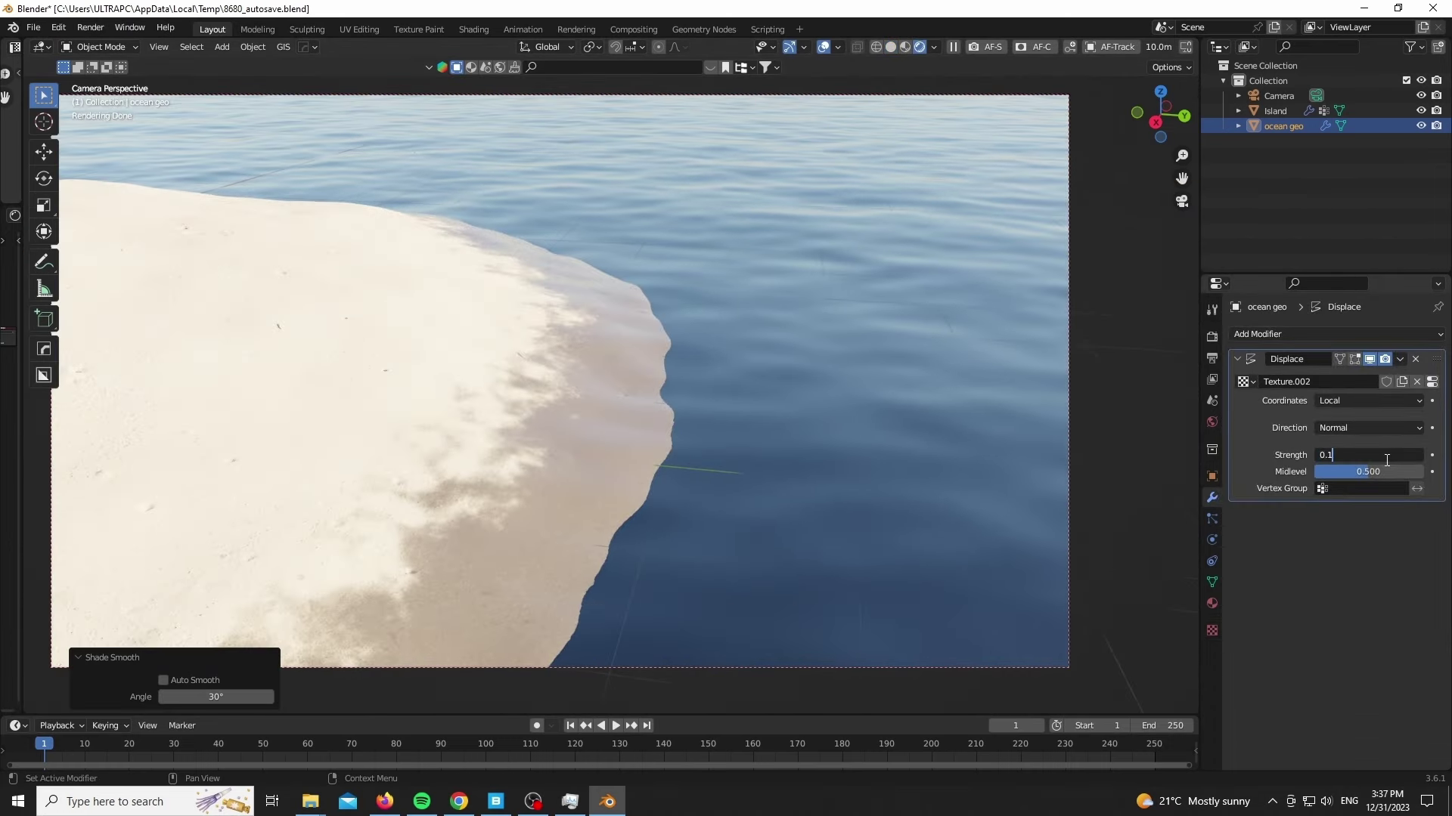
click(1386, 457)
text(0)
key(Return)
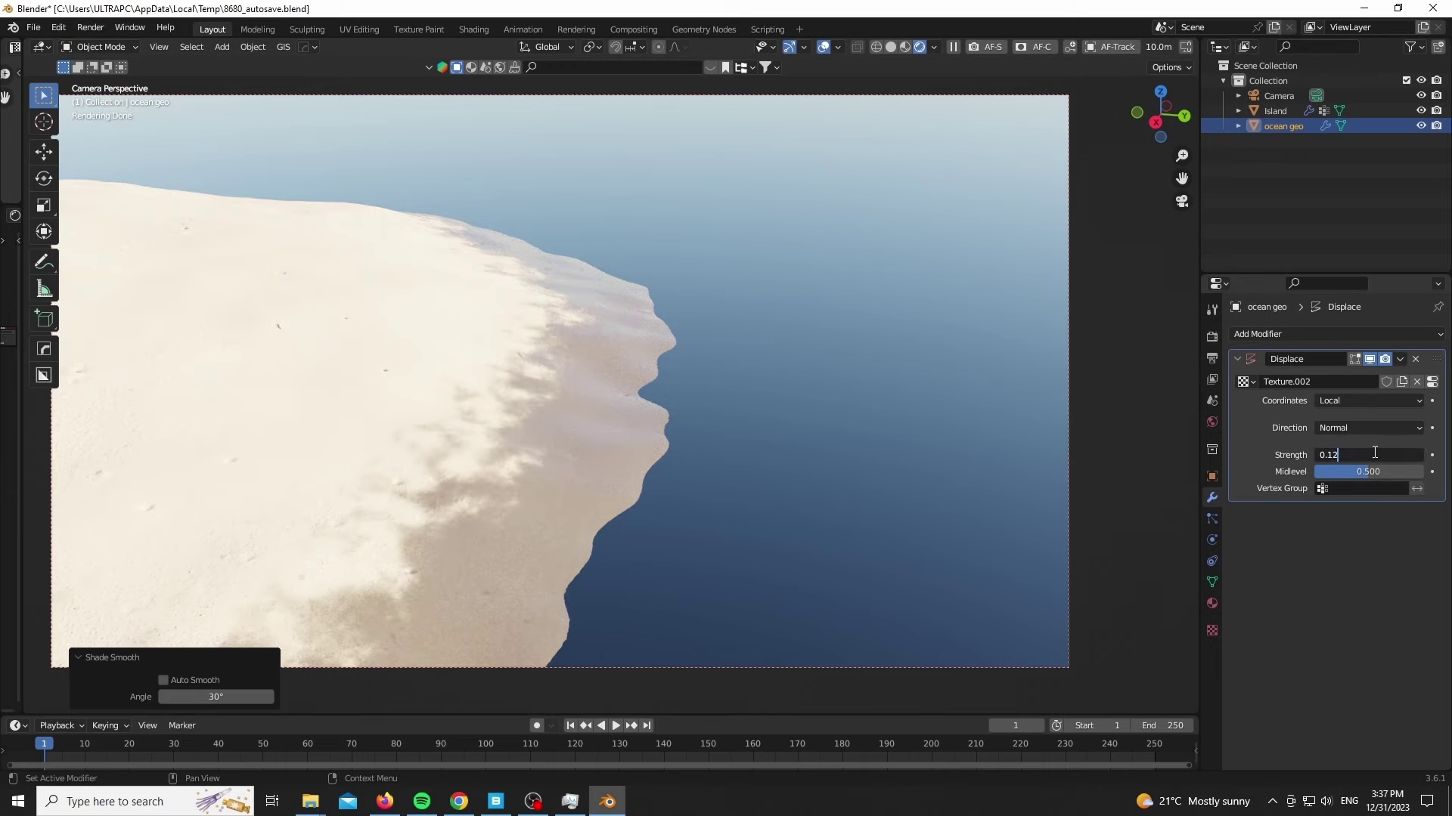
key(Return)
Add a second Displace modifier to the ocean plane with a new Clouds texture of size about 1.45.
scroll(620, 343, down, 1)
click(1285, 334)
click(1161, 425)
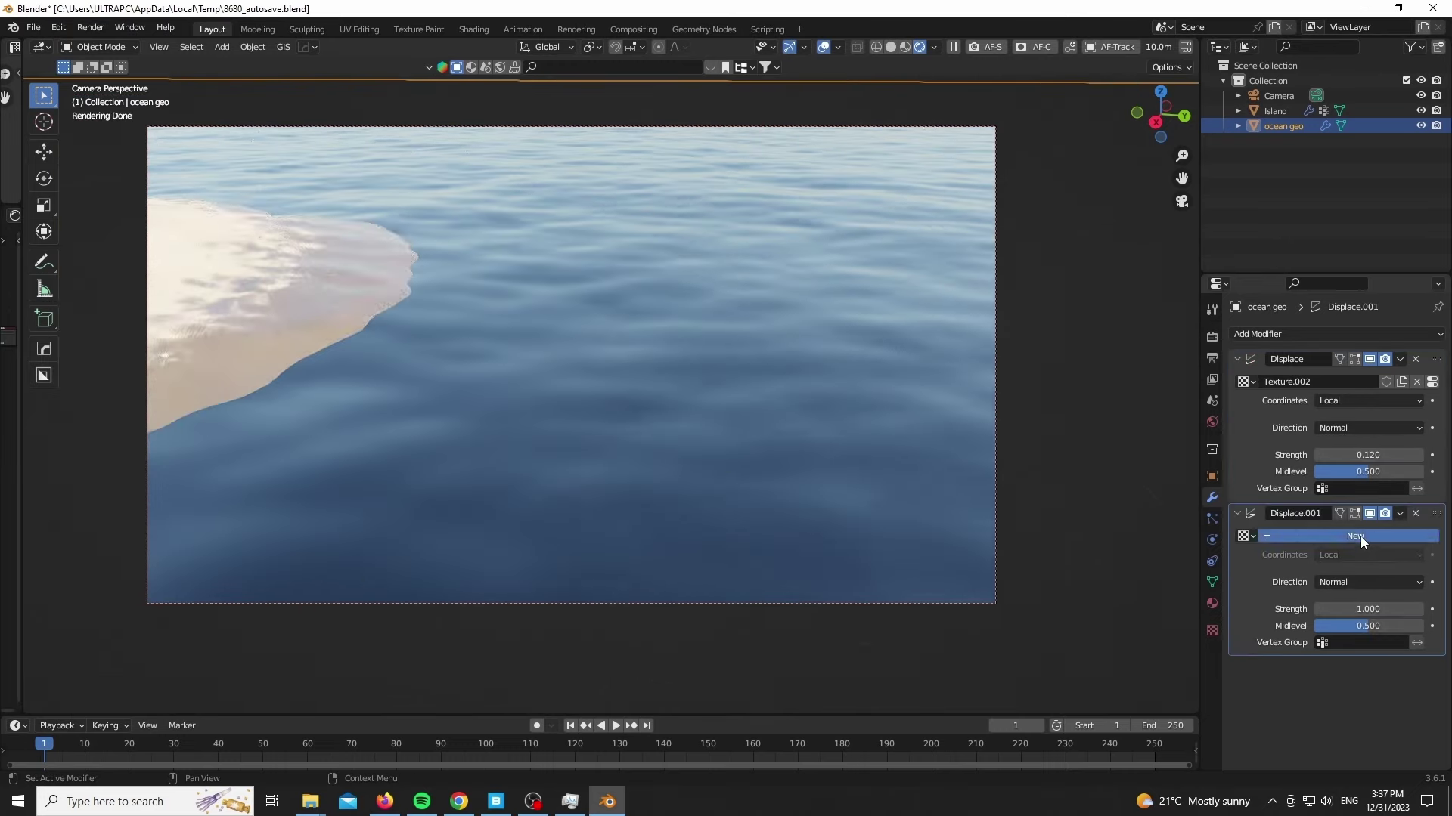
click(1360, 537)
click(1432, 536)
click(1345, 378)
click(1344, 431)
drag(1340, 649, 1421, 650)
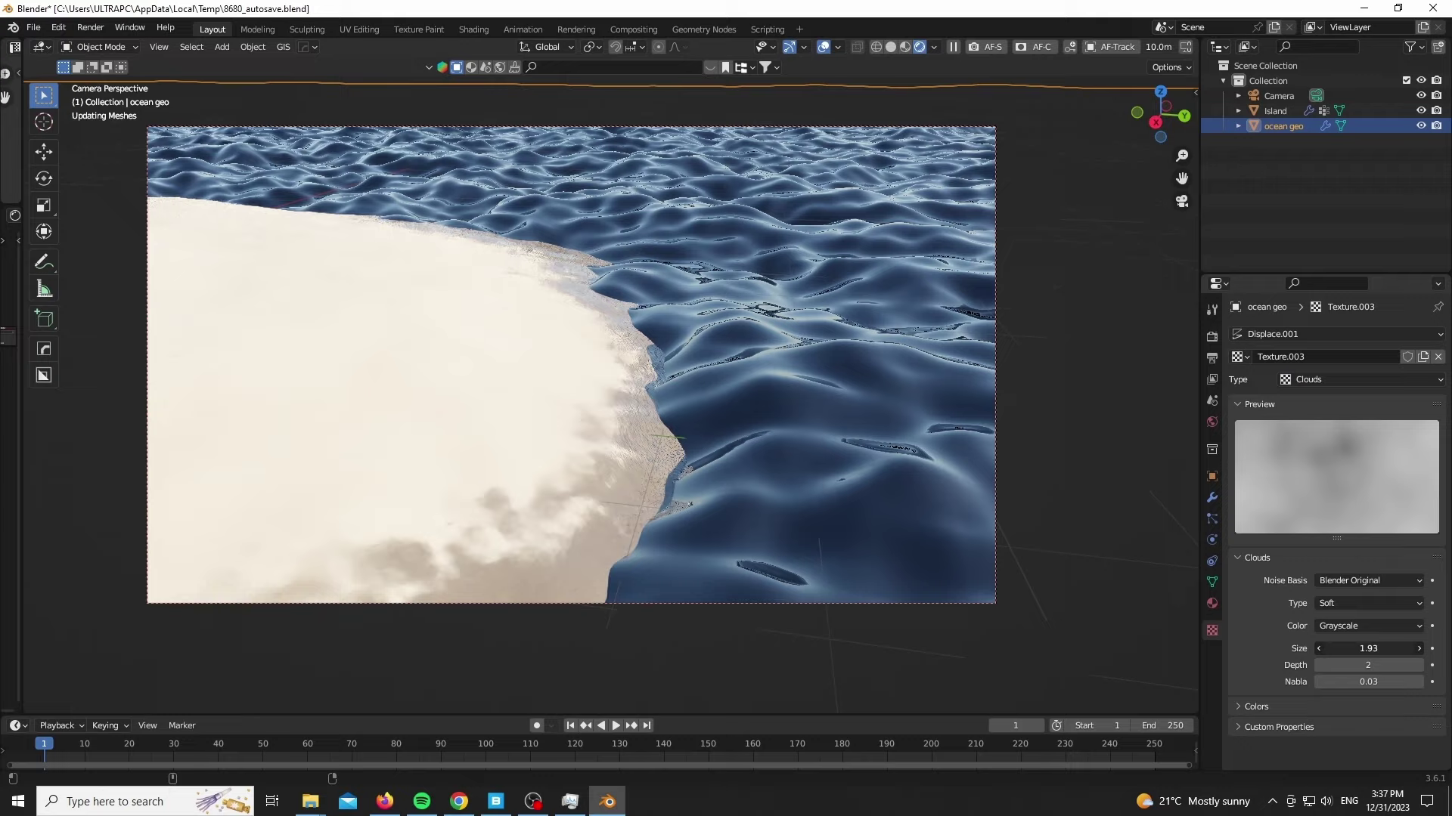
In solid shading, isolate the second Displace modifier in the viewport and reduce its Clouds texture size to about 0.49.
key(z)
click(1212, 497)
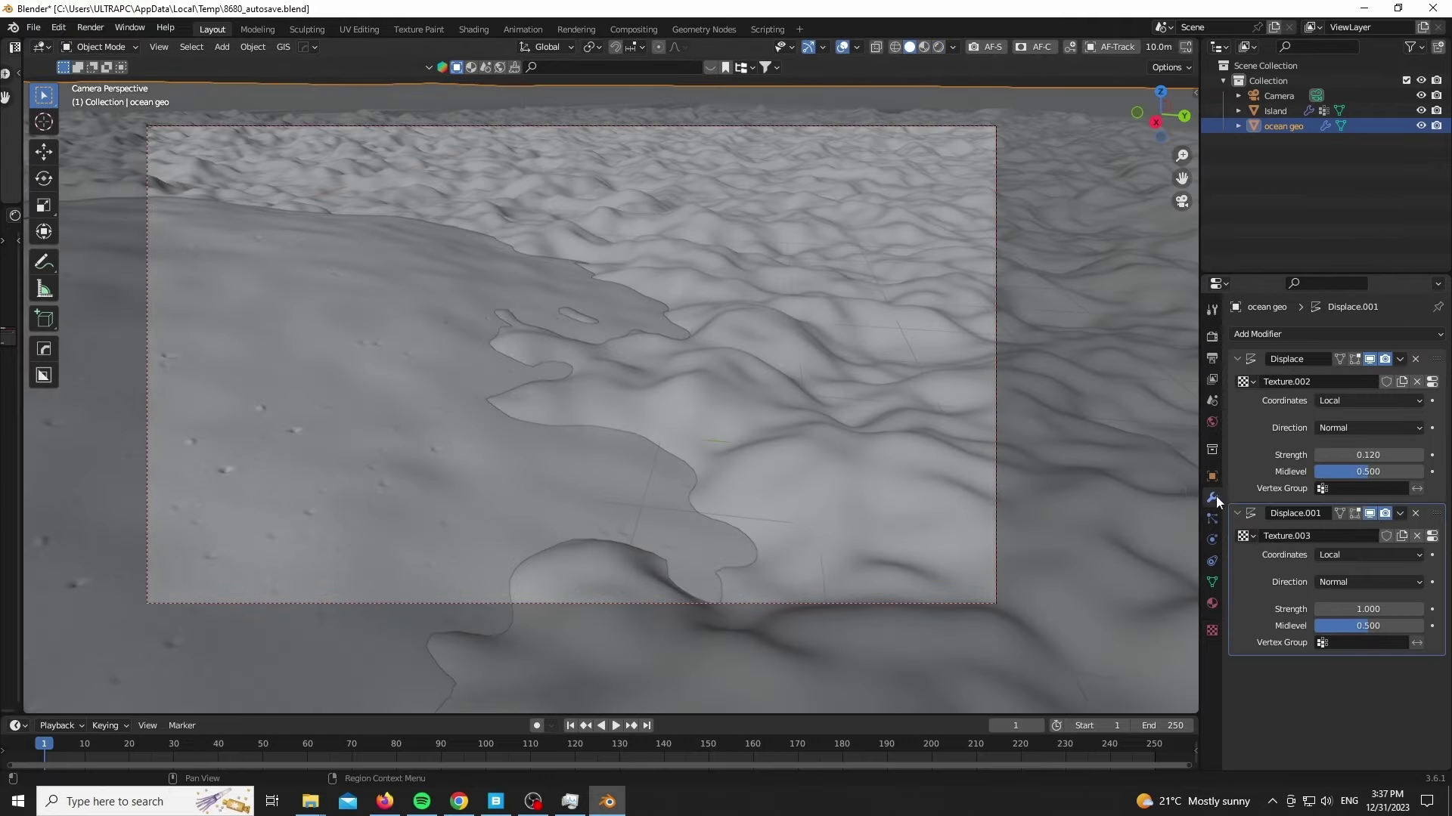
click(1370, 513)
click(1431, 536)
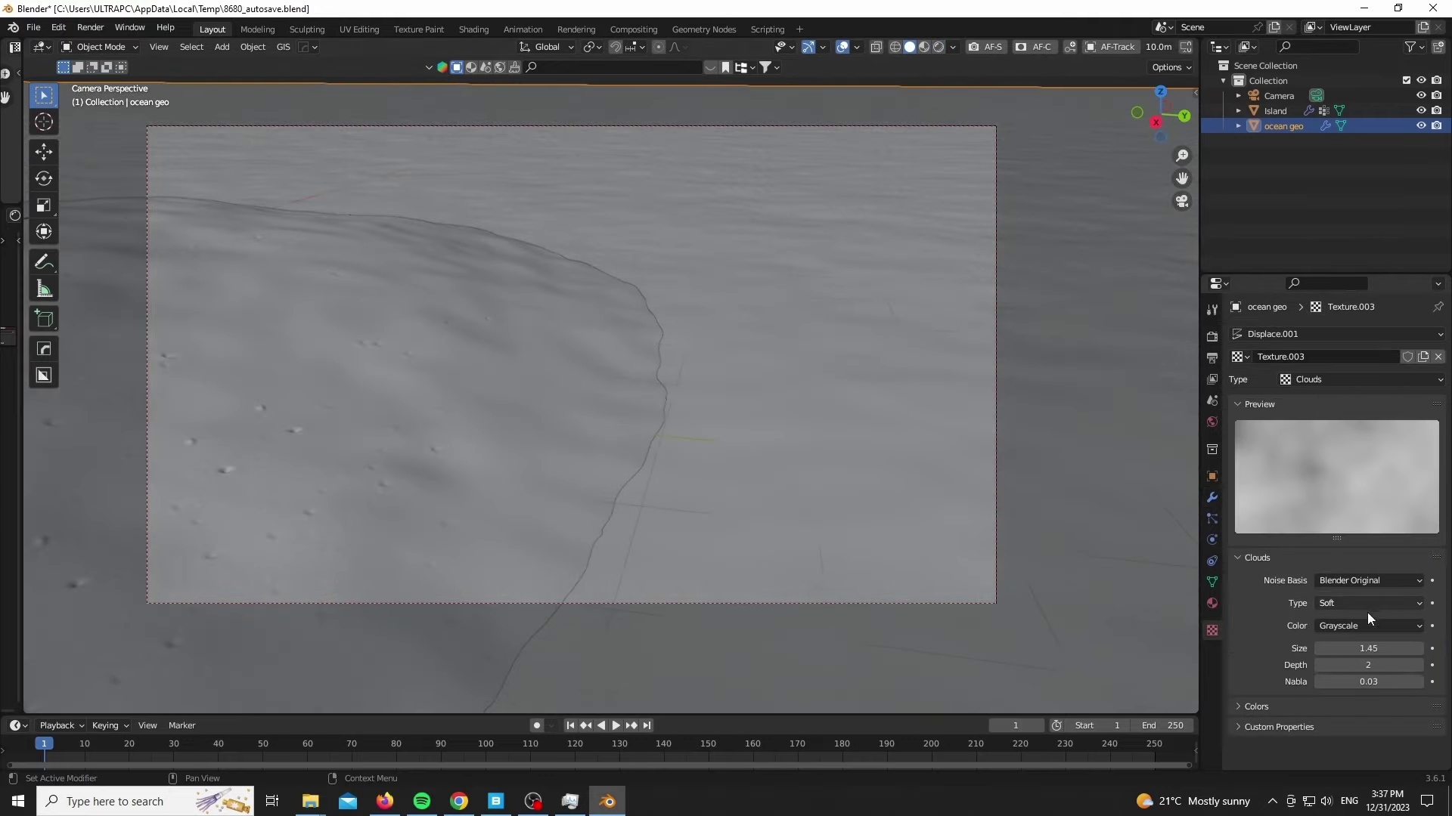
mouse_move(1368, 649)
mouse_down()
mouse_move(1399, 649)
mouse_move(1359, 649)
mouse_up()
click(1213, 497)
click(1369, 513)
click(1431, 536)
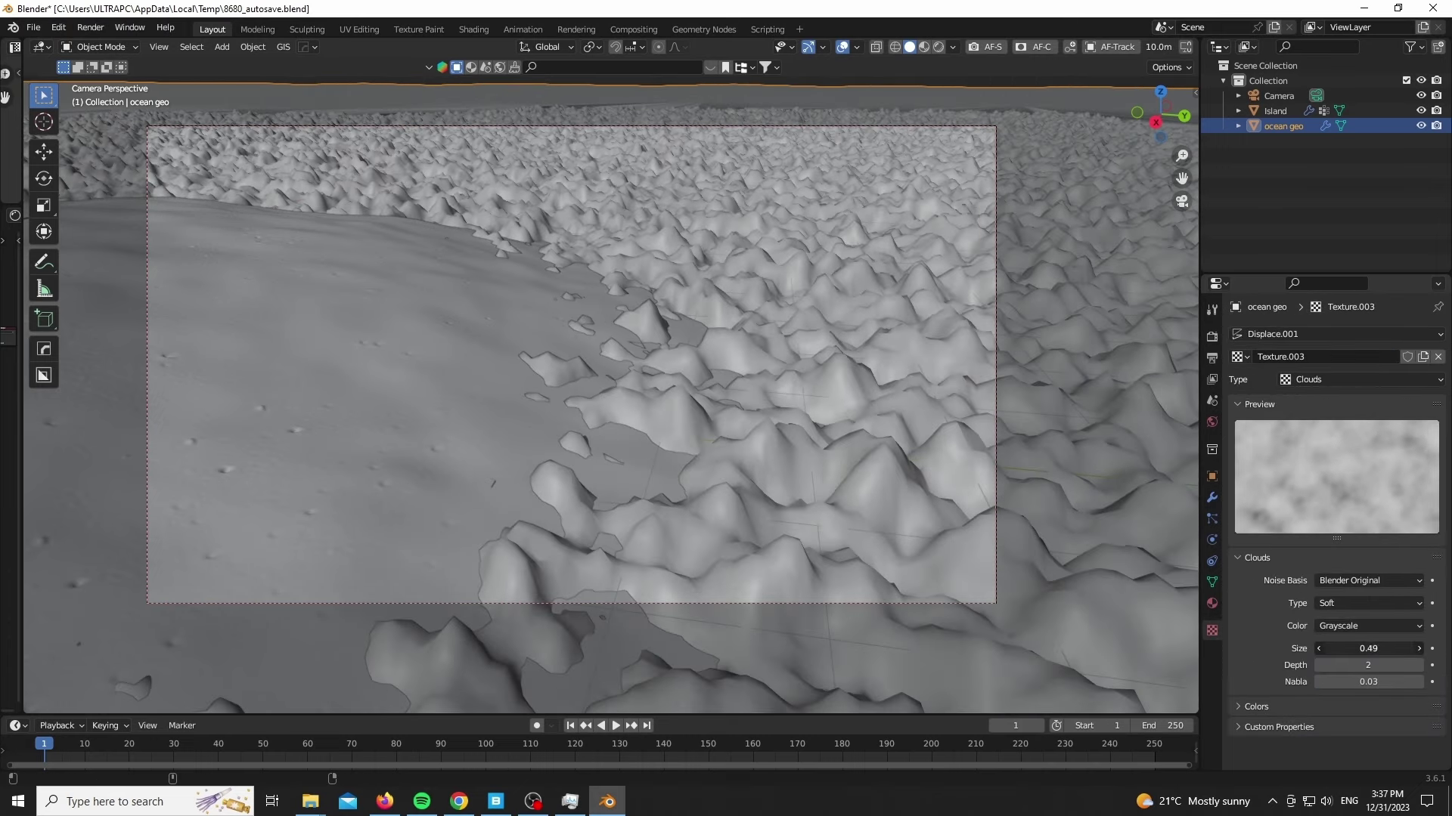
Set the second Displace modifier's strength to 0.04.
click(1211, 502)
double_click(1389, 609)
text(0.1)
key(Return)
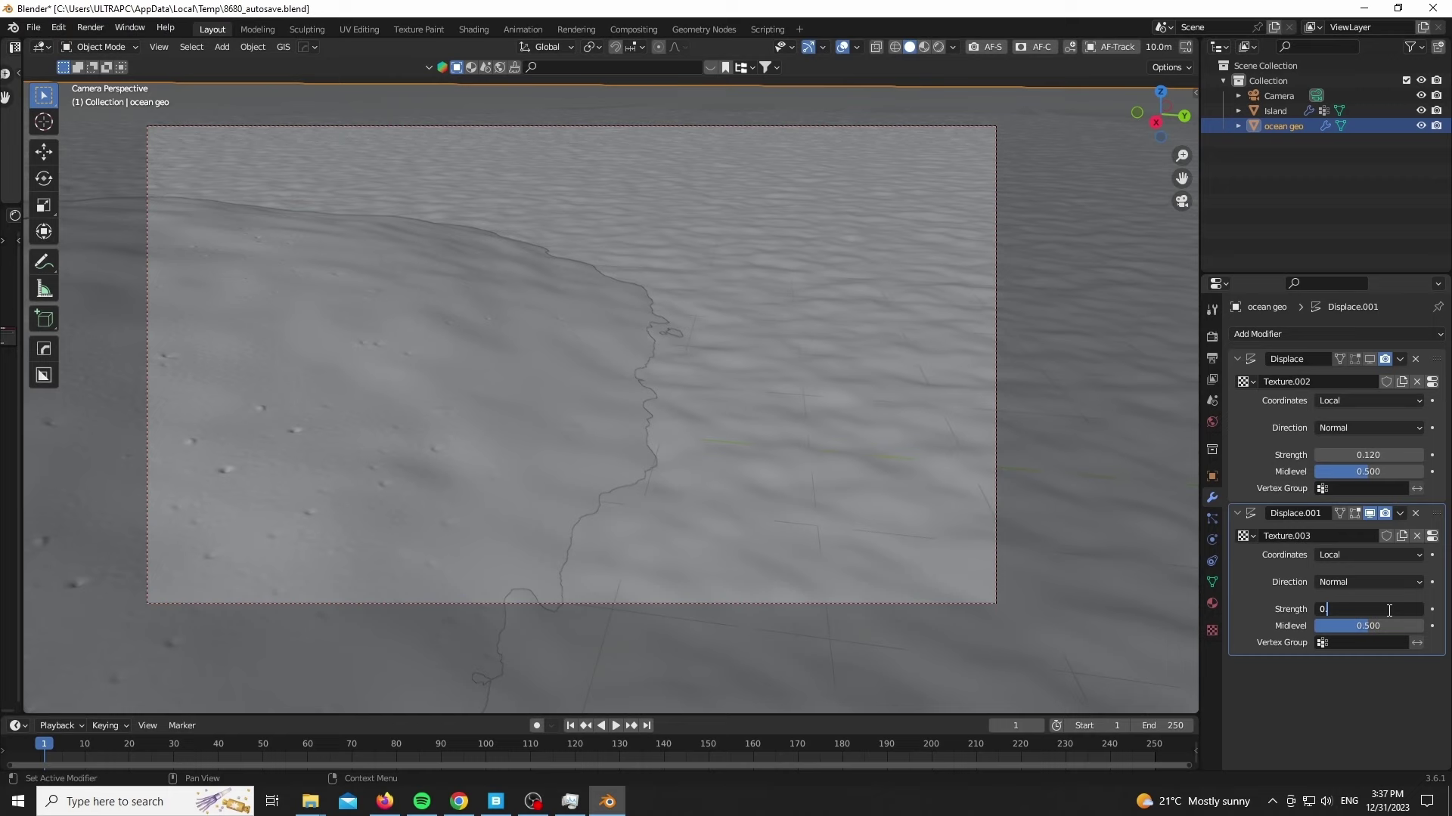
Re-enable the first Displace modifier in rendered shading and set the two modifier strengths to 0.1 and 0.03.
key(z)
scroll(829, 297, up, 1)
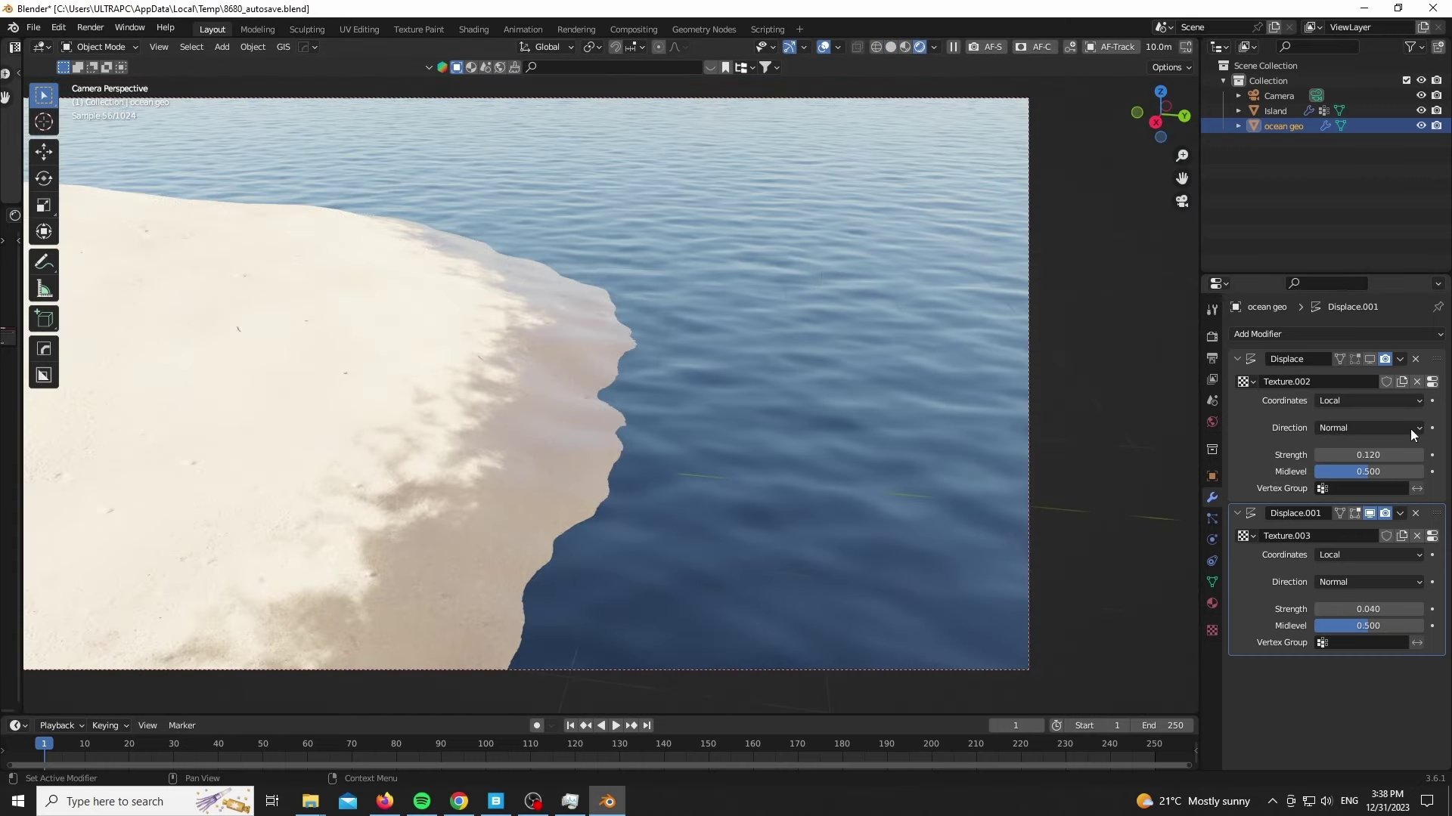
click(1370, 359)
scroll(565, 328, down, 2)
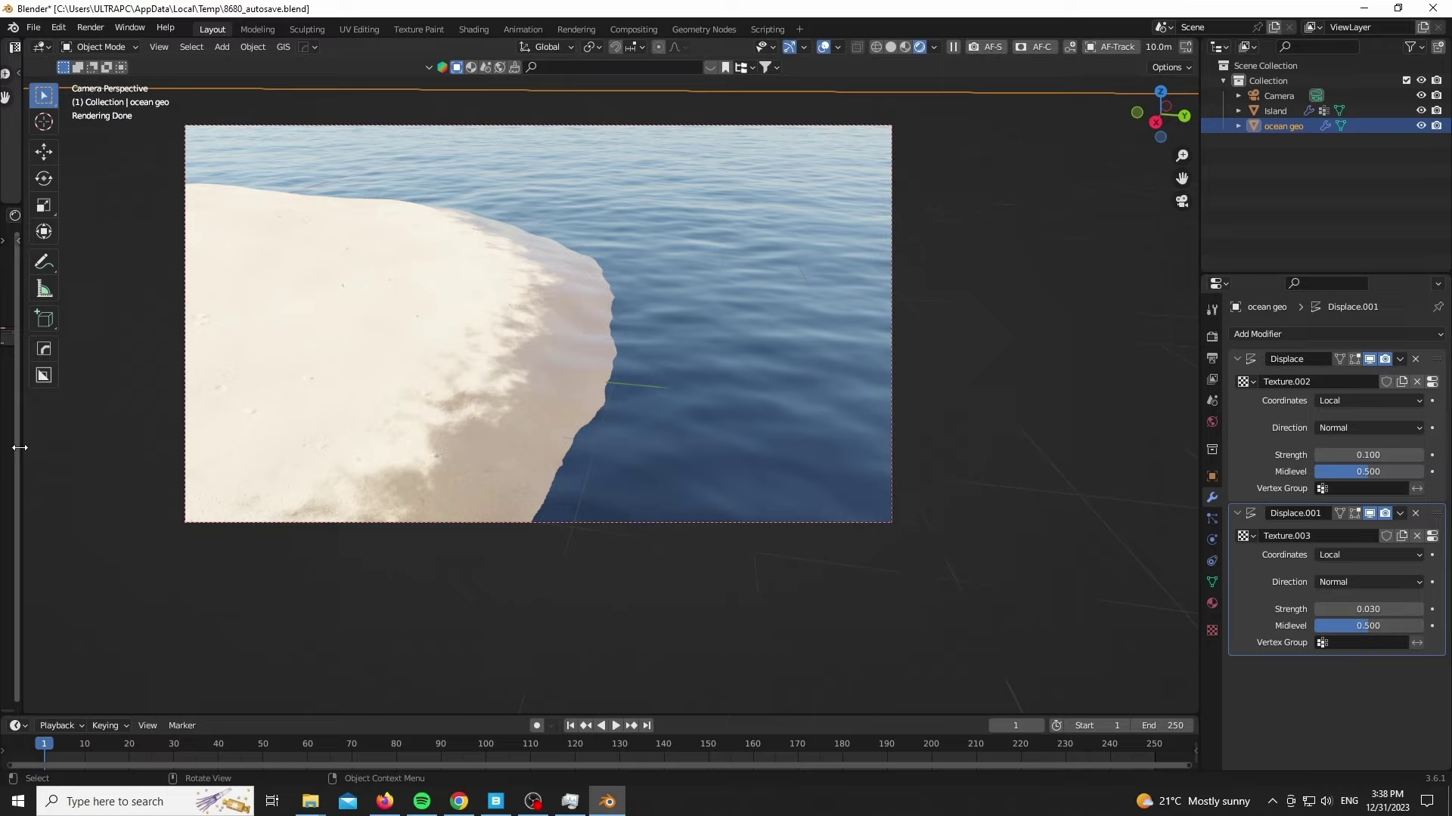
Enlarge the Shader Editor, make the ocean's Principled BSDF base color white and set its Transmission to 1.
drag(20, 448, 622, 448)
scroll(69, 378, up, 12)
middle_drag(378, 413, 252, 421)
scroll(254, 422, up, 2)
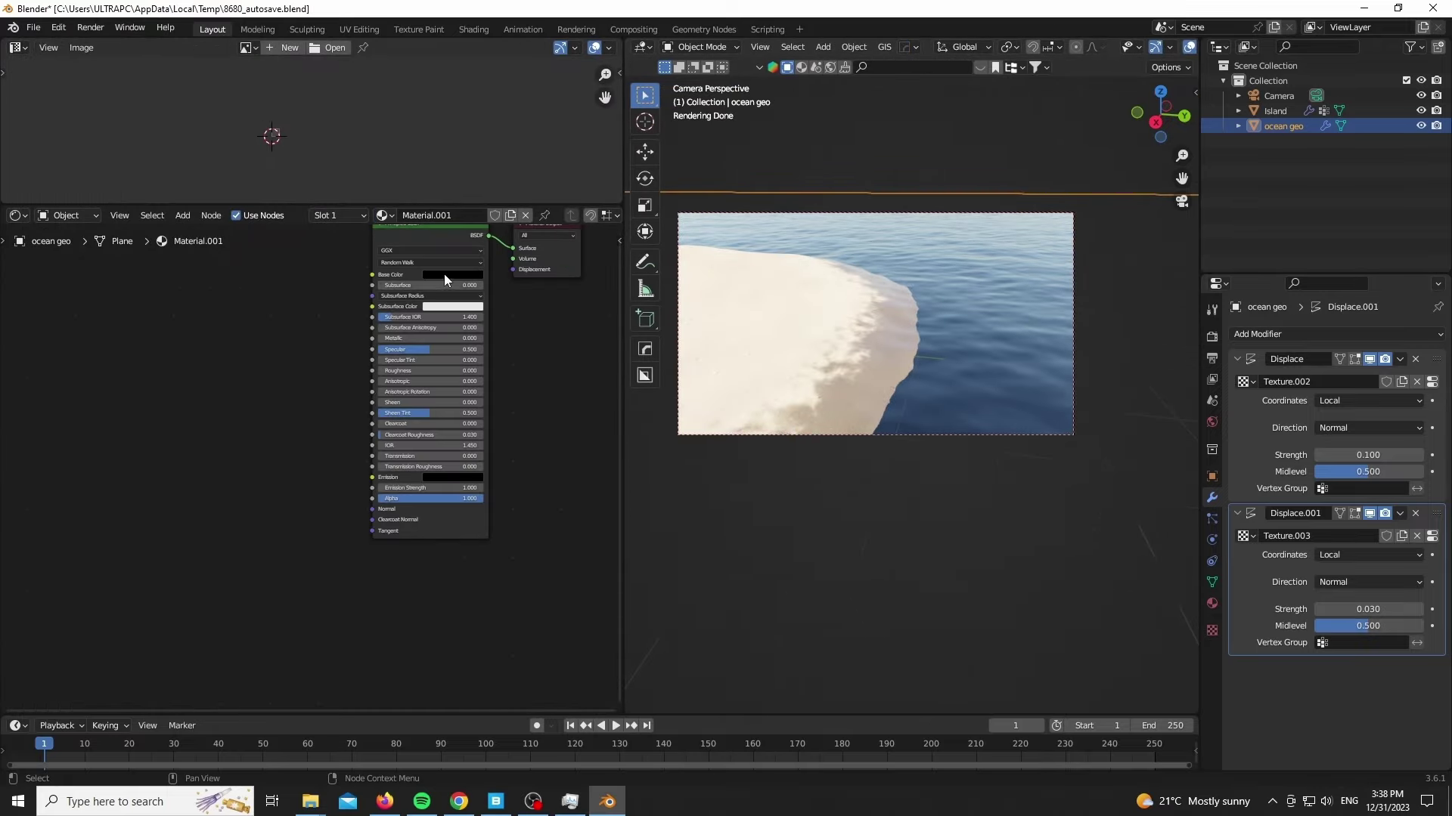
click(444, 274)
drag(506, 198, 505, 134)
scroll(487, 541, up, 5)
drag(393, 410, 484, 410)
scroll(845, 523, up, 6)
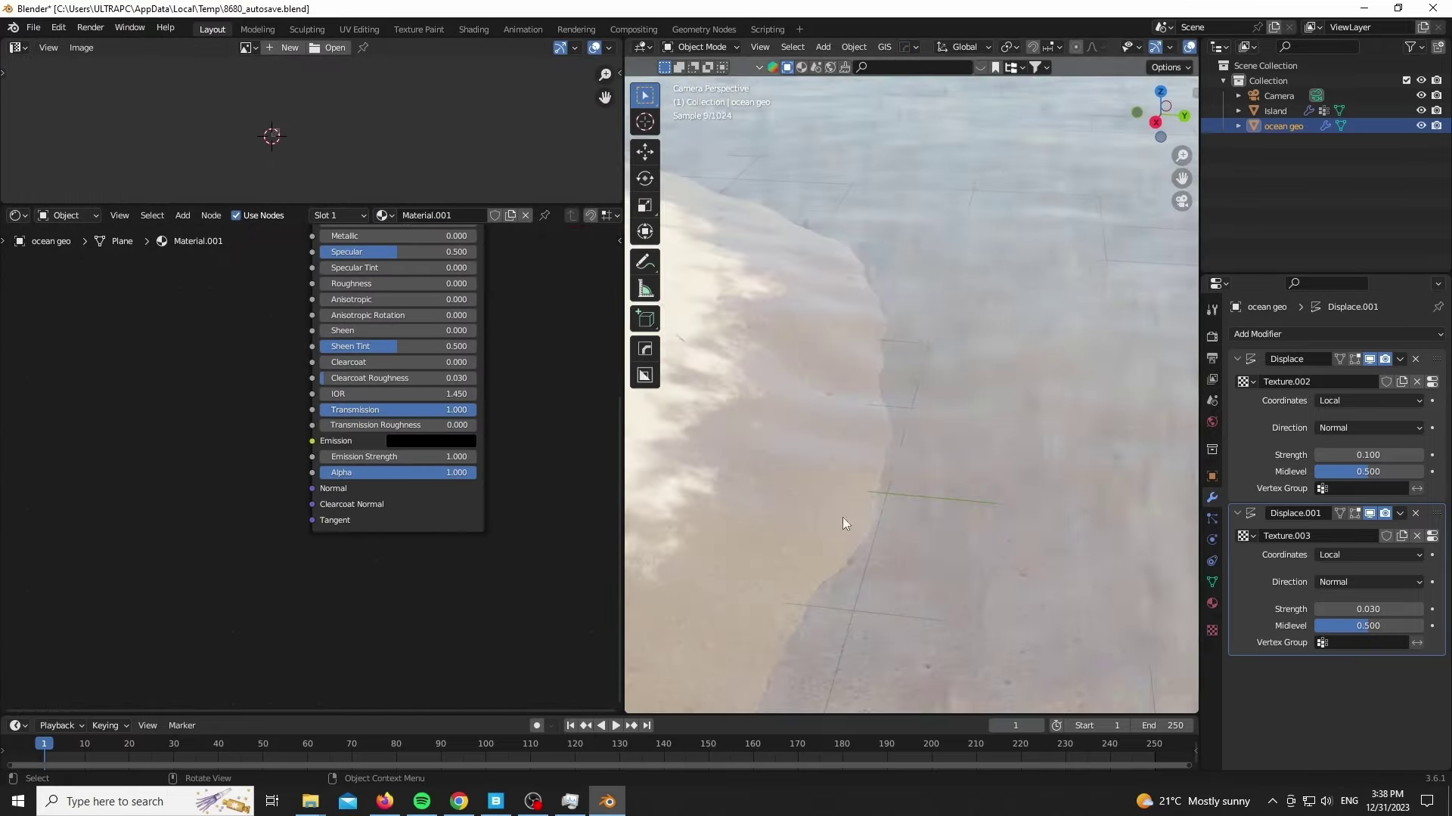
Add a Volume Absorption node to the ocean material and connect it to the Material Output's Volume input.
scroll(917, 366, down, 5)
scroll(354, 589, down, 8)
drag(384, 338, 106, 277)
middle_drag(278, 442, 348, 388)
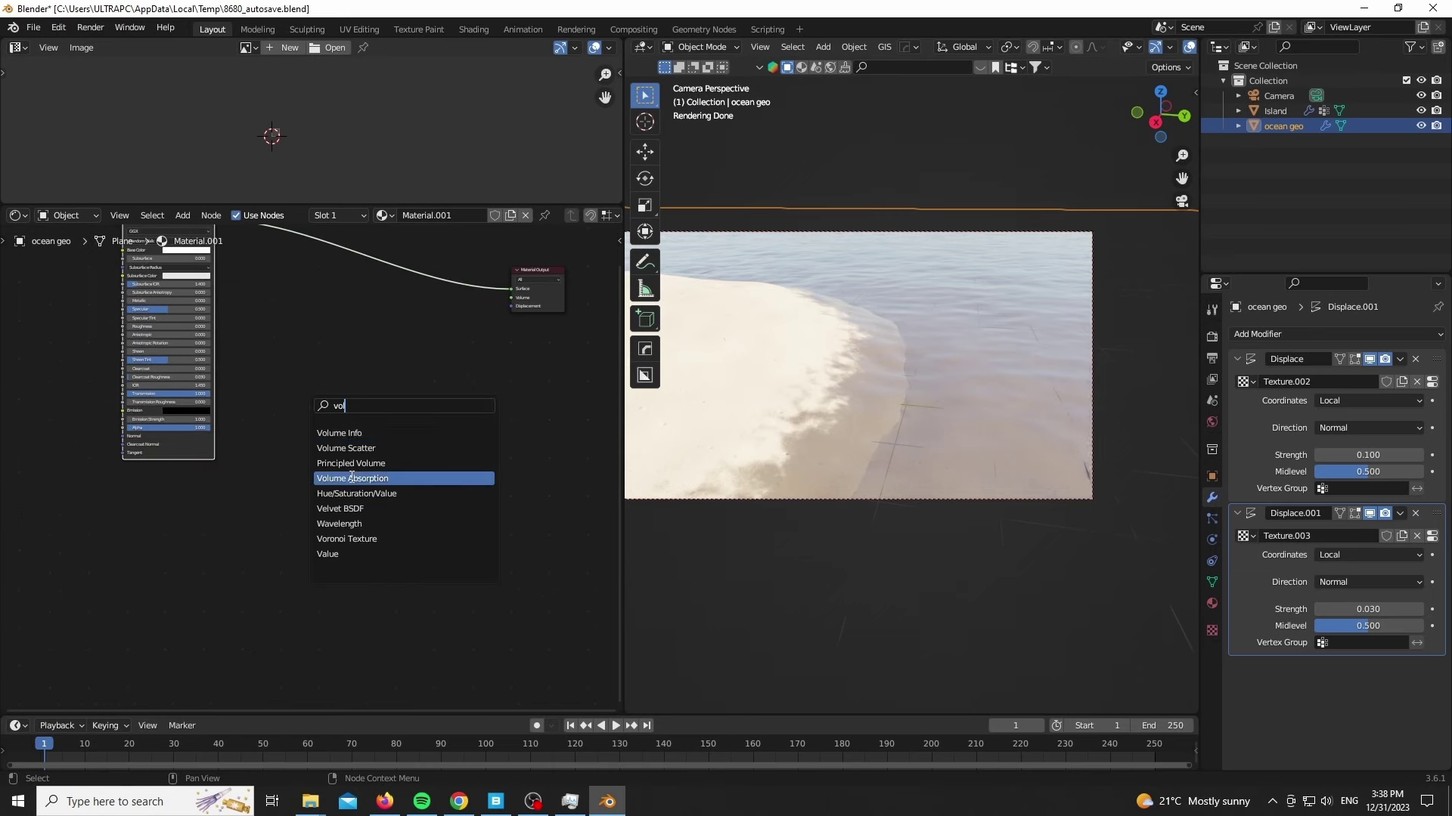
click(352, 478)
click(416, 422)
scroll(499, 365, up, 5)
drag(396, 364, 517, 266)
scroll(429, 279, up, 6)
Sample a pale blue from the viewport as the Volume Absorption color and raise the density to 33.3.
click(338, 442)
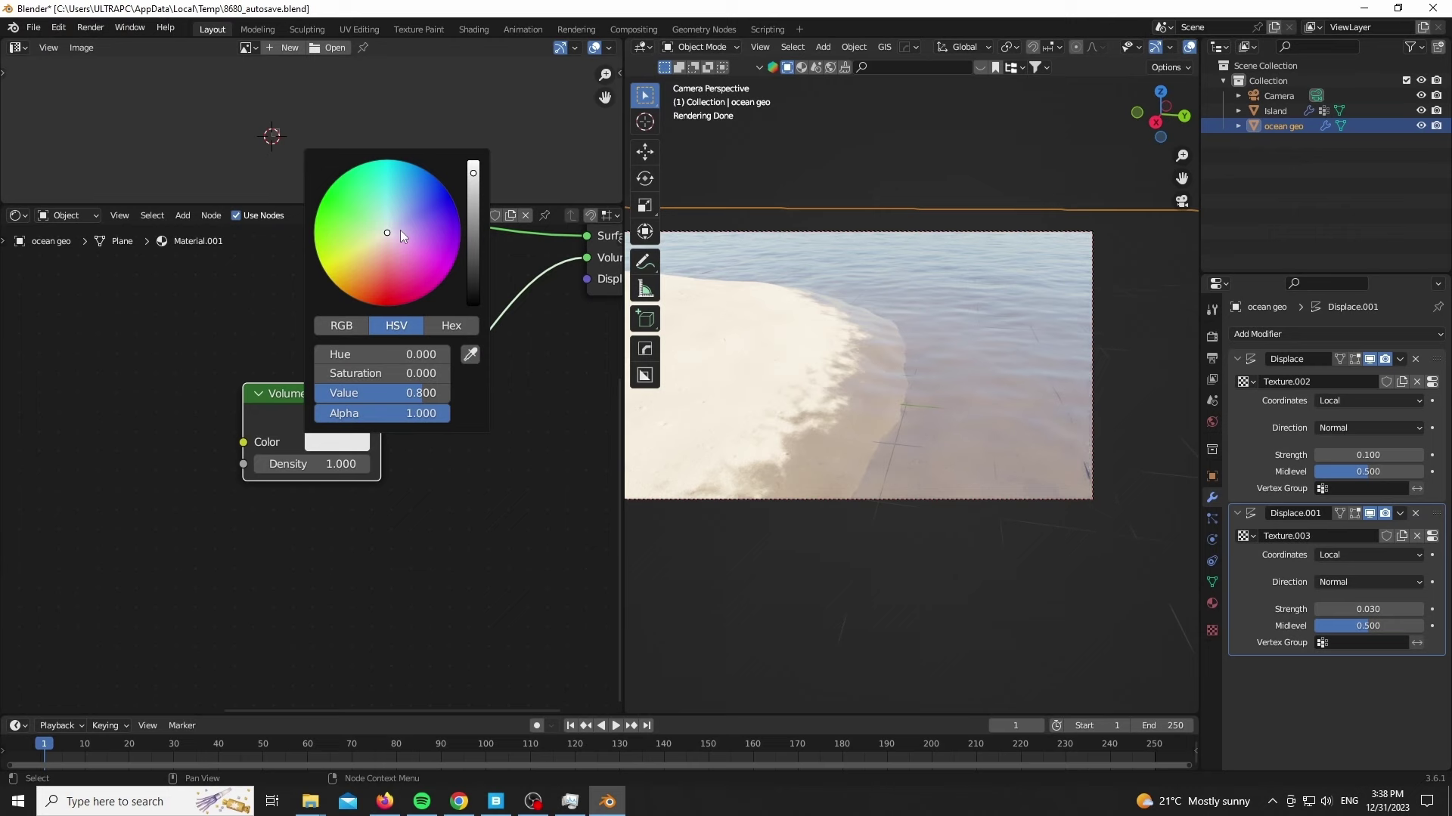
middle_drag(749, 333, 758, 325)
click(337, 443)
click(470, 356)
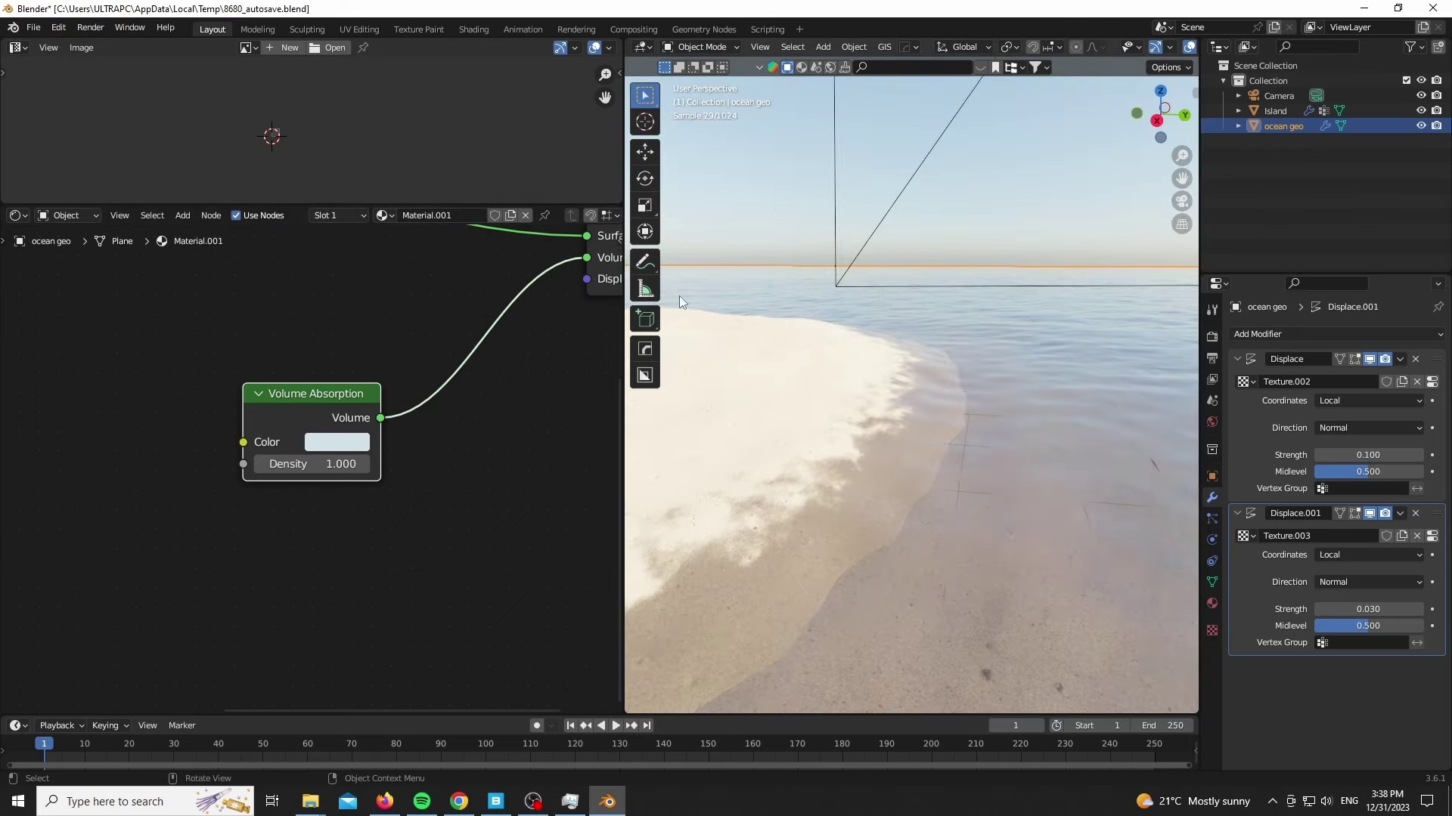
key(KP_0)
drag(300, 464, 542, 464)
Change the Volume Absorption color to turquoise, about RGB 0.324, 0.862, 0.807, and lower the density to 20.5.
scroll(917, 405, up, 4)
click(338, 446)
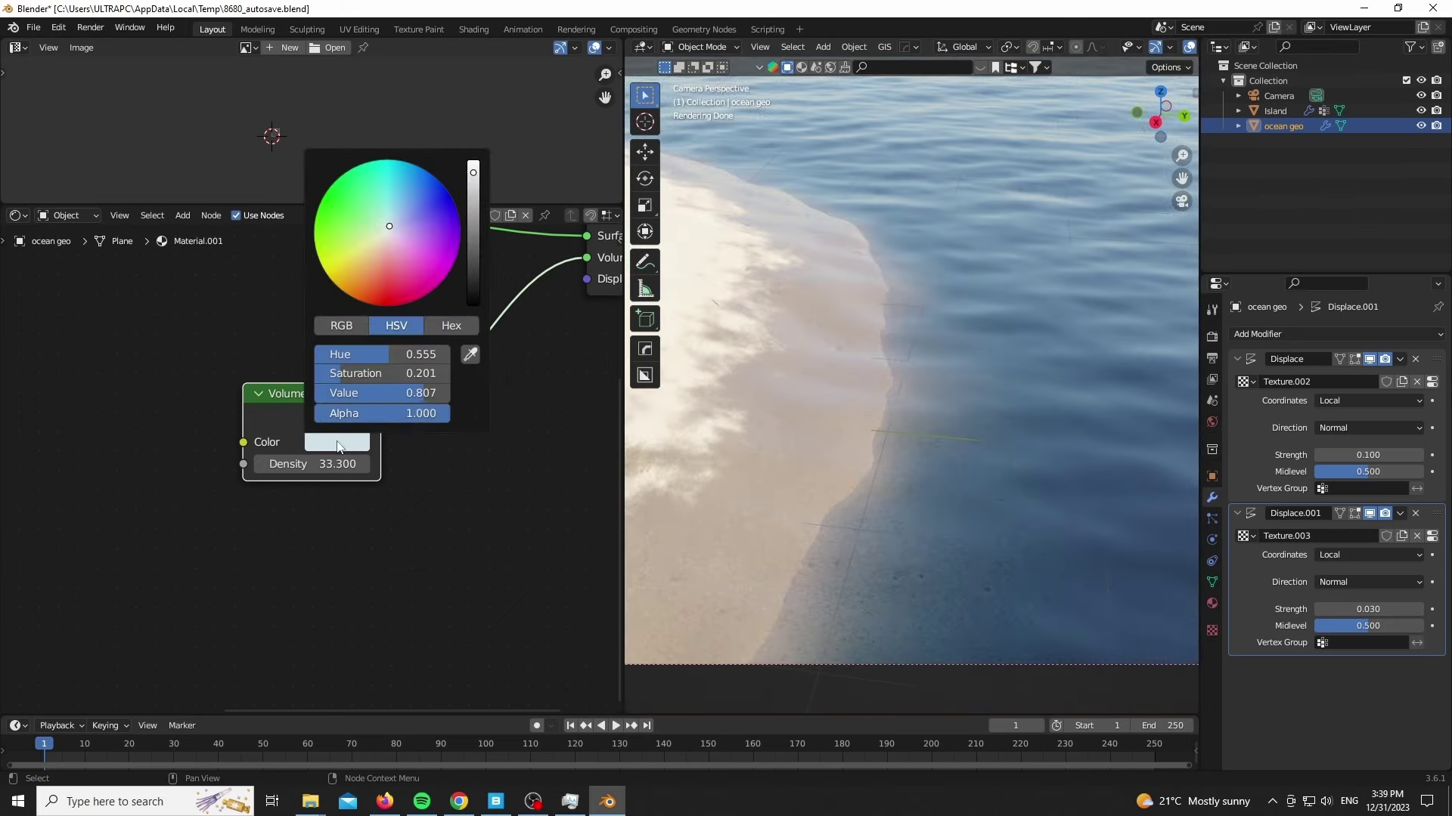
drag(351, 374, 399, 372)
click(343, 327)
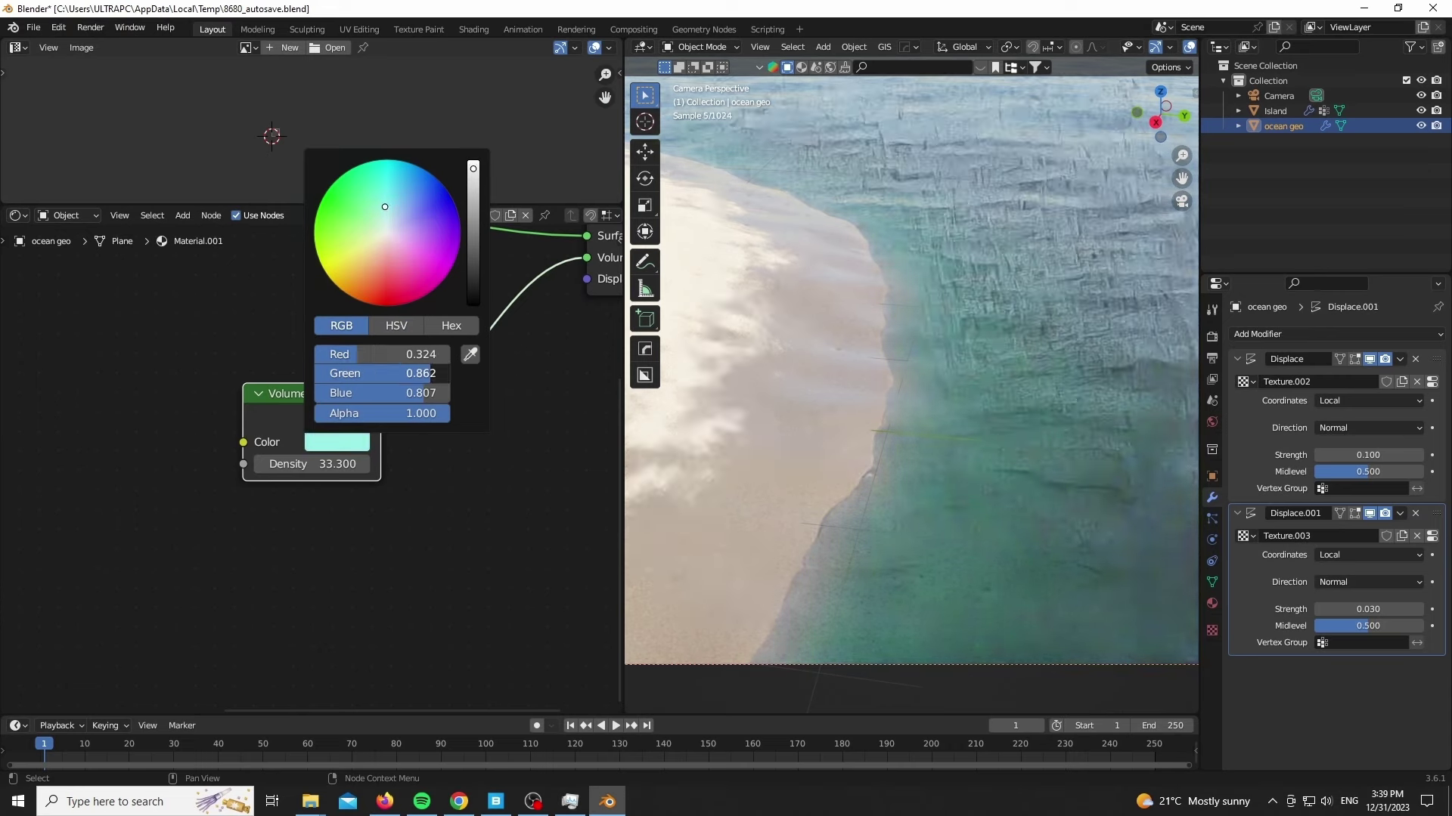
scroll(1075, 368, down, 1)
drag(325, 465, 228, 464)
scroll(291, 605, down, 6)
Add a Noise Texture with Texture Coordinate and Mapping nodes to the ocean material, with scale 1000 and detail 15.
middle_drag(288, 616, 581, 529)
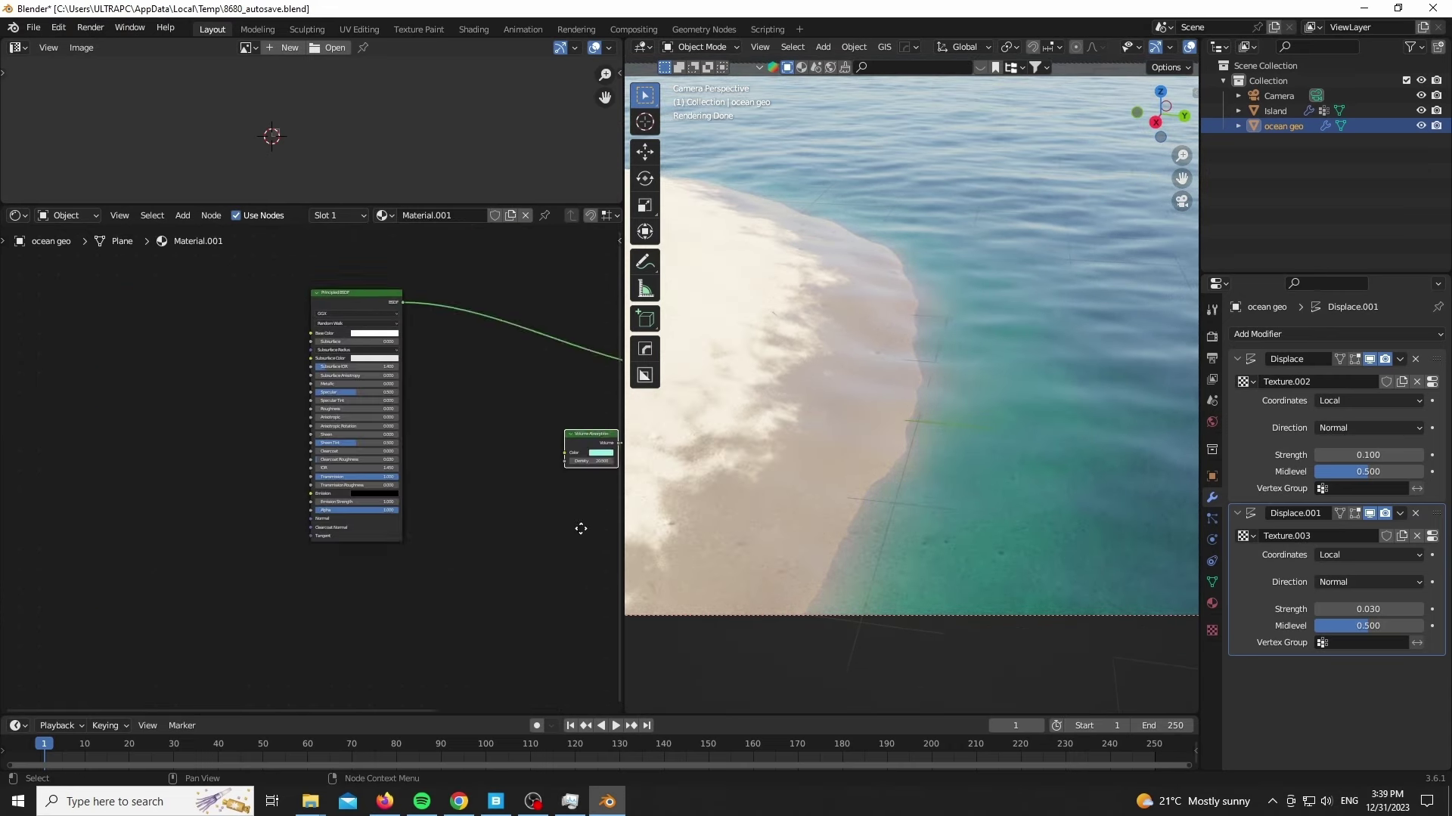
scroll(170, 453, up, 3)
key(shift+a)
text(snoise)
key(Return)
click(77, 485)
drag(154, 459, 567, 379)
key(ctrl+t)
middle_drag(85, 400, 238, 319)
drag(261, 439, 468, 439)
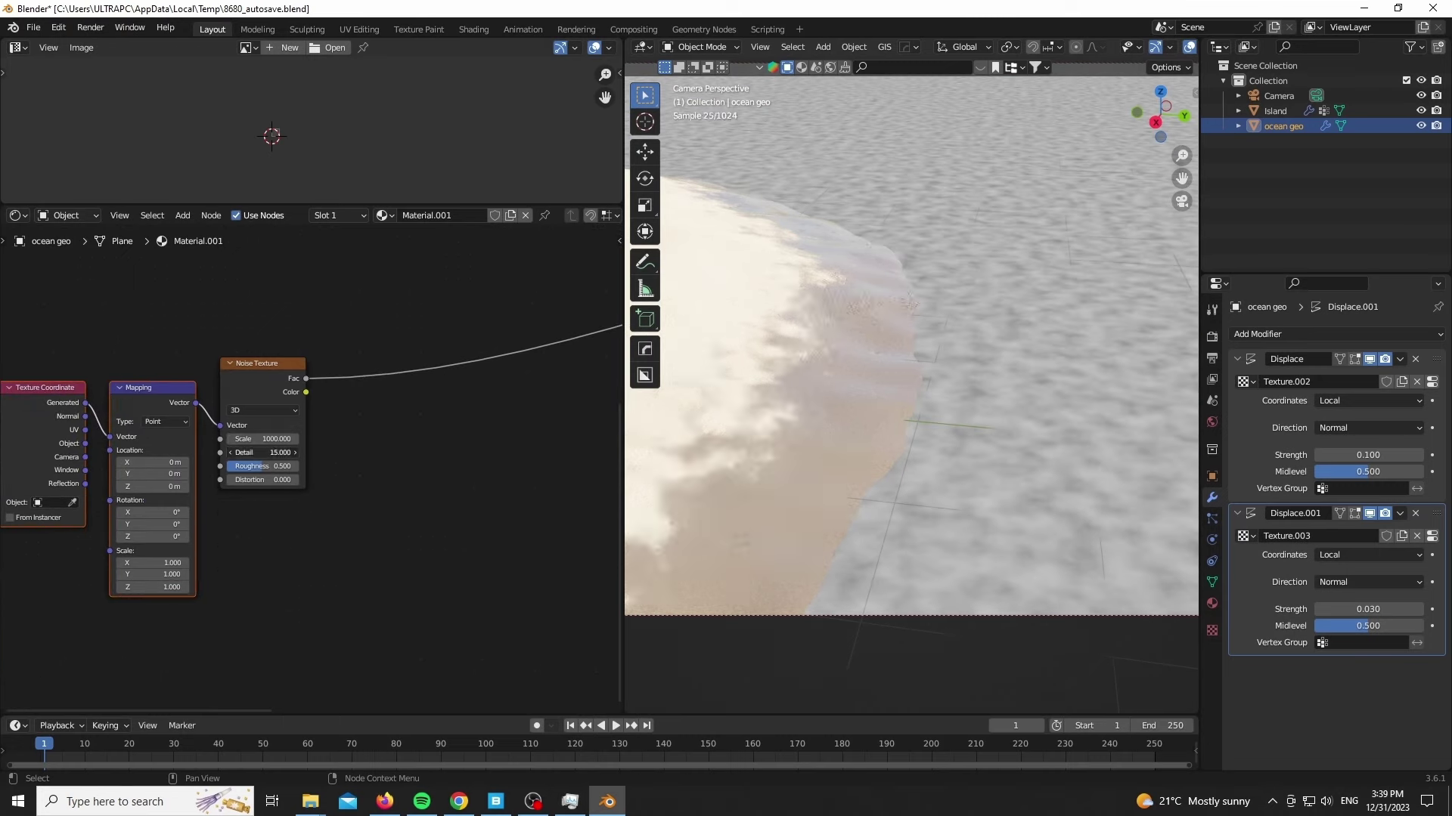
Add a Bump node into the Principled BSDF's Normal, feed the noise into its Height, and preview the full shader.
middle_drag(297, 378, 57, 454)
key(Return)
click(339, 428)
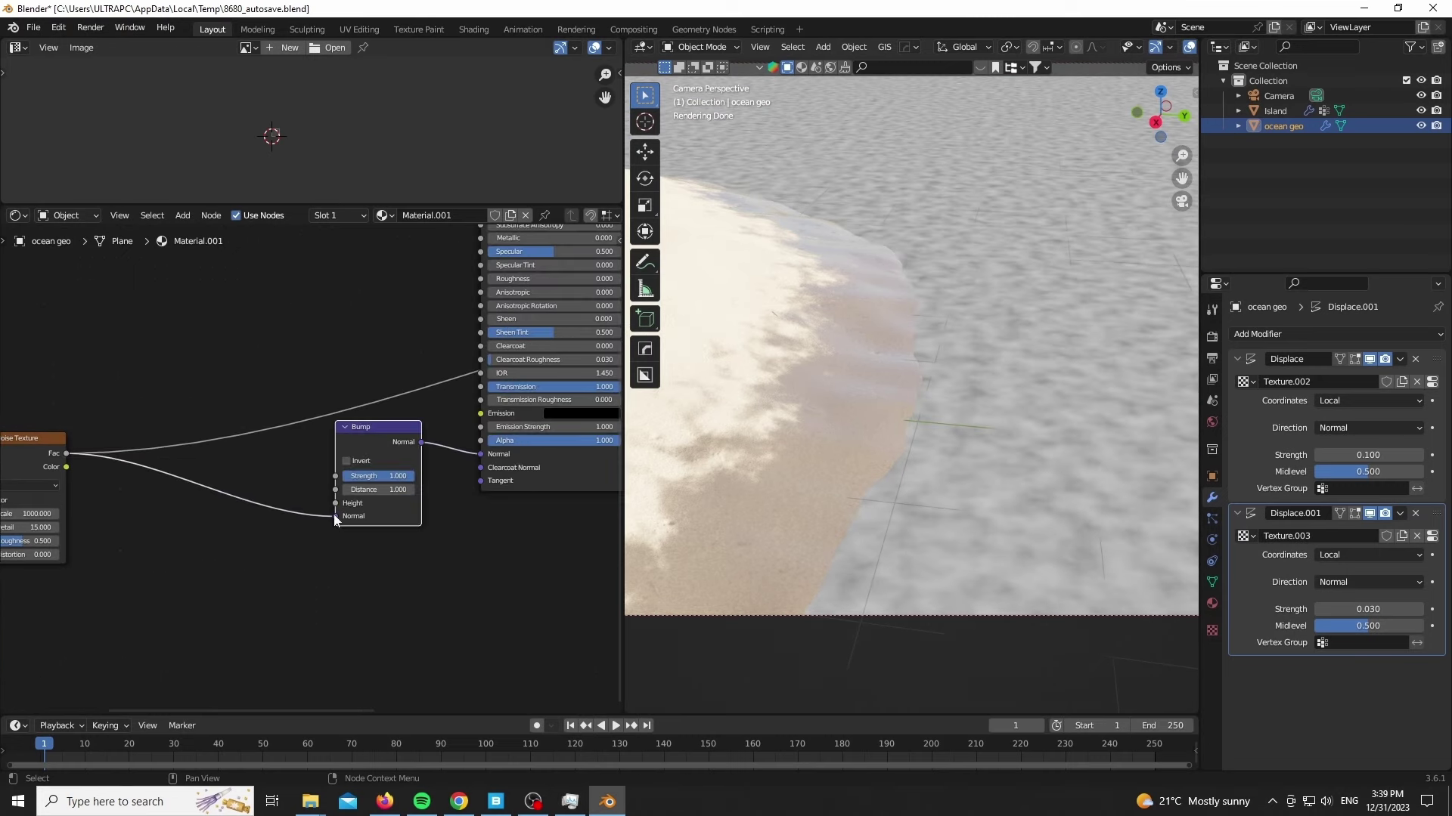
drag(337, 519, 337, 503)
scroll(269, 484, down, 9)
ctrl+shift+click(372, 435)
Set the Bump node's distance to 0.01.
scroll(514, 389, down, 1)
middle_drag(515, 389, 335, 400)
scroll(829, 454, down, 1)
middle_drag(182, 645, 424, 605)
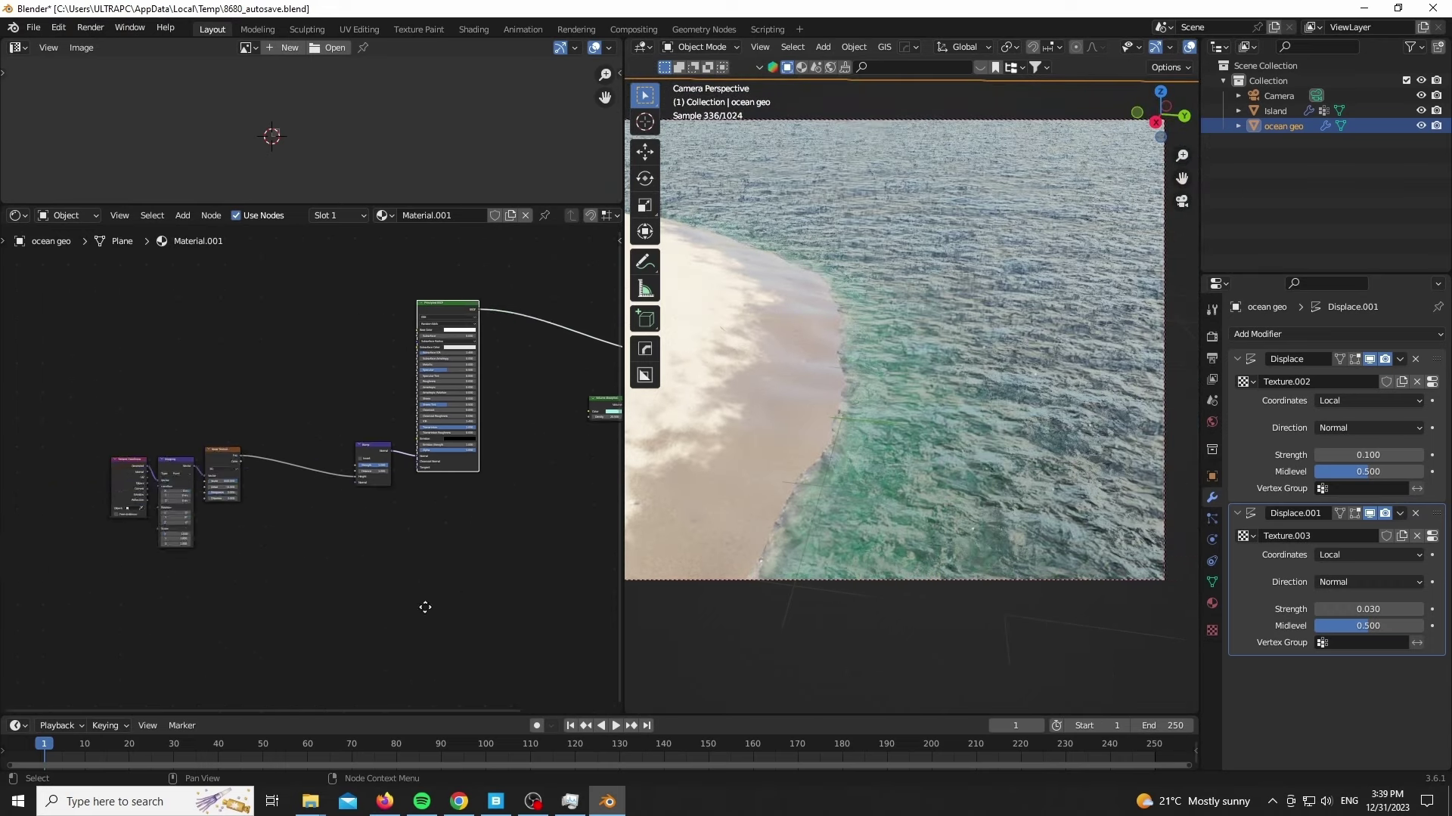
scroll(392, 510, up, 10)
middle_drag(389, 483, 407, 568)
click(343, 449)
text(0)
text(.01)
key(Return)
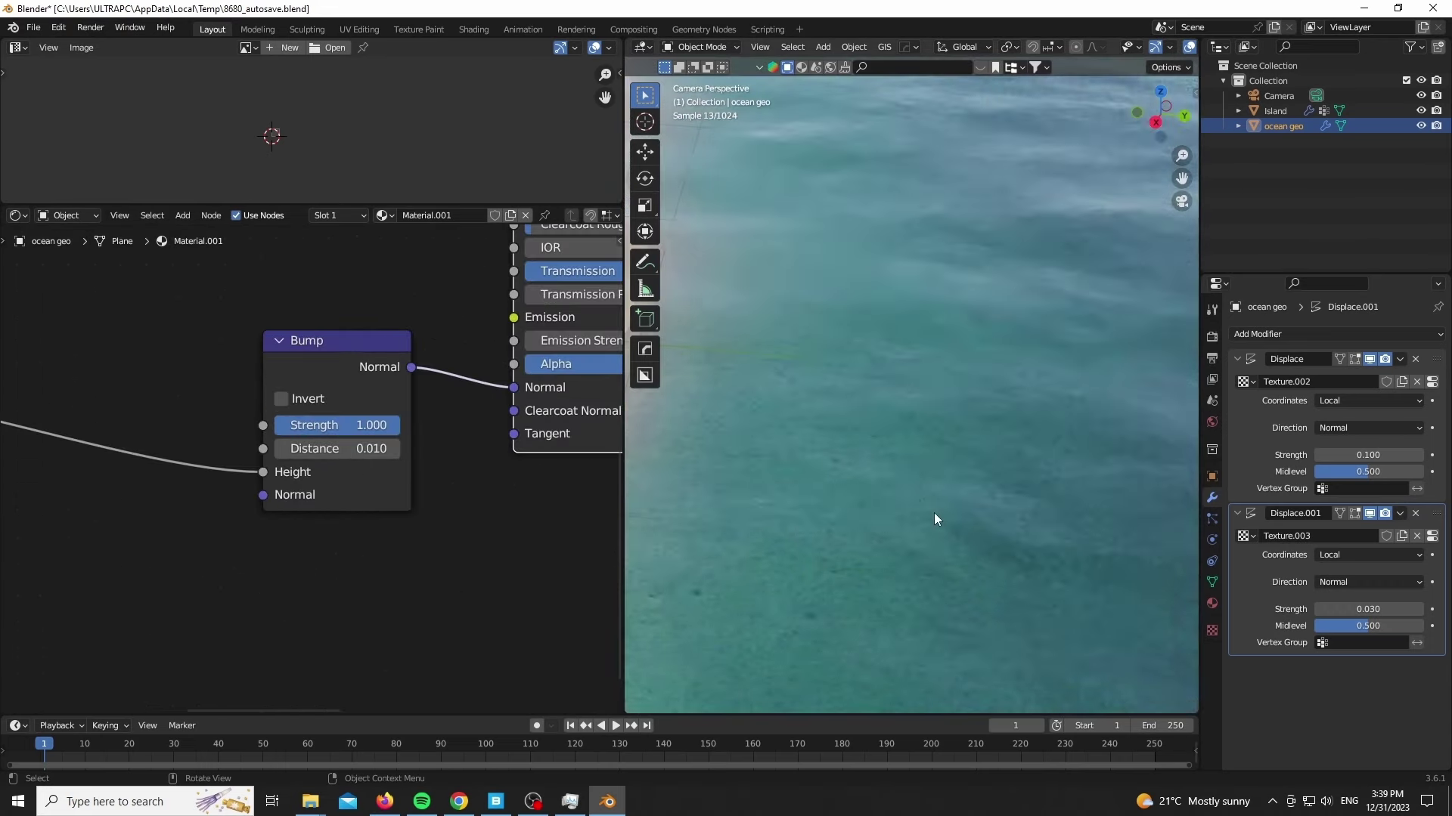
Set the Bump node's distance to 0.05 and lower its strength to about 0.175.
click(356, 451)
text(0.05)
key(Return)
drag(340, 425, 272, 424)
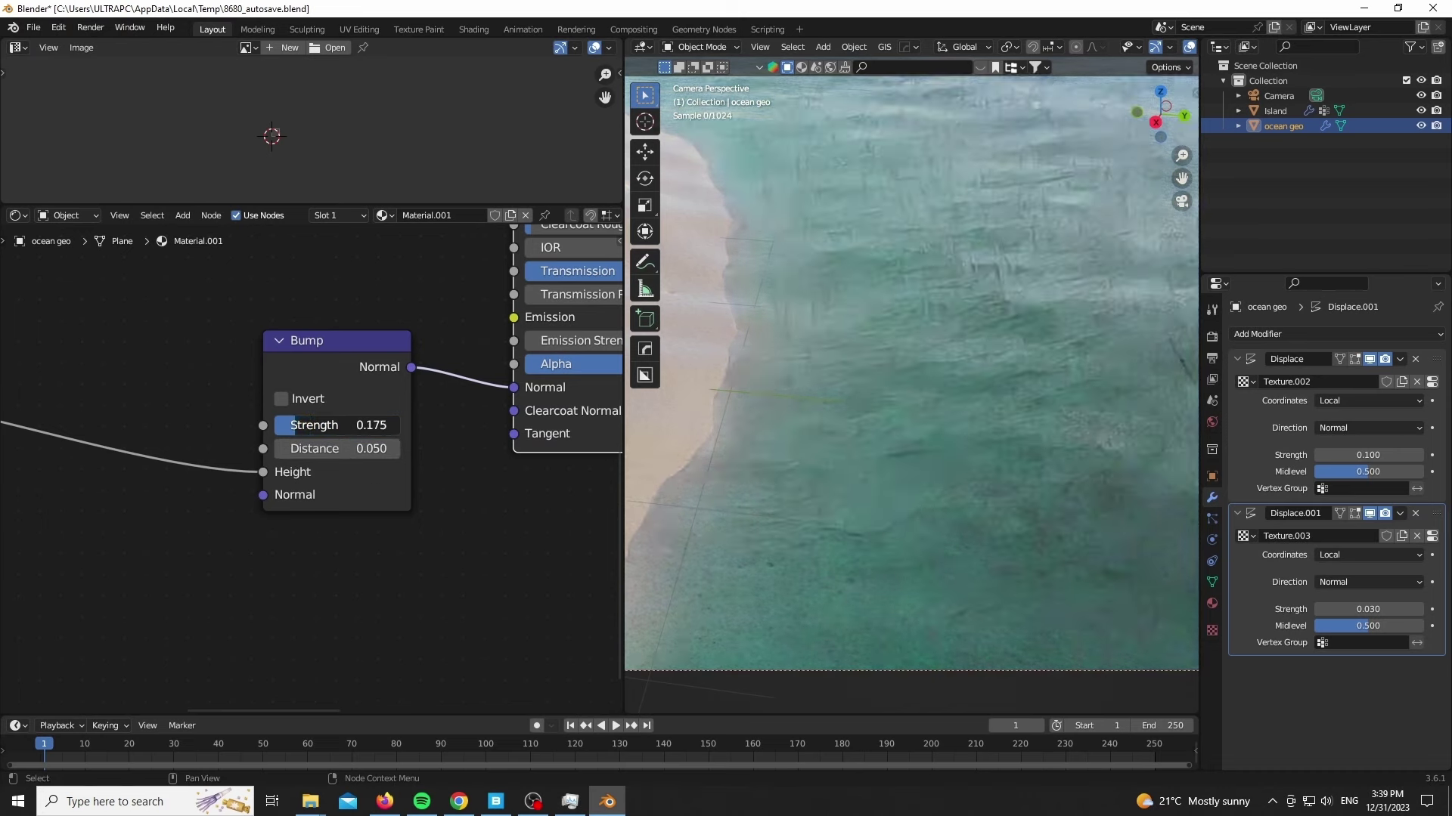
Fine-tune the Volume Absorption color and slightly lower its density.
scroll(883, 567, down, 8)
shift+middle_drag(960, 451, 1046, 410)
scroll(1046, 409, up, 2)
scroll(529, 340, down, 3)
middle_drag(597, 303, 7, 469)
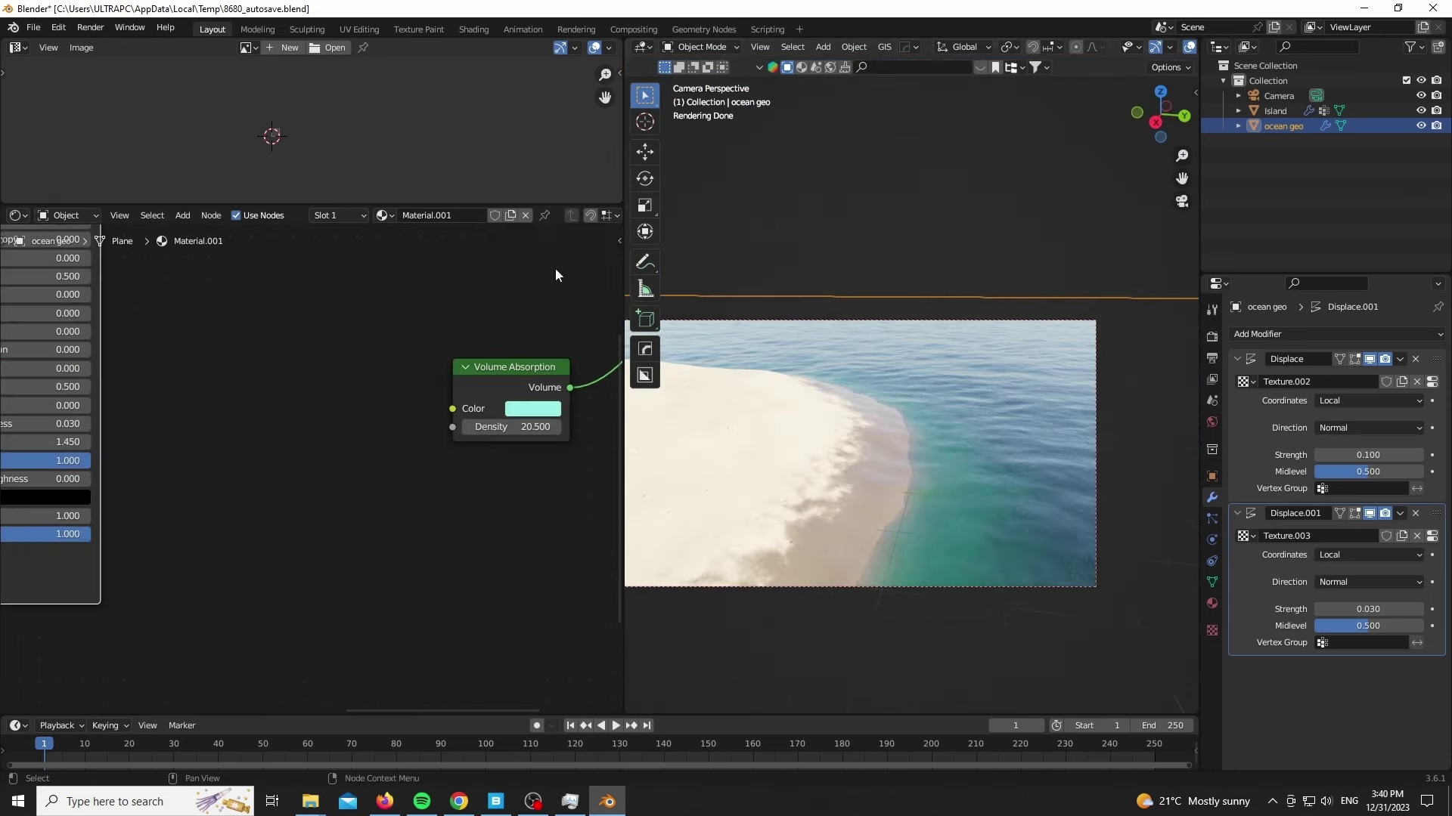
click(549, 410)
drag(574, 354, 550, 354)
drag(533, 427, 517, 427)
Enlarge the 3D viewport and extrude the ocean plane's outer edge loop about 17 m downward in Edit Mode.
drag(623, 494, 28, 454)
middle_drag(626, 364, 366, 272)
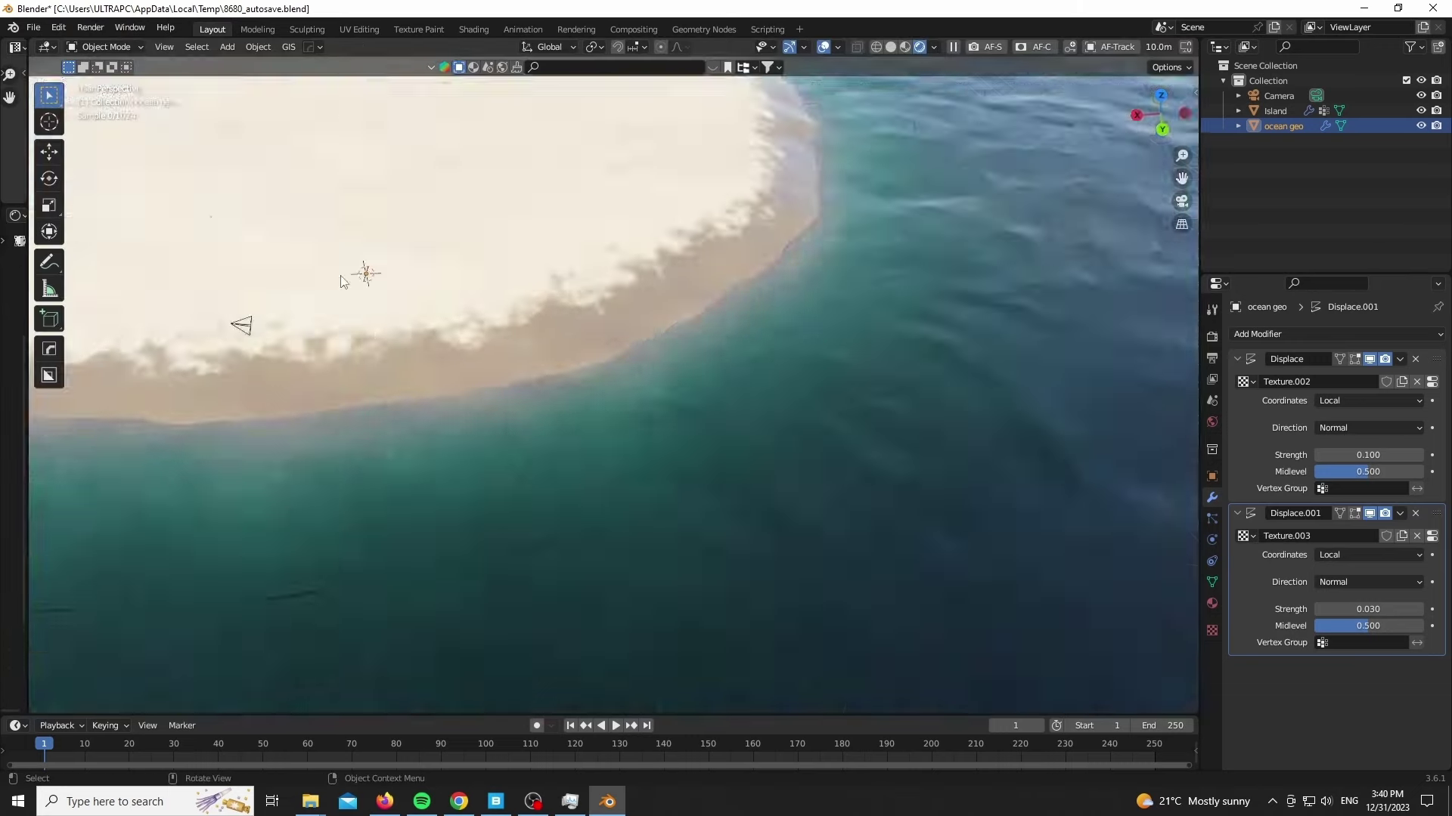
scroll(367, 227, down, 14)
key(Tab)
scroll(594, 402, down, 3)
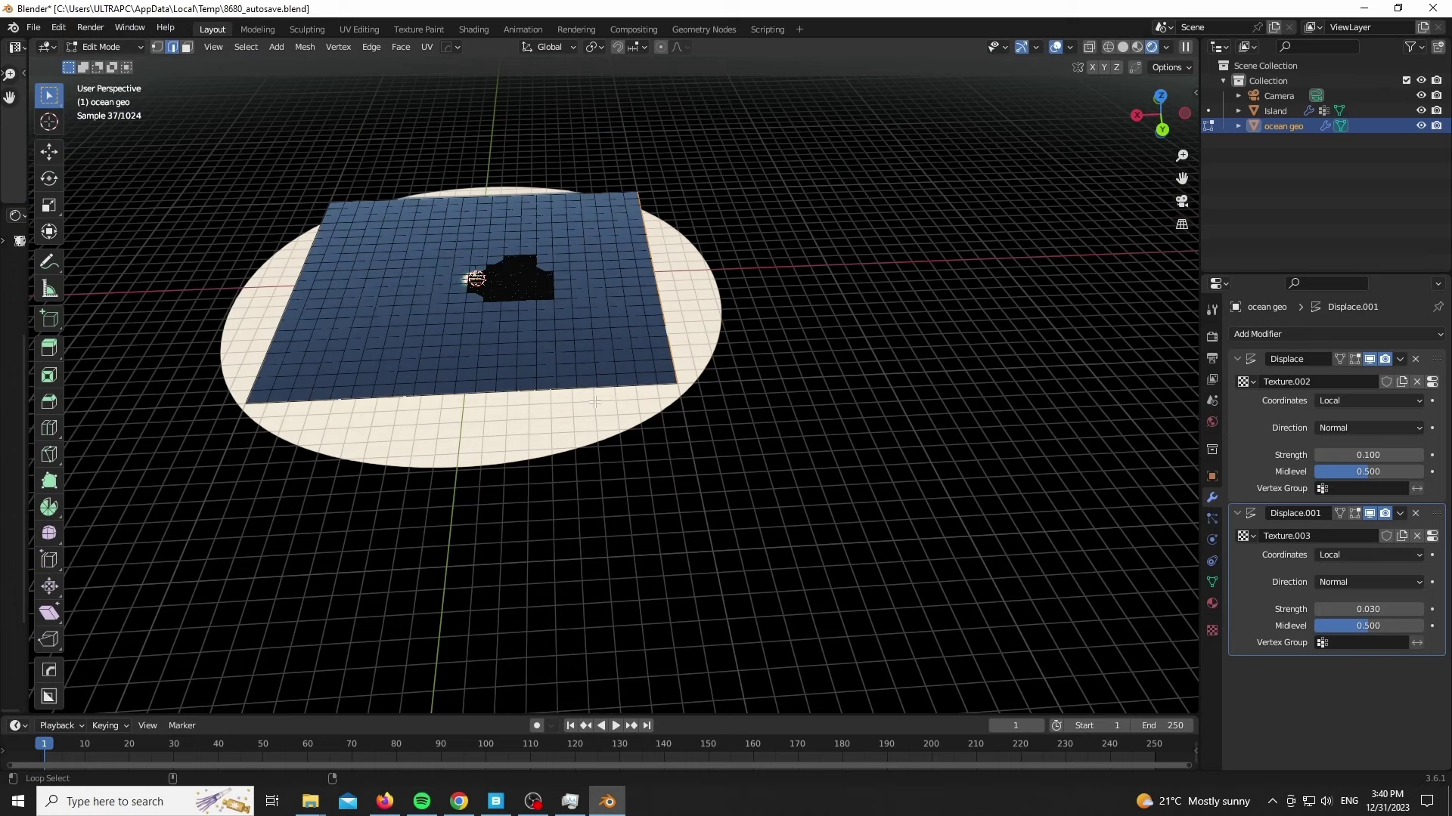
scroll(767, 347, up, 5)
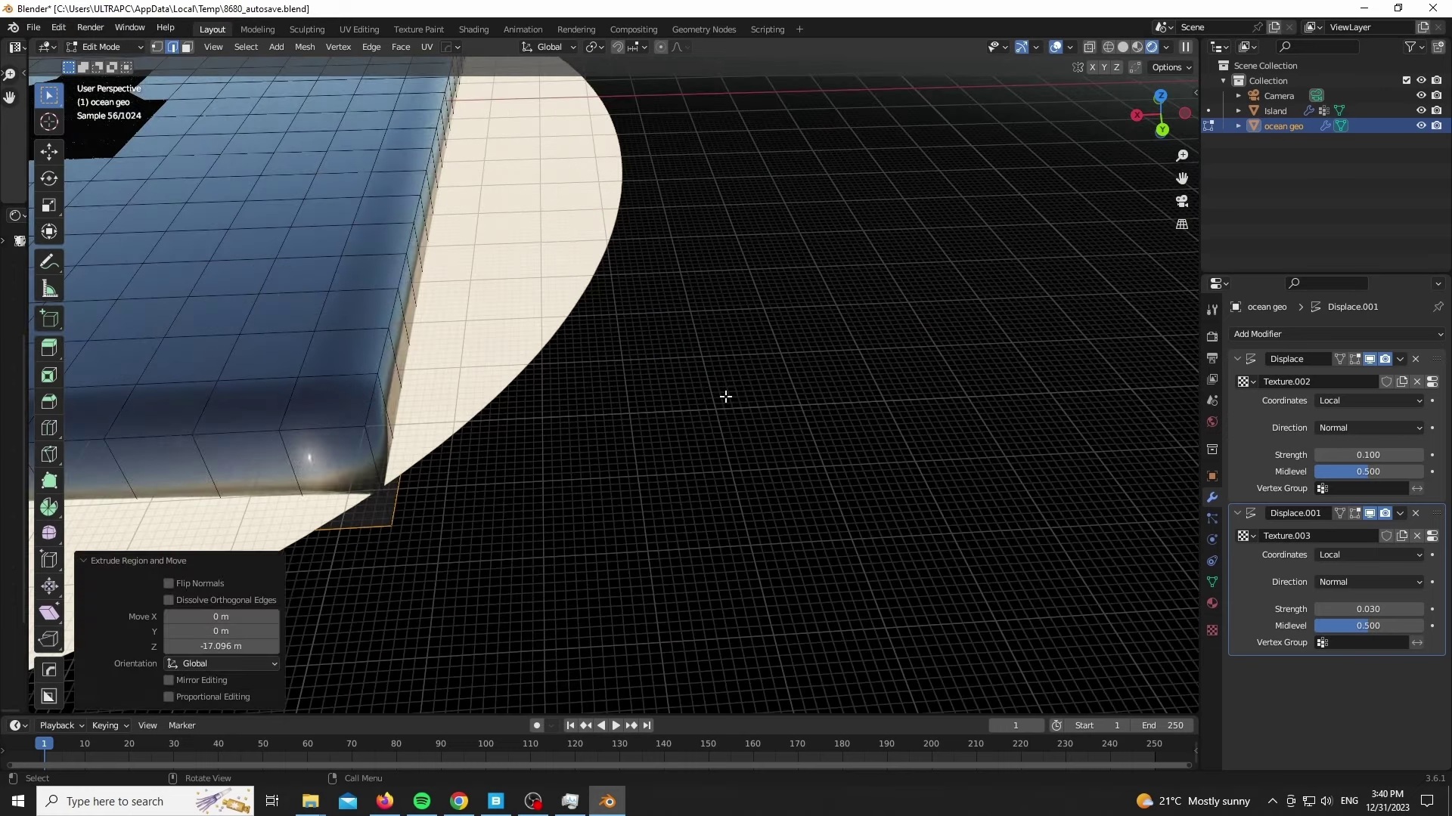
Add a centered loop cut around the ocean's extruded sides, bevel it, and return to Object Mode.
click(377, 458)
right_click(556, 449)
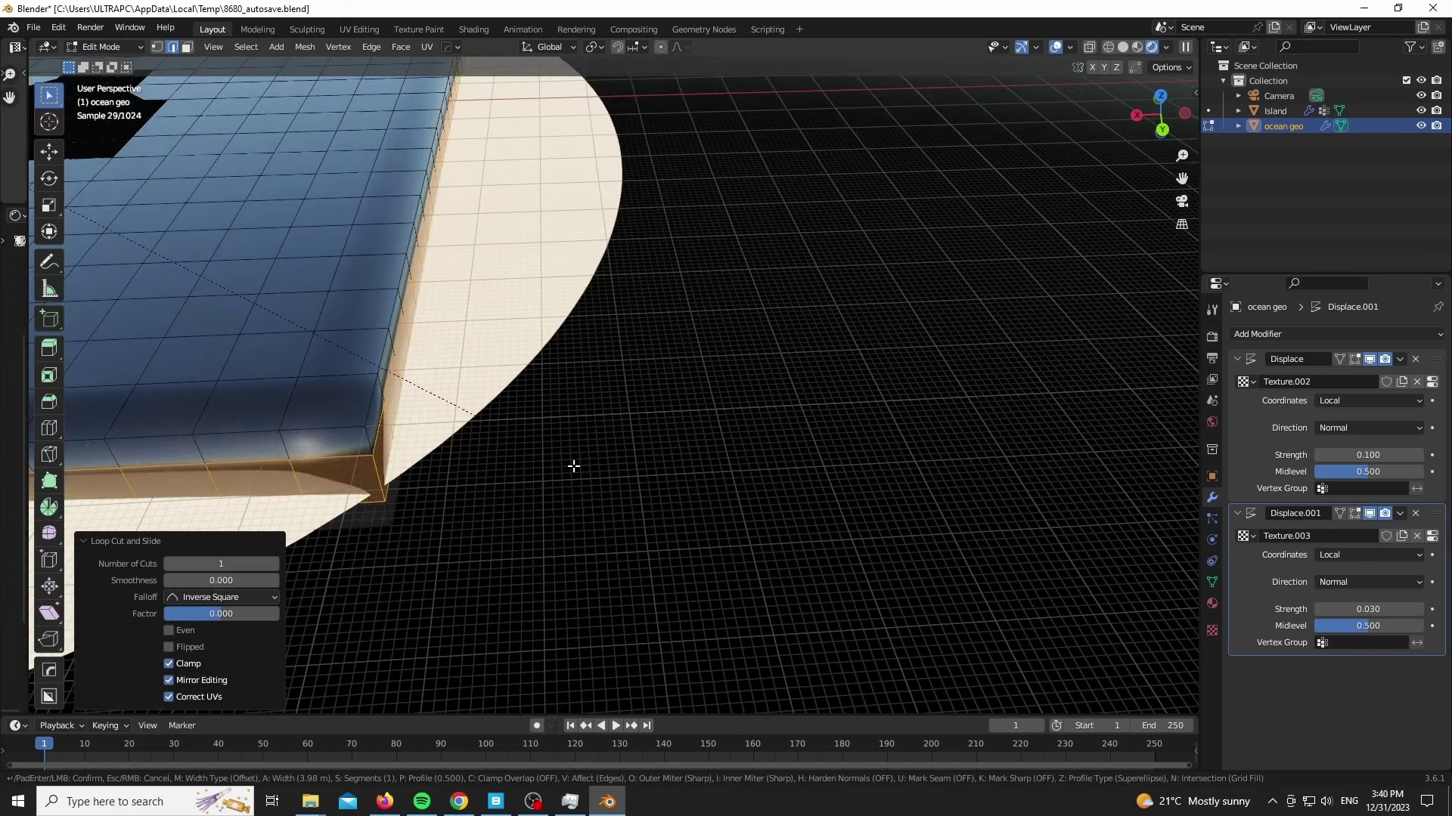
click(581, 475)
key(Tab)
Enable Auto Smooth at 30° on the ocean mesh, return to the camera view and enlarge the shader editor.
click(1212, 582)
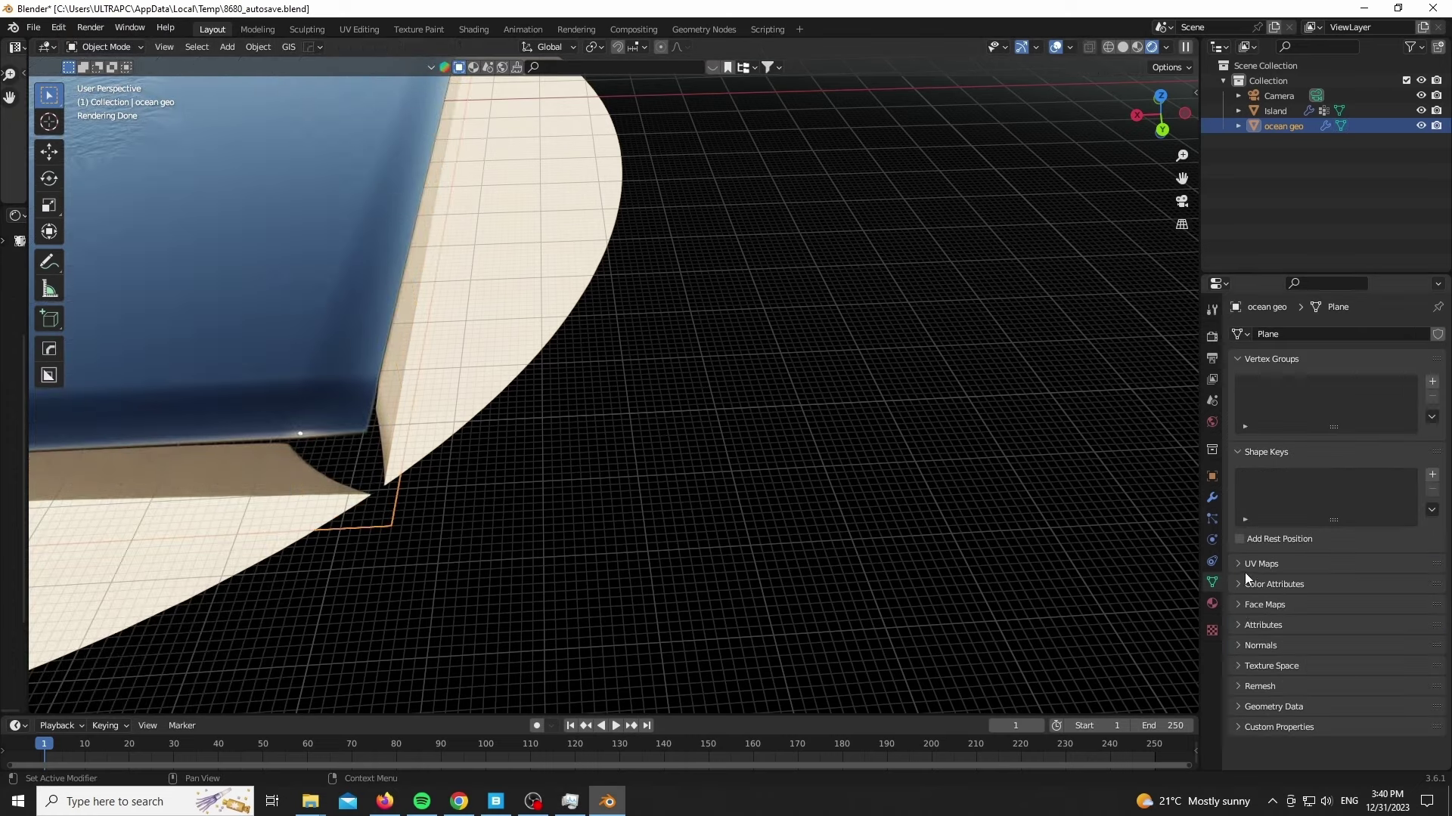
click(1251, 647)
key(KP_0)
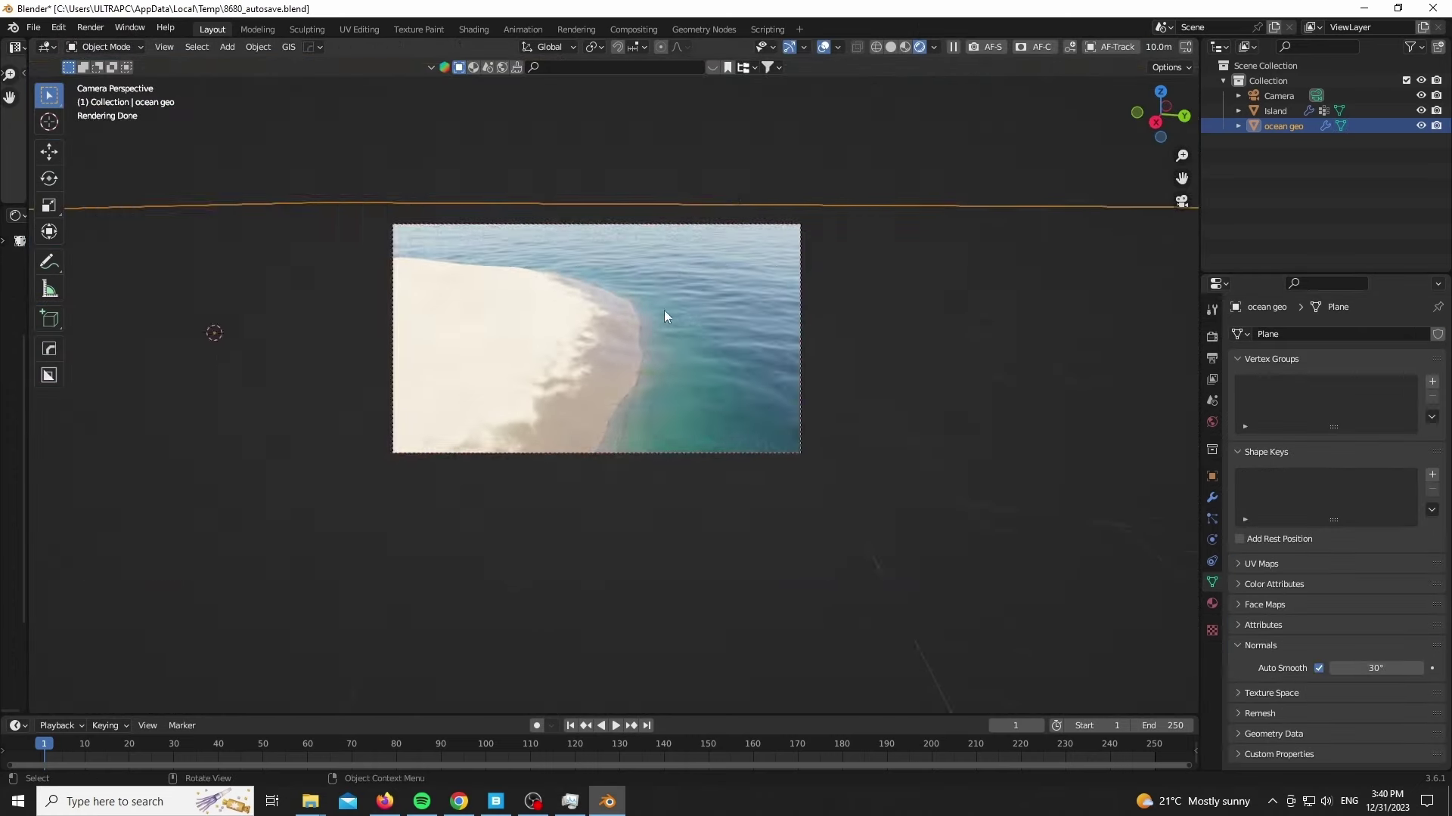
scroll(589, 353, up, 4)
drag(25, 523, 692, 523)
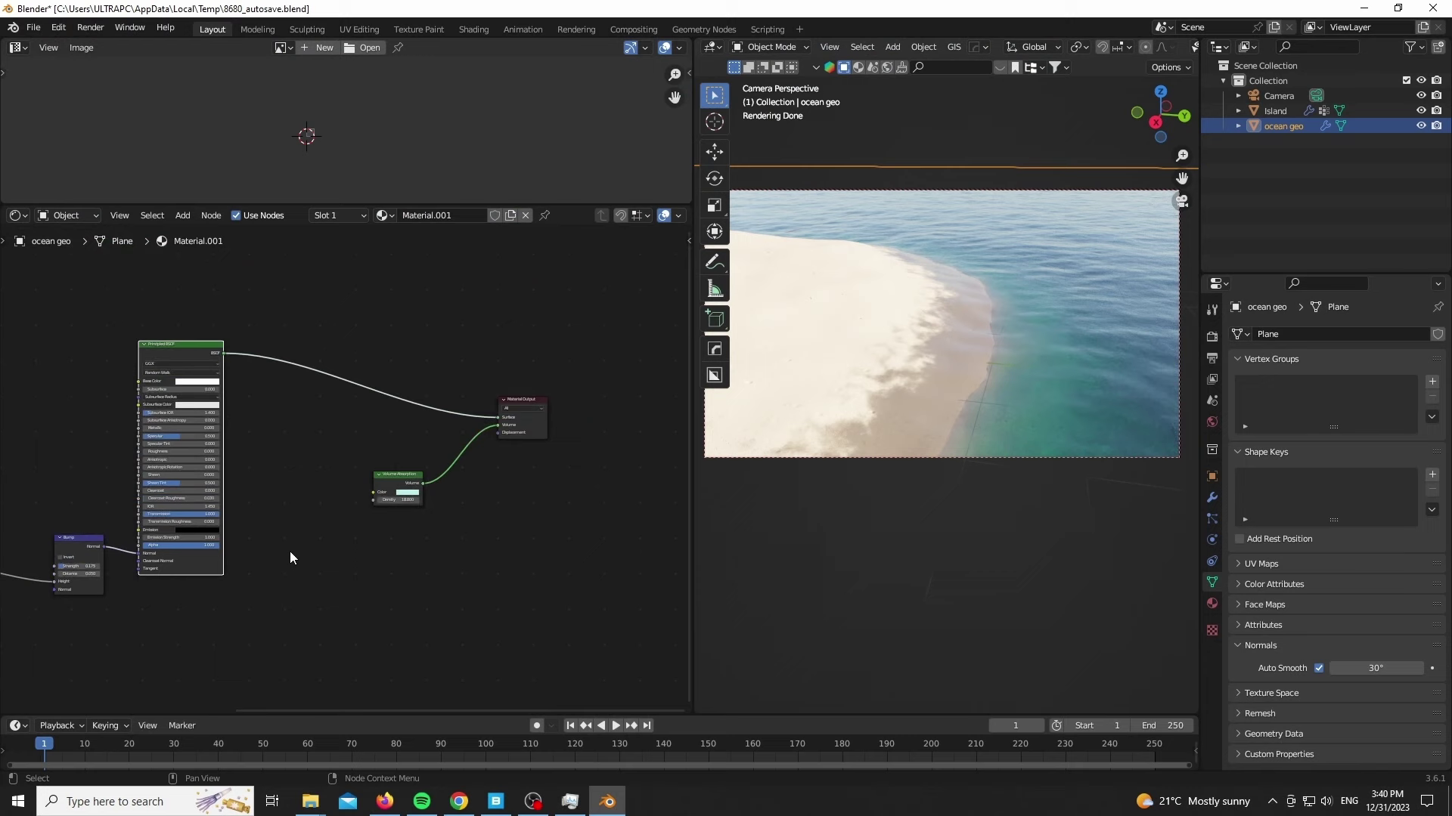
Rearrange the ocean material's shader, bump and texture mapping nodes upward to free space below them.
key(g)
click(209, 319)
middle_drag(92, 340, 214, 383)
drag(5, 519, 270, 556)
key(g)
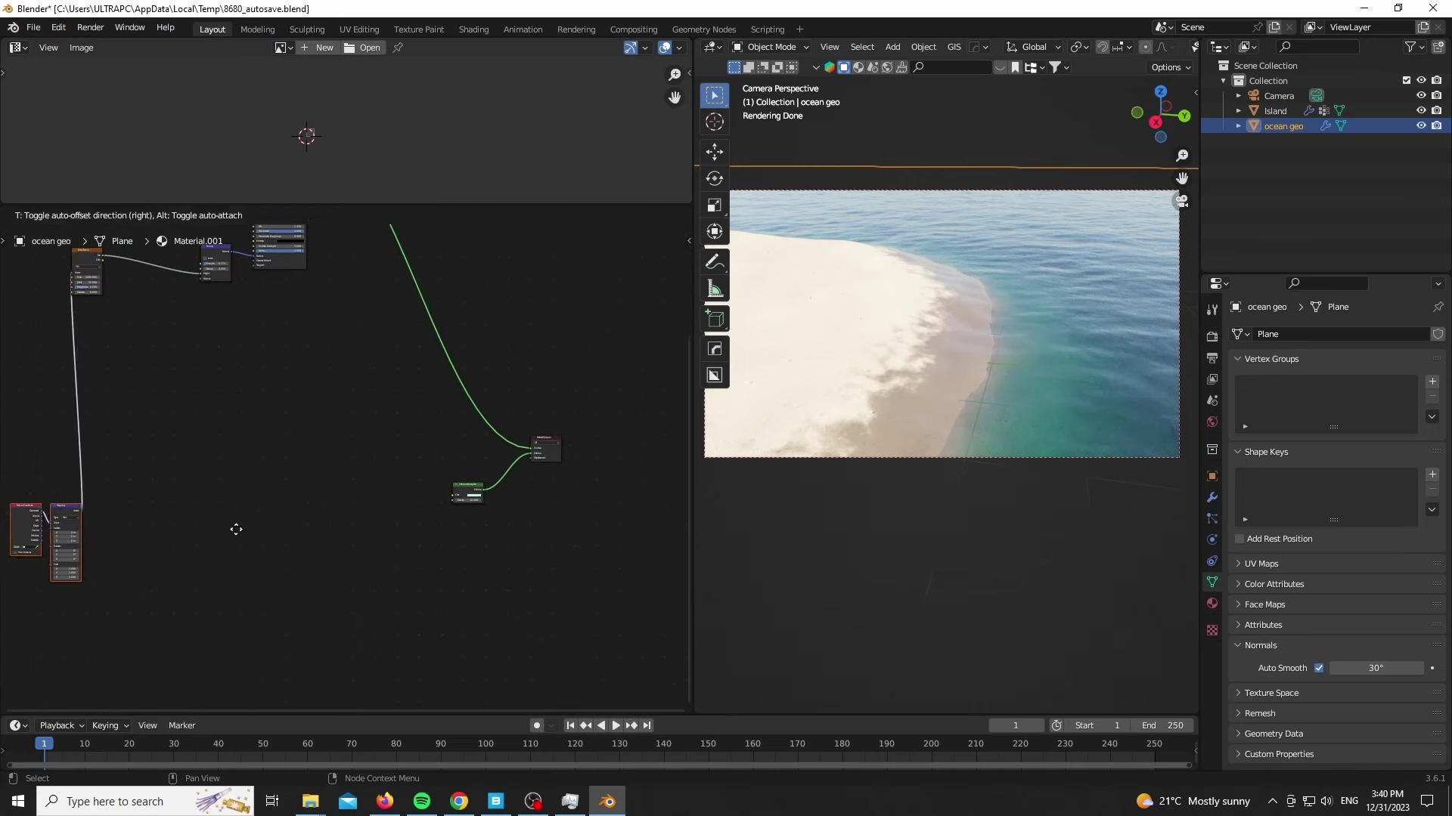
click(84, 263)
scroll(65, 386, up, 1)
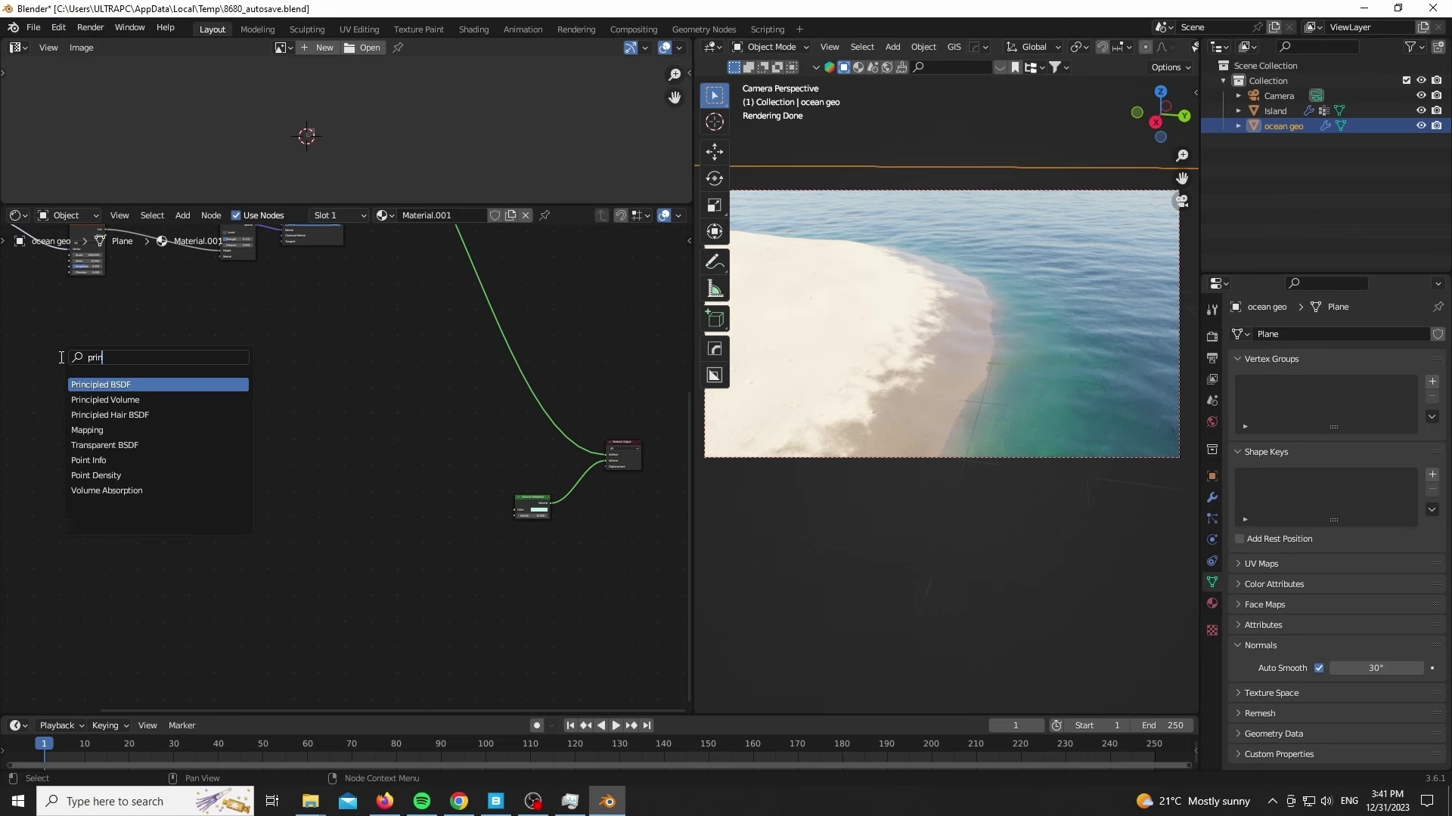
Add a second Principled BSDF node and connect it to the Material Output's surface.
key(Return)
click(301, 355)
ctrl+shift+click(301, 356)
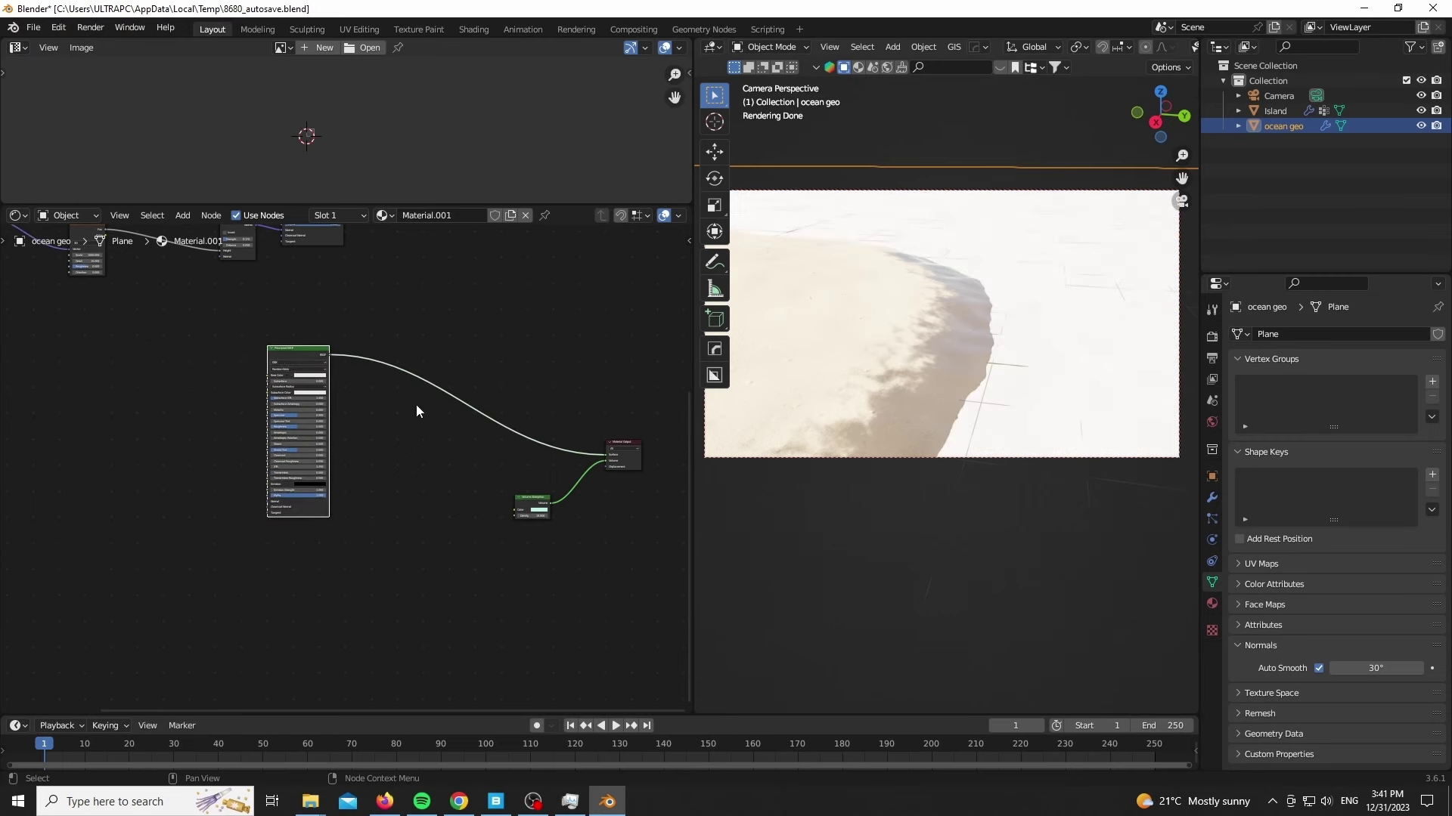
Give the new Principled BSDF a pale blue base color and adjust its roughness.
scroll(222, 411, up, 5)
middle_drag(222, 410, 257, 330)
middle_drag(524, 345, 325, 410)
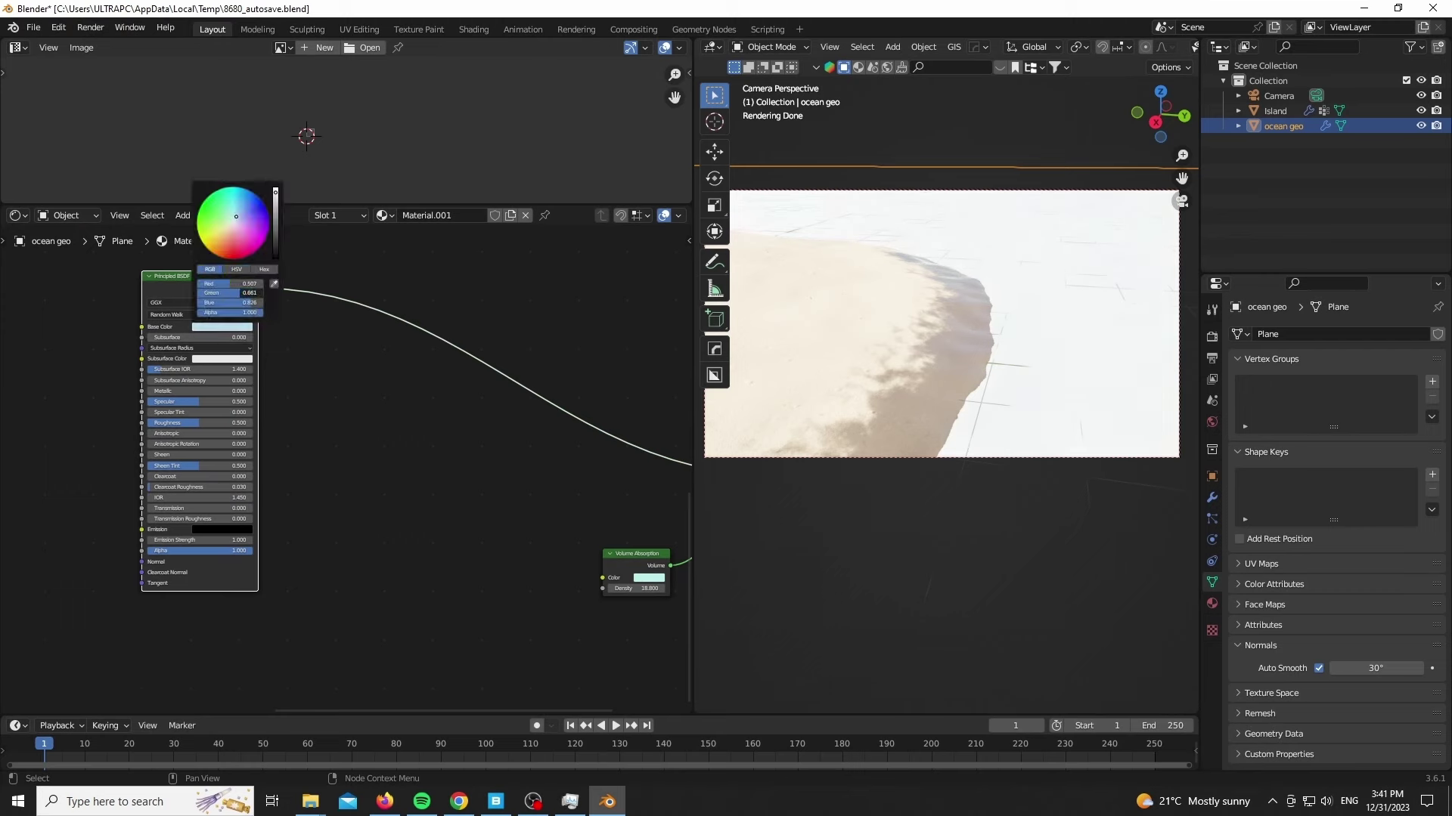
scroll(322, 360, up, 2)
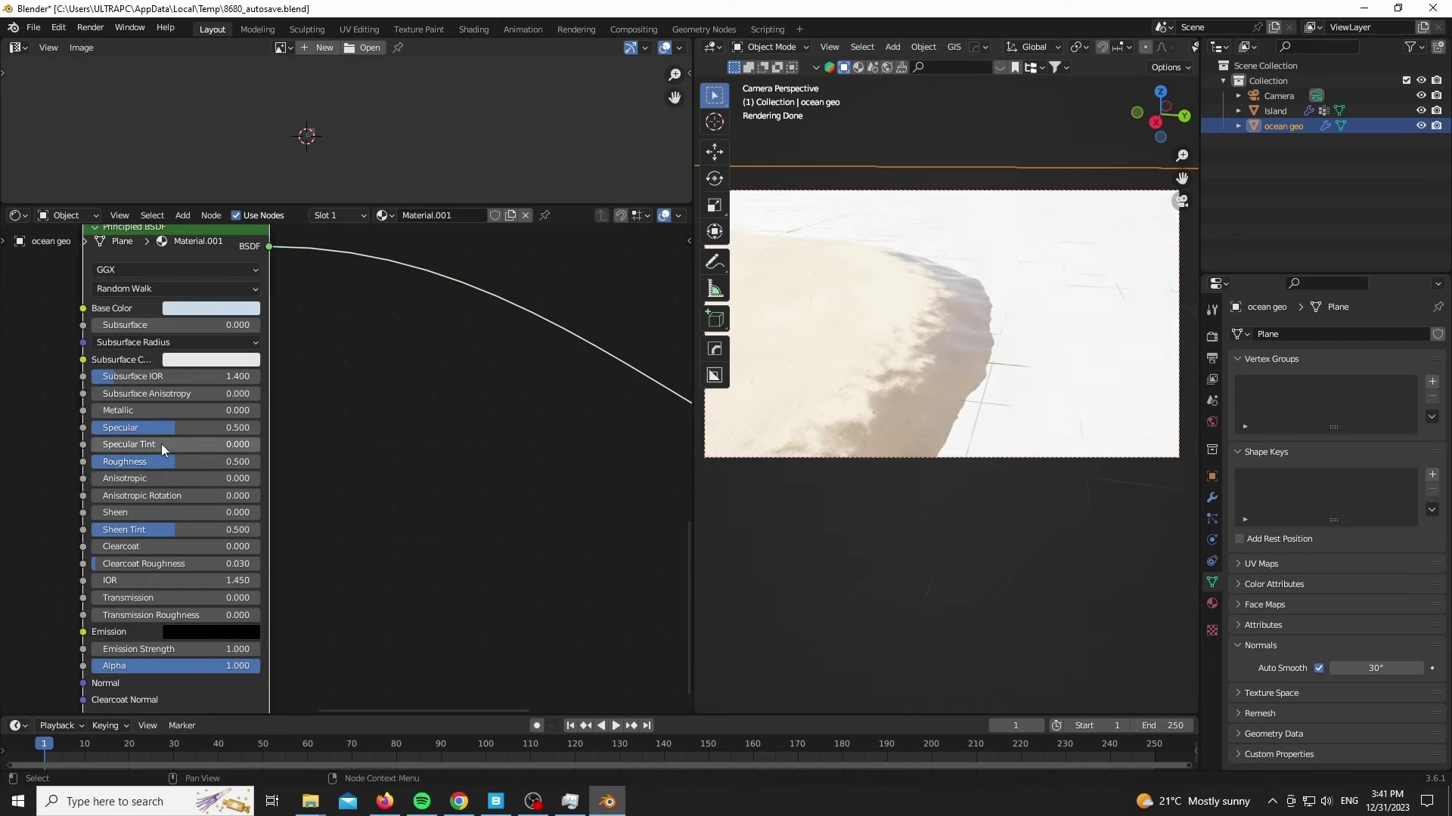
drag(106, 462, 111, 462)
Move the foam Principled BSDF aside, reconnect the water shader to the output and insert a Mix Shader after it.
scroll(353, 409, down, 7)
middle_drag(353, 411, 337, 515)
drag(278, 458, 239, 556)
drag(603, 548, 754, 419)
middle_drag(279, 499, 202, 549)
ctrl+shift+click(176, 237)
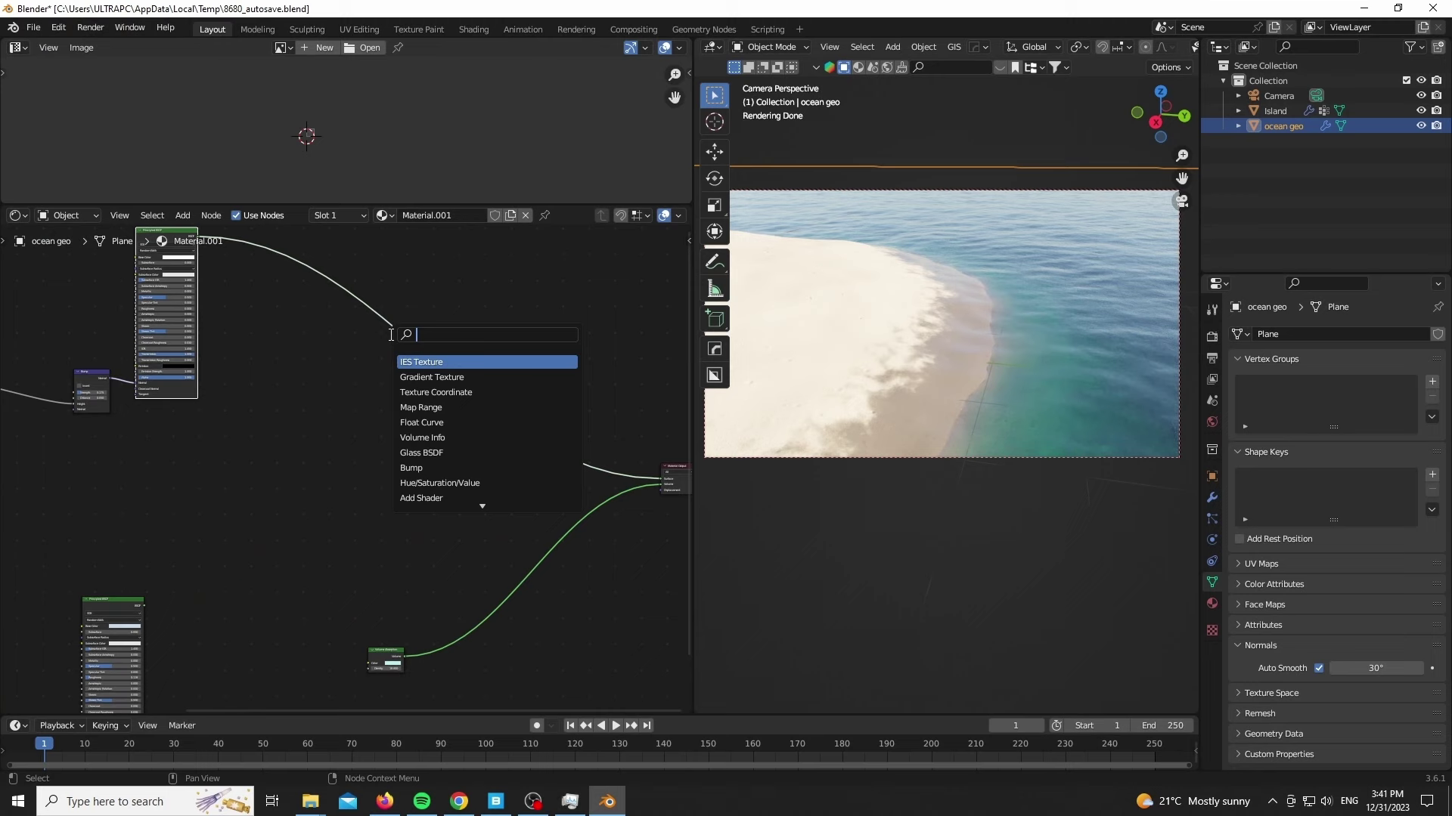
click(446, 391)
Add an Ambient Occlusion node above the Mix Shader, preview its color output and enable Inside.
click(262, 447)
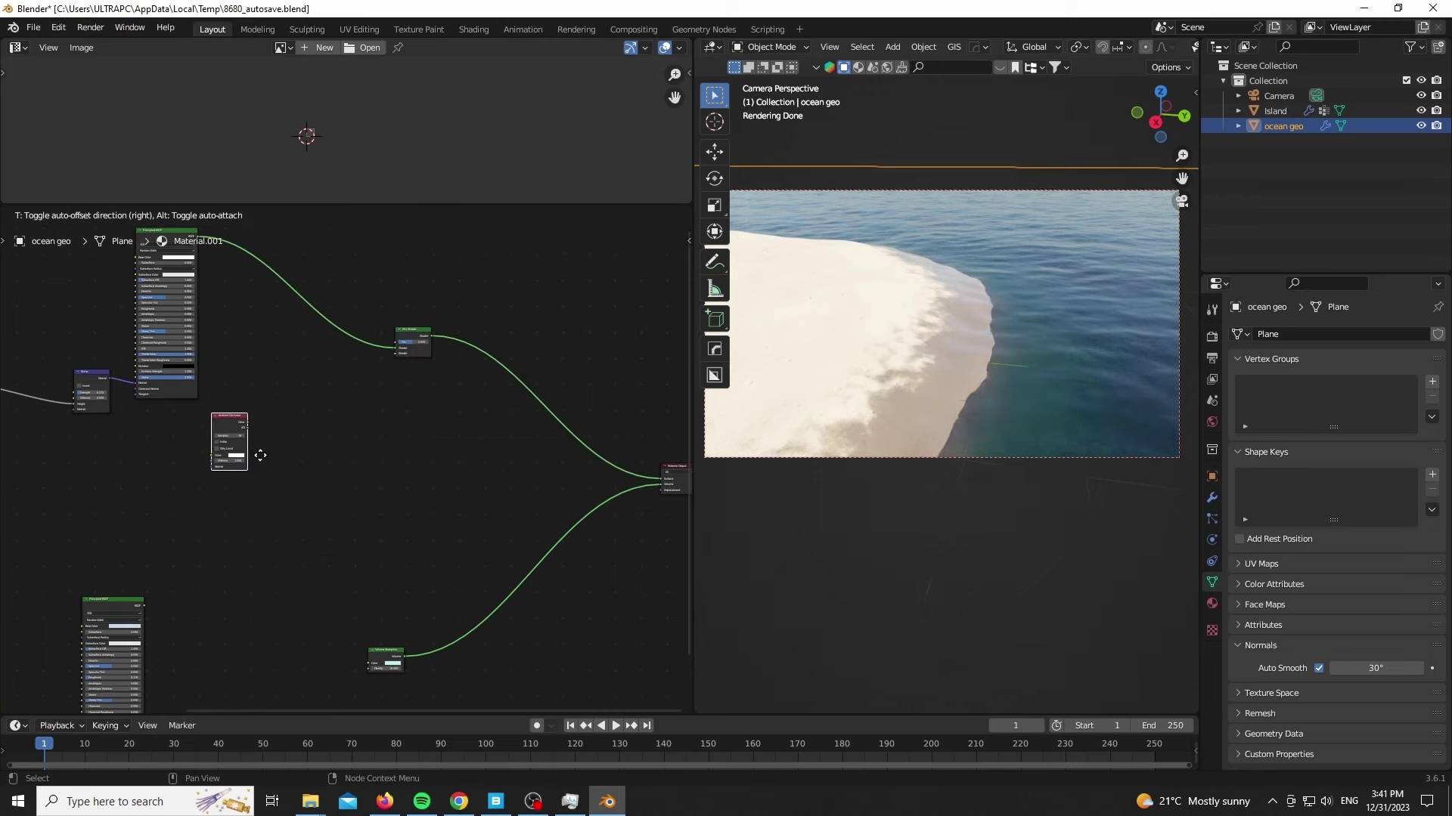
click(361, 293)
scroll(227, 356, down, 10)
drag(3, 323, 245, 419)
key(g)
scroll(215, 465, up, 6)
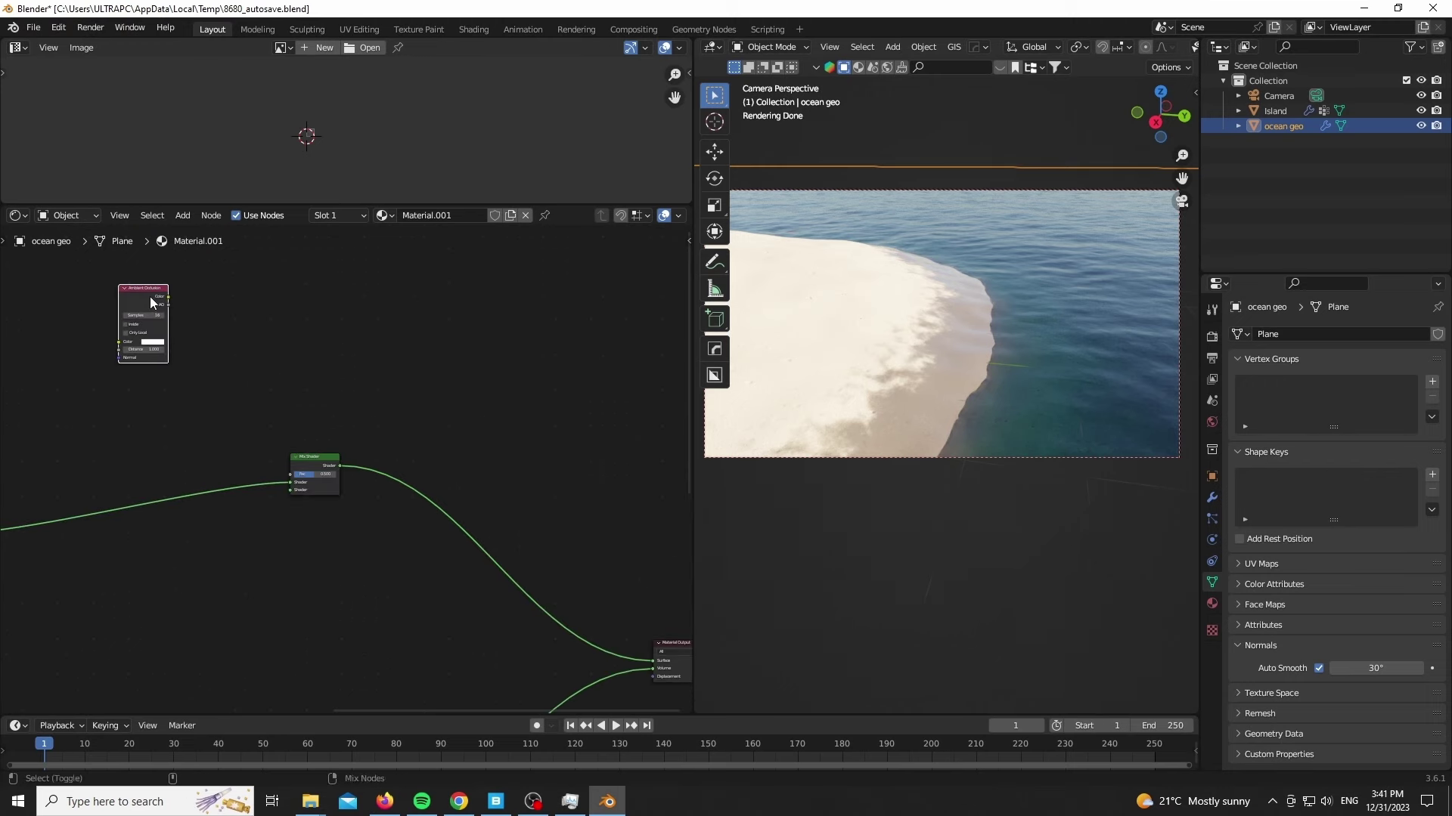
ctrl+shift+click(151, 303)
scroll(242, 344, up, 4)
click(242, 339)
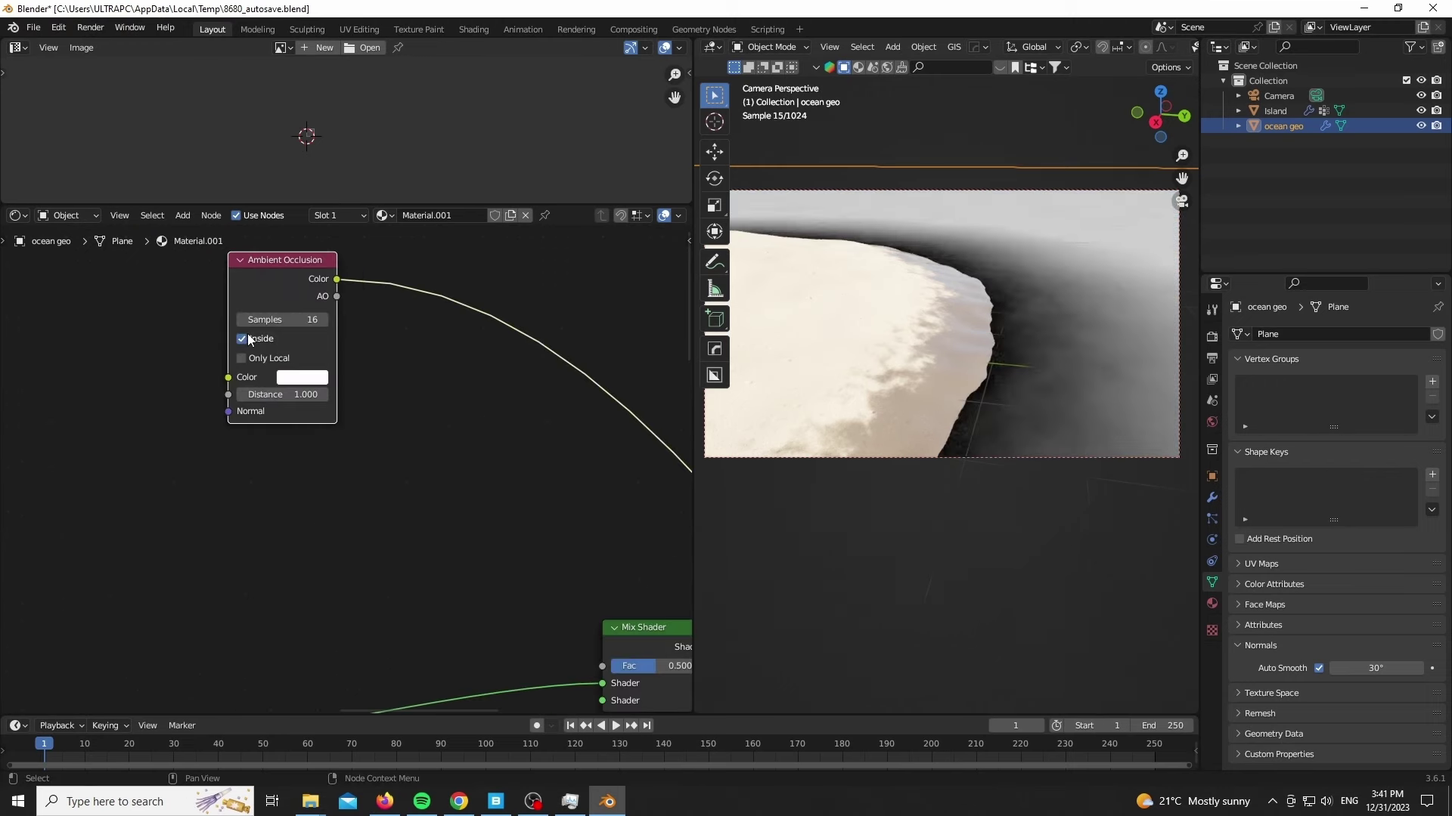
Switch to Chrome to view the WaterFoam0001 images on textures.com, and return to Blender.
scroll(254, 446, down, 4)
middle_drag(82, 415, 434, 453)
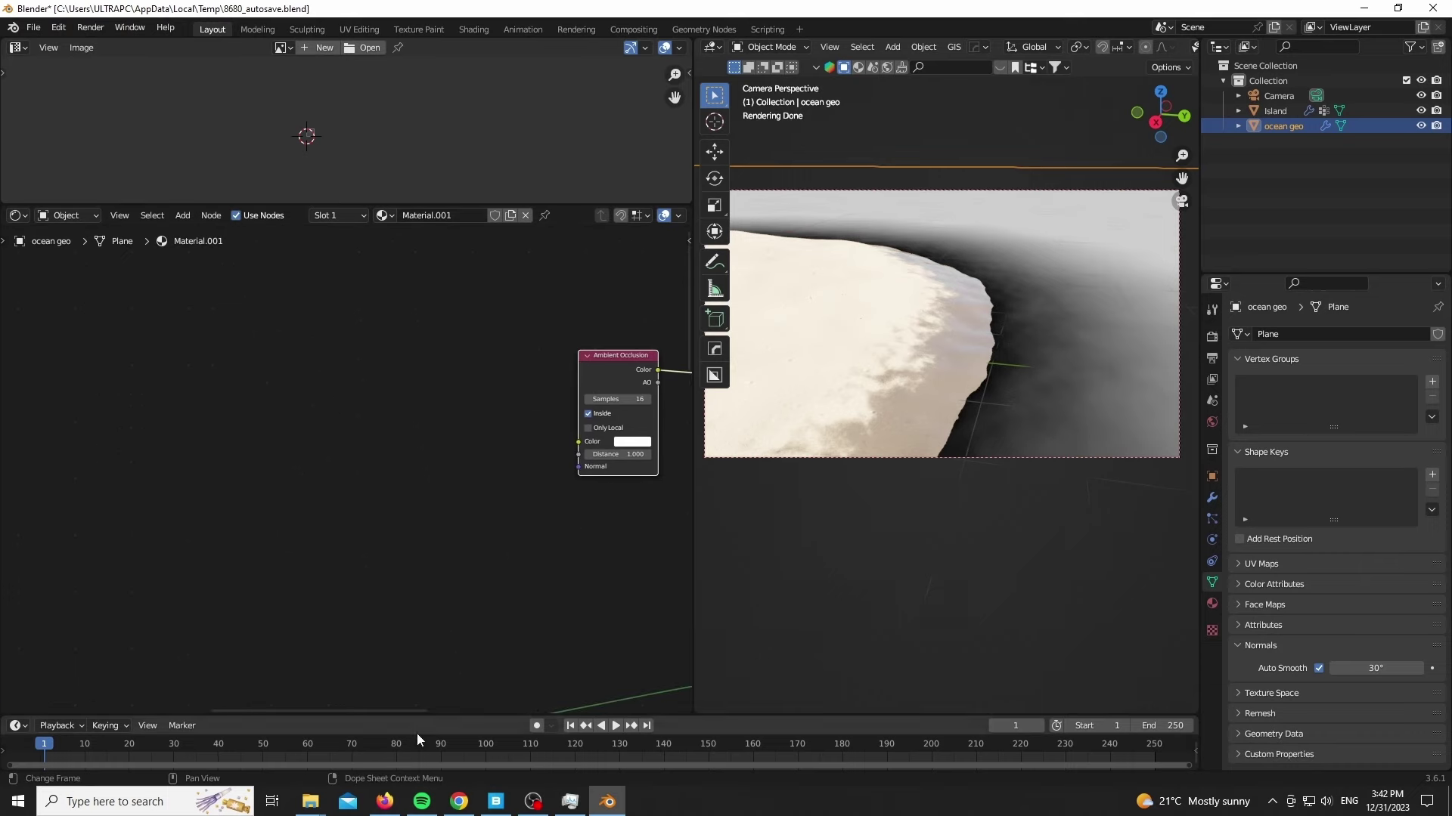
click(462, 804)
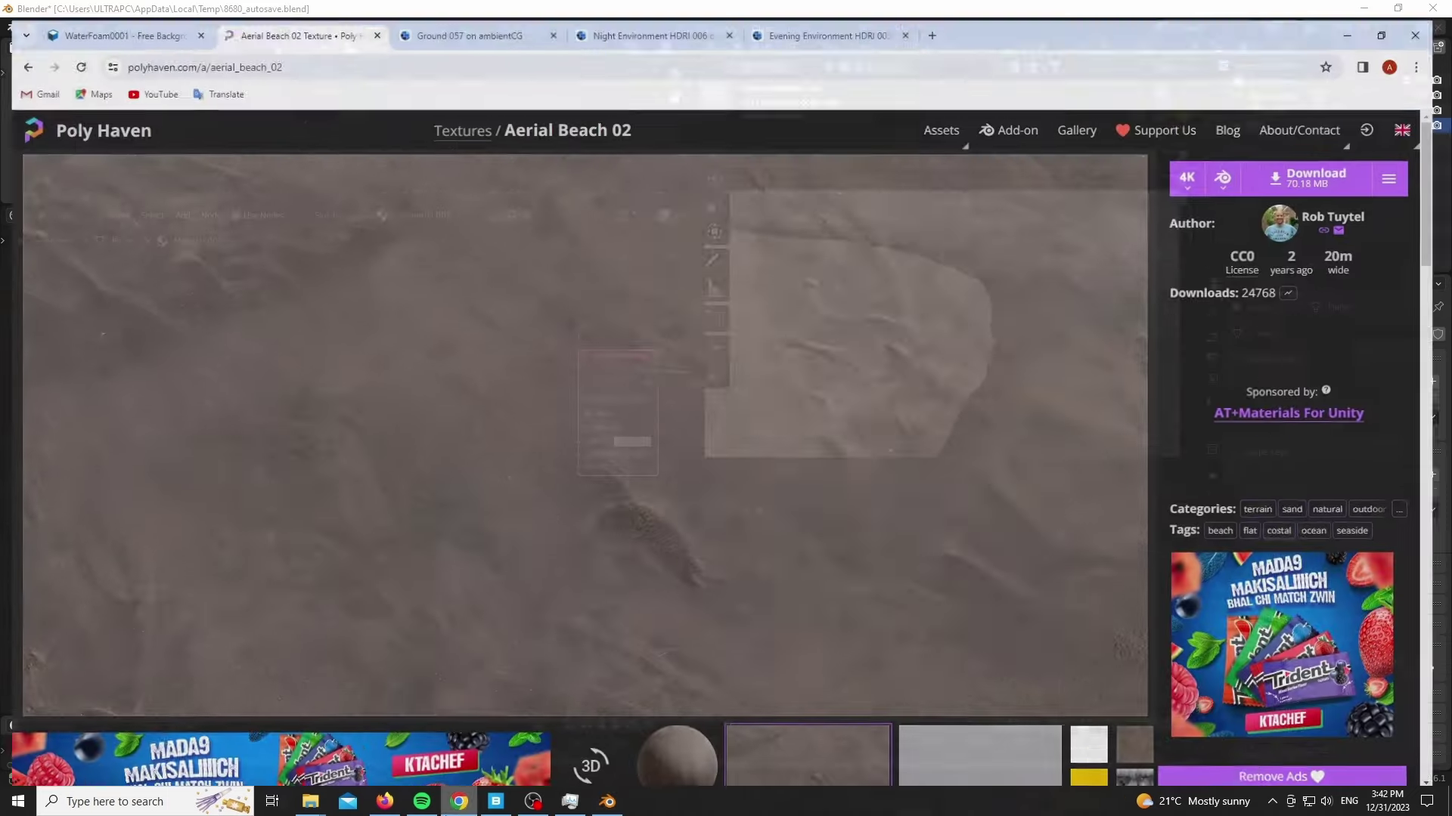
click(160, 14)
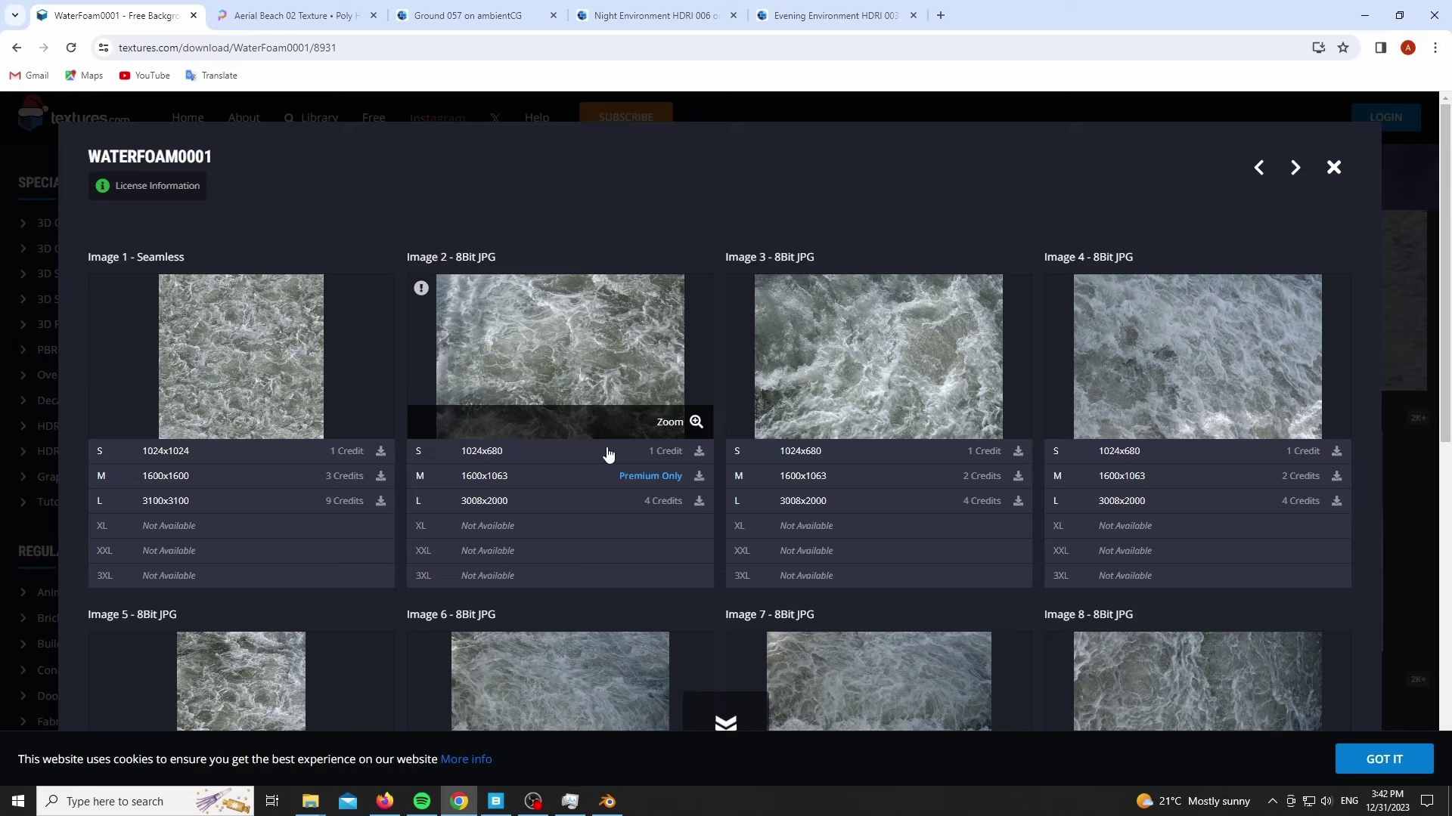
click(1364, 17)
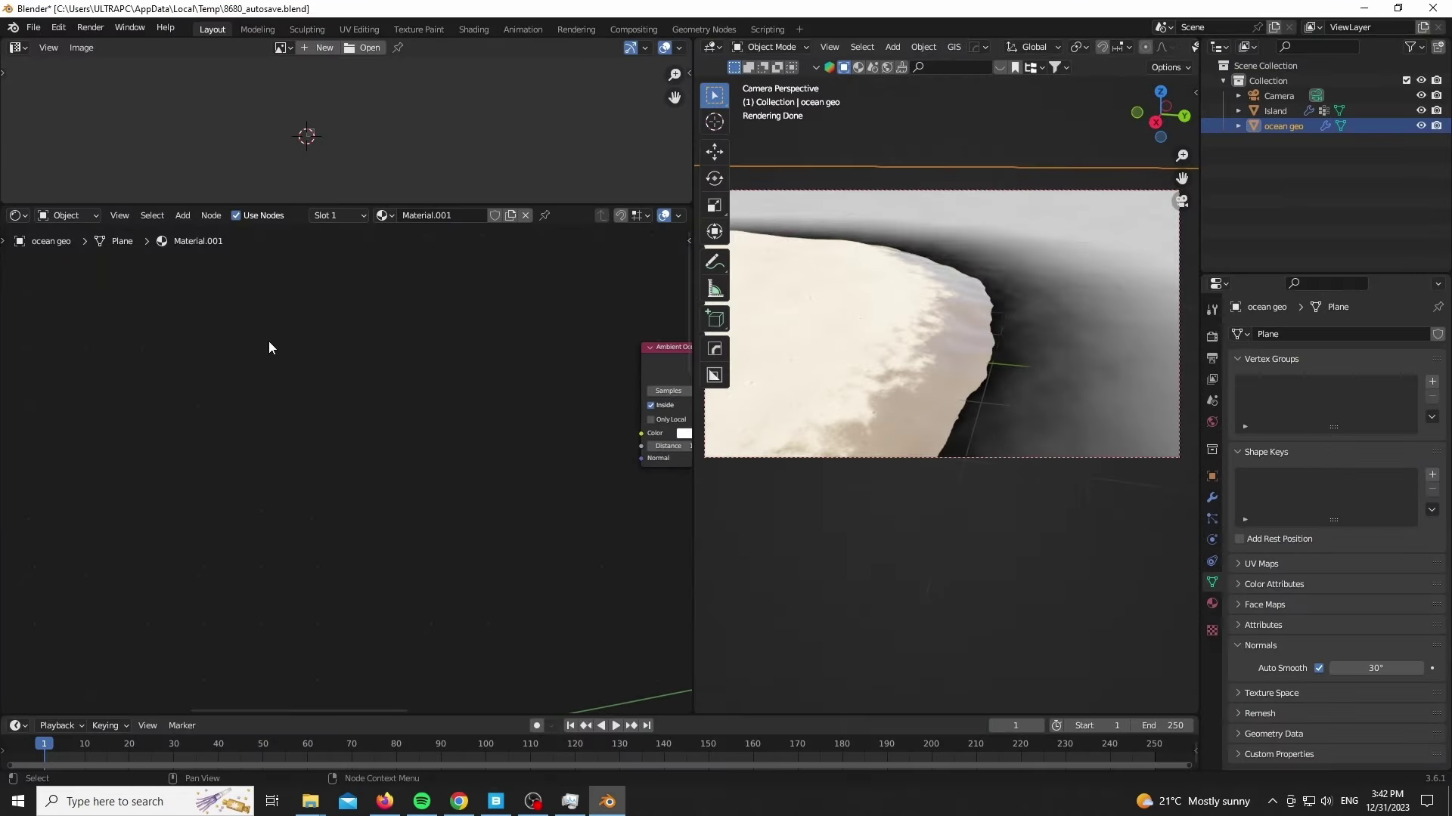
Add an Image Texture node with the TCom_WaterFoam0001_1_seamless_S.jpg foam image and preview it on the ocean.
key(shift+a)
text(IM)
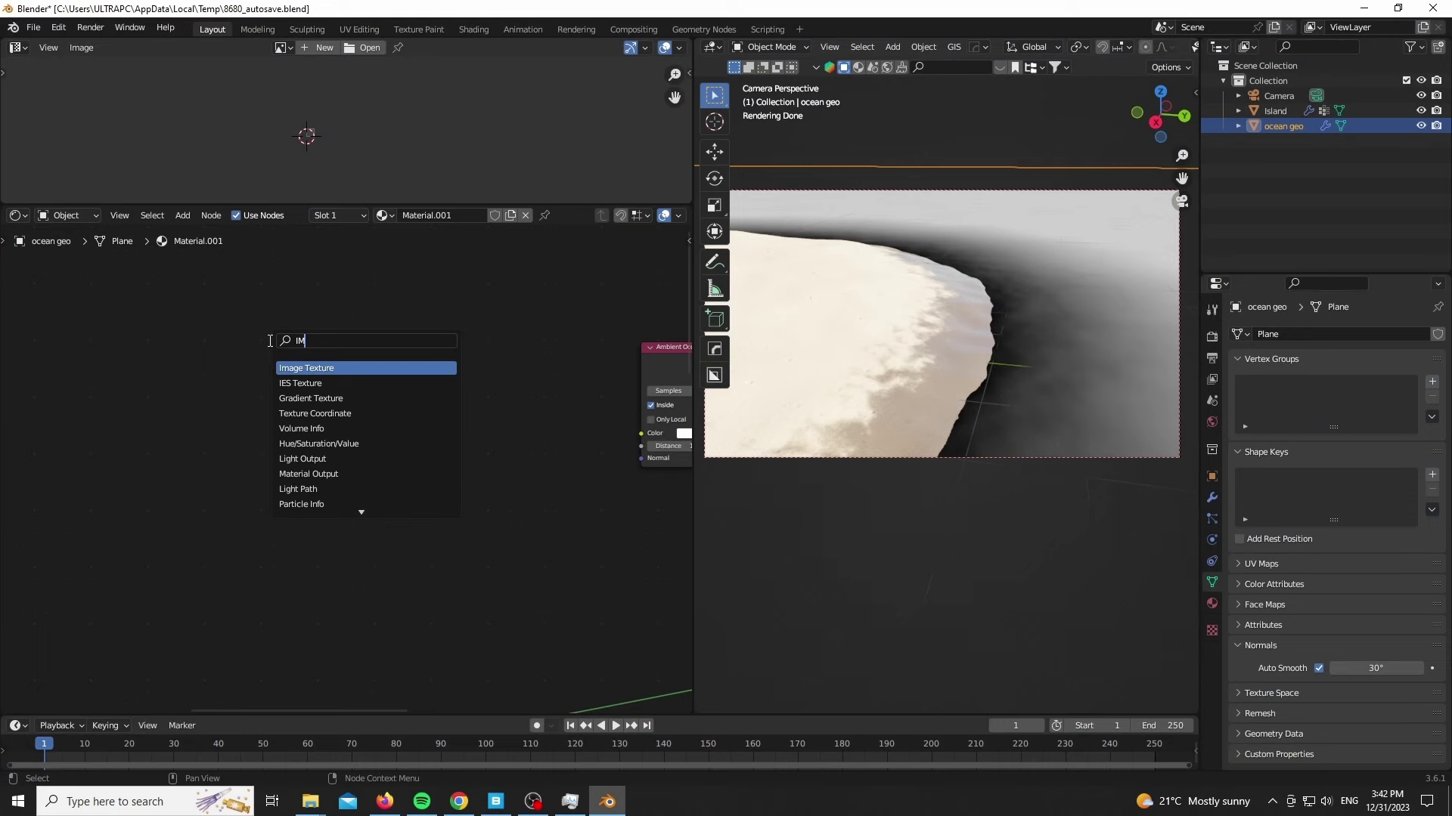
key(Return)
click(266, 378)
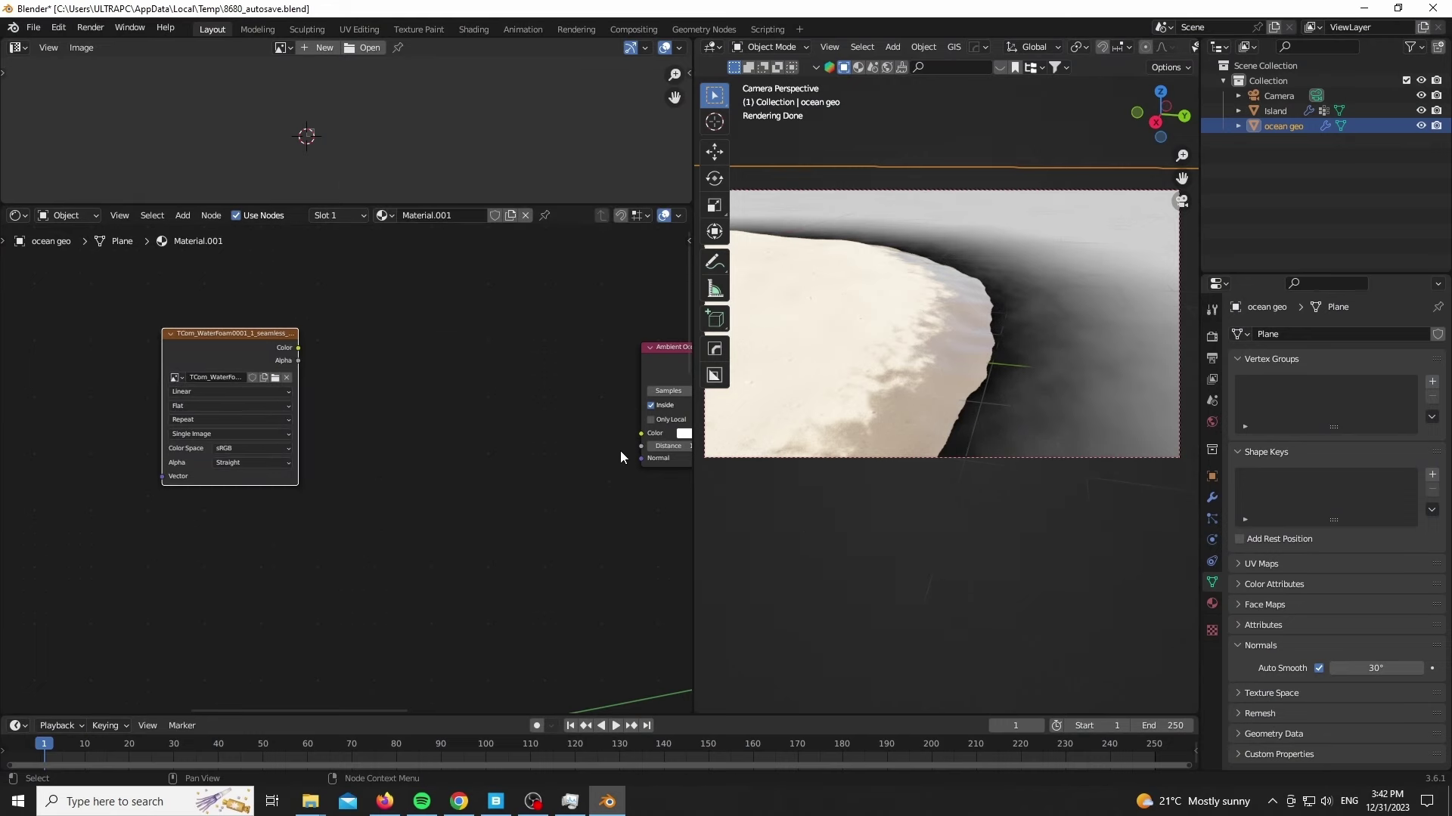
ctrl+shift+click(258, 349)
middle_drag(333, 531, 459, 520)
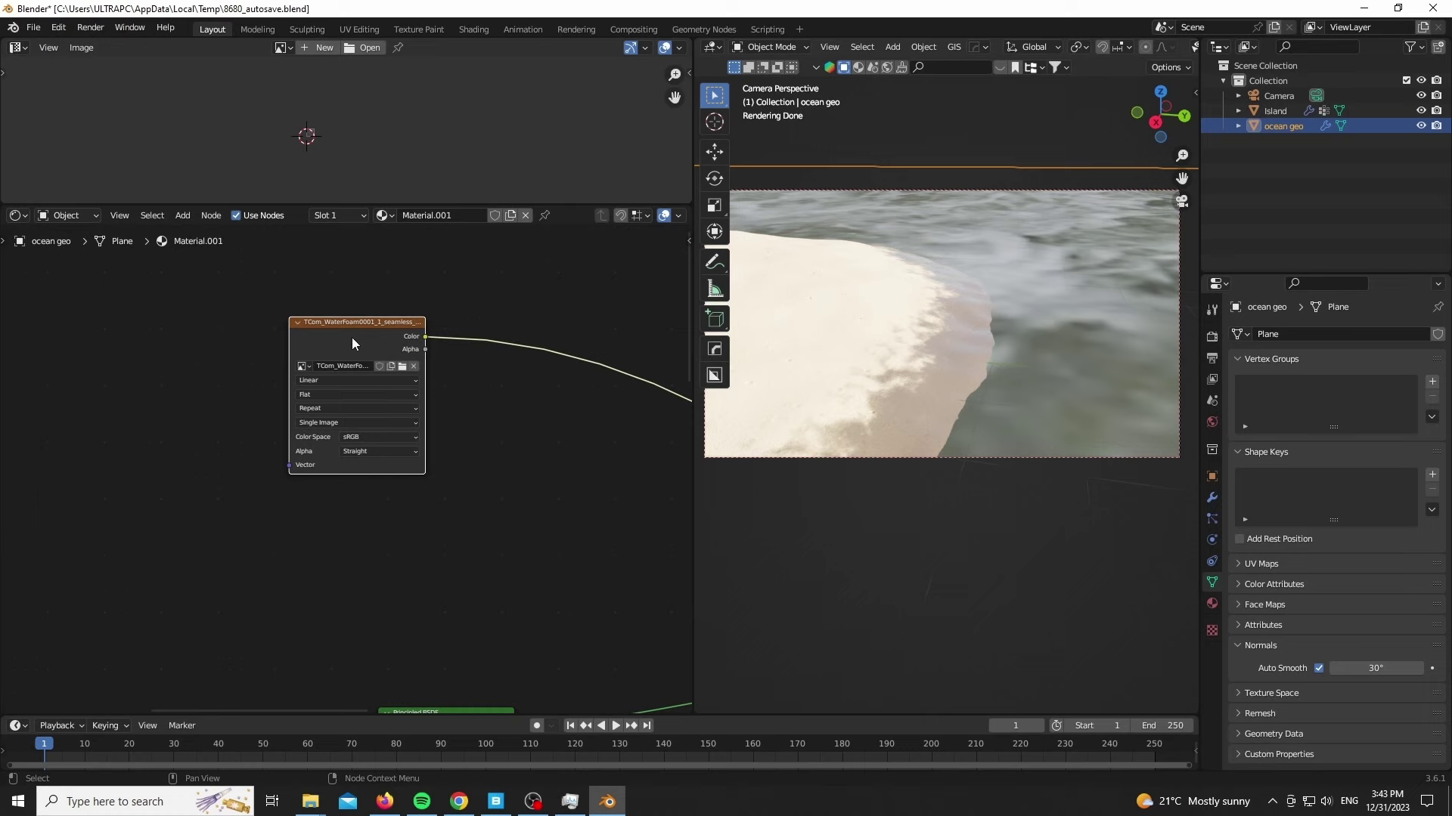
Add Texture Coordinate and Mapping nodes to the foam image and set the mapping scale to 57.8 on all axes.
key(ctrl+t)
scroll(343, 348, up, 2)
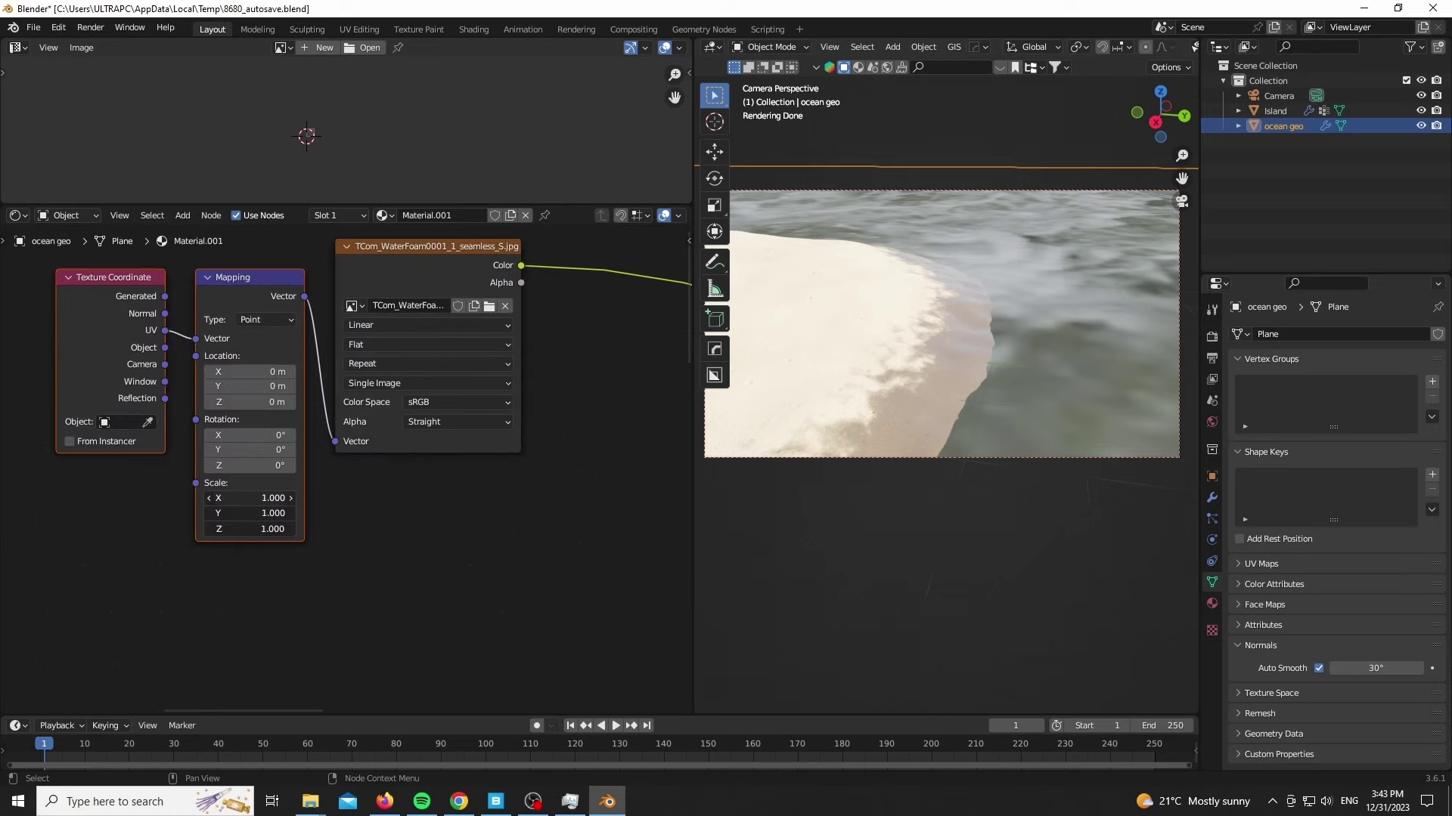
drag(249, 498, 333, 529)
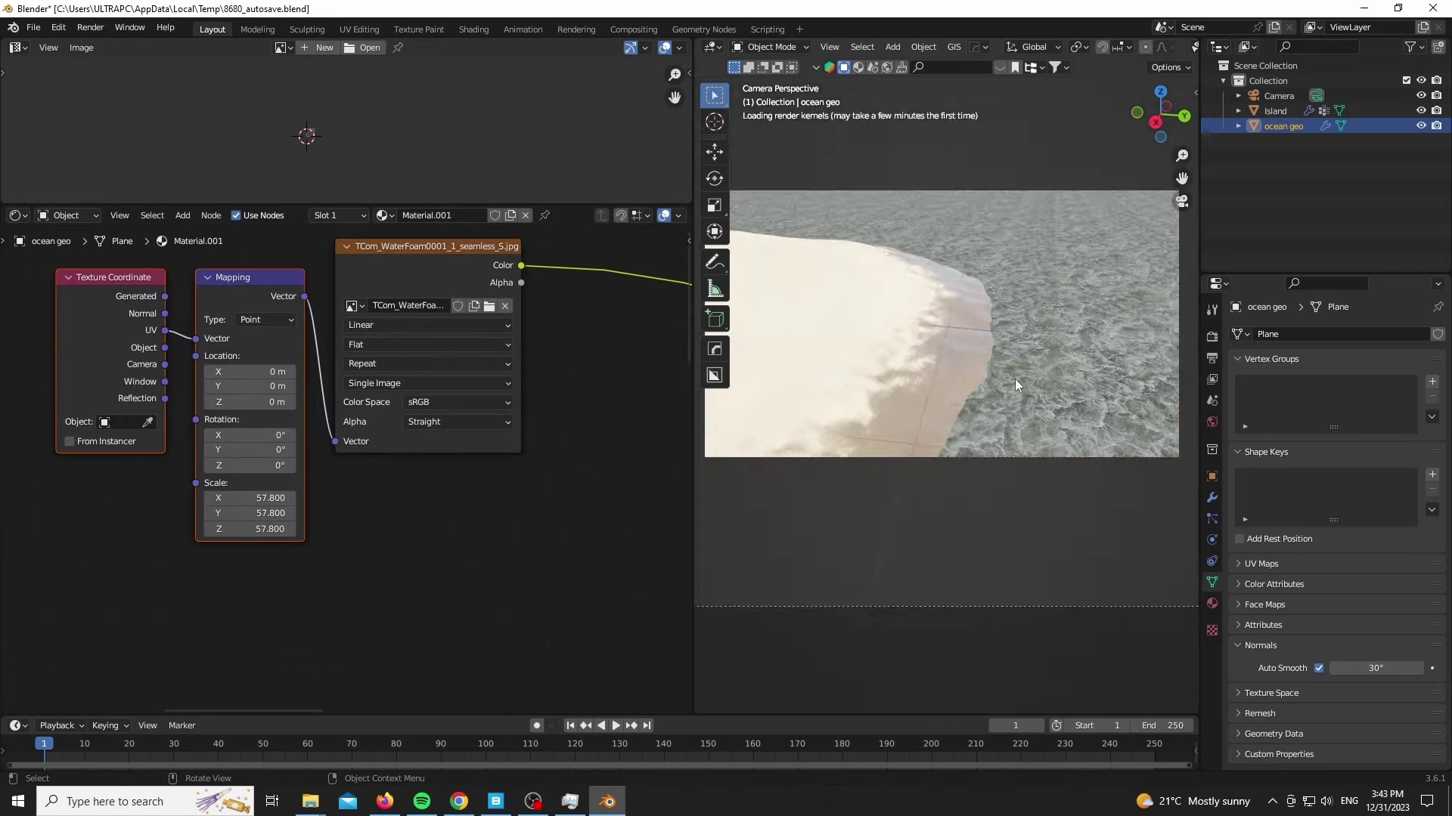
scroll(1015, 379, up, 5)
scroll(880, 428, down, 7)
scroll(439, 541, down, 3)
Set the foam image to Non-Color, link its color to the Ambient Occlusion distance and preview the occlusion.
middle_drag(496, 534, 97, 474)
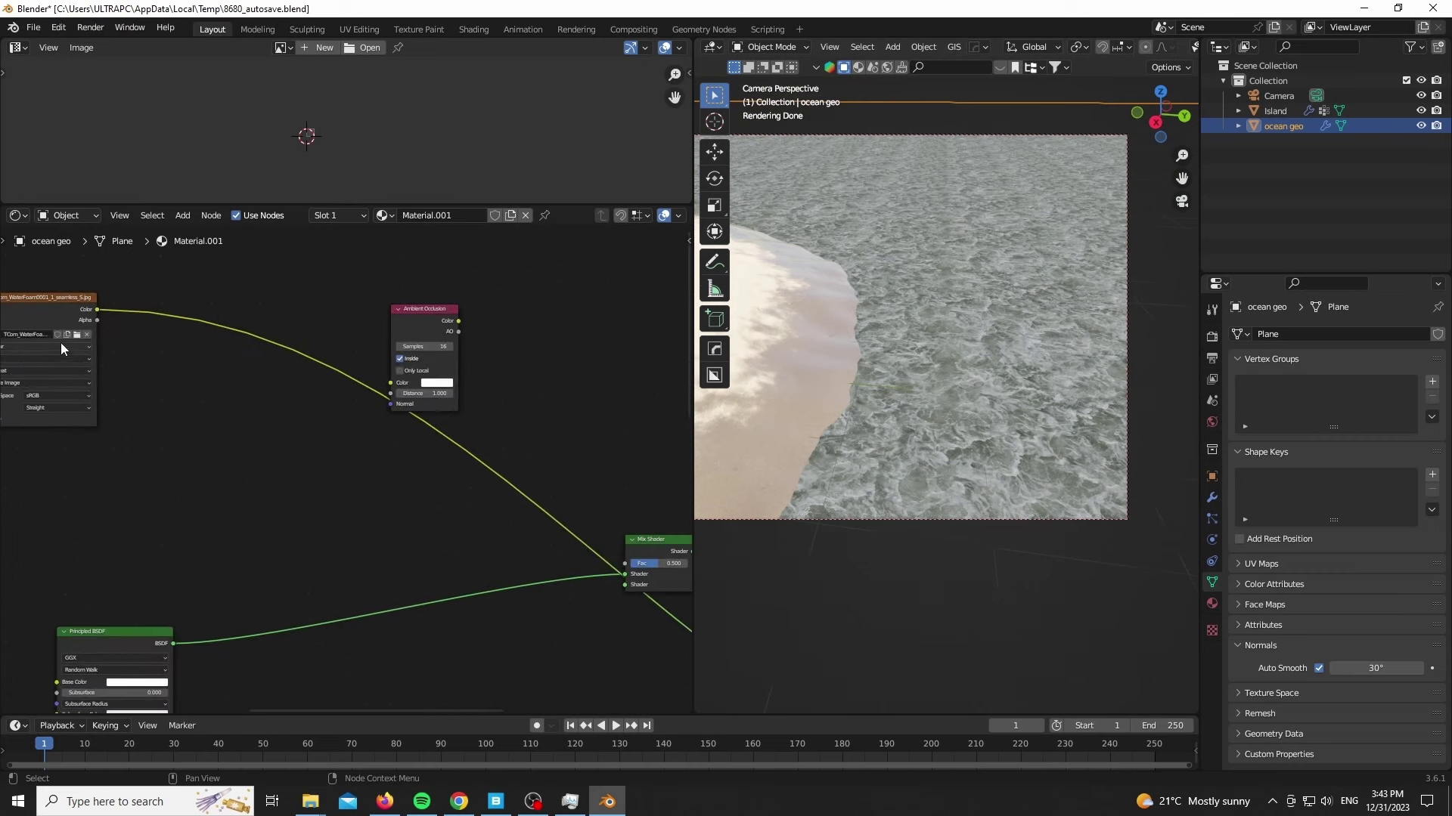
click(39, 459)
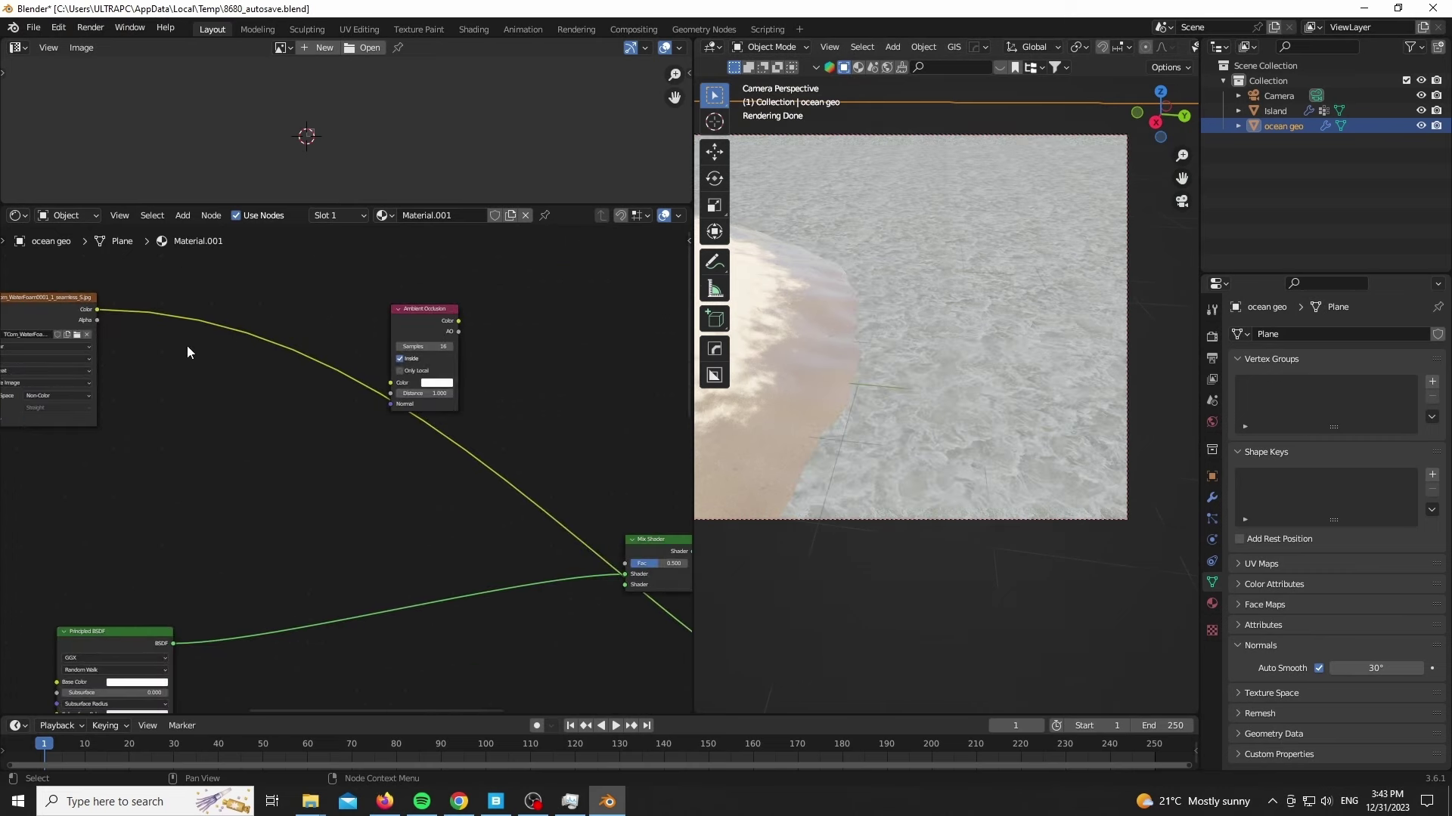
scroll(187, 347, up, 1)
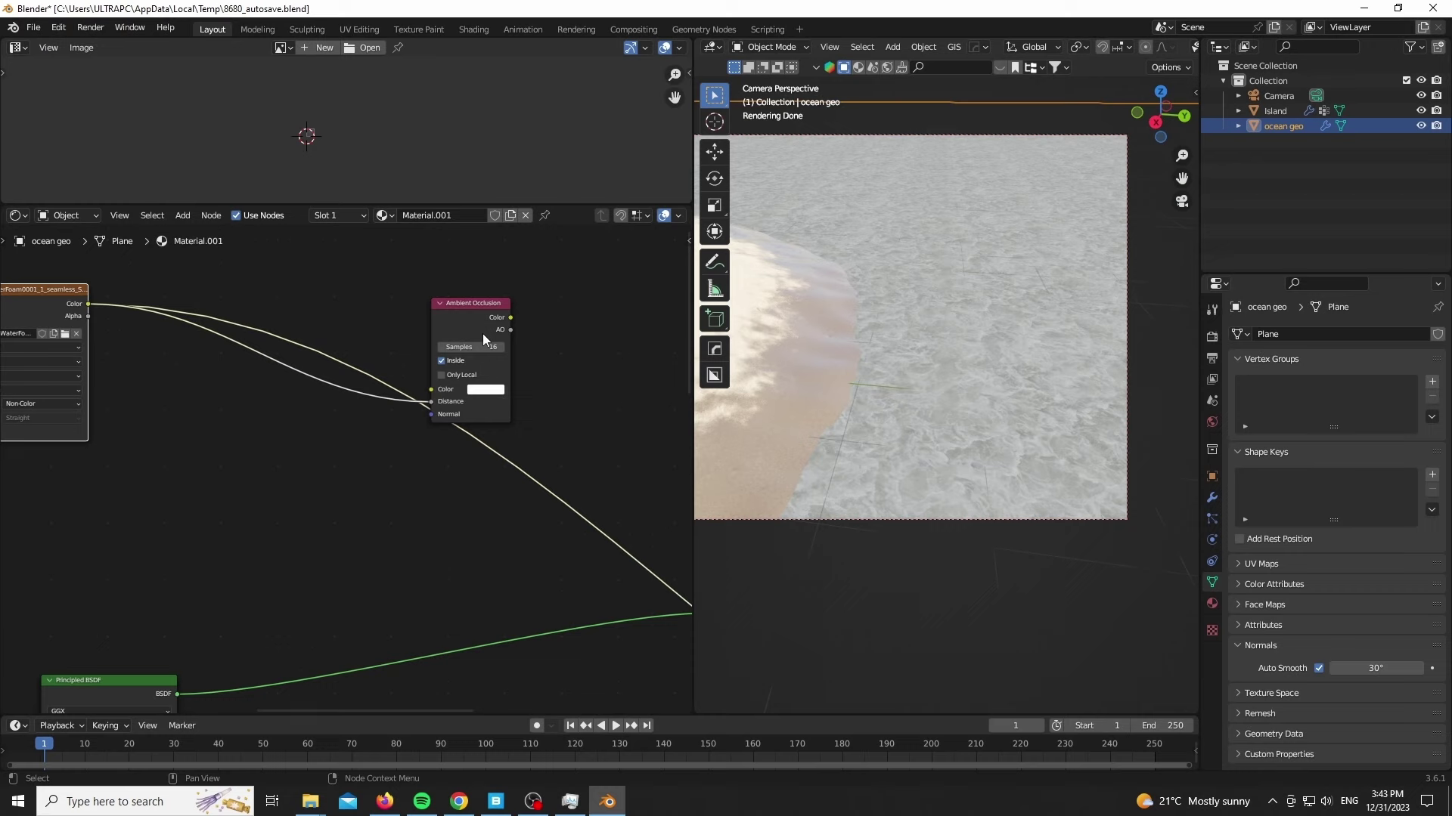
drag(484, 303, 484, 306)
middle_drag(323, 340, 424, 369)
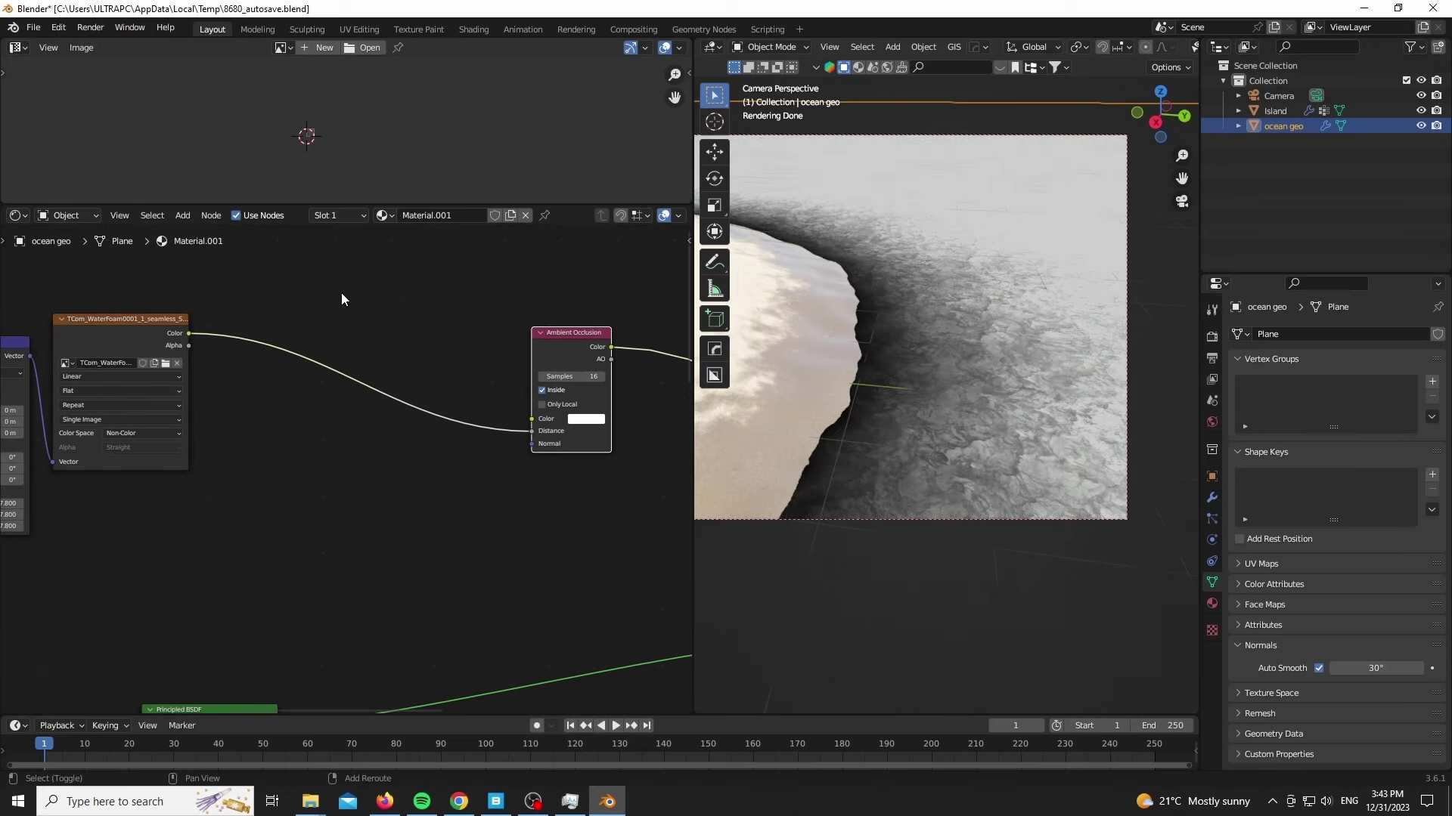
Insert a Color Ramp between the foam image and the Ambient Occlusion distance.
key(shift+a)
click(341, 292)
text(co)
click(394, 335)
click(282, 312)
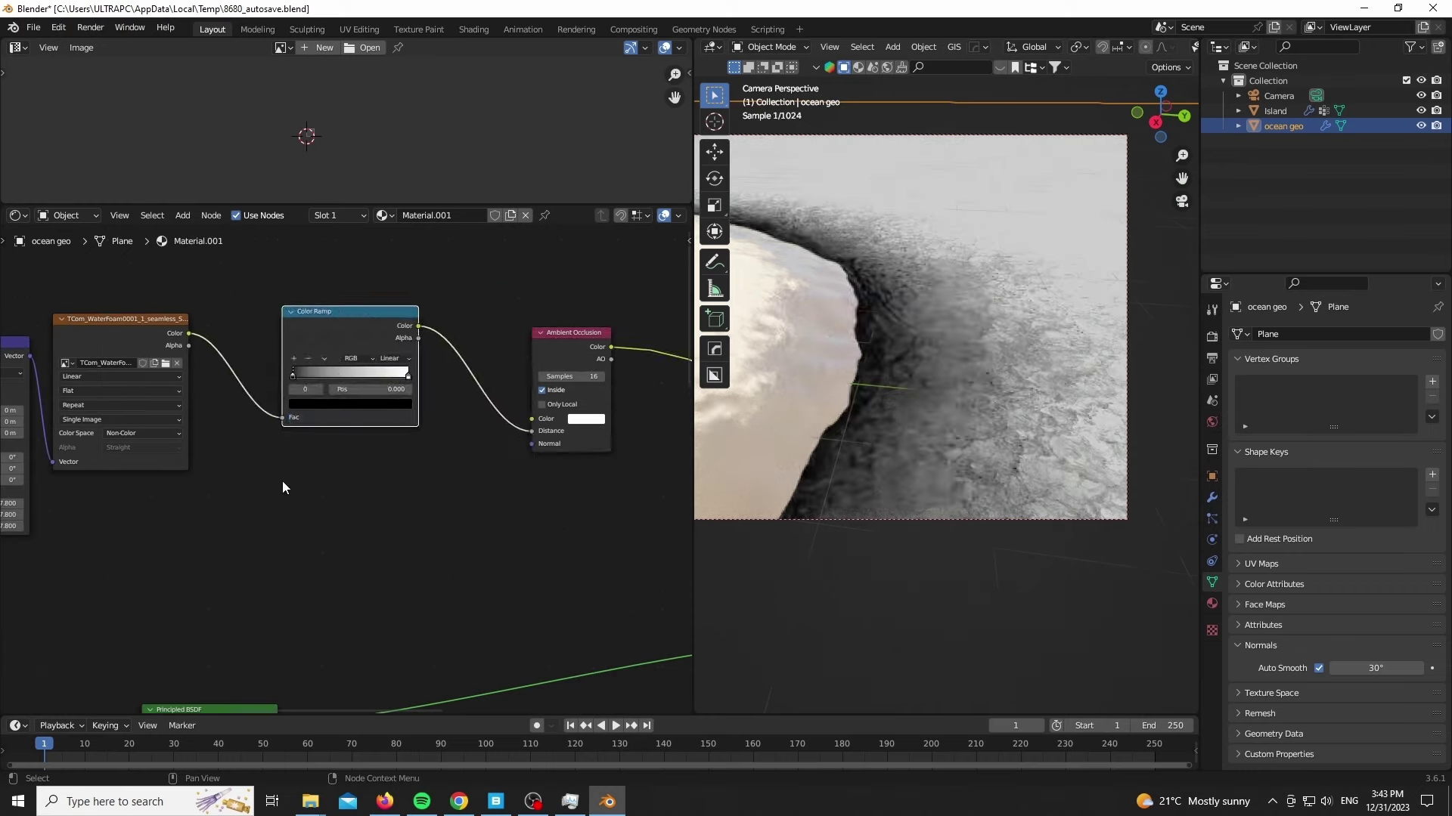
Raise the contrast of the foam Color Ramp by moving its black stop inward and its white stop close to it.
scroll(285, 484, up, 6)
middle_drag(332, 405, 270, 512)
scroll(269, 511, up, 5)
drag(200, 332, 294, 334)
mouse_move(539, 332)
mouse_down()
mouse_move(446, 334)
mouse_move(558, 341)
mouse_up()
scroll(875, 463, up, 1)
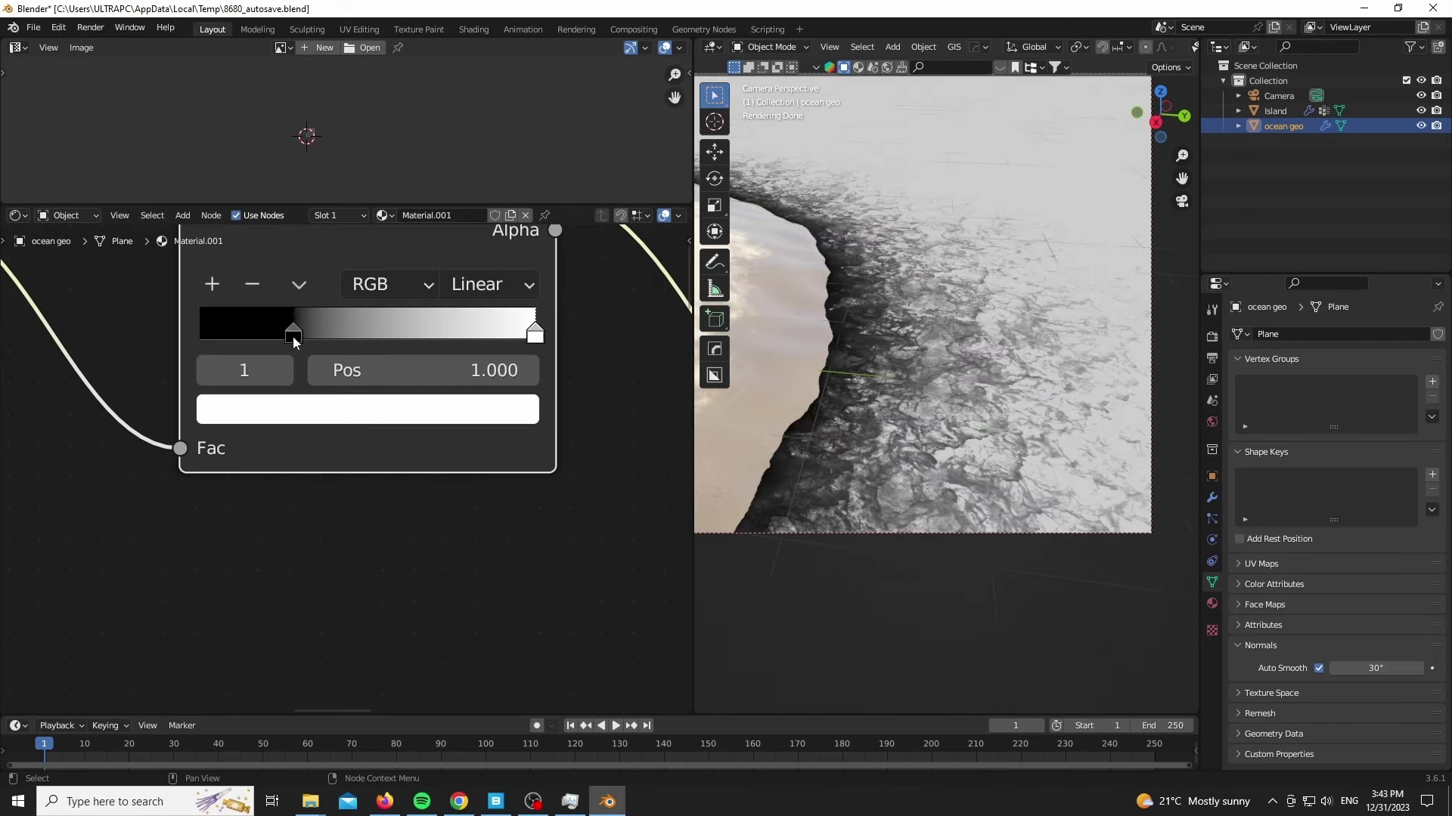
drag(293, 334, 308, 333)
scroll(396, 606, down, 5)
middle_drag(285, 518, 4, 482)
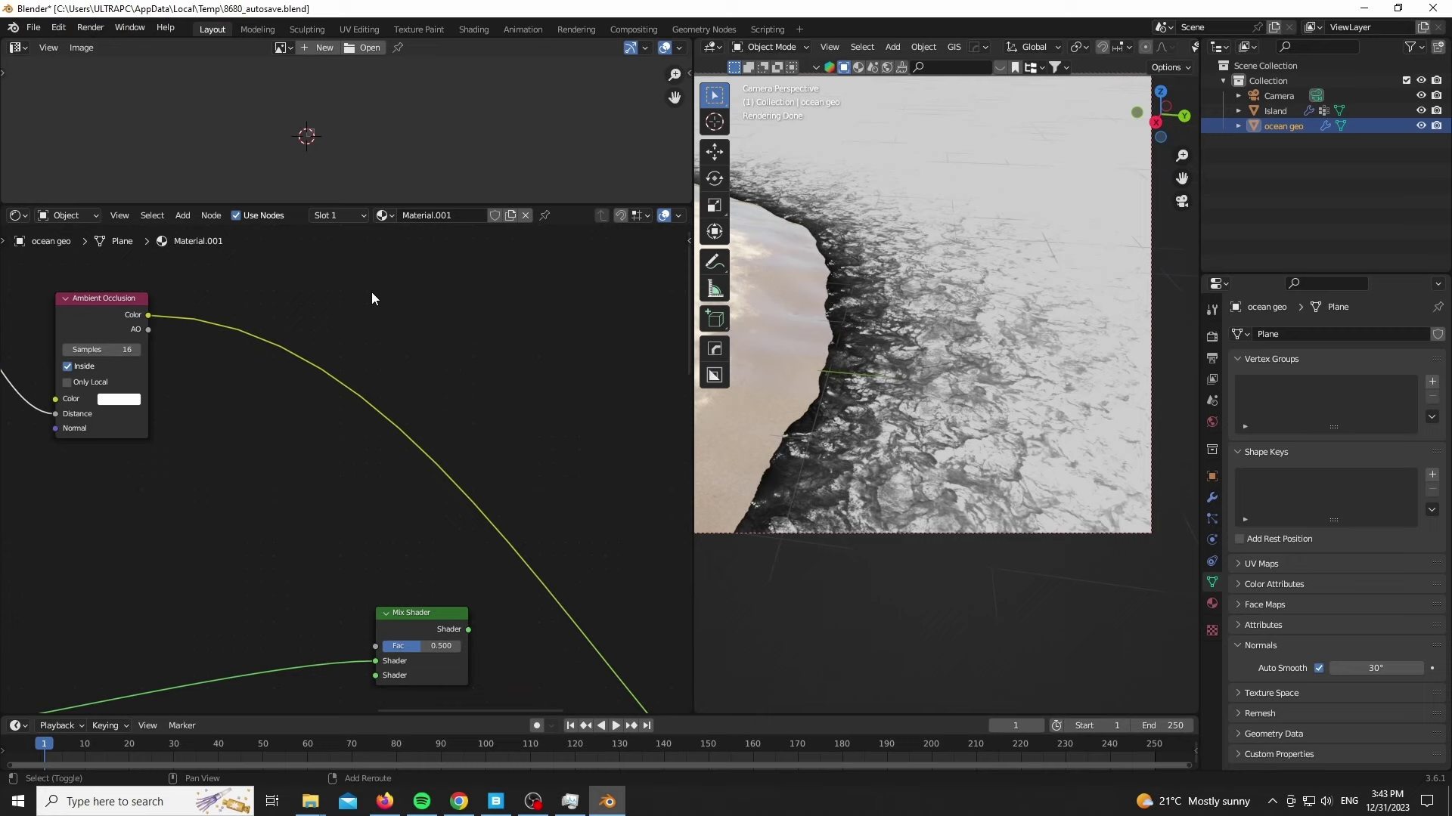
middle_drag(373, 295, 663, 323)
scroll(106, 390, up, 6)
mouse_move(117, 364)
mouse_down()
mouse_move(94, 358)
mouse_move(137, 362)
mouse_up()
drag(276, 365, 141, 365)
scroll(121, 533, down, 3)
Insert a second Color Ramp after the Ambient Occlusion node and move its white stop to about the ramp's middle.
middle_drag(120, 533, 460, 455)
key(shift+a)
key(s)
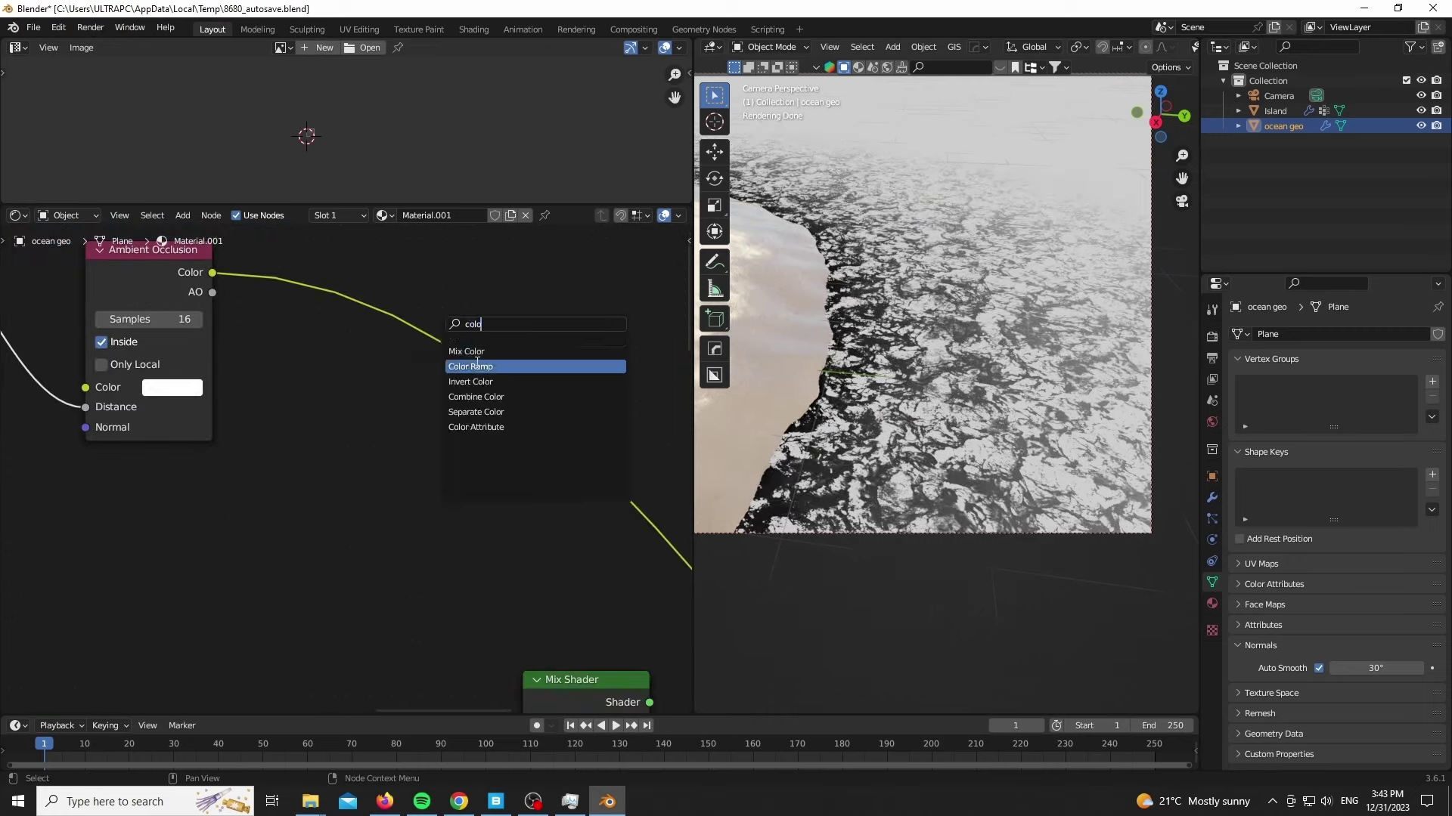
click(477, 365)
click(310, 333)
scroll(365, 453, up, 6)
drag(517, 349, 378, 349)
click(216, 351)
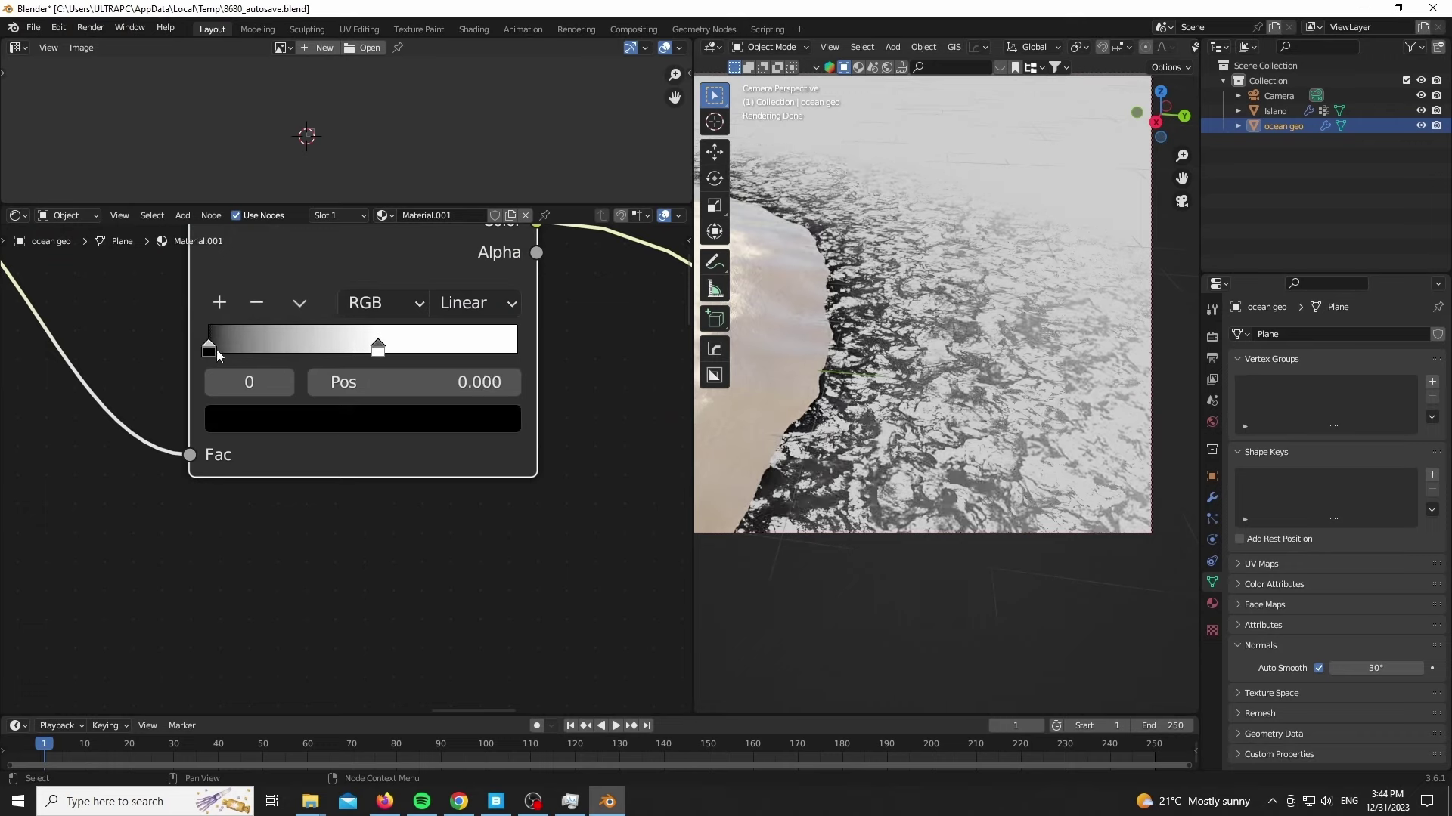
drag(217, 355, 246, 355)
drag(246, 355, 209, 356)
scroll(356, 658, down, 3)
Move the foam Color Ramp's black stop to position 0.345.
middle_drag(356, 657, 15, 628)
scroll(204, 522, up, 3)
drag(214, 354, 183, 350)
scroll(314, 521, down, 6)
Shift the foam texture nodes aside and insert a Math node set to Multiply between their Color Ramp and the Ambient Occlusion distance.
scroll(386, 536, down, 3)
drag(182, 423, 348, 541)
key(g)
click(138, 483)
scroll(277, 472, up, 3)
key(shift+a)
text(m)
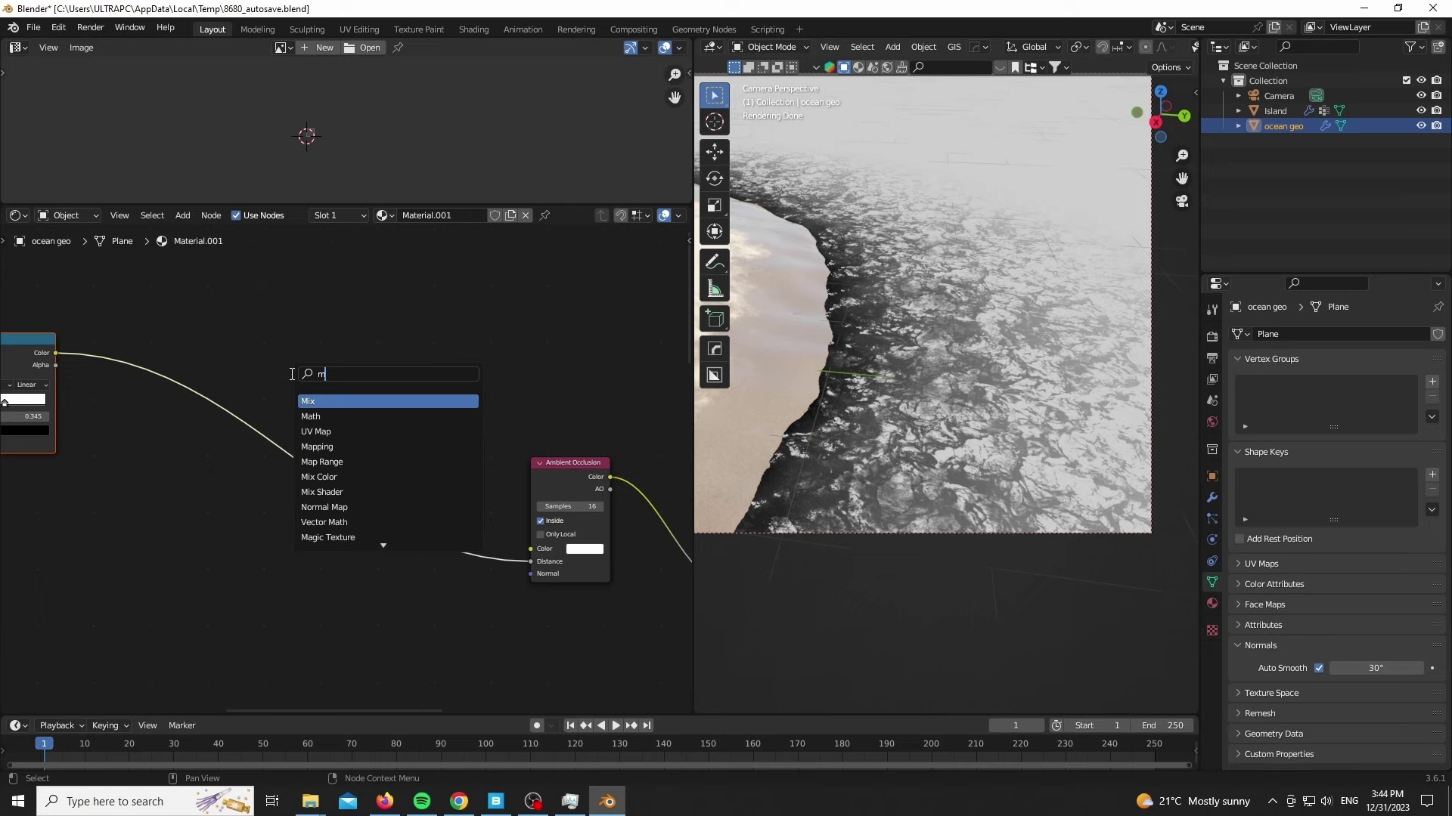
text(ath)
key(Return)
click(348, 470)
click(348, 470)
click(340, 532)
Fine-tune the Multiply node's value and adjust the foam nodes feeding it.
scroll(298, 614, up, 7)
shift+drag(374, 423, 332, 423)
scroll(317, 500, down, 7)
middle_drag(230, 489, 375, 500)
drag(130, 350, 78, 351)
Connect the Mix Shader to the output, the pale blue Principled BSDF to its second shader input, and the occlusion Color Ramp to its factor.
scroll(227, 424, down, 11)
middle_drag(408, 484, 259, 444)
scroll(276, 453, up, 6)
ctrl+shift+click(285, 470)
scroll(227, 484, down, 4)
middle_drag(163, 497, 332, 365)
drag(169, 618, 440, 346)
middle_drag(440, 330, 313, 506)
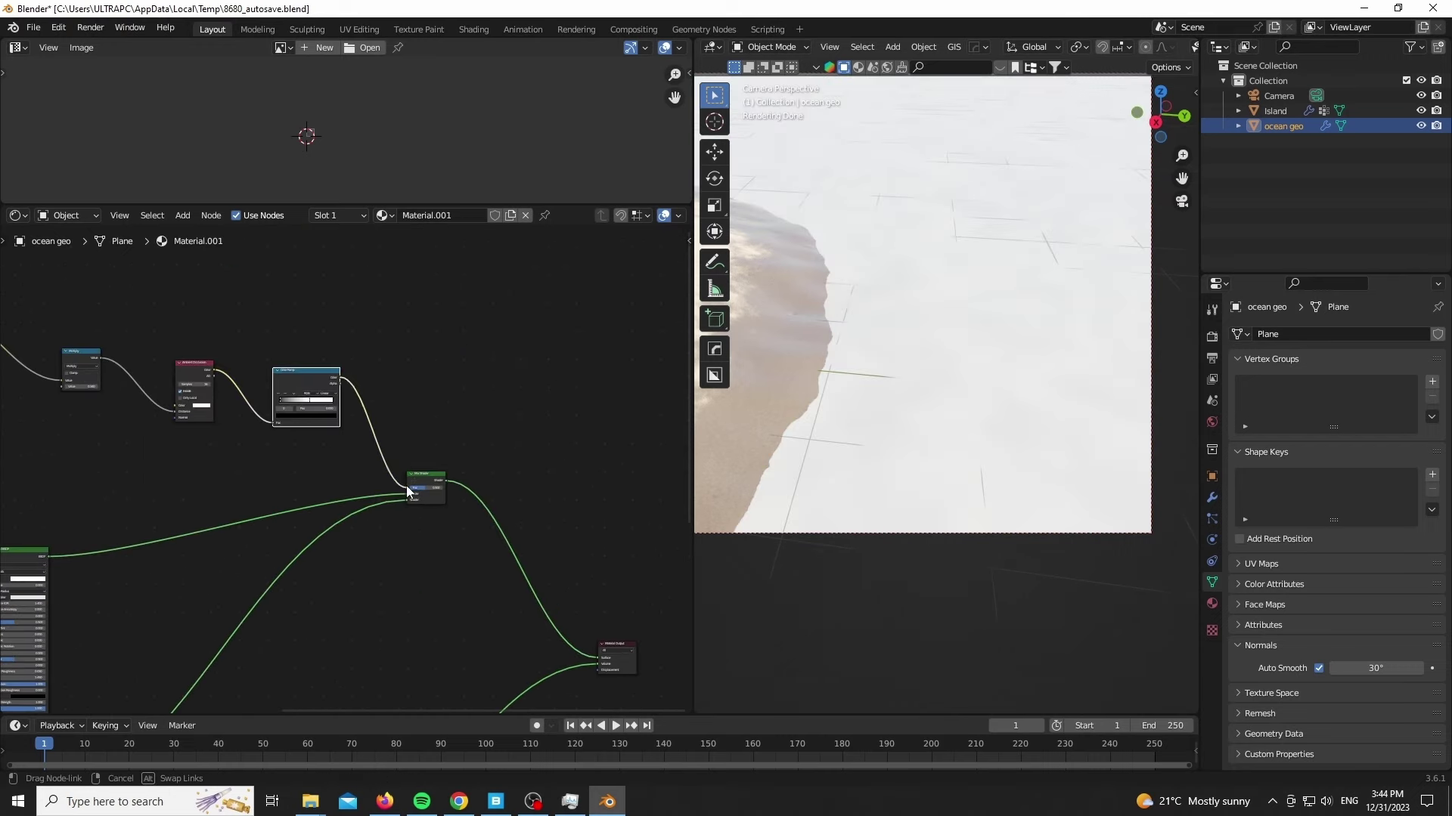
drag(406, 487, 407, 489)
Insert an Invert Color node between the occlusion Color Ramp and the Mix Shader factor.
scroll(392, 453, up, 13)
key(shift+a)
click(397, 322)
text(i)
text(inv)
key(Return)
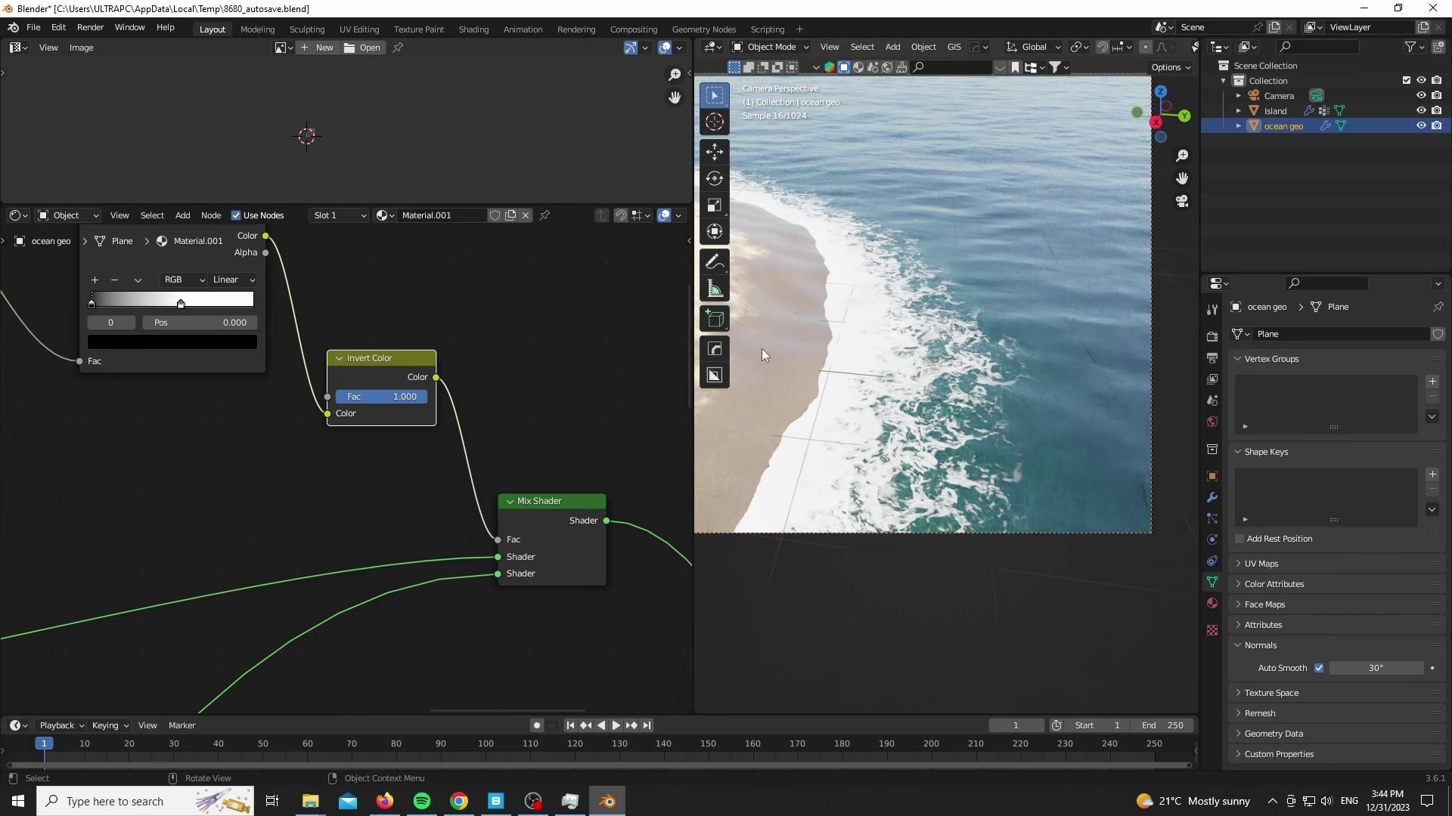
Refine the occlusion Color Ramp's stops, placing the white stop at 0.495.
scroll(452, 331, down, 3)
middle_drag(446, 286, 185, 517)
scroll(183, 520, up, 16)
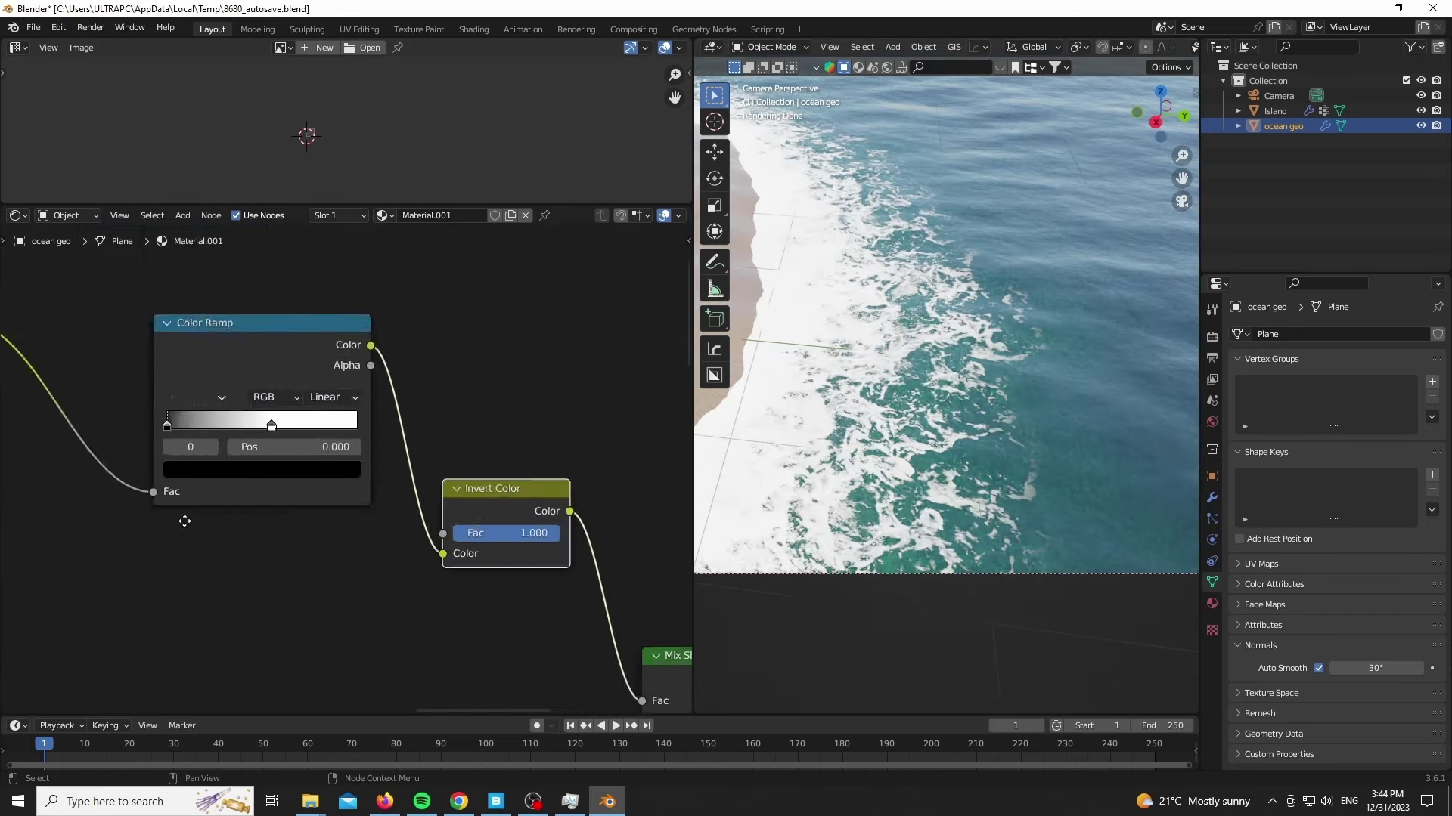
mouse_move(168, 337)
mouse_down()
mouse_move(227, 335)
mouse_move(165, 337)
mouse_up()
mouse_move(349, 336)
mouse_down()
mouse_move(311, 348)
mouse_move(334, 349)
mouse_up()
scroll(356, 558, down, 12)
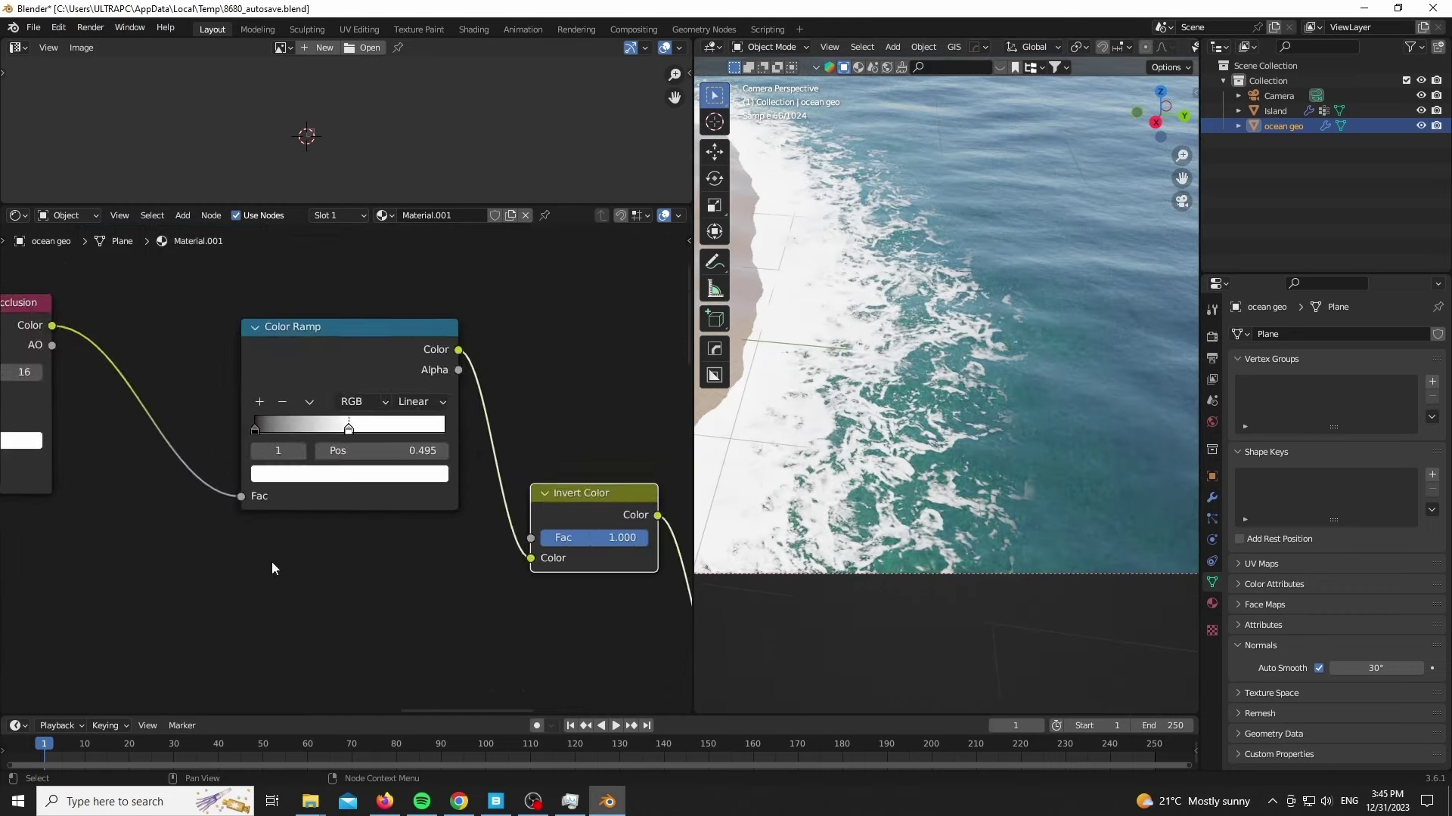
Move the black stop of the foam texture's Color Ramp to position 0.273.
middle_drag(272, 567, 88, 457)
scroll(54, 323, up, 10)
drag(198, 308, 233, 310)
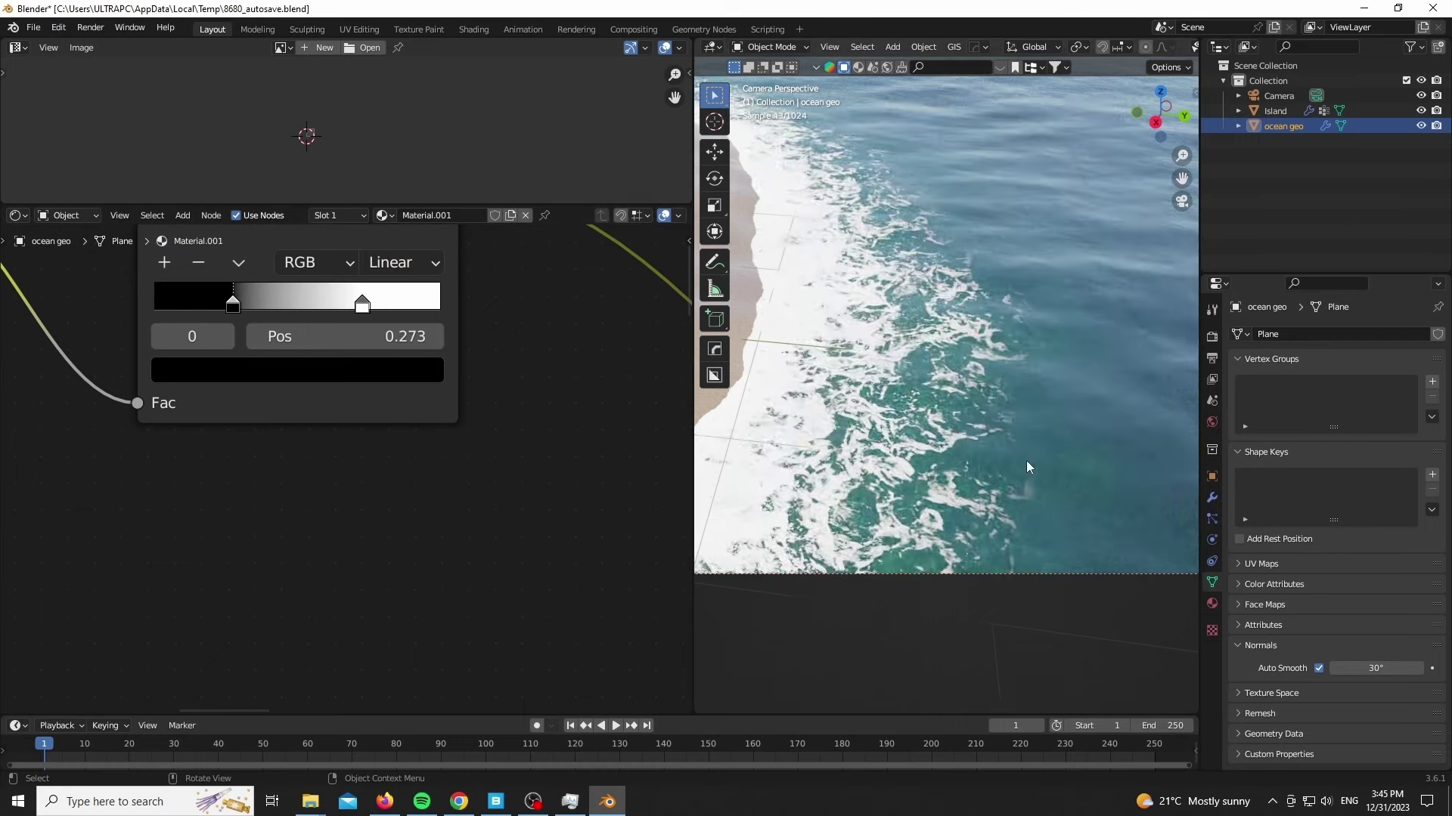
scroll(1026, 467, down, 6)
scroll(379, 573, down, 18)
Lower the Alpha of the foam's pale blue Principled BSDF to 0.141.
middle_drag(344, 696, 306, 332)
scroll(349, 573, up, 12)
middle_drag(350, 573, 217, 586)
scroll(303, 567, up, 7)
scroll(218, 586, down, 2)
scroll(968, 470, up, 9)
drag(418, 610, 396, 609)
scroll(896, 533, up, 5)
scroll(896, 533, down, 13)
scroll(557, 550, down, 3)
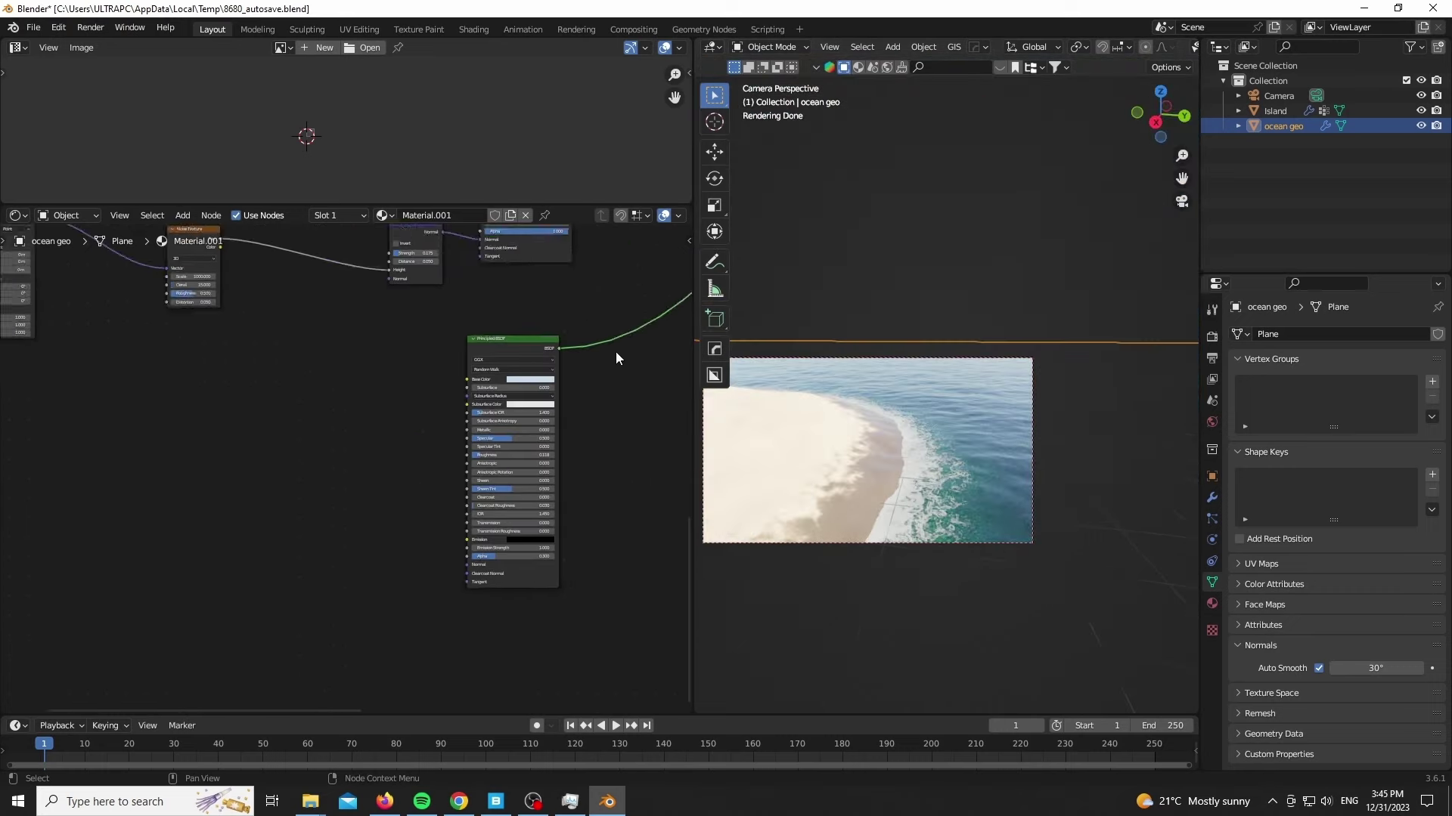
scroll(431, 477, up, 4)
scroll(912, 537, up, 5)
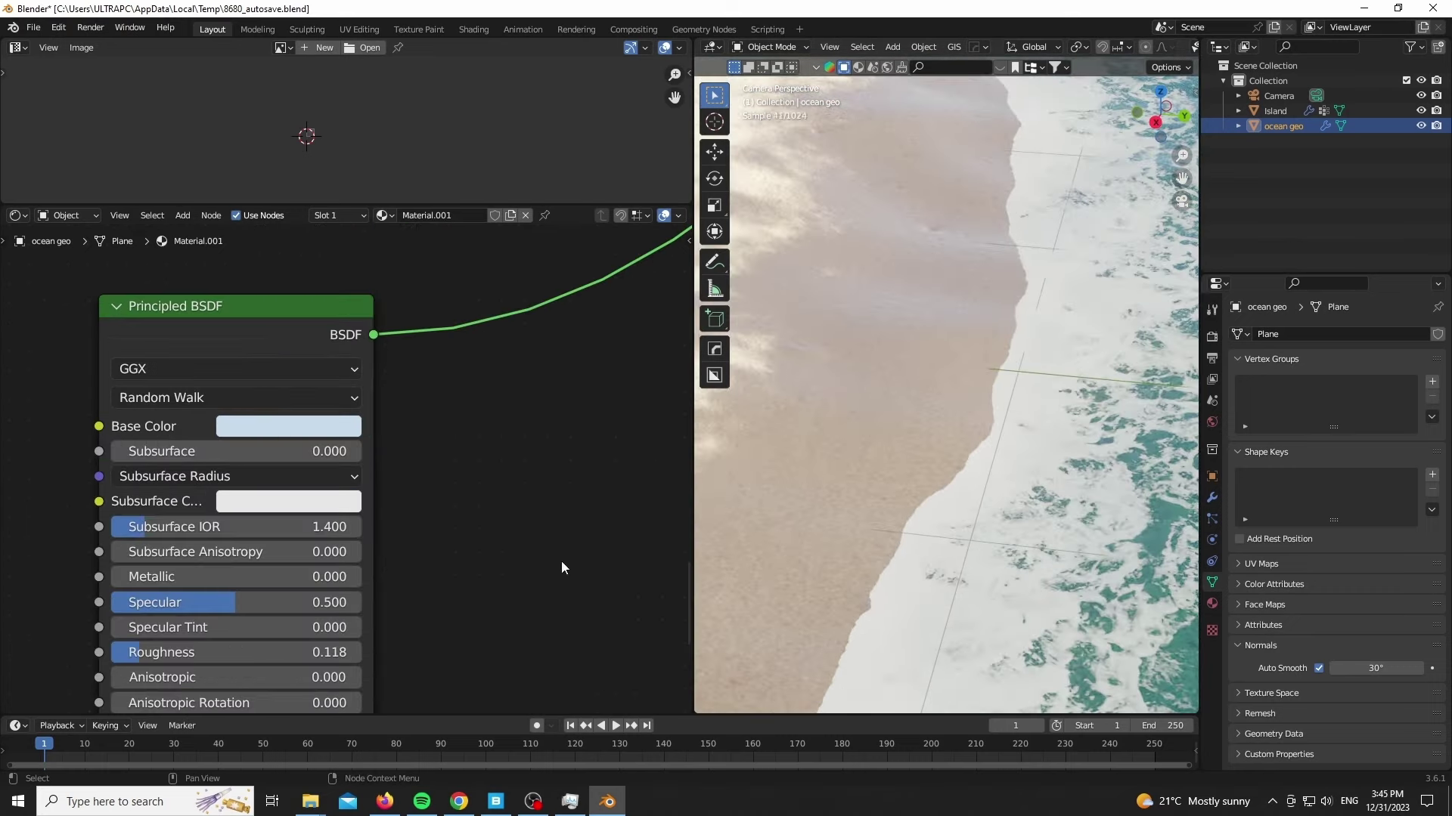
scroll(502, 441, down, 5)
scroll(496, 502, up, 5)
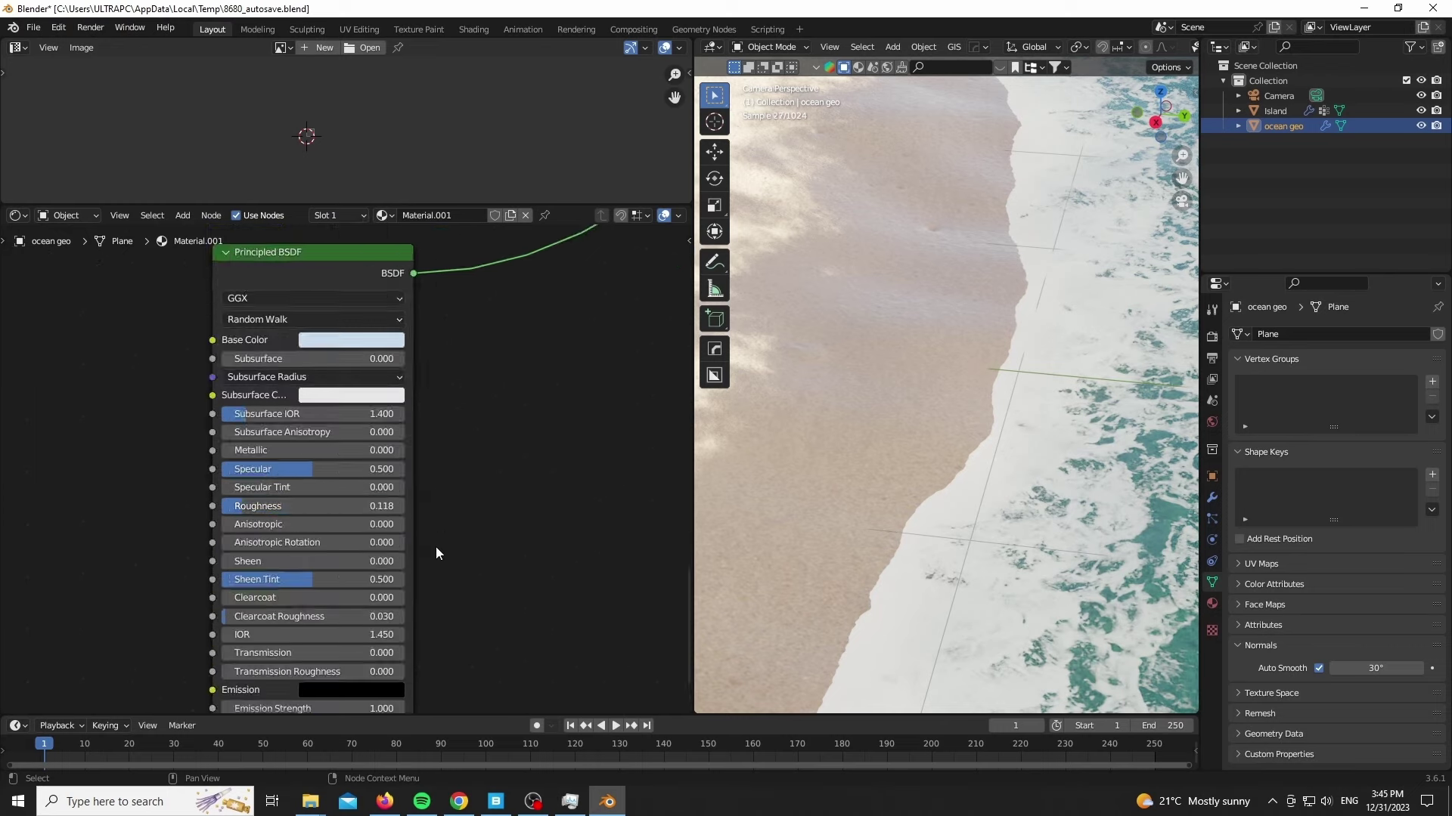
scroll(437, 553, down, 3)
middle_drag(437, 553, 456, 400)
mouse_move(389, 538)
mouse_down()
mouse_move(354, 538)
mouse_move(367, 537)
mouse_up()
scroll(742, 571, down, 9)
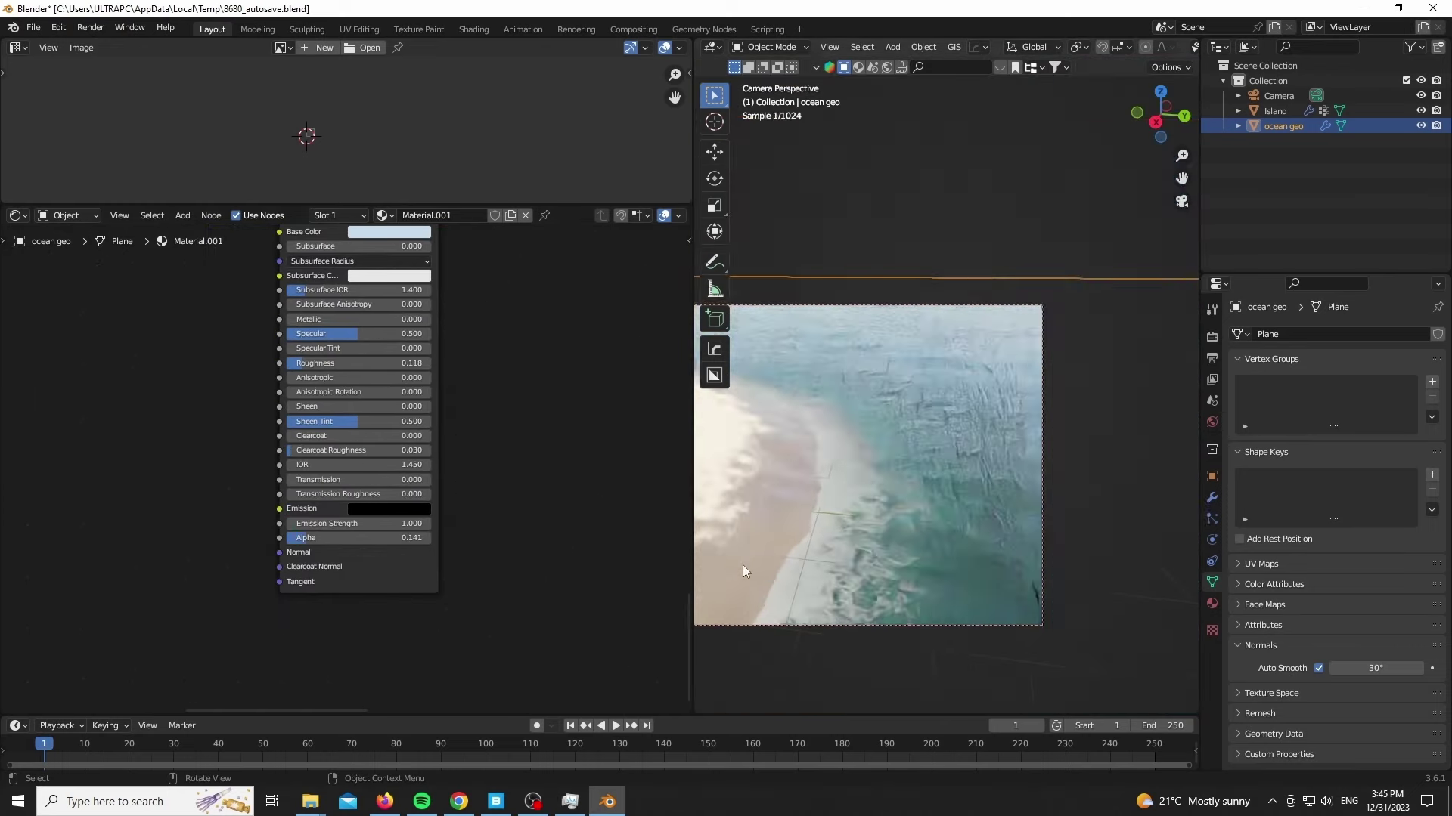
scroll(744, 571, up, 3)
scroll(376, 544, down, 5)
Duplicate the foam's Texture Coordinate, Mapping and Image Texture nodes and place the copies beside the pale blue Principled BSDF.
drag(269, 232, 393, 306)
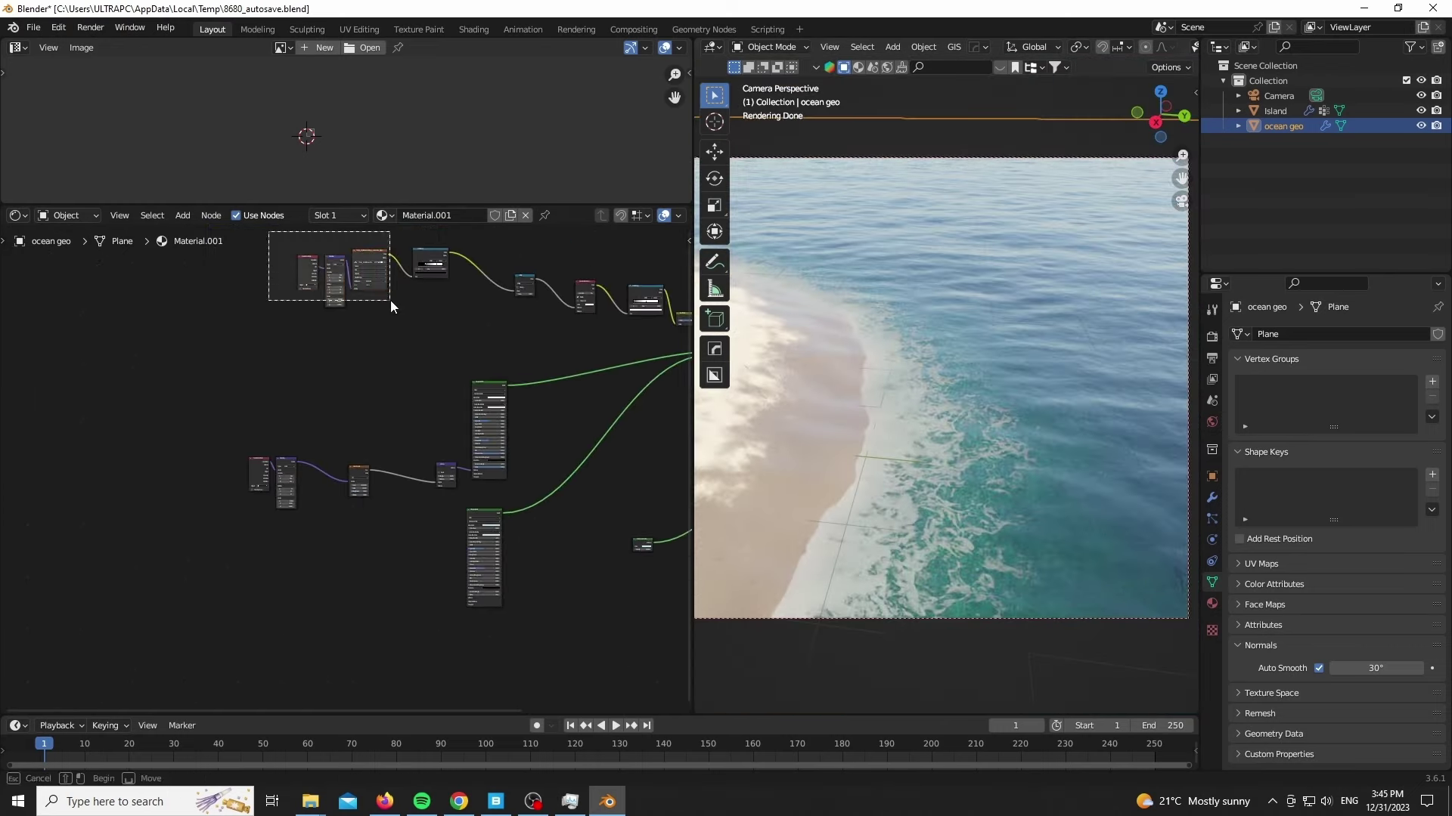
click(391, 624)
scroll(391, 604, up, 5)
Add a Bump node between the duplicated foam image and the Normal input of the pale blue Principled BSDF.
key(shift+a)
click(392, 416)
text(bump)
key(Return)
click(369, 472)
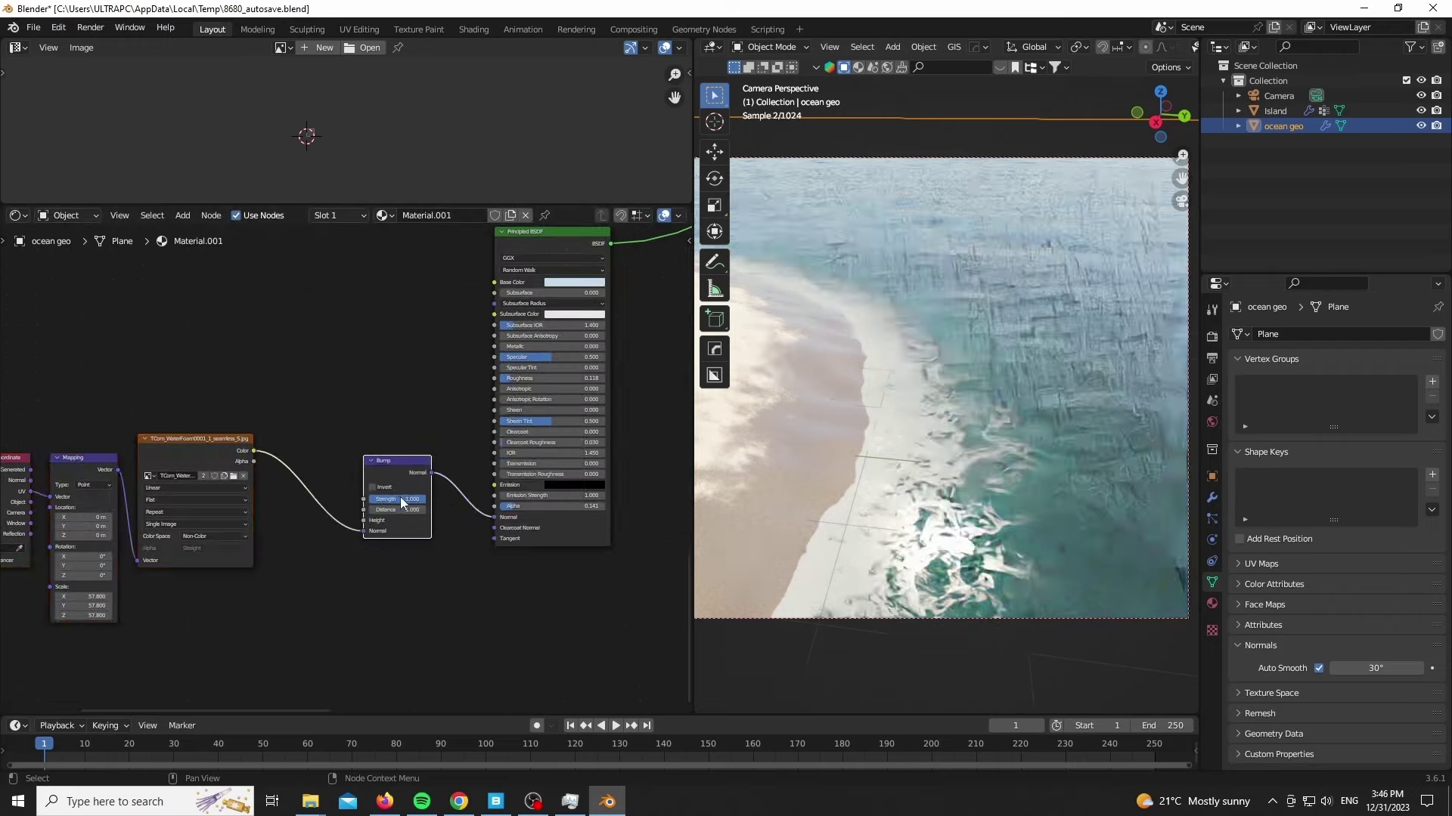
click(371, 577)
Set the foam Bump node's strength to 0.092.
scroll(370, 577, up, 6)
scroll(839, 567, up, 6)
scroll(862, 497, up, 4)
scroll(421, 563, up, 5)
drag(439, 387, 307, 387)
scroll(949, 607, down, 8)
Set the Alpha of the foam's pale blue Principled BSDF to 0.218 and check the shoreline render.
middle_drag(622, 571, 287, 550)
drag(484, 386, 469, 386)
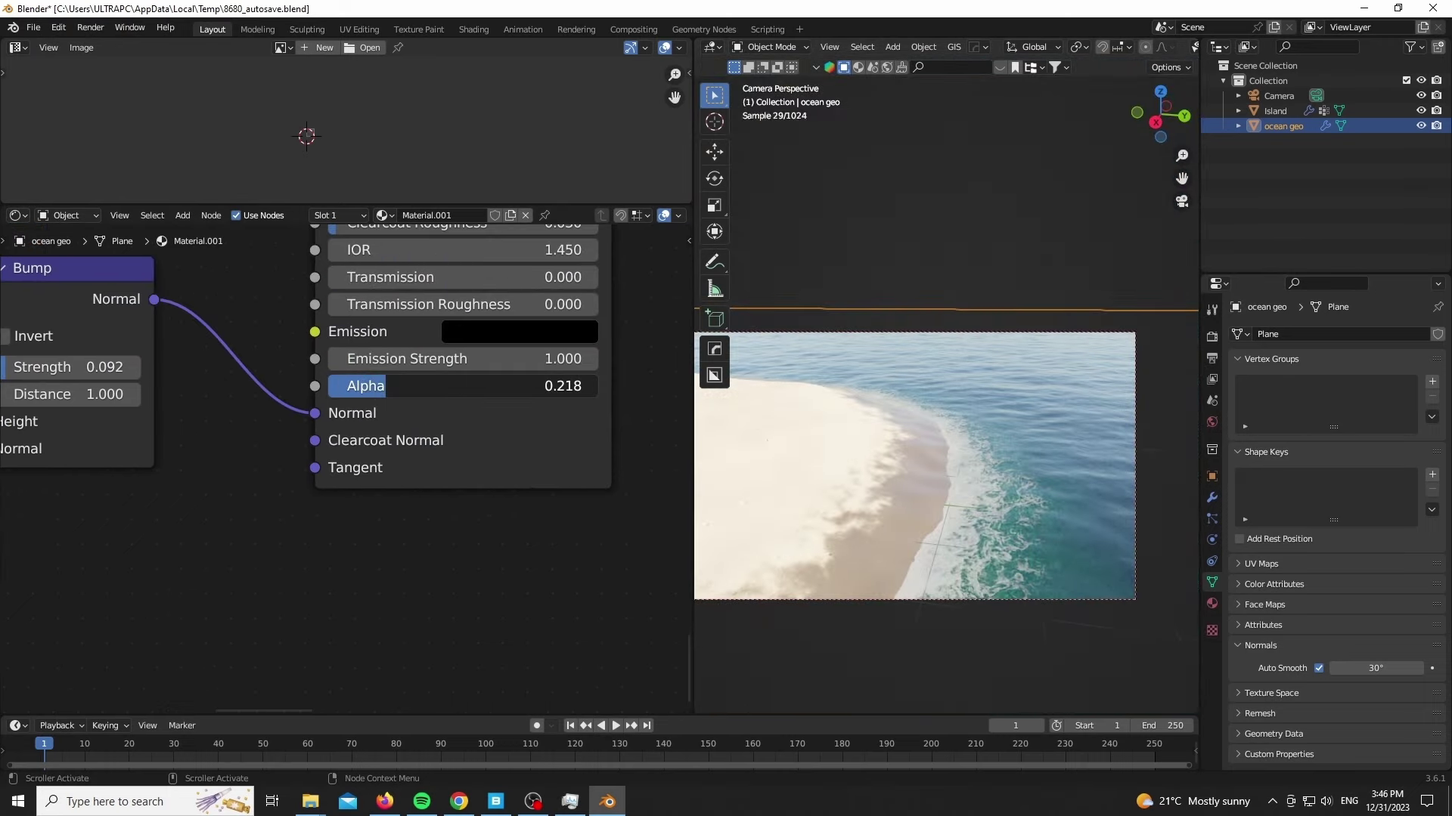
scroll(832, 484, down, 2)
scroll(446, 639, down, 5)
scroll(451, 629, down, 3)
scroll(438, 577, up, 6)
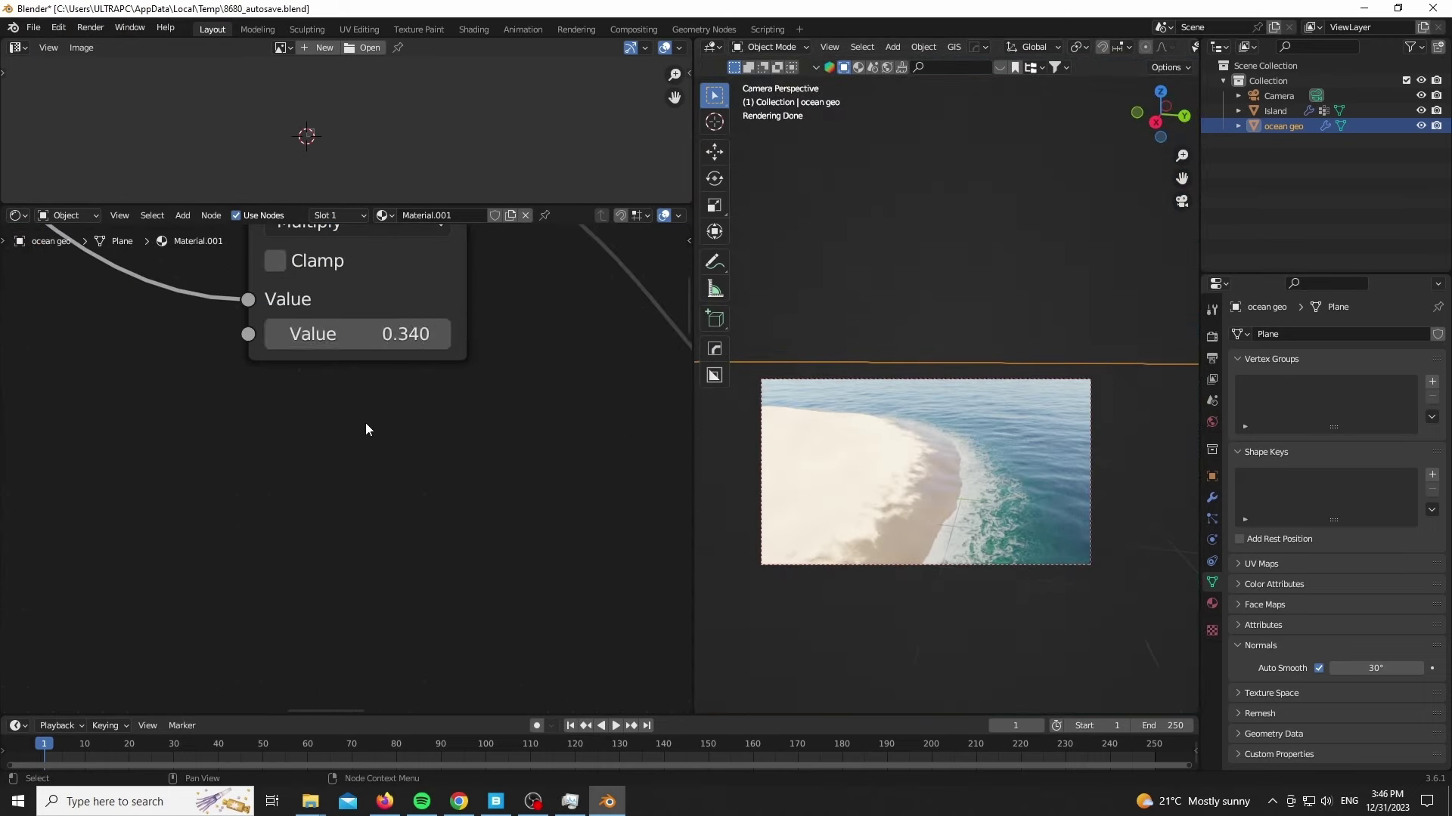
Select the island and move its Material Output farther from the Mix Shader to make room for more nodes.
click(727, 505)
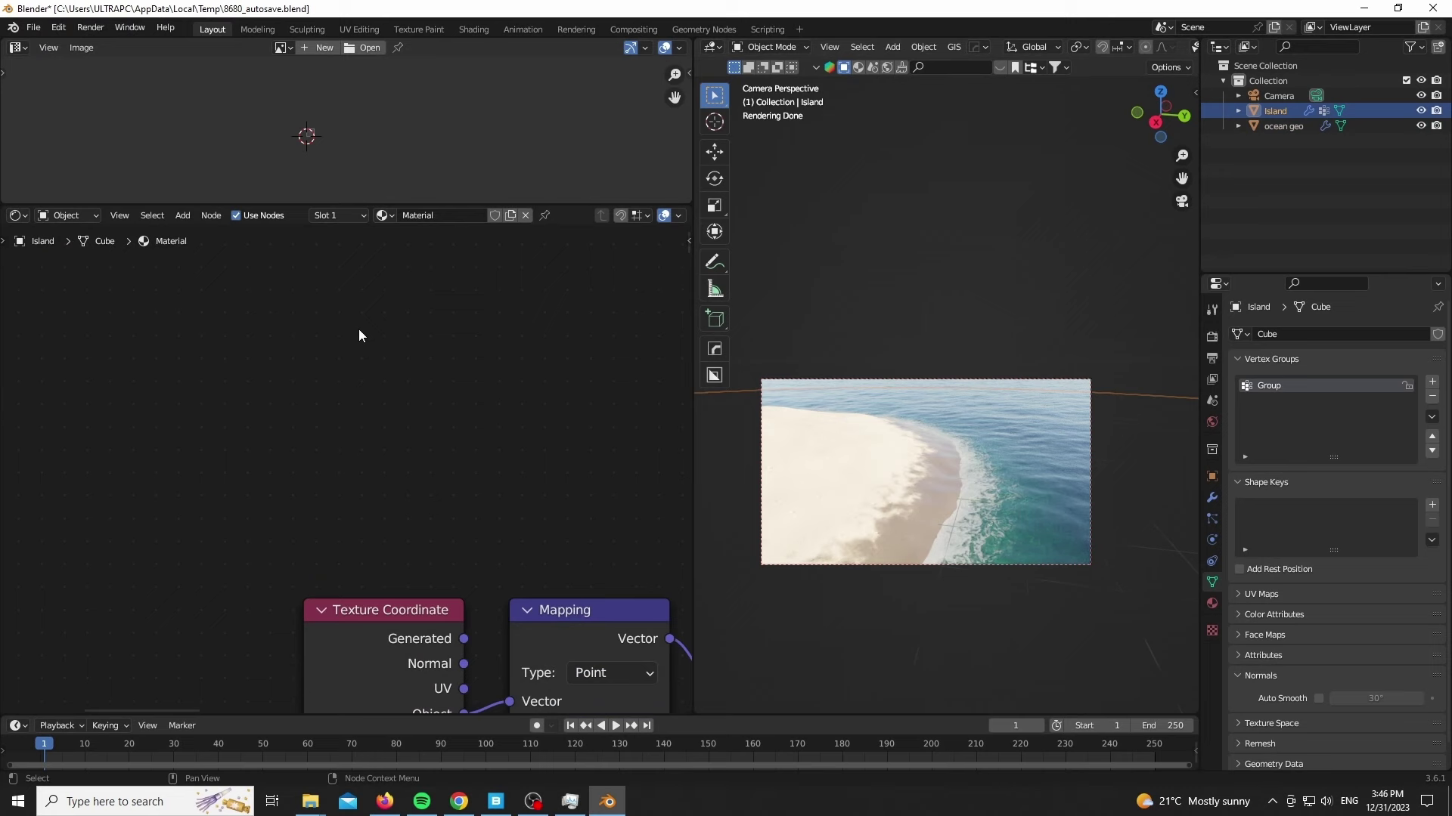
scroll(356, 334, down, 4)
scroll(938, 535, up, 3)
scroll(938, 535, up, 1)
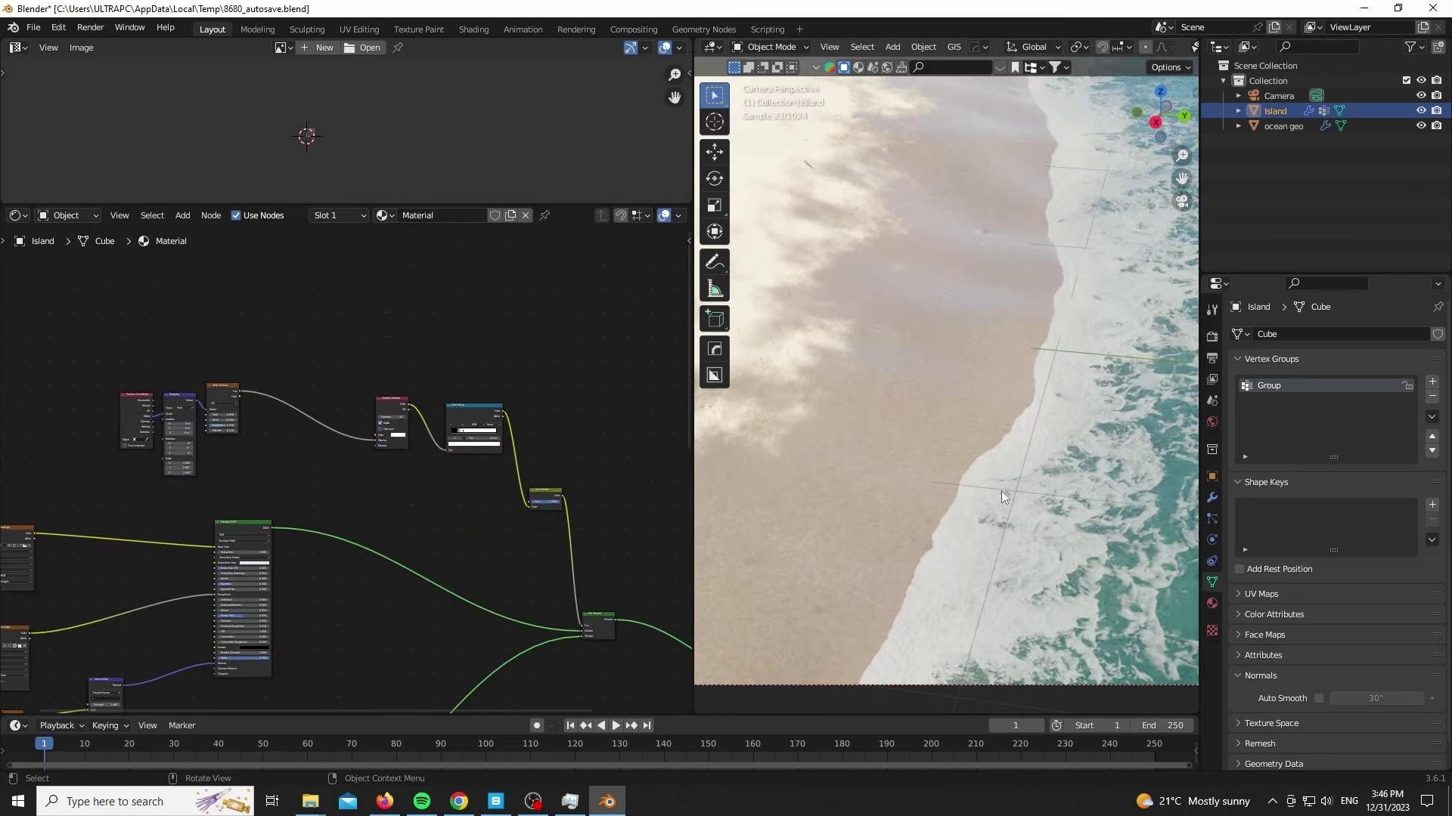
scroll(1024, 235, down, 2)
scroll(464, 328, down, 4)
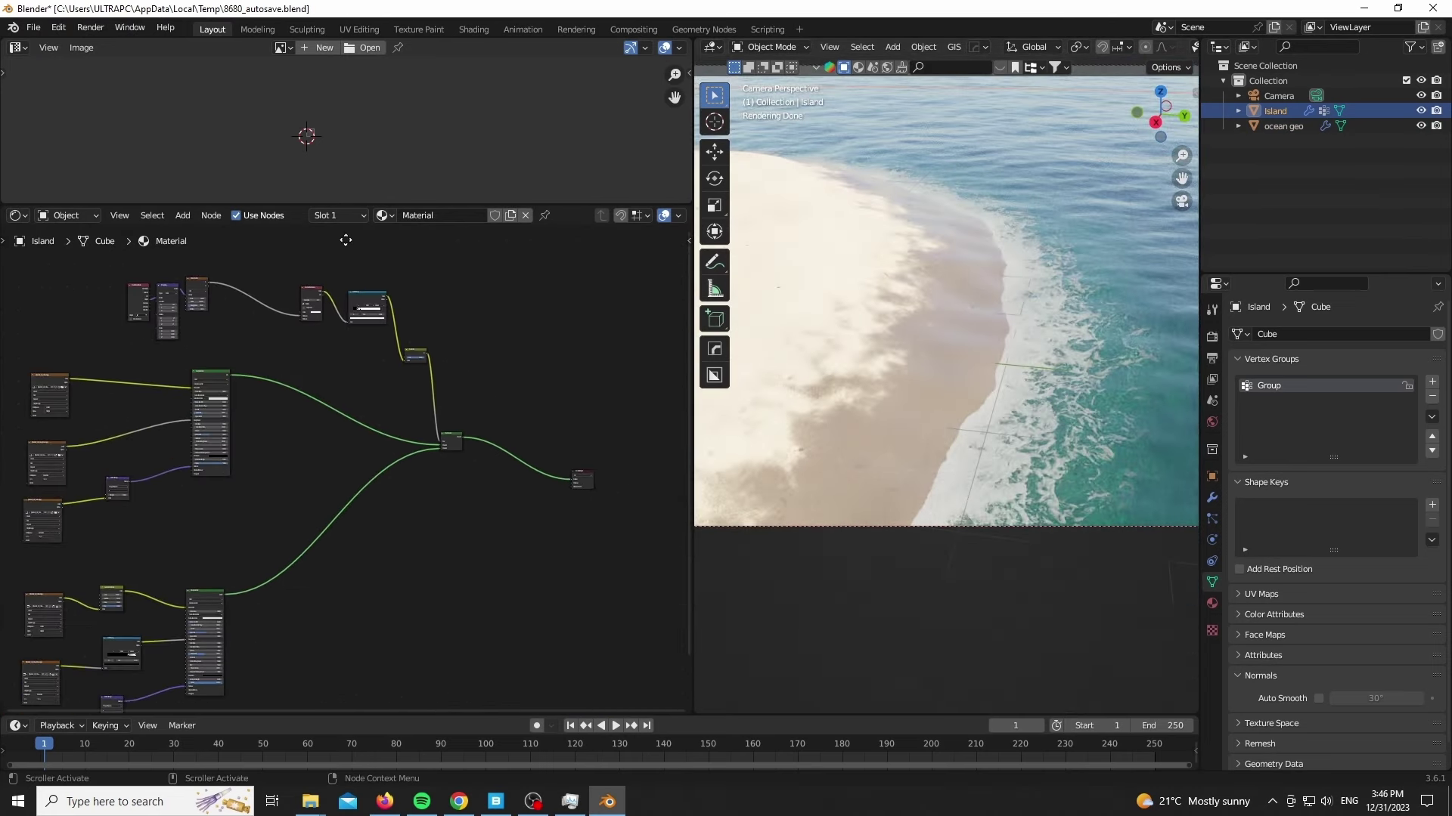
scroll(538, 527, up, 4)
drag(486, 413, 583, 411)
Copy the foam Principled BSDF with its texture and Bump nodes from the ocean material and paste them into the island material.
click(1074, 394)
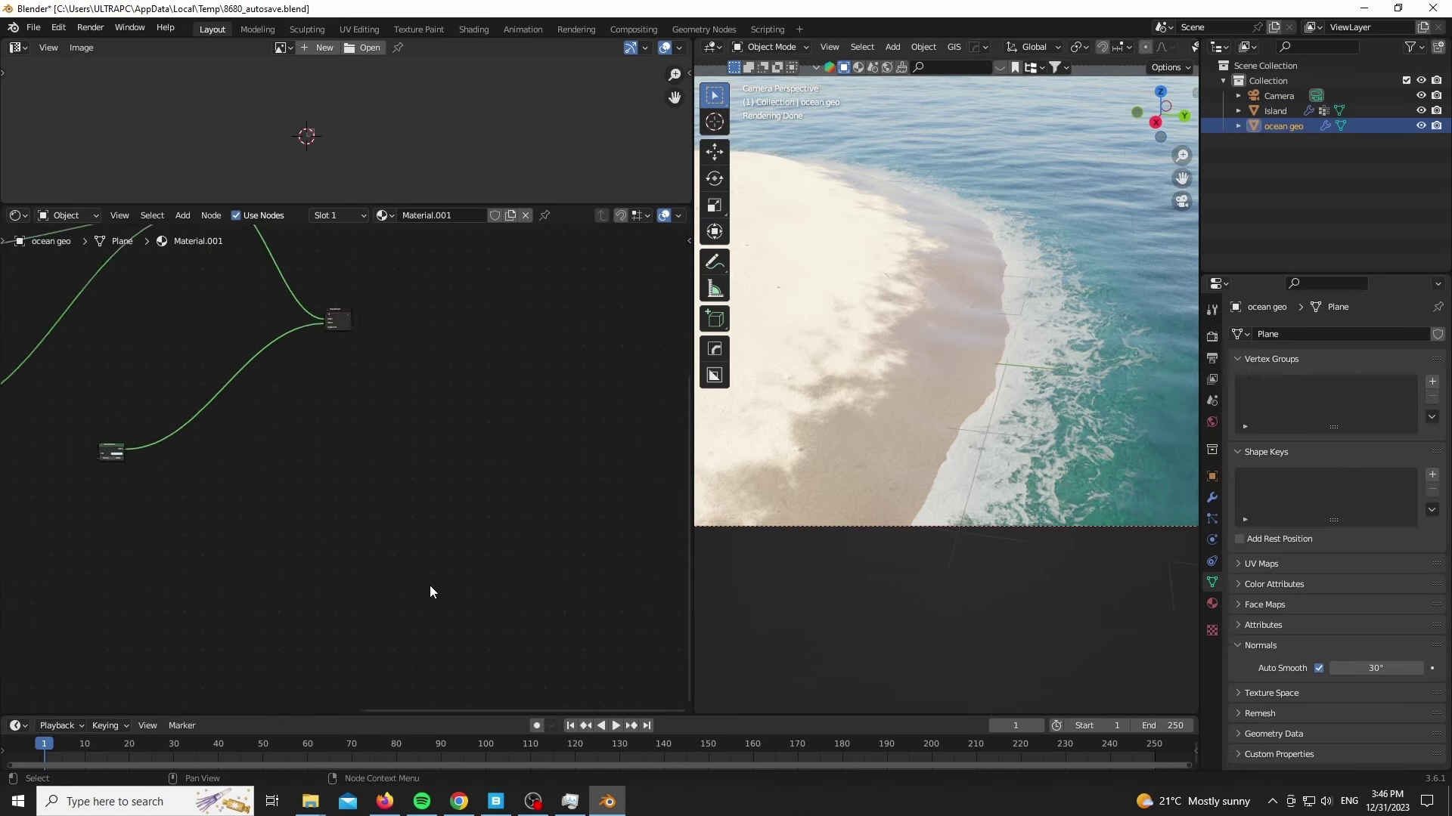
scroll(431, 589, down, 3)
middle_drag(250, 611, 481, 614)
scroll(265, 582, up, 3)
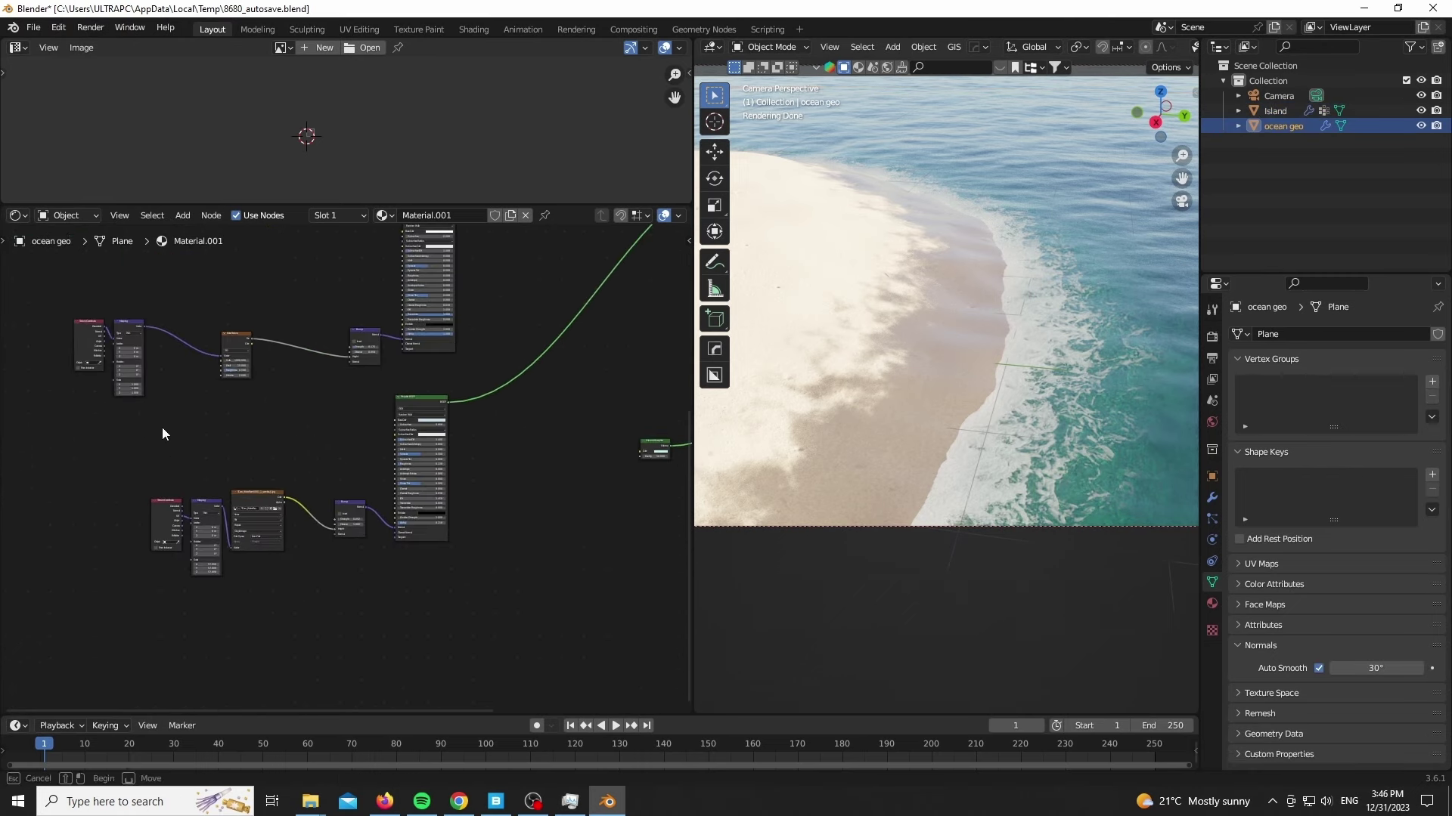
drag(163, 434, 478, 629)
key(ctrl+c)
click(772, 444)
middle_drag(575, 437, 676, 261)
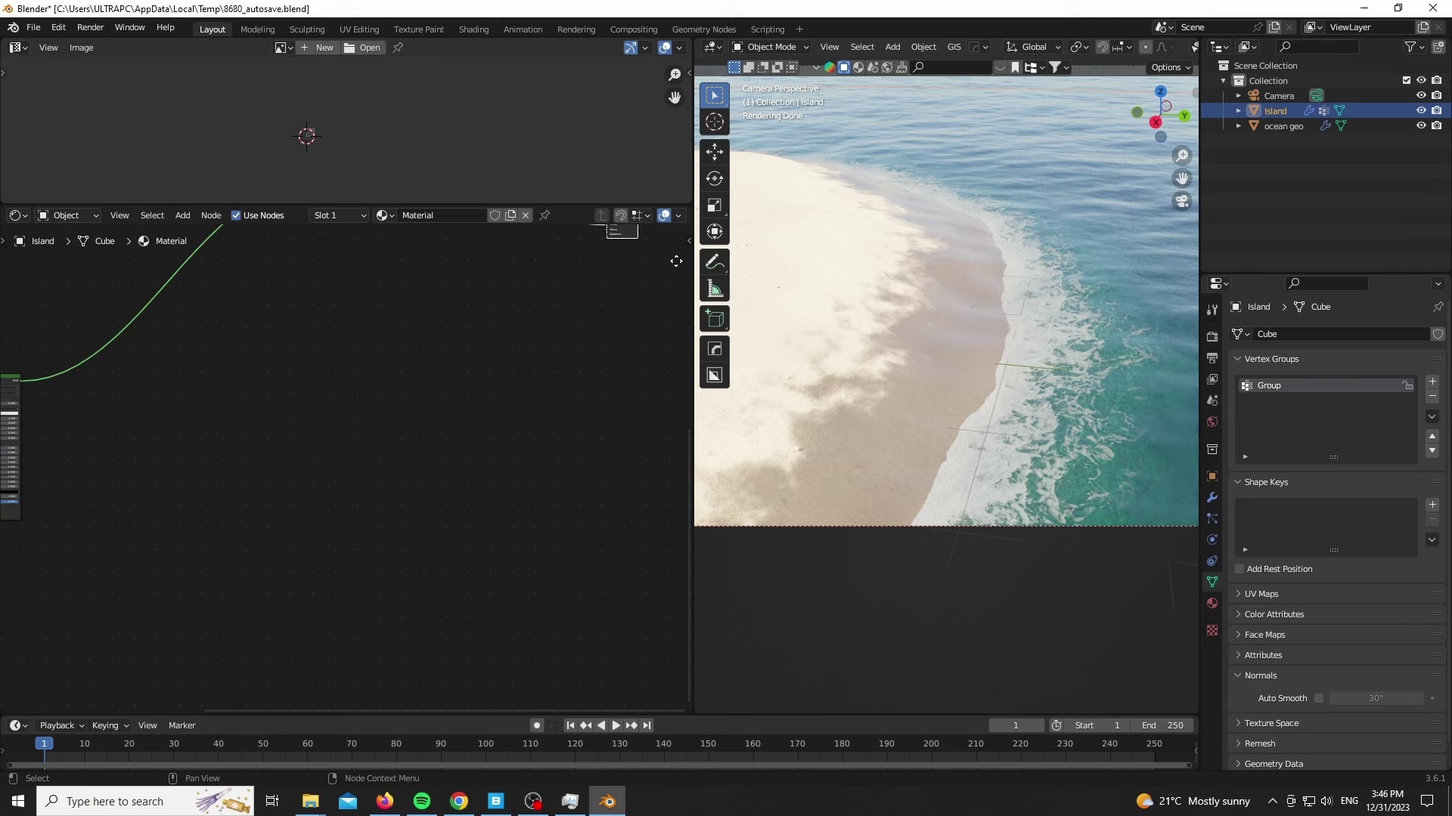
key(ctrl+v)
drag(513, 305, 371, 459)
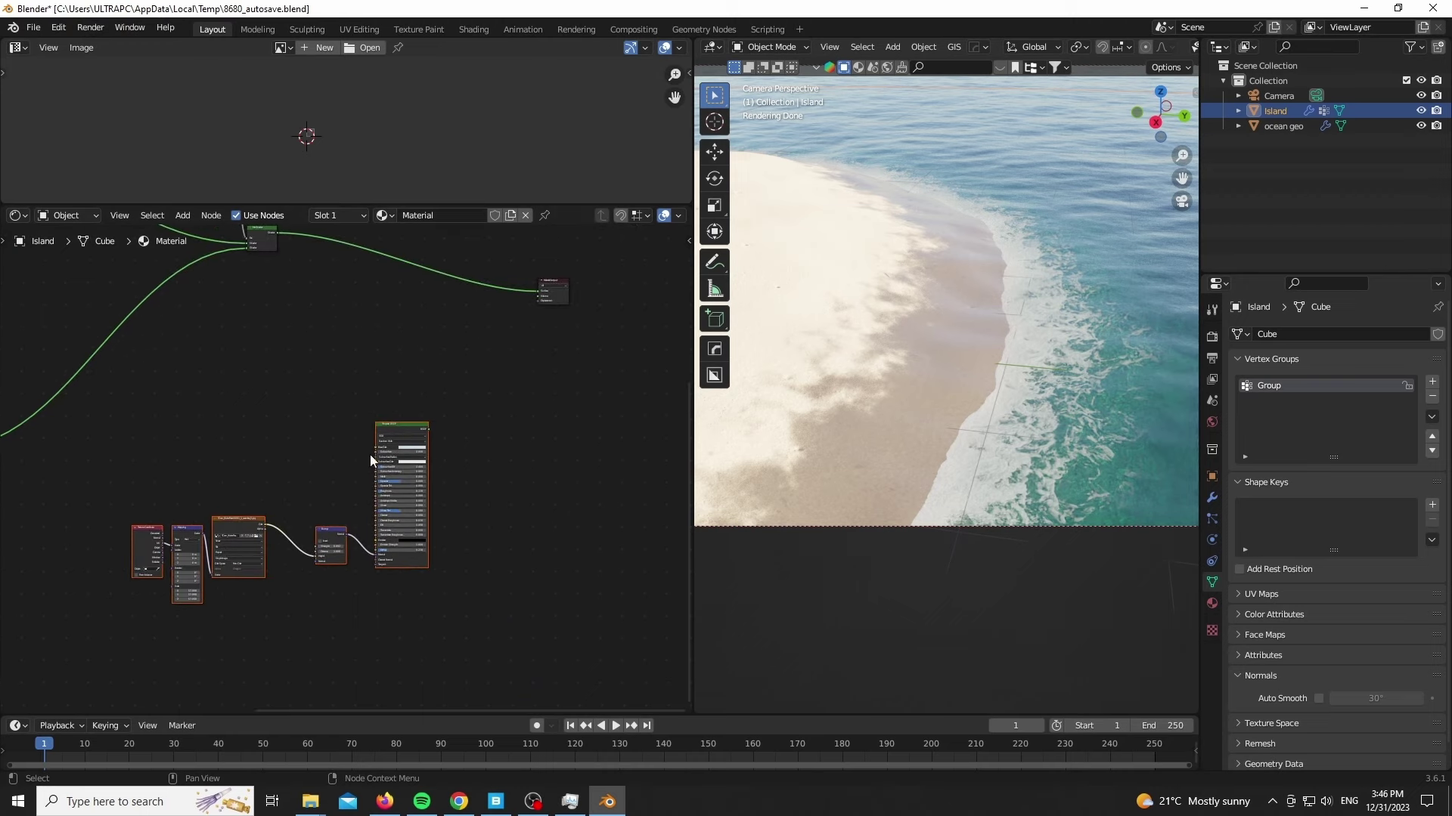
Copy the ocean's foam mask chain, Texture Coordinate through Invert Color, into the island material, and move its Material Output farther away.
click(811, 461)
scroll(263, 449, down, 6)
middle_drag(263, 449, 489, 593)
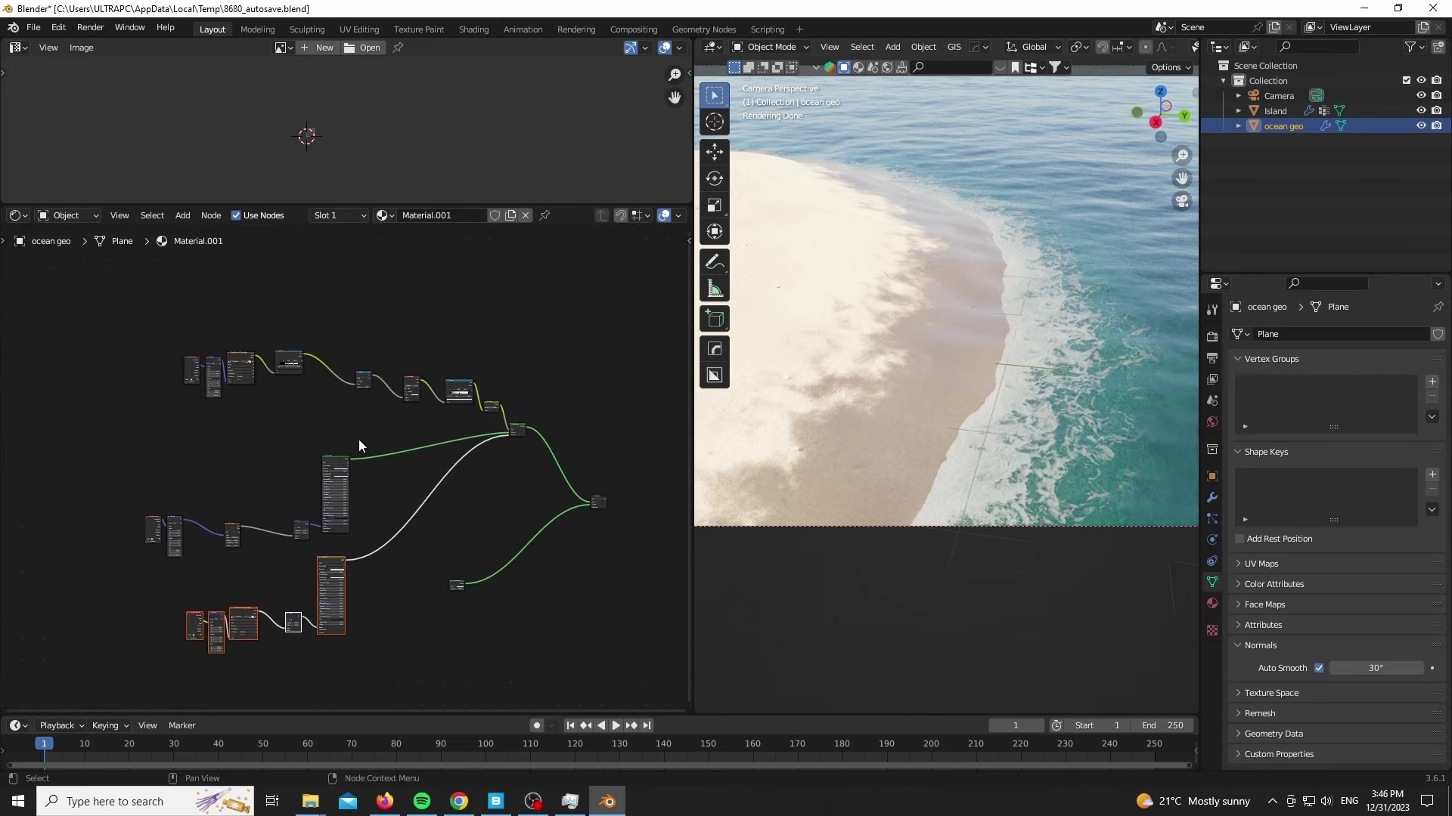
scroll(341, 427, up, 4)
drag(52, 288, 564, 411)
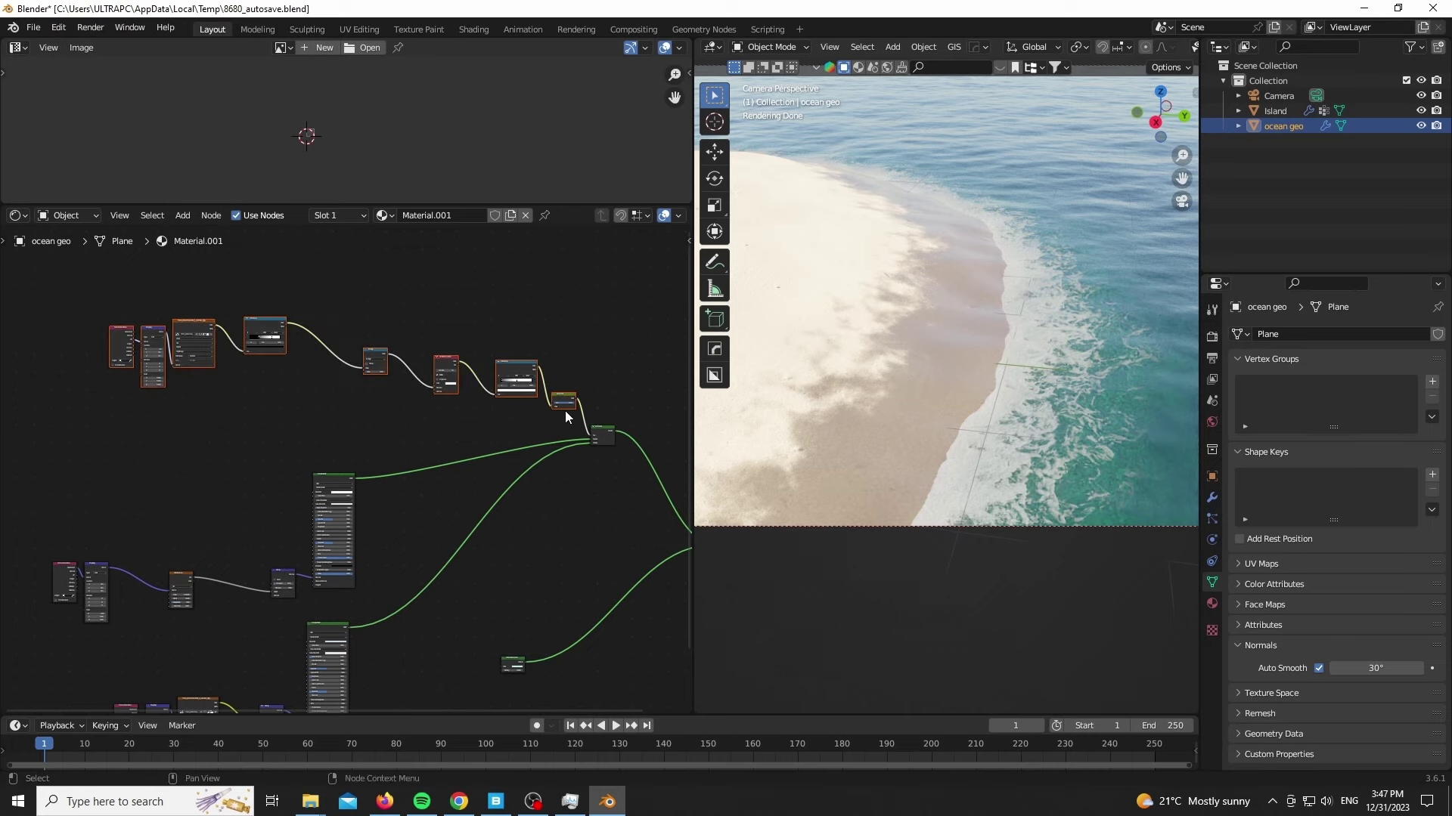
click(963, 337)
middle_drag(603, 392, 168, 600)
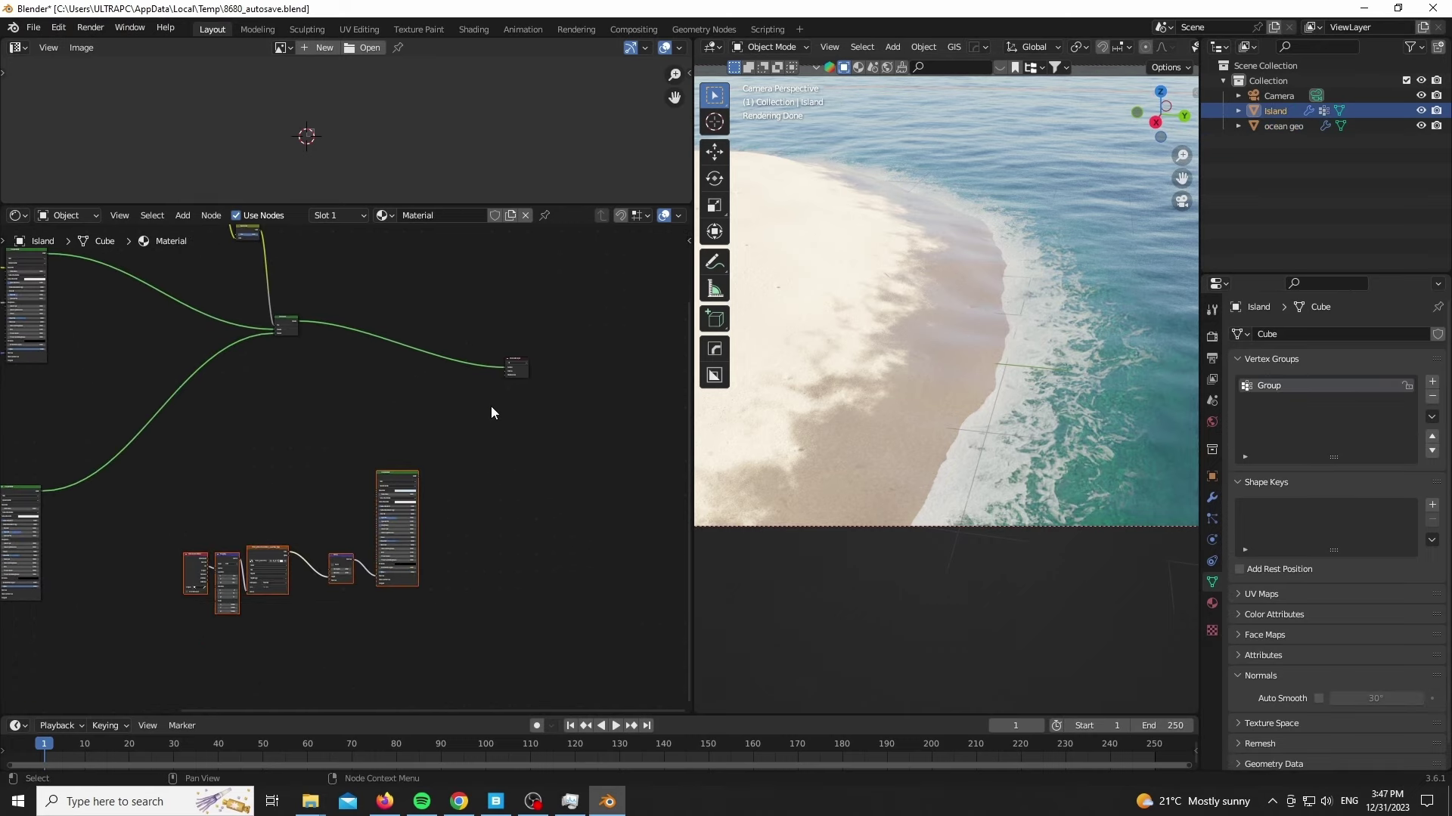
drag(515, 374, 686, 366)
key(g)
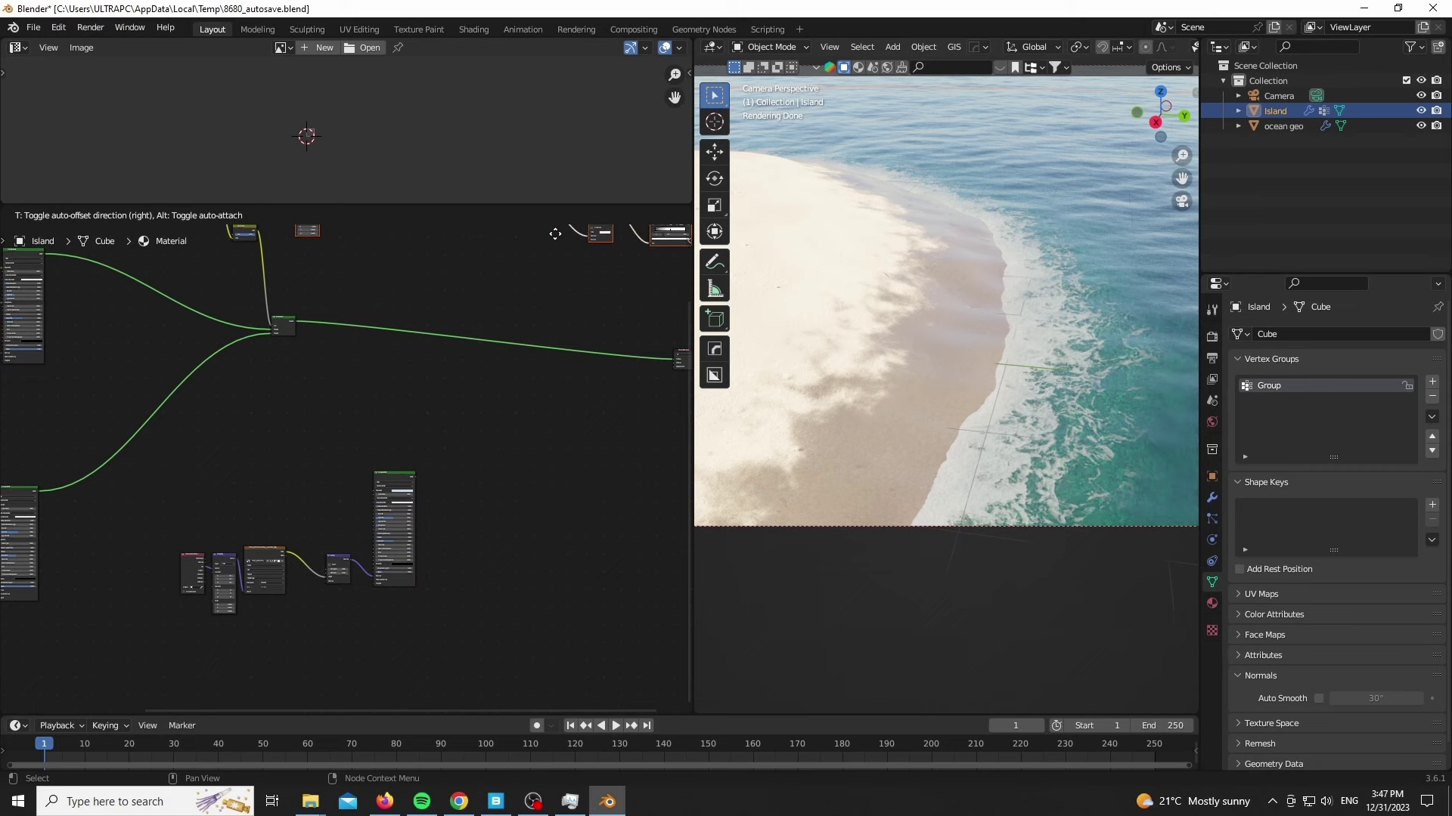
middle_drag(599, 385, 410, 397)
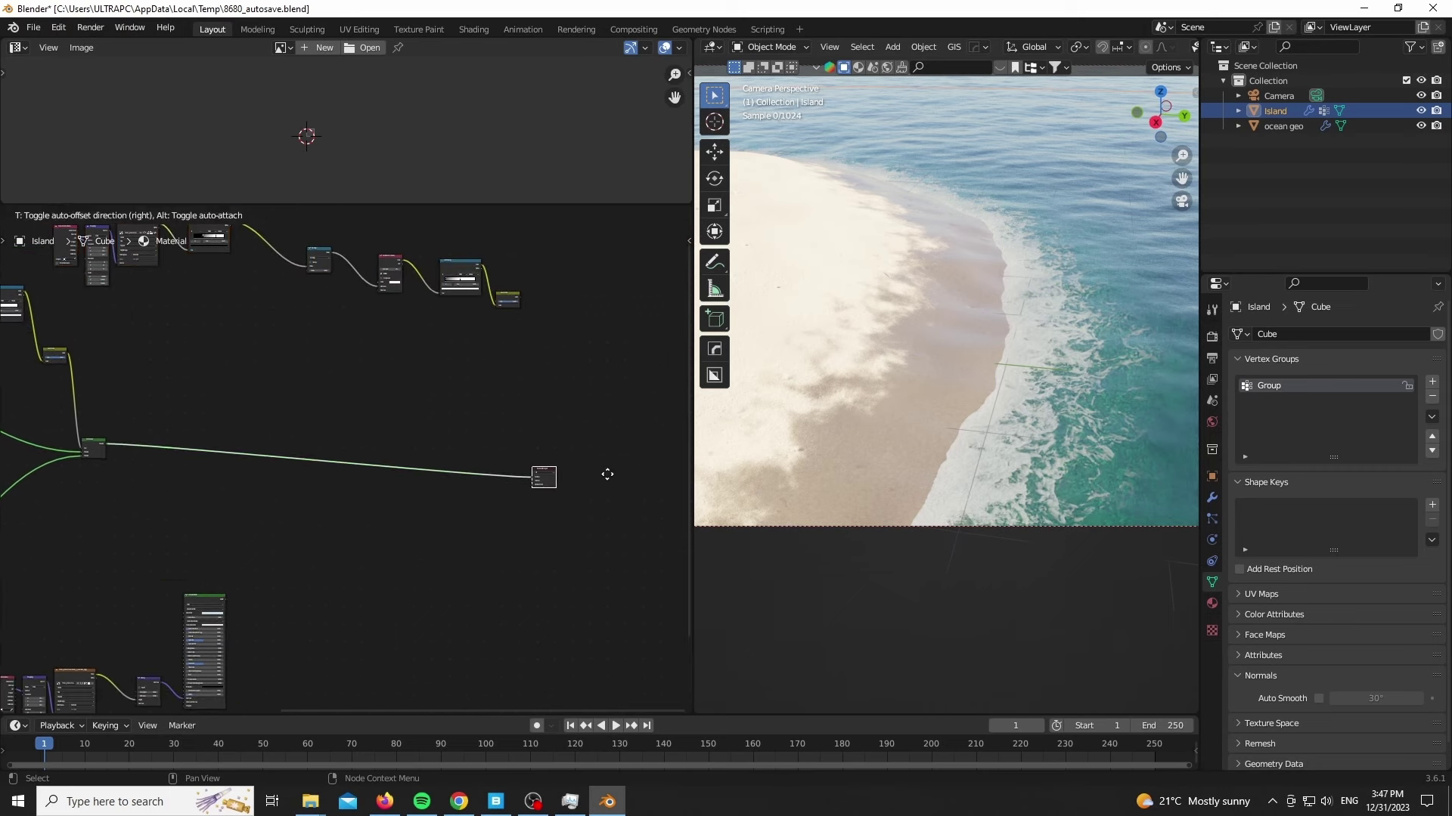
drag(607, 475, 666, 463)
Insert a Mix Shader before the island's Material Output and connect the pasted foam Principled BSDF to its second shader input.
scroll(355, 637, down, 1)
middle_drag(343, 626, 369, 532)
scroll(369, 531, up, 4)
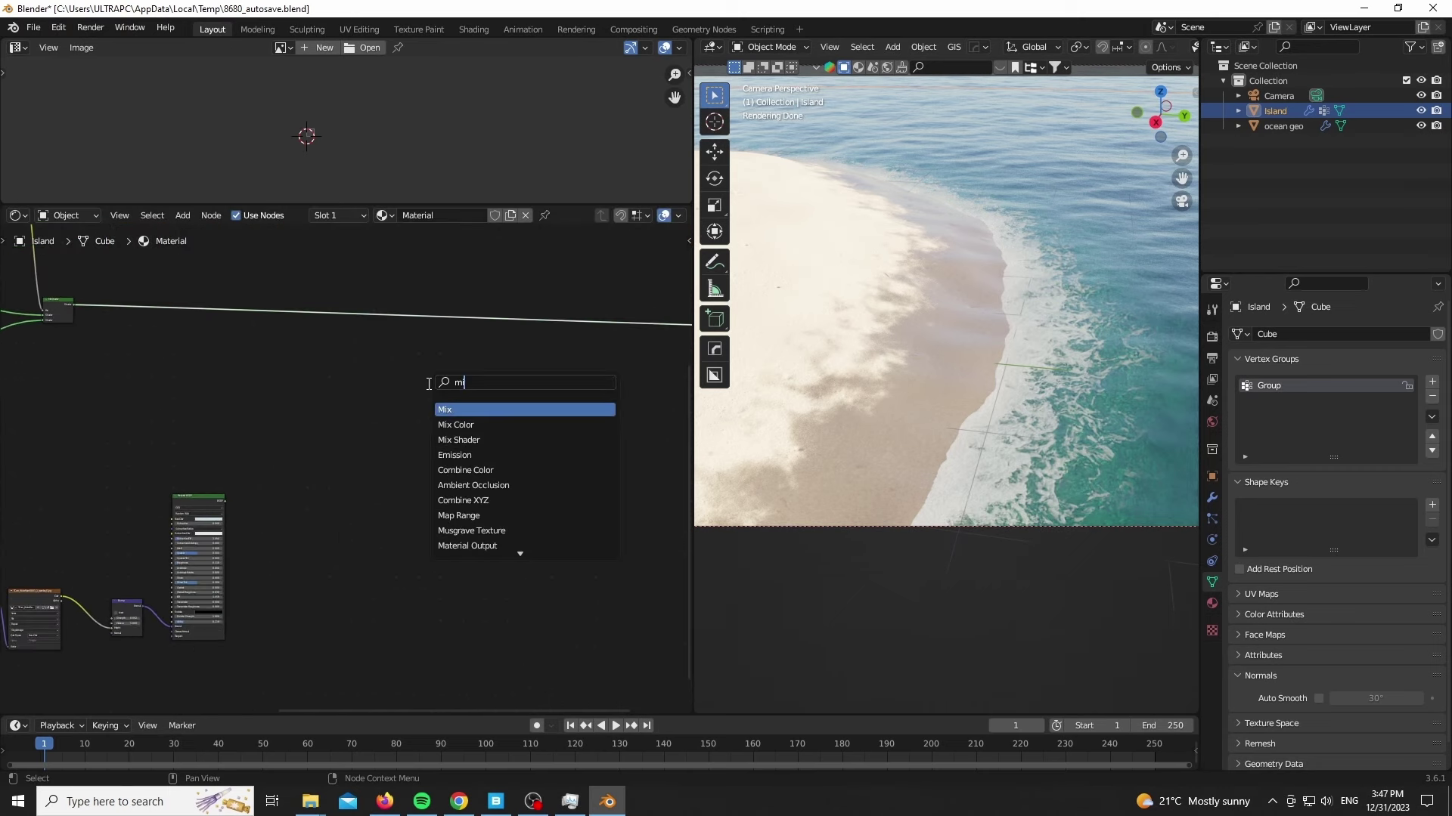
click(483, 366)
scroll(287, 454, up, 3)
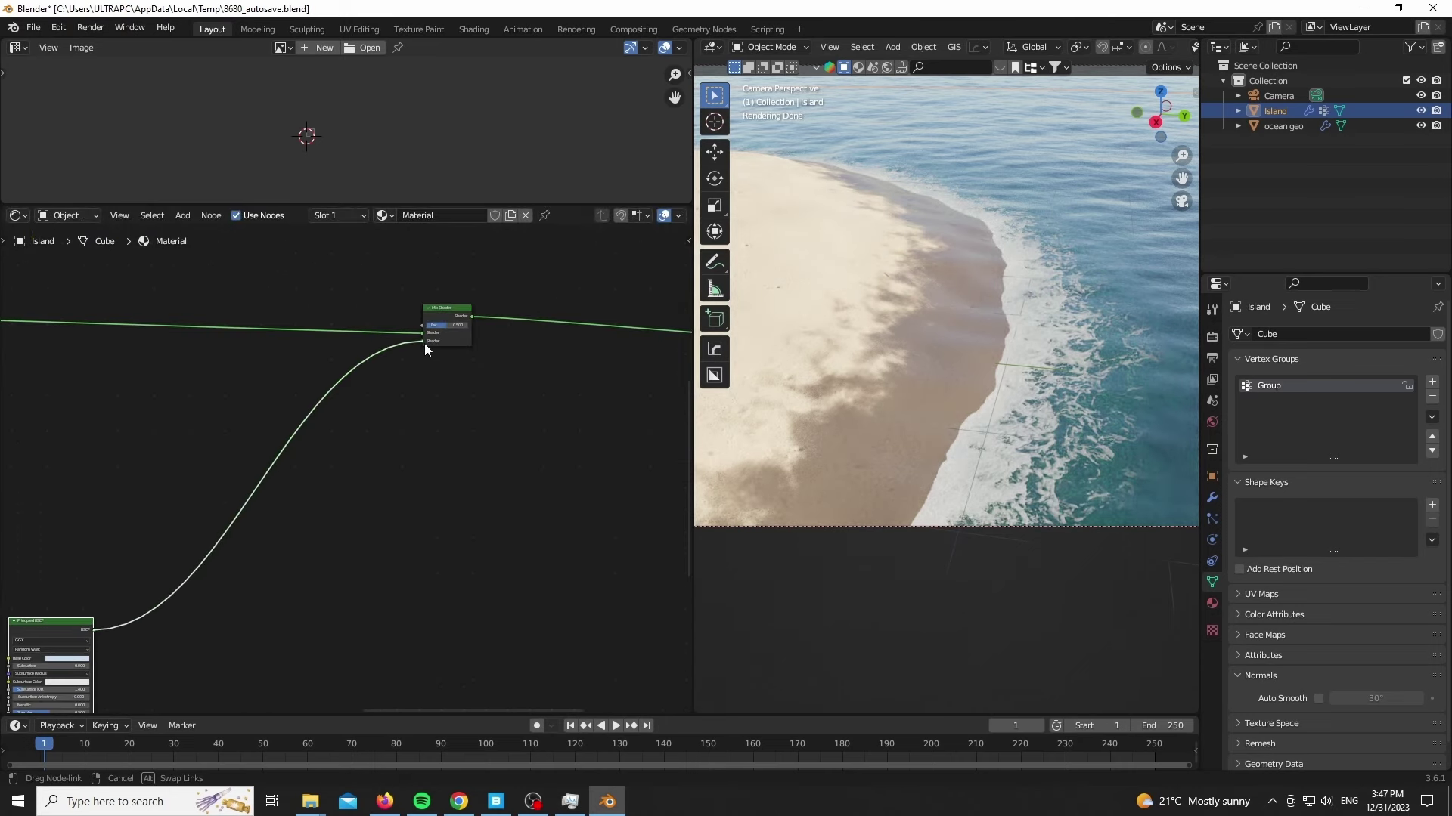
Connect the pasted mask's Invert Color output to the new Mix Shader's factor and move the Mix Shader closer to the Material Output.
scroll(505, 513, down, 7)
middle_drag(459, 271, 315, 424)
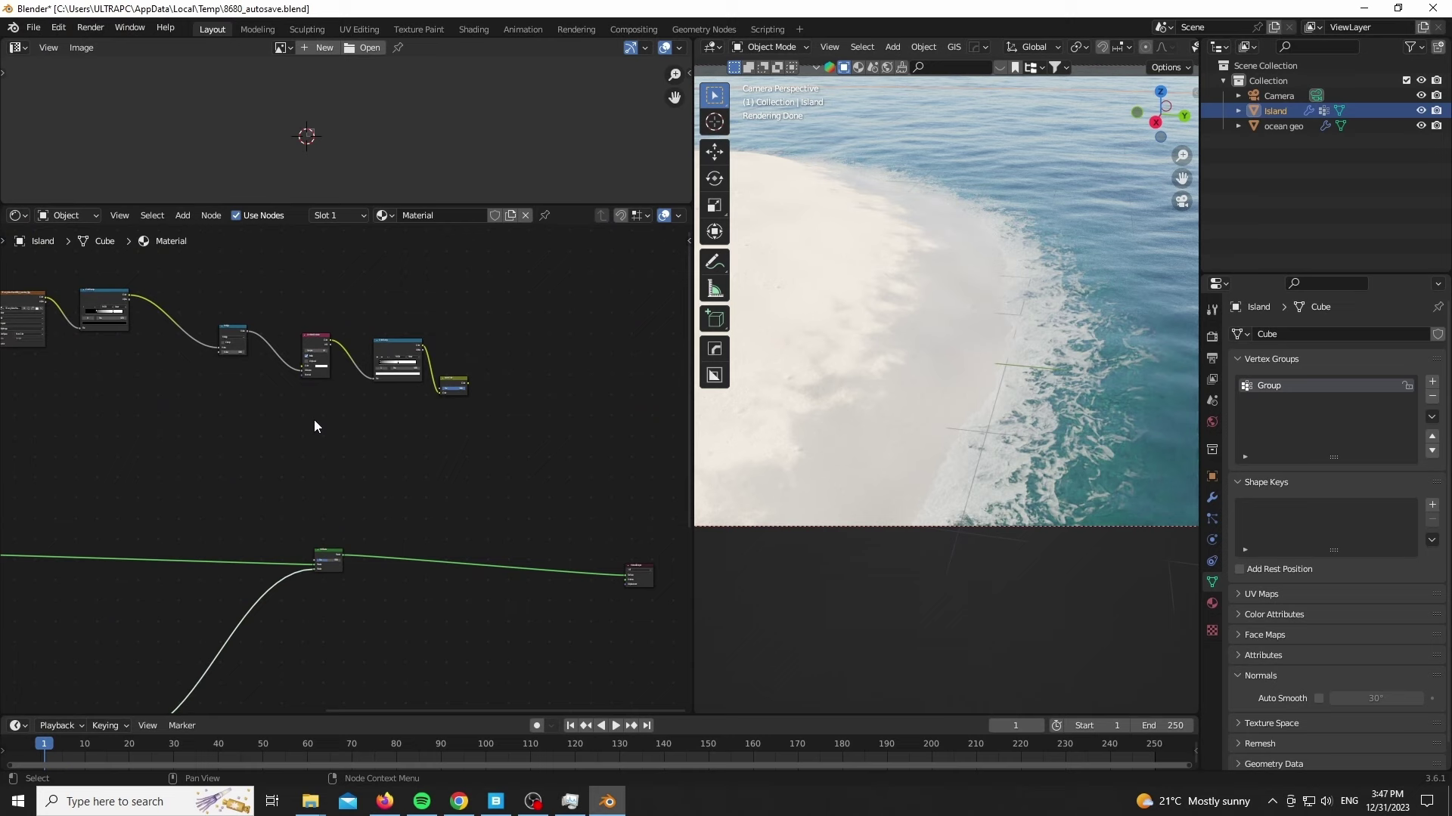
scroll(416, 420, up, 6)
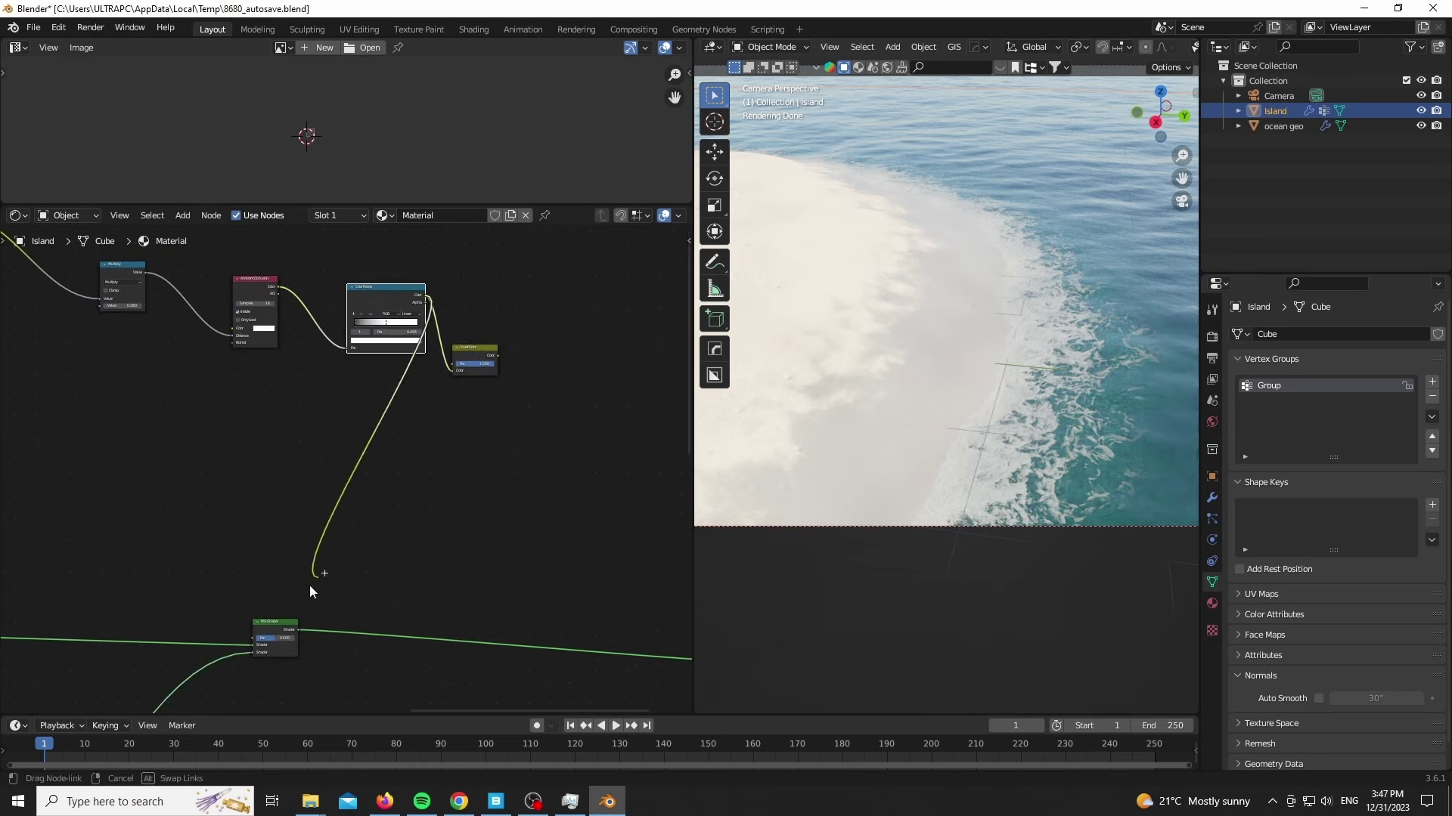
drag(258, 643, 255, 641)
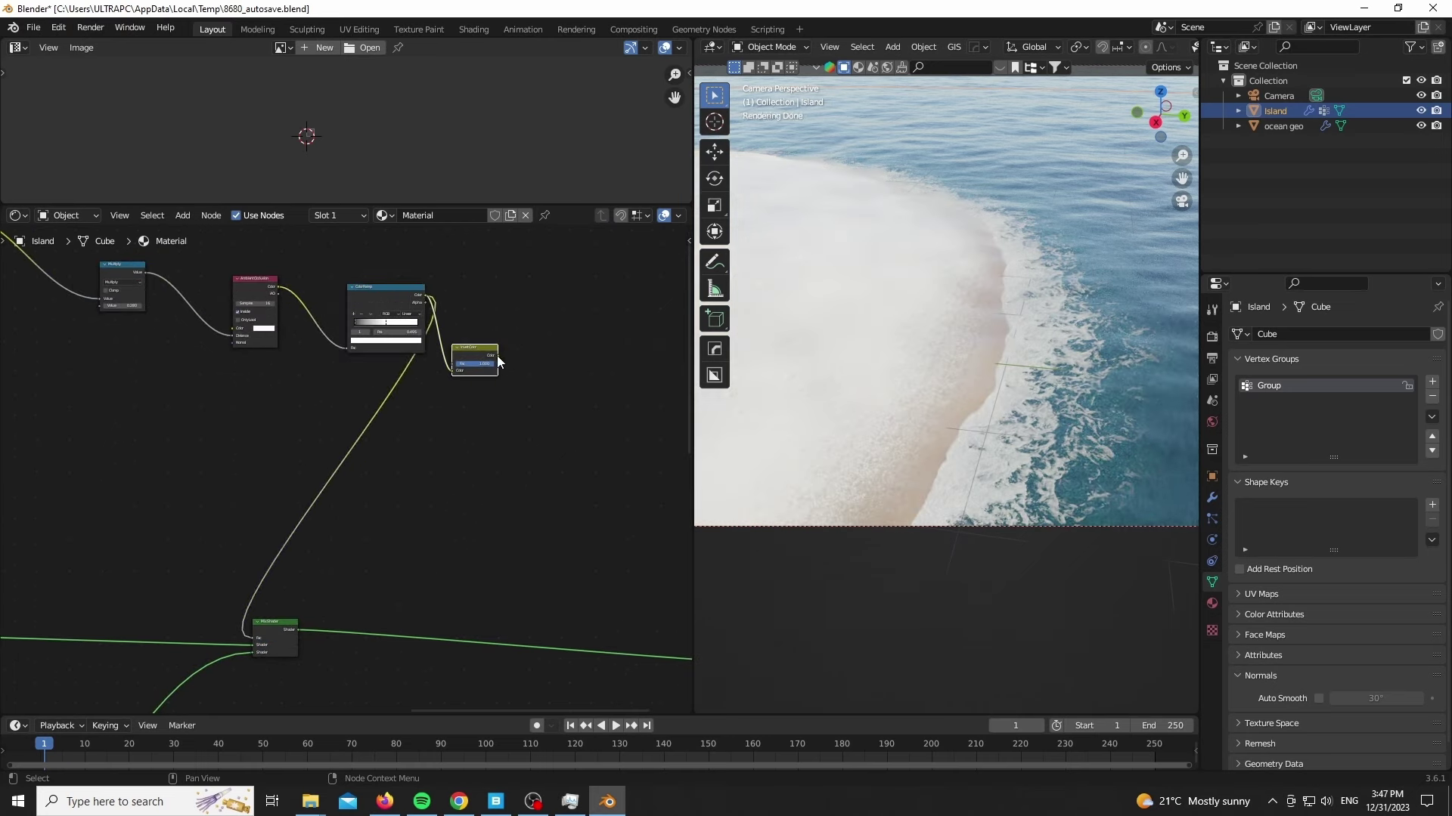
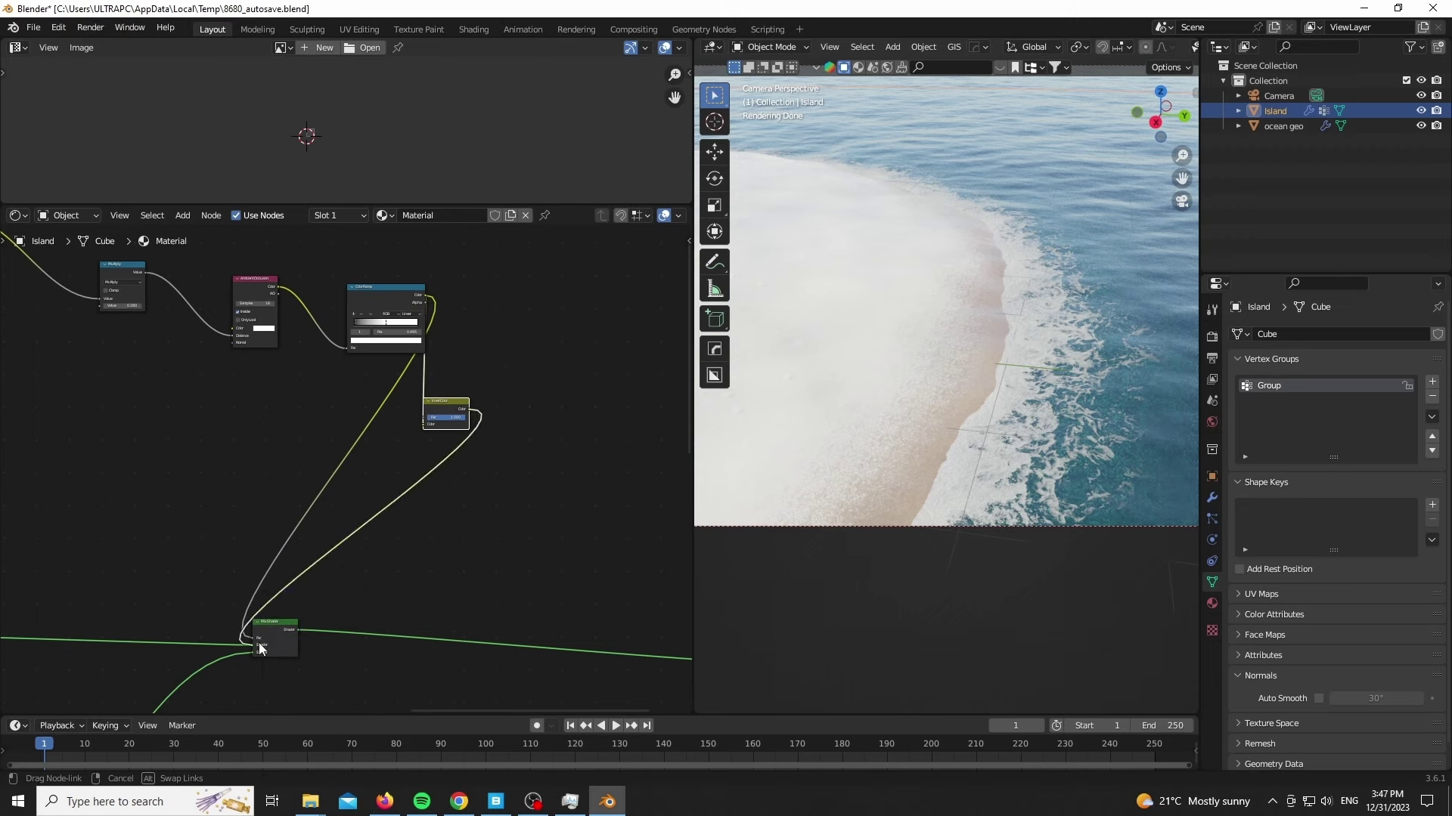
drag(258, 643, 261, 641)
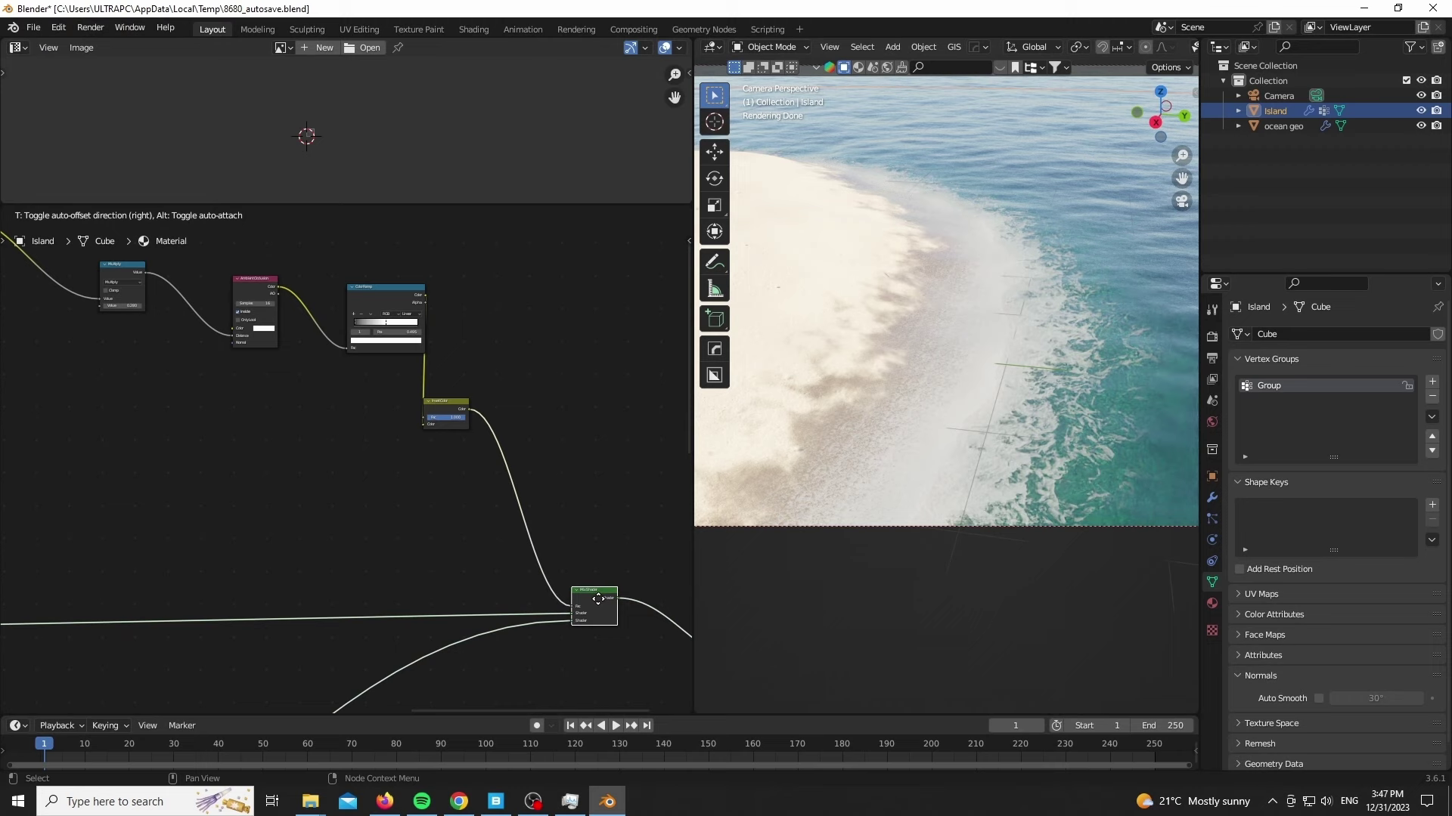
click(598, 600)
Set the scale of the island foam mask's Mapping node to 4 on all three axes.
scroll(463, 479, down, 3)
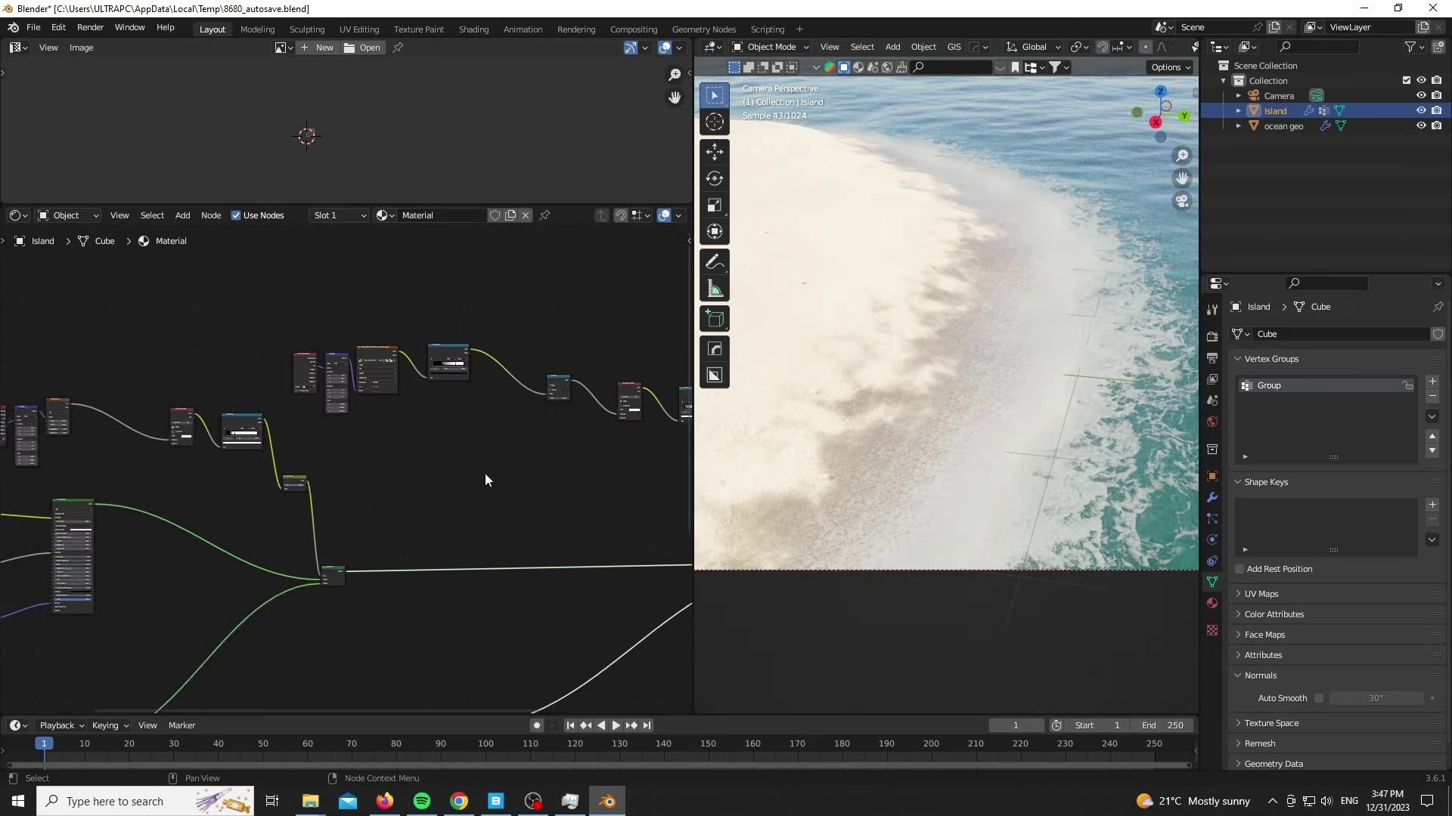
scroll(297, 366, up, 6)
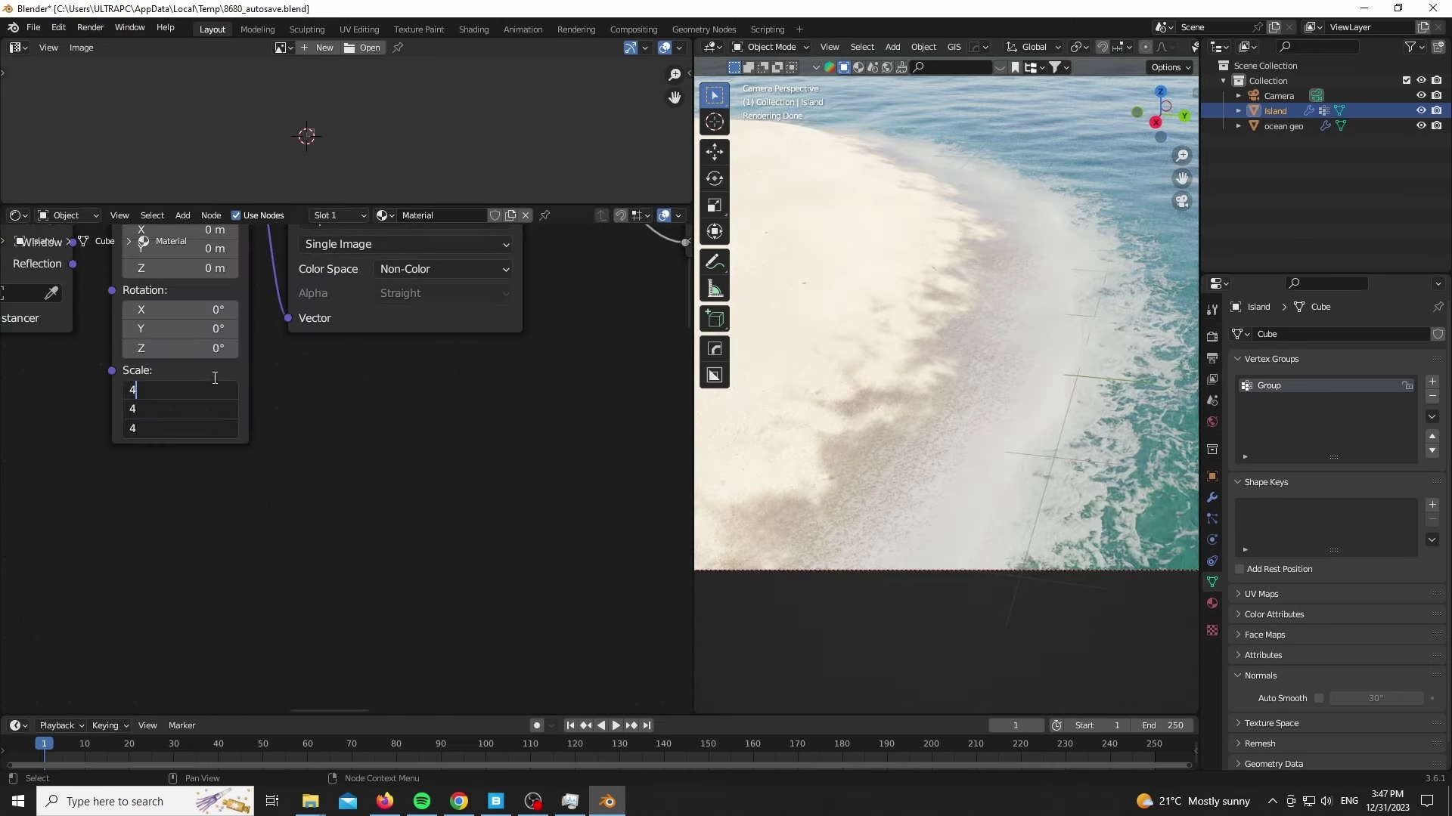
key(Return)
Set the island foam mask's Multiply value to 0.040 and check the foam edge on the sand.
scroll(552, 486, down, 1)
middle_drag(552, 485, 84, 628)
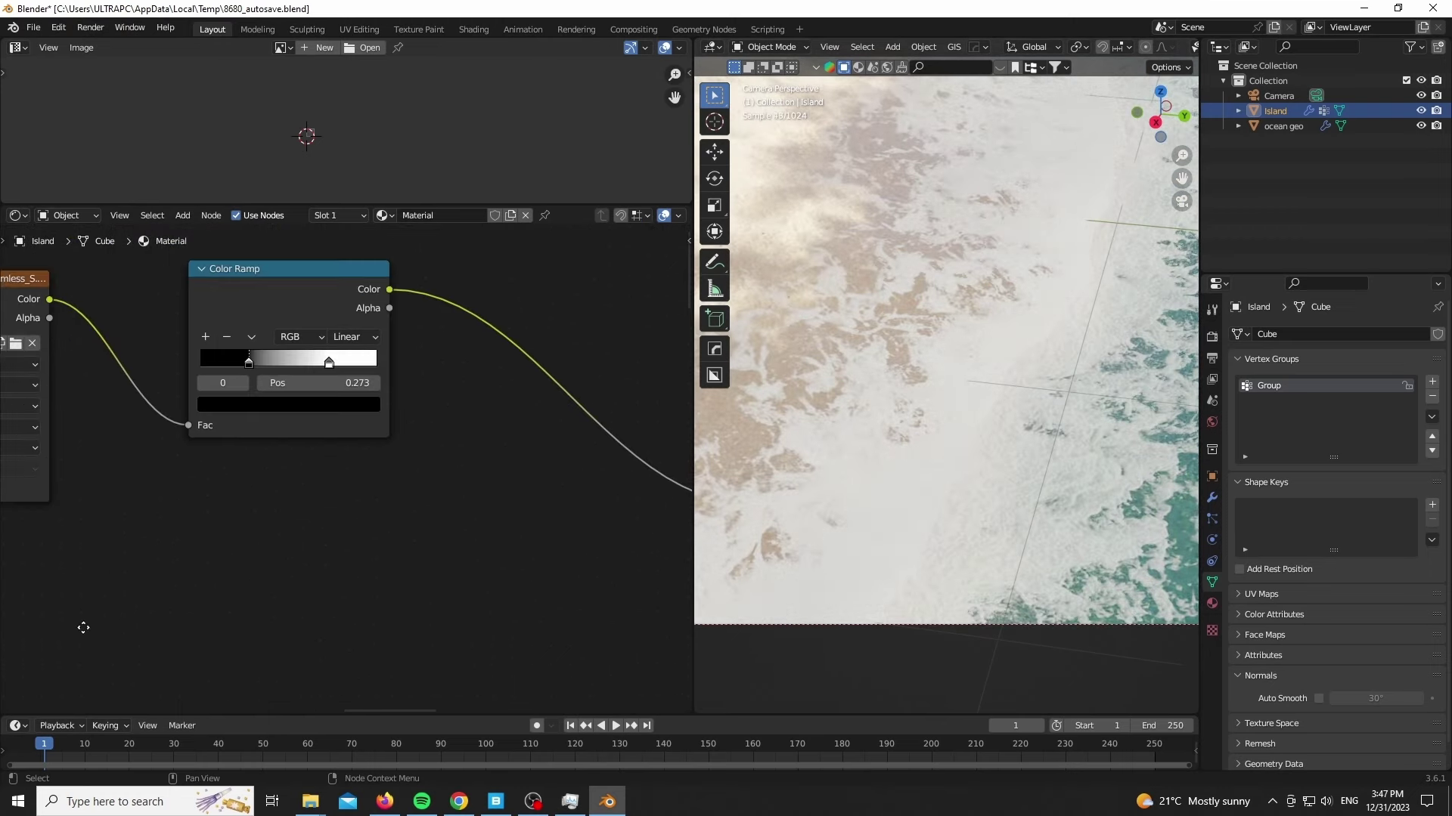
scroll(257, 560, down, 3)
middle_drag(402, 608, 256, 535)
scroll(372, 510, up, 6)
middle_drag(538, 414, 425, 482)
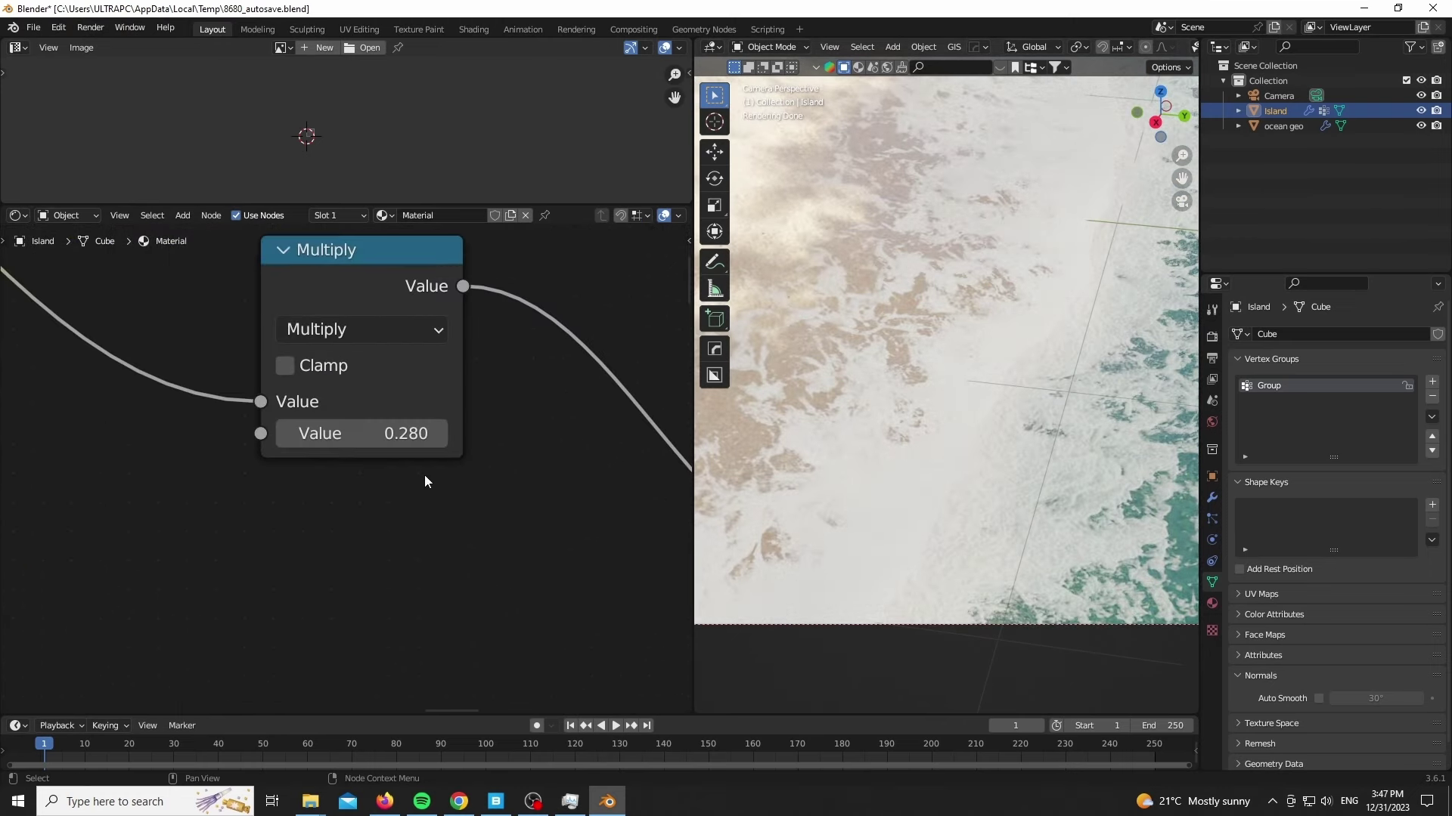
drag(363, 433, 327, 433)
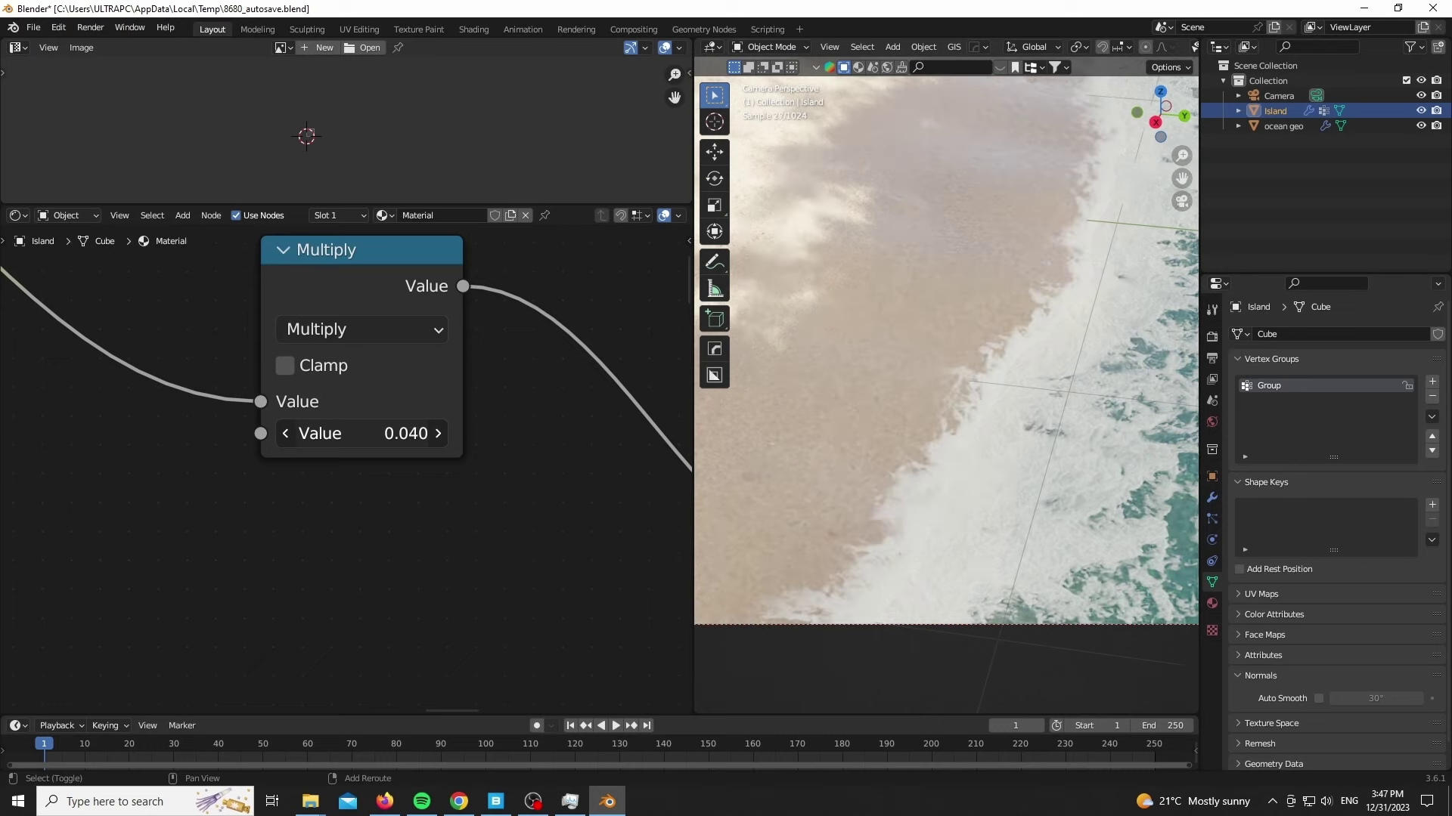
scroll(847, 522, down, 8)
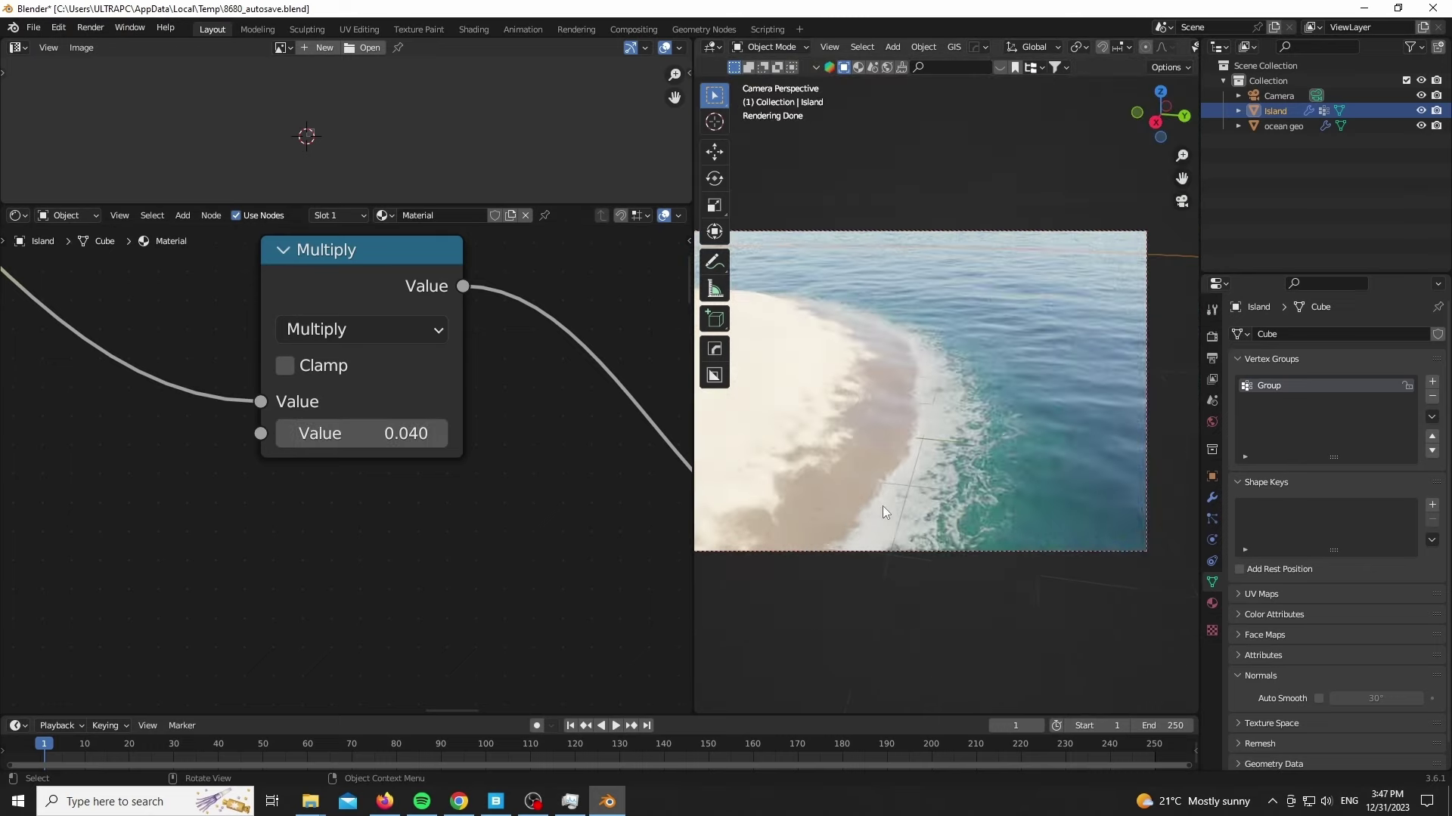
scroll(883, 505, up, 8)
scroll(936, 490, down, 7)
scroll(944, 303, up, 2)
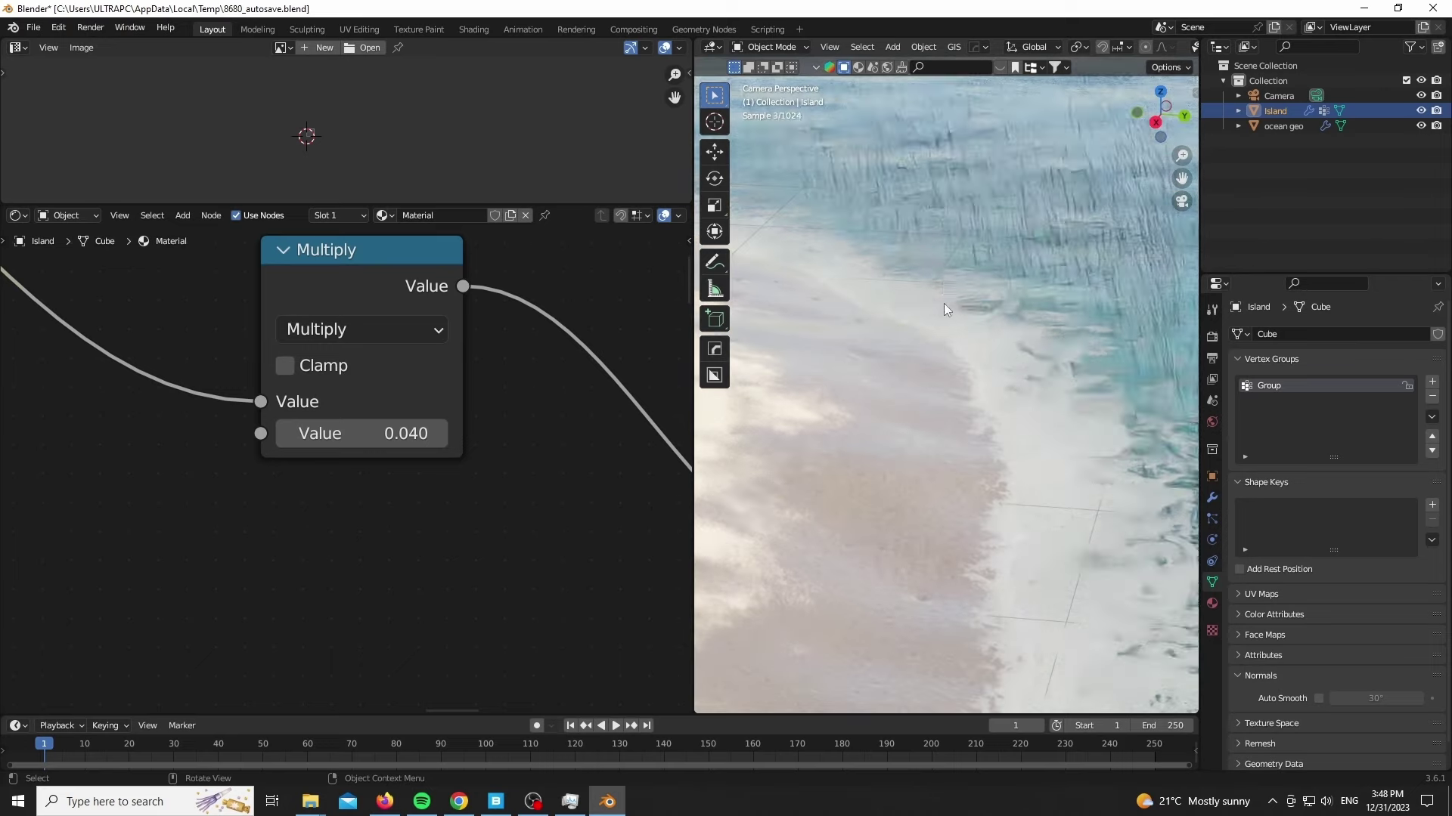
Widen the 3D viewport and paste the low poly man wearing a suit, moving it about -5.84 m in X and -6.48 m in Y.
scroll(942, 361, down, 3)
scroll(982, 369, down, 2)
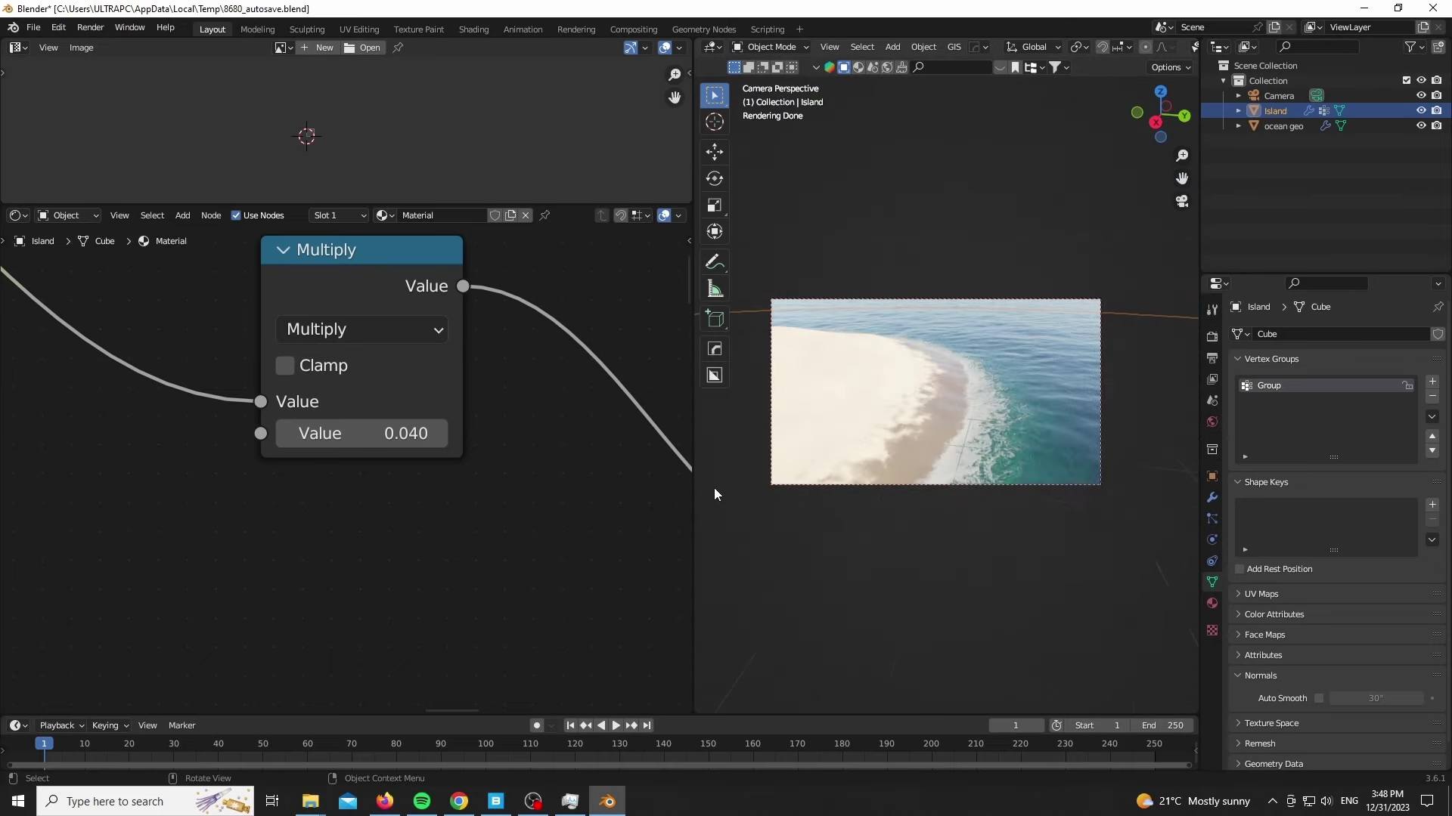
drag(694, 489, 23, 499)
scroll(682, 557, up, 3)
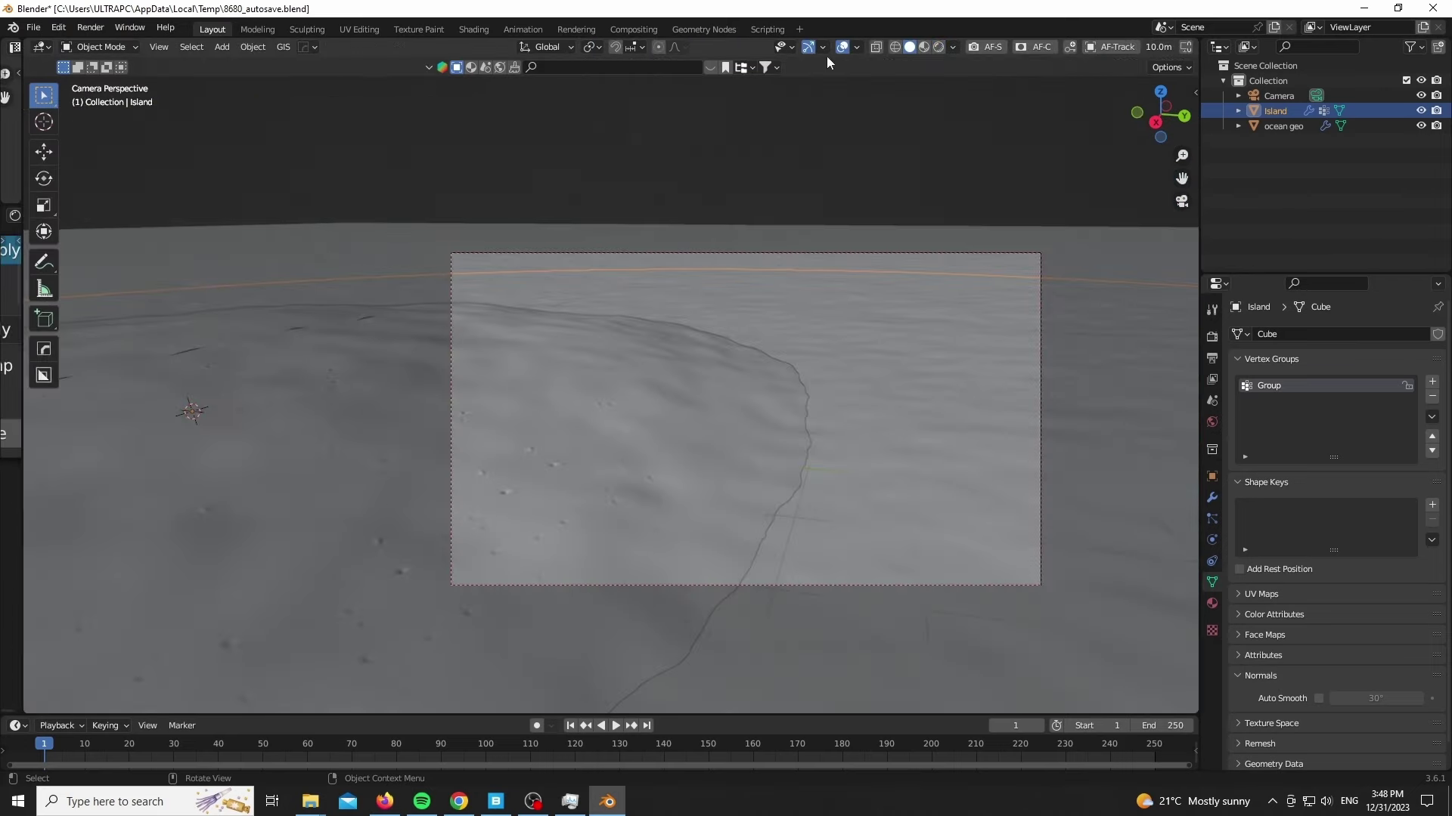
middle_drag(717, 291, 674, 314)
scroll(673, 314, down, 5)
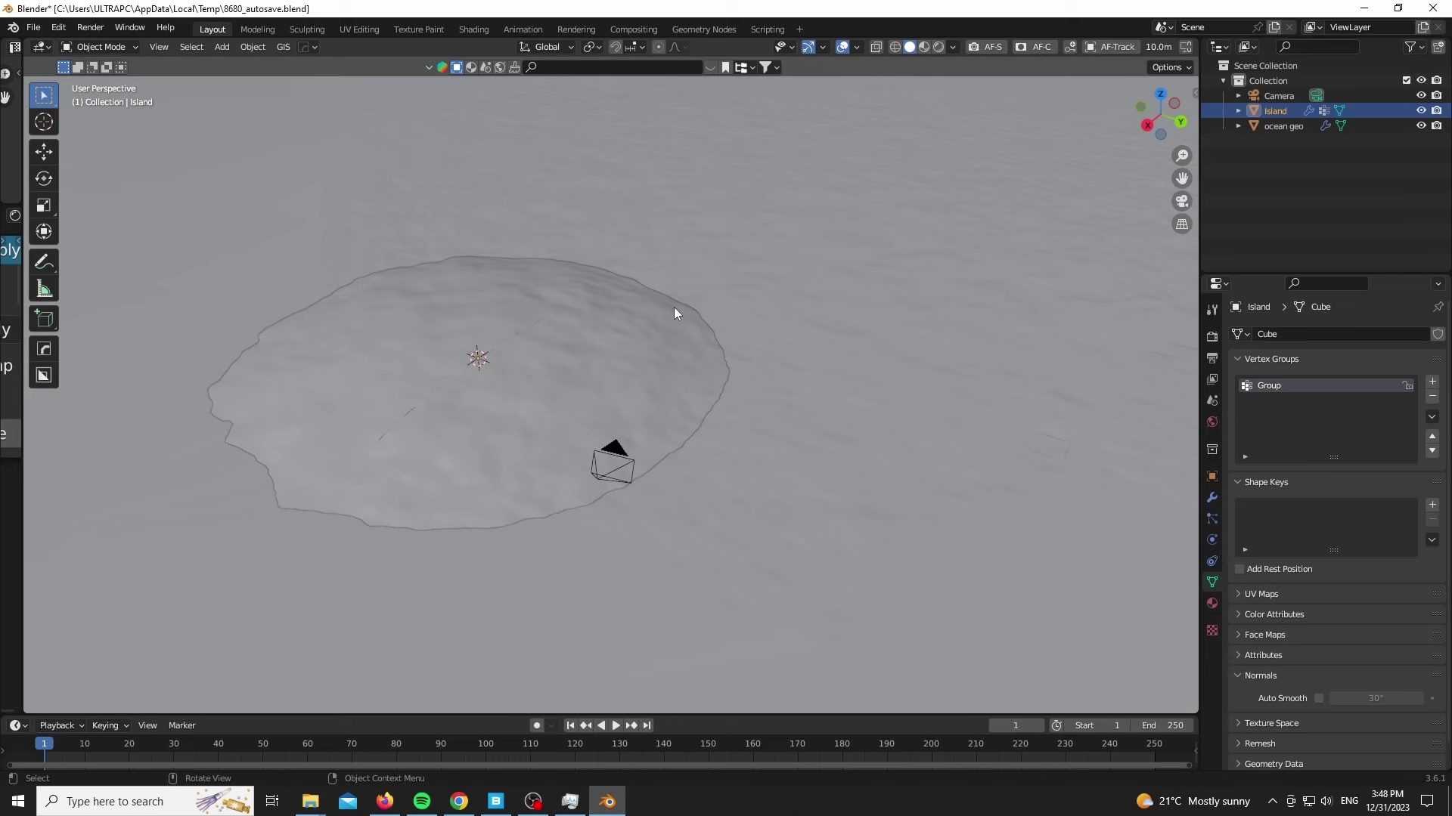
key(ctrl+v)
click(694, 349)
In camera view, lower the man about 0.13 m onto the sand and slide it horizontally closer to the shoreline.
key(KP_0)
scroll(730, 430, up, 6)
key(g)
key(z)
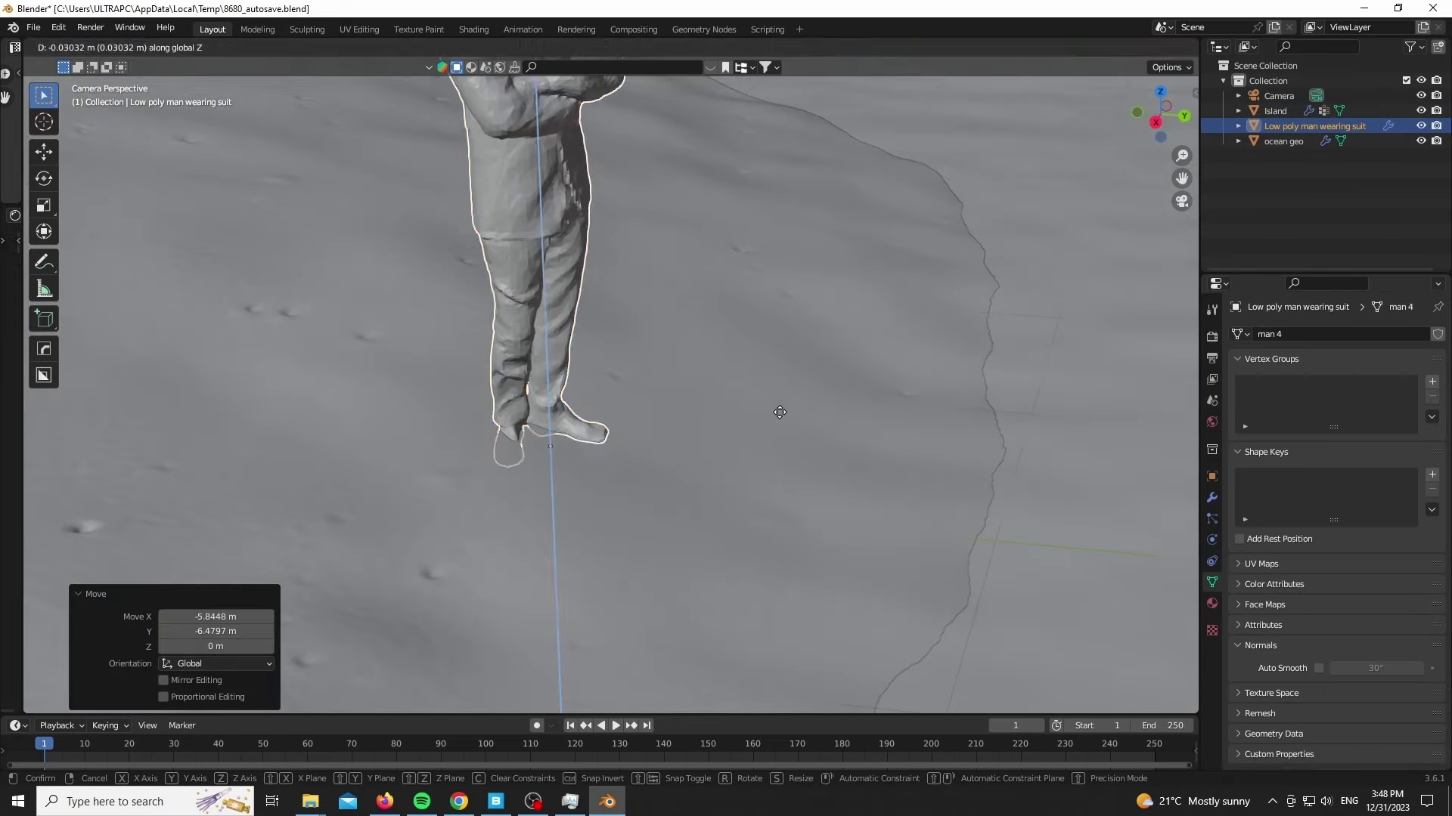
click(782, 410)
key(g)
key(shift+z)
click(778, 518)
scroll(778, 519, down, 5)
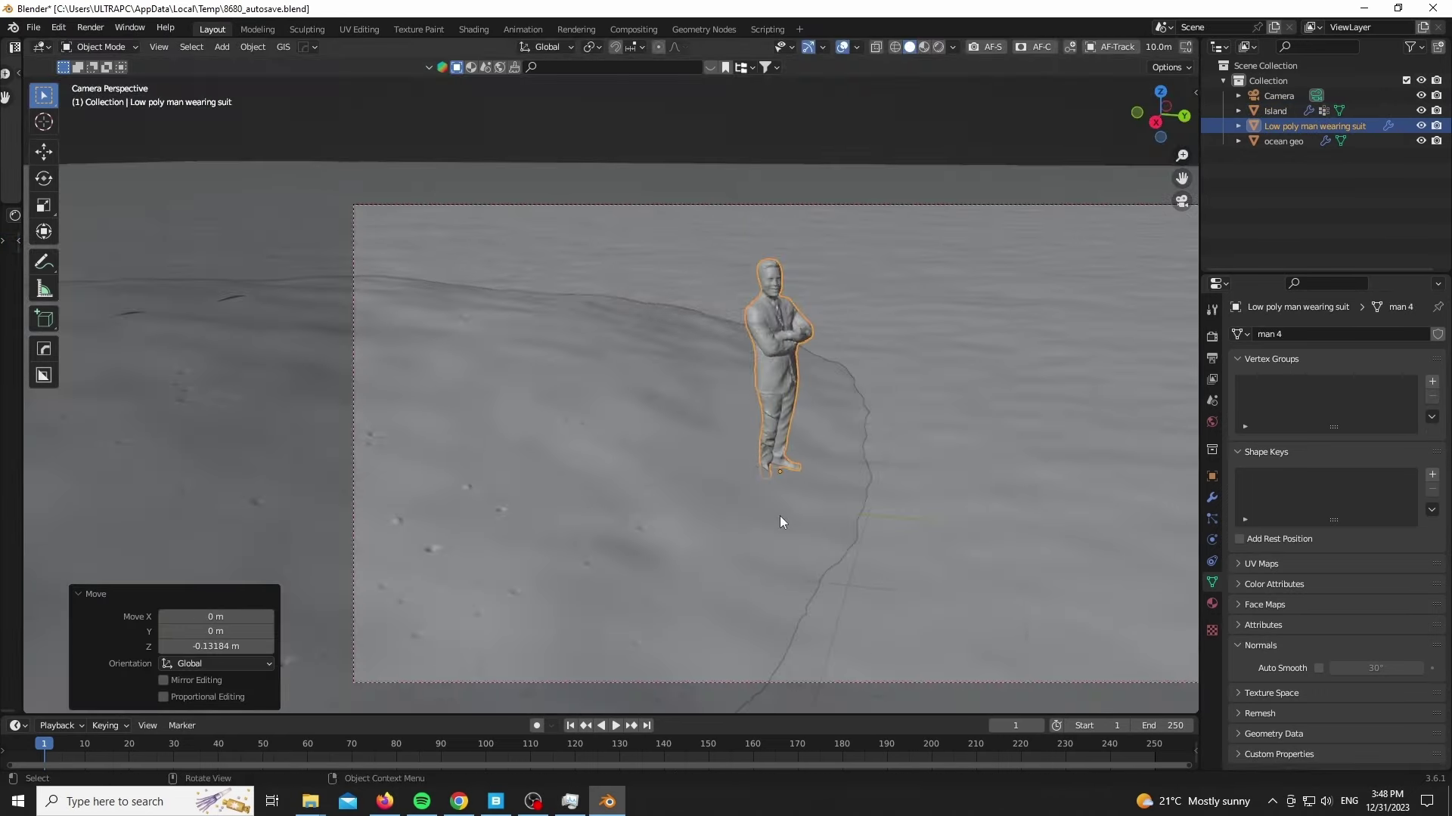
Add a Suzanne monkey mesh and move it horizontally about -0.69 m in X and 6.56 m in Y, beside the man.
key(shift+a)
click(690, 440)
scroll(689, 444, down, 3)
key(g)
key(shift+z)
click(881, 436)
Rotate the monkey head around the vertical axis to face the camera and scale it down to fit at the man's feet.
scroll(690, 483, up, 4)
key(r)
key(z)
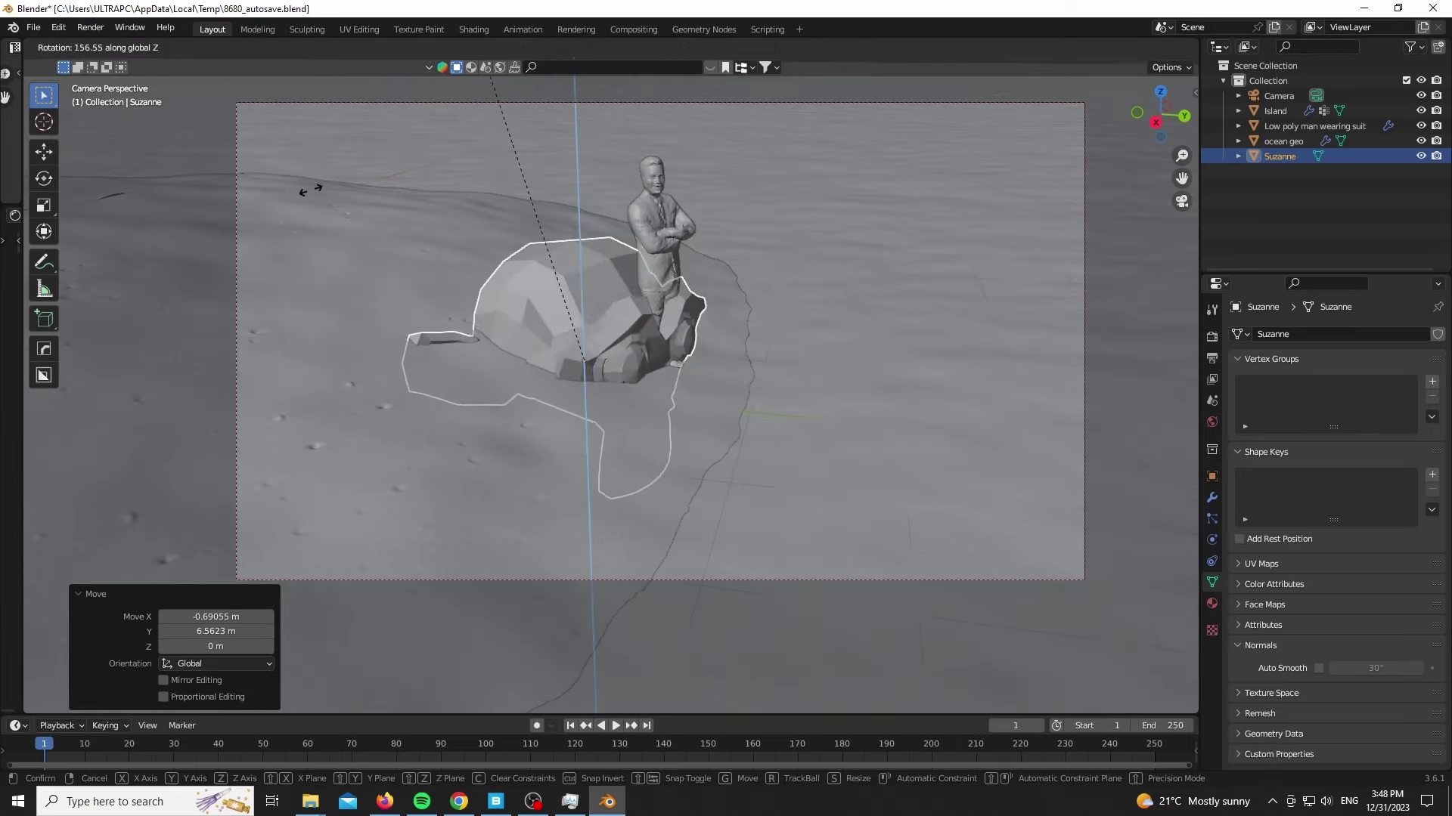
click(764, 559)
key(s)
click(702, 436)
Raise the monkey head about 0.27 m and tilt it with a free trackball rotation.
scroll(701, 435, up, 5)
key(g)
key(z)
click(673, 302)
key(r)
key(r)
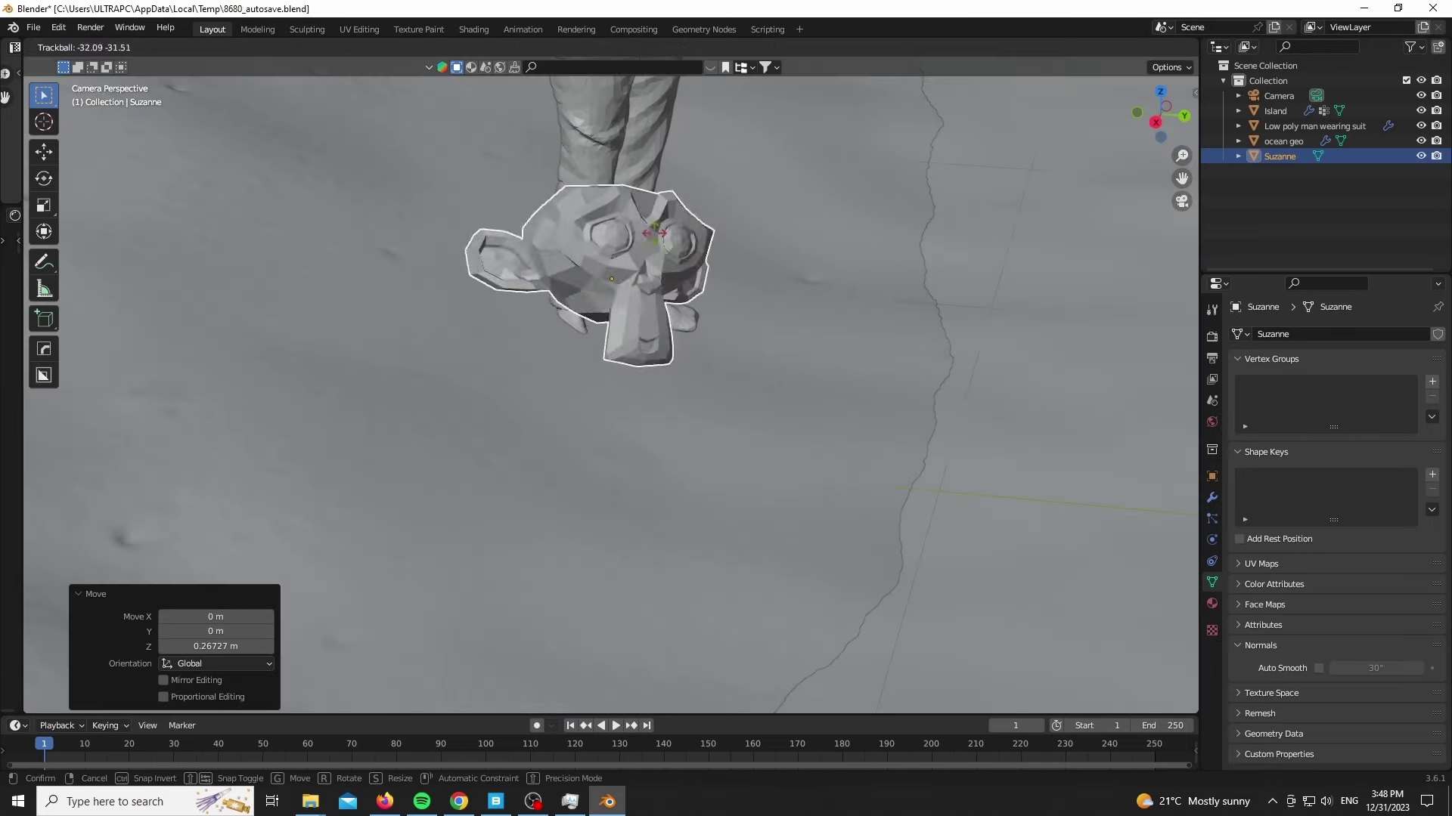
click(658, 250)
Fine-tune the monkey head's height and tilt so it rests on the sand in front of the man.
key(g)
key(z)
click(646, 279)
key(r)
key(r)
click(647, 281)
key(g)
key(z)
click(649, 286)
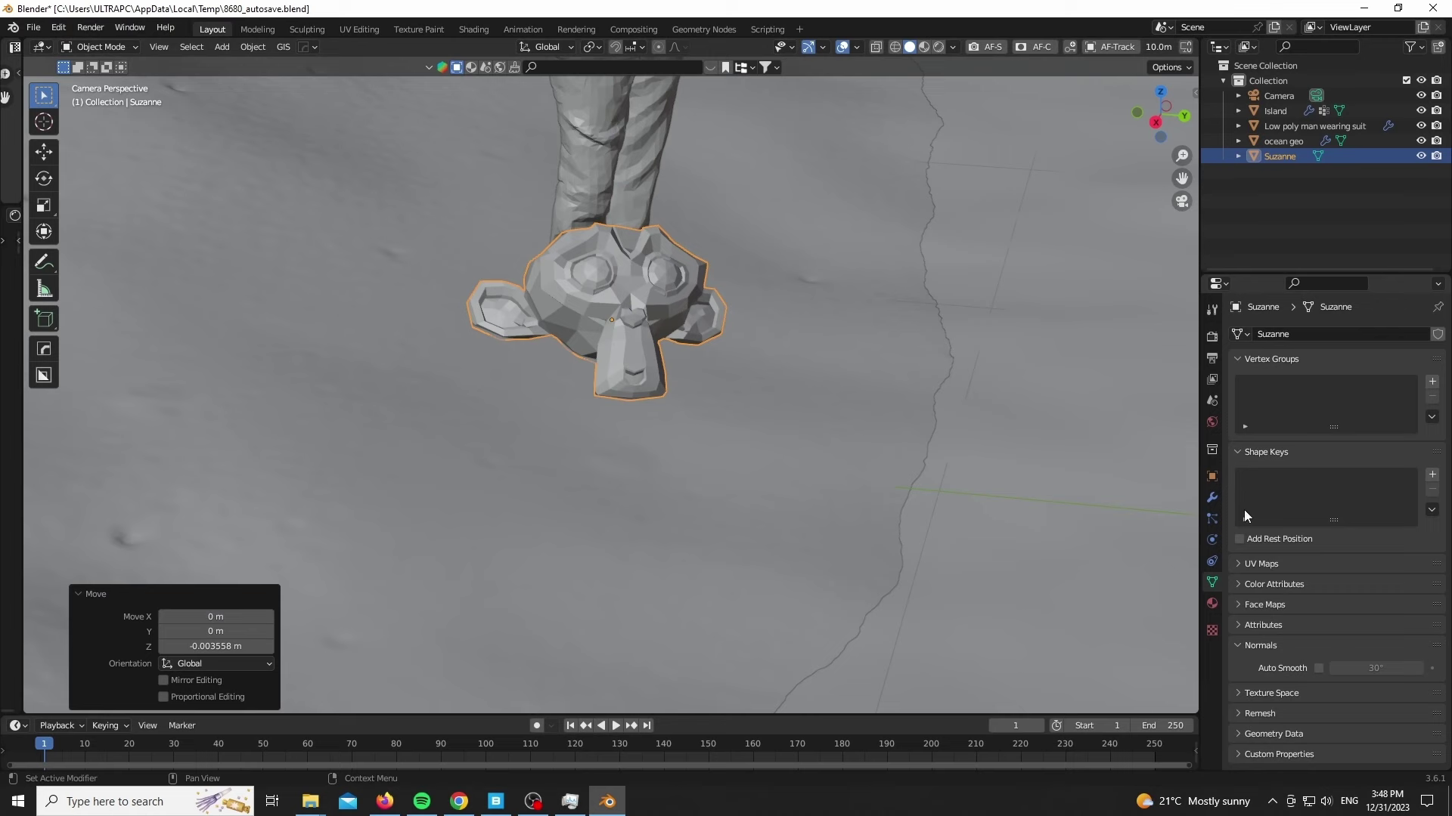
Smooth the monkey head with a subdivision modifier and give it a new material.
click(1212, 498)
click(1286, 334)
click(1169, 609)
click(1430, 402)
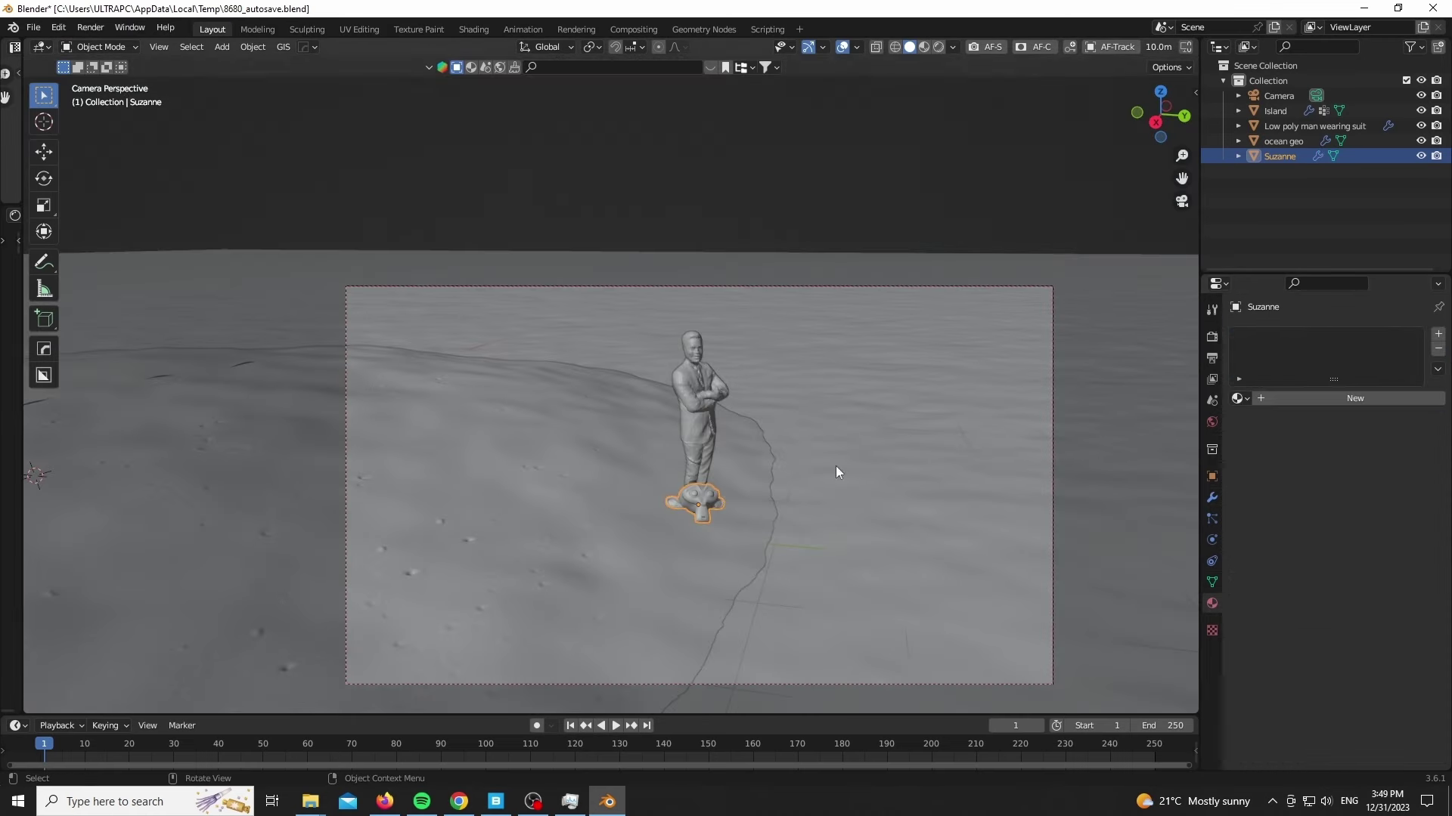
scroll(1272, 666, down, 3)
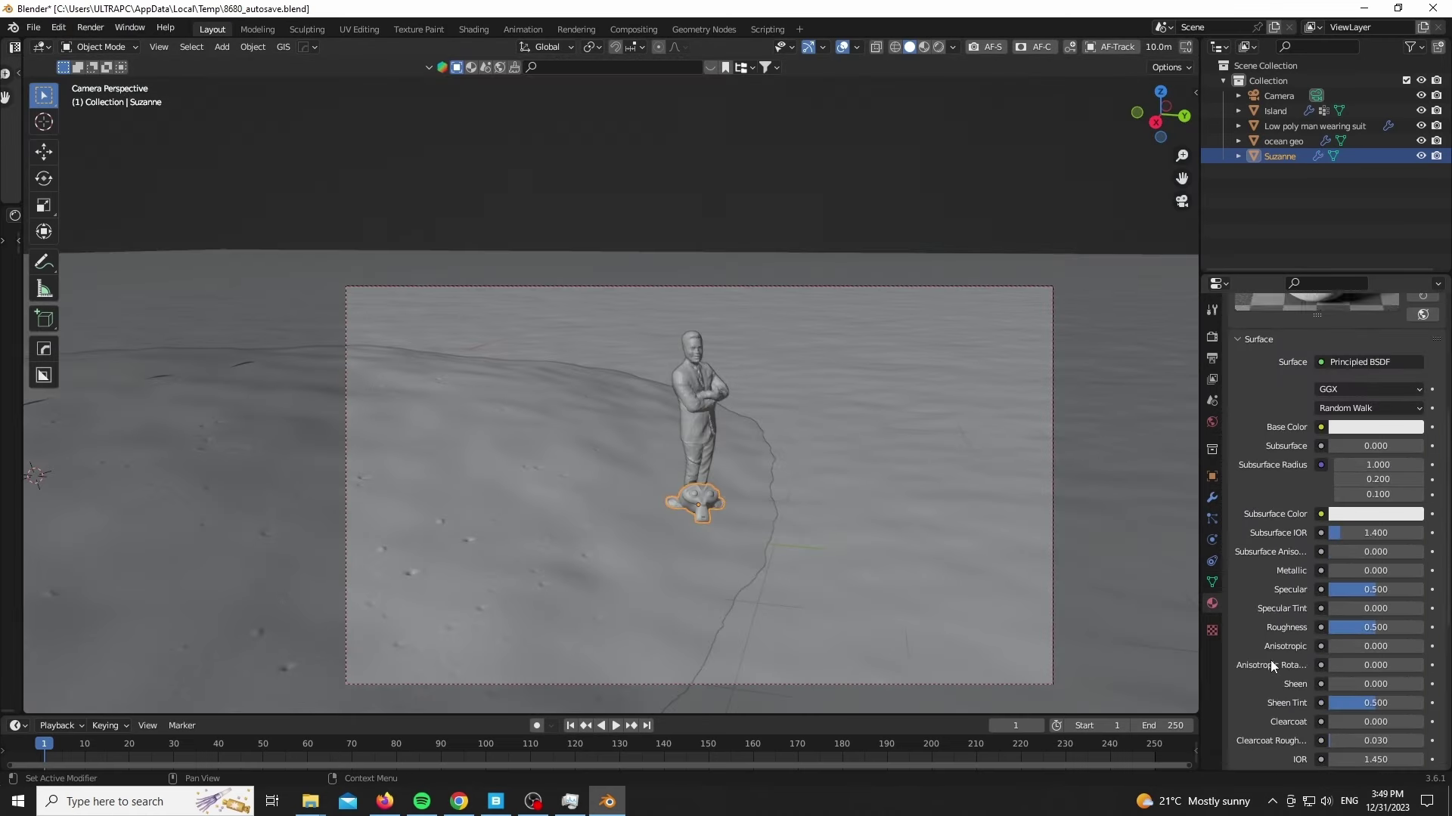
click(745, 451)
Set the world Sky Texture's sun rotation to 131° and return the viewport to solid shading.
click(1212, 422)
mouse_move(1359, 475)
mouse_down()
mouse_move(1440, 475)
mouse_move(1412, 475)
mouse_up()
scroll(551, 451, down, 2)
key(z)
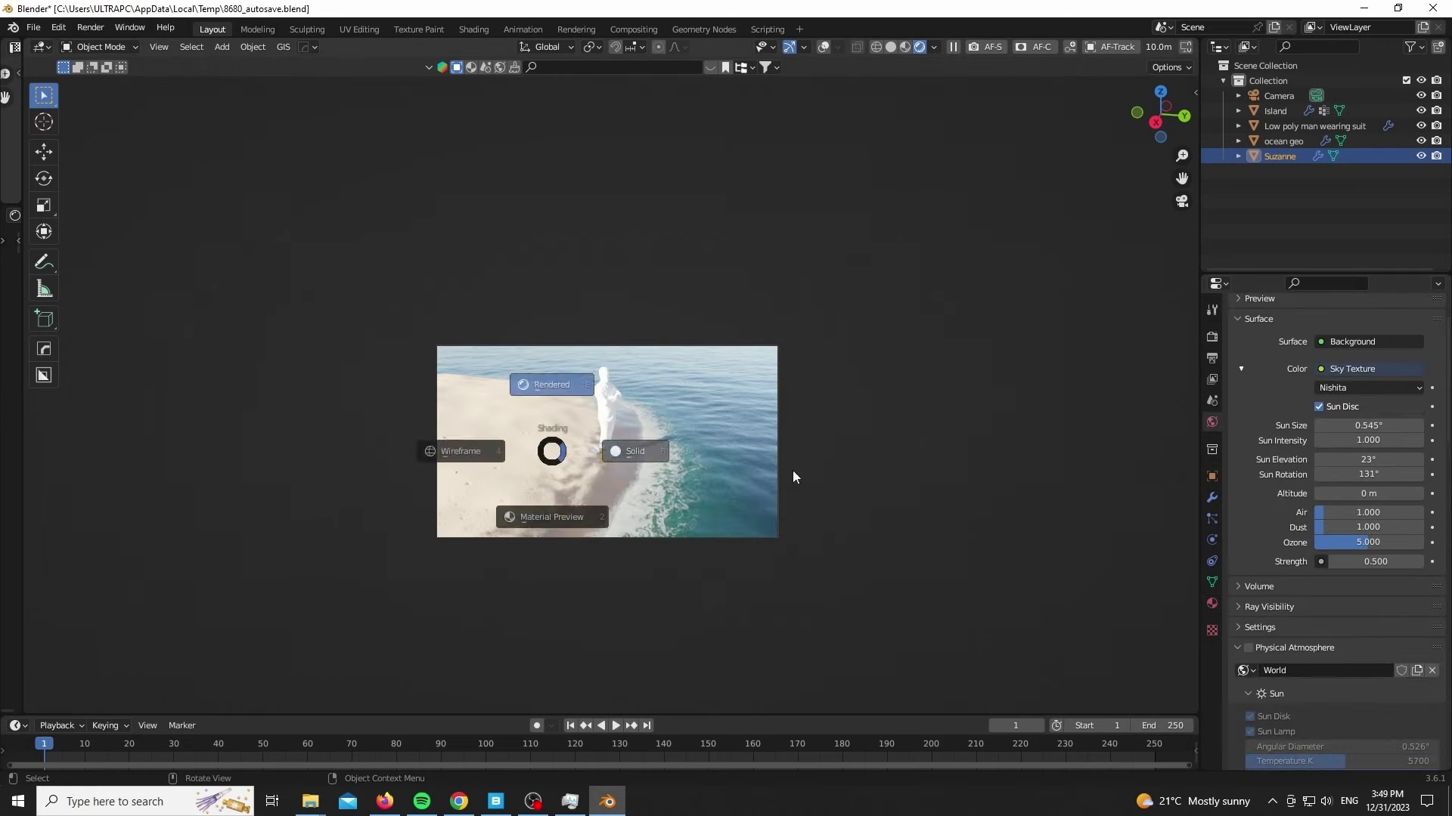
click(793, 471)
Turn the node editor area into an enlarged Asset Browser and show the tropical category.
drag(22, 423, 431, 424)
click(17, 216)
click(472, 301)
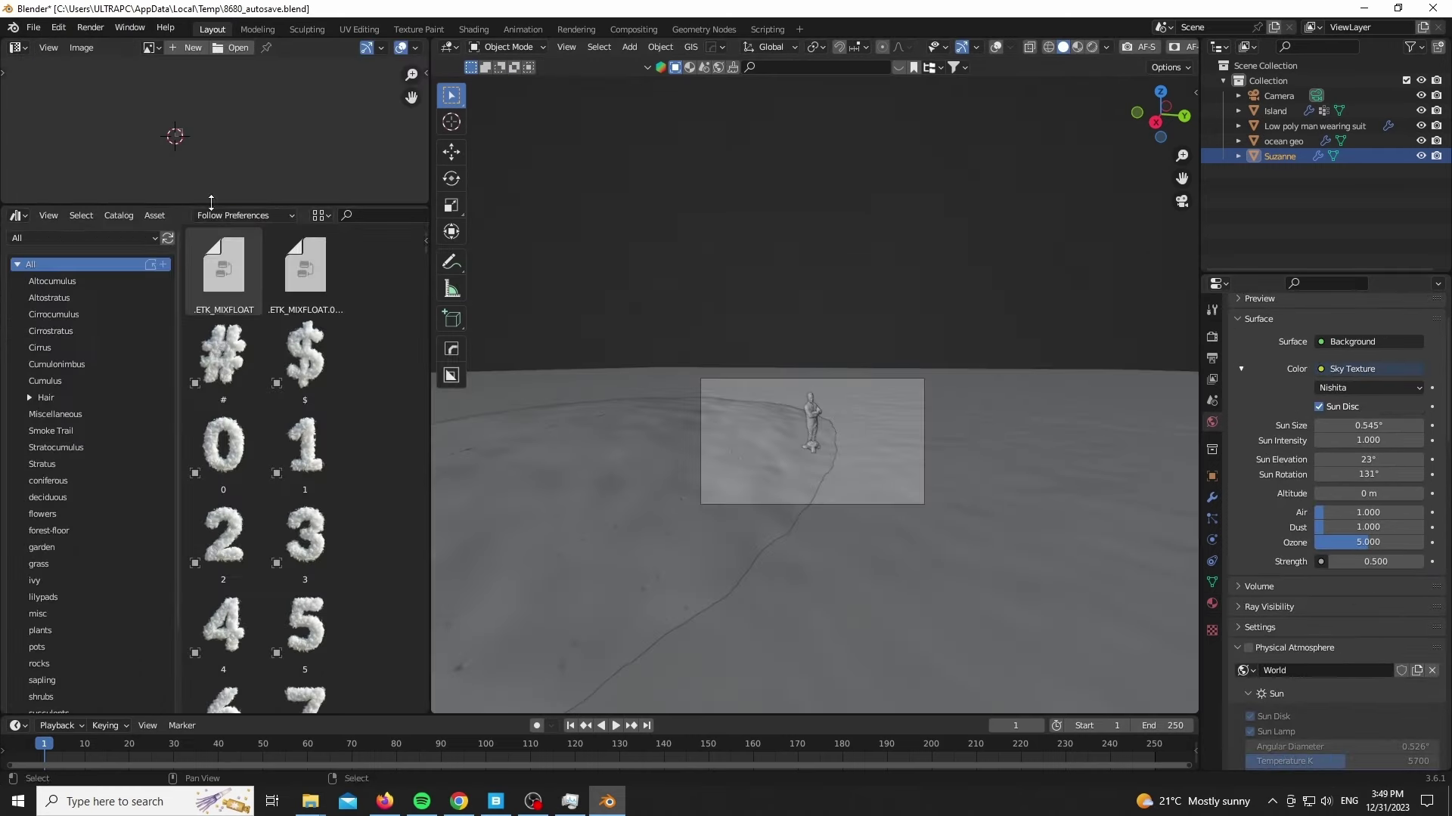
drag(211, 202, 210, 57)
drag(429, 234, 505, 234)
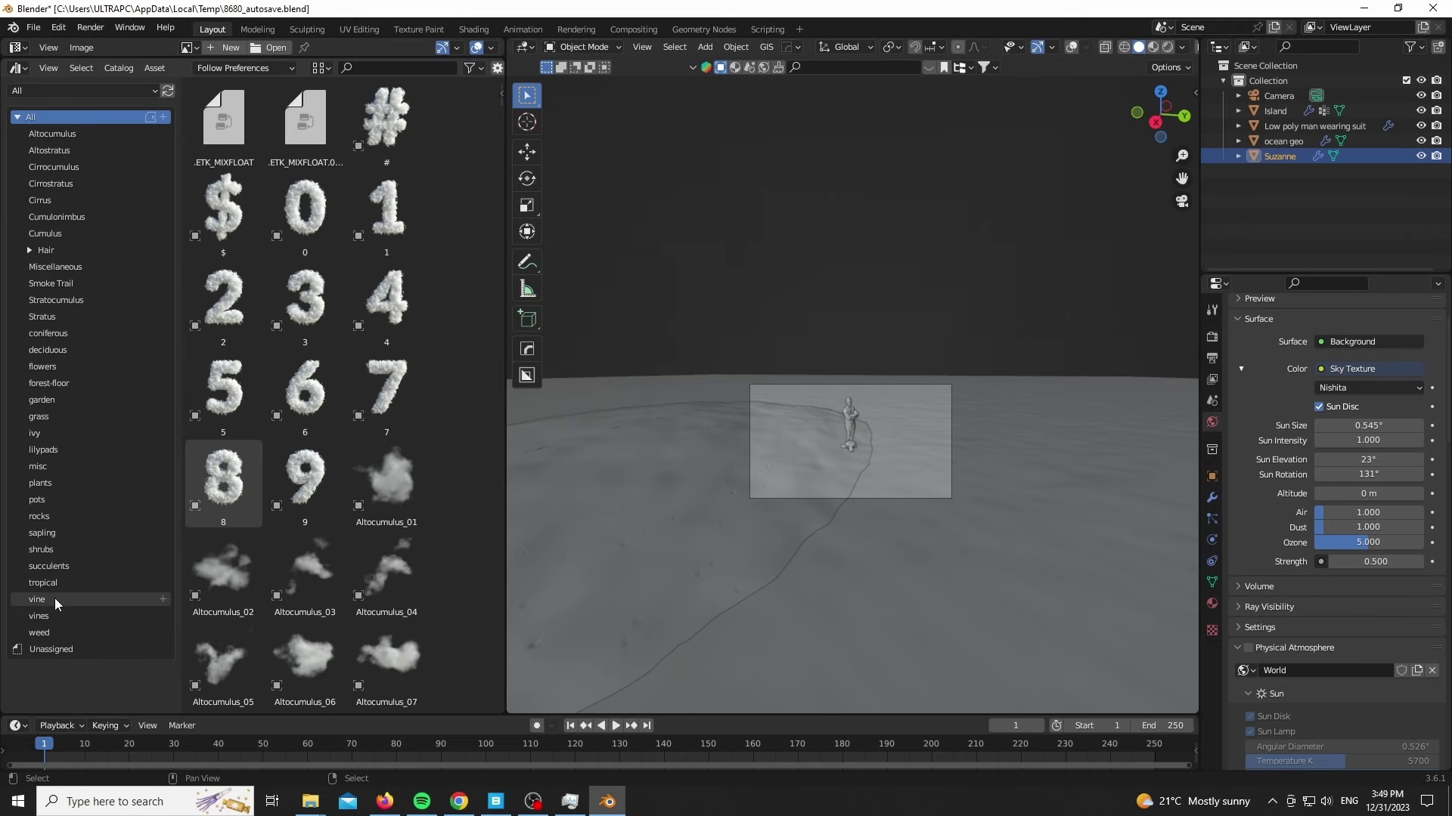
click(43, 583)
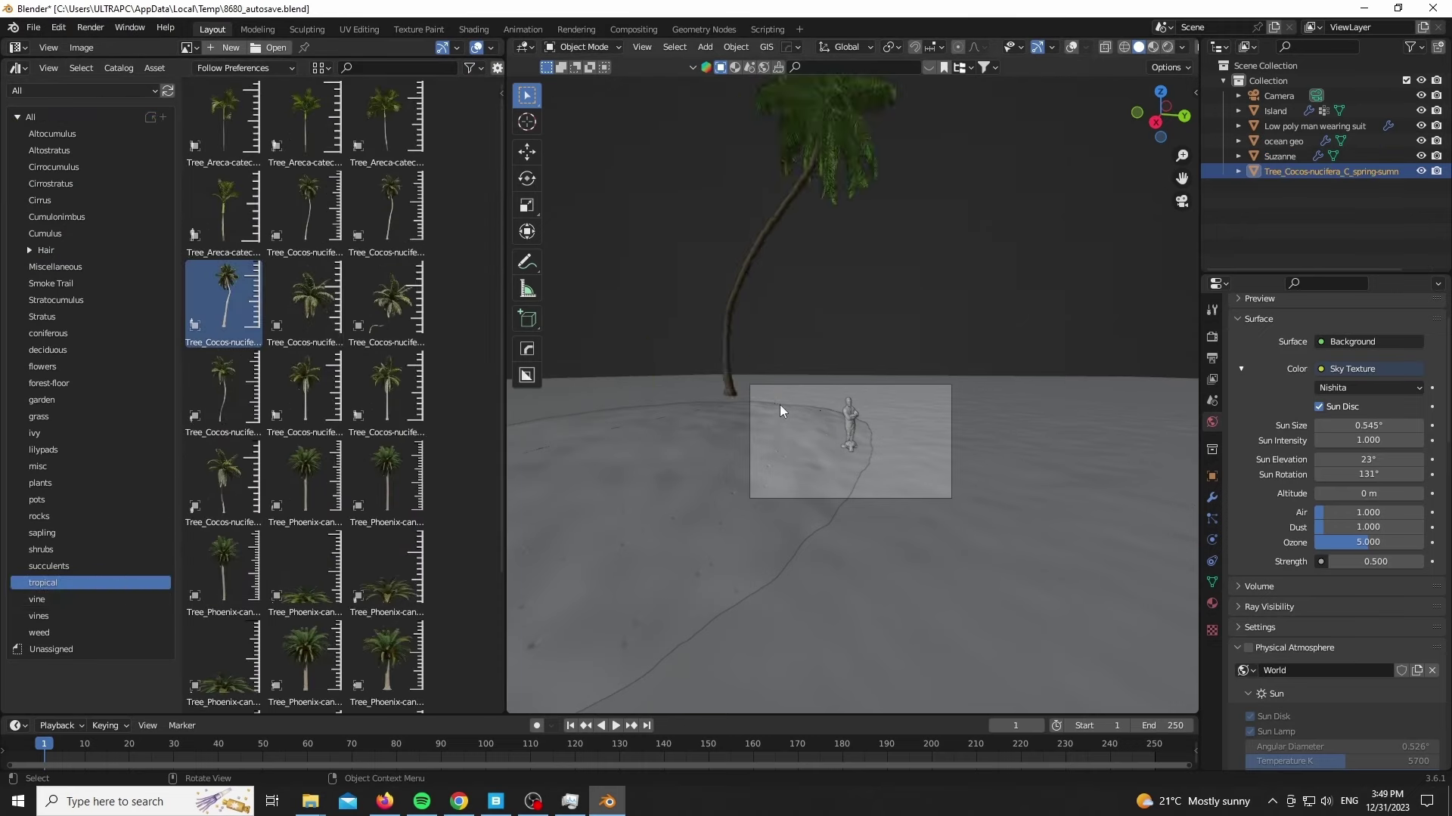
Place the Tree_Cocos-nucifera_C palm on the island, use rendered shading and shift the tree horizontally.
click(813, 413)
key(z)
click(836, 378)
scroll(836, 376, up, 4)
key(g)
key(shift+z)
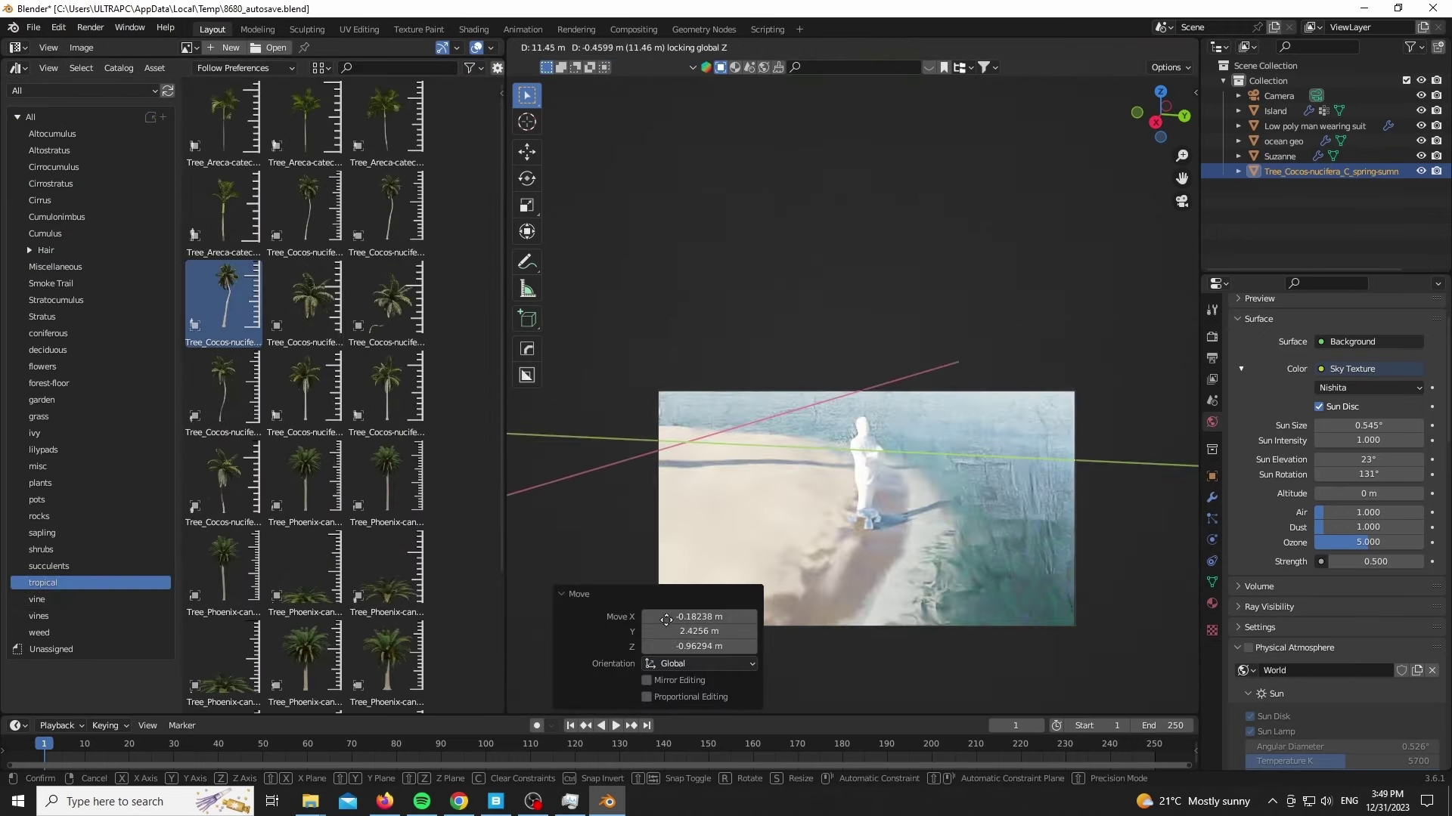
click(765, 412)
Reposition the palm about 15 m in X and -19.7 m in Y, with a camera-view adjustment of about -1.16 m and 2.59 m.
mouse_move(855, 249)
middle_down()
mouse_move(828, 338)
mouse_move(938, 204)
middle_up()
scroll(877, 265, up, 4)
key(g)
key(shift+z)
click(623, 292)
key(KP_0)
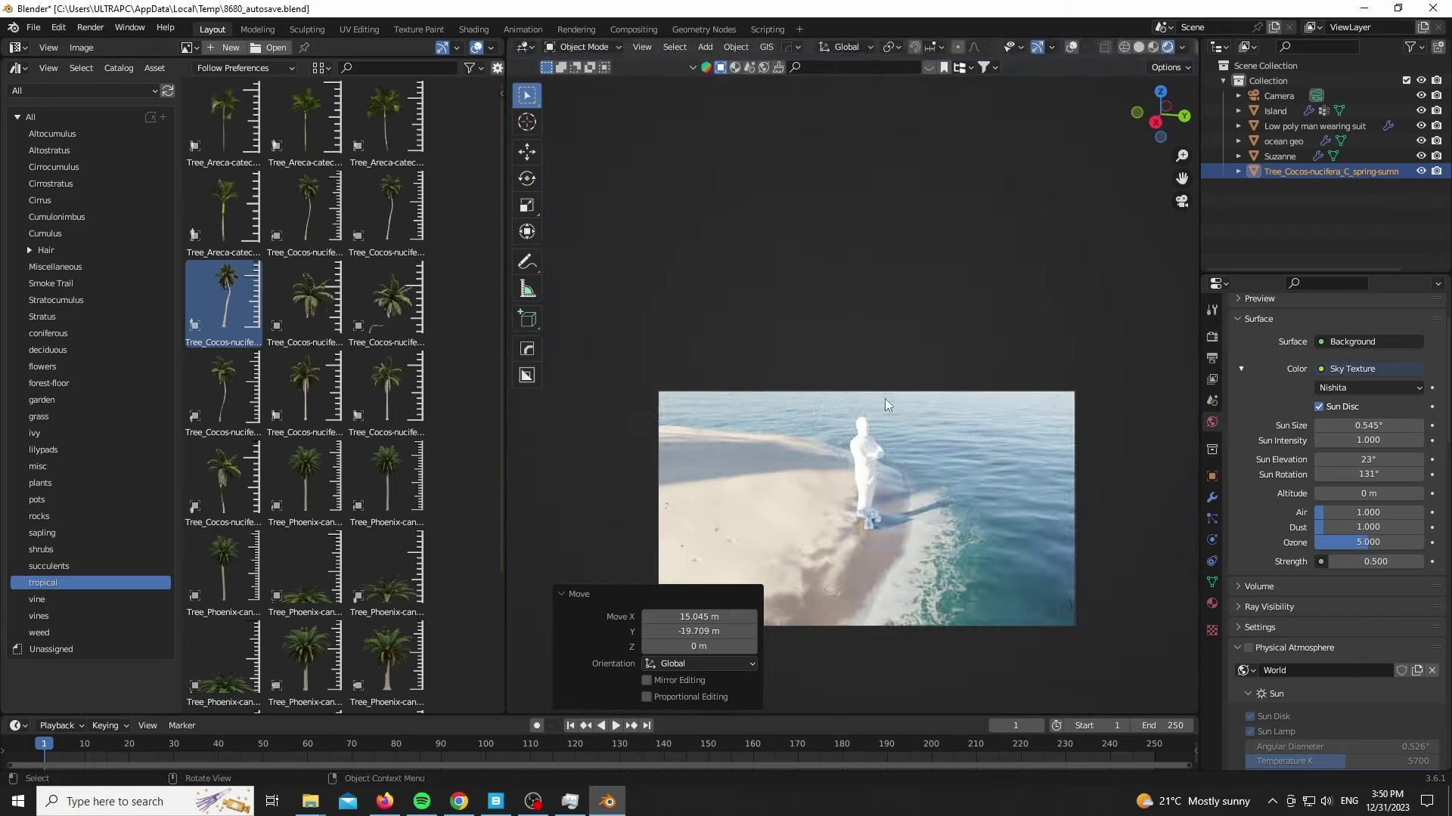
key(g)
key(shift+z)
click(887, 433)
scroll(888, 433, up, 1)
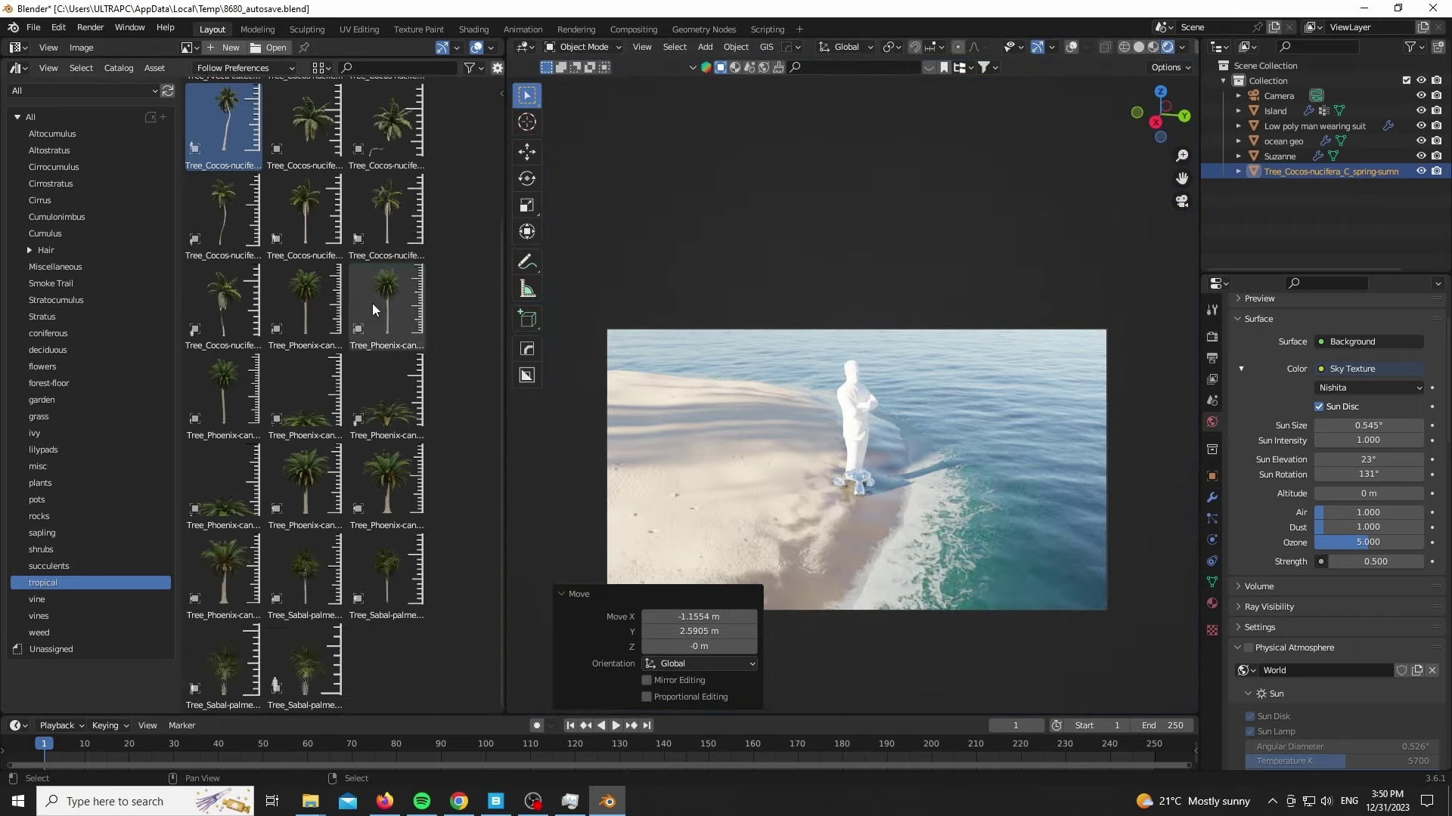
Add the Tree_Cocos-nucifera_E palm, move it about 3.3 m in X and -7 m in Y, and rotate it 180° around Z.
drag(630, 401, 626, 420)
middle_drag(756, 226, 745, 310)
key(g)
key(shift+z)
click(617, 174)
text(rz)
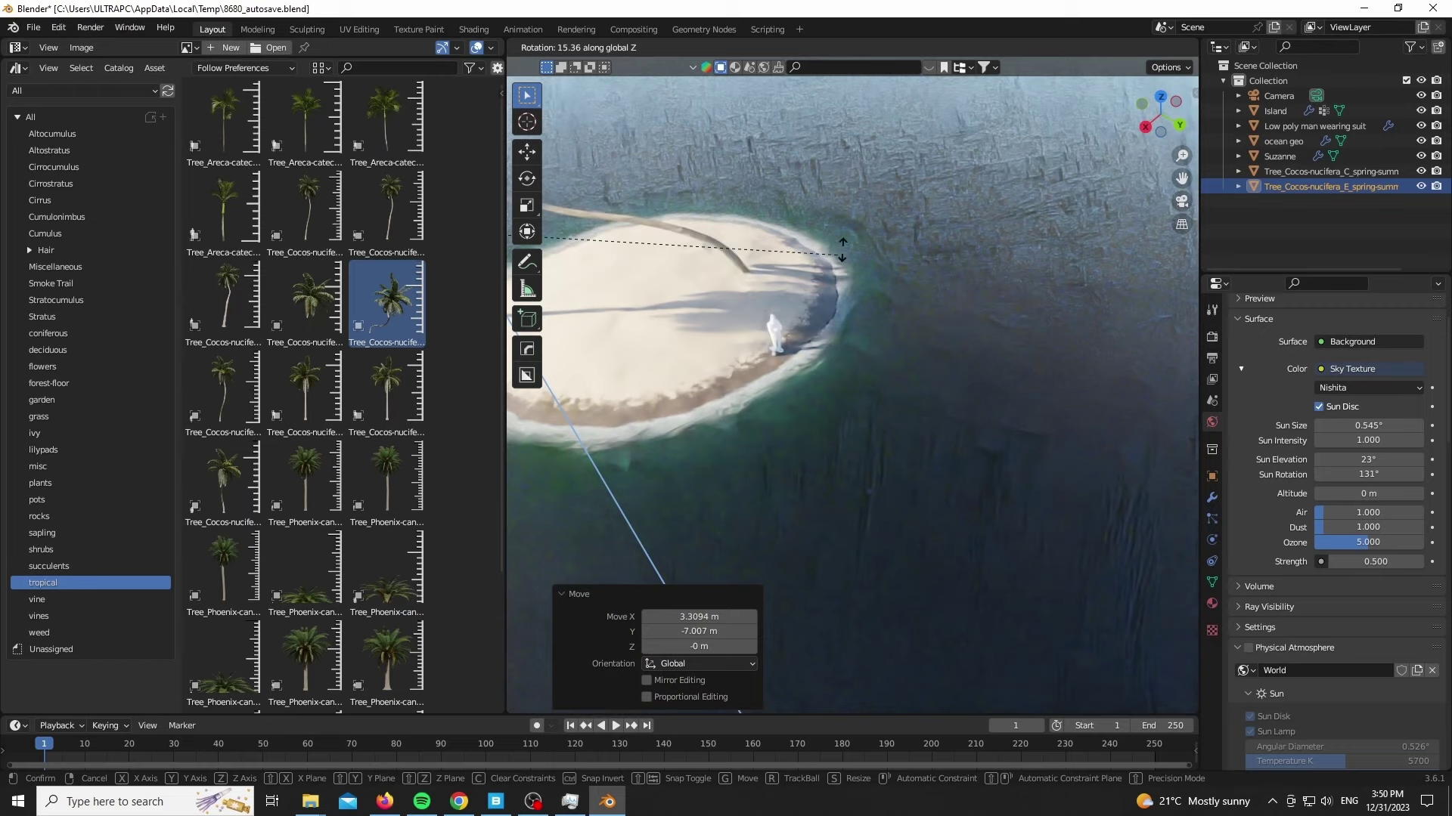
text(180)
key(Return)
Move the second palm about -12.2 m in X and 23.8 m in Y, scale it to 0.661 and adjust its horizontal position.
key(KP_0)
key(g)
click(1064, 370)
key(KP_0)
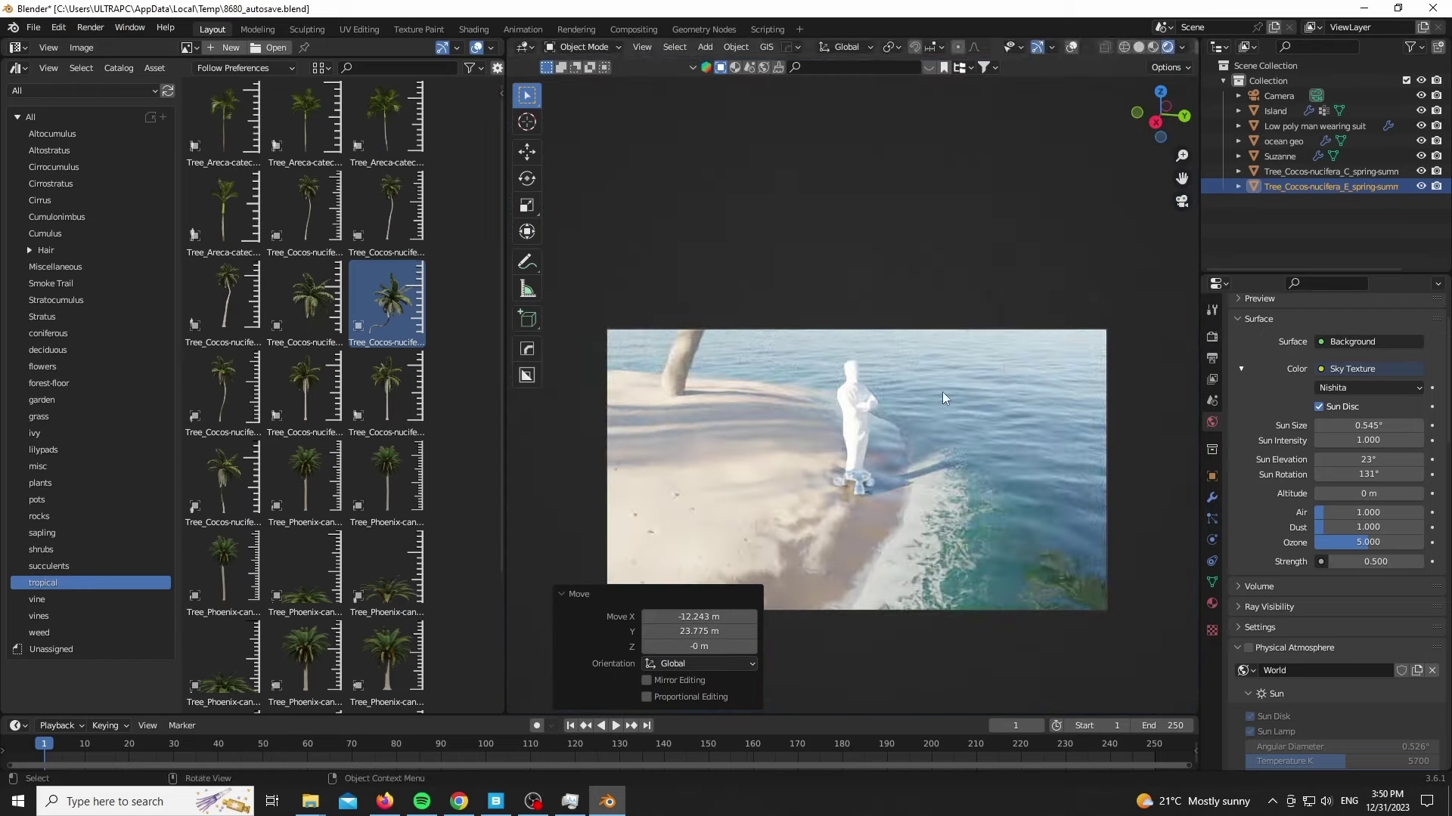
key(s)
click(1021, 412)
key(g)
key(shift+z)
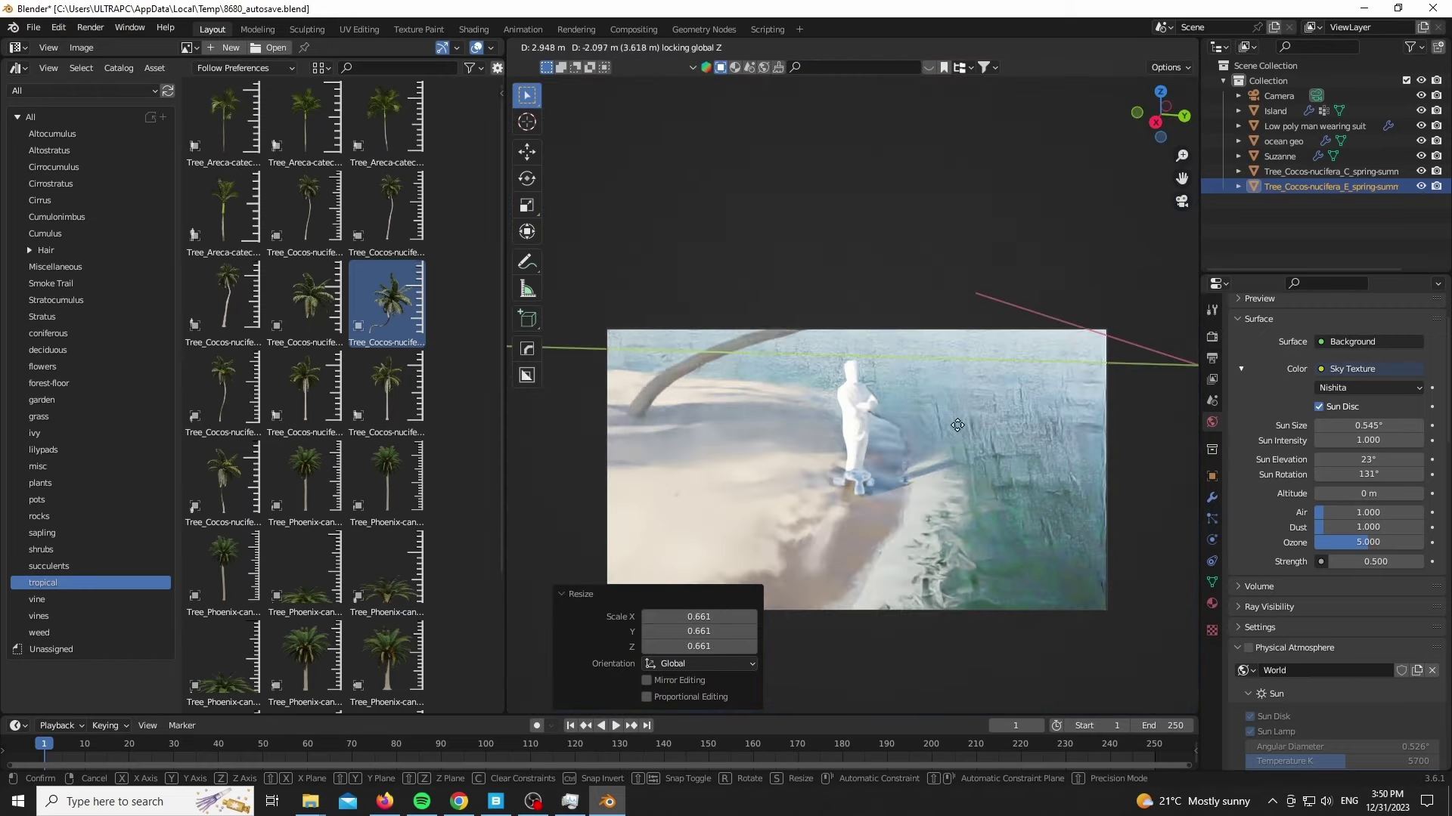
click(934, 428)
Rotate the second palm about 8° in the view and lower it about 1.48 m along Z.
key(r)
click(911, 446)
key(g)
key(z)
right_click(908, 447)
key(KP_0)
key(g)
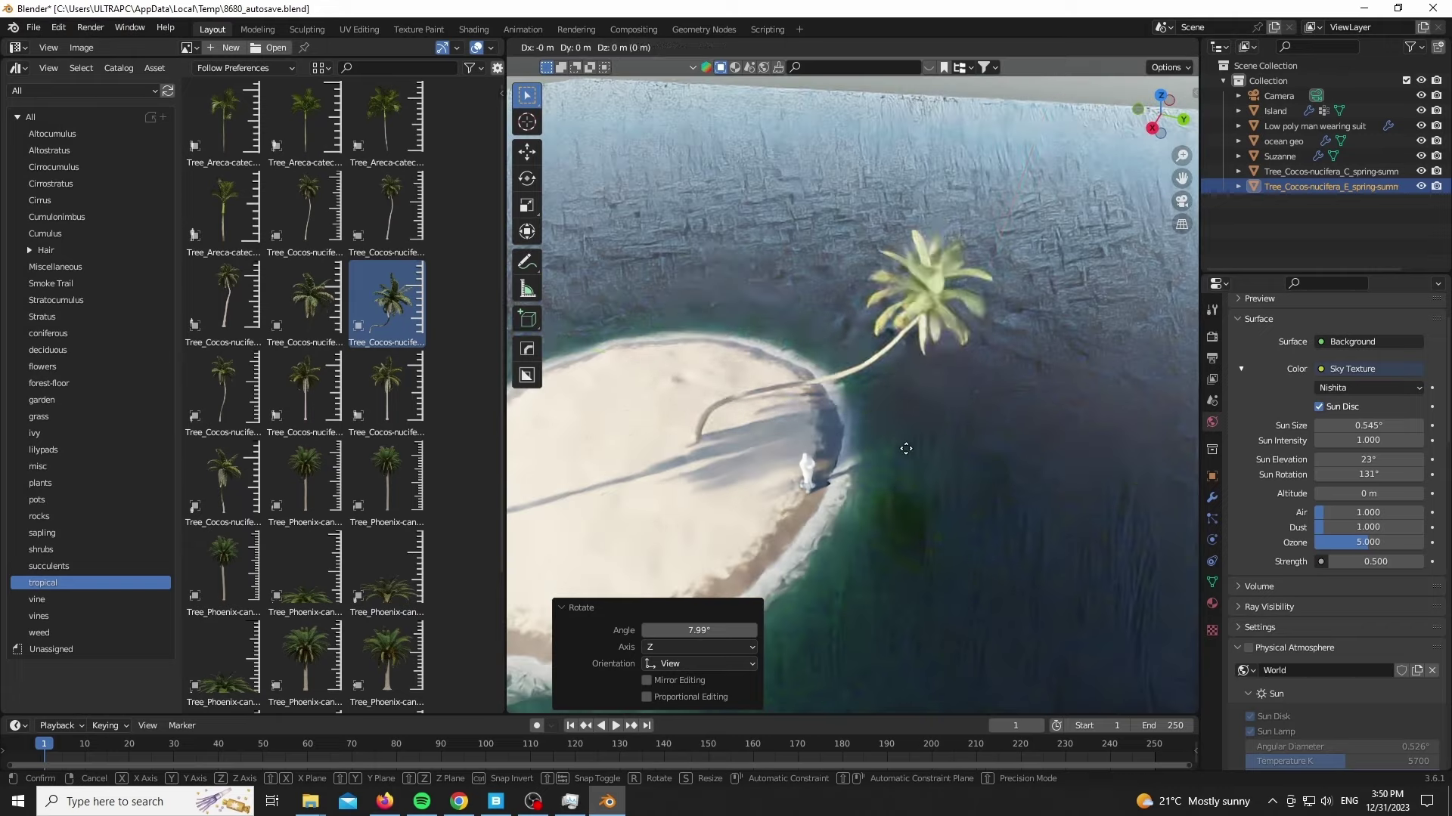
key(z)
key(Return)
Rotate and move the second palm in camera view so its fronds hang into the frame's upper edge.
key(KP_0)
key(r)
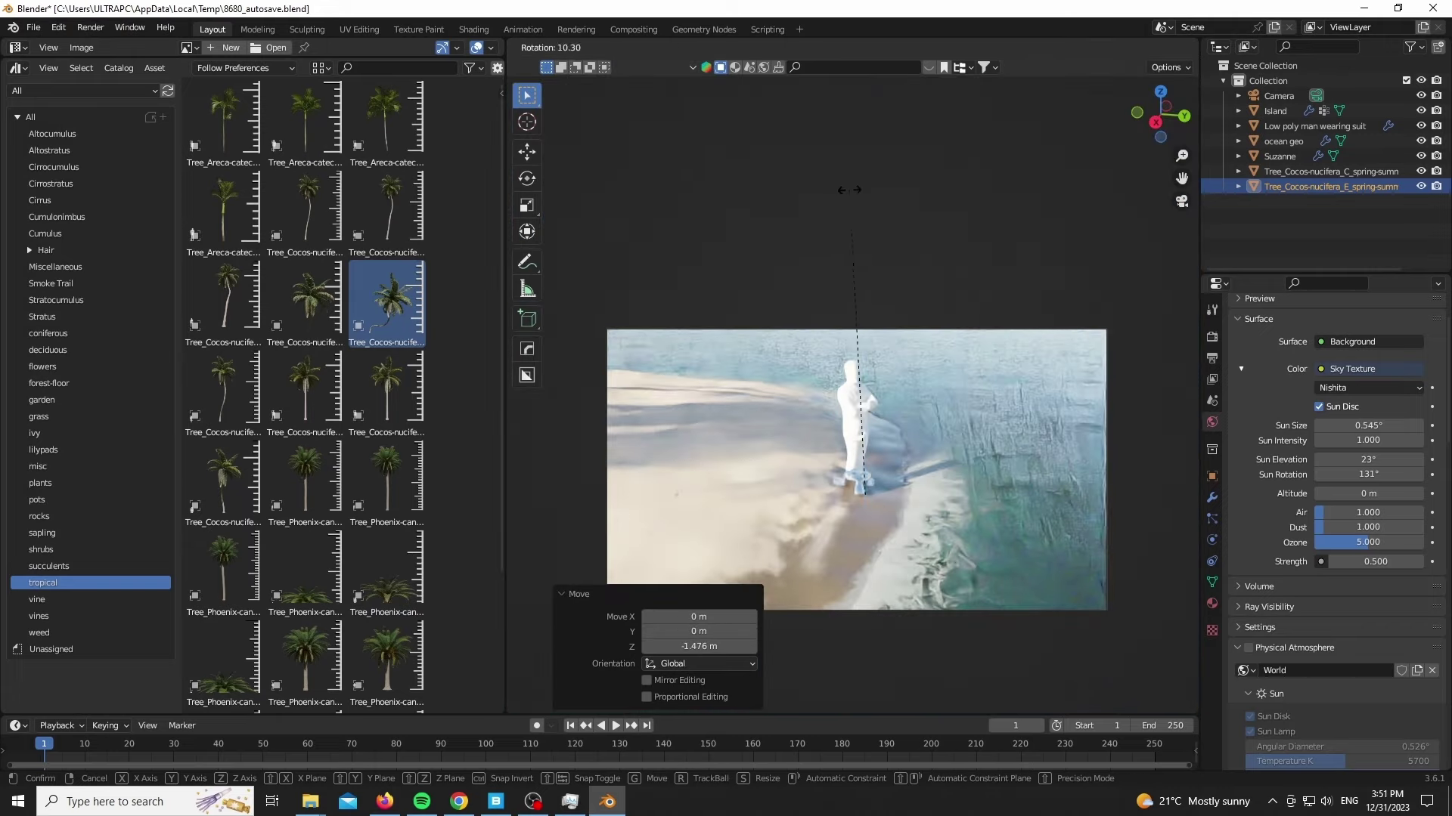
click(847, 191)
key(g)
click(803, 202)
Place the Tree_Phoenix-canariensis_F palm near the camera frame's left edge and scale it to 0.168.
scroll(302, 401, down, 5)
drag(228, 505, 752, 469)
key(s)
key(Return)
Browse the shrubs and grass assets and place Grass_Juncus-leopoldii_D on the sand.
click(41, 550)
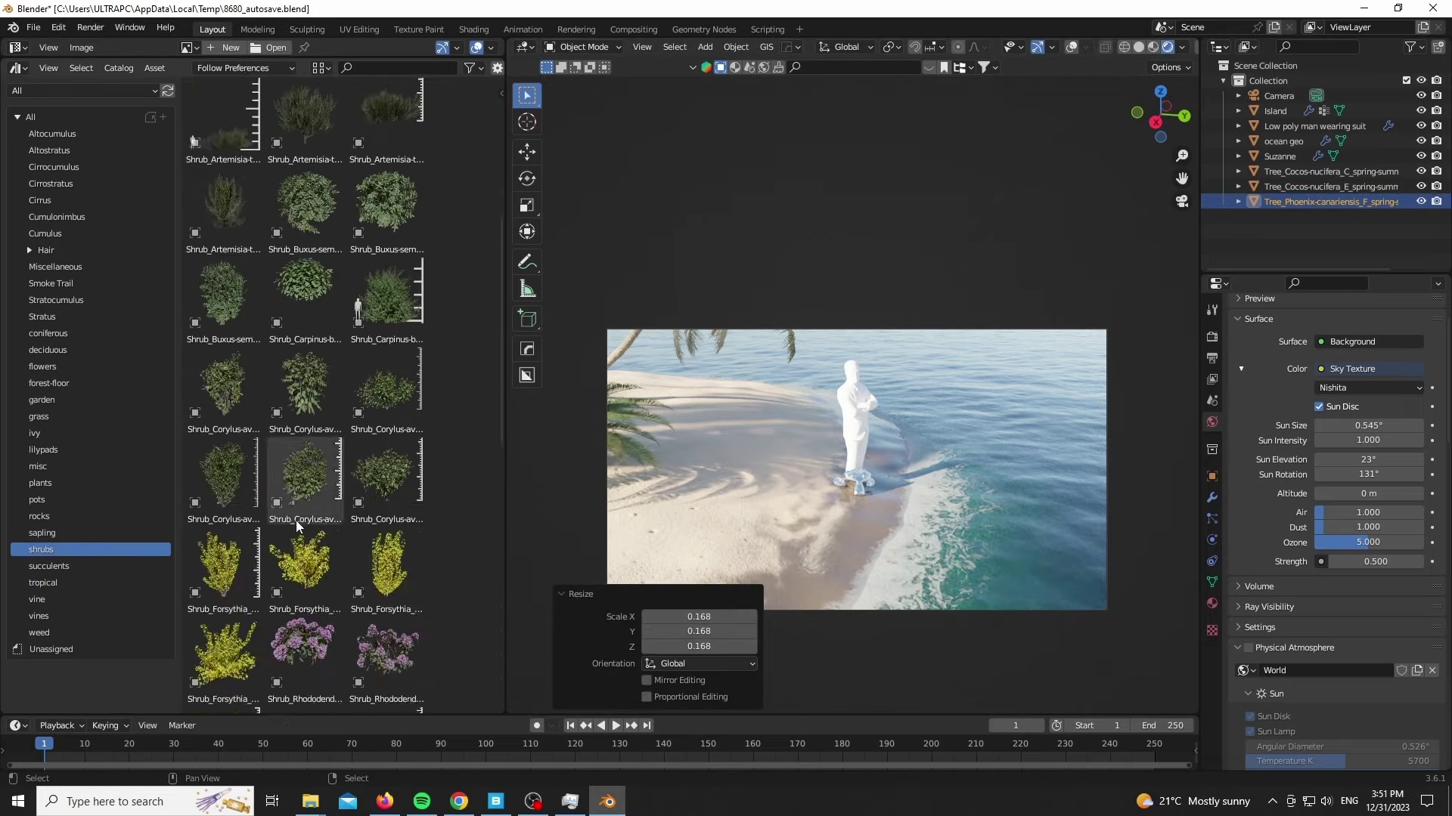
scroll(296, 520, down, 3)
click(38, 417)
scroll(317, 393, down, 5)
drag(224, 430, 828, 561)
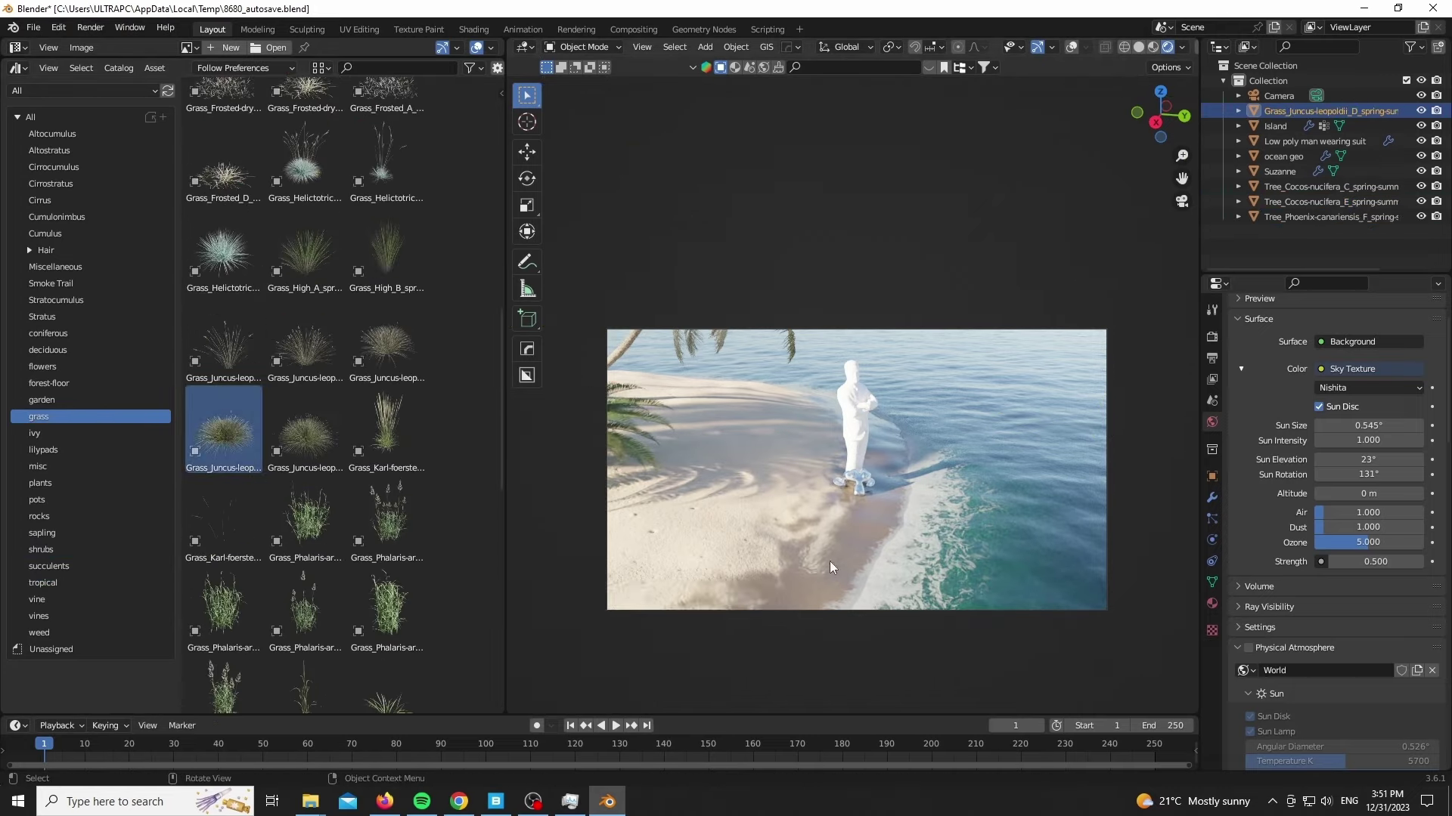
Scale up the grass clump and move it to the left foreground of the camera frame, below the palm fronds.
key(s)
click(557, 544)
scroll(552, 552, up, 5)
key(g)
click(742, 472)
Make a linked duplicate of the grass about -4.03 m in X and -1.97 m in Y, and adjust its height on the sand.
scroll(742, 473, down, 2)
key(alt+d)
click(849, 233)
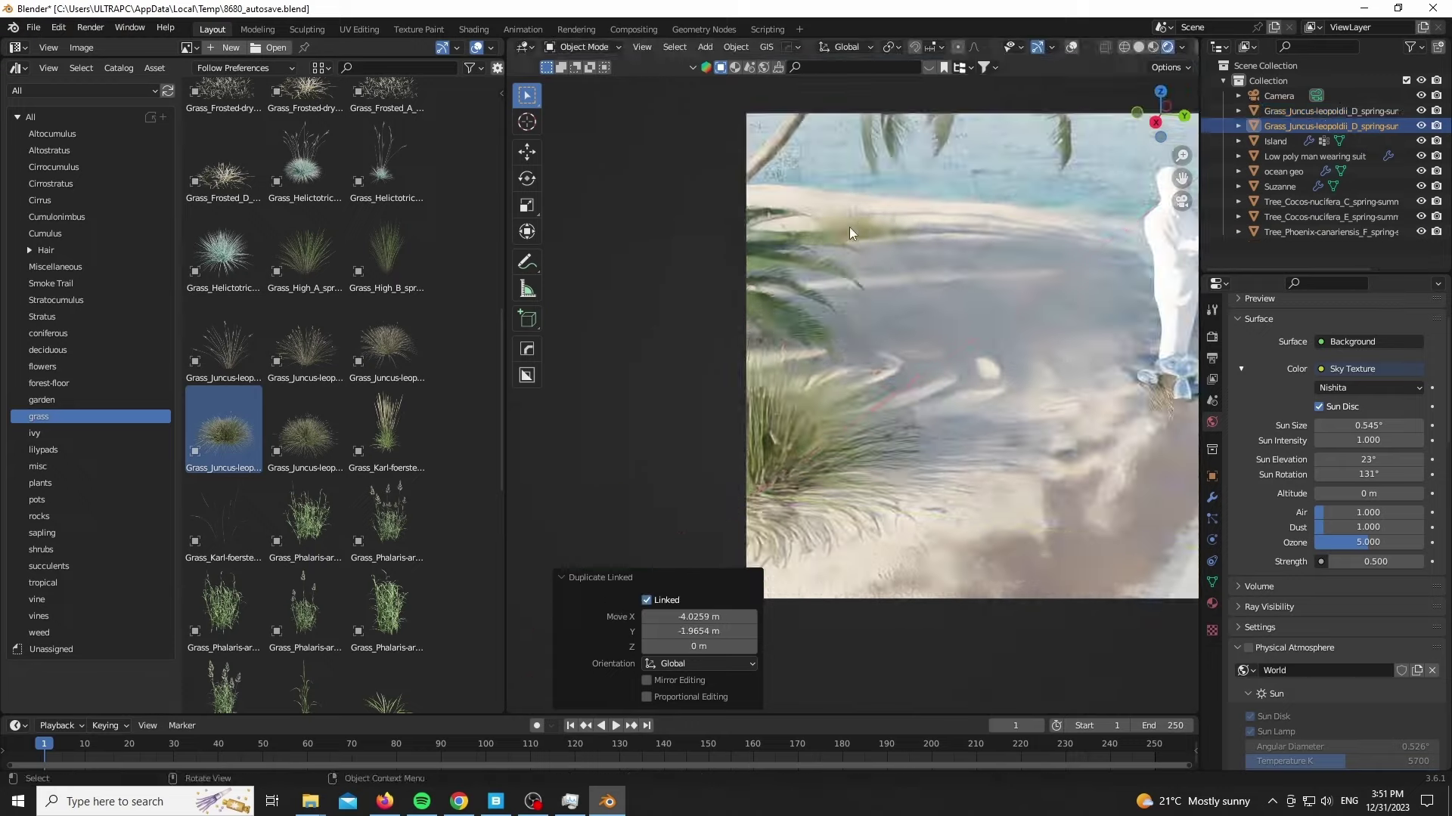
scroll(849, 233, up, 5)
key(g)
key(z)
click(846, 261)
Raise the foreground grass clump about 0.1 m along Z to sit correctly on the sand.
scroll(843, 264, down, 5)
click(747, 488)
scroll(749, 491, up, 4)
key(g)
key(z)
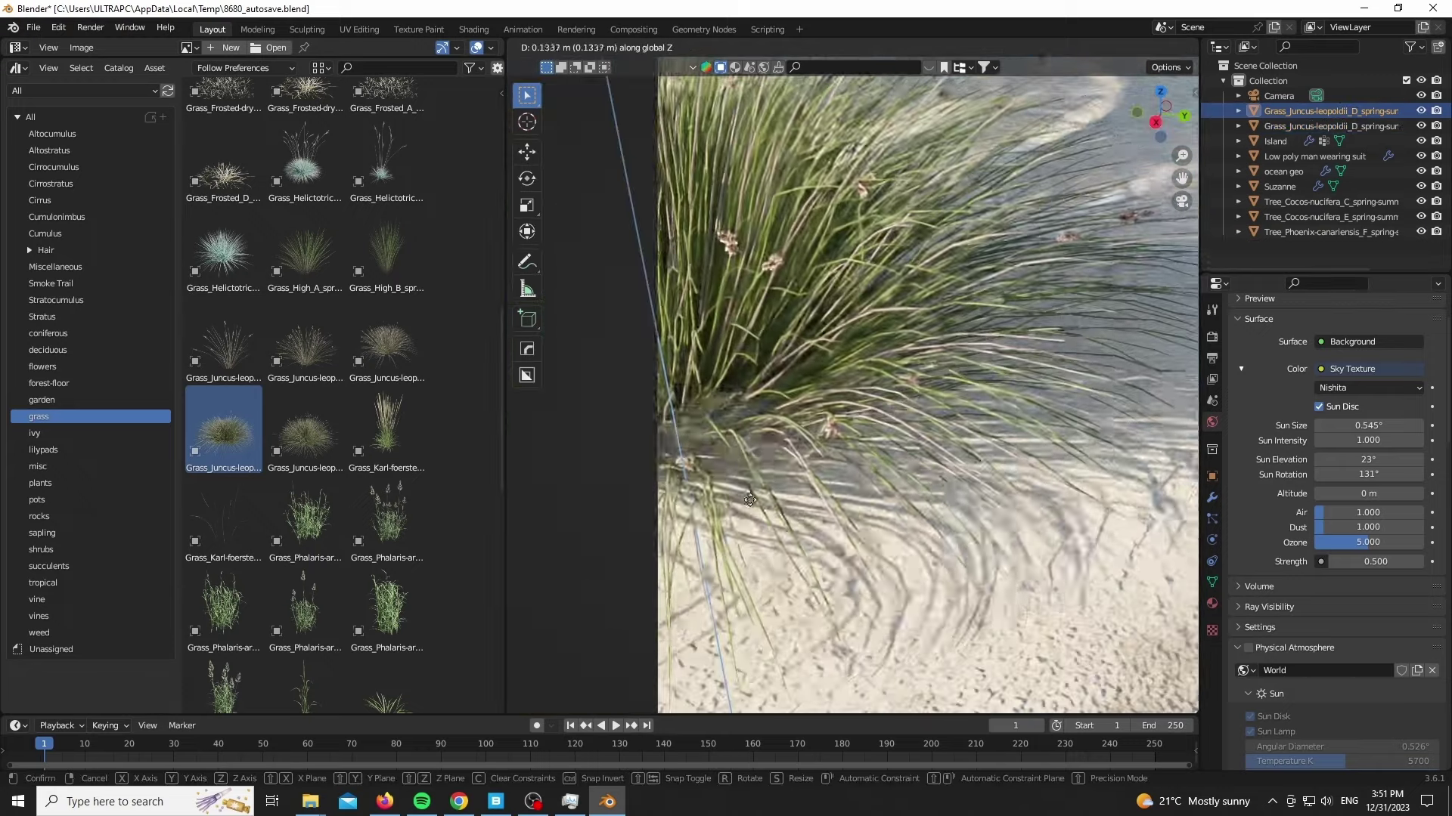
click(750, 500)
Add Grass_Juncus-leopoldii_C, scale it and move it about -1.31 m in X and -2.24 m in Y beside the far grass clump.
scroll(750, 500, down, 5)
scroll(376, 205, down, 4)
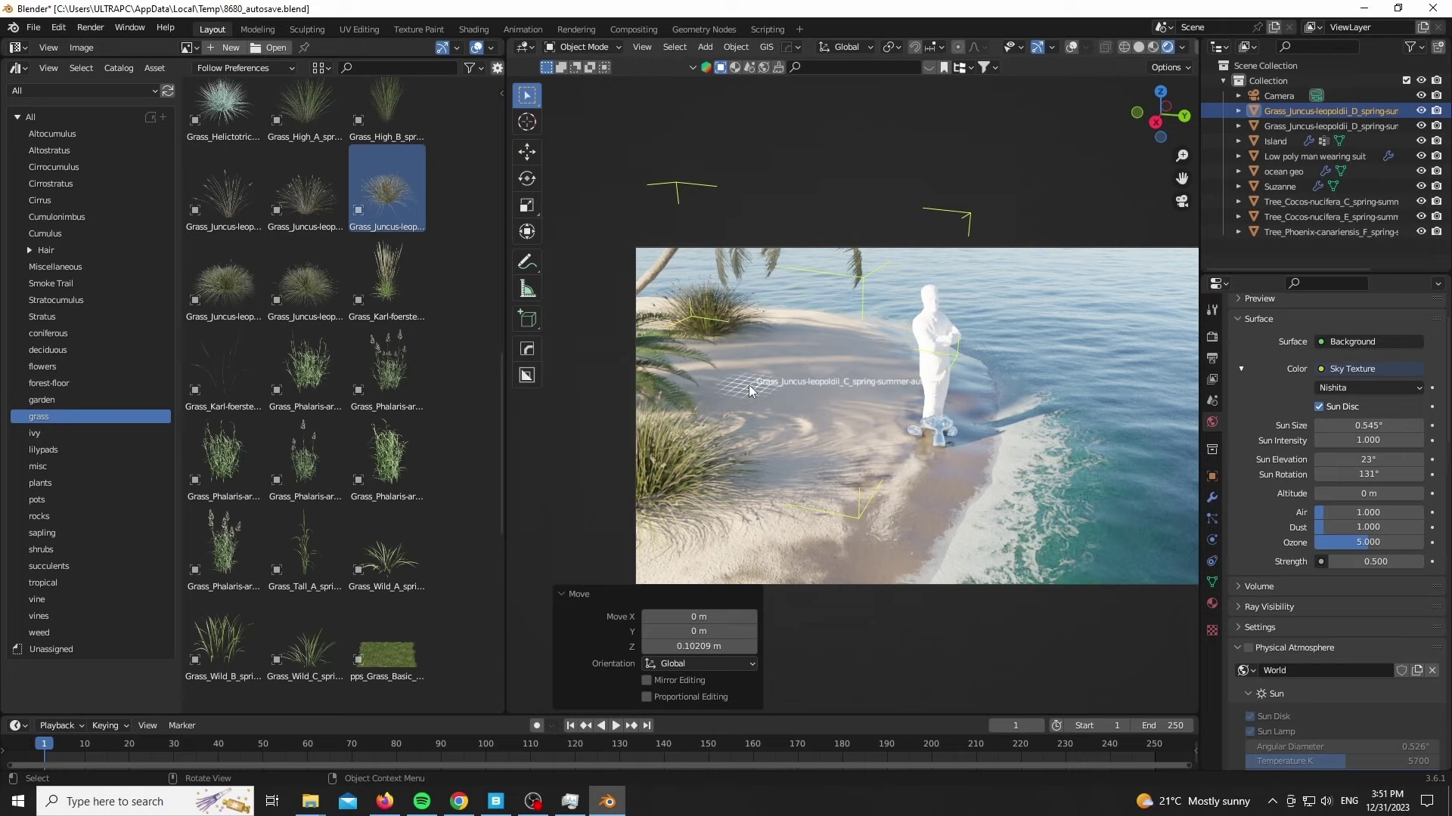
drag(748, 384, 751, 387)
key(s)
click(776, 415)
scroll(771, 408, up, 5)
key(g)
key(shift+z)
click(597, 265)
scroll(343, 336, down, 4)
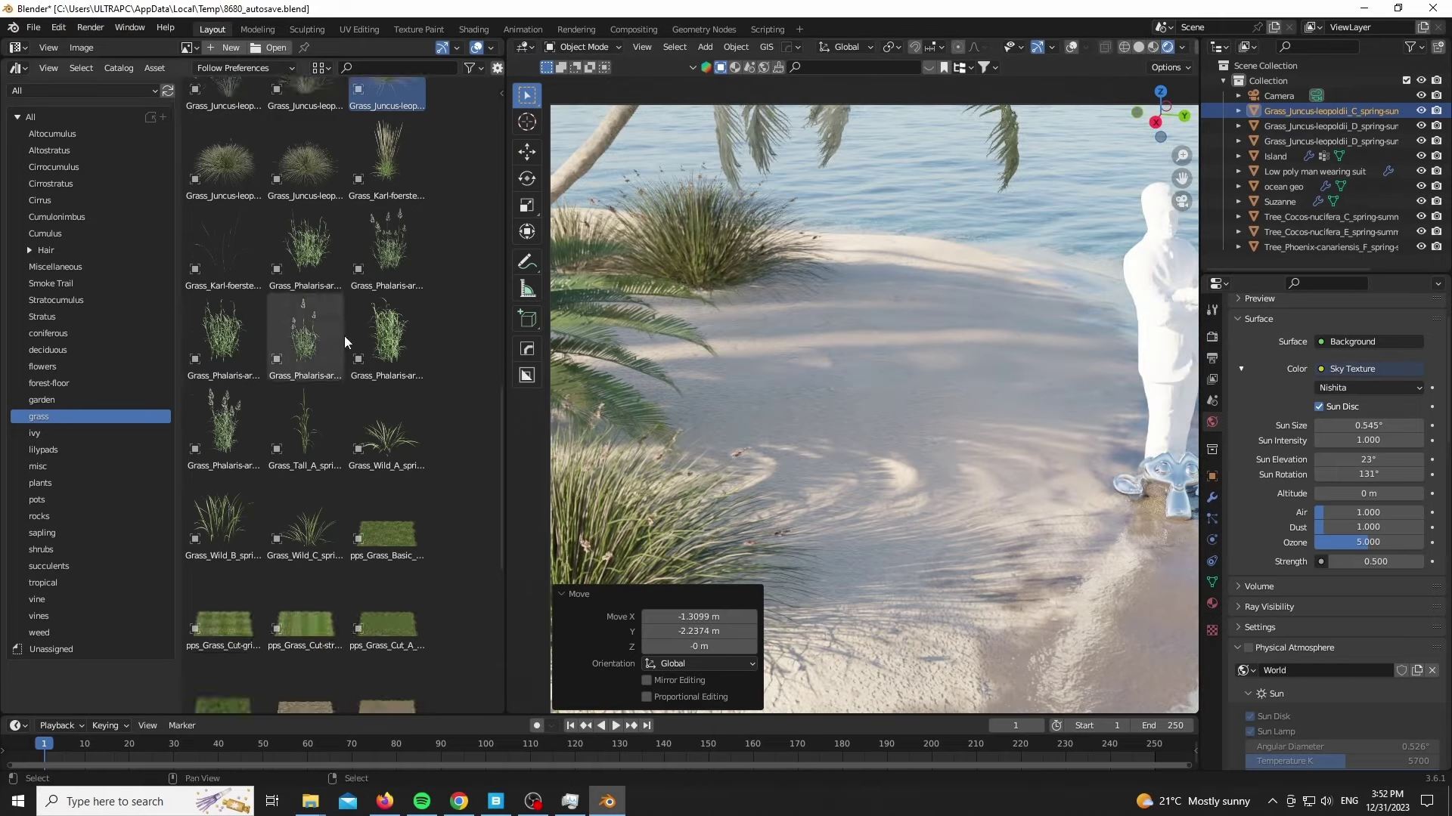
Widen the viewport, search the online asset library for "beach" and filter the results.
drag(506, 332, 23, 302)
scroll(488, 227, down, 4)
click(710, 68)
click(623, 68)
text(beach)
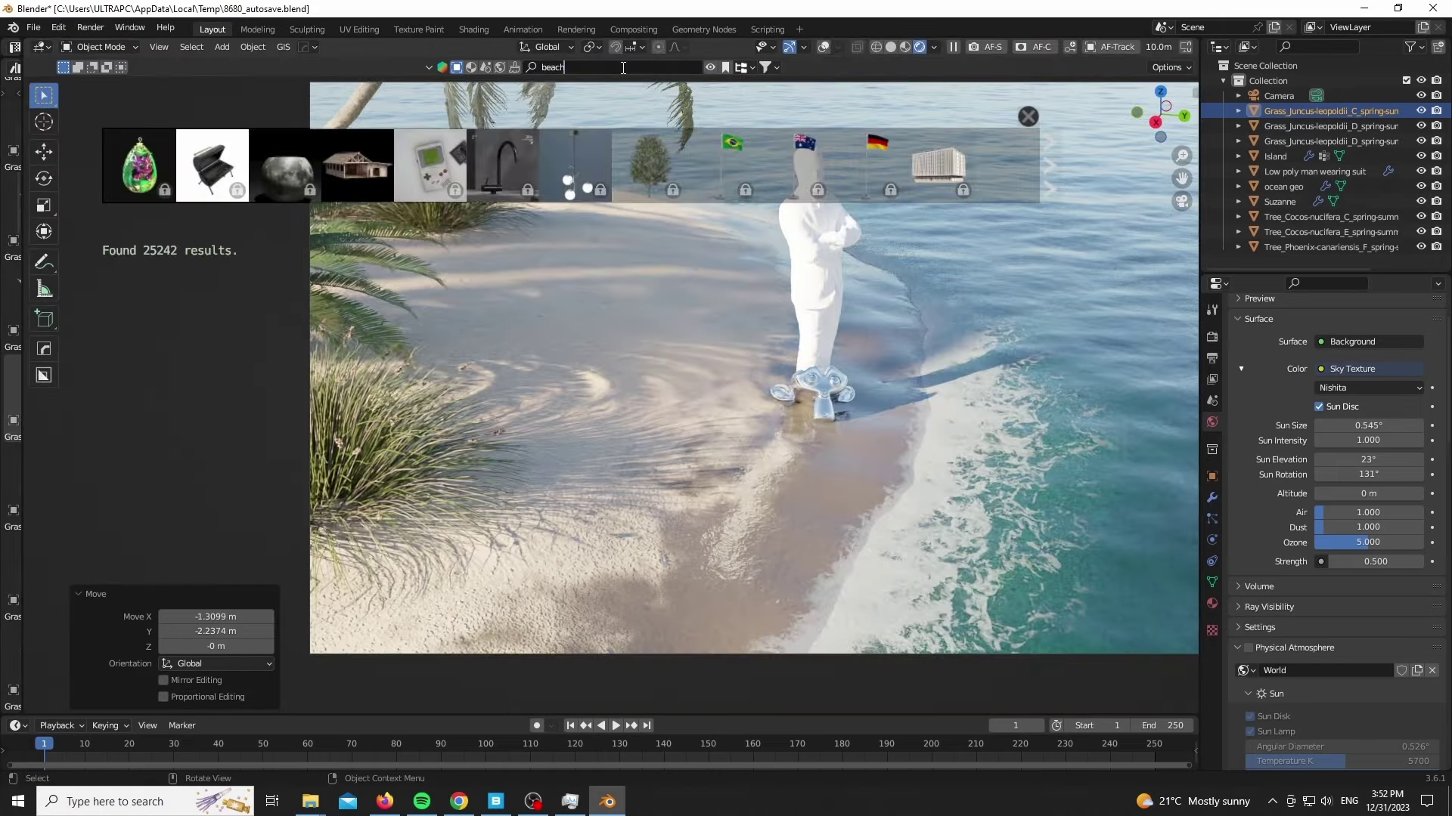
key(Return)
click(765, 67)
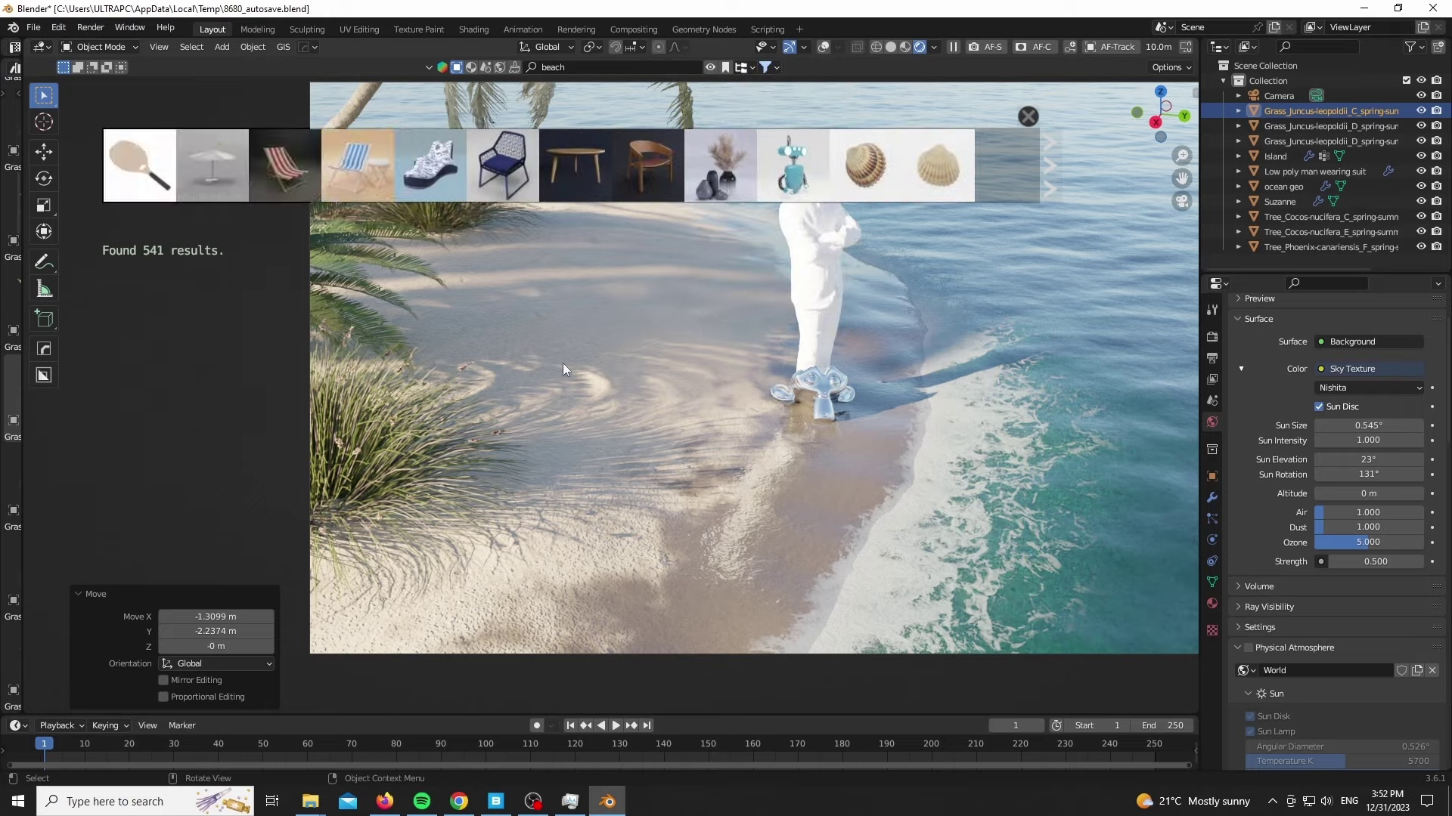
Place the red-striped Beach Folding Chair on the sand behind the man and try rotating around the vertical axis.
drag(284, 165, 629, 340)
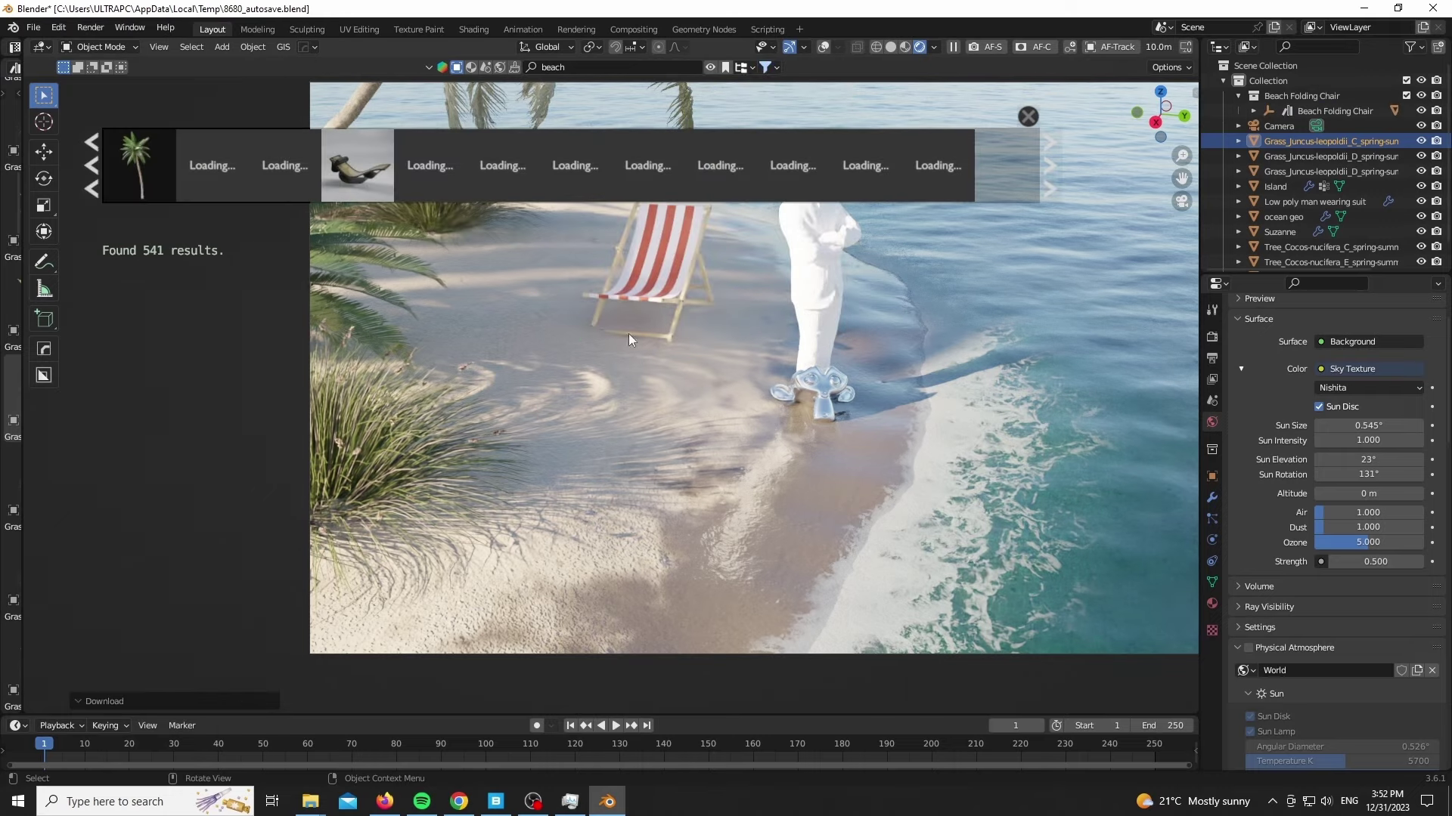
key(r)
key(z)
right_click(797, 567)
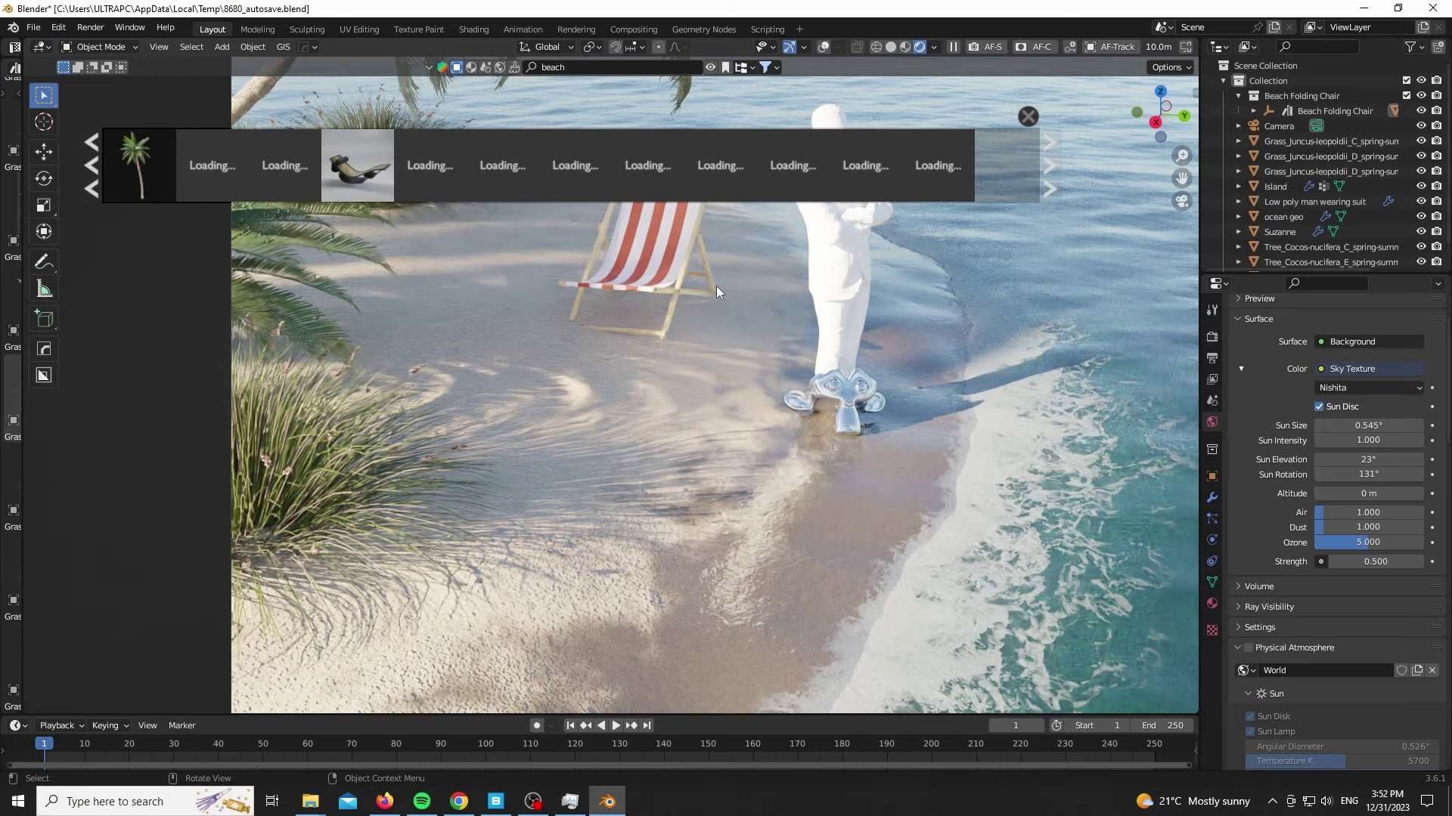
Rotate the Beach Folding Chair around Z to angle it beside the man and adjust its height on the sand.
key(r)
key(z)
click(742, 683)
scroll(726, 386, down, 1)
key(g)
key(z)
click(730, 261)
Tilt the folding chair about -18.9° around X, adjust its height along Z and refine the tilt to match the sand slope.
scroll(732, 248, up, 3)
key(r)
key(x)
click(745, 276)
key(g)
key(z)
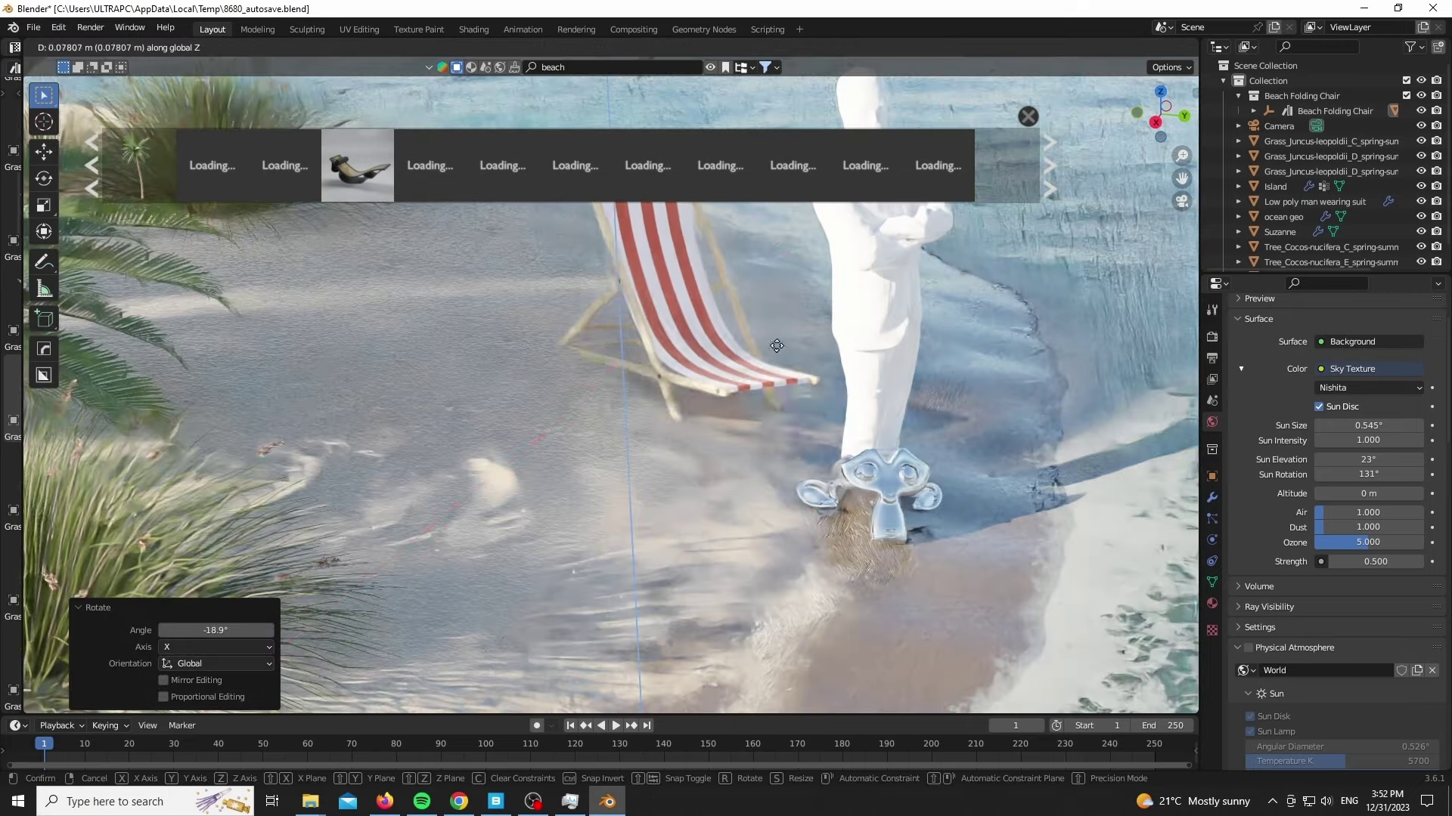
click(764, 378)
key(r)
key(x)
click(765, 370)
scroll(766, 363, down, 4)
Review the Color Management and world sky texture settings against the ocean and shoreline in the camera view.
click(847, 253)
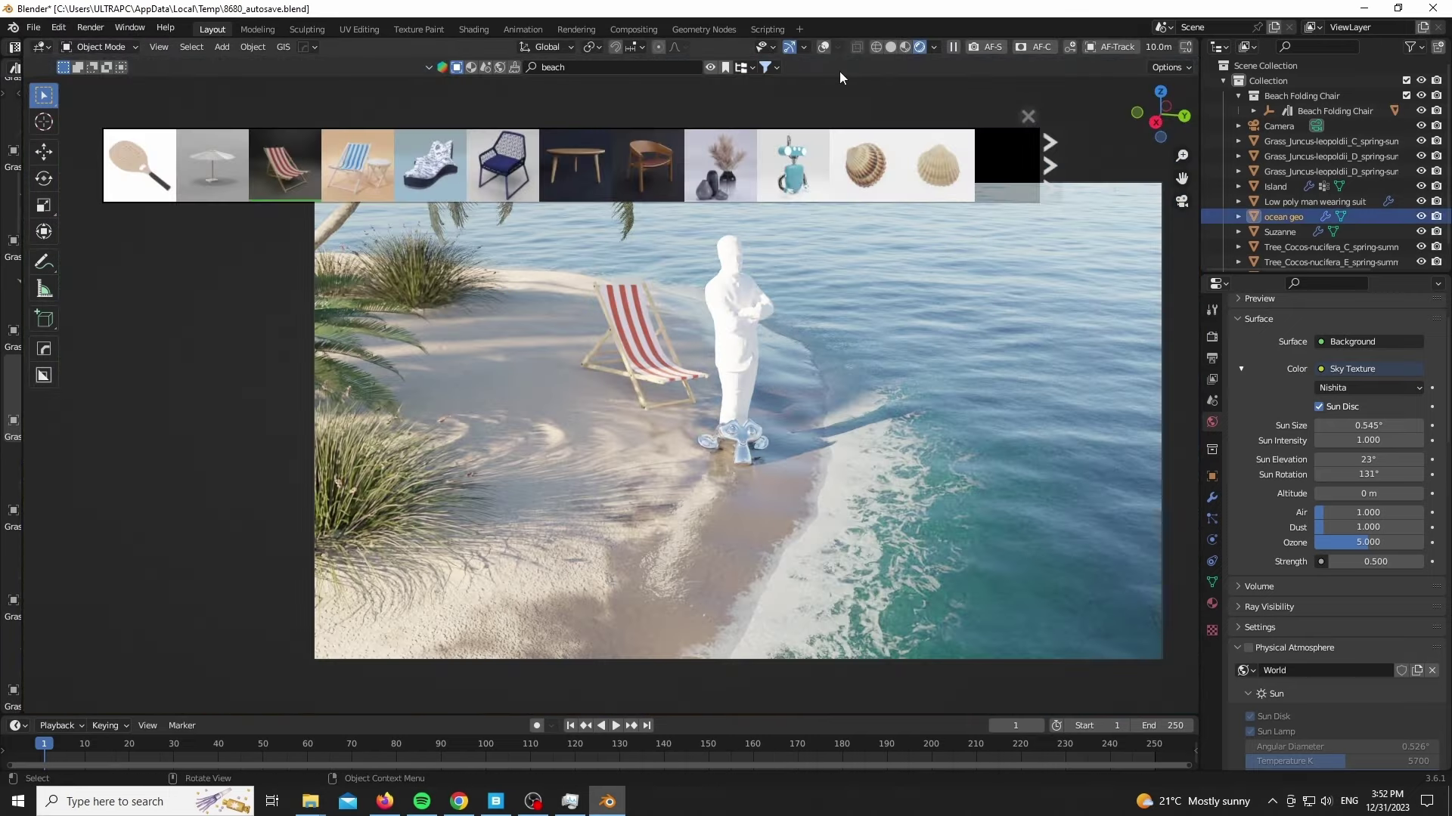
click(1212, 337)
scroll(1246, 665, down, 10)
scroll(706, 533, up, 5)
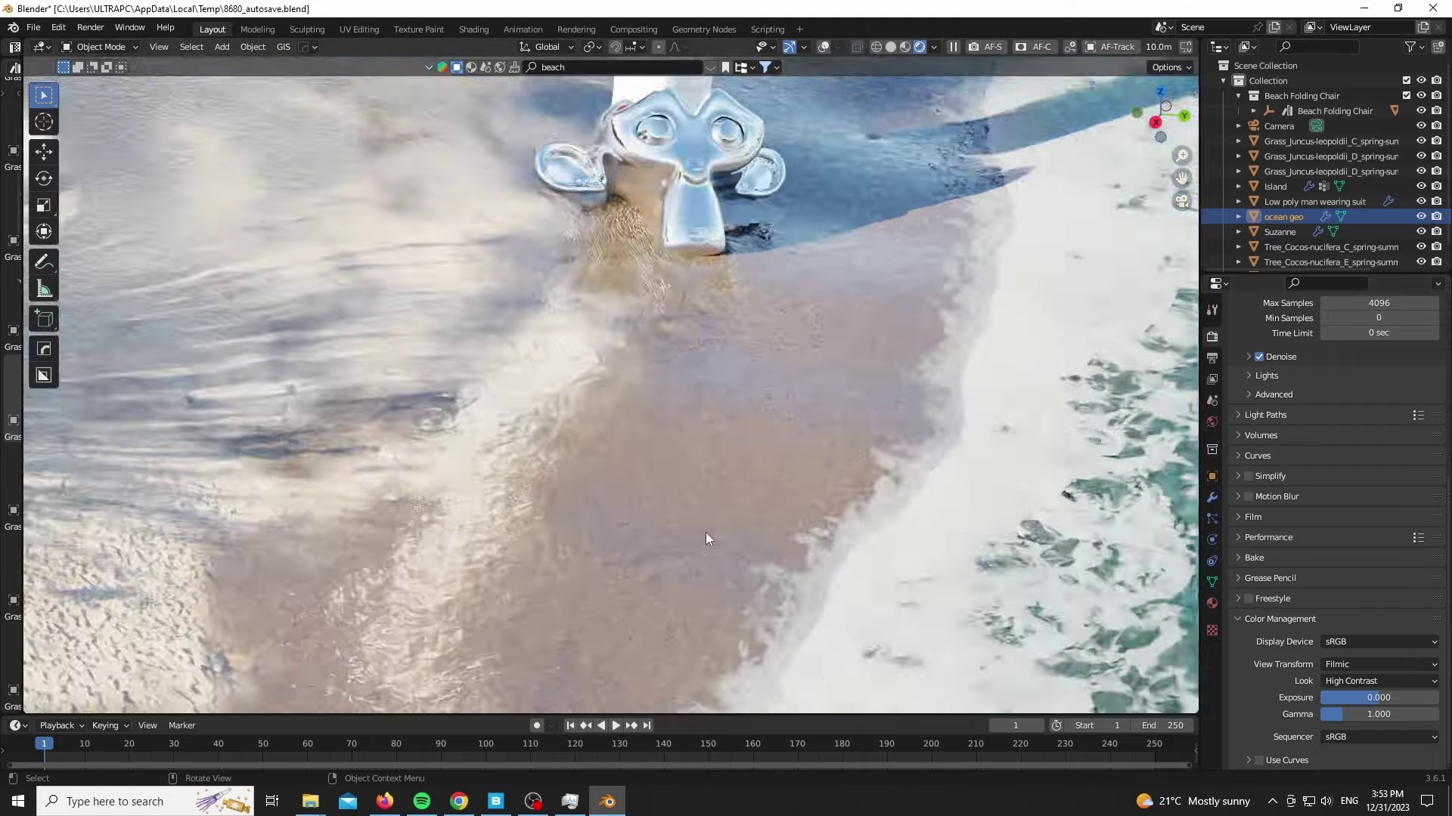
click(705, 532)
scroll(705, 521, down, 3)
click(1212, 422)
scroll(1361, 509, up, 4)
mouse_move(1368, 396)
mouse_down()
mouse_move(1278, 398)
mouse_move(1358, 398)
mouse_up()
scroll(718, 534, up, 2)
scroll(623, 483, down, 4)
Display the Photographer camera settings in the viewport sidebar.
shift+middle_drag(849, 167, 830, 275)
scroll(828, 271, down, 1)
key(n)
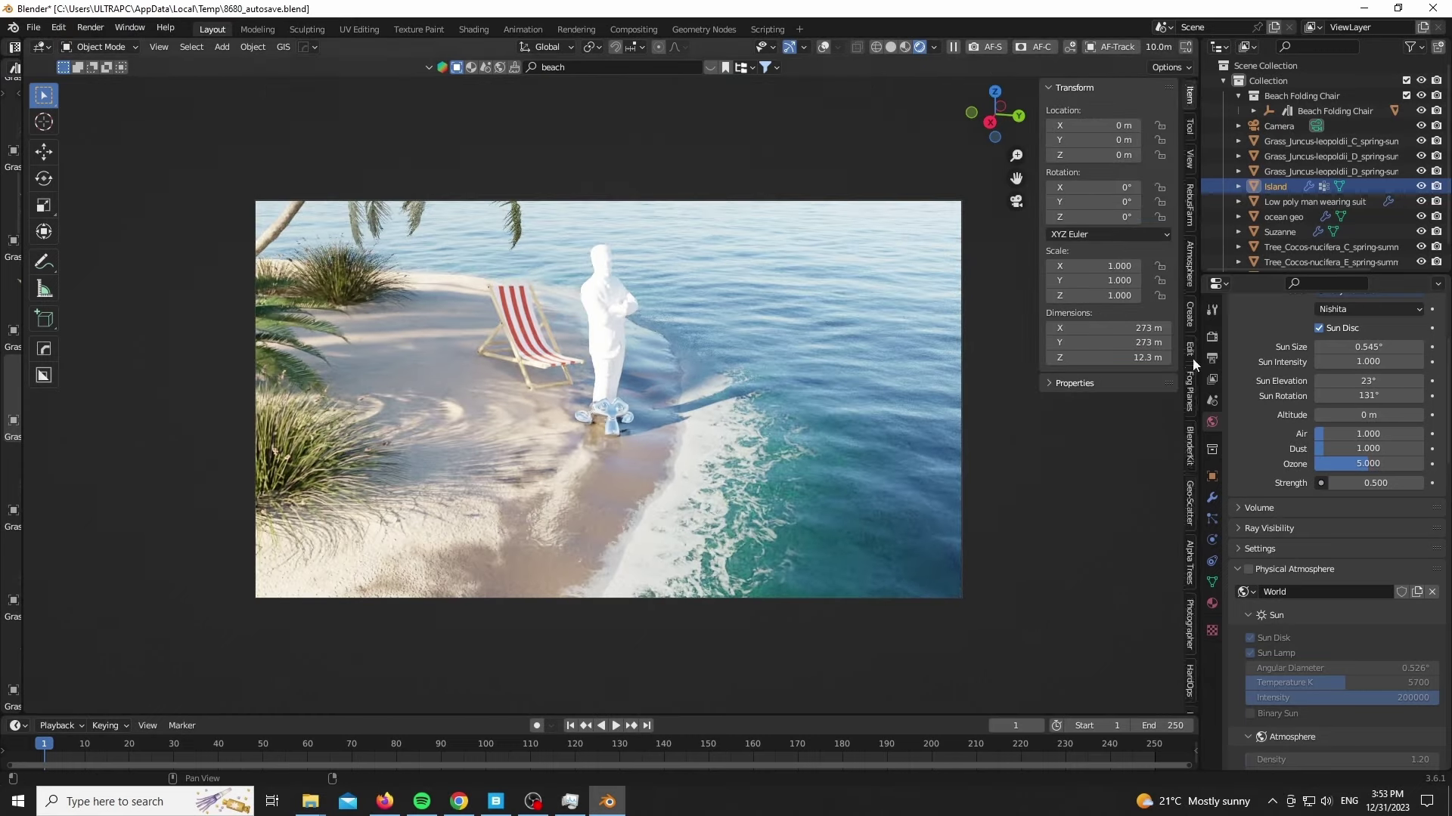
click(1191, 684)
click(1190, 370)
drag(1039, 274, 987, 343)
Focus the camera at about 6 m on the monkey head by the man's feet and enable depth of field at f/2.8.
click(616, 409)
click(1005, 323)
scroll(605, 605, up, 3)
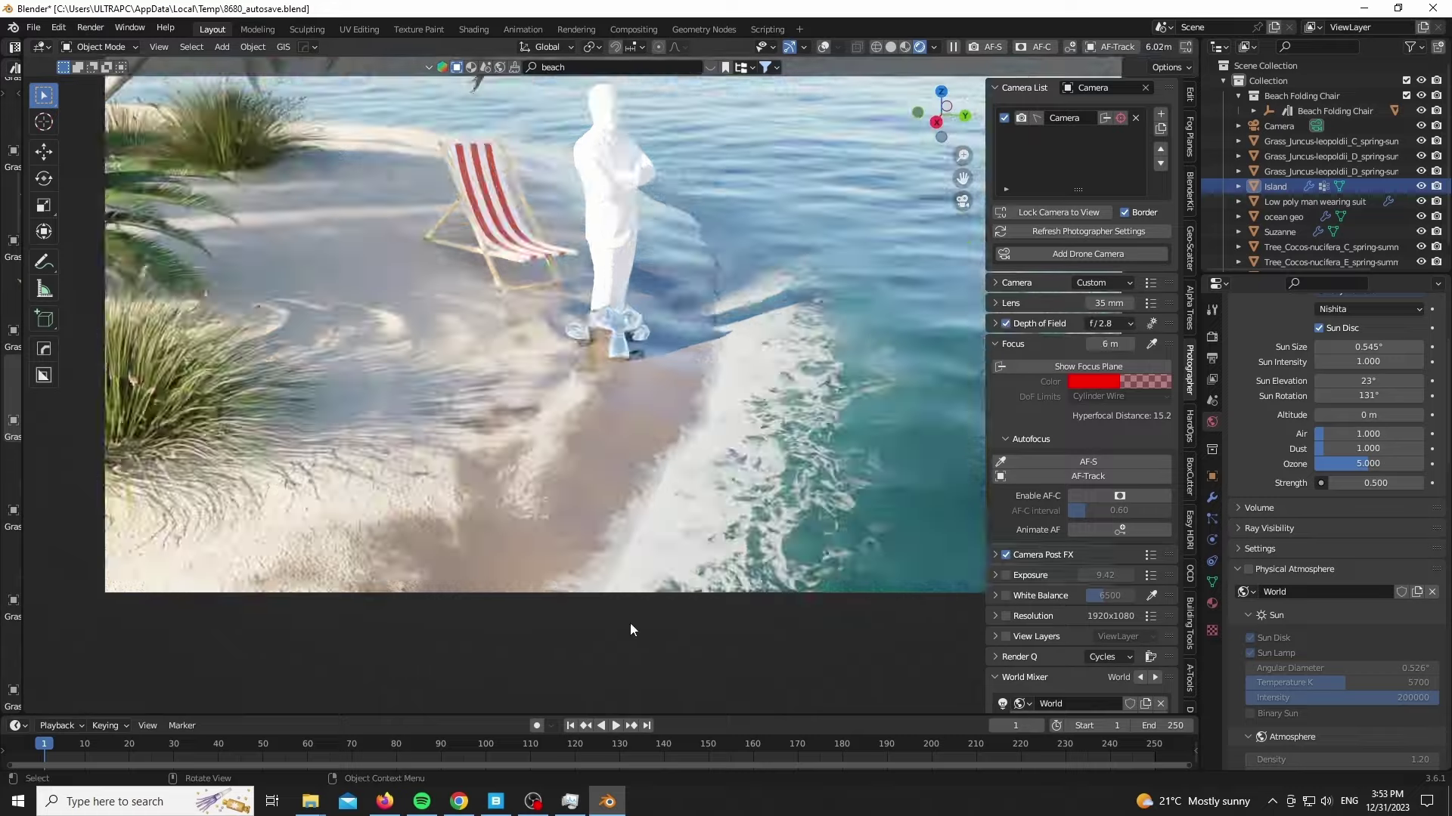
scroll(629, 623, down, 2)
scroll(590, 597, up, 3)
Show the Island material's shader nodes in a widened editor beside the viewport.
drag(23, 378, 309, 378)
click(18, 68)
click(57, 210)
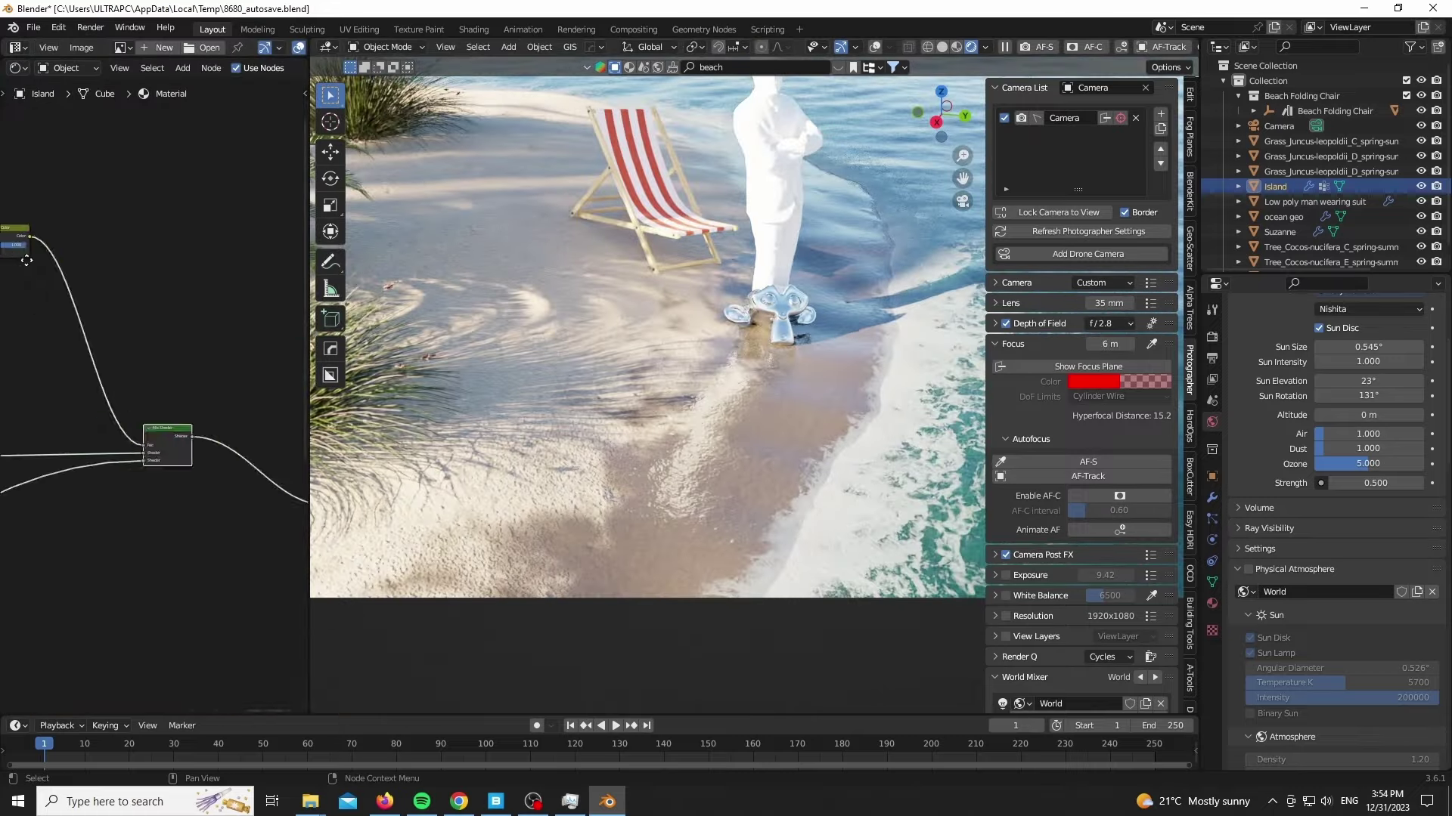
scroll(162, 317, up, 5)
Give the Island material's semi-transparent Principled BSDF a grey emission colour with an Emission Strength of 9.
click(151, 341)
drag(255, 165, 256, 128)
drag(151, 363, 182, 362)
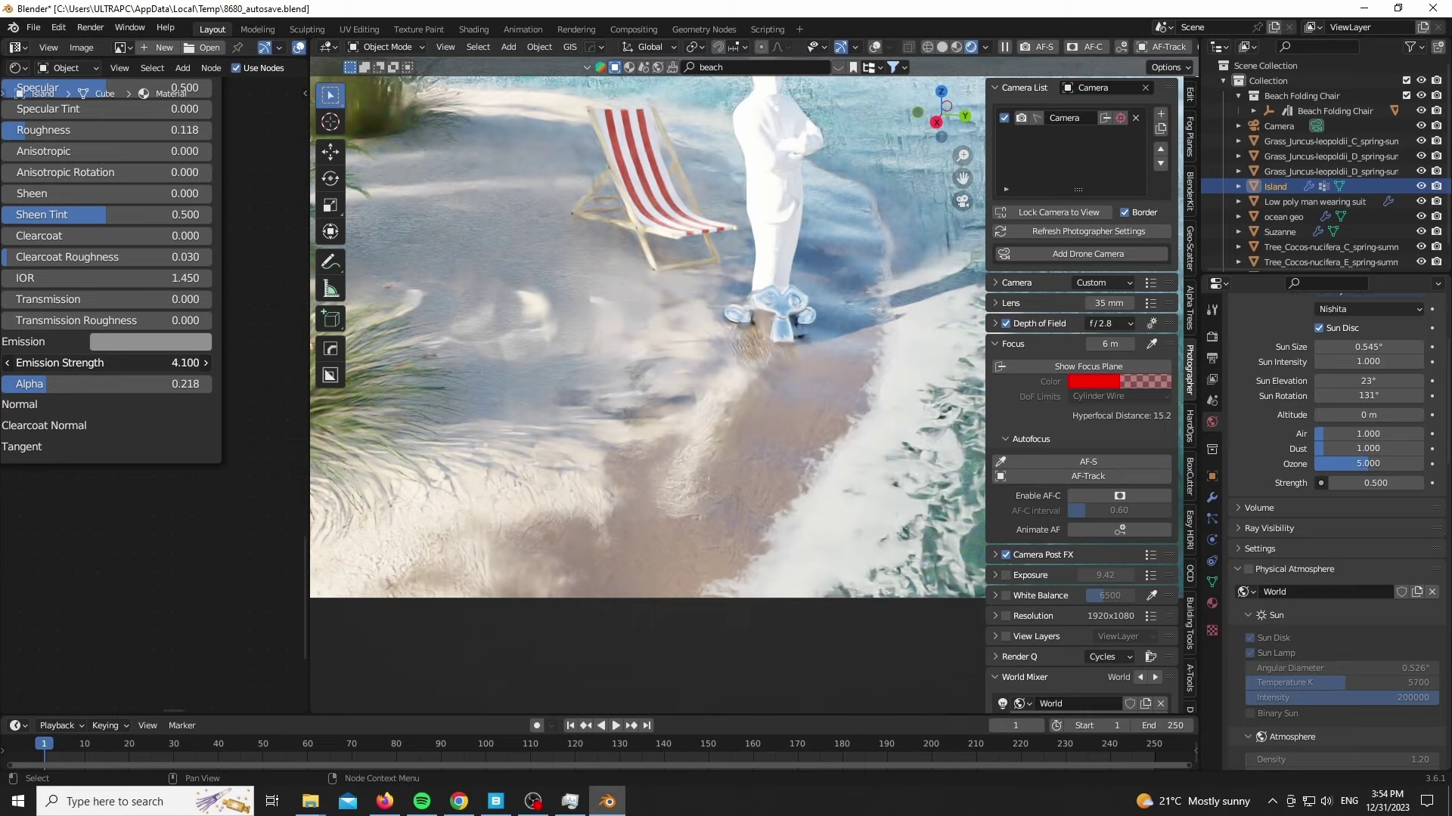
scroll(505, 576, down, 5)
scroll(120, 550, down, 6)
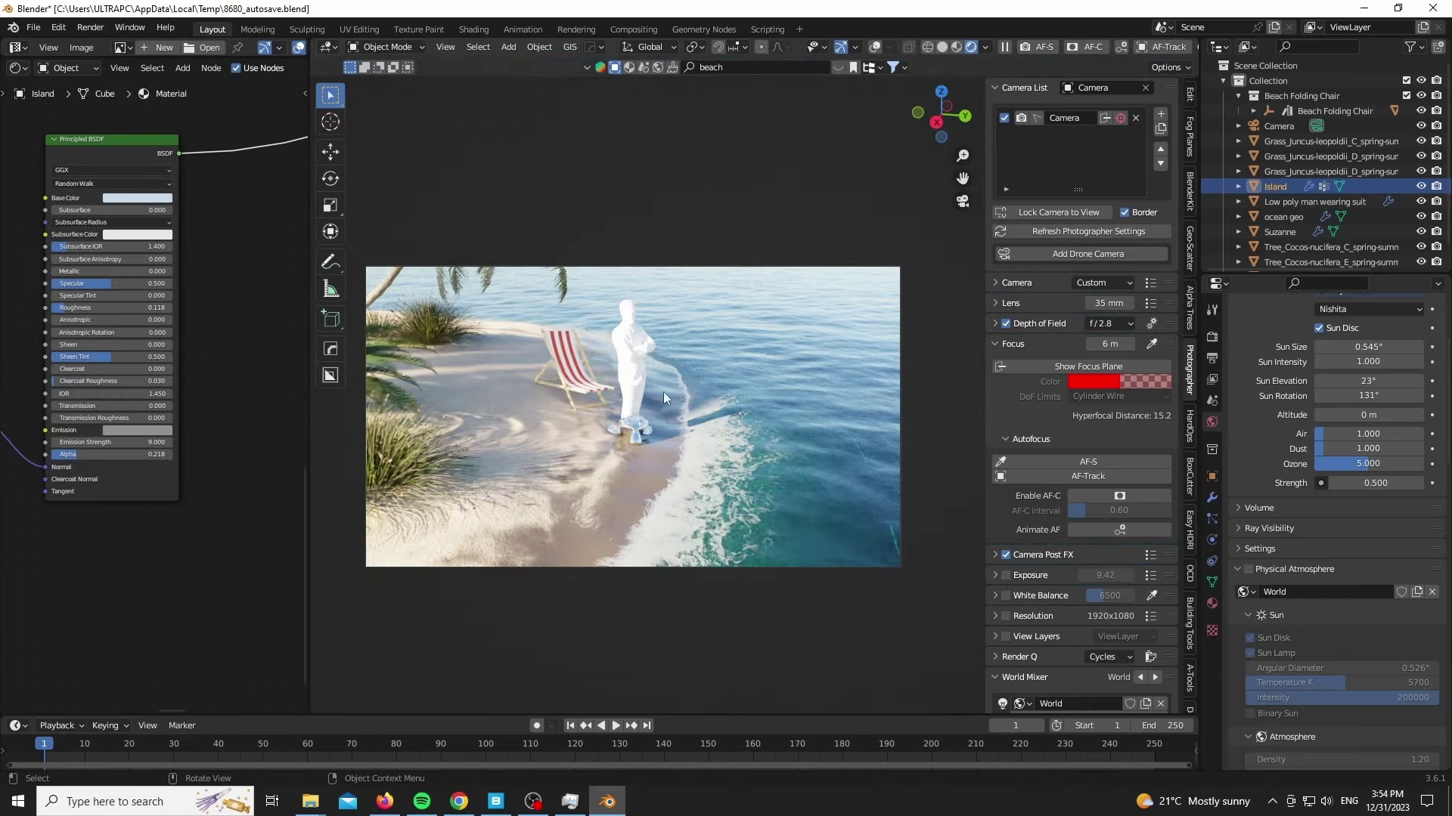
scroll(703, 423, up, 8)
scroll(707, 460, down, 8)
Set the emission colour of the ocean geo material's Principled BSDF to grey and inspect the foam along the shoreline.
click(750, 387)
middle_drag(288, 482, 225, 397)
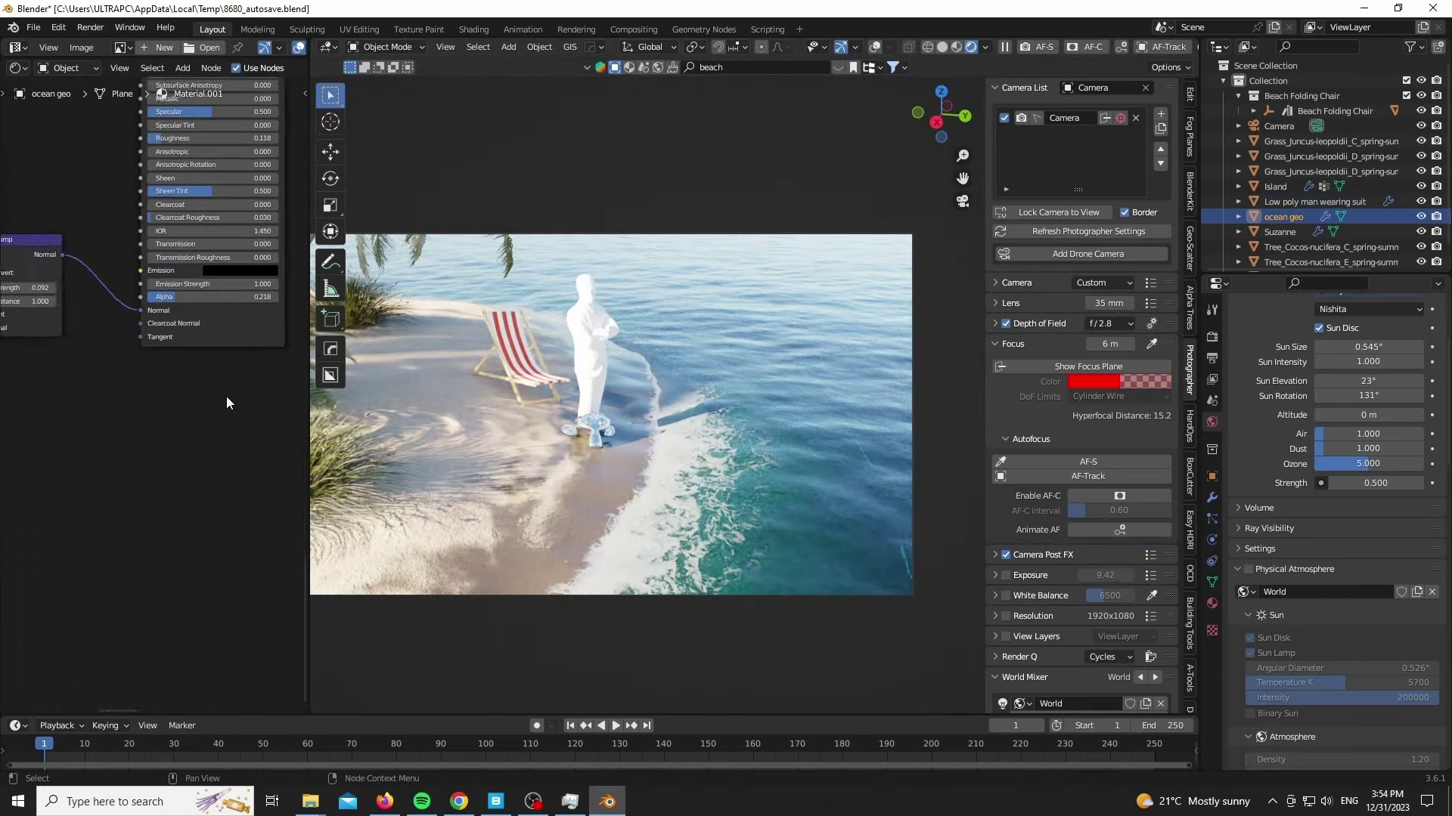
scroll(225, 397, up, 3)
click(185, 321)
drag(282, 166, 283, 118)
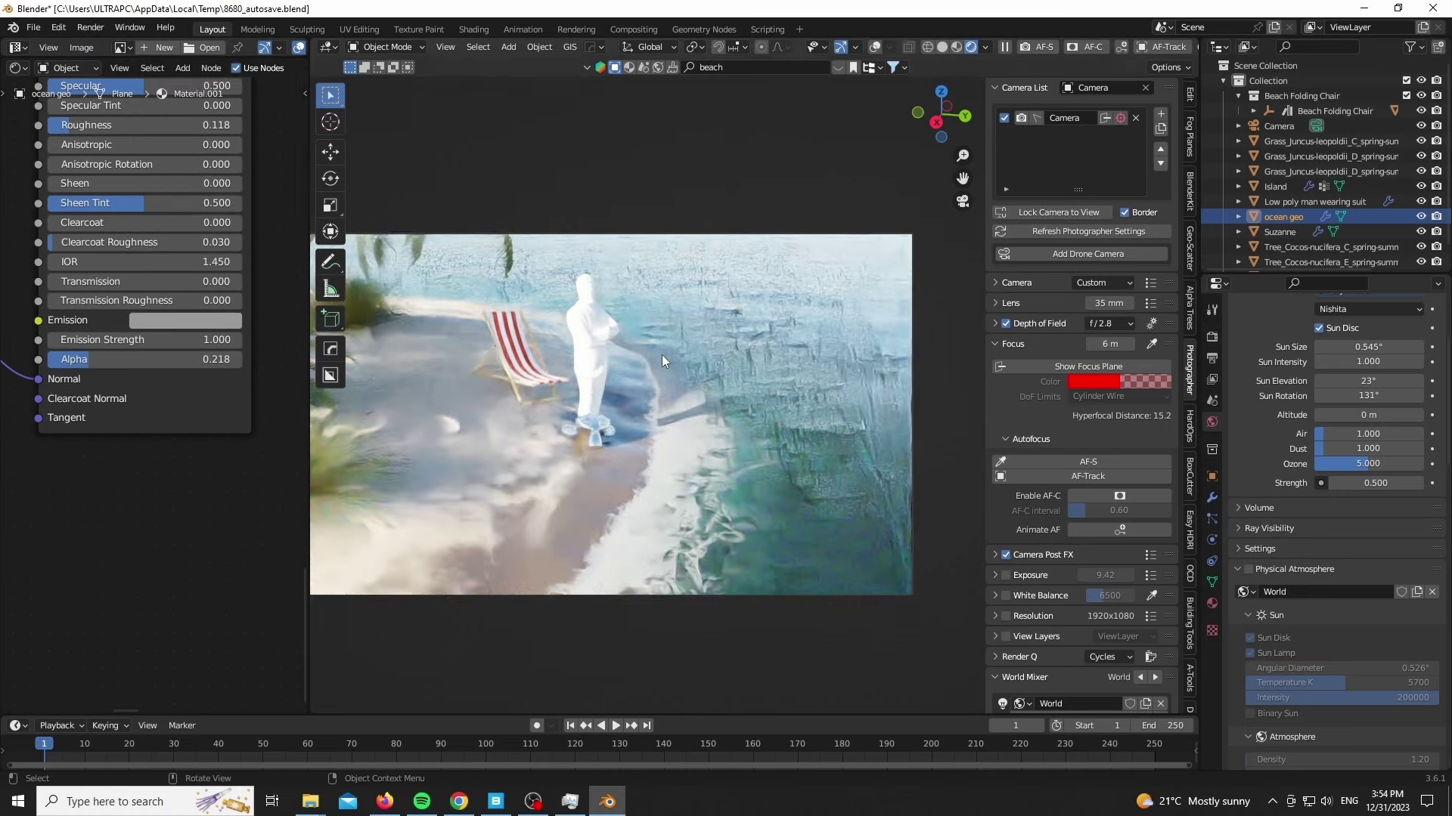
scroll(616, 431, up, 5)
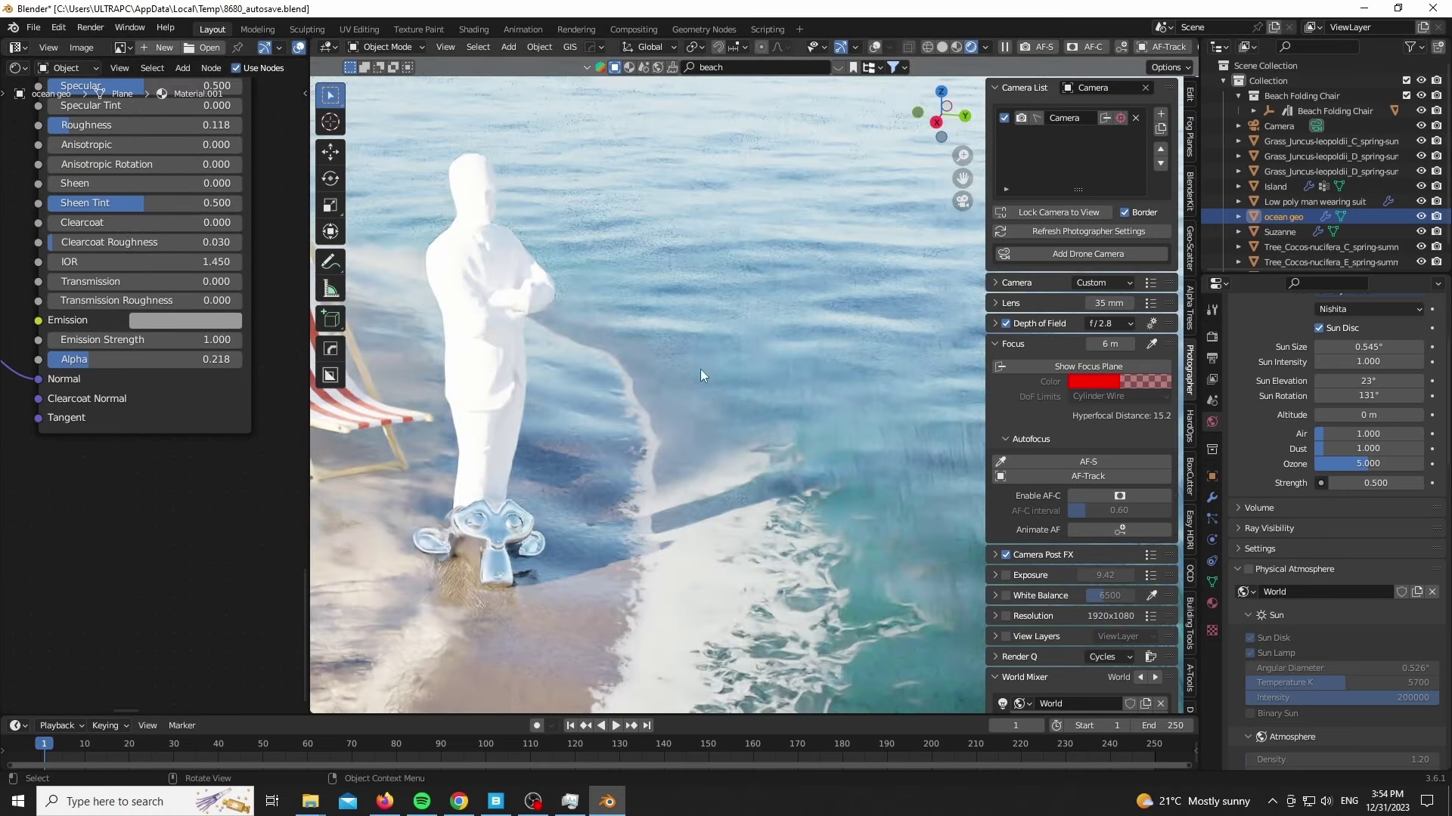
scroll(669, 411, up, 3)
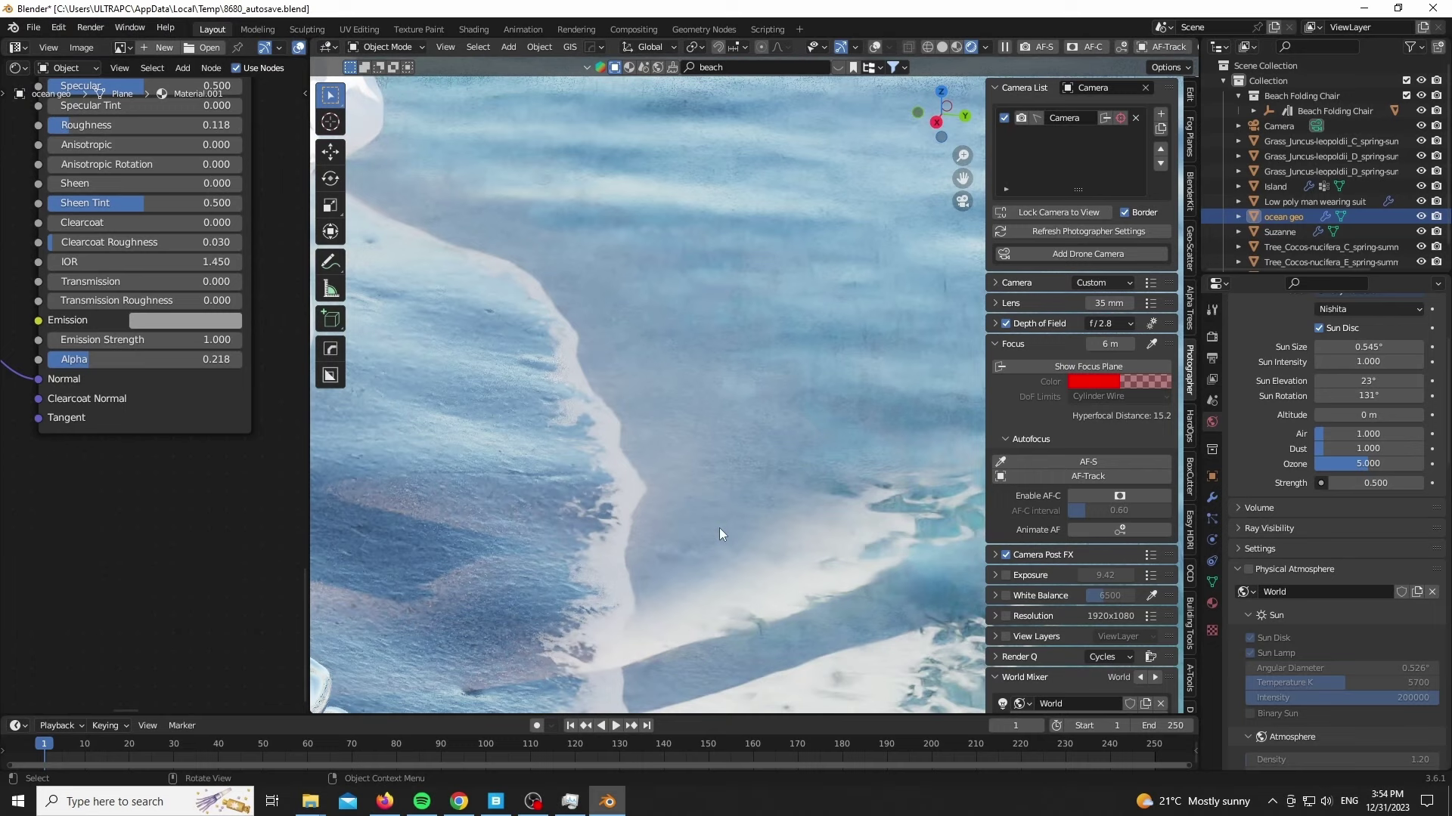
scroll(705, 413, down, 8)
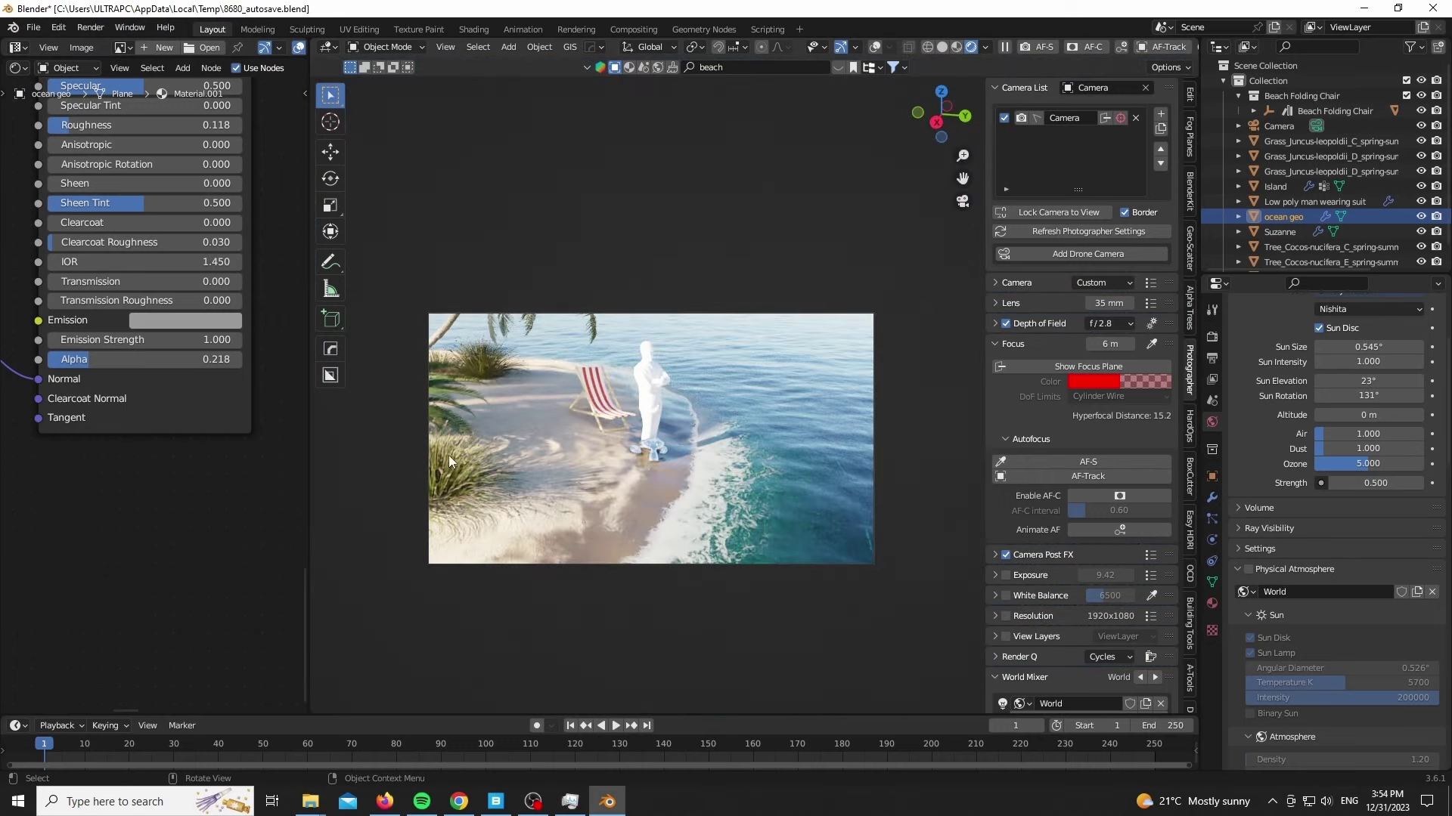
scroll(606, 531, up, 1)
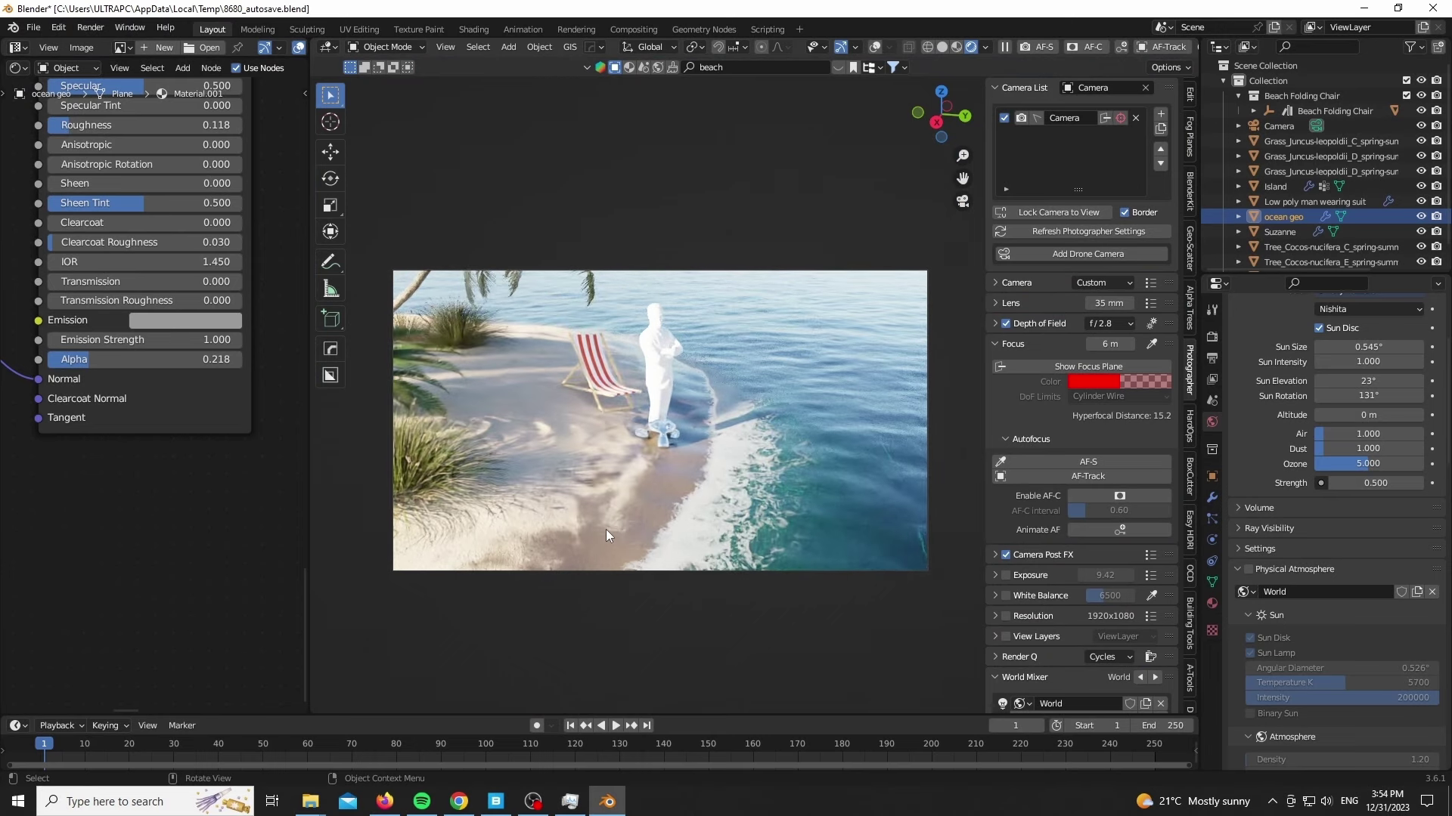
Set the Camera Post FX viewport rendering to Camera and set the passepartout to 1.
scroll(1054, 460, down, 7)
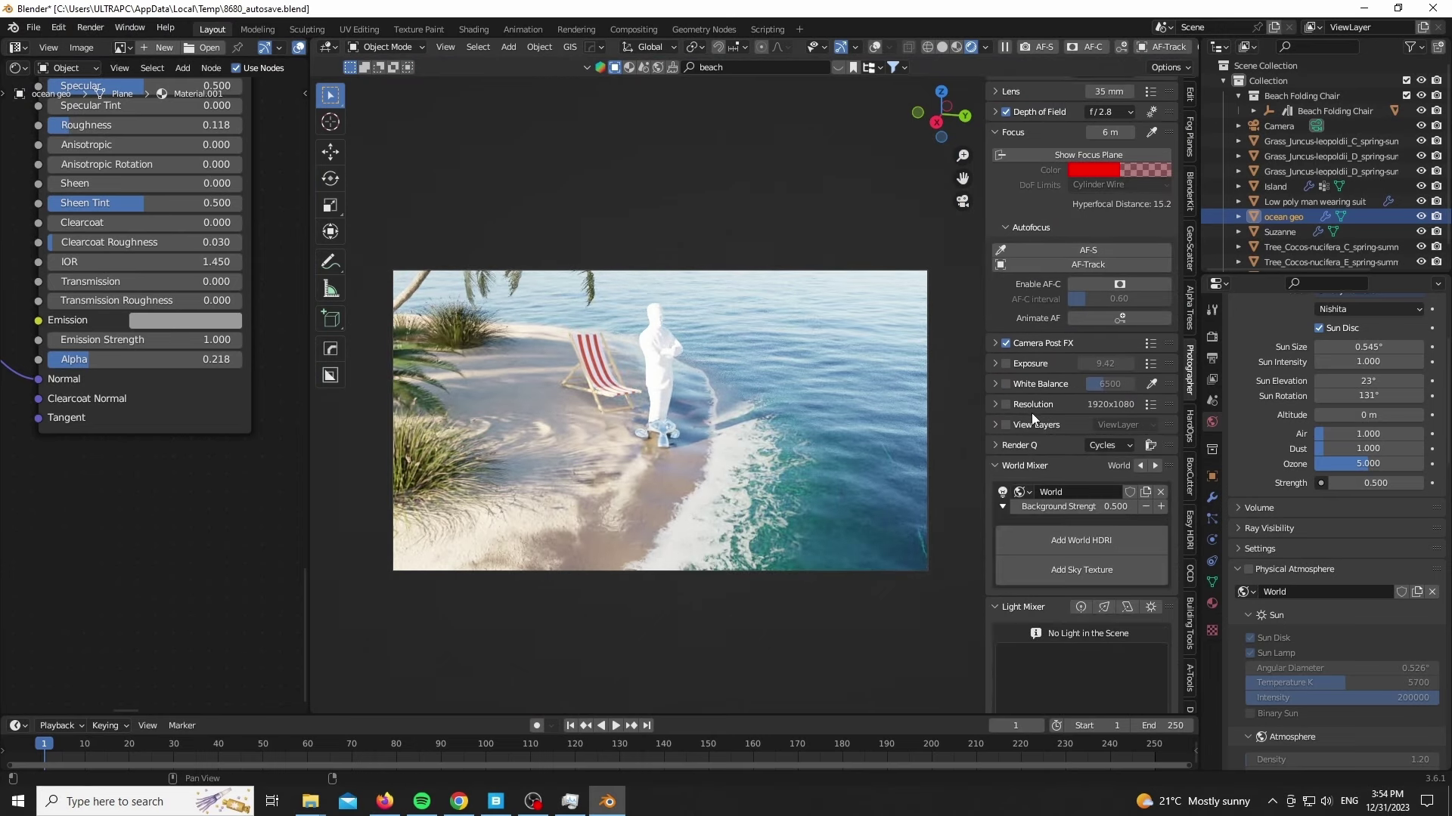
scroll(1024, 414, up, 7)
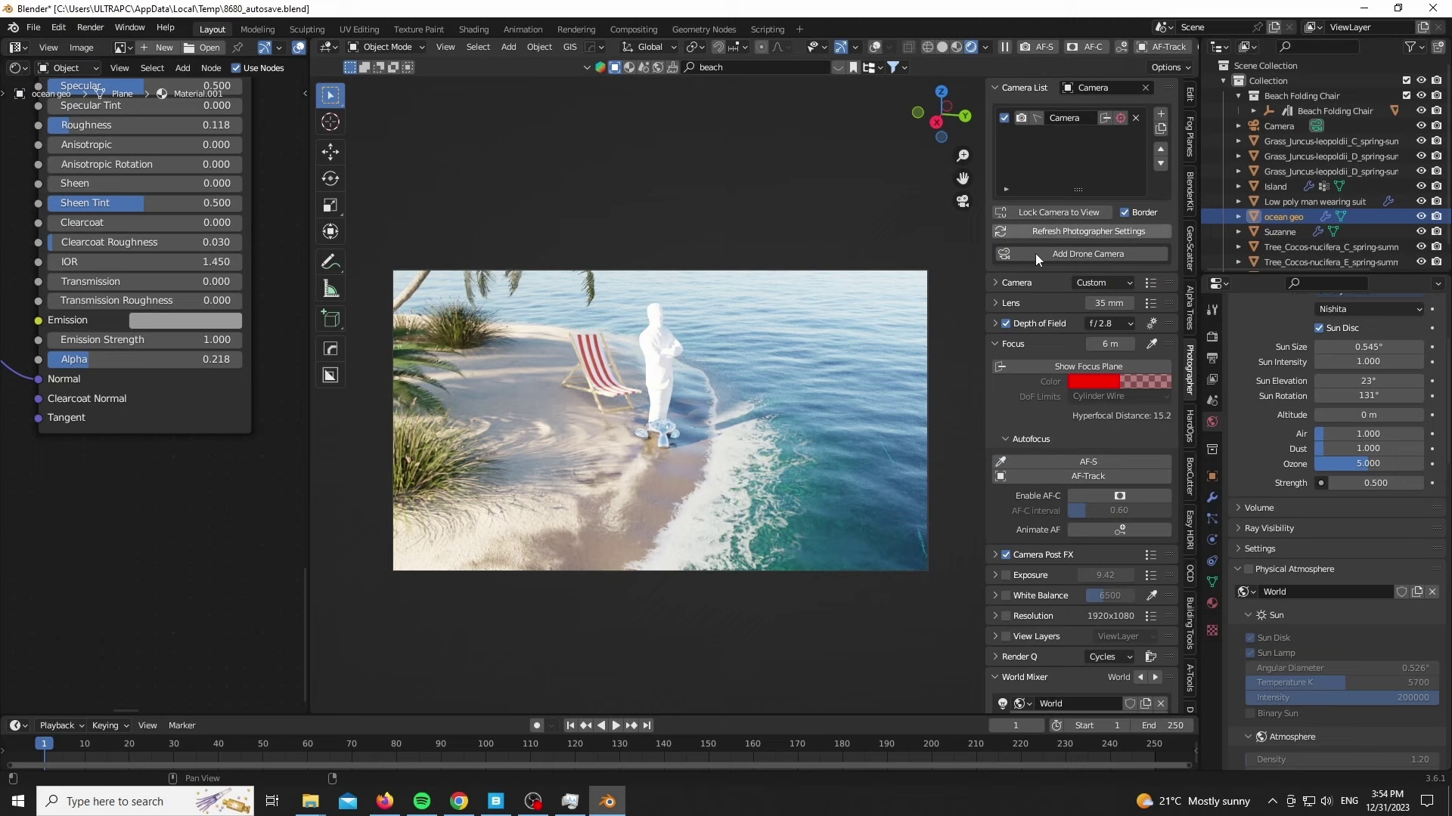
click(996, 344)
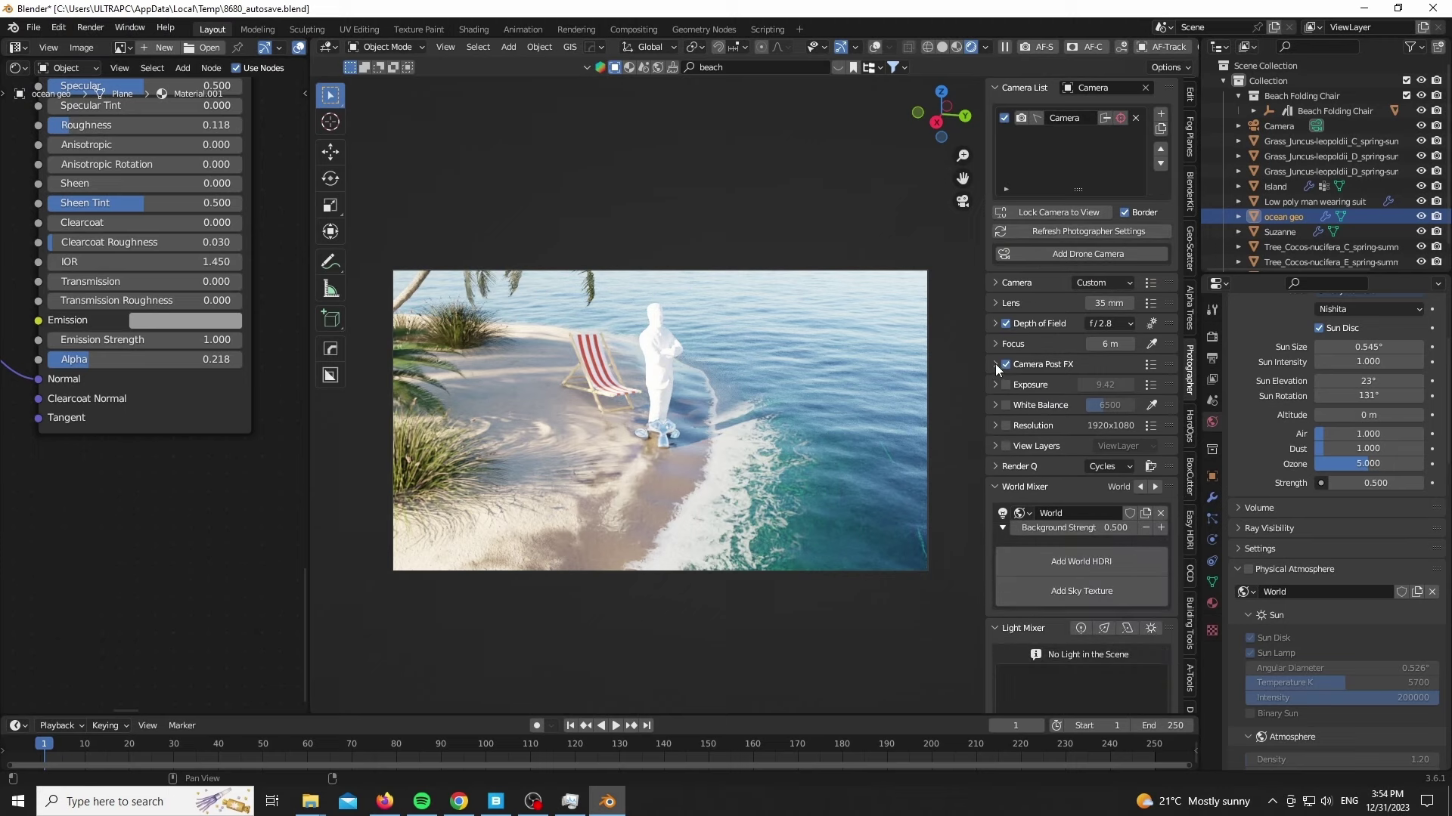
click(995, 365)
click(1109, 387)
click(1096, 406)
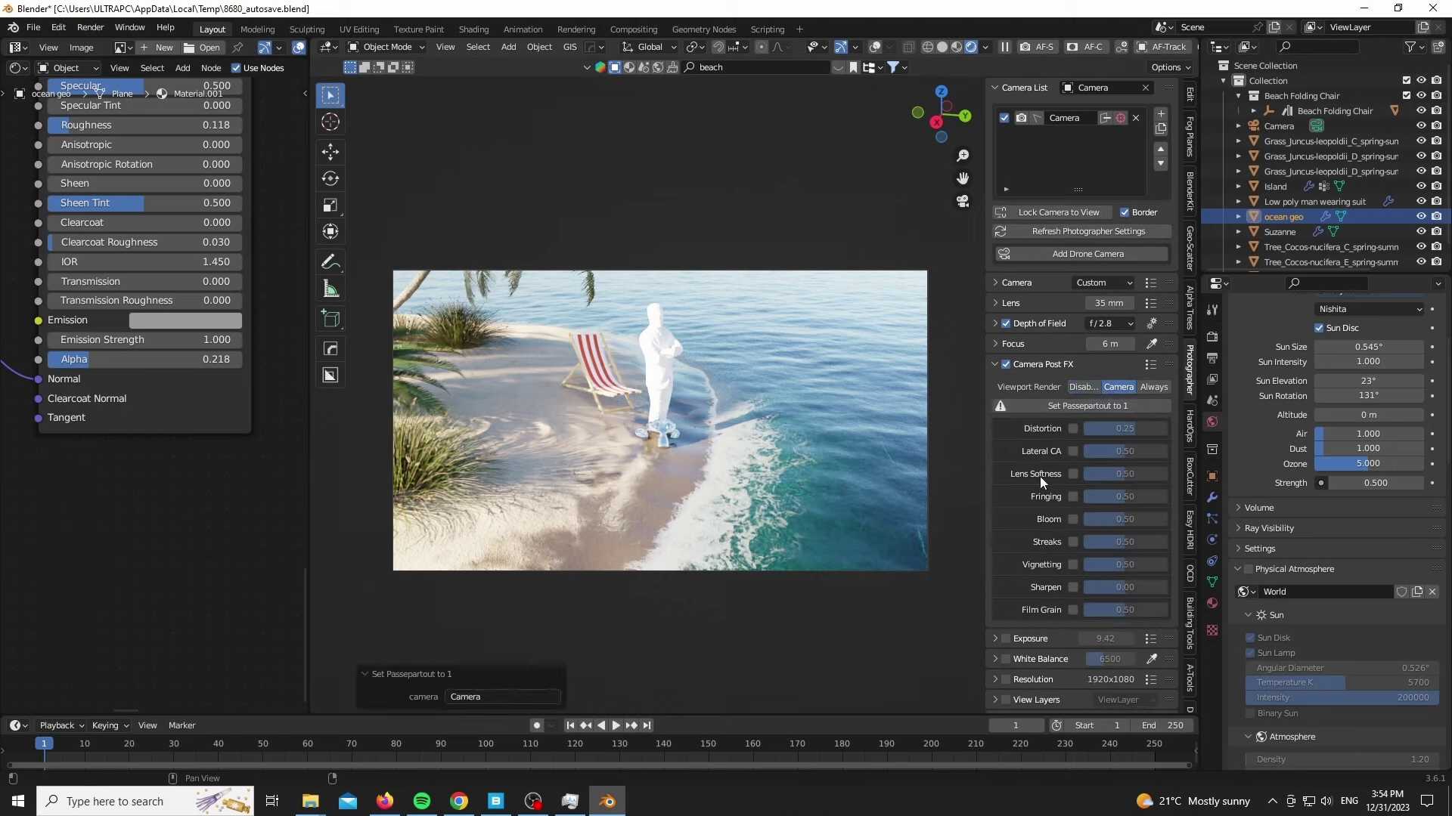
Enable Bloom at 0.05 and Streaks at 0.15 in the camera post effects.
scroll(1051, 462, down, 2)
click(1074, 459)
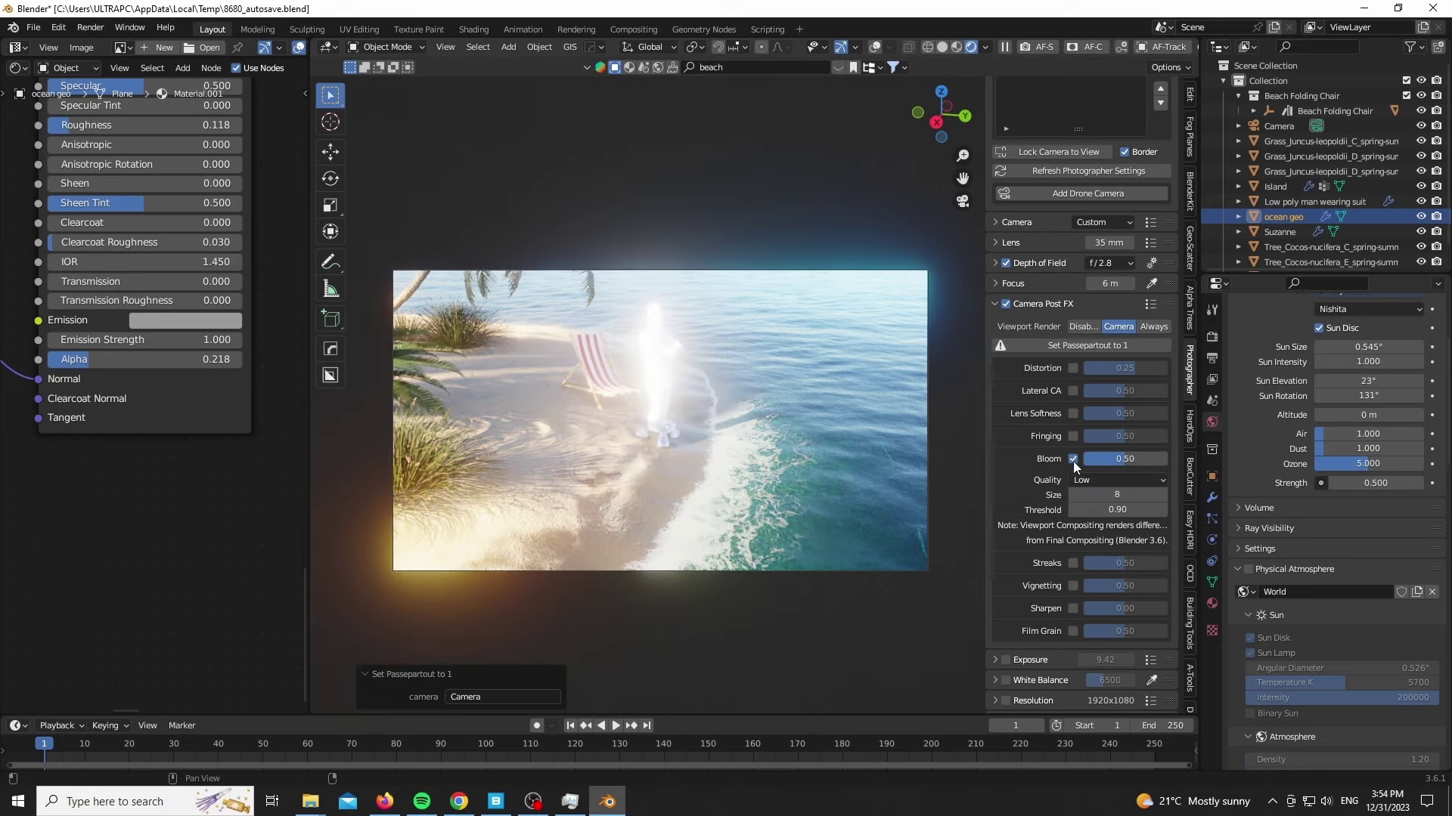
drag(1127, 460, 1096, 460)
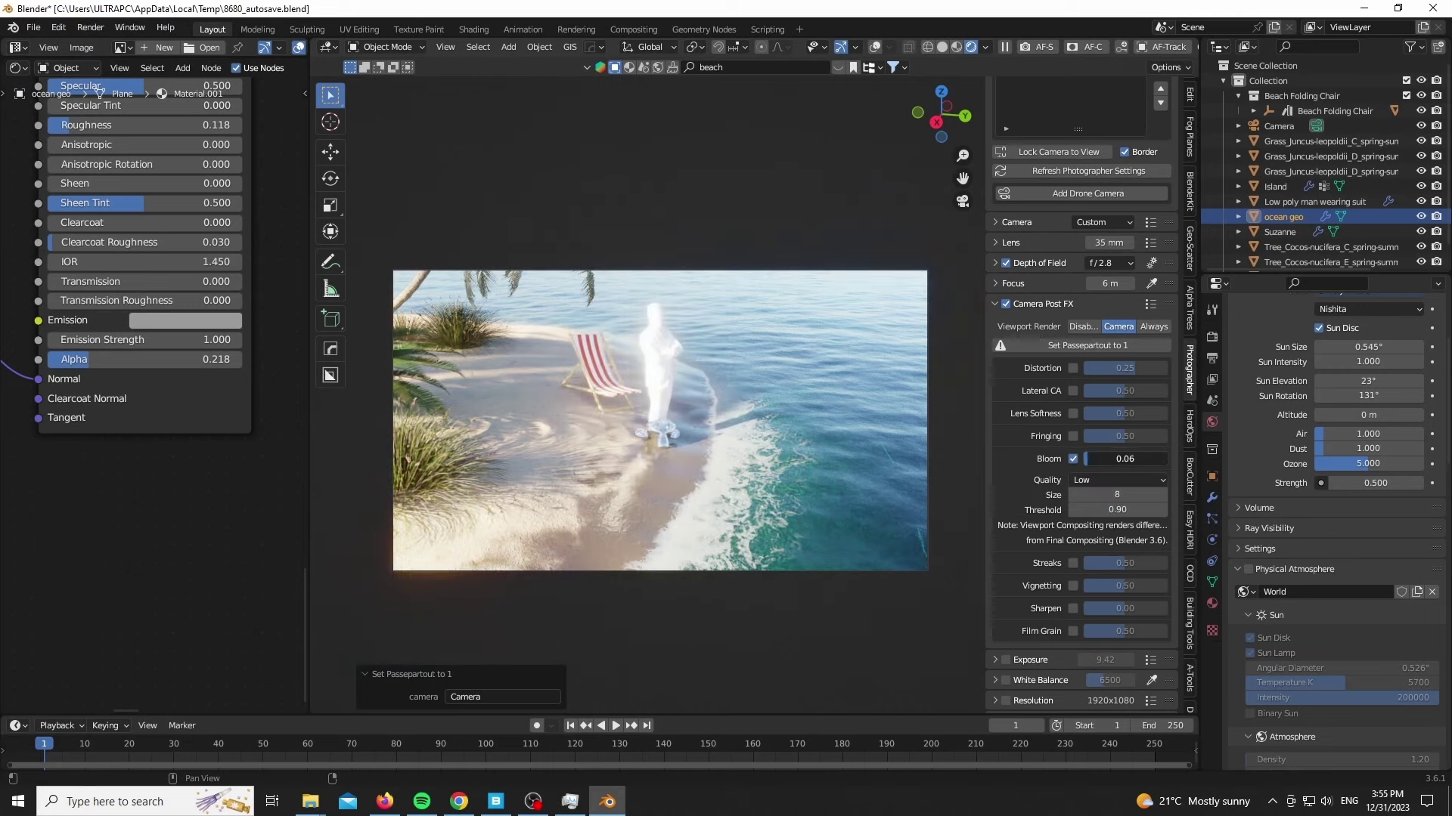
click(1072, 563)
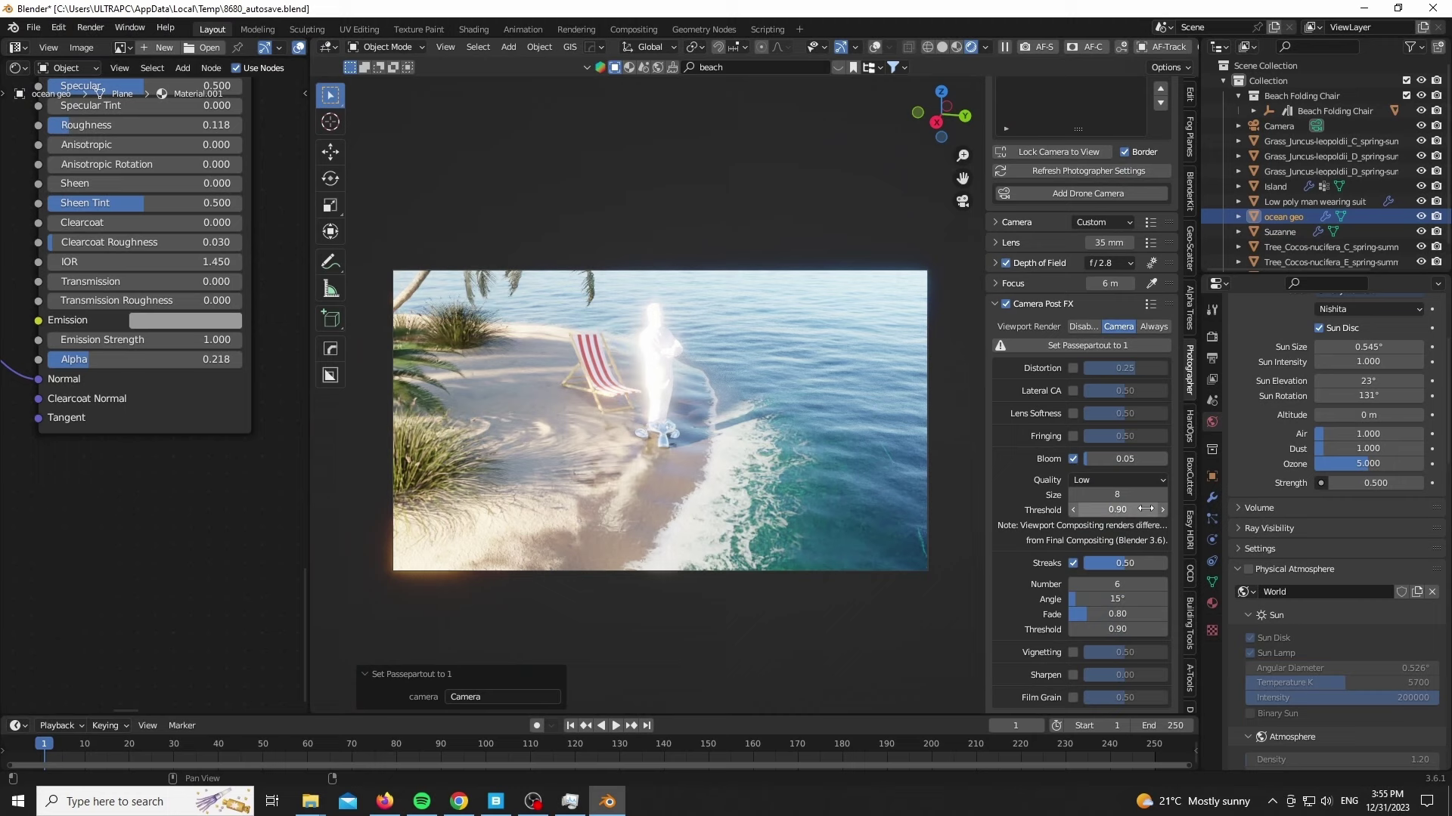
drag(1128, 563, 1102, 563)
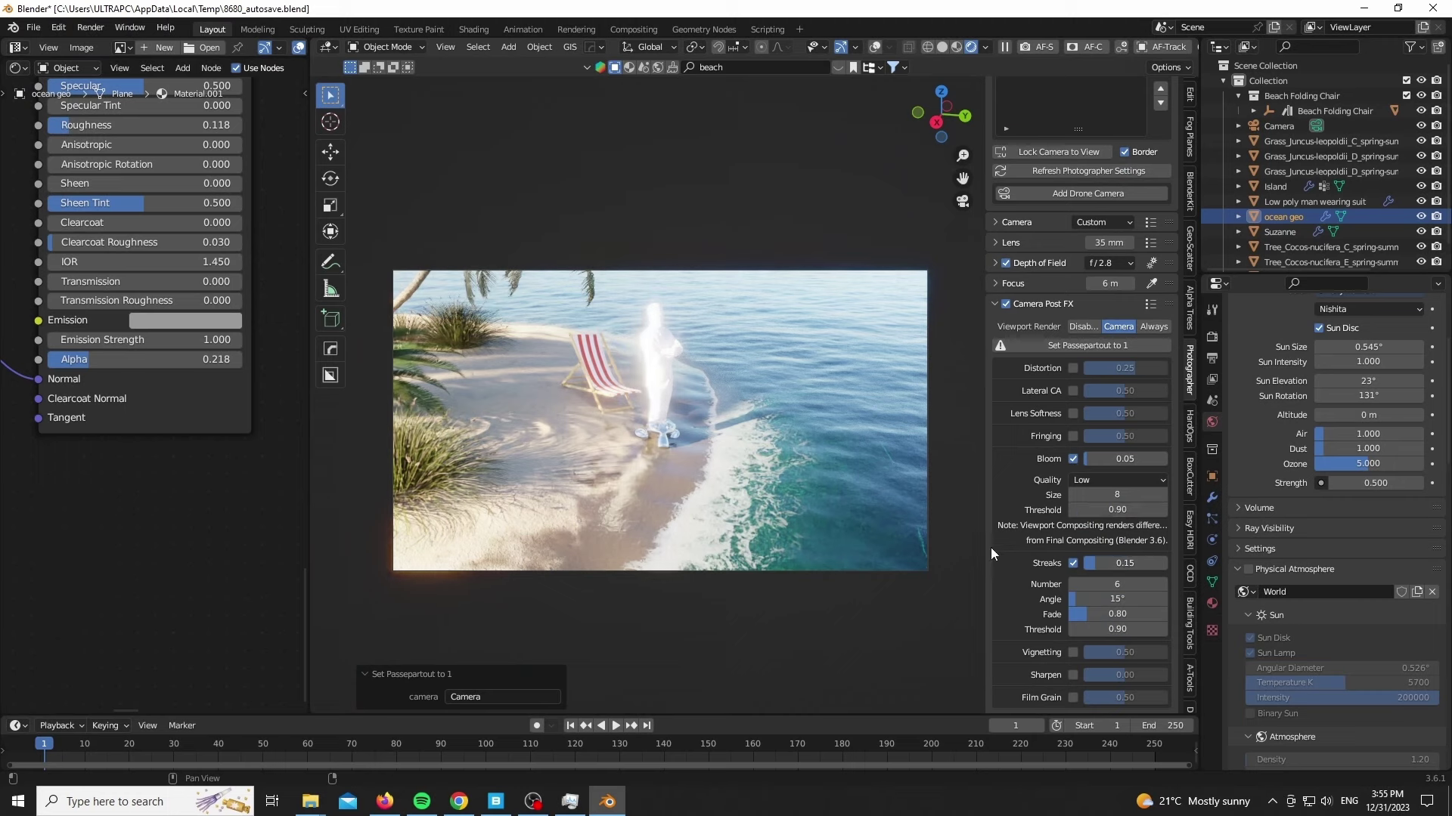
Enable Vignetting at 0.50 and Film Grain at 0.23 in the camera post effects.
scroll(1016, 541, down, 5)
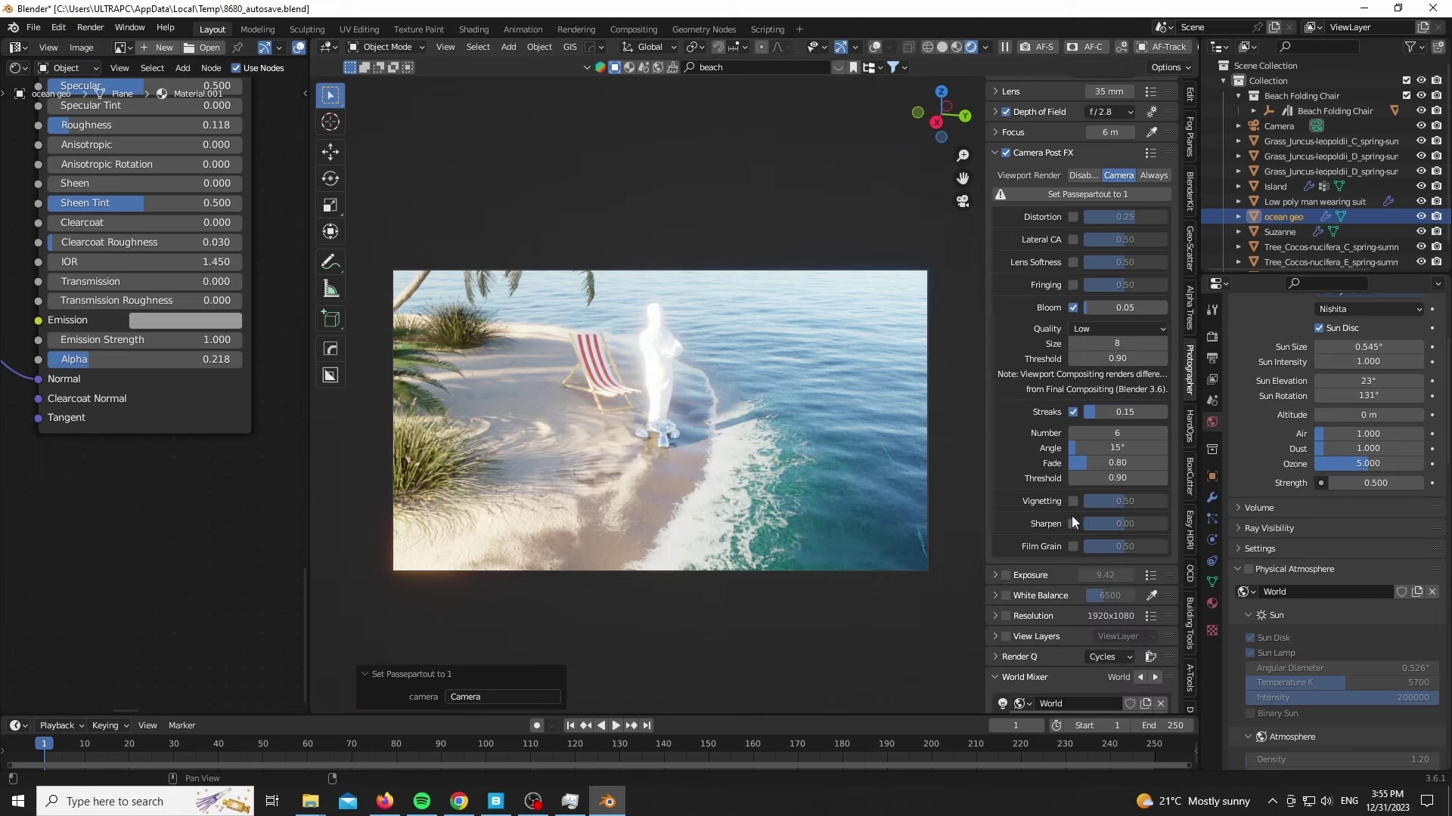
click(1073, 502)
scroll(1016, 519, down, 4)
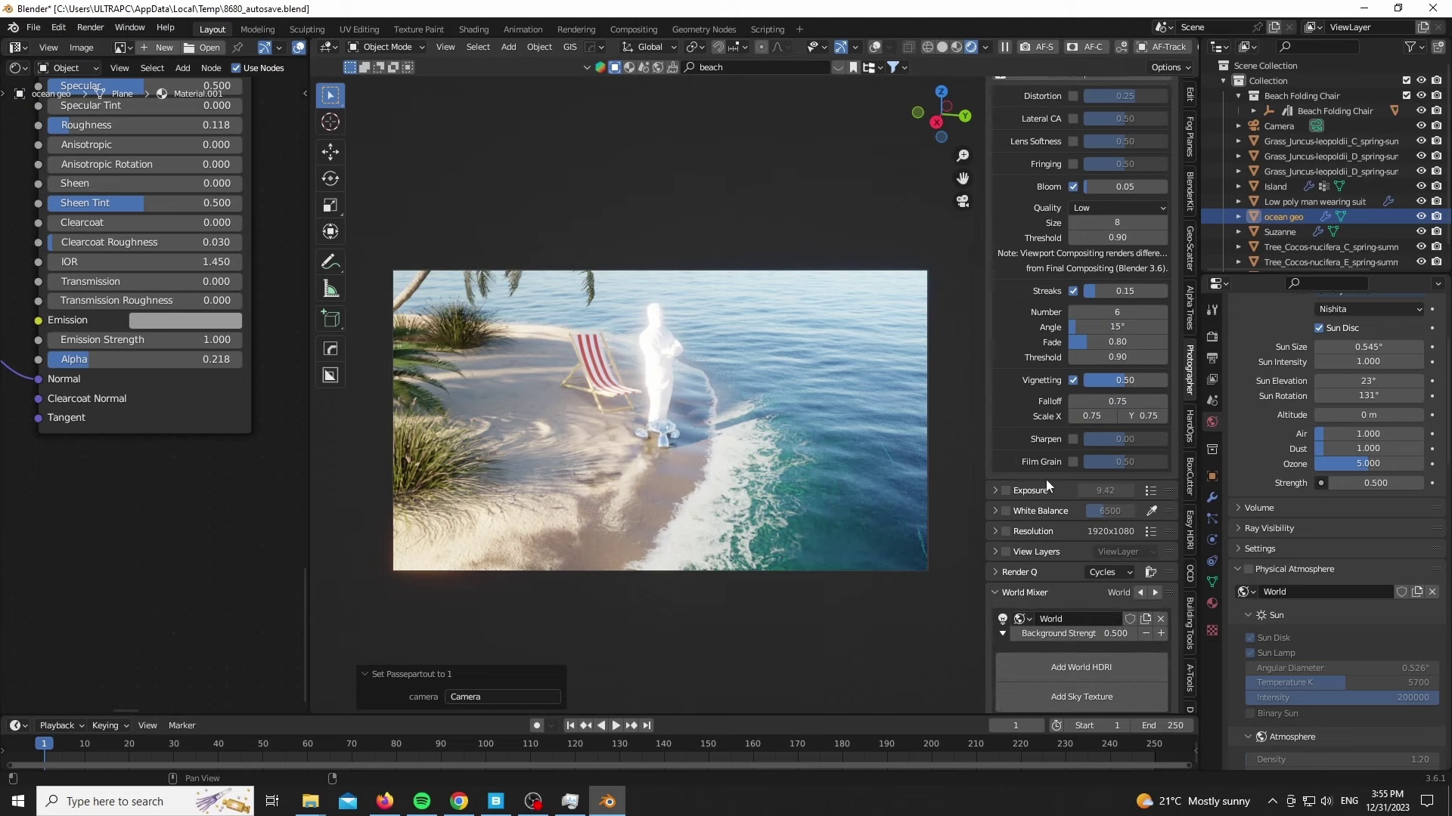
click(1072, 461)
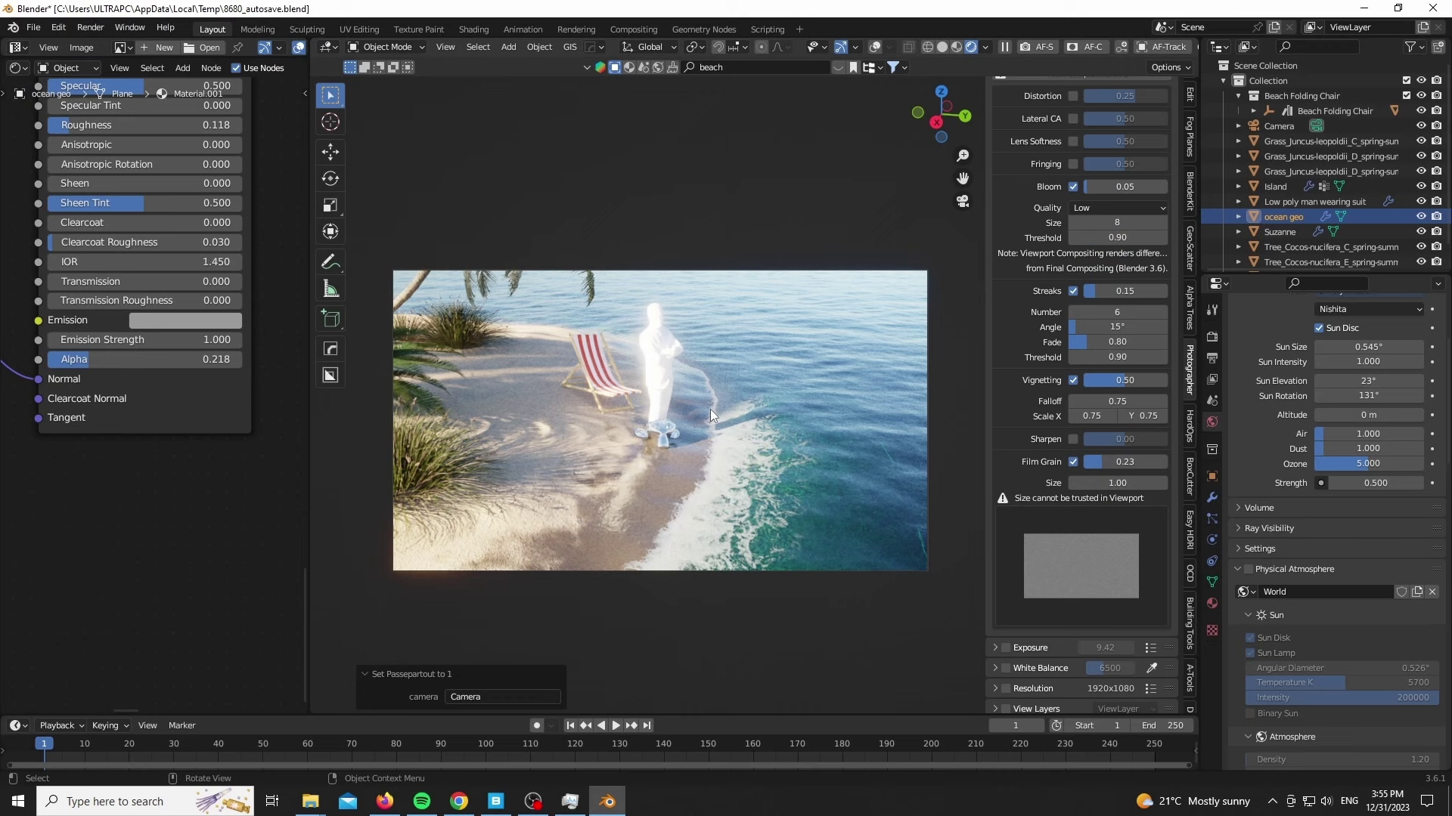
scroll(710, 410, up, 2)
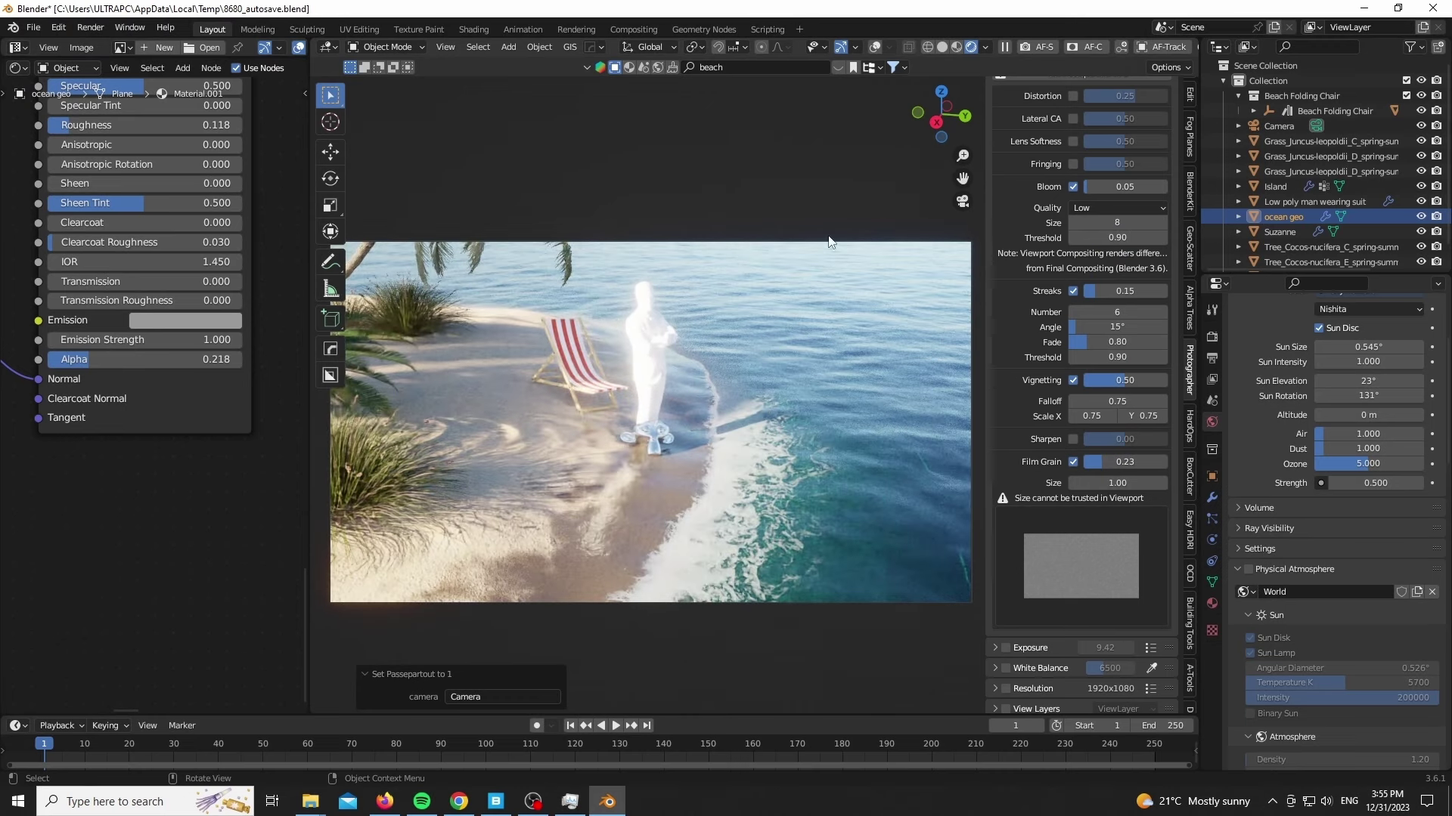